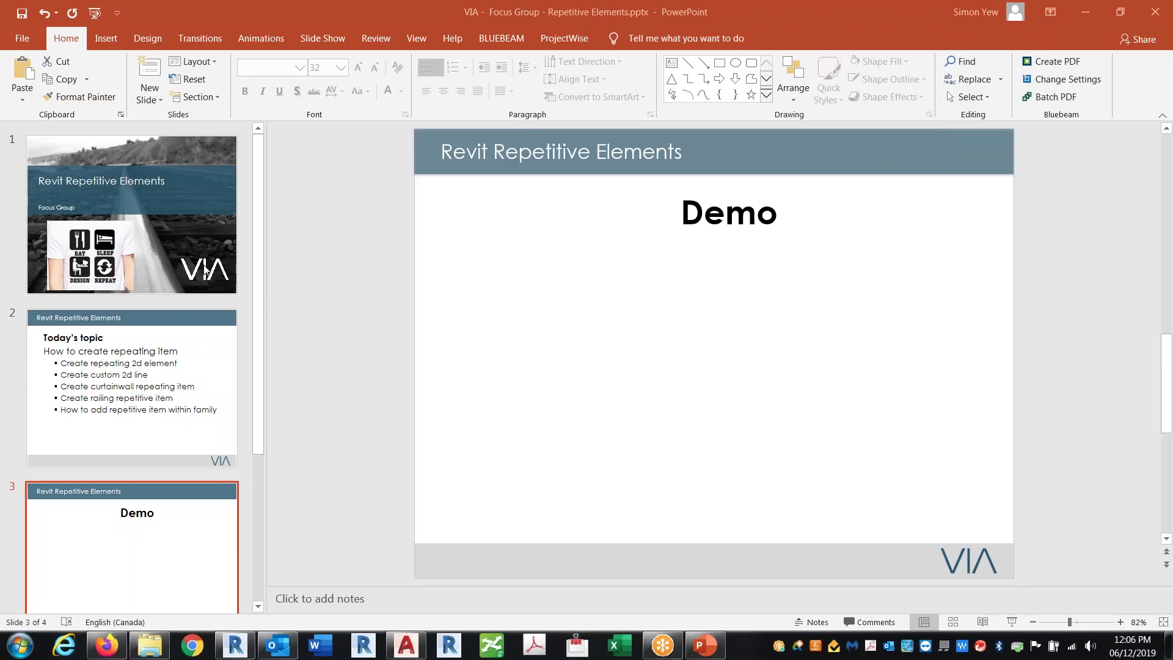
- Present the Revit Repetitive Elements deck from slide 1 and advance to the Today's topic slide
click(154, 214)
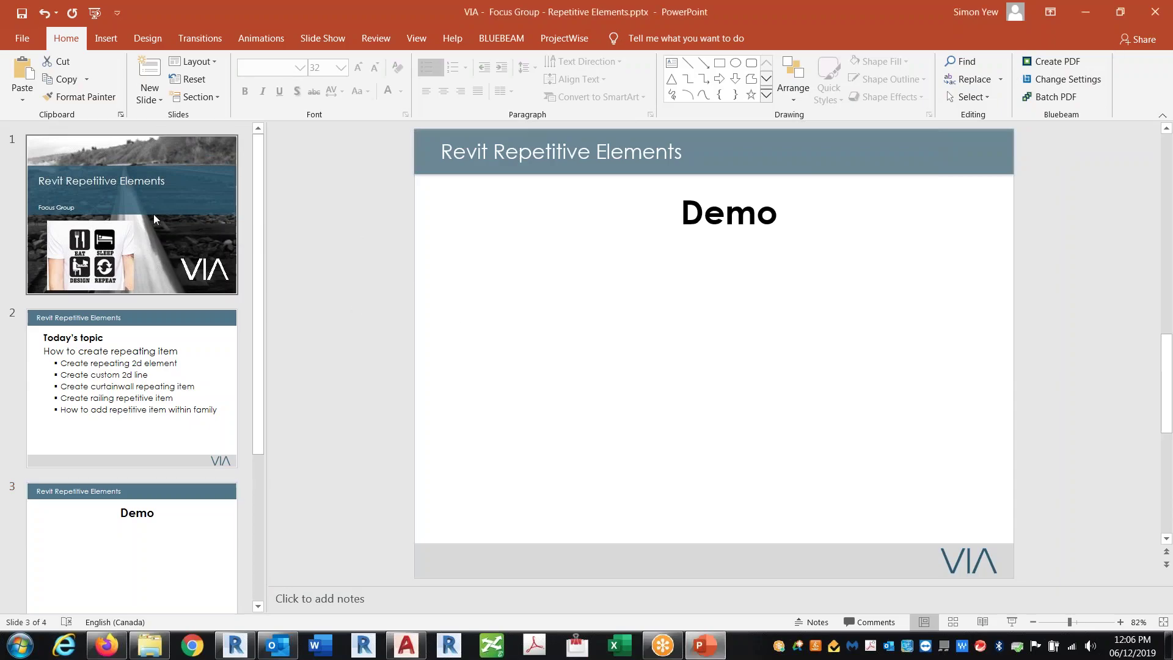
click(1011, 623)
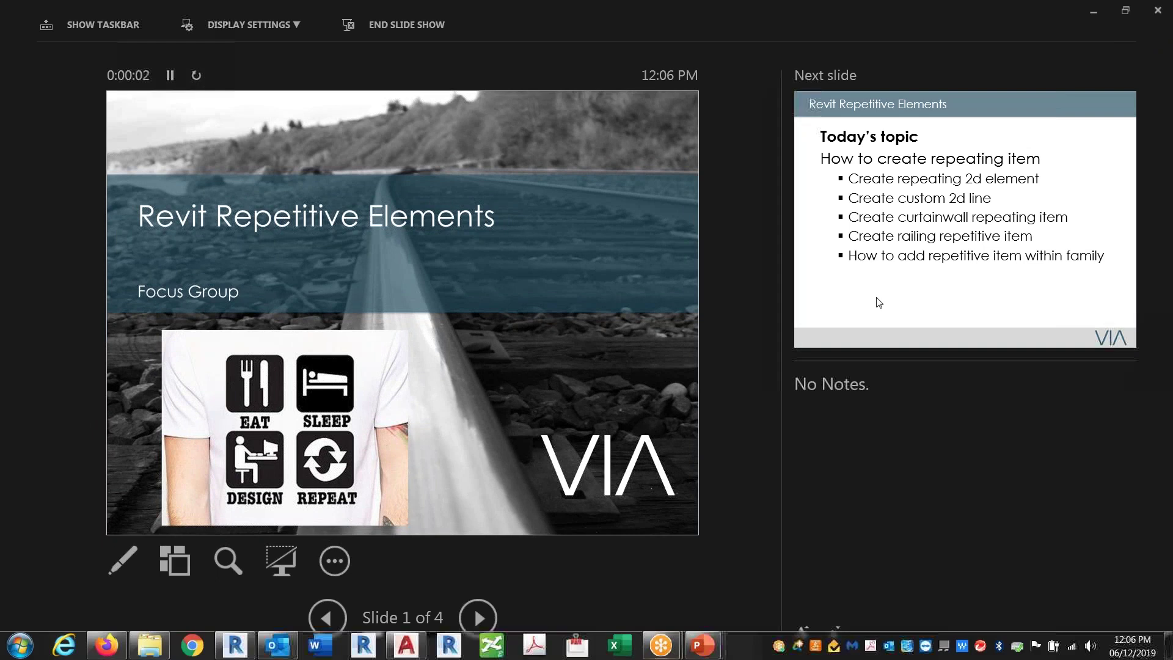
click(954, 197)
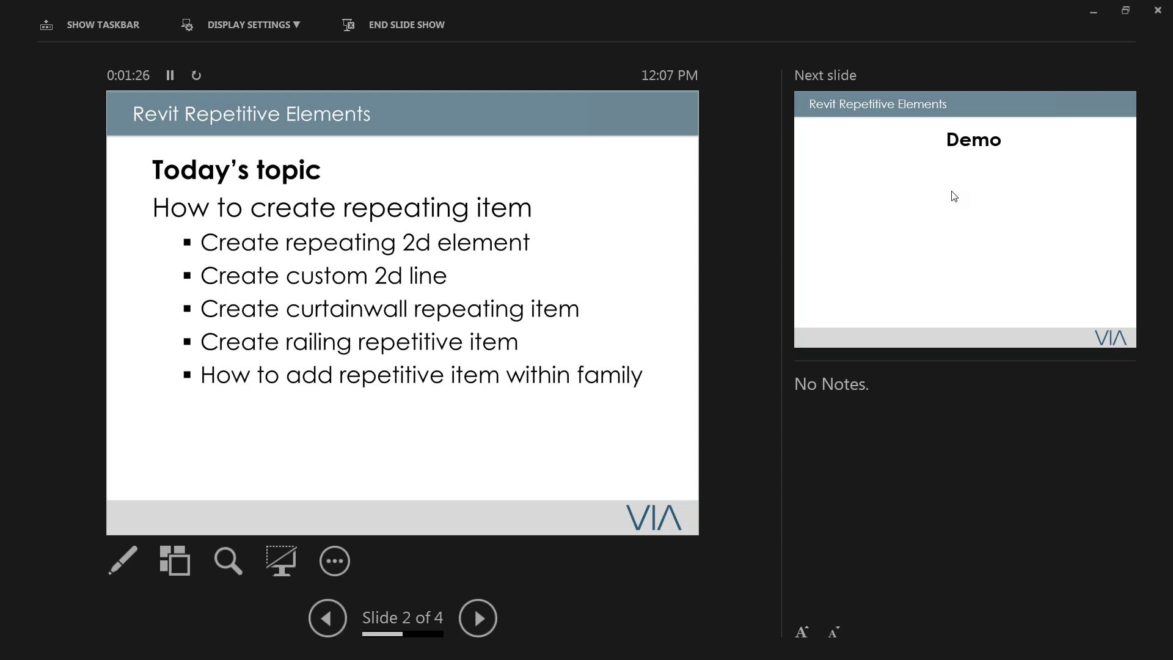
- Advance to the Demo slide, end the slide show, and close PowerPoint without saving
click(967, 238)
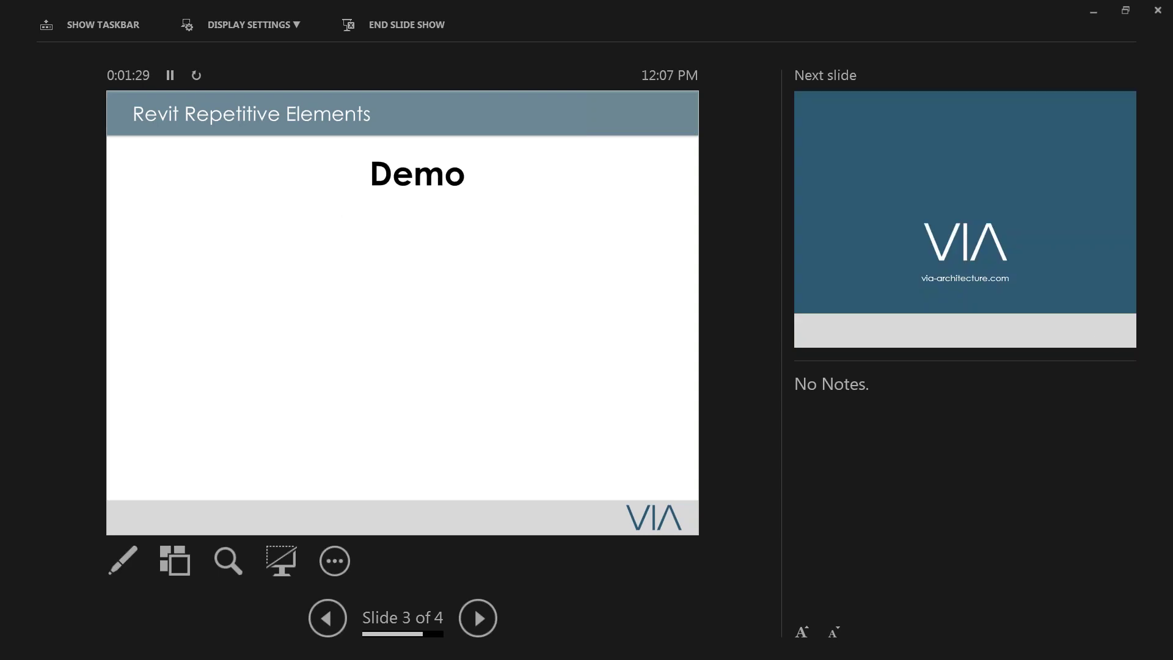
key(Escape)
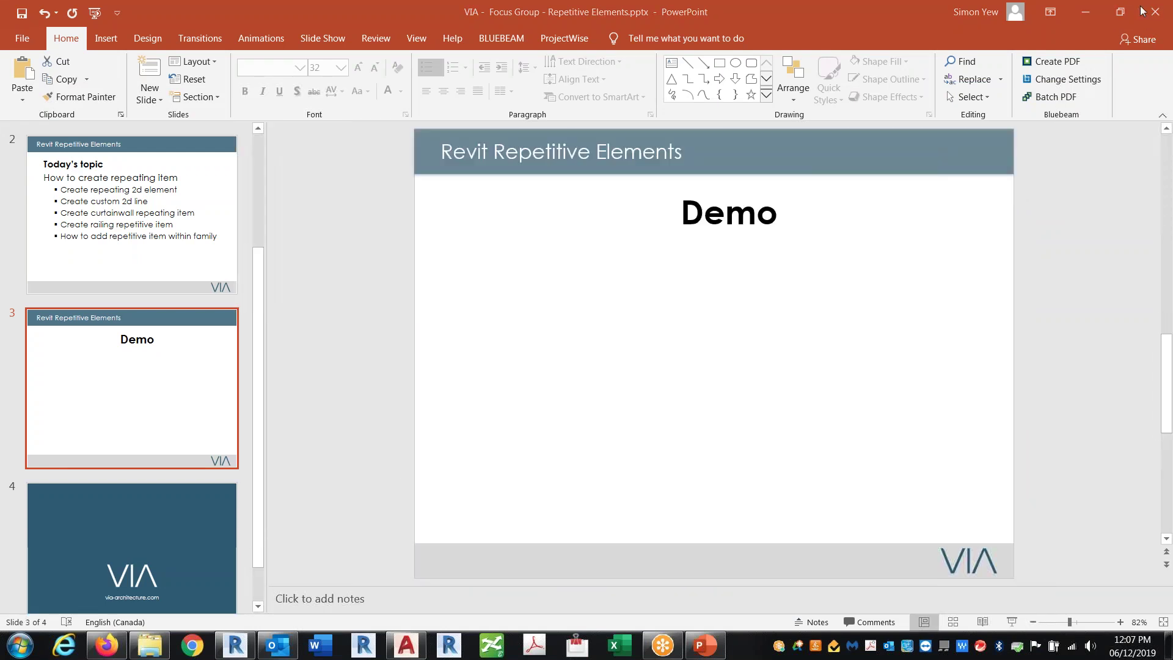
click(1155, 12)
click(569, 354)
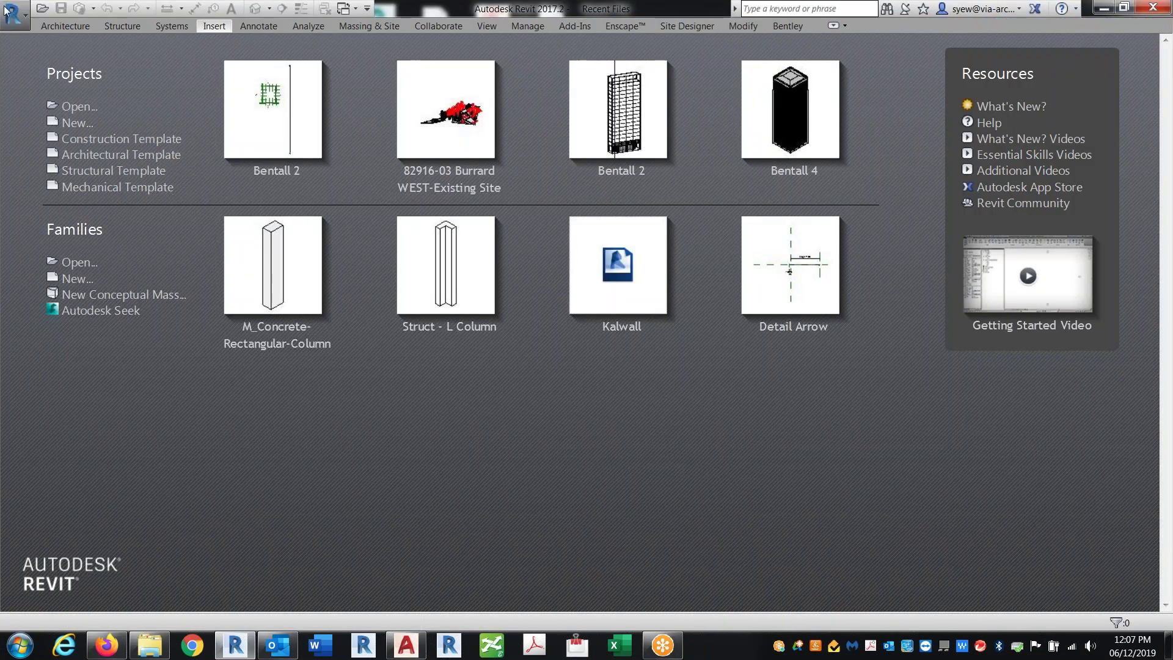
- Create a new project from the Architectural Template
click(5, 10)
mouse_move(37, 70)
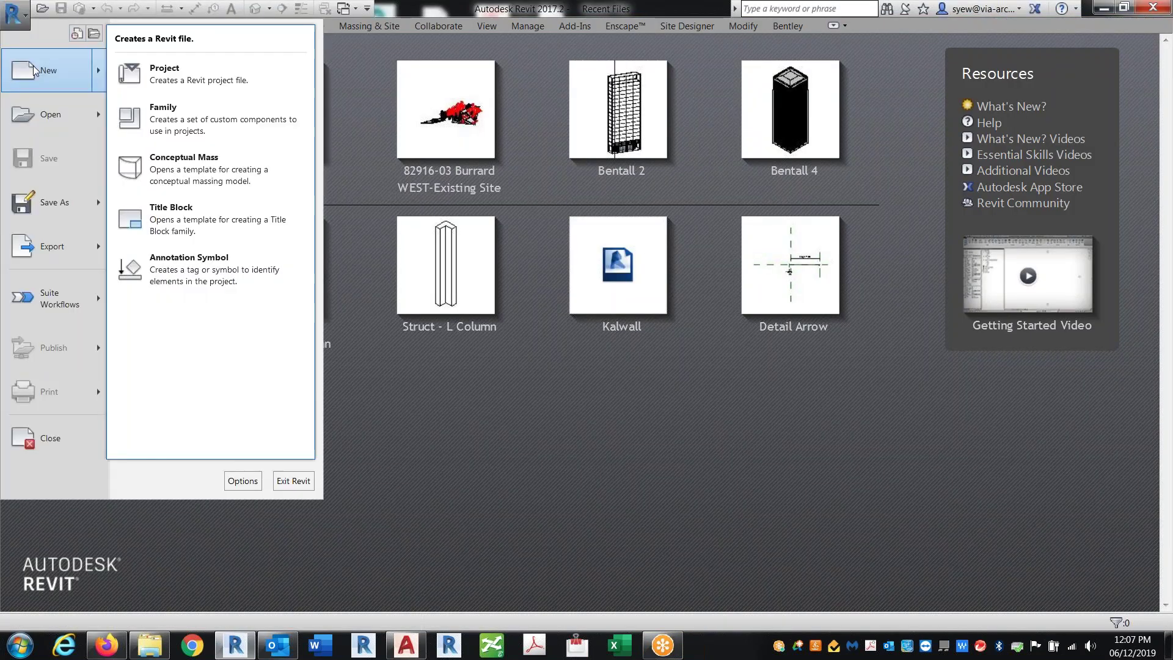
click(191, 89)
click(551, 291)
click(502, 322)
click(552, 374)
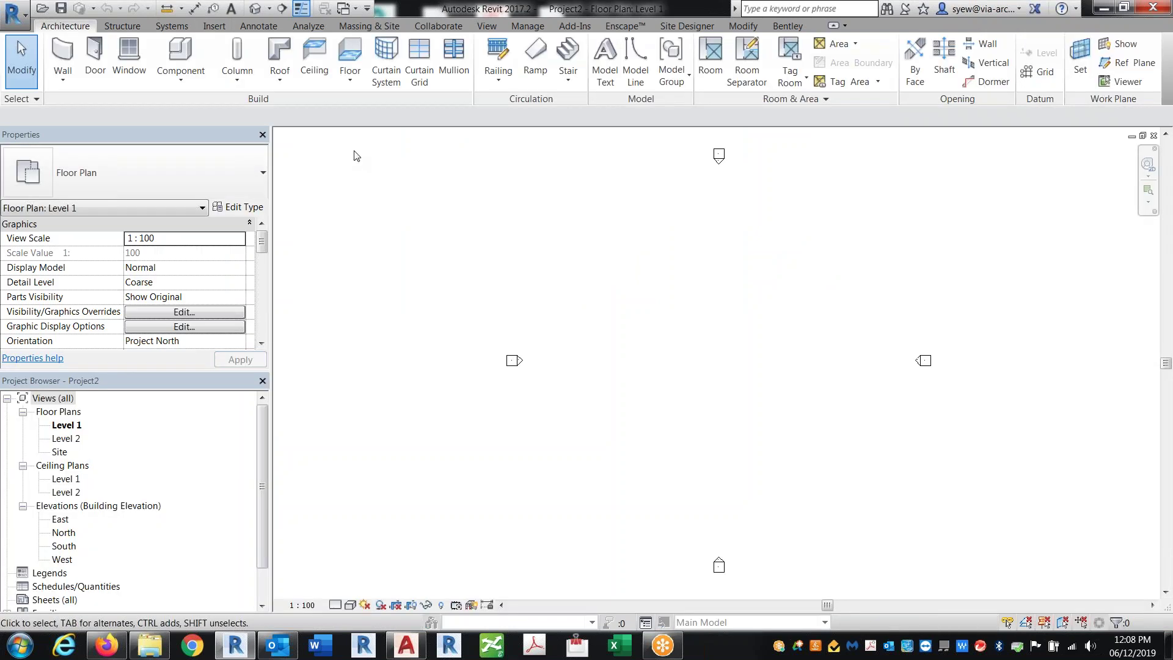
- Draw a vertical Brick repeating detail 6700 long on the Level 1 plan
click(260, 27)
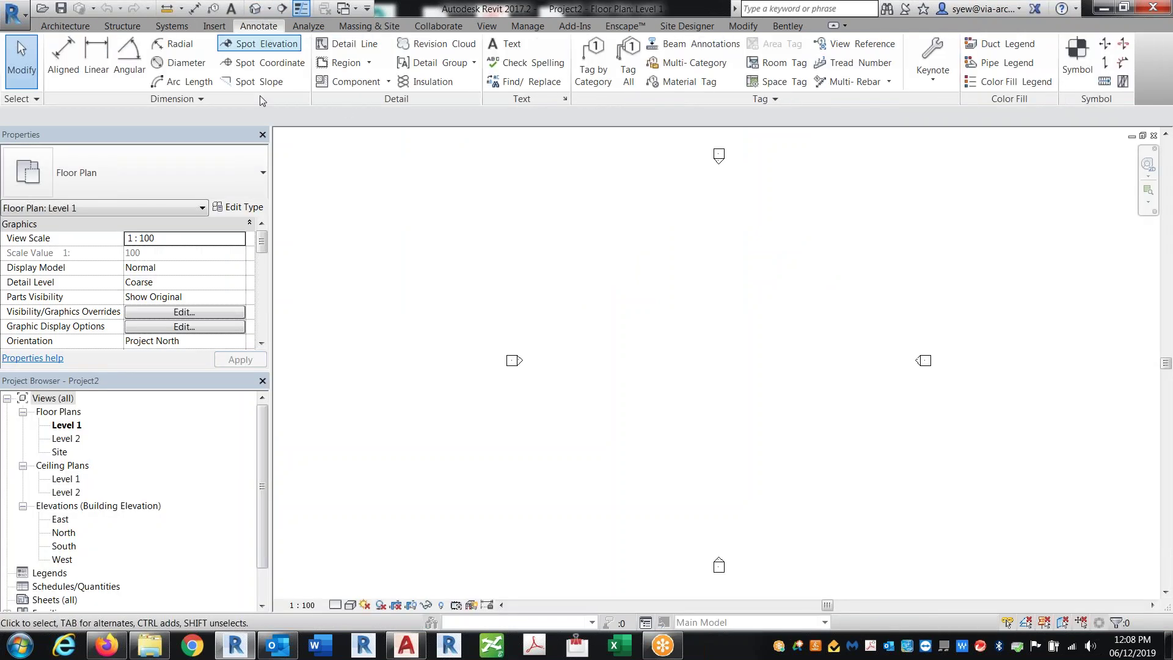
click(388, 82)
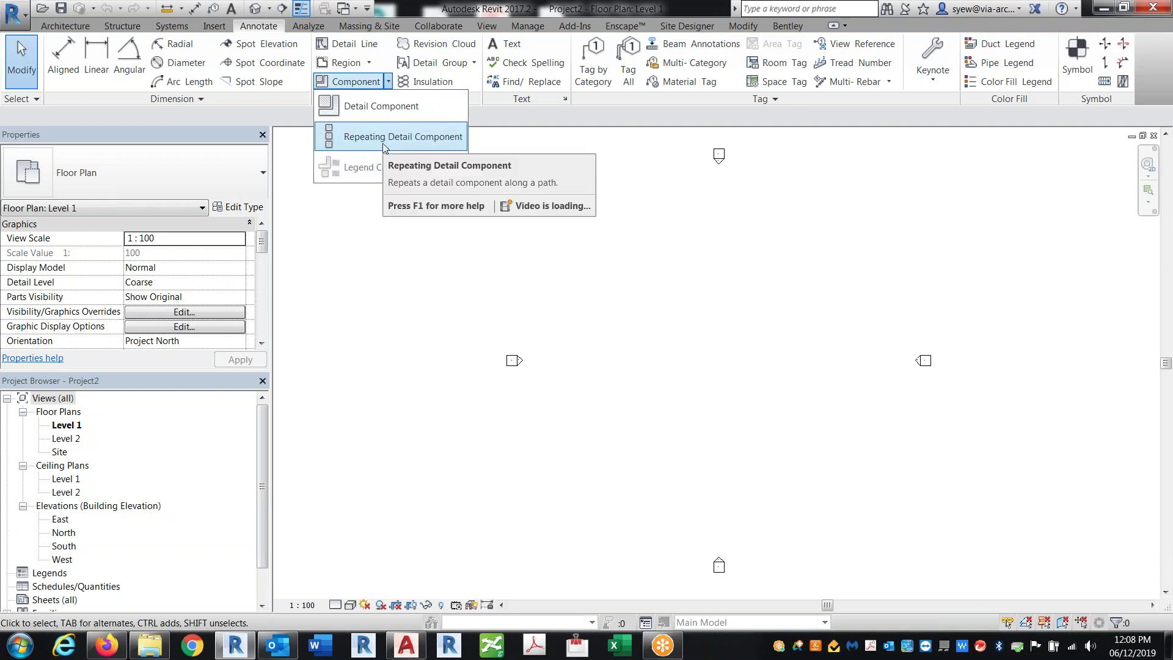
click(384, 147)
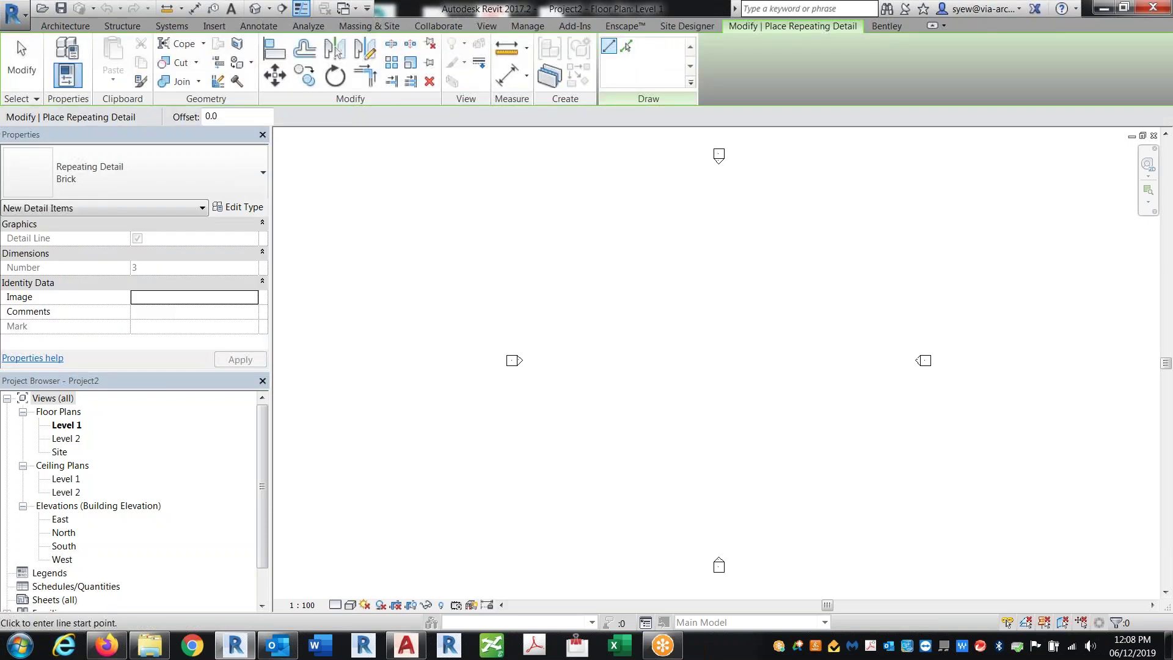
click(95, 179)
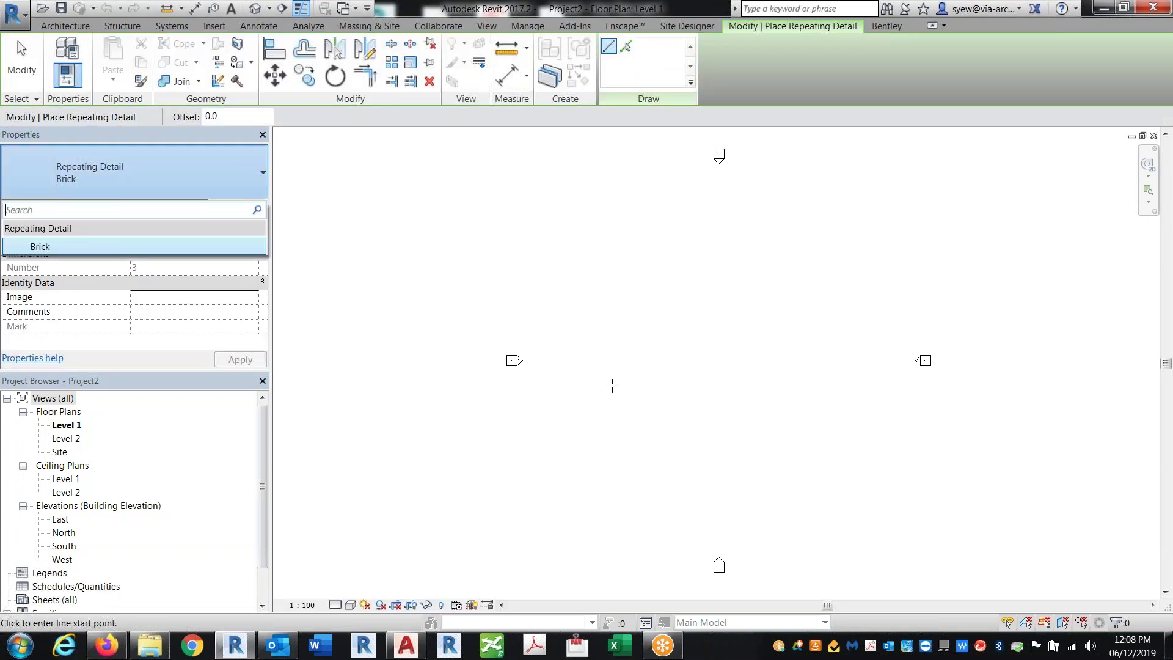
click(592, 371)
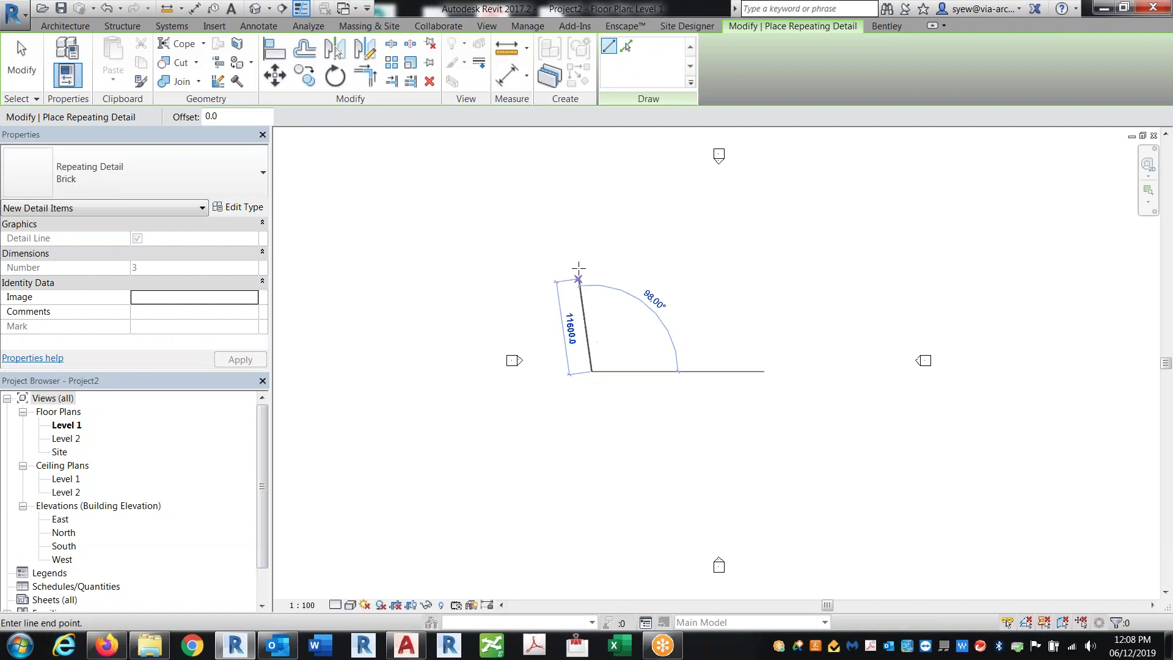
click(592, 317)
scroll(597, 366, up, 3)
scroll(597, 377, up, 3)
key(Escape)
key(Escape)
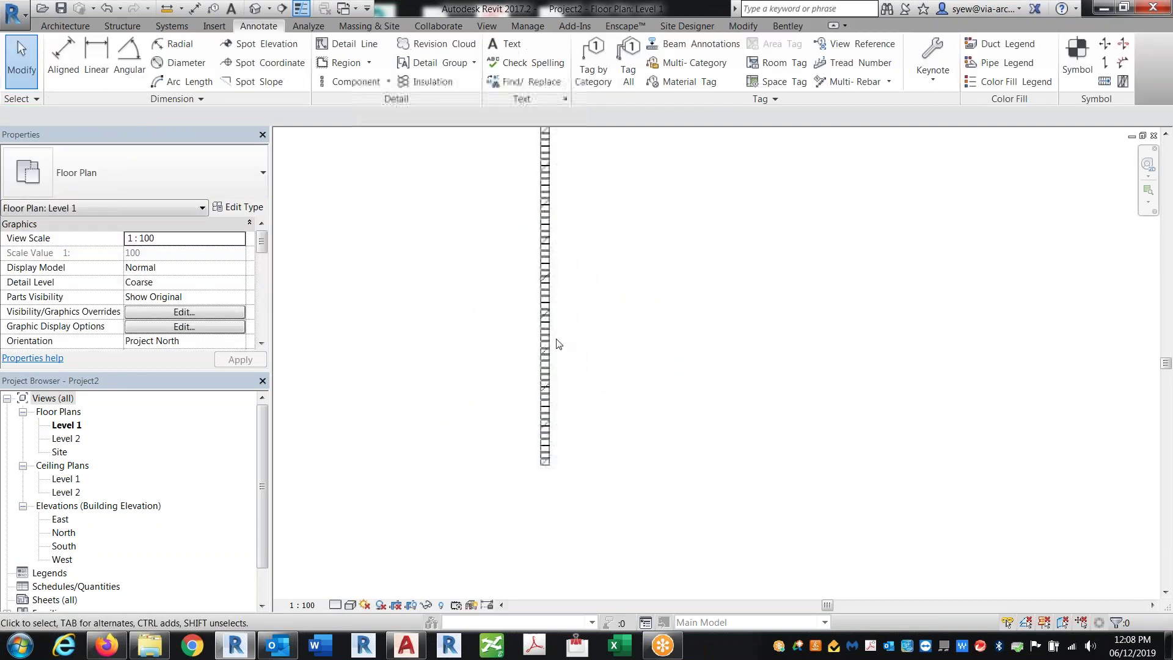
click(553, 230)
middle_drag(611, 288, 629, 343)
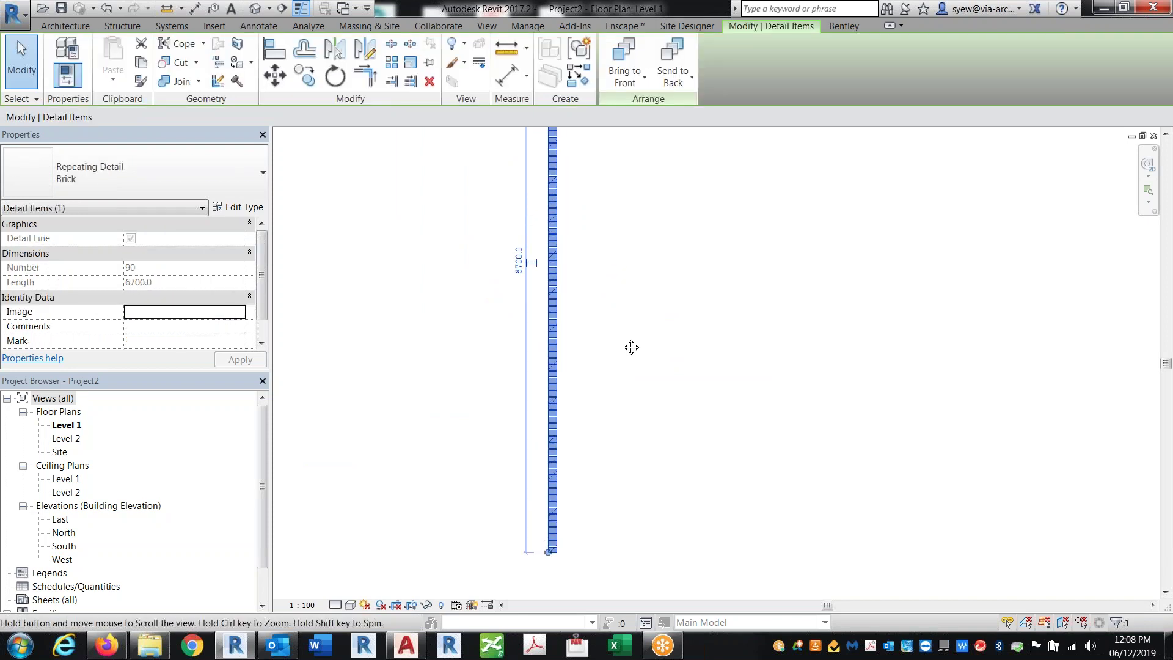
click(315, 249)
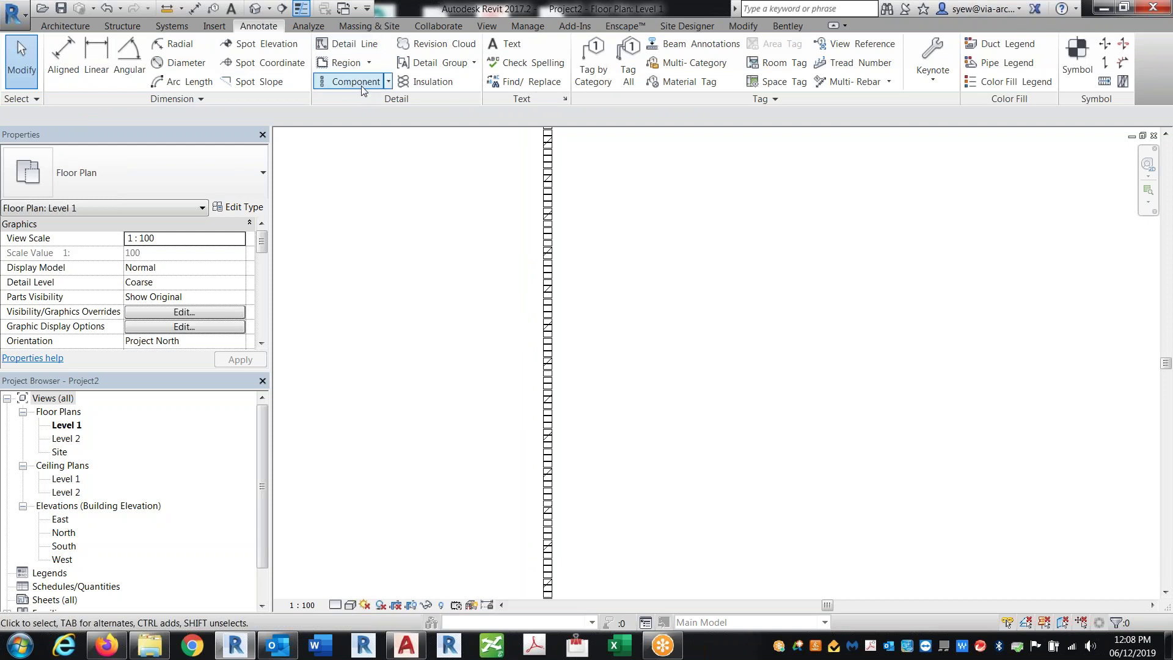
- Start placing a single detail component, browse its types, then cancel
click(388, 82)
click(371, 109)
click(128, 178)
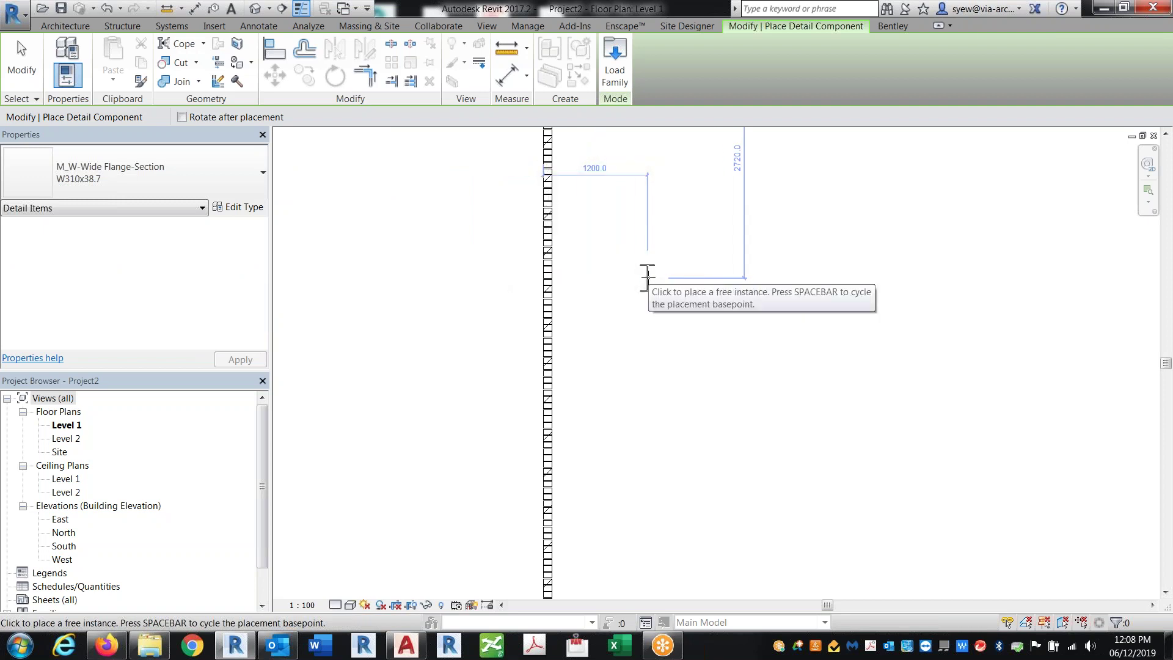
key(Escape)
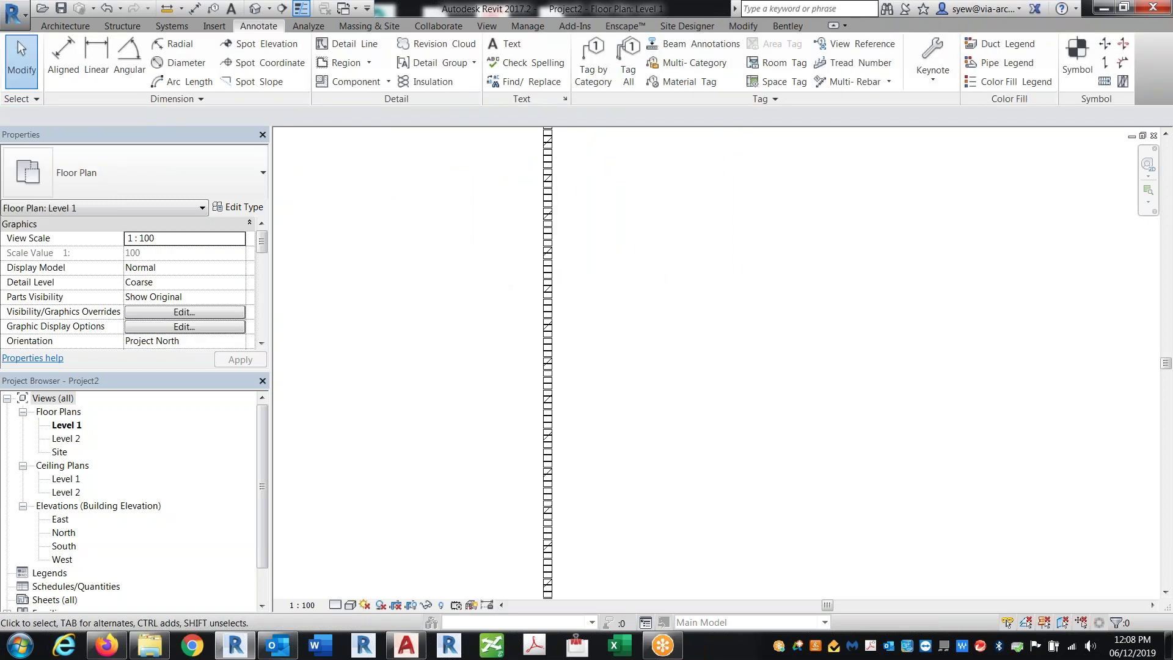
- Start a Brick repeating detail and duplicate its type from Type Properties
click(388, 82)
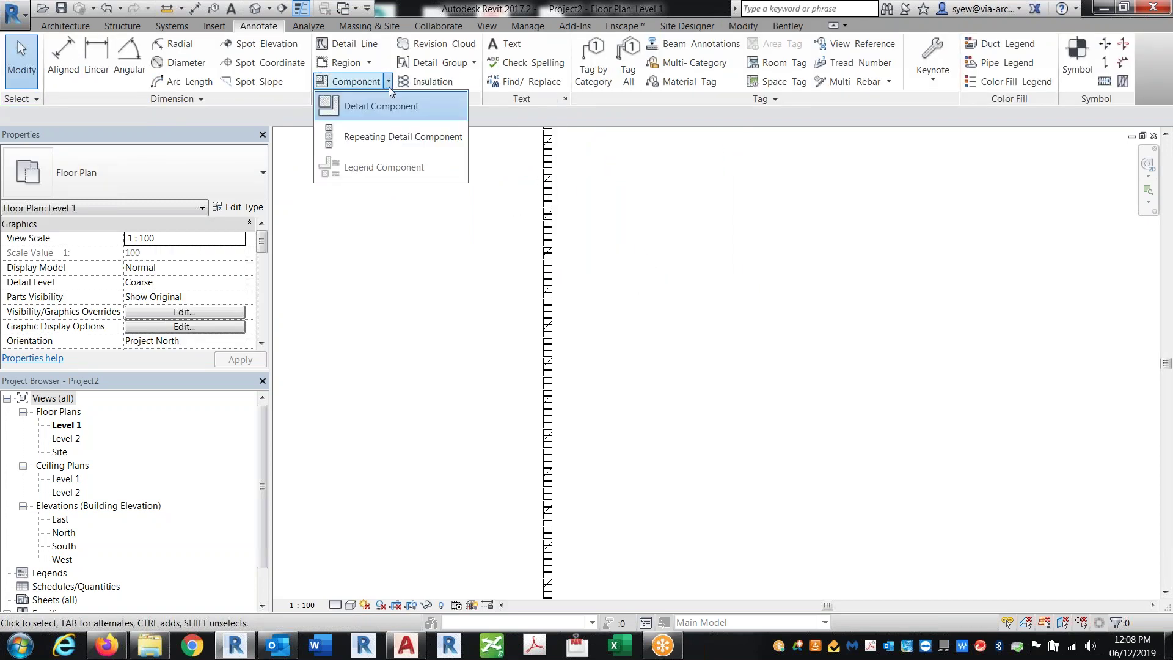
click(367, 137)
click(246, 209)
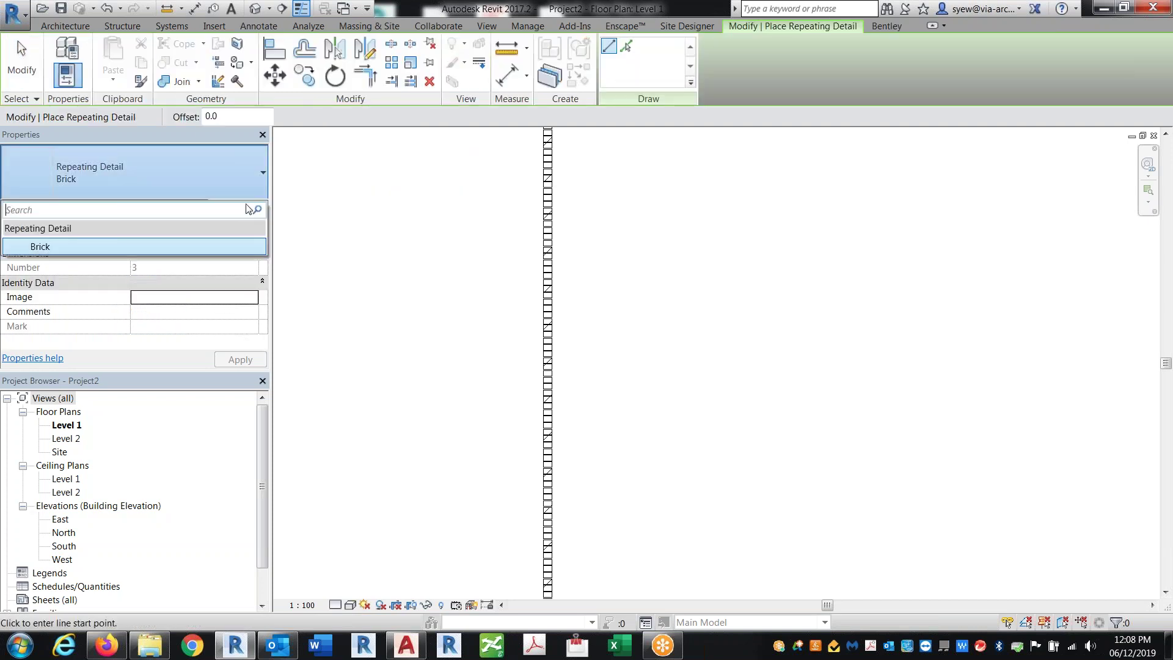
click(244, 206)
click(675, 186)
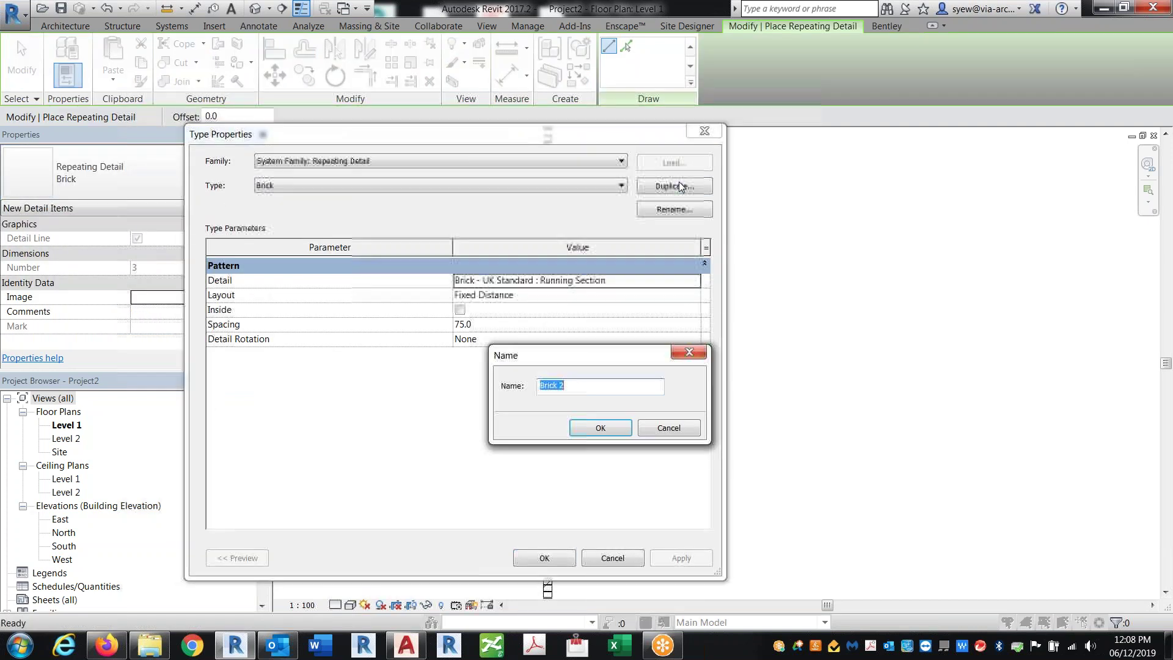
- Name the duplicate type 'Repeat Beam' and set its detail to M_W-Wide Flange-Section : W310x38.7
text(Repeat)
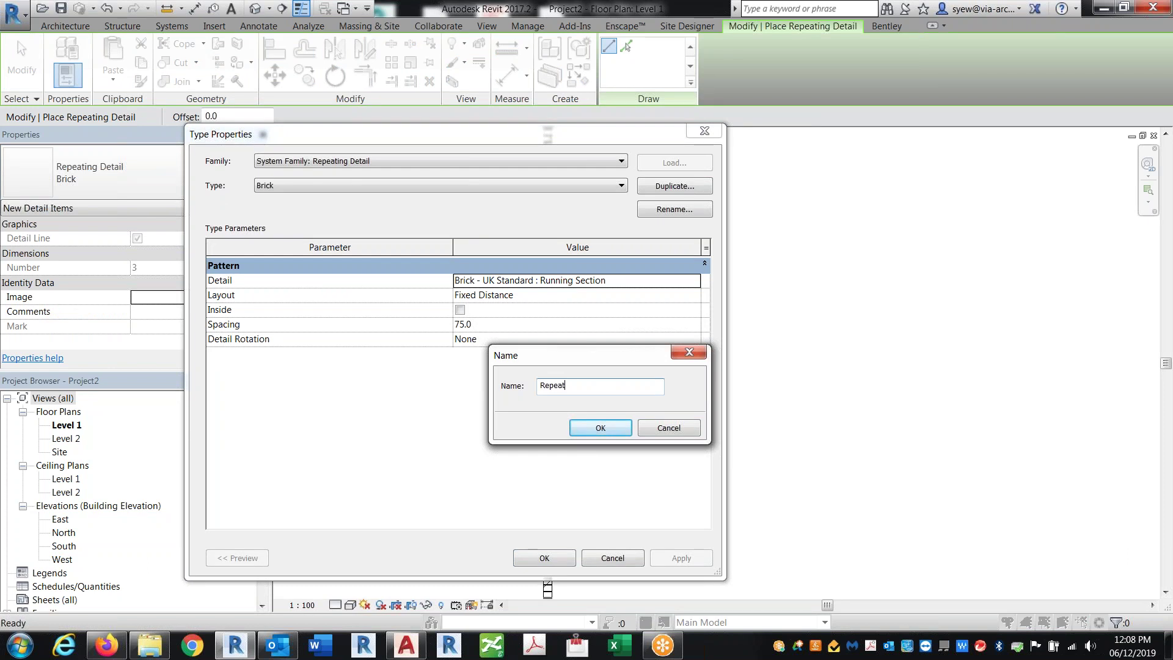
text( Beam)
key(Return)
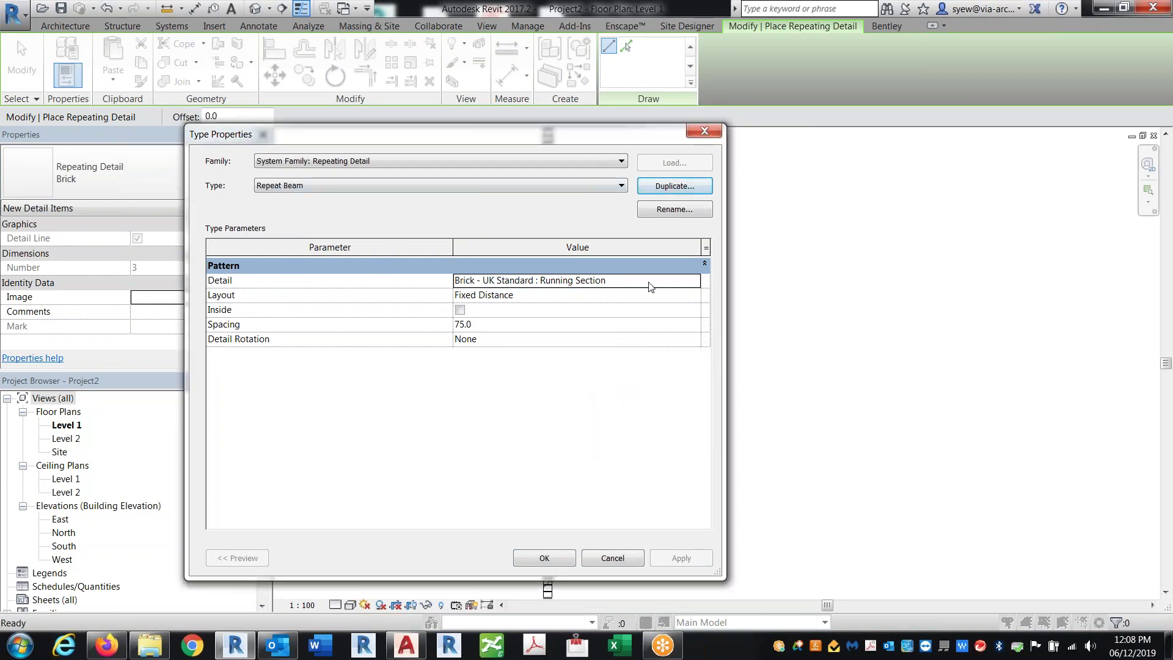
click(700, 285)
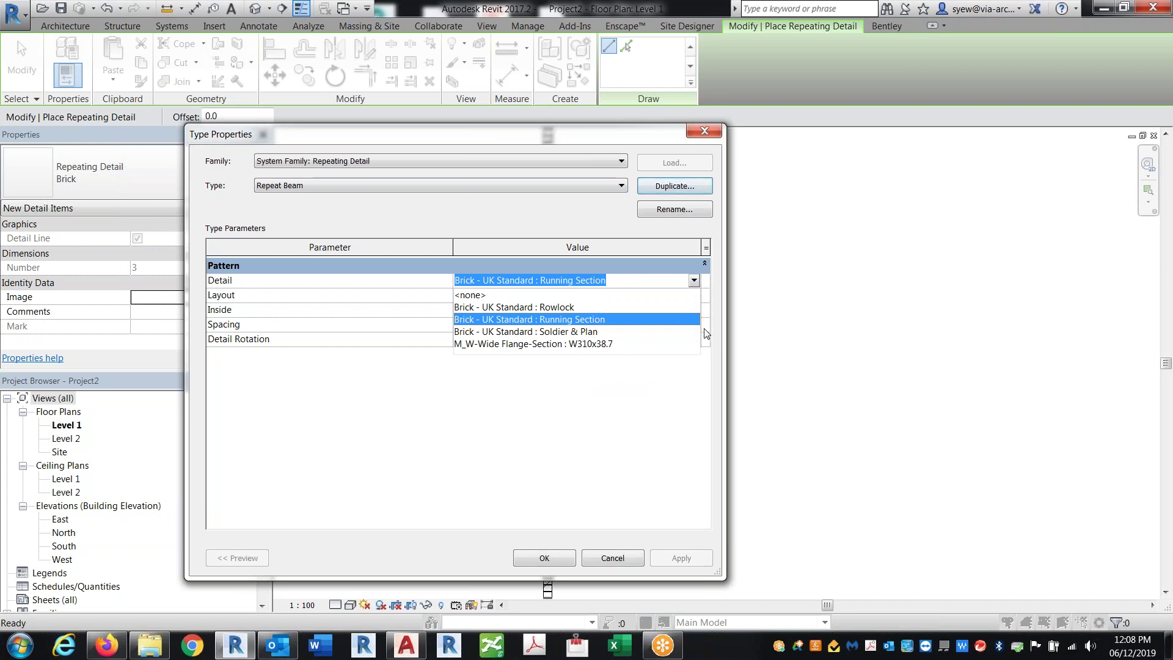
click(505, 344)
- Keep the Fixed Distance layout, set spacing to 600, and apply the type
click(528, 296)
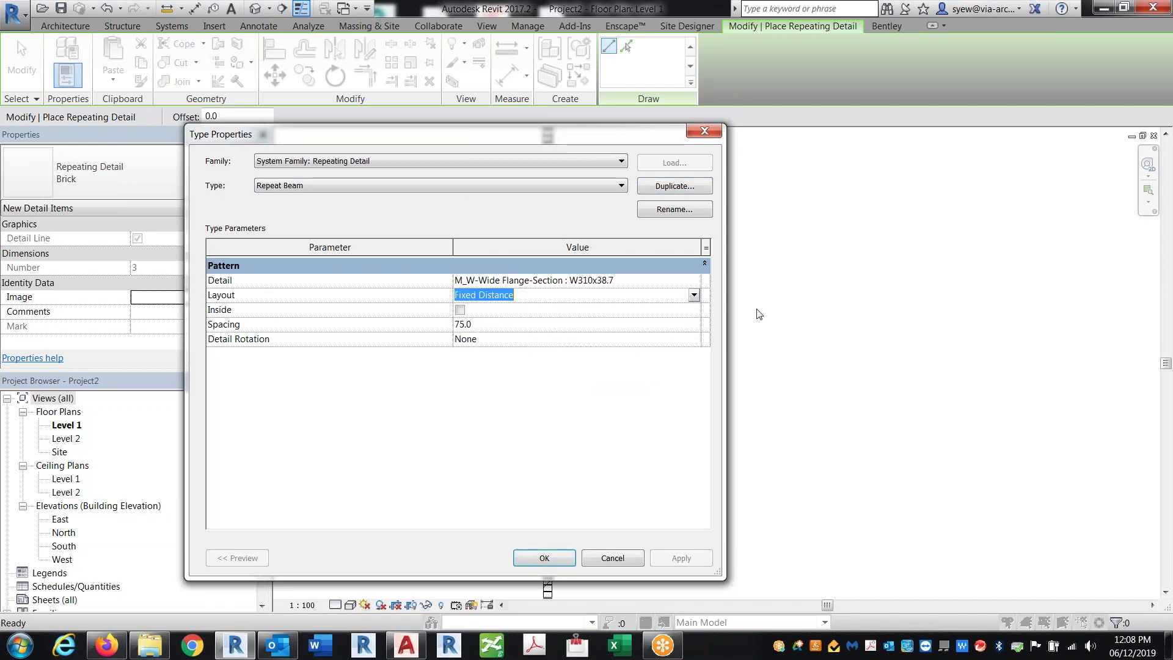
click(695, 297)
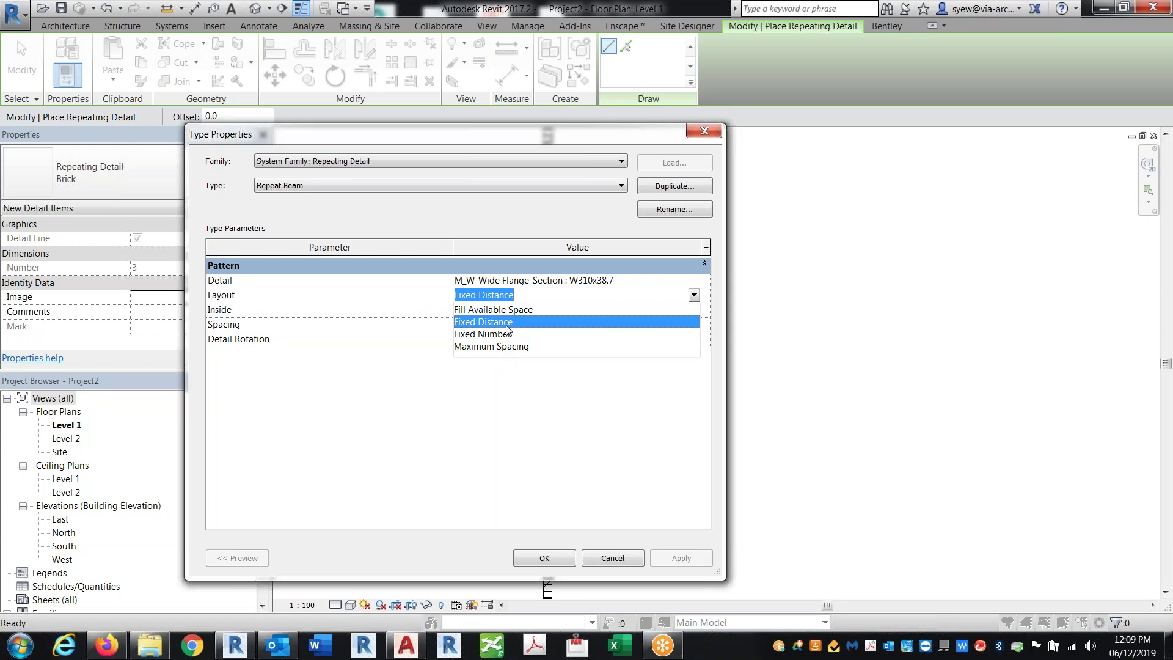
click(506, 328)
click(483, 326)
text(600)
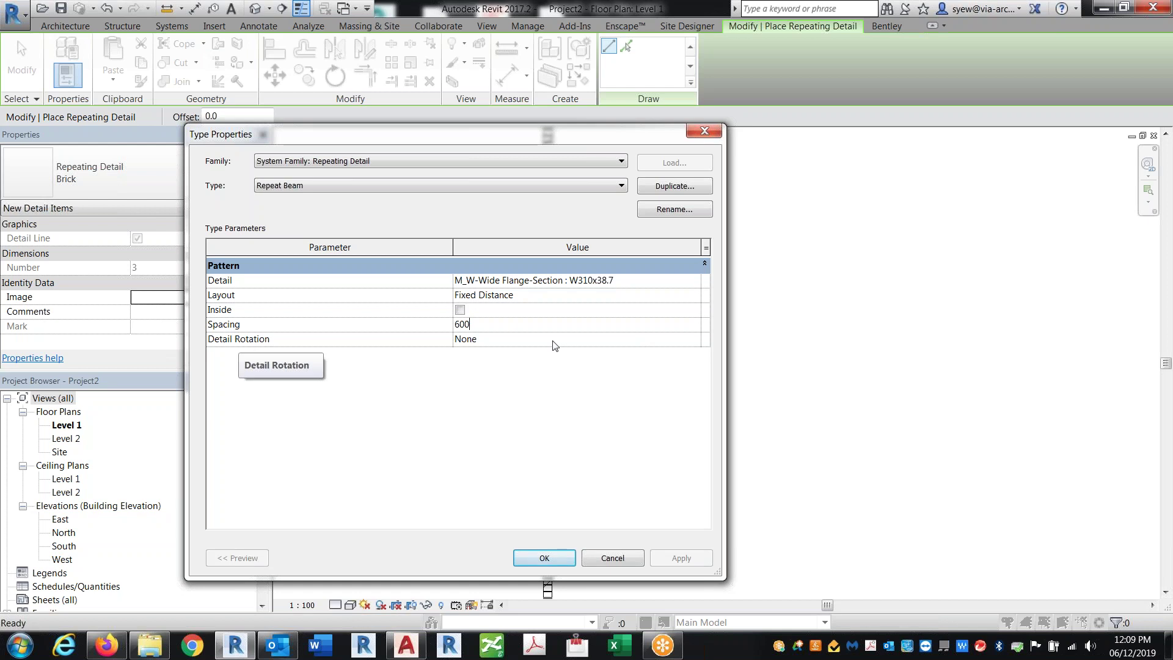
click(483, 339)
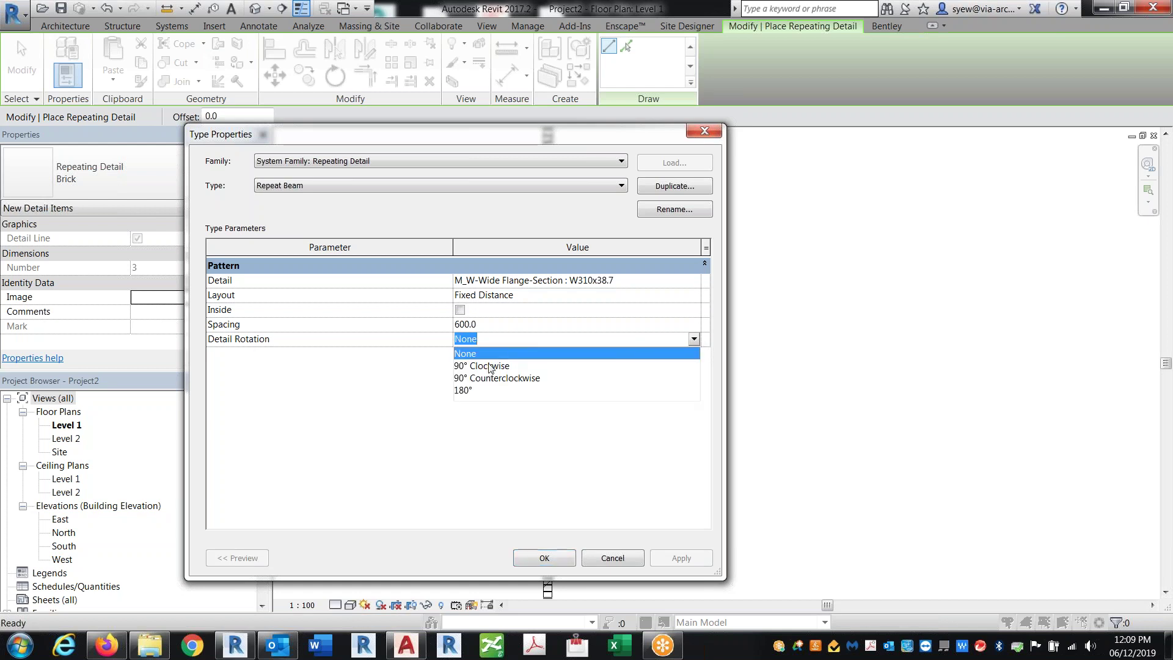
click(490, 335)
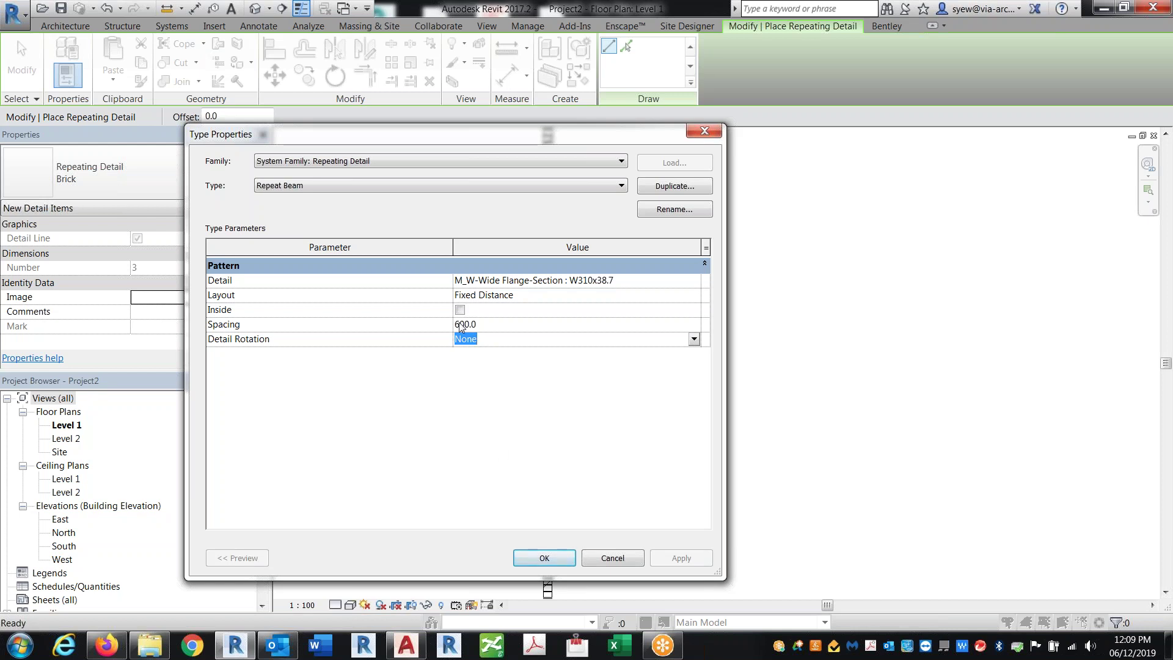
click(549, 559)
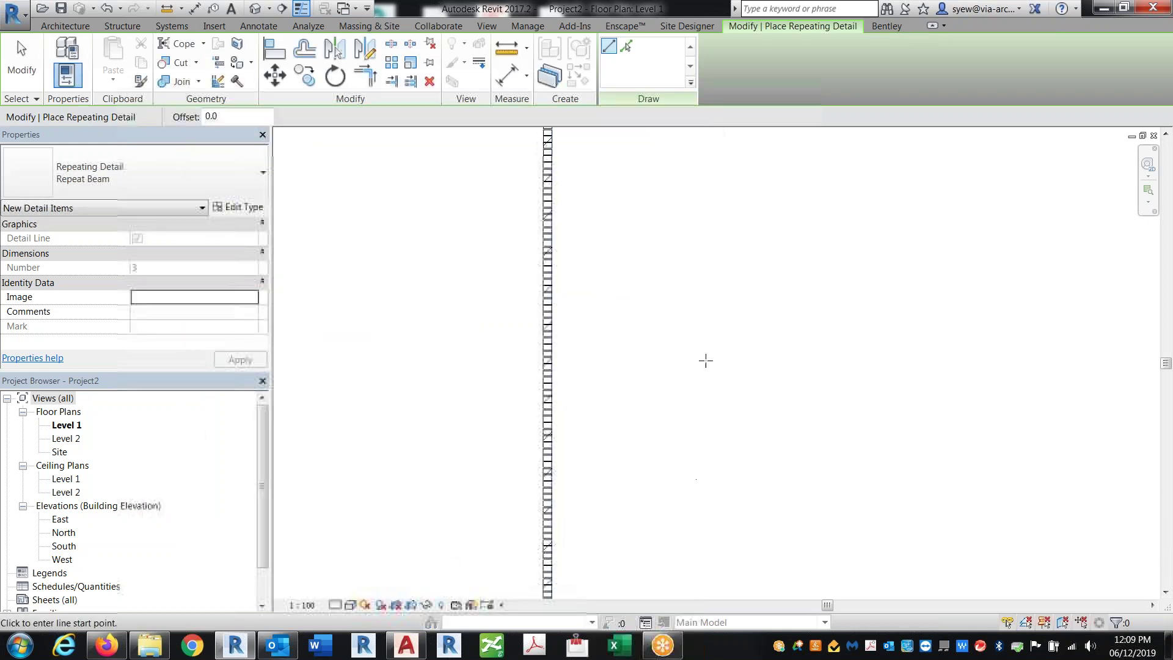
- Draw a horizontal Repeat Beam row of 7 beams beside the brick line
click(636, 351)
click(994, 353)
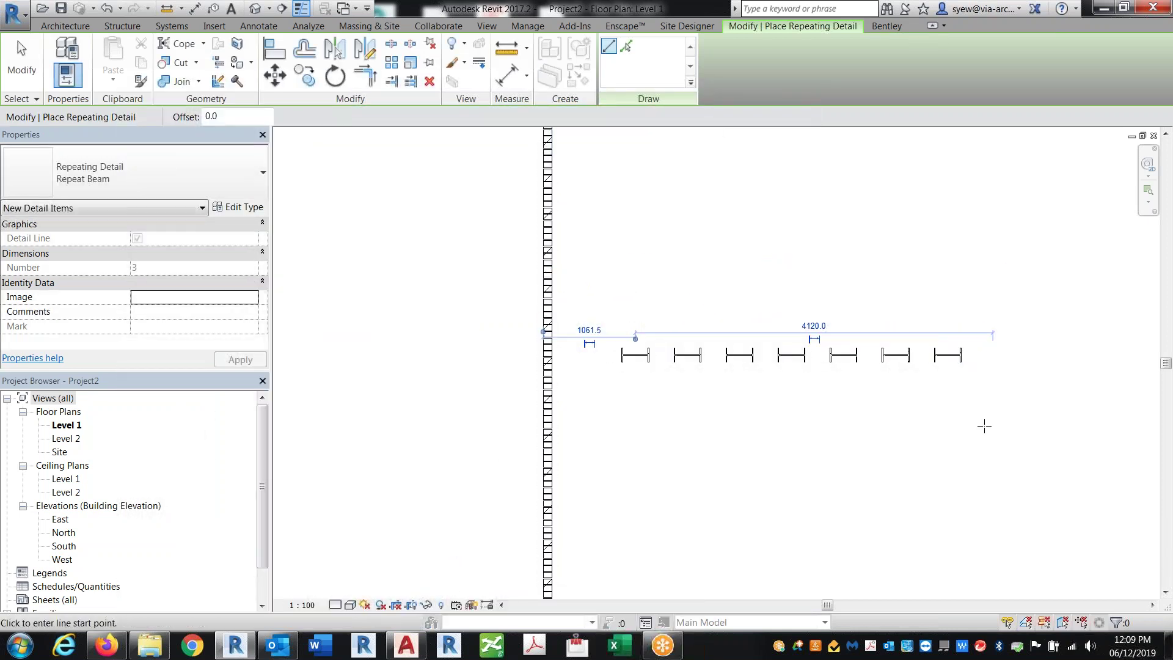
key(Escape)
- Set the Repeat Beam type's Detail Rotation to 90° Clockwise
click(763, 355)
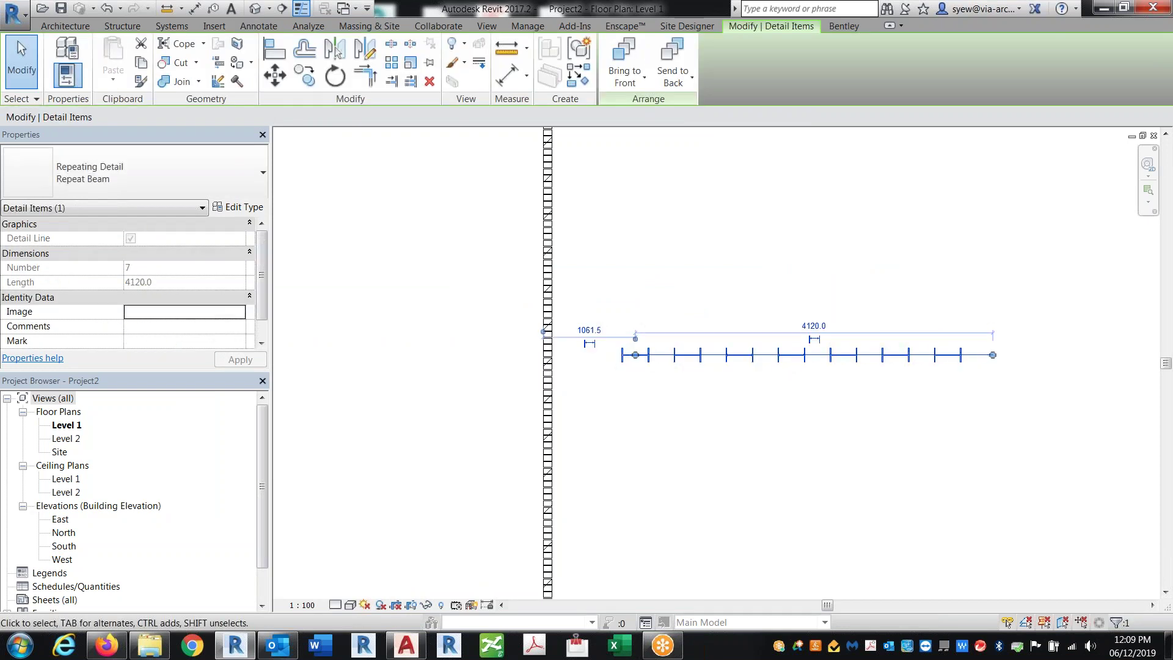
click(238, 207)
click(495, 339)
click(495, 338)
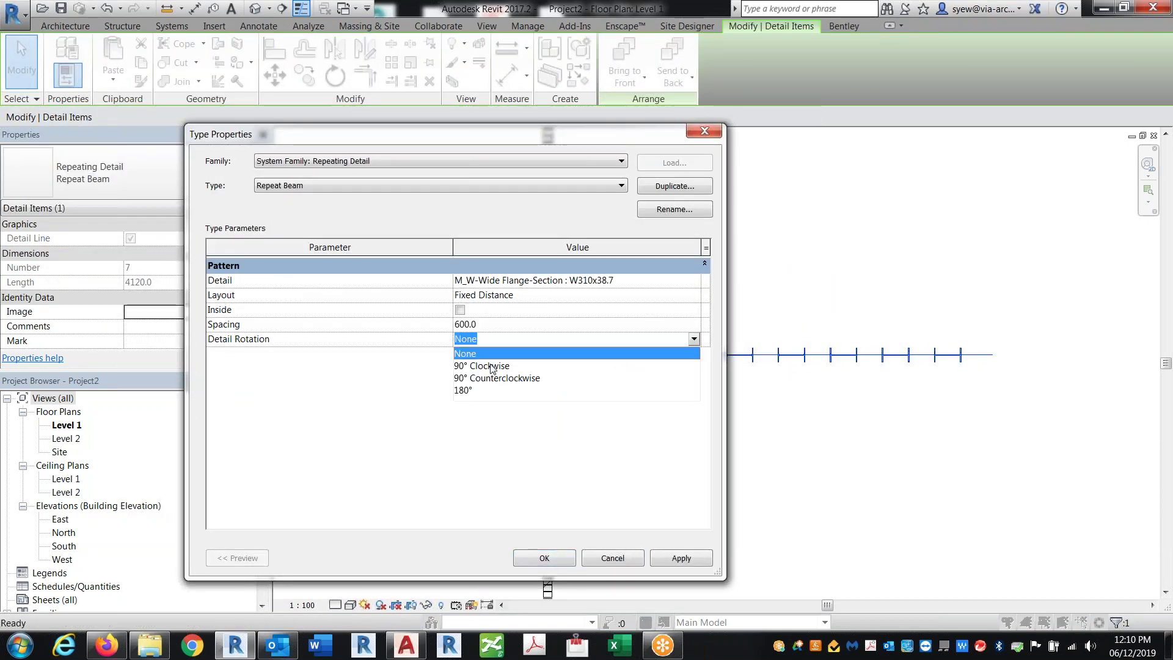
click(492, 366)
click(545, 558)
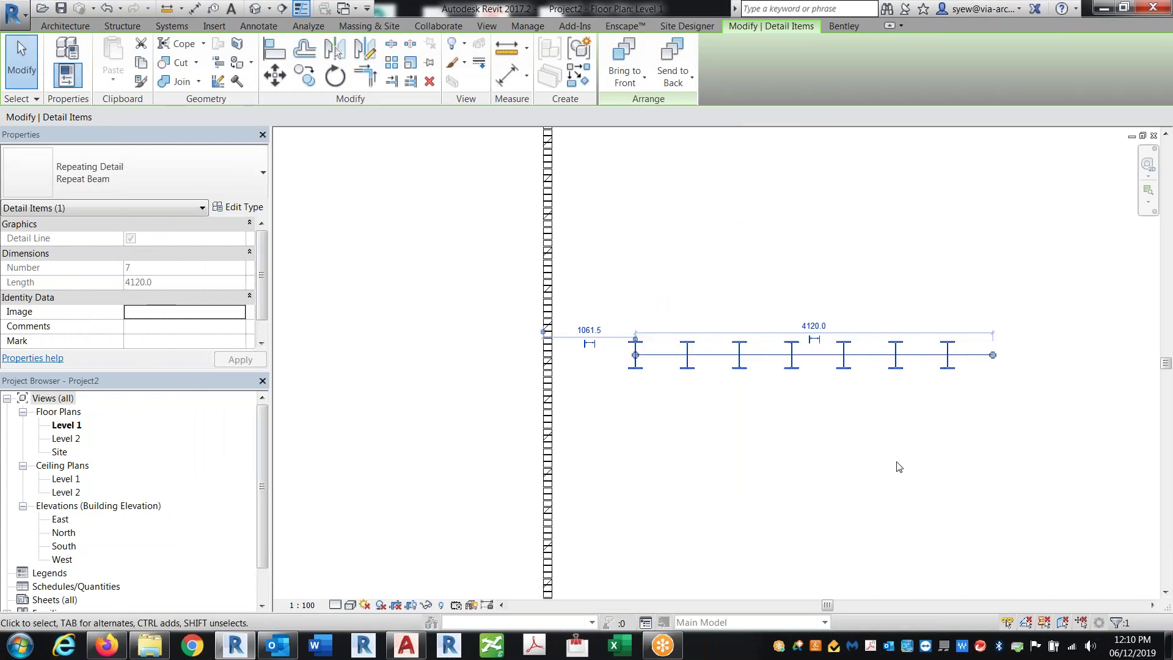
- Stretch the beam row to 13 beams spanning 7480.0
middle_drag(899, 467, 741, 348)
drag(741, 349, 990, 349)
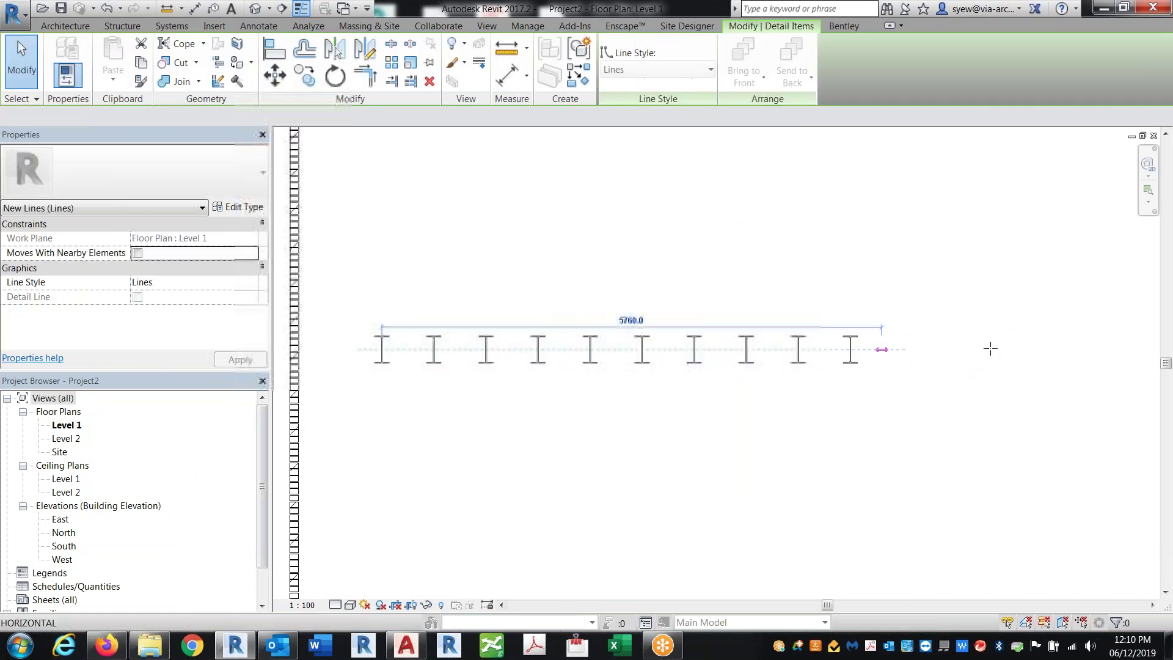
click(1031, 349)
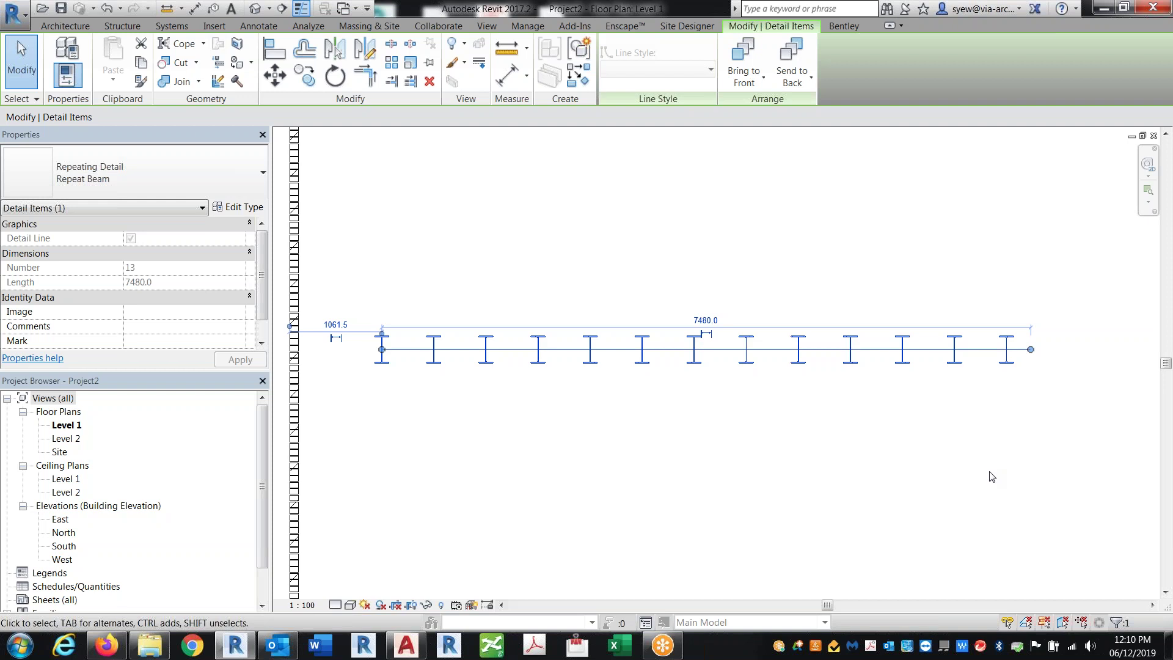
key(Escape)
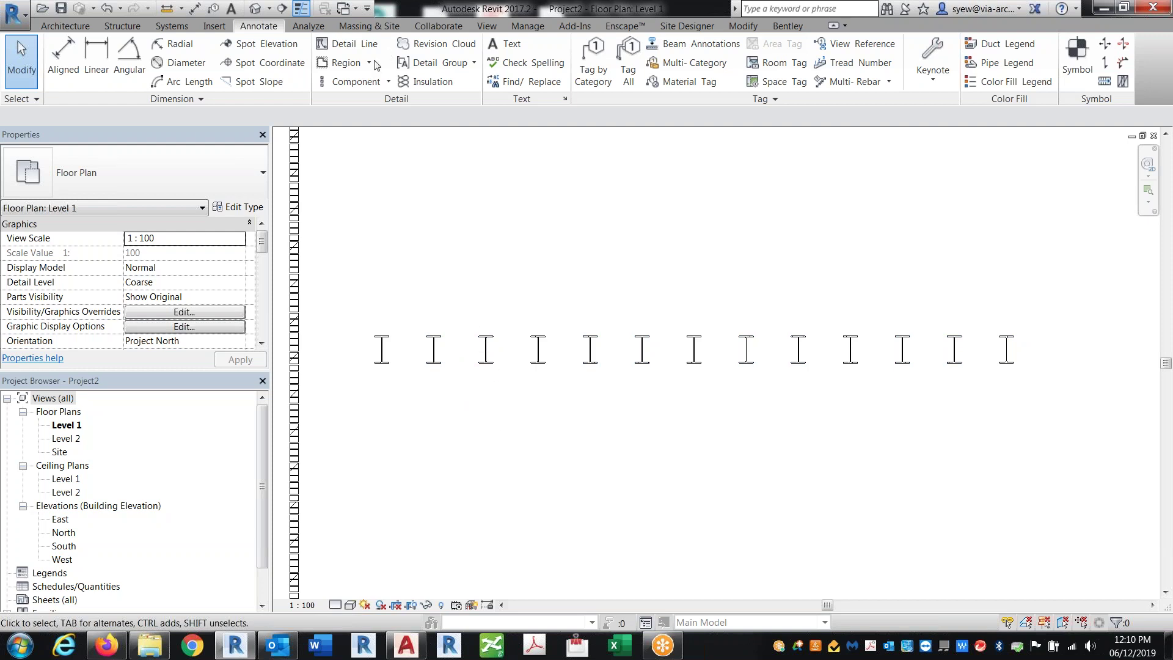
- Create a new family from the Metric Detail Item template
click(388, 82)
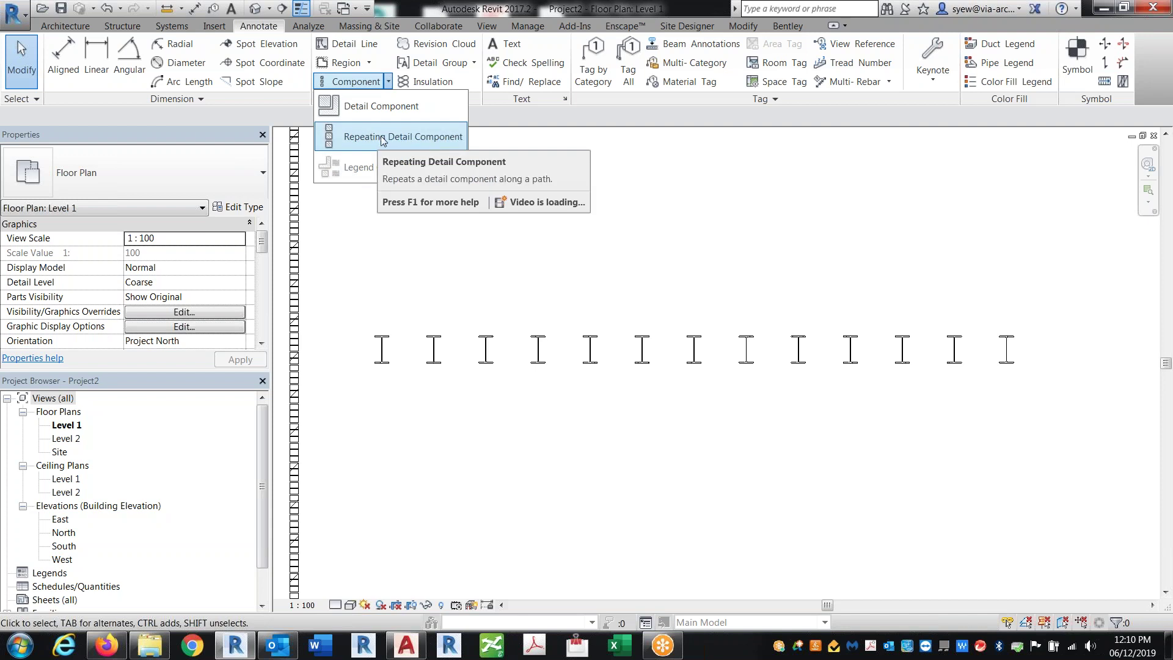
click(424, 273)
click(8, 23)
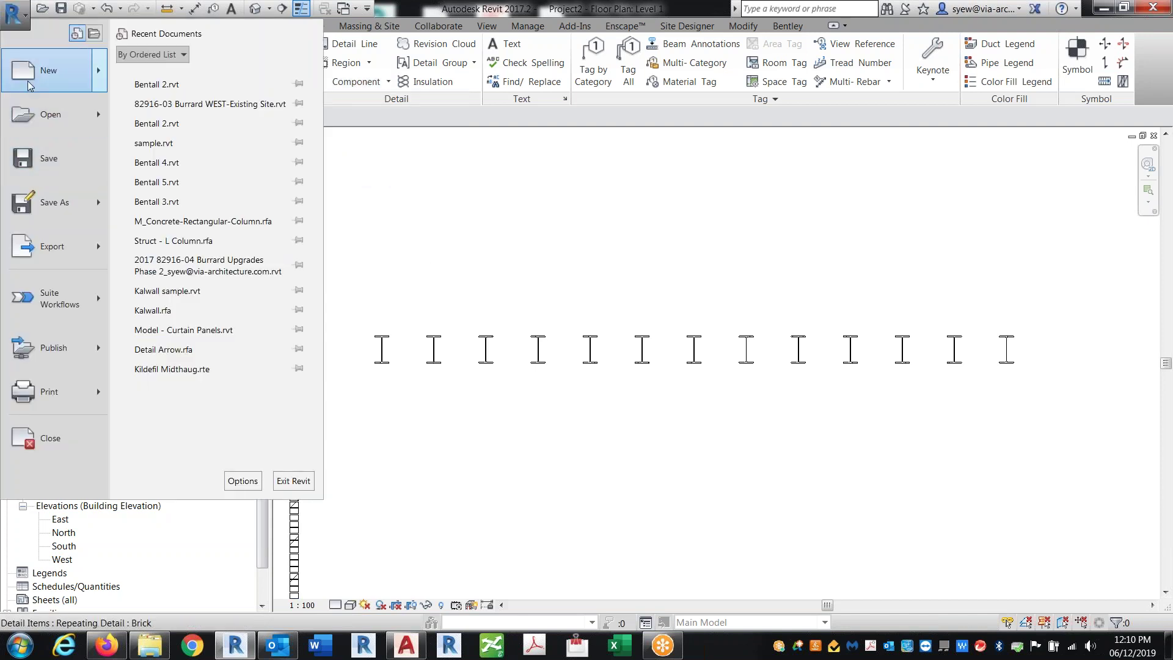
mouse_move(61, 70)
click(655, 324)
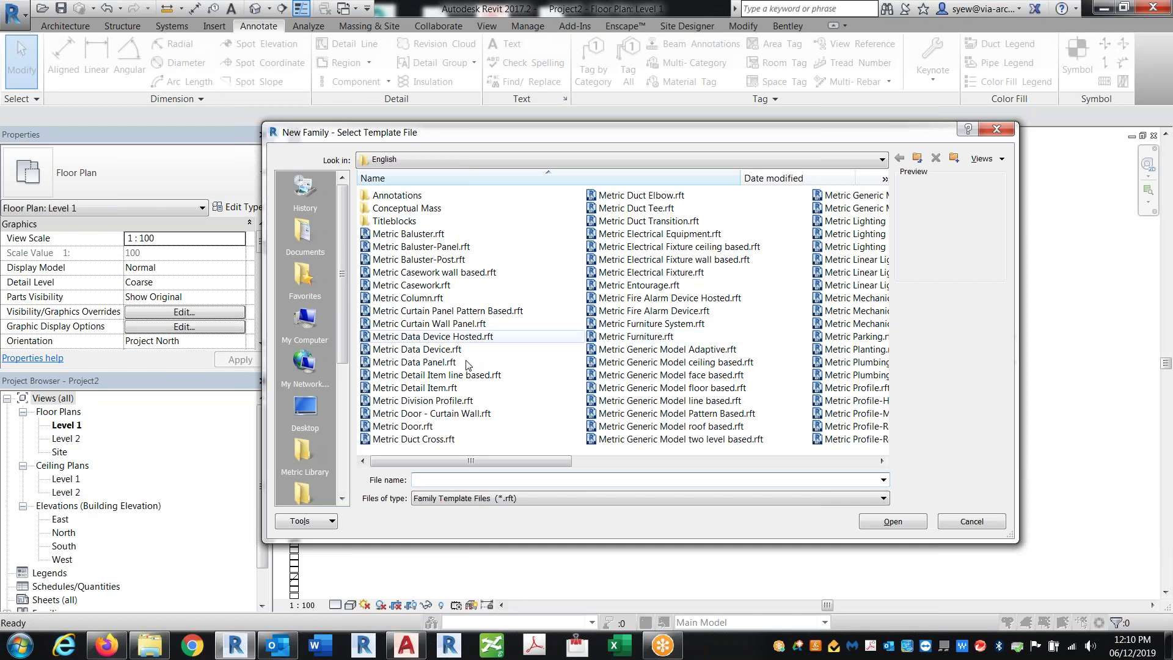
click(415, 388)
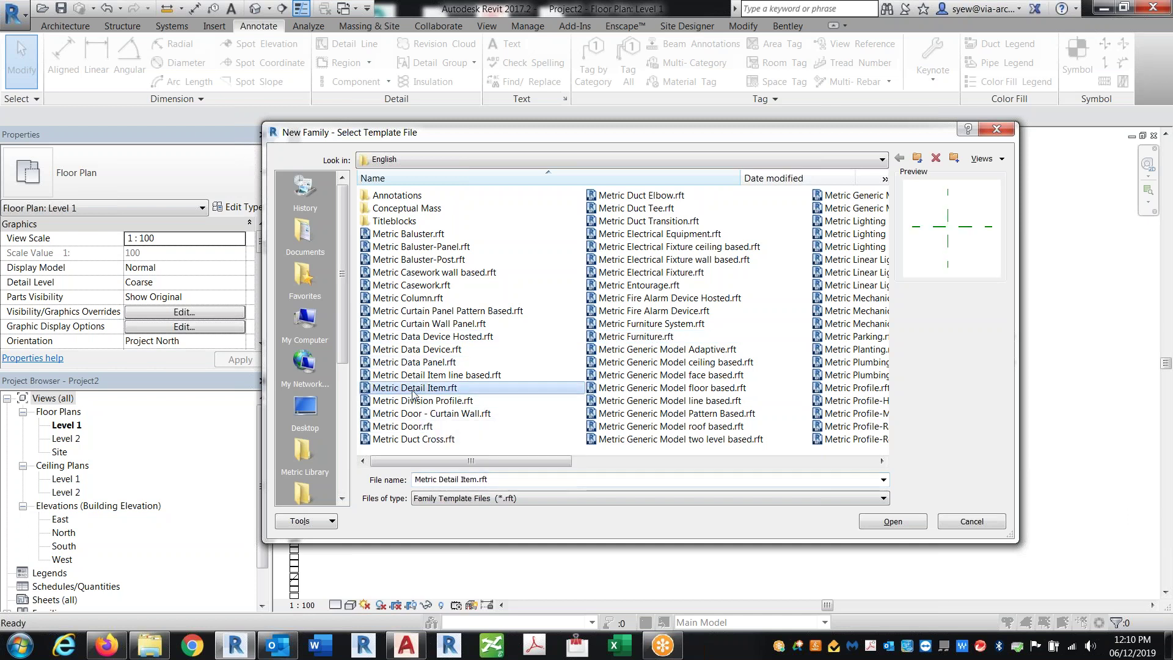
click(913, 521)
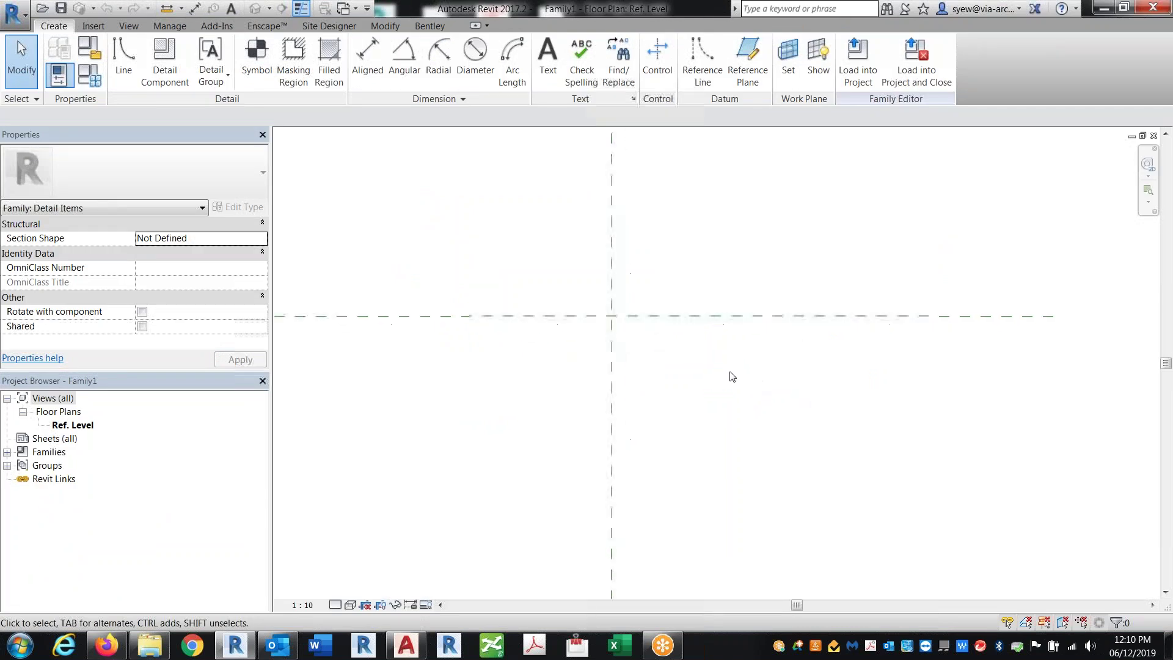
- Draw a short vertical reference plane and offset it 50 mm from centre
click(748, 61)
click(603, 273)
click(603, 343)
scroll(574, 305, up, 2)
key(Escape)
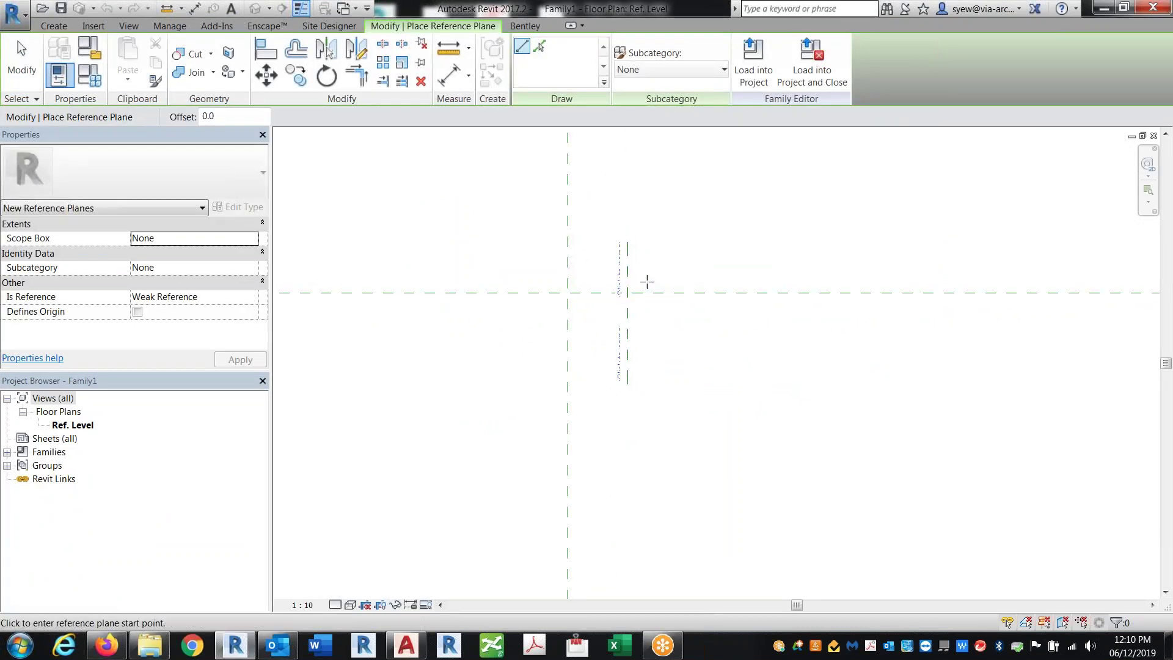
key(Escape)
click(629, 265)
click(611, 281)
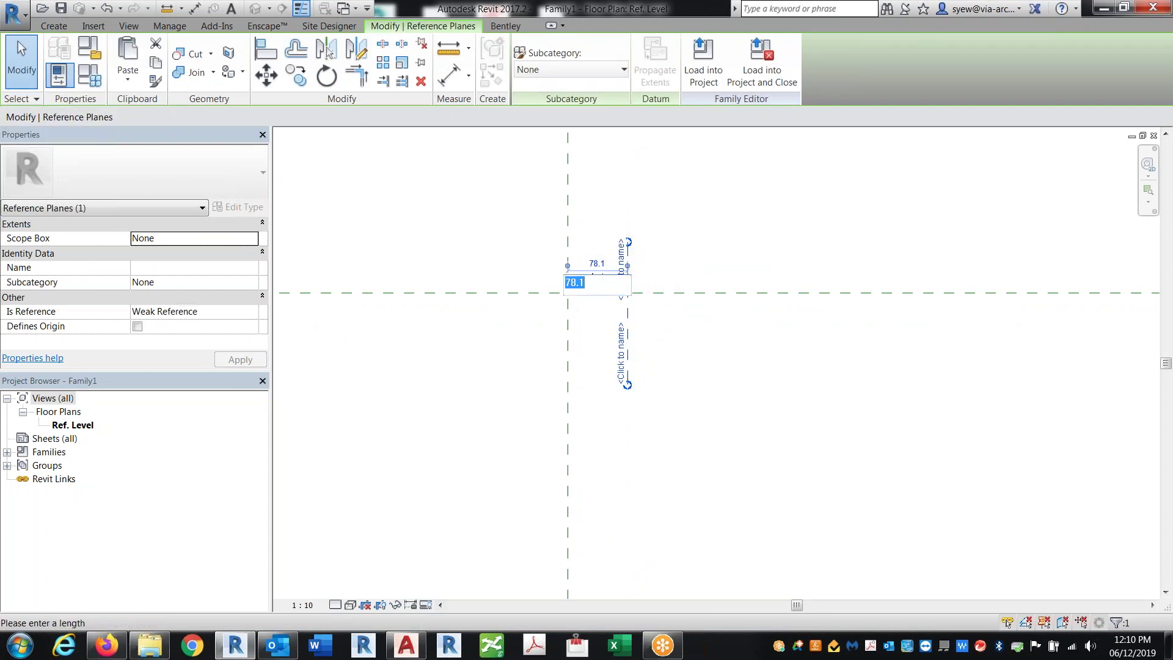
text(50mm)
key(Return)
key(Escape)
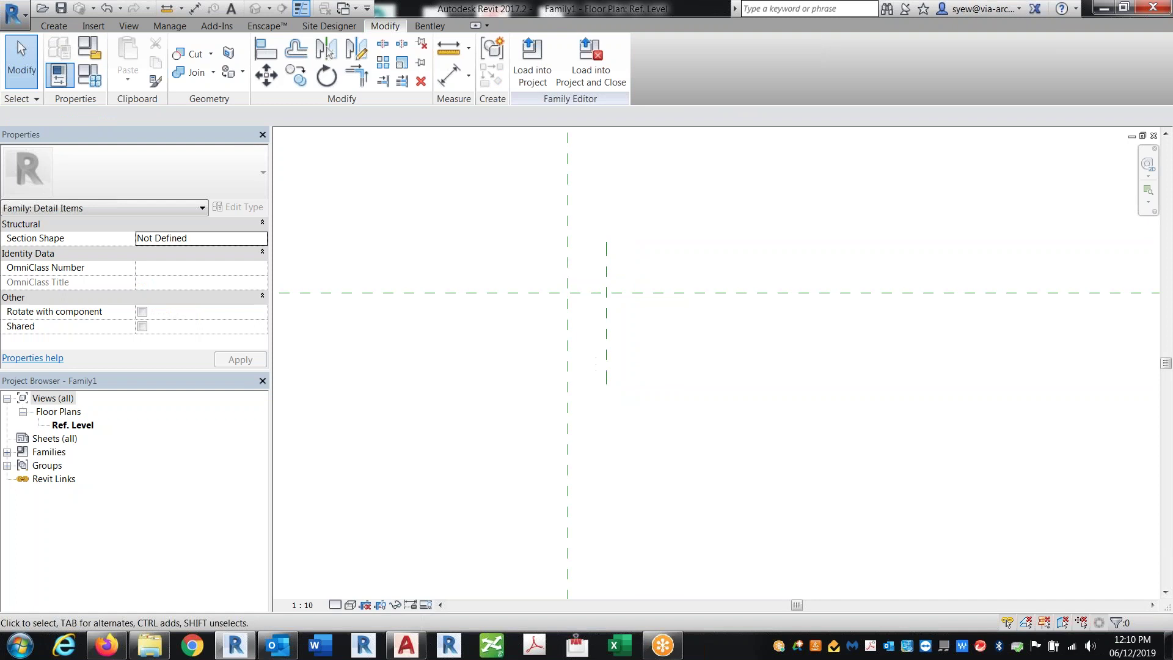
- Set the project's length units to feet and fractional inches
key(u)
key(n)
click(648, 210)
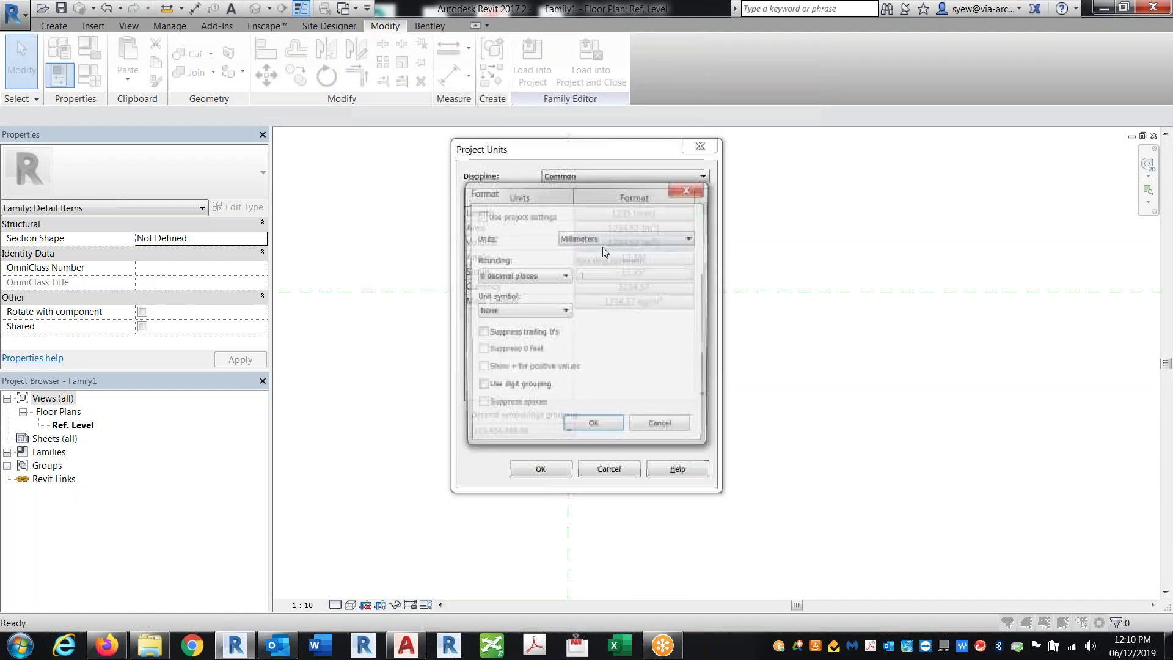
click(636, 237)
click(611, 253)
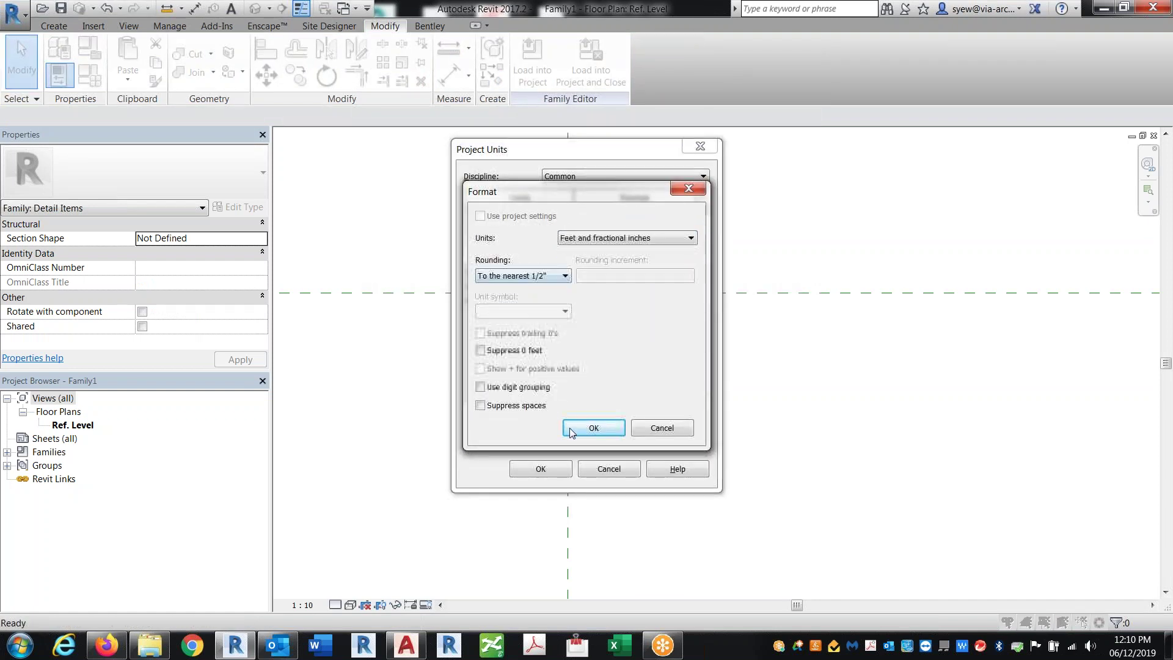
click(593, 428)
click(561, 468)
- Set the right reference plane's distance from centre to 2 inches
click(609, 321)
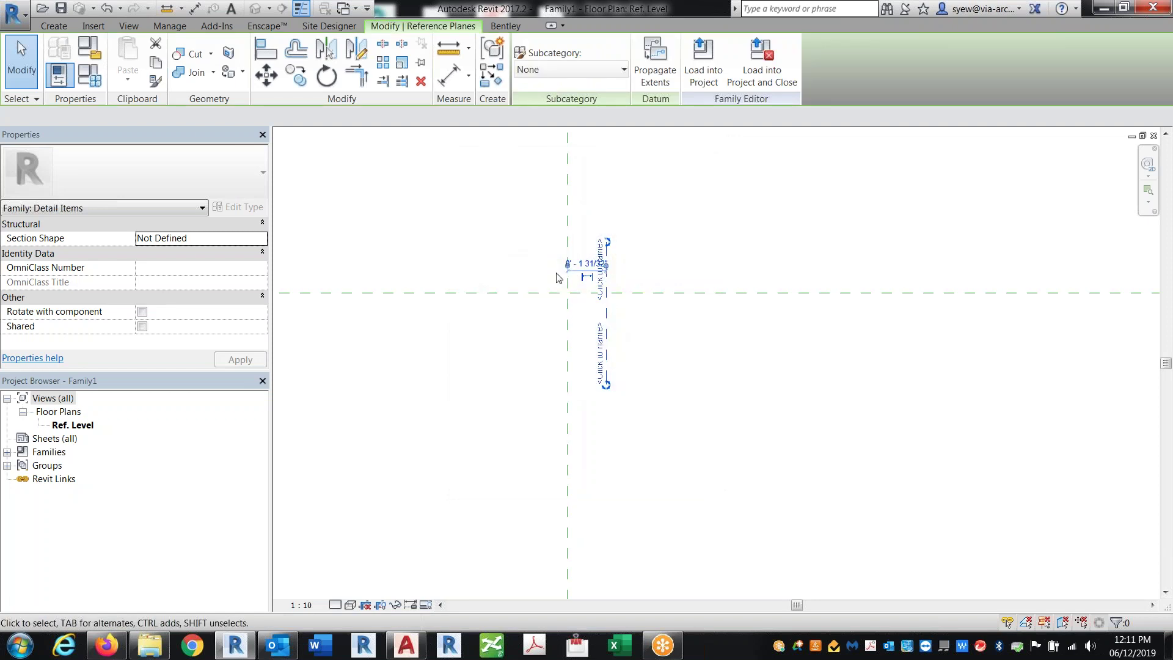
scroll(558, 269, up, 2)
click(601, 262)
text(2)
key(Return)
click(590, 266)
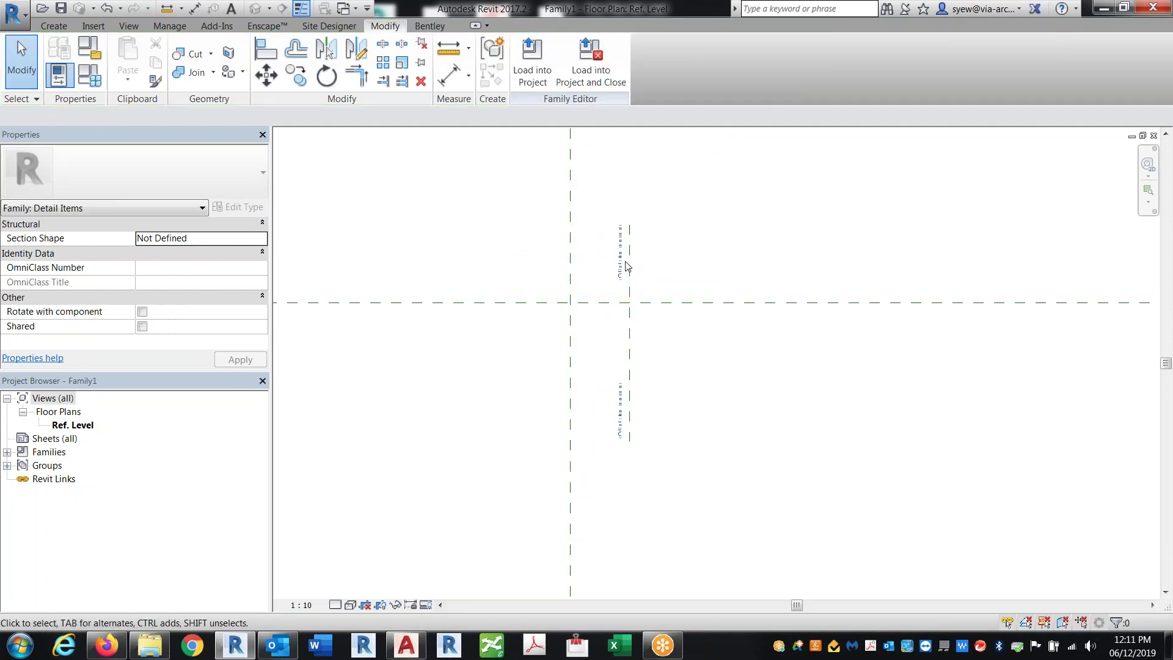
- Copy the reference plane 2 inches to the right
click(630, 257)
drag(629, 257, 571, 238)
key(c)
key(o)
click(629, 266)
click(691, 265)
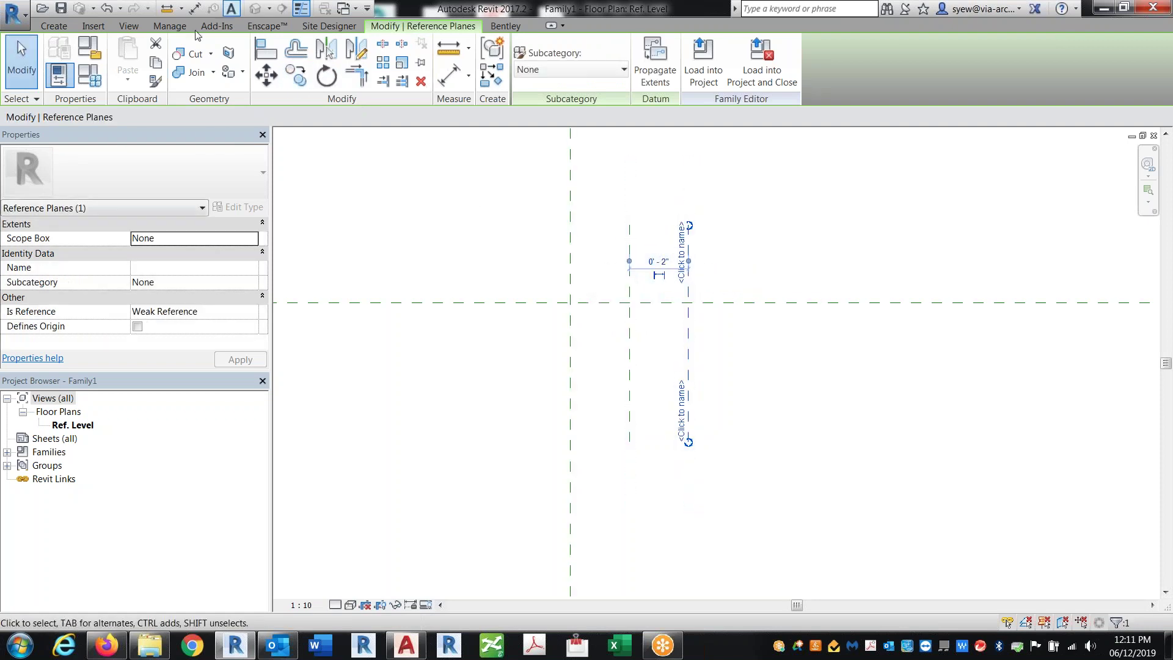
key(Escape)
- Add two aligned 0' - 2" dimensions between the adjacent reference planes
key(d)
key(i)
click(571, 259)
click(628, 258)
middle_drag(665, 190, 660, 232)
click(660, 233)
click(643, 366)
click(702, 361)
middle_drag(788, 440, 789, 274)
click(820, 525)
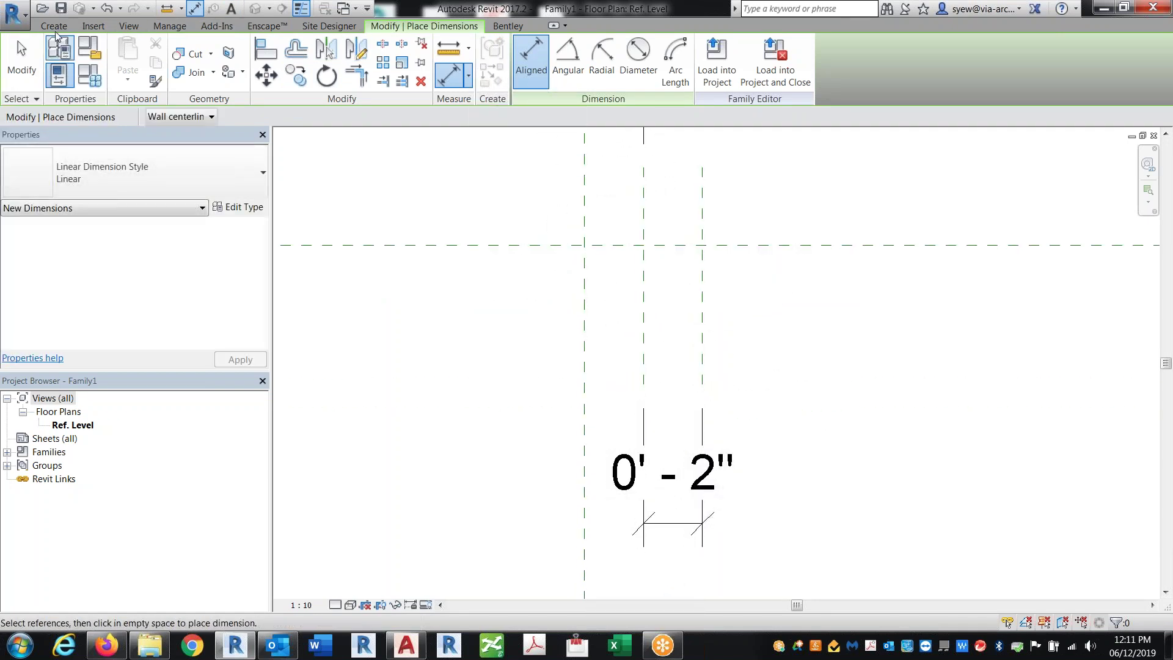
key(Escape)
key(Escape)
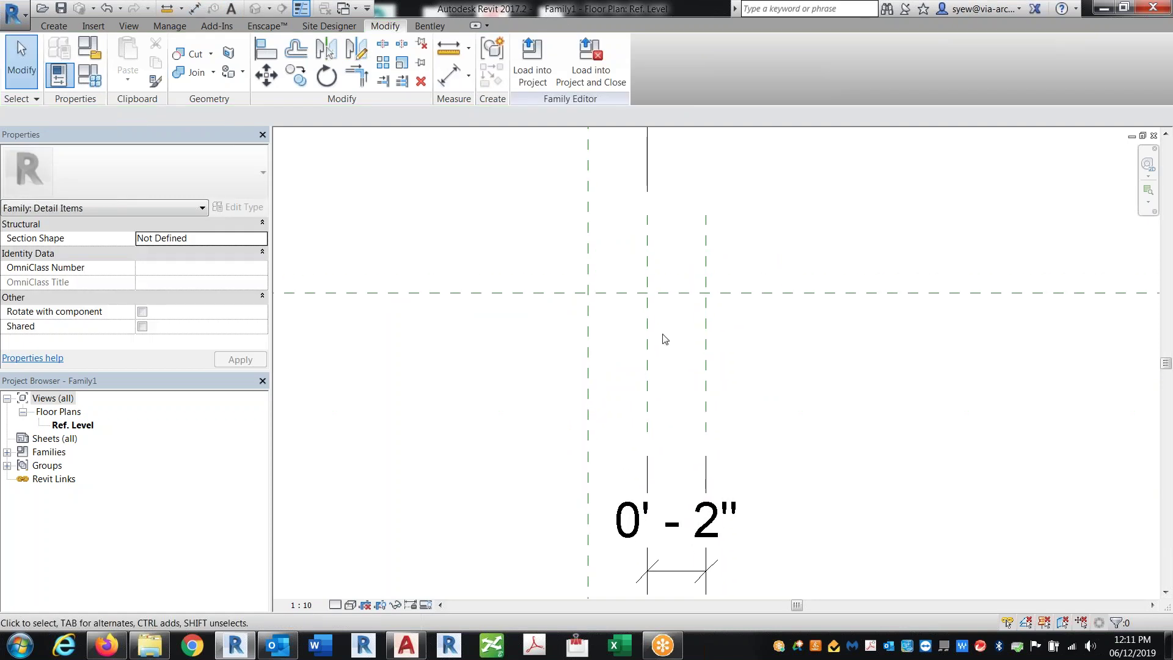
click(12, 15)
click(52, 72)
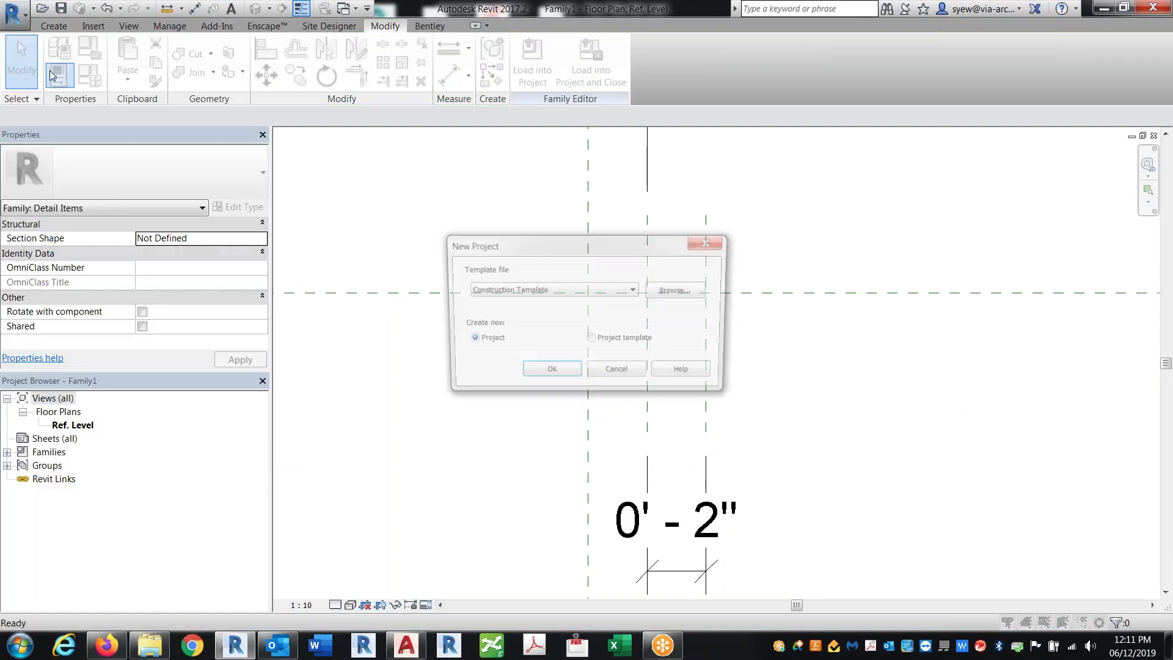
- Cancel the new project and start a new family from the Metric Generic Annotation template
key(Escape)
click(12, 14)
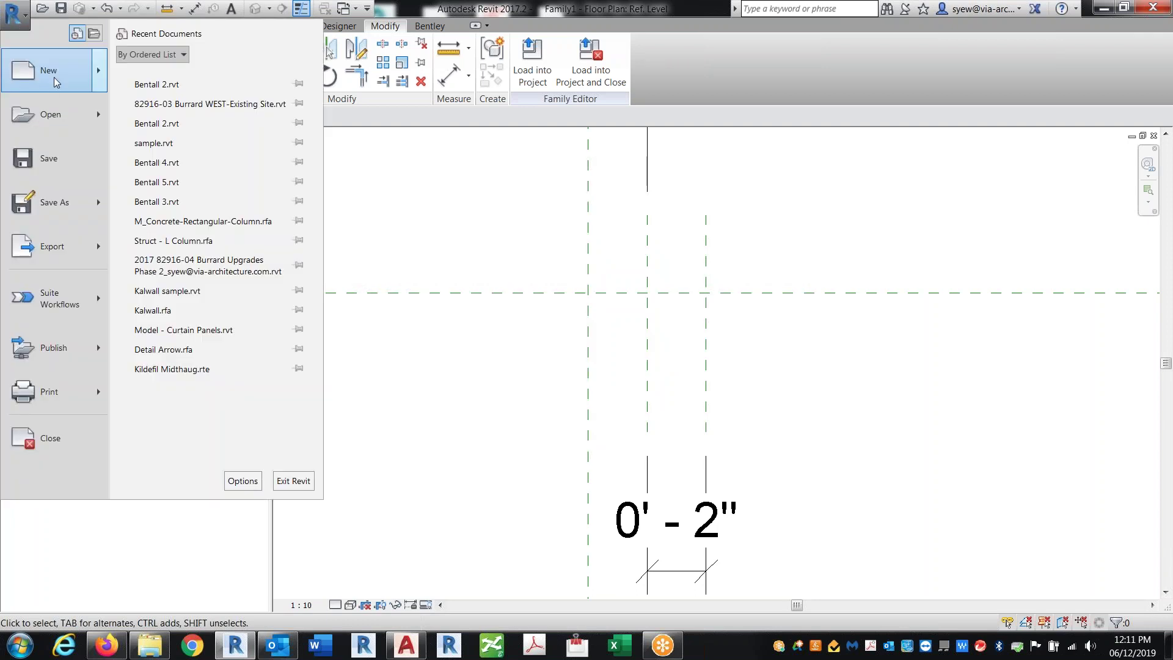
mouse_move(72, 80)
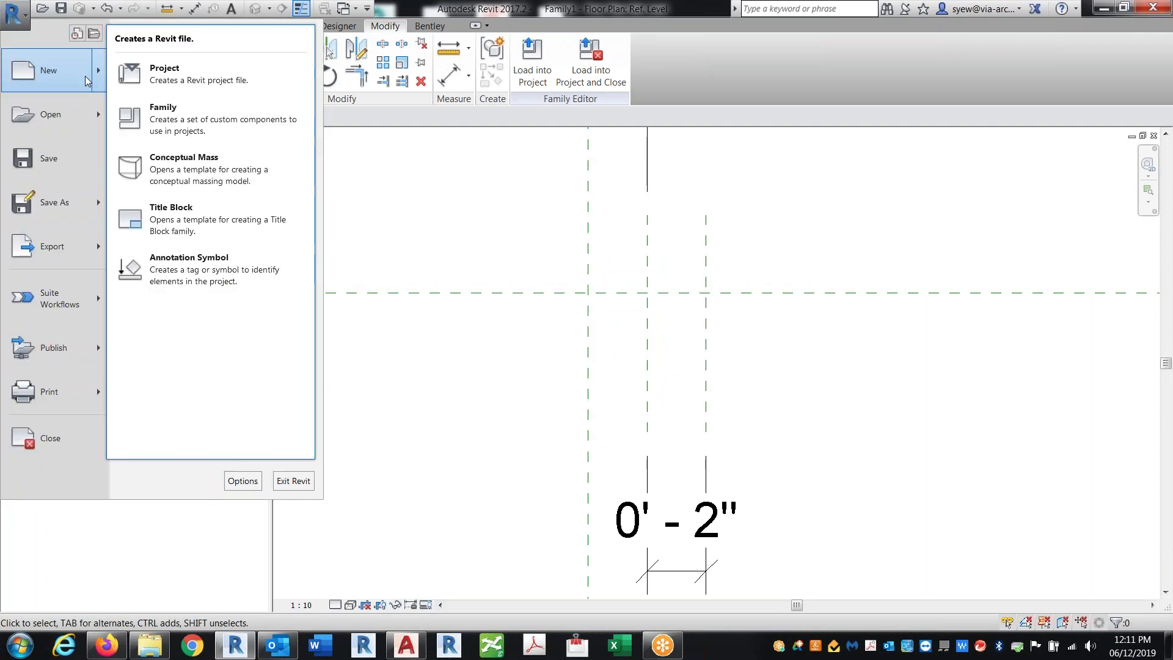
click(176, 130)
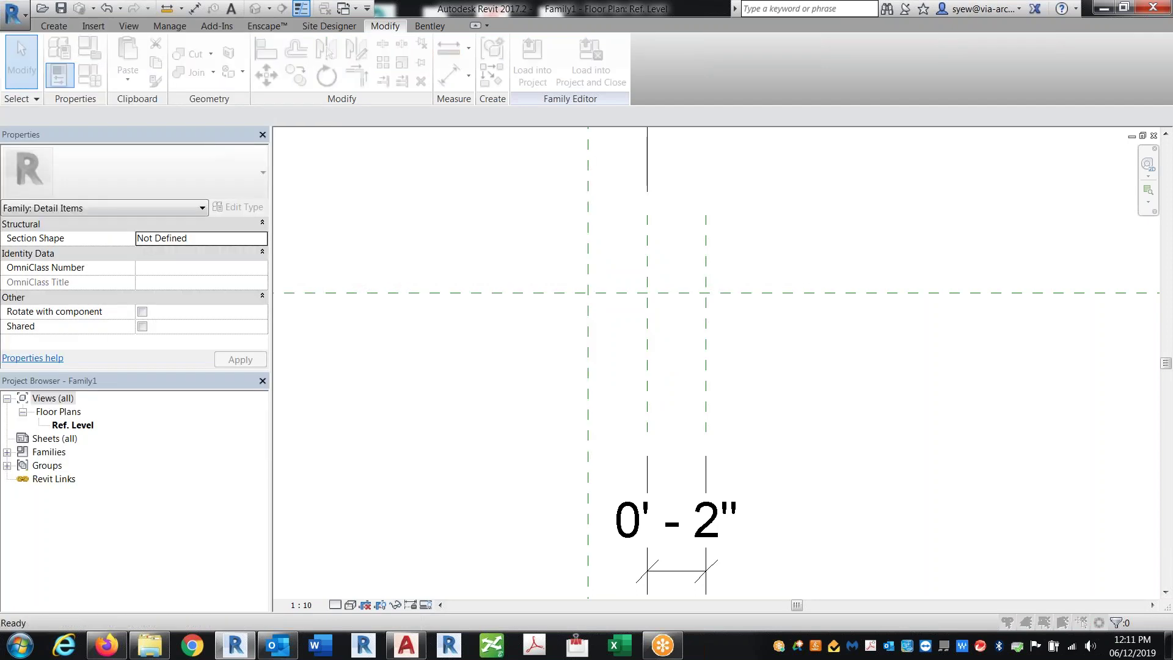
double_click(404, 195)
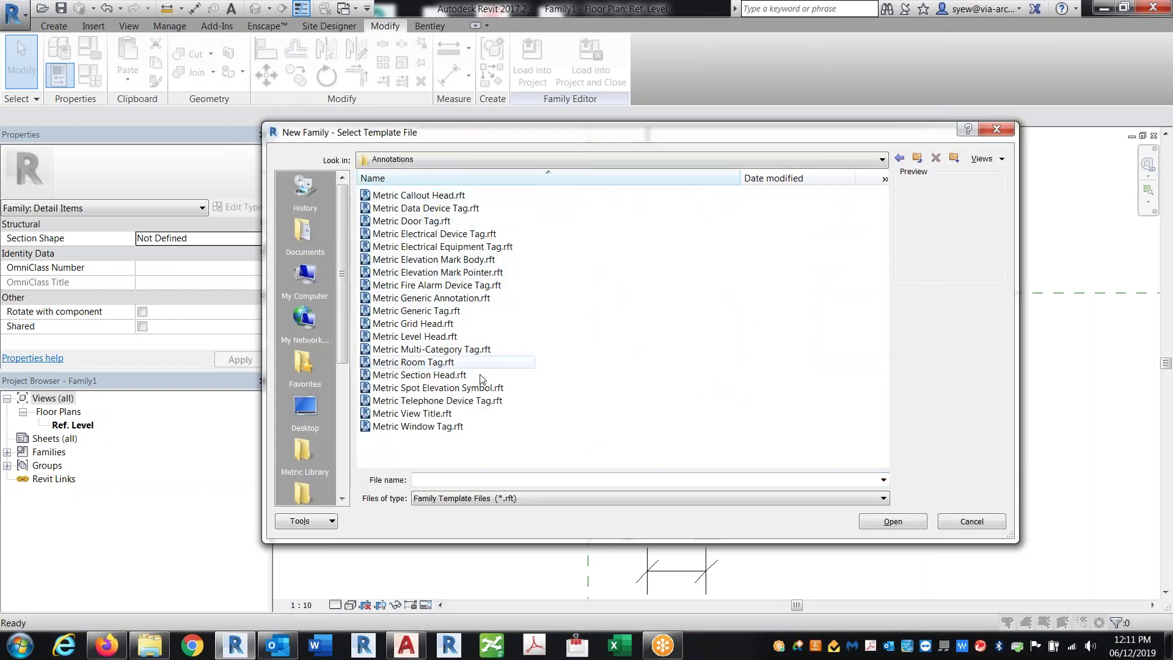
click(373, 299)
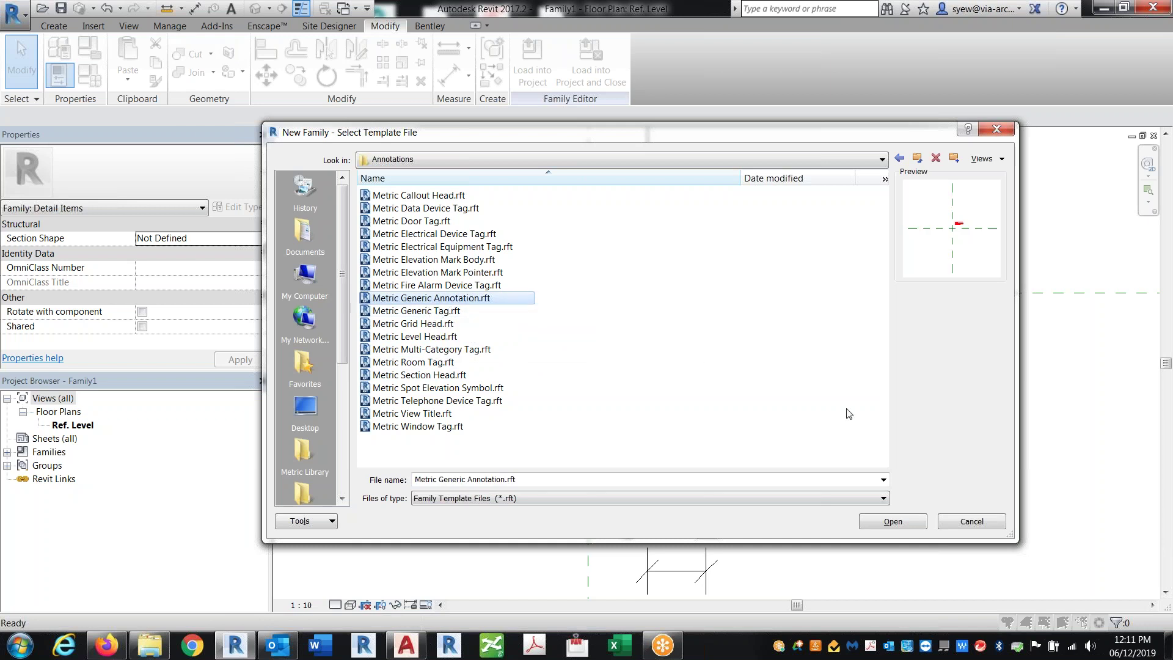
key(Return)
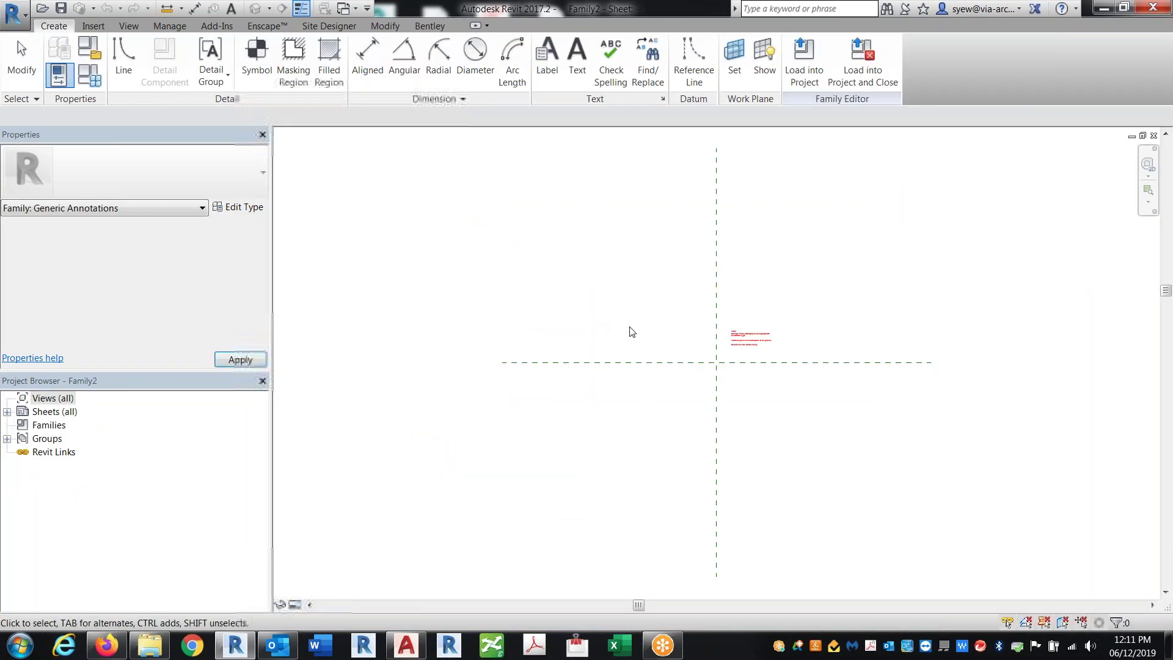
- Set the family's length units to feet and fractional inches via UN
key(u)
key(n)
click(658, 223)
click(611, 239)
click(611, 258)
click(593, 427)
click(540, 468)
- Delete the placeholder text note and place a label at the centre
click(740, 341)
key(Delete)
scroll(702, 366, up, 3)
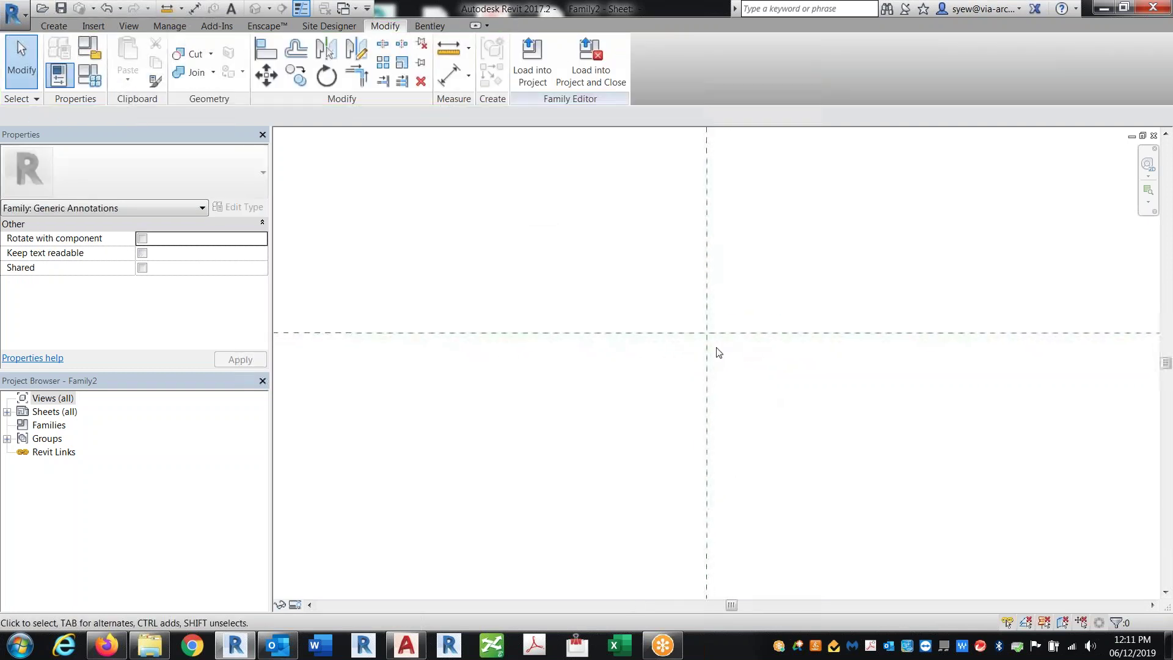
click(54, 26)
click(542, 57)
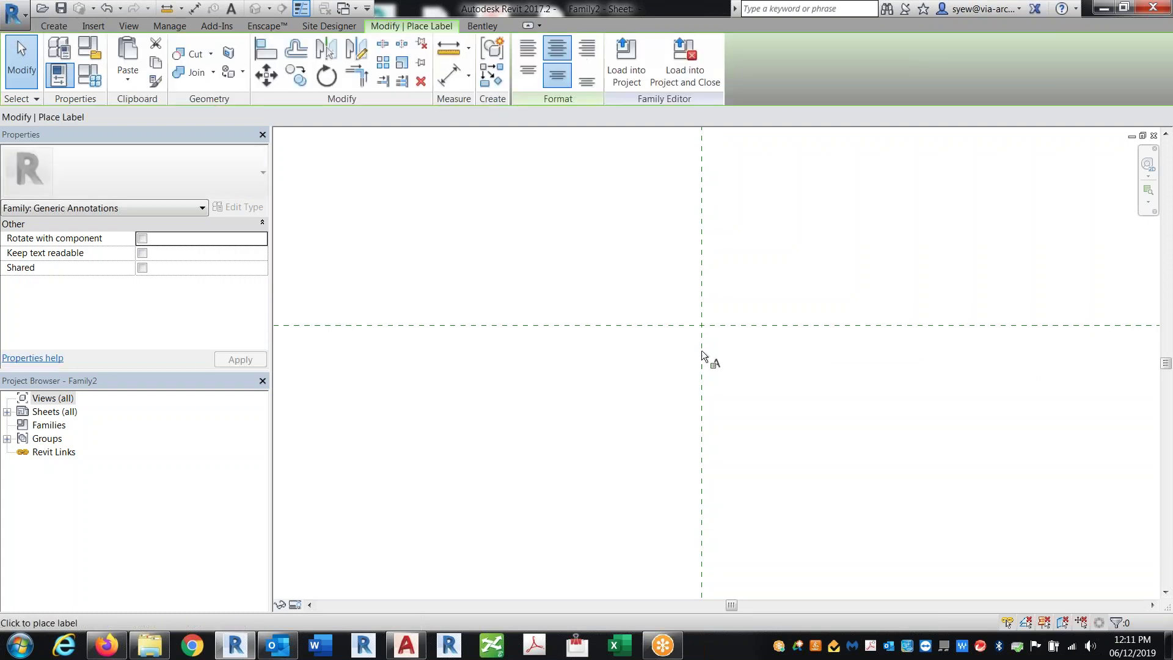
click(706, 328)
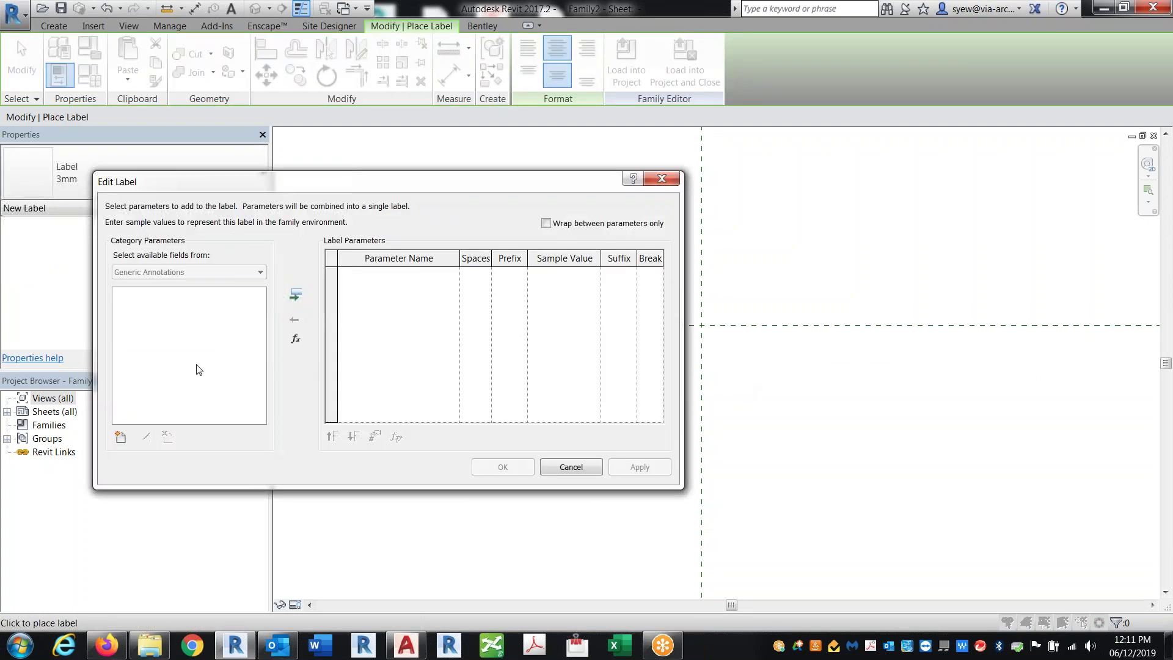
- Create a Text-type type parameter named 'Text' and add it to the label
click(121, 437)
click(285, 330)
click(270, 344)
click(414, 307)
click(411, 270)
click(302, 270)
text(Text)
click(445, 470)
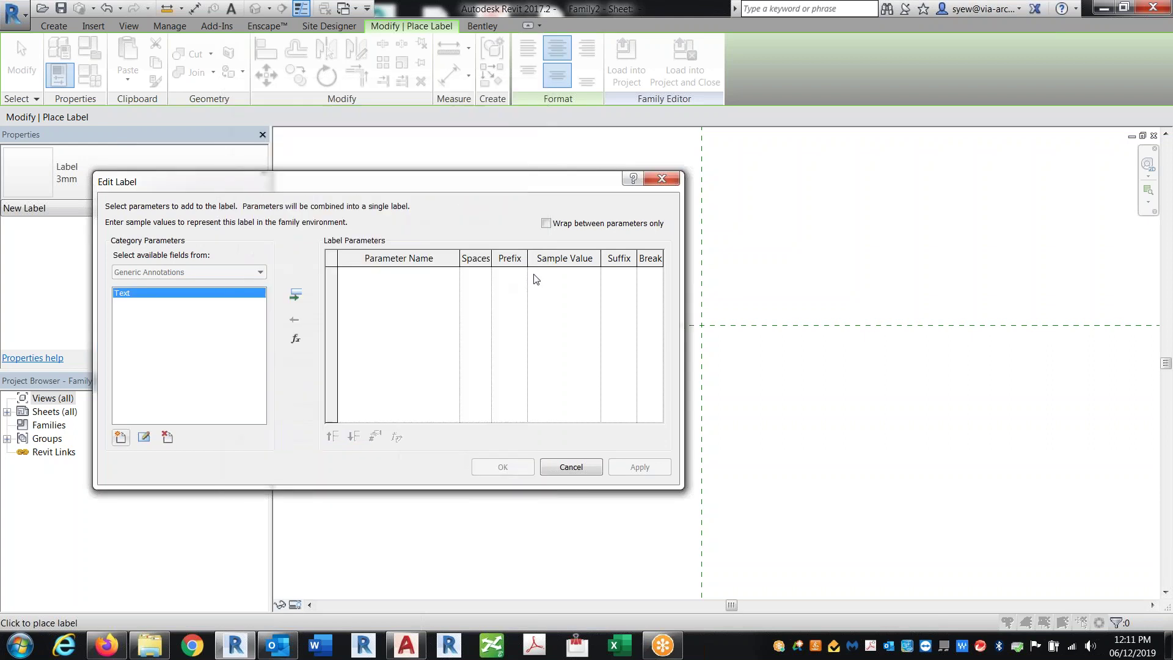
click(297, 295)
click(501, 465)
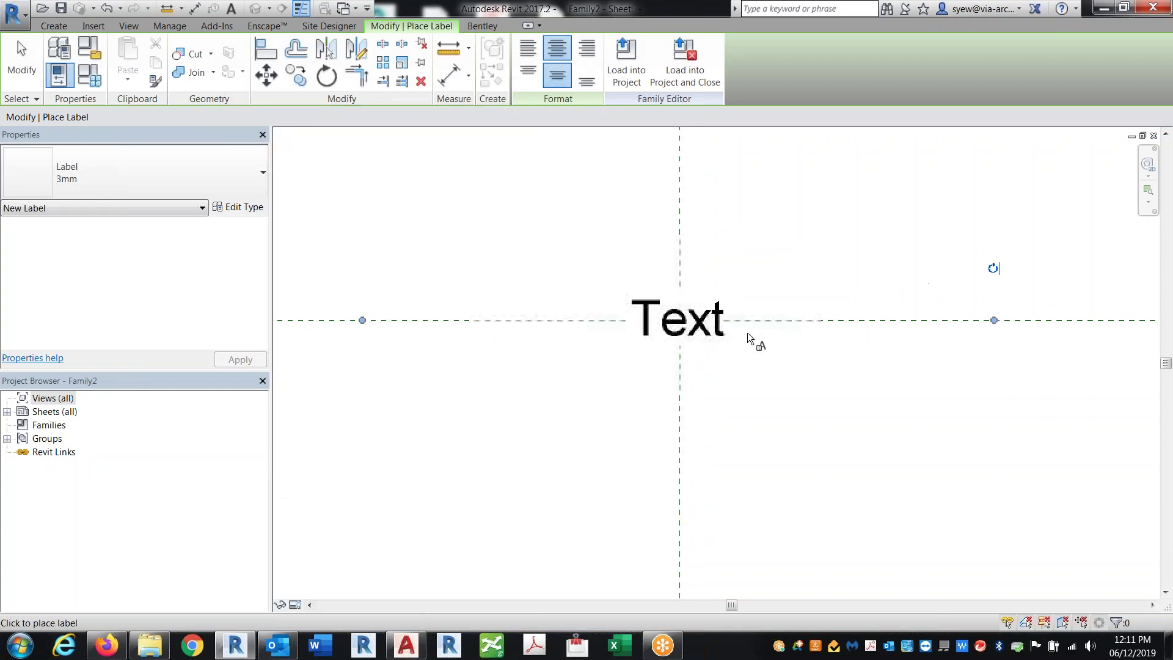
key(Escape)
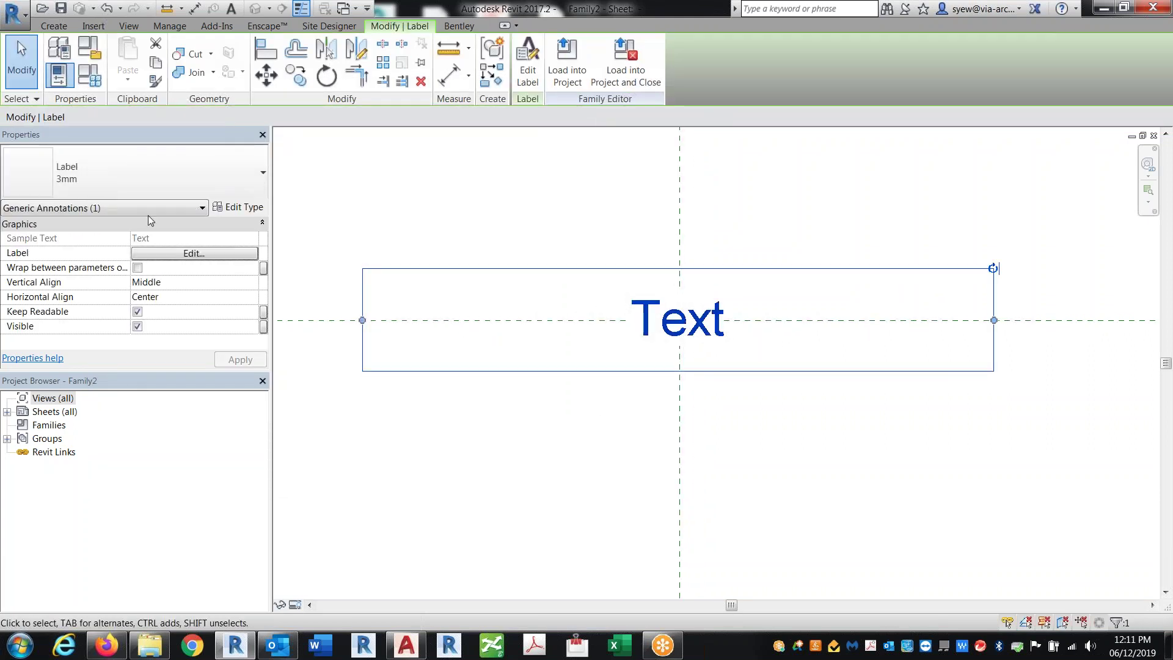
- Rename the label type to 1/8" with 1/8" text size and load it into Family1
click(221, 208)
click(695, 214)
text(1/8")
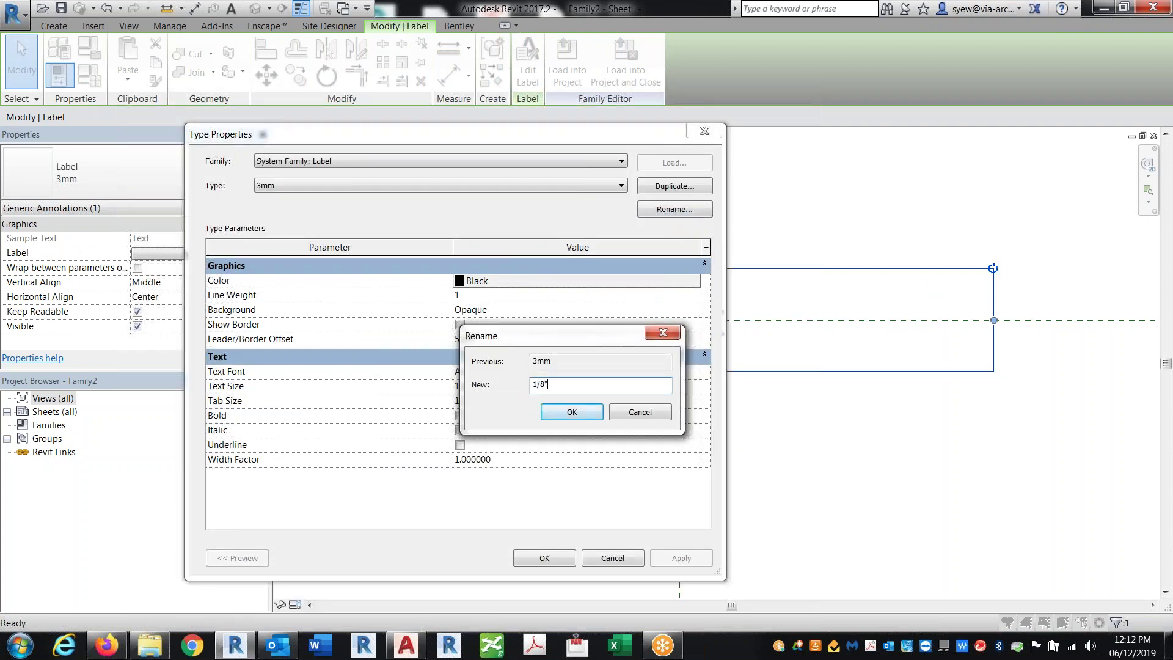
key(Return)
click(518, 386)
text(1/8")
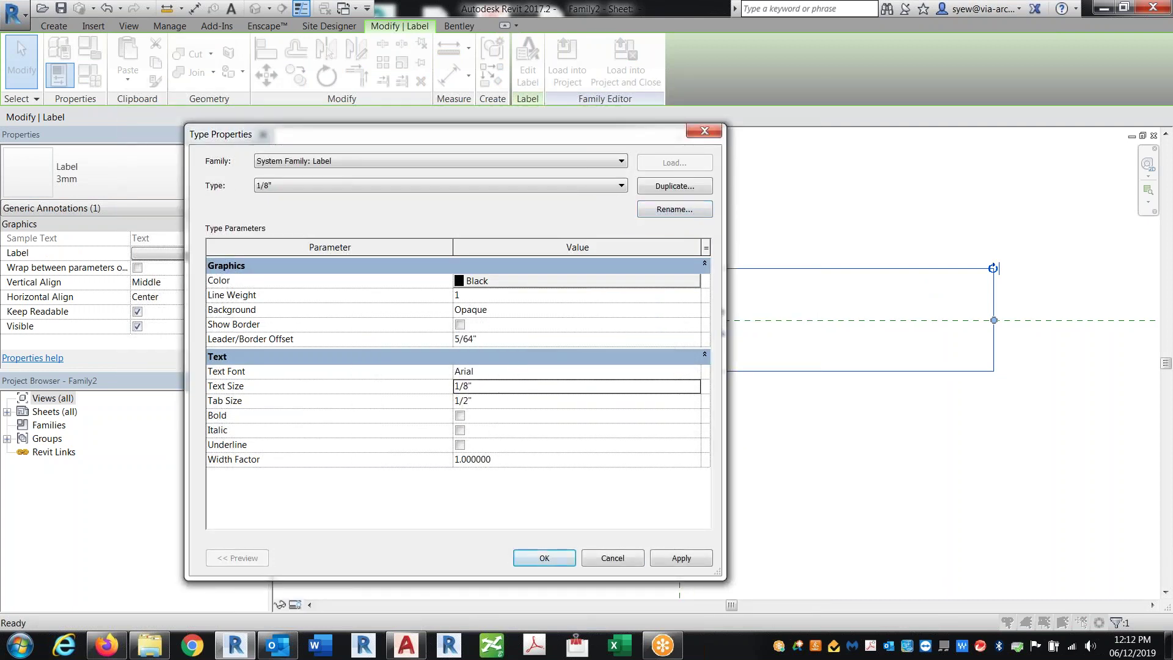
click(542, 558)
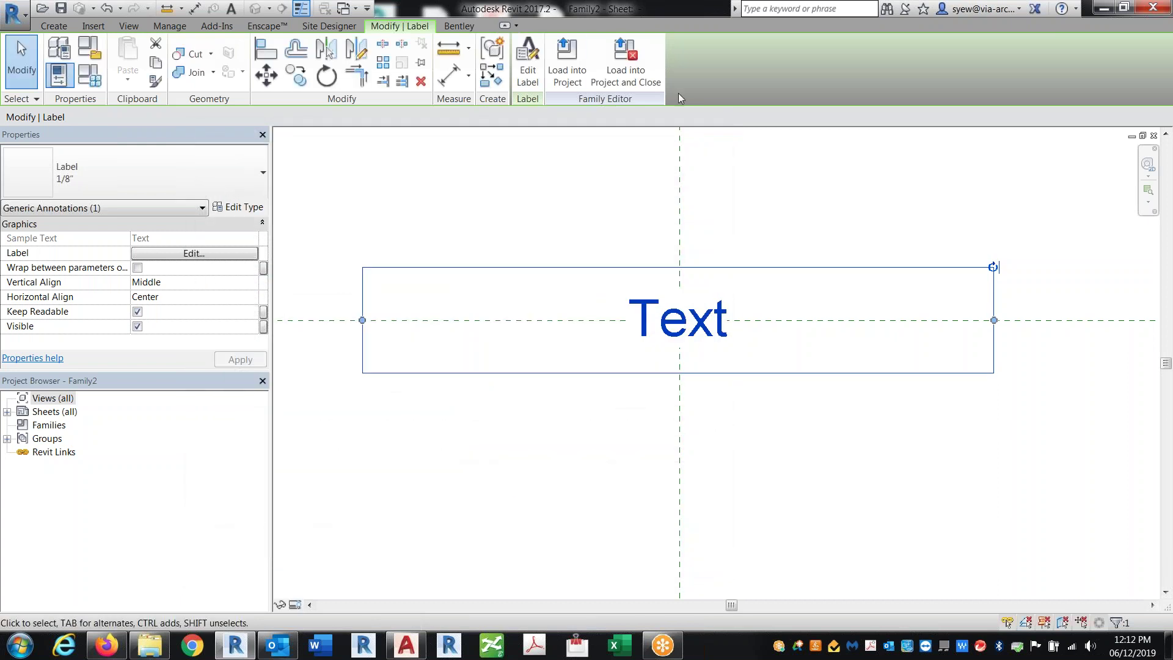
click(567, 61)
click(495, 242)
- Load the label family into Family1 and place the '?' symbol in the floor plan
click(548, 434)
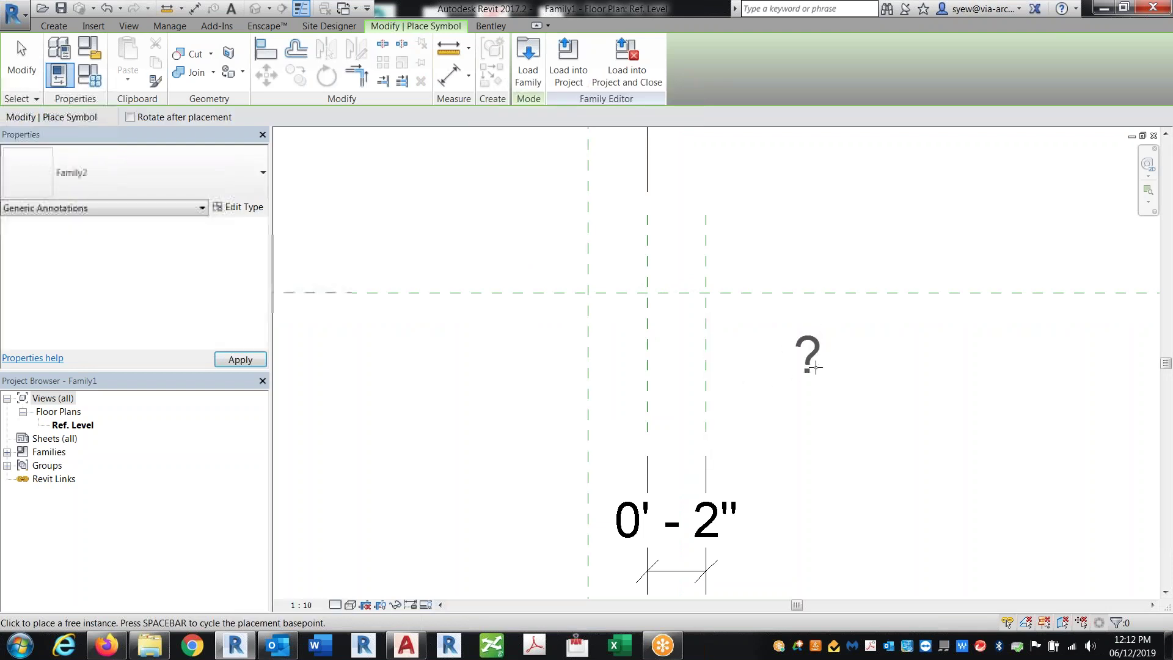
click(815, 366)
key(Escape)
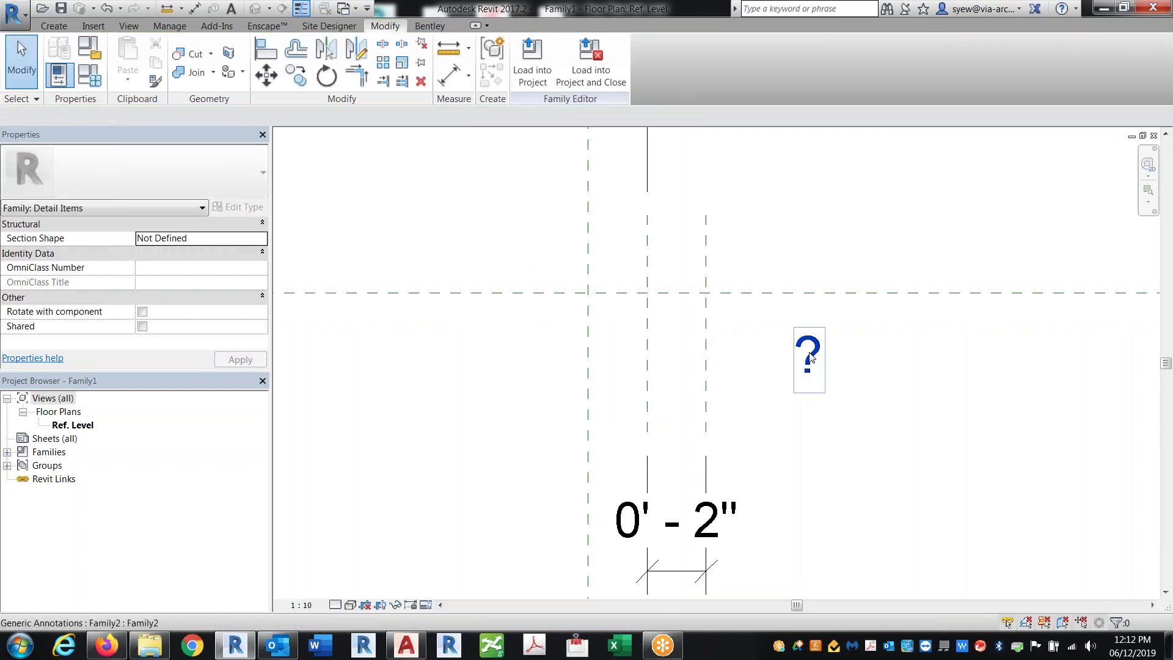
click(811, 358)
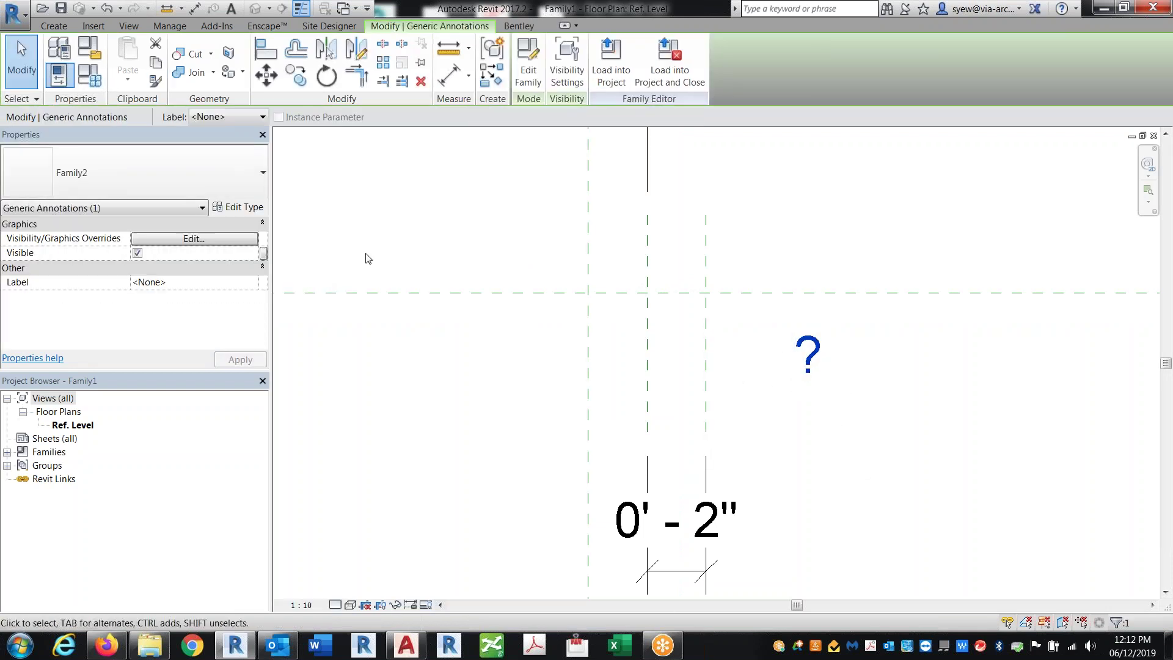
- Rename the Family2 annotation family to 'Text' in the Project Browser
click(7, 452)
click(23, 479)
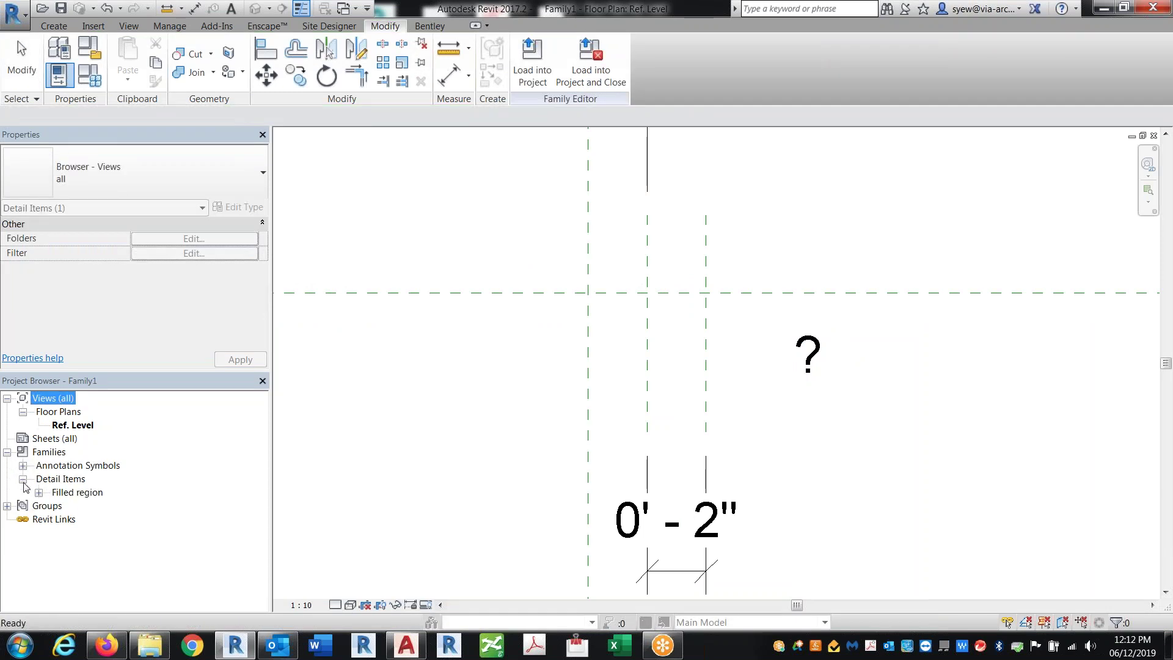
click(23, 465)
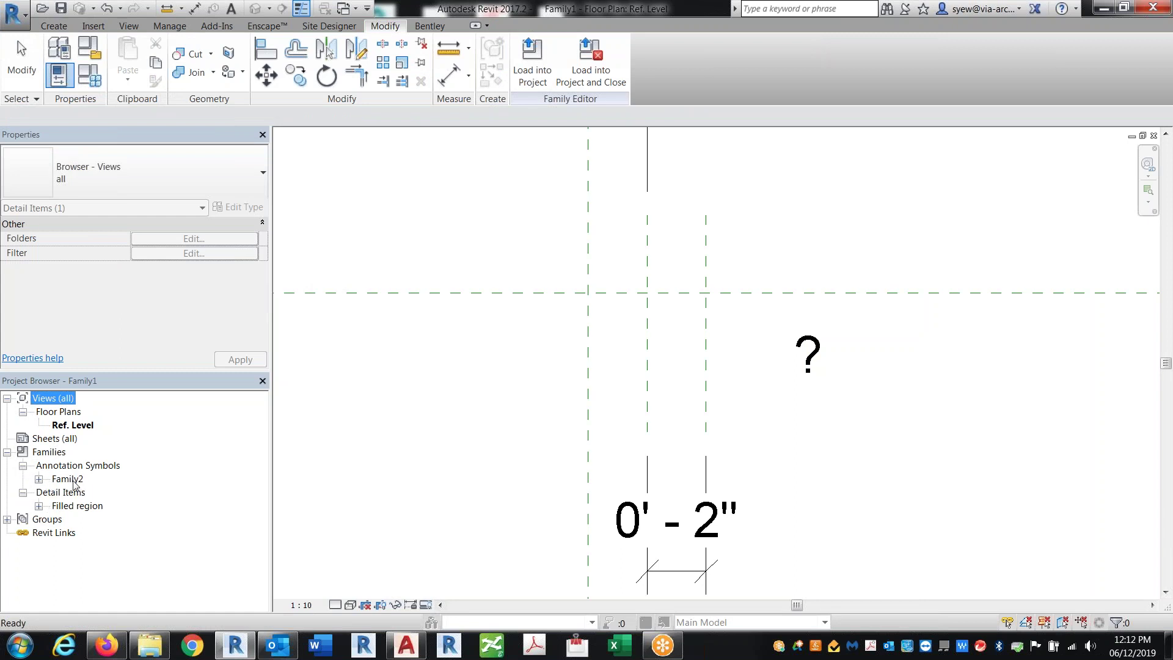
right_click(73, 479)
click(122, 525)
text(Text)
key(Return)
- Rename the Family2 type under the Text family to 'Text'
click(39, 479)
click(83, 493)
right_click(82, 493)
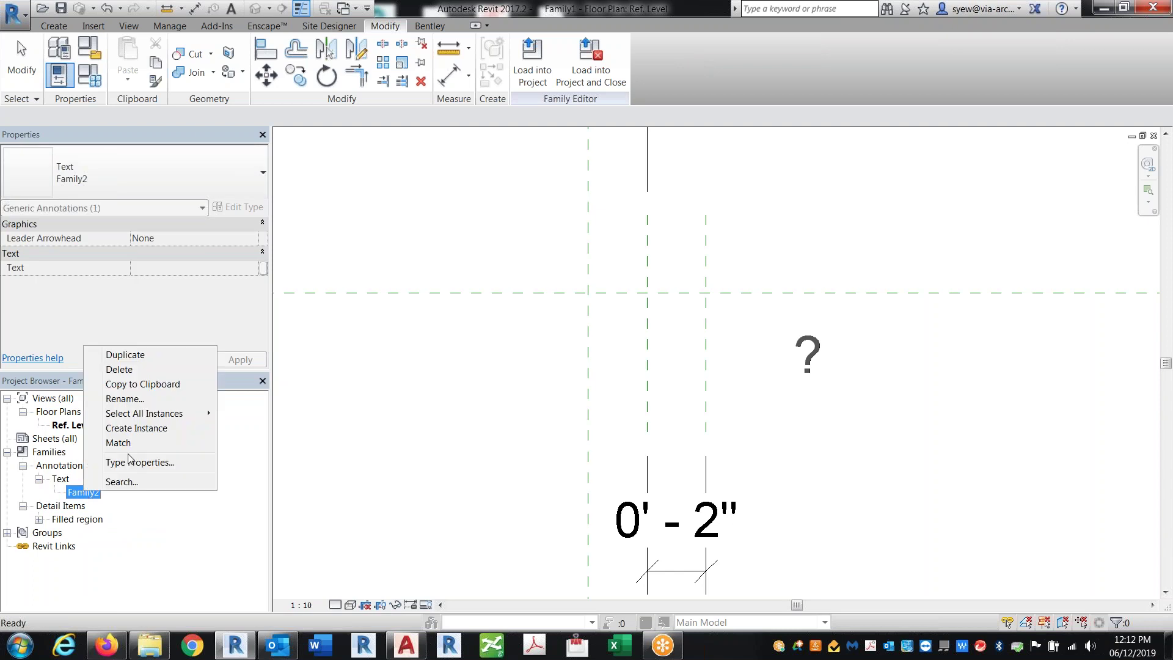
click(116, 400)
text(Text)
key(Return)
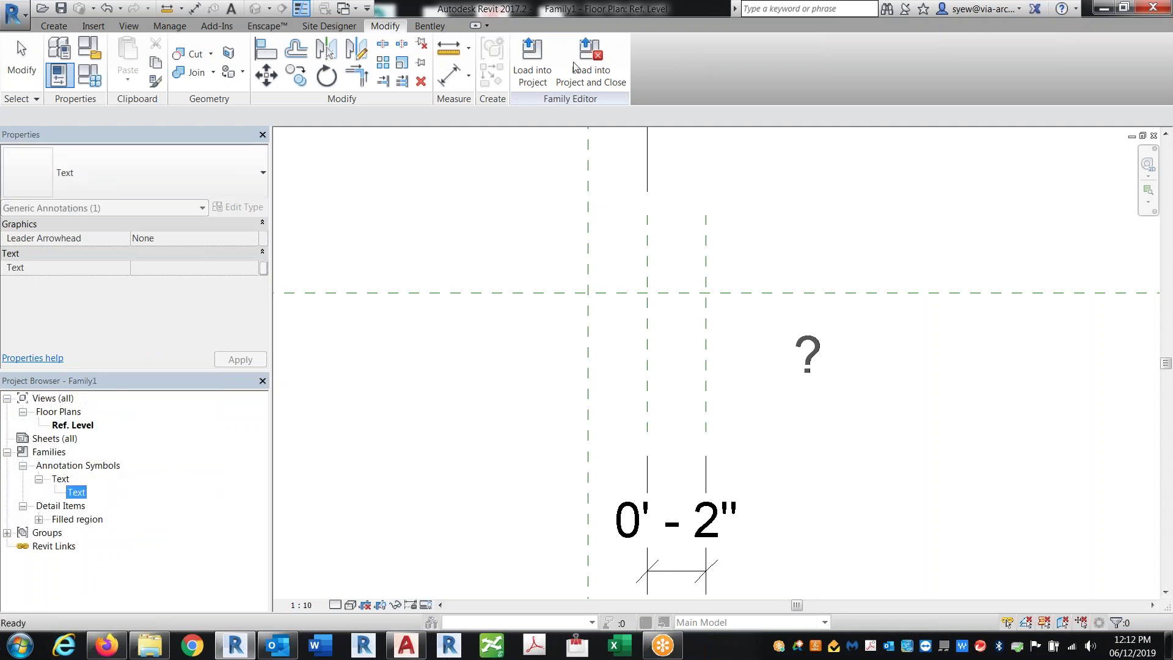
- Close the Family2 label family without saving and deselect the '?' symbol
click(353, 9)
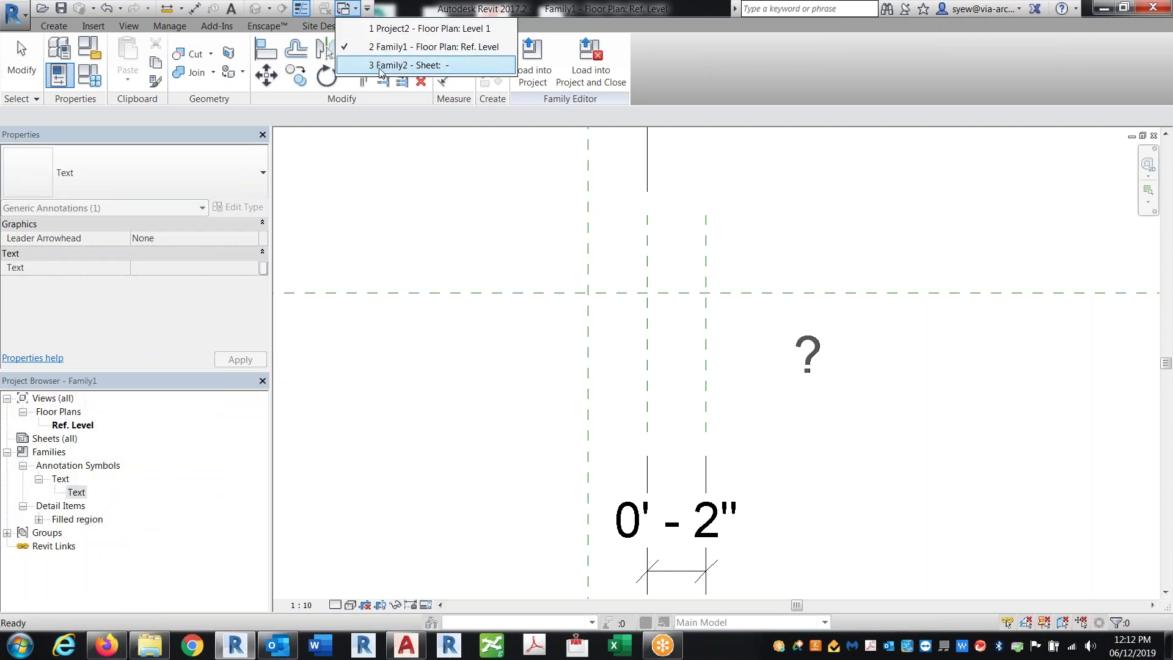
click(382, 69)
click(1154, 135)
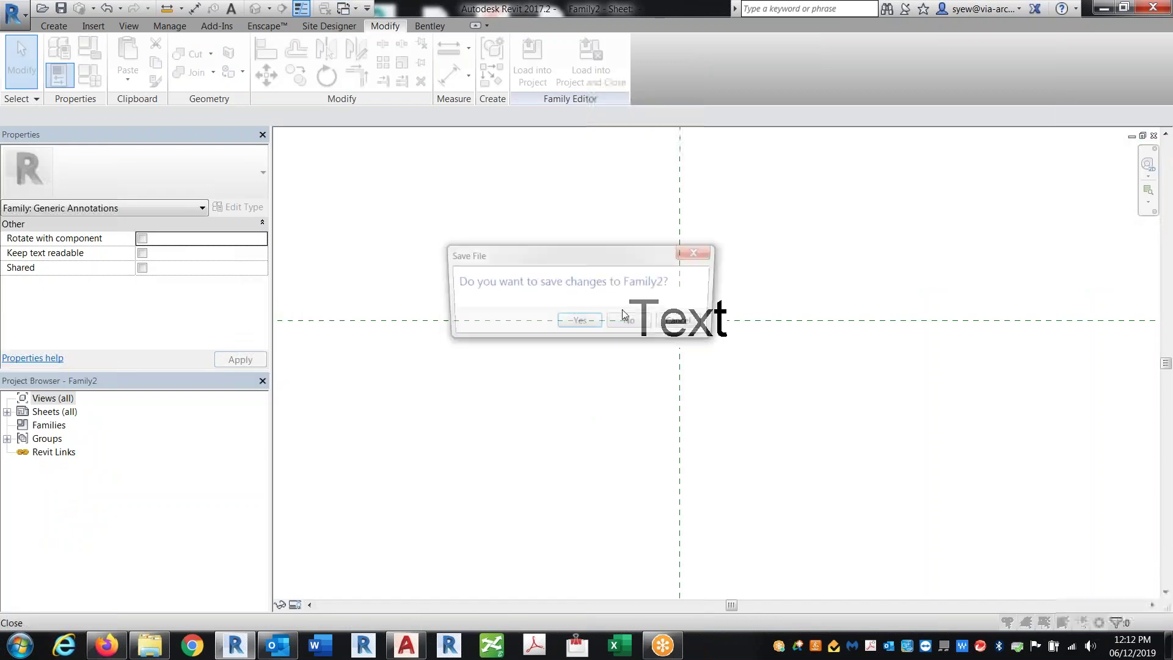
click(641, 324)
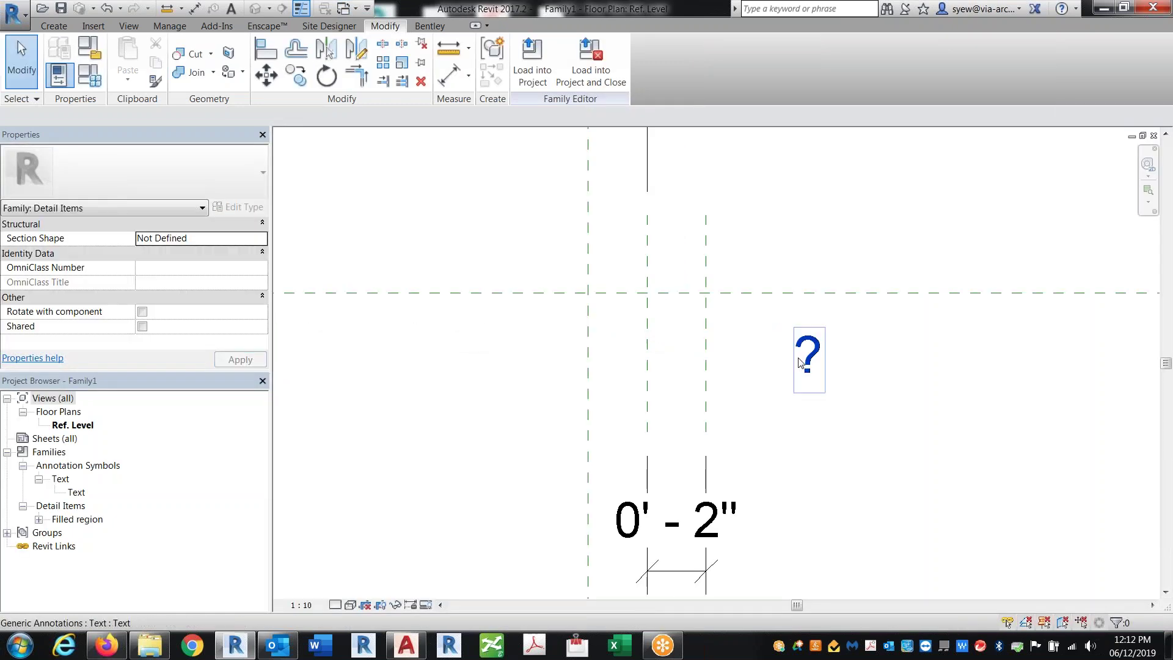
click(794, 433)
click(53, 26)
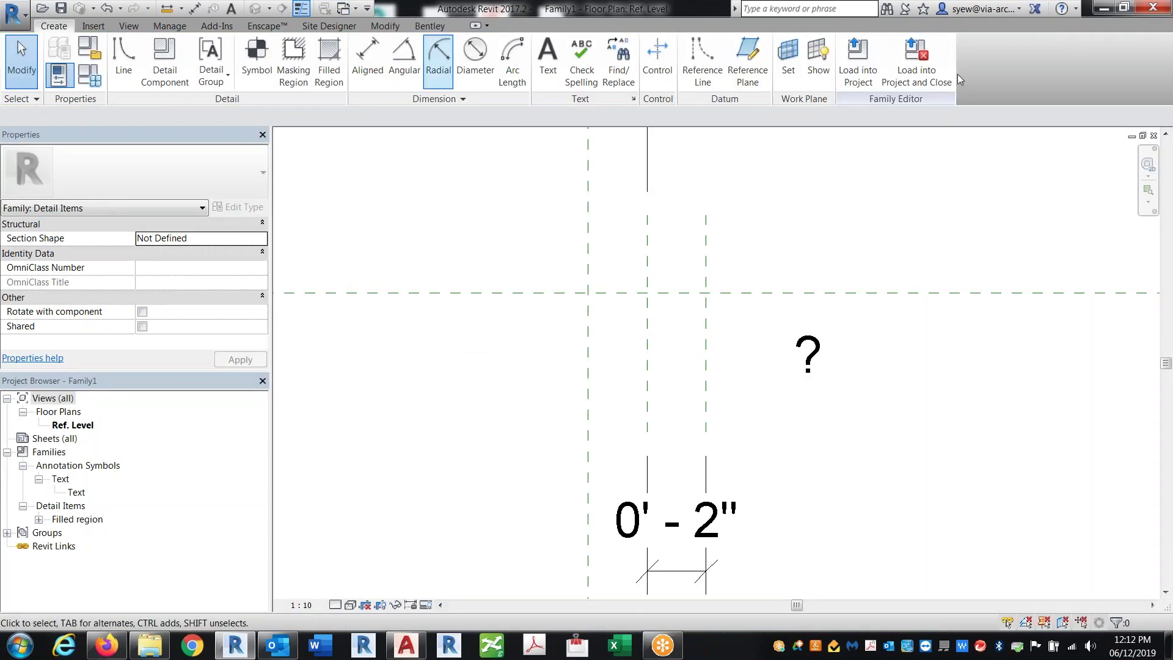
- Draw a new vertical reference plane between the two vertical planes
click(746, 59)
click(680, 237)
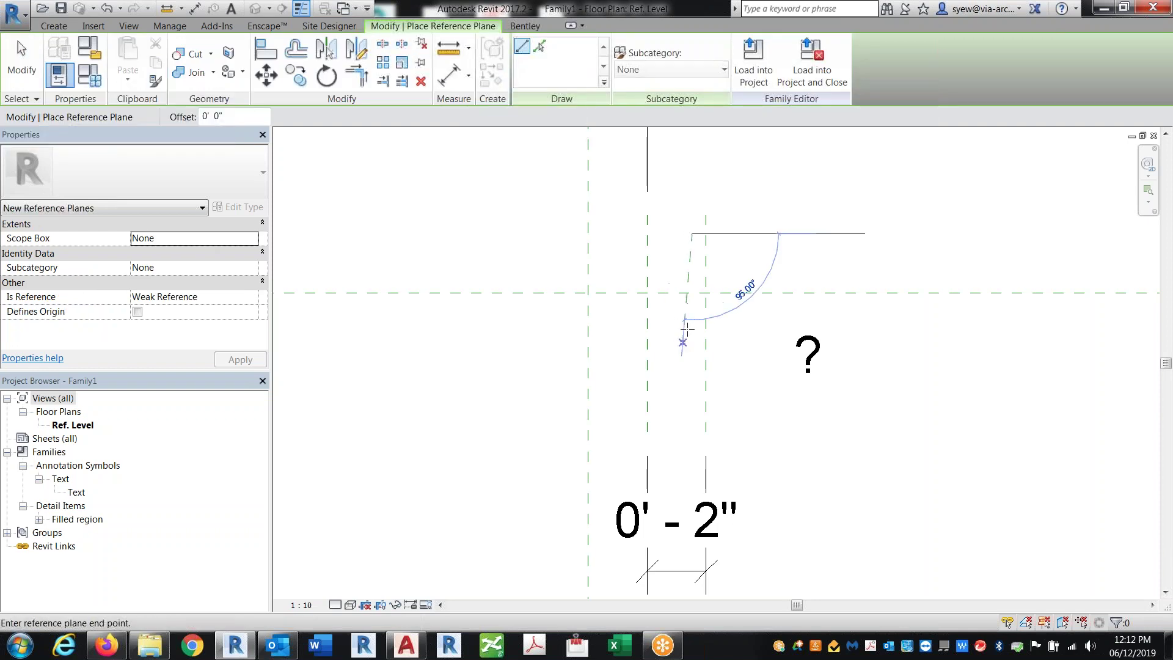
click(680, 365)
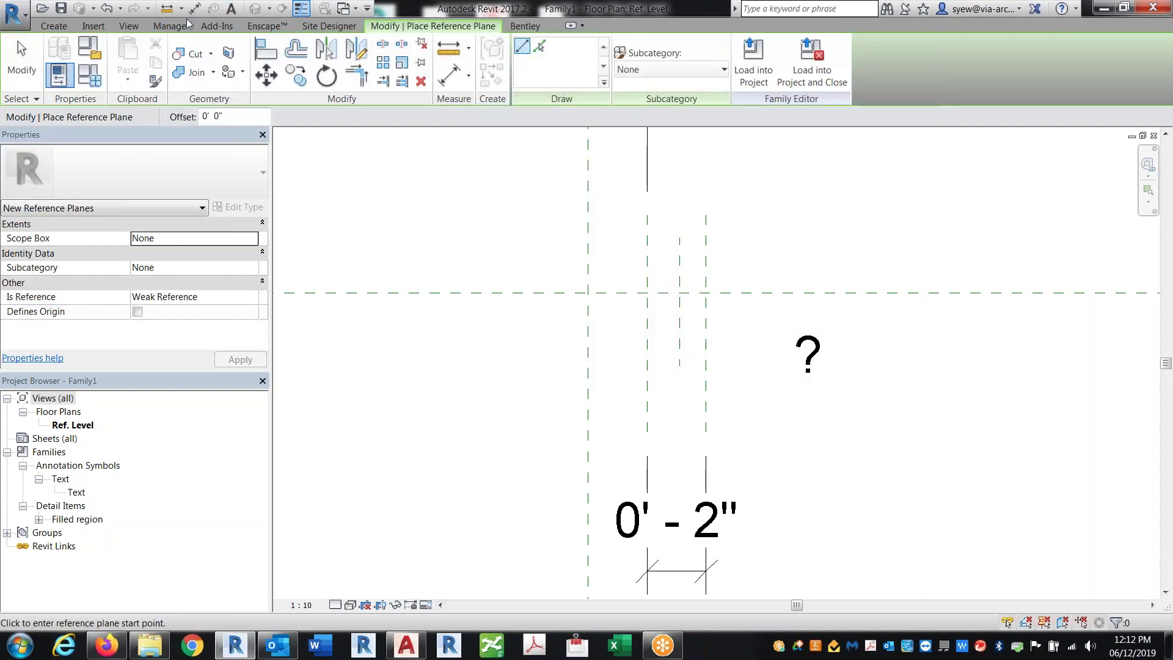
- Add an aligned dimension across the three vertical planes and set it to EQ
key(d)
key(i)
click(648, 330)
click(711, 326)
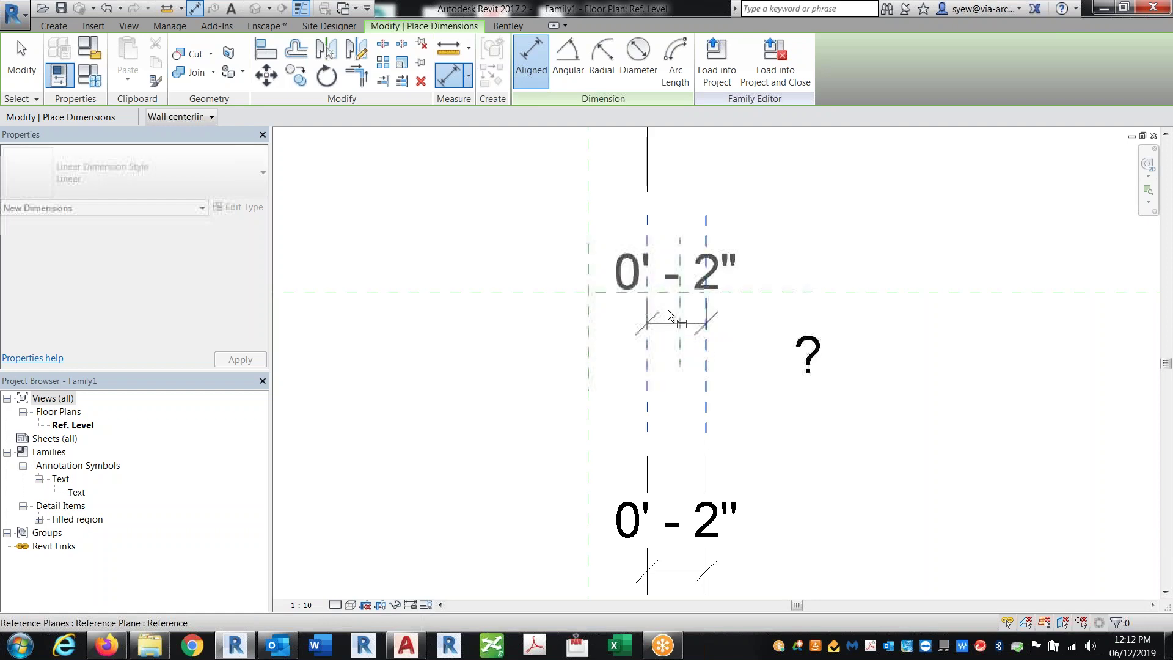
click(678, 317)
click(692, 440)
click(676, 300)
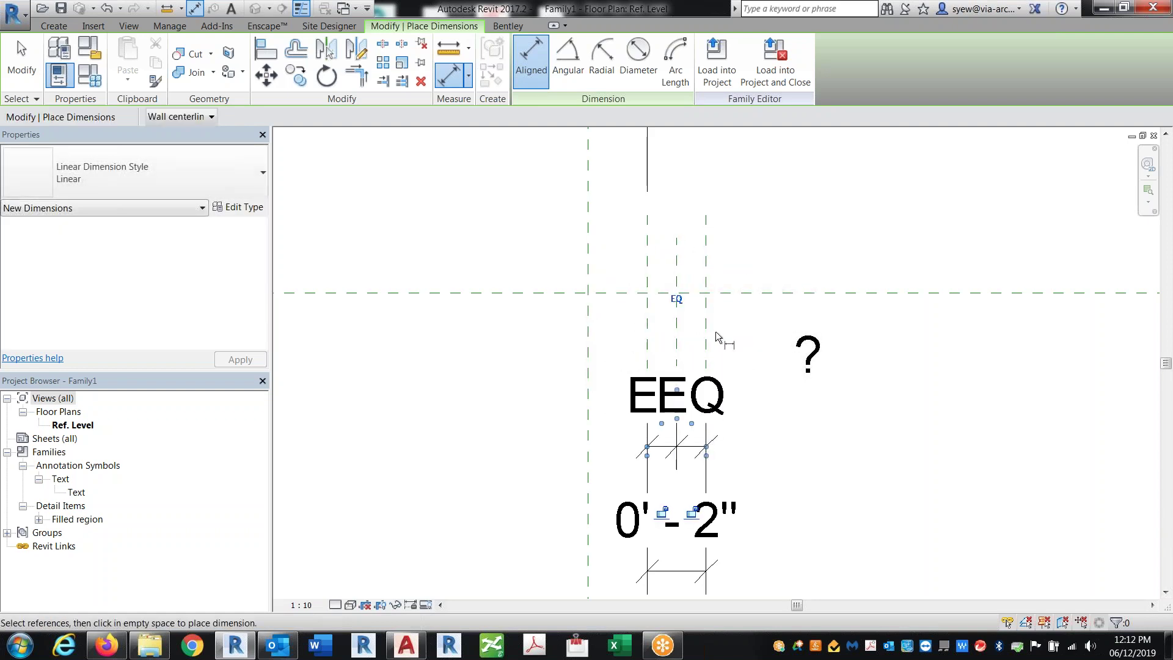
key(Escape)
key(Escape)
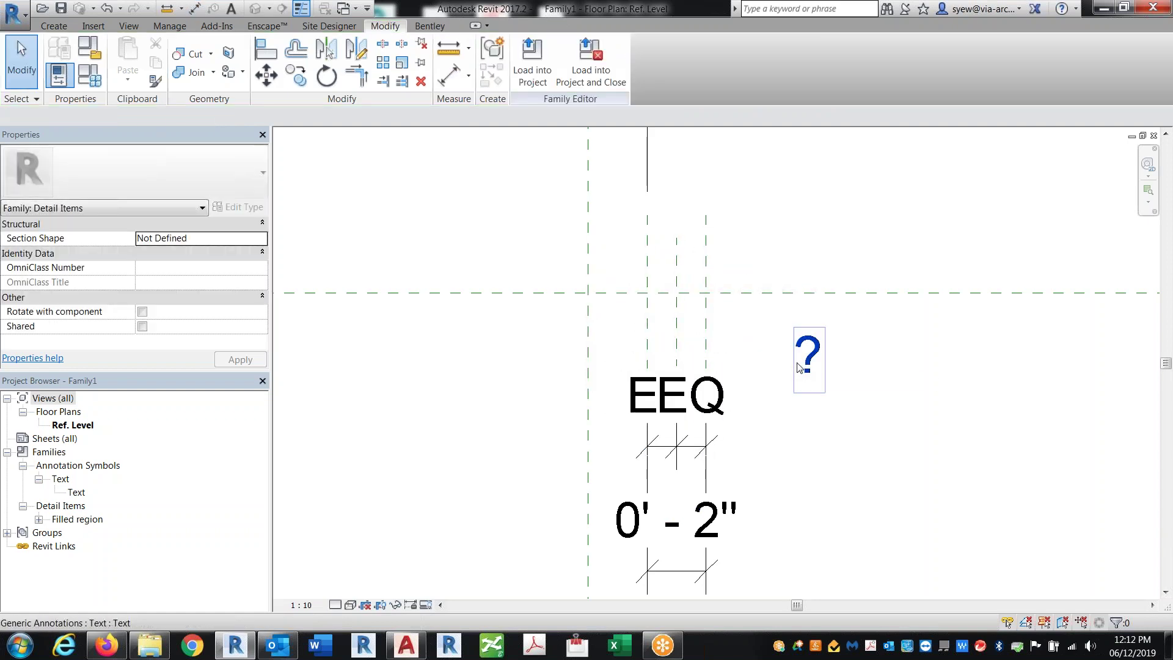
- Align the '?' symbol to the middle vertical plane and the horizontal plane
key(a)
key(l)
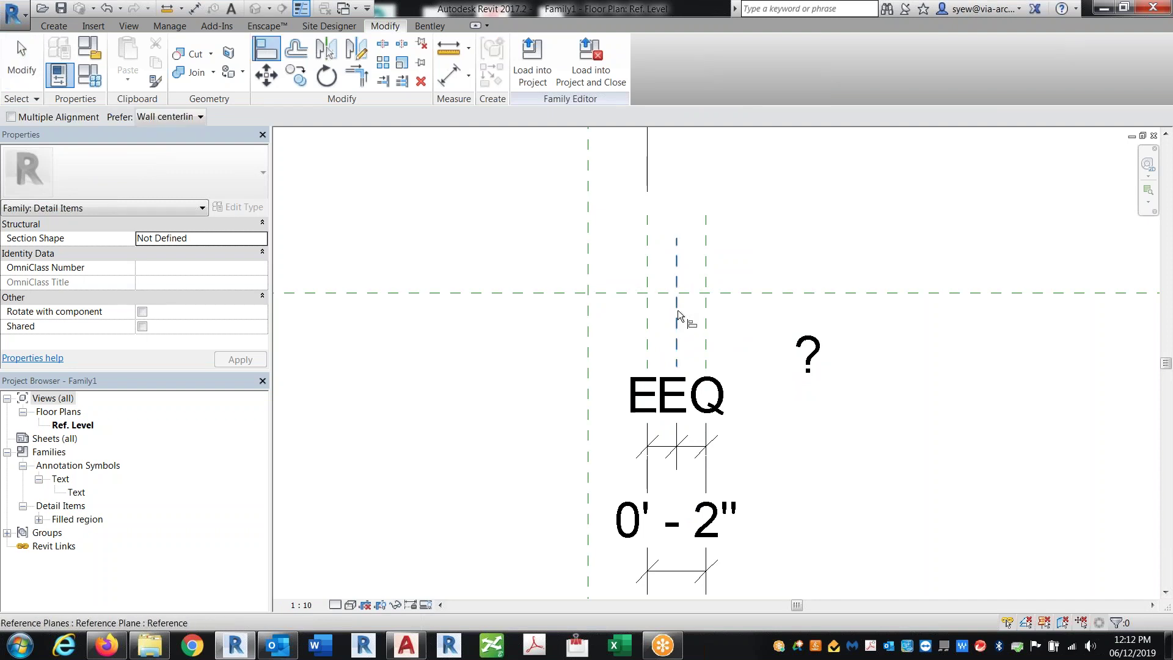
click(810, 361)
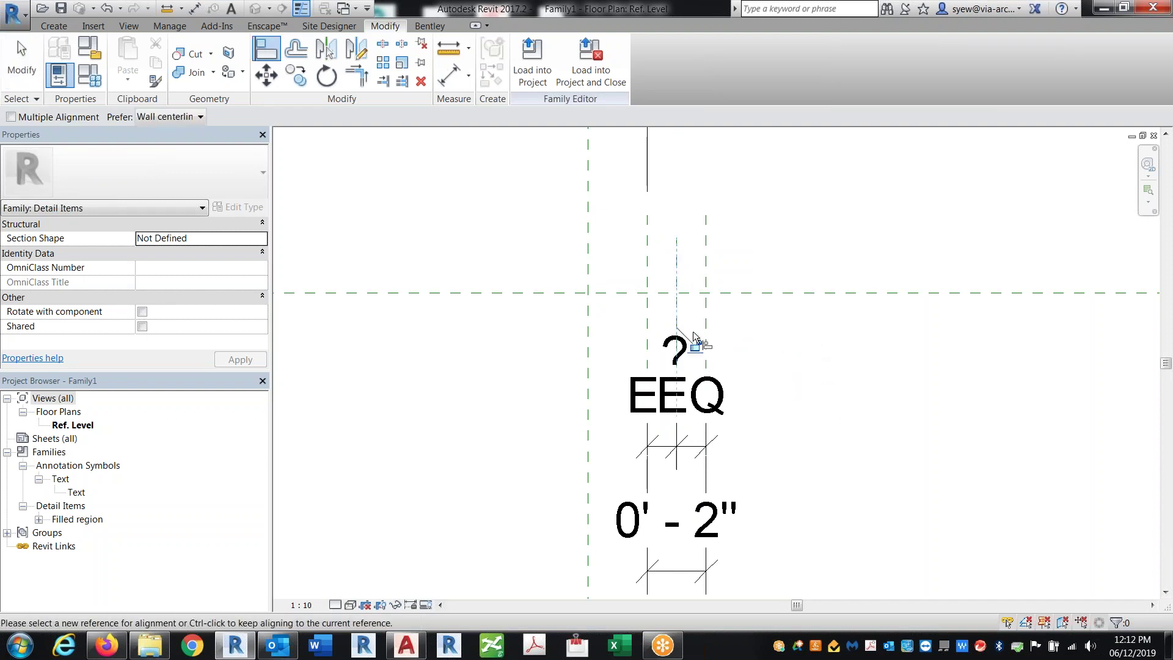
click(728, 306)
click(750, 357)
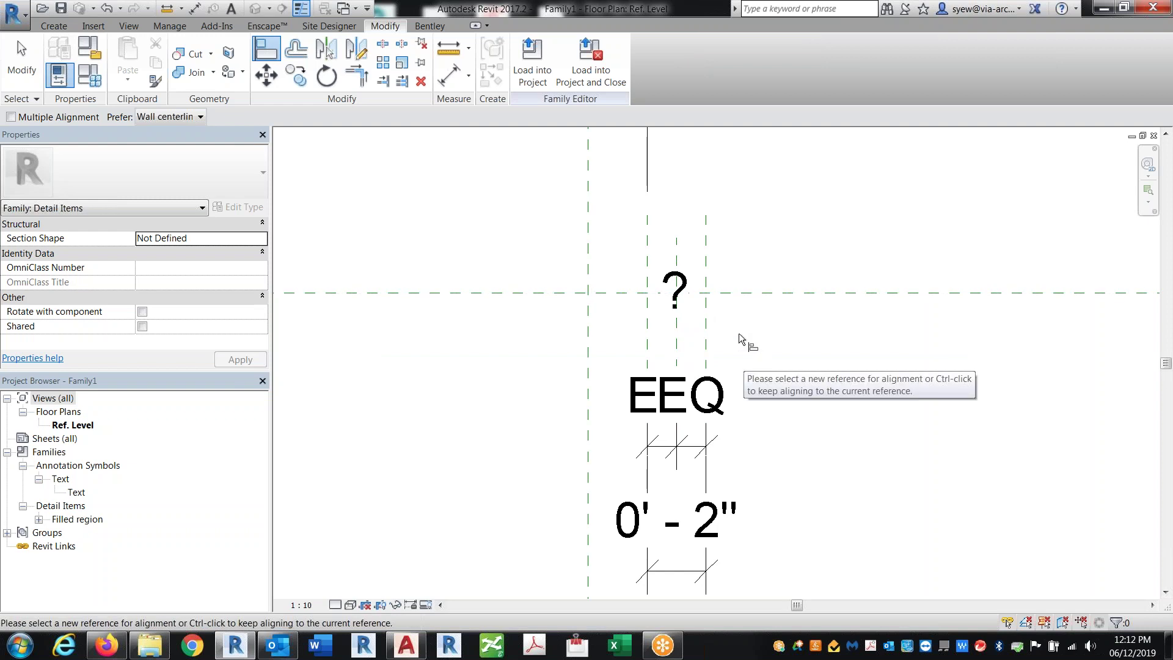
key(Escape)
click(684, 285)
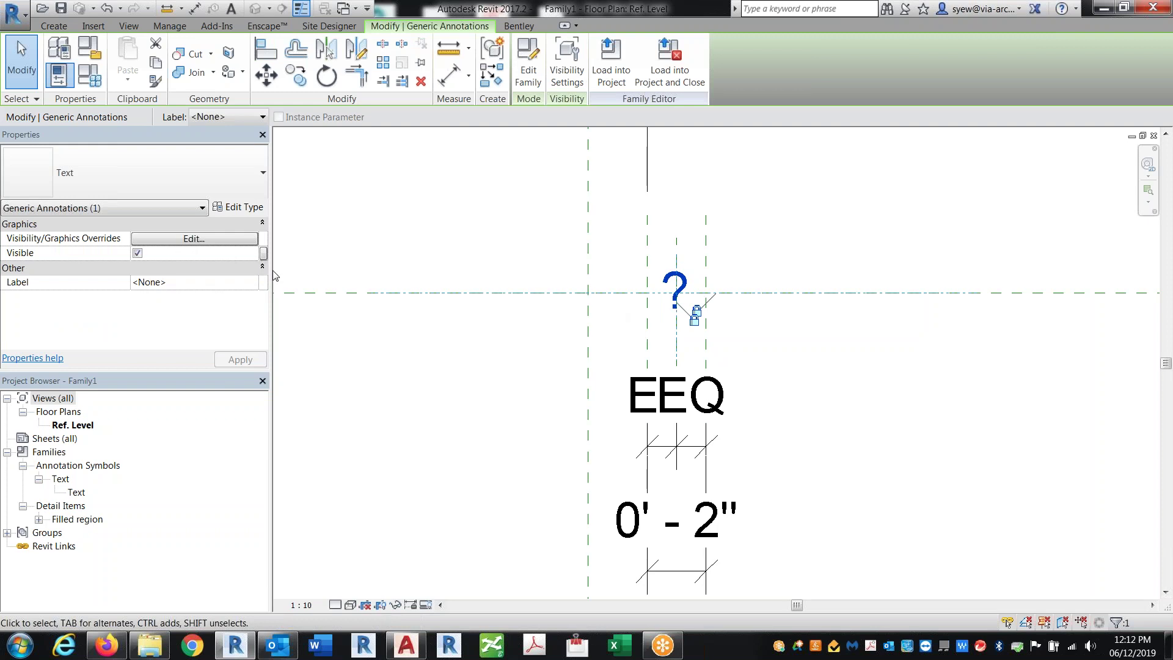
- Associate the label type's Text value with the Model family parameter
click(244, 207)
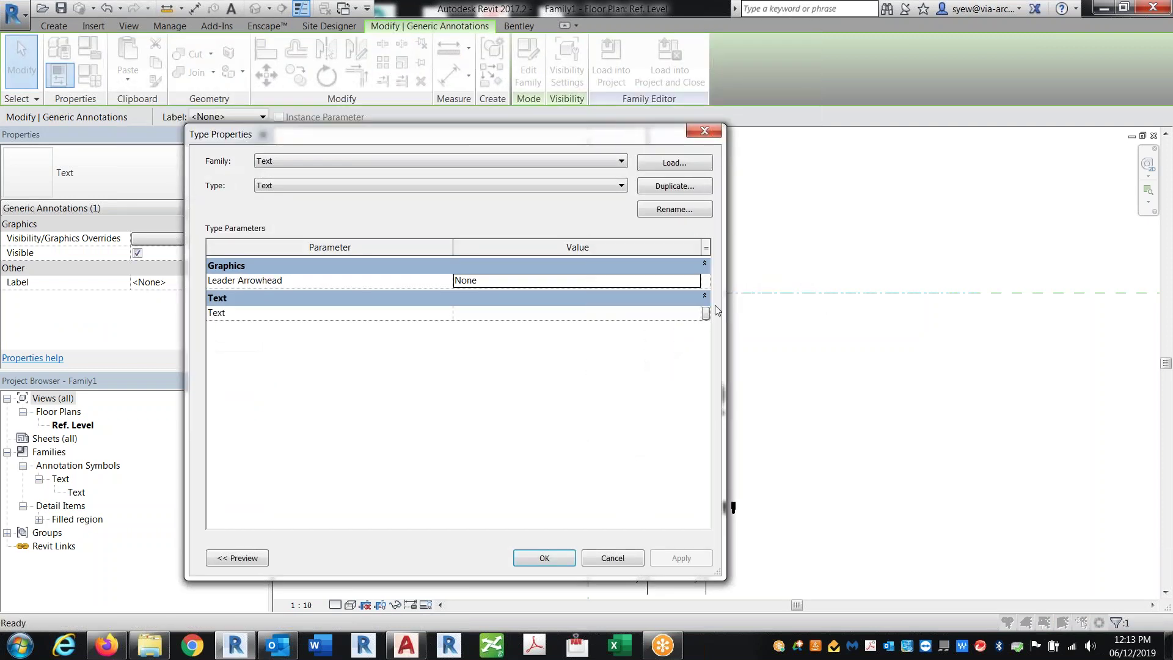
click(705, 314)
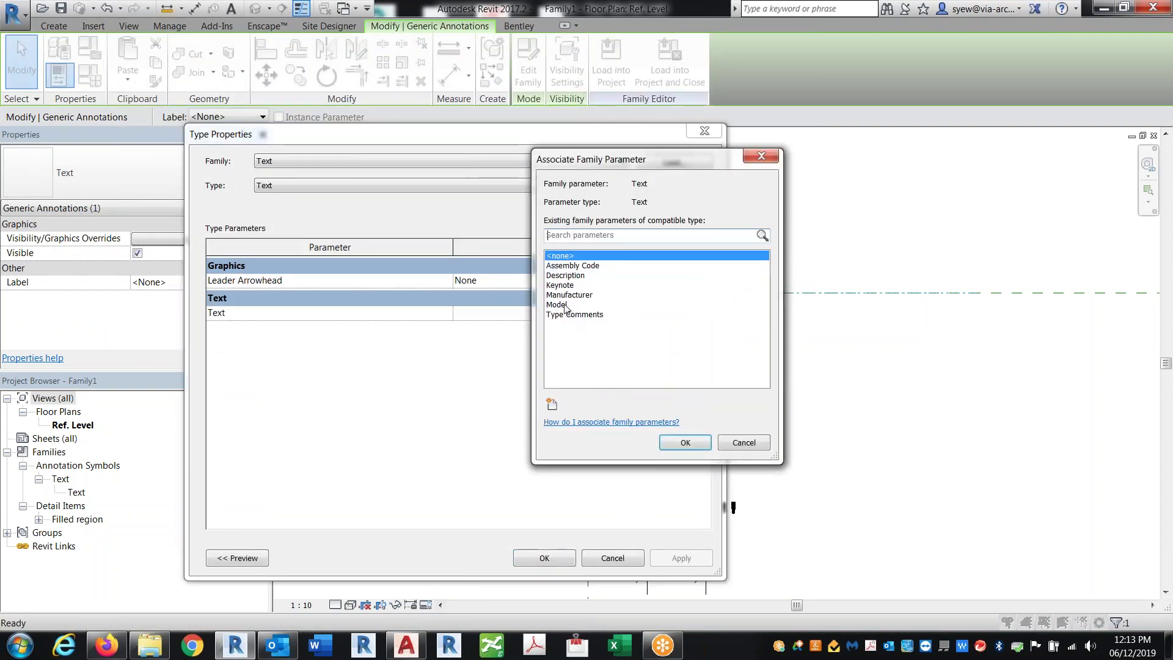
click(569, 314)
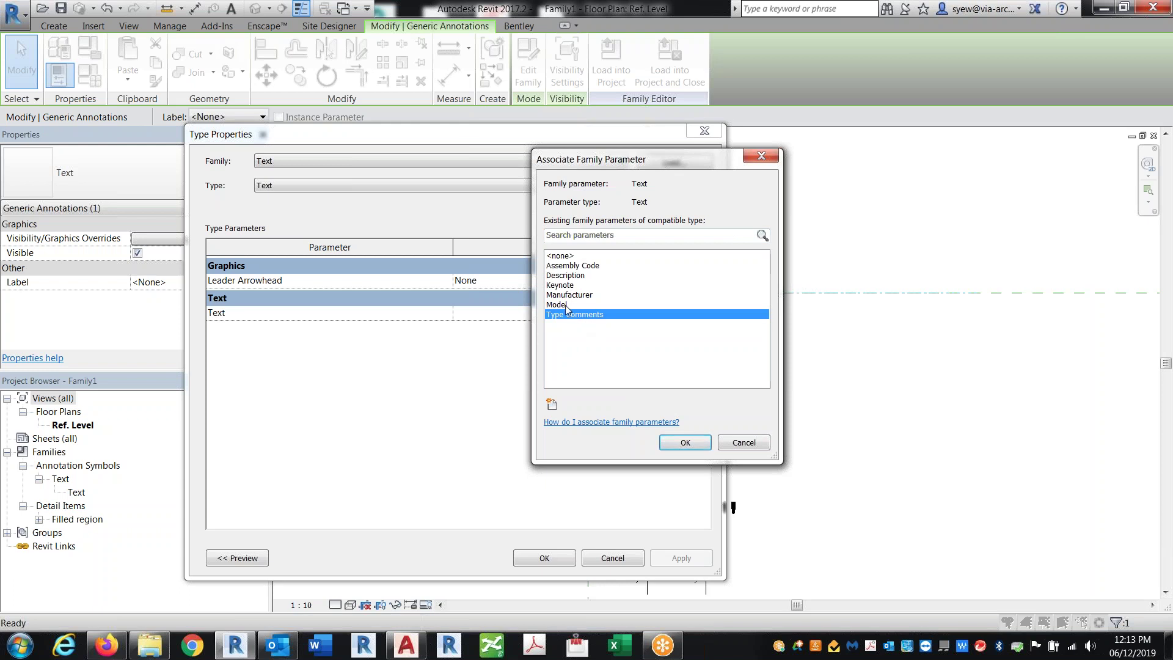
click(566, 305)
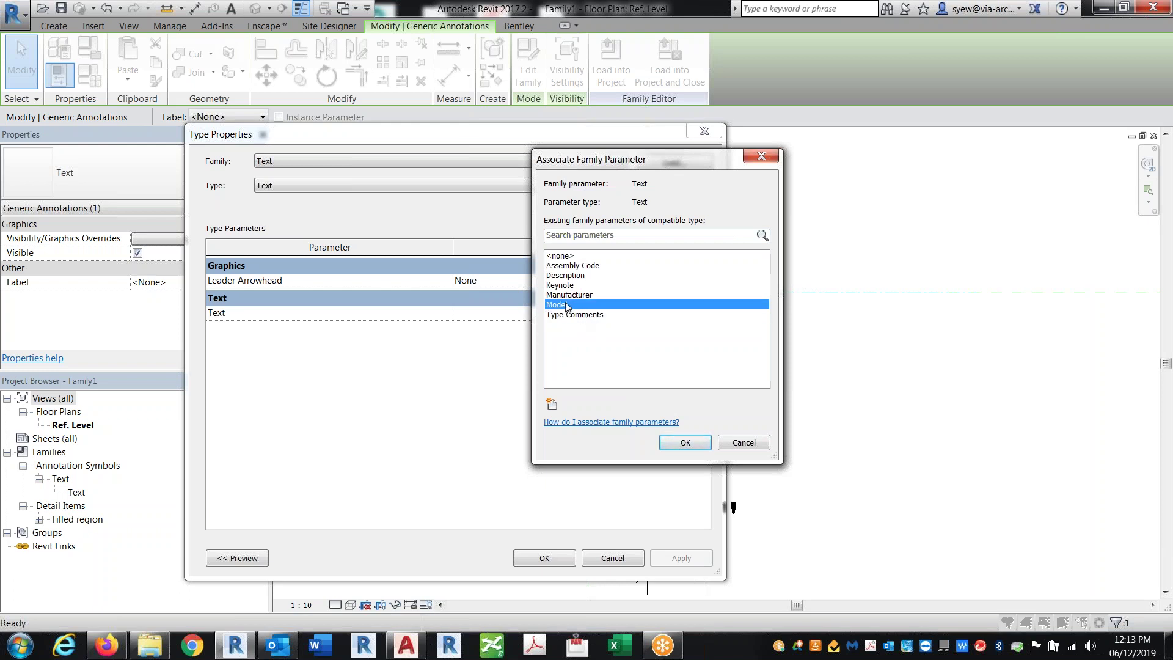
click(684, 441)
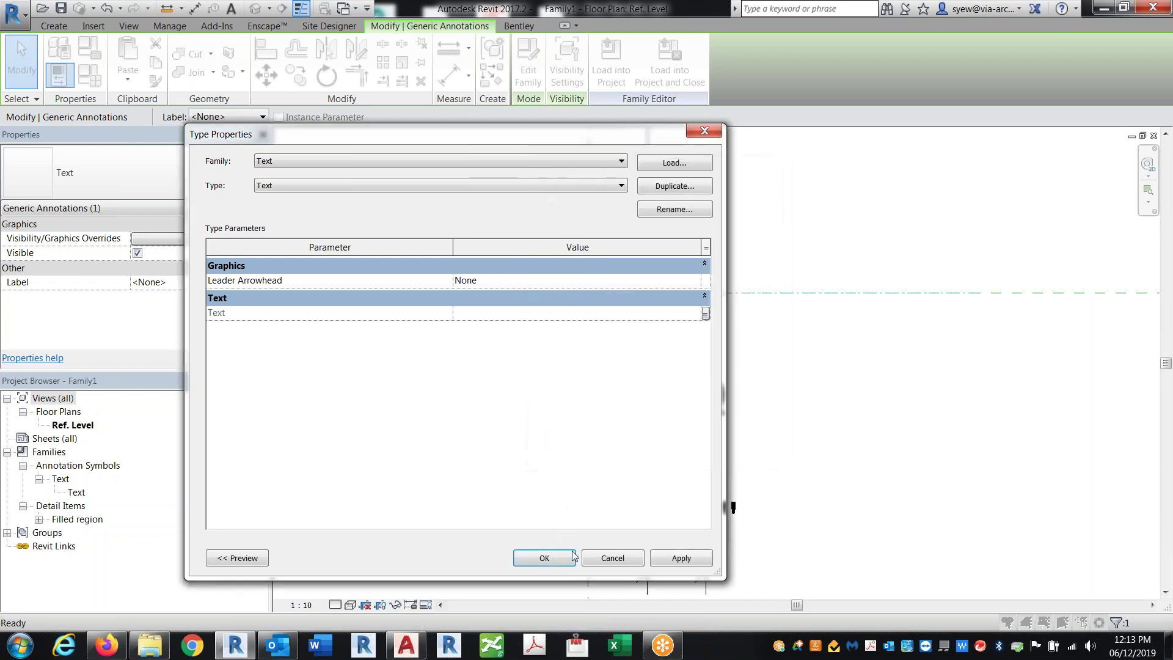
click(544, 558)
- Check the Family Types list via FT, then close it
key(Escape)
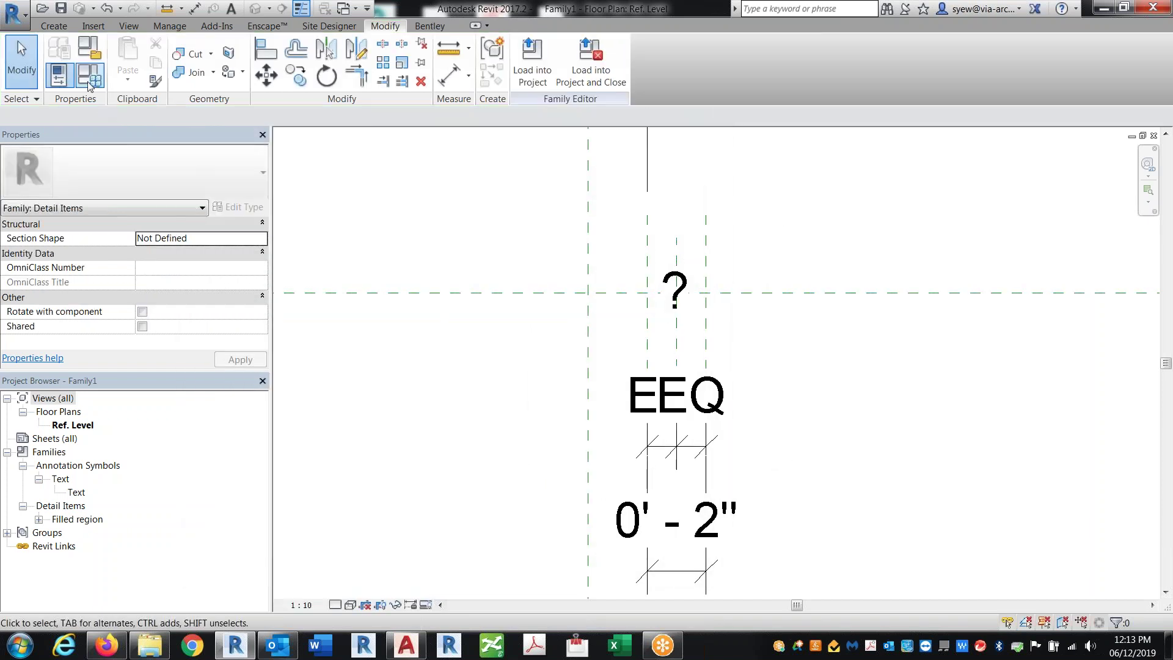
key(f)
key(t)
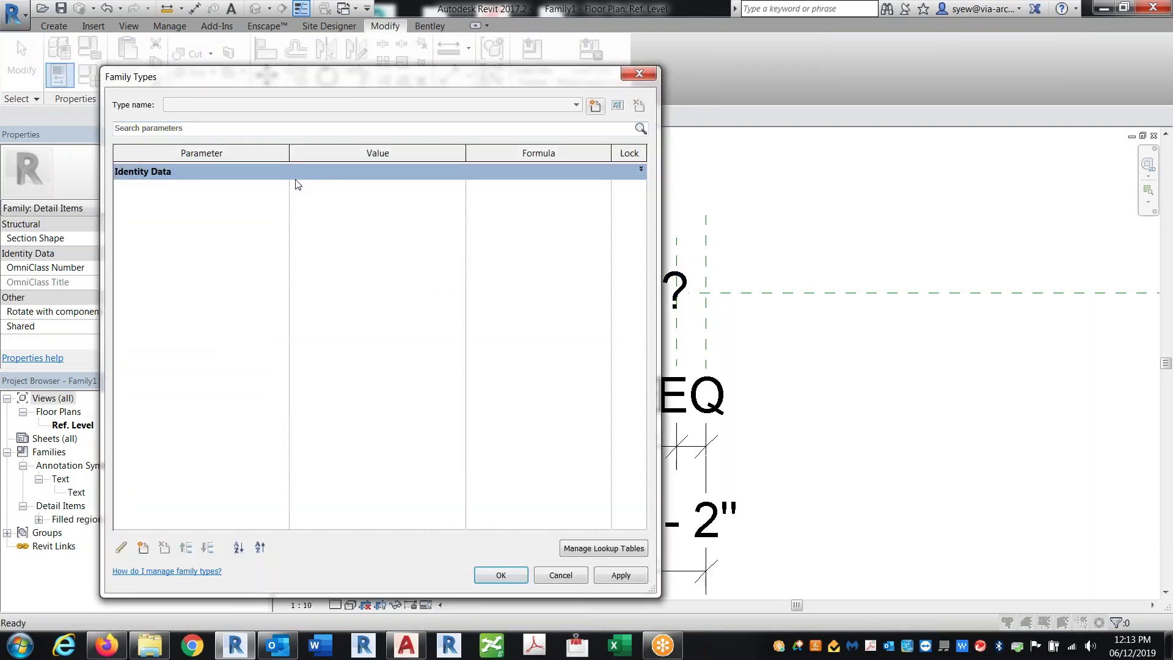
click(675, 287)
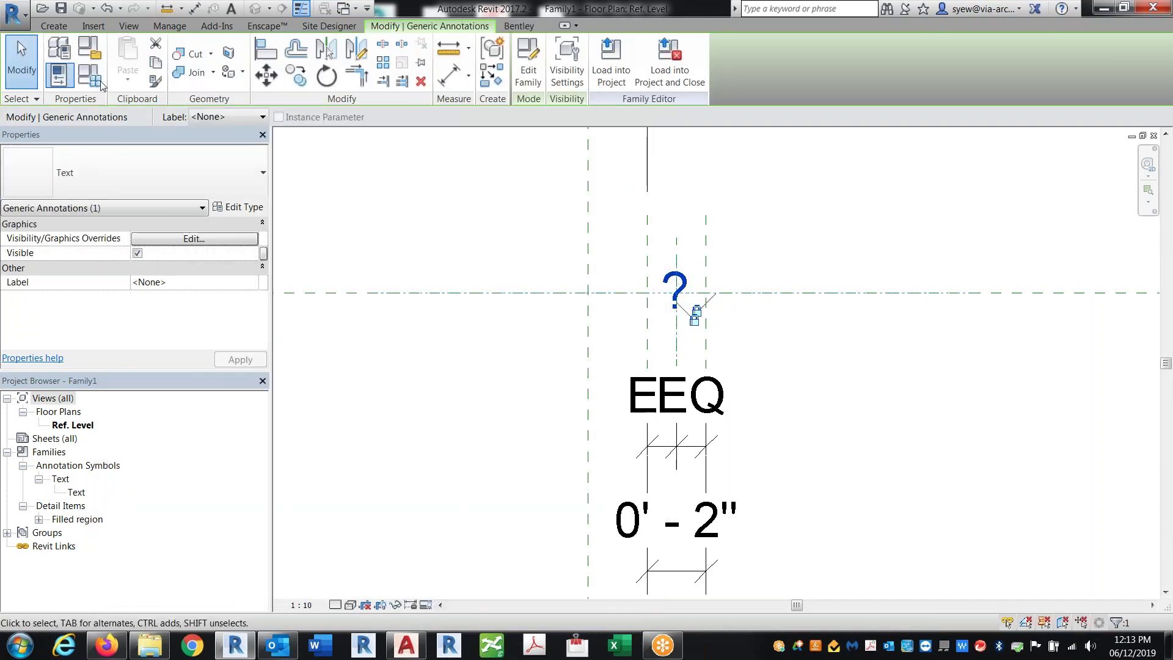
- Unlink the Text value, edit it, then re-link it to the Model parameter and apply
click(240, 208)
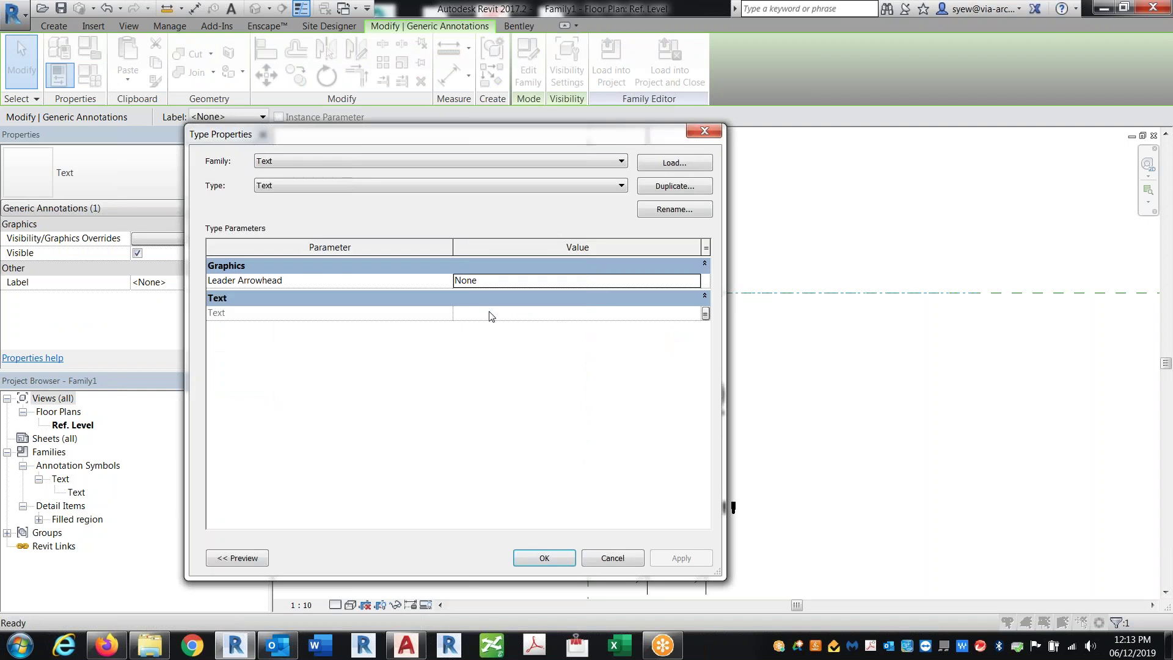
click(706, 312)
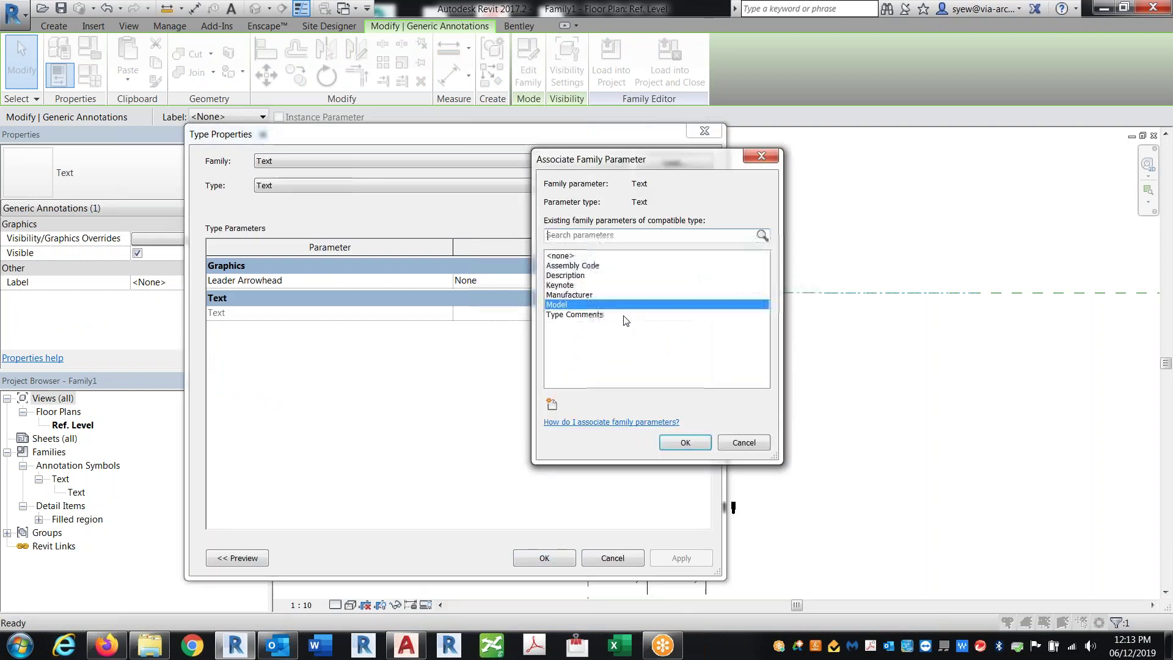
click(556, 256)
click(685, 442)
click(481, 312)
text(1)
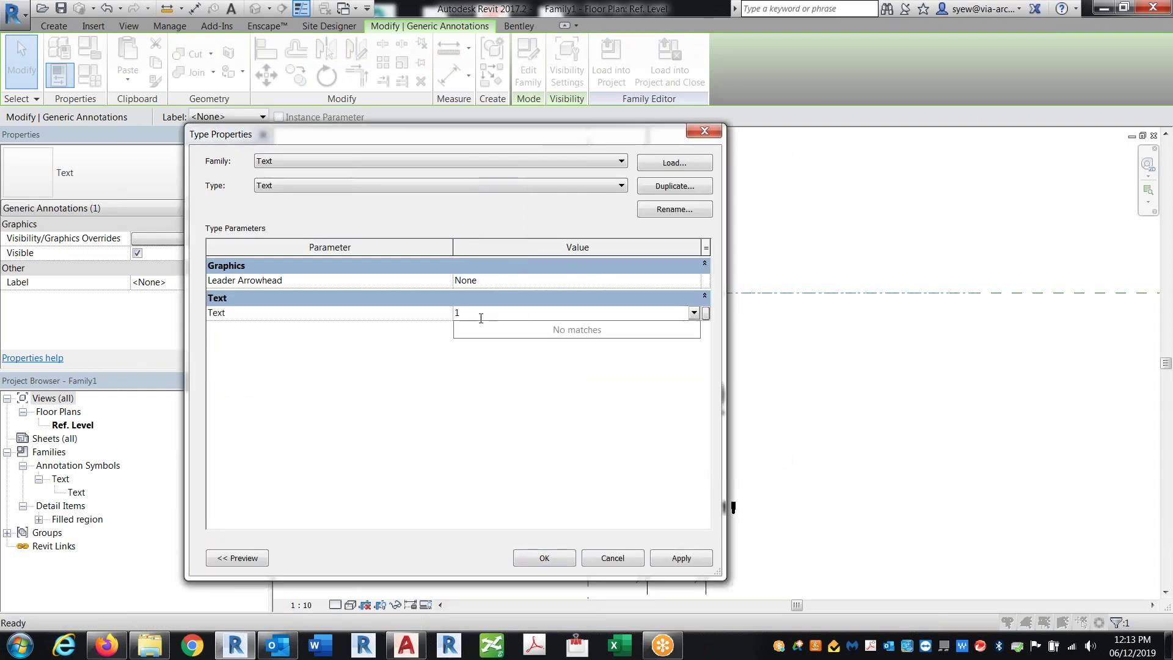
click(706, 312)
click(556, 305)
click(693, 441)
click(574, 557)
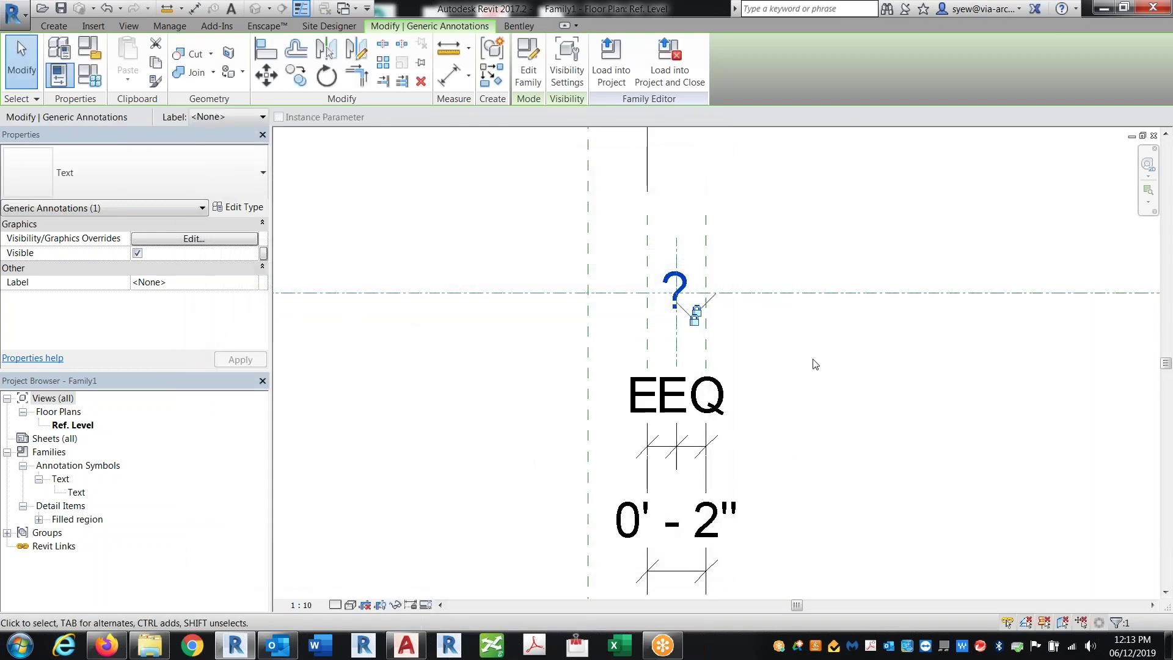
click(56, 25)
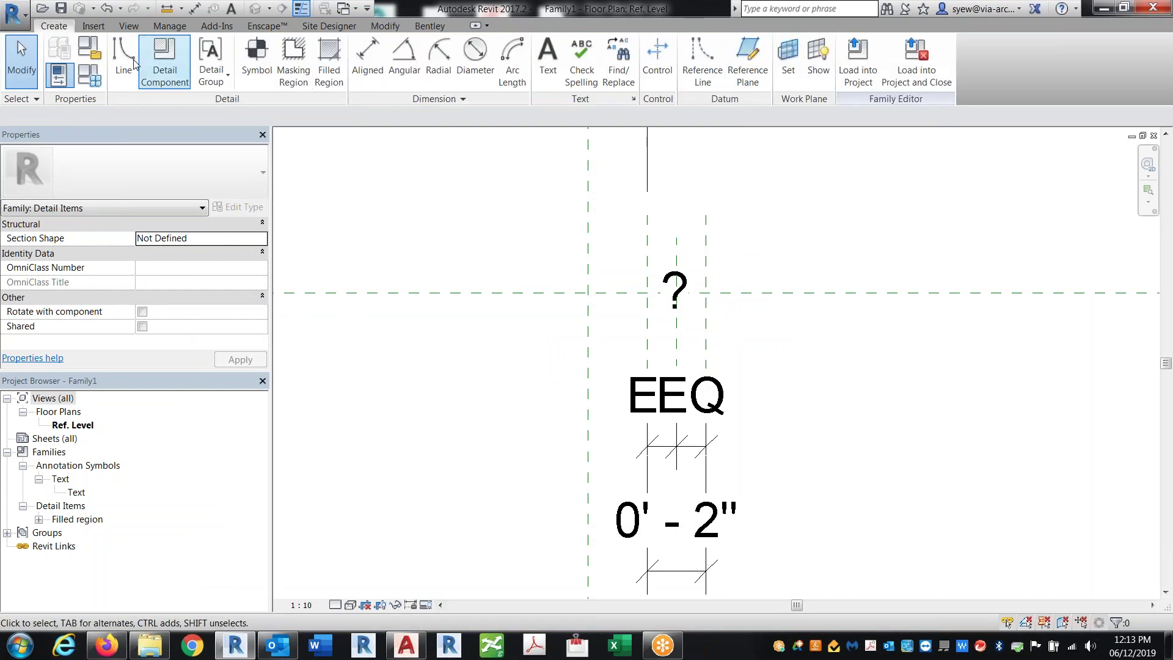
- Draw two horizontal reference planes across the family view
click(749, 60)
click(542, 282)
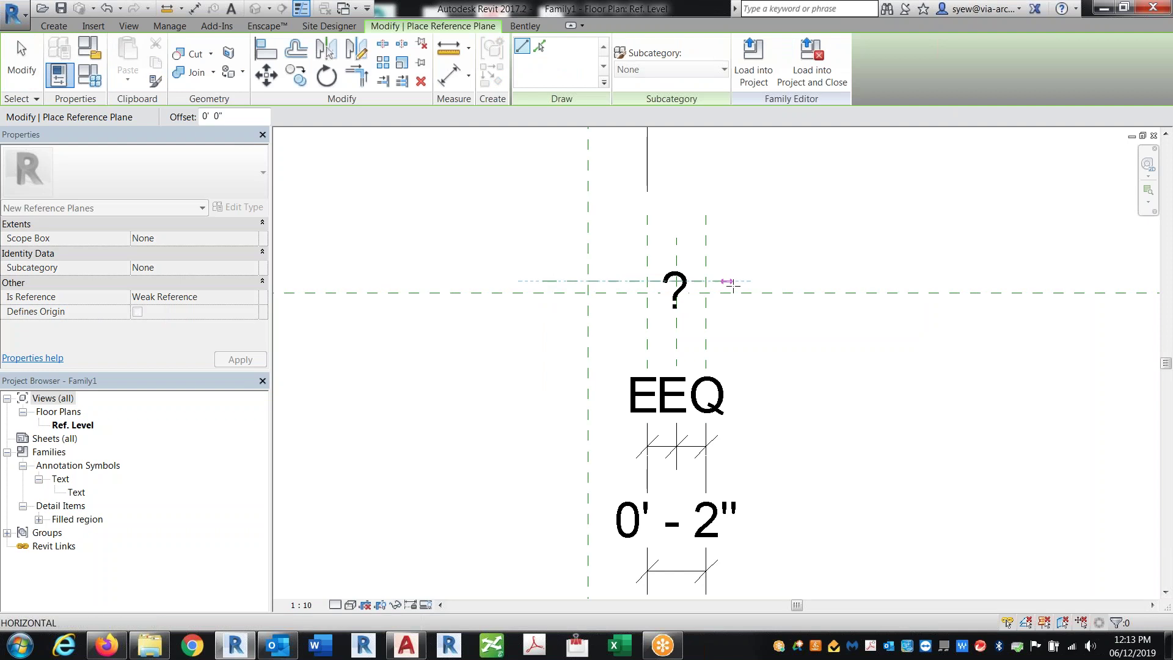
click(768, 282)
click(535, 302)
click(747, 302)
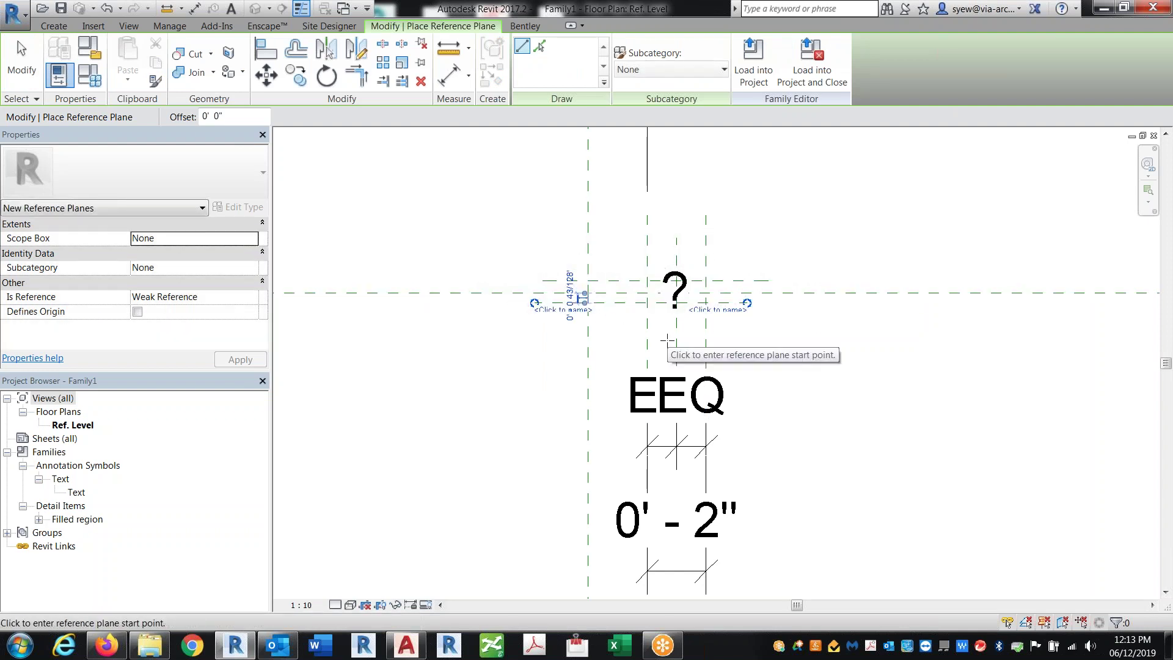
click(625, 303)
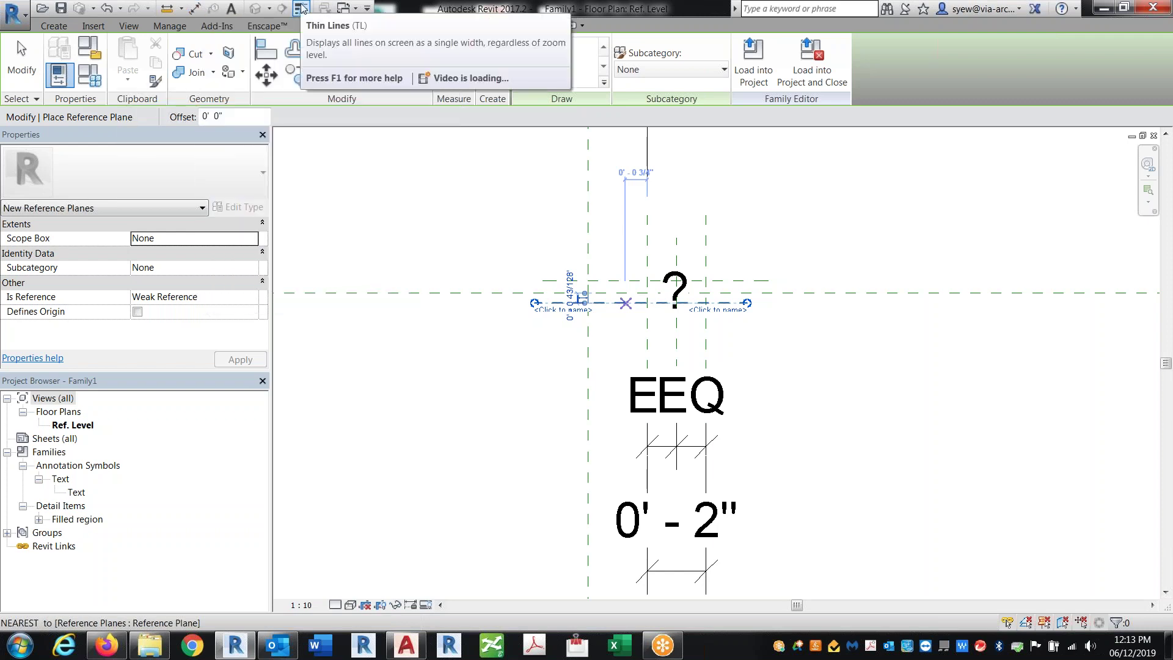
- Dimension the two new planes and set their spacing to 0' - 0 1/2"
click(196, 8)
click(562, 293)
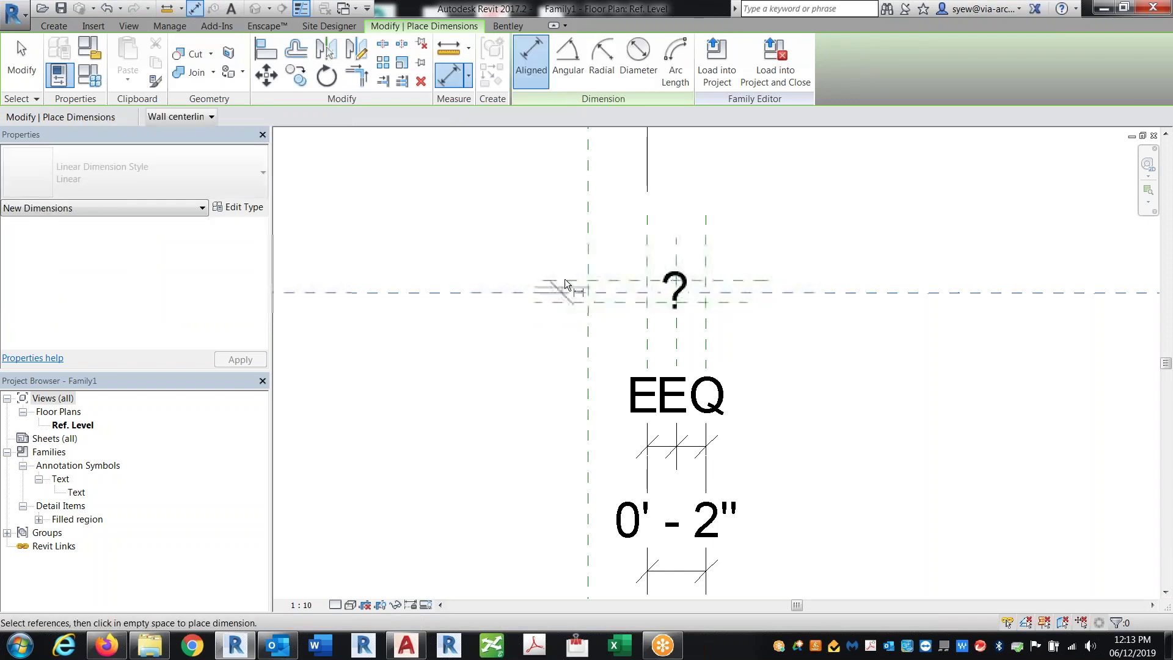
click(483, 335)
key(Escape)
key(Escape)
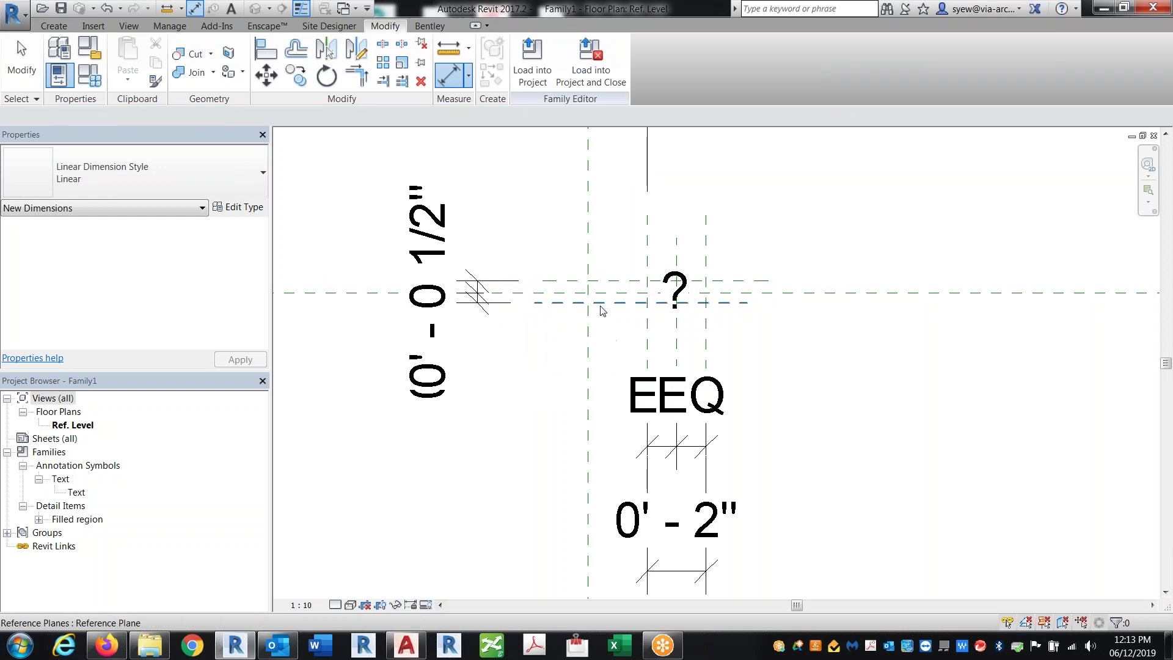
click(597, 303)
click(436, 297)
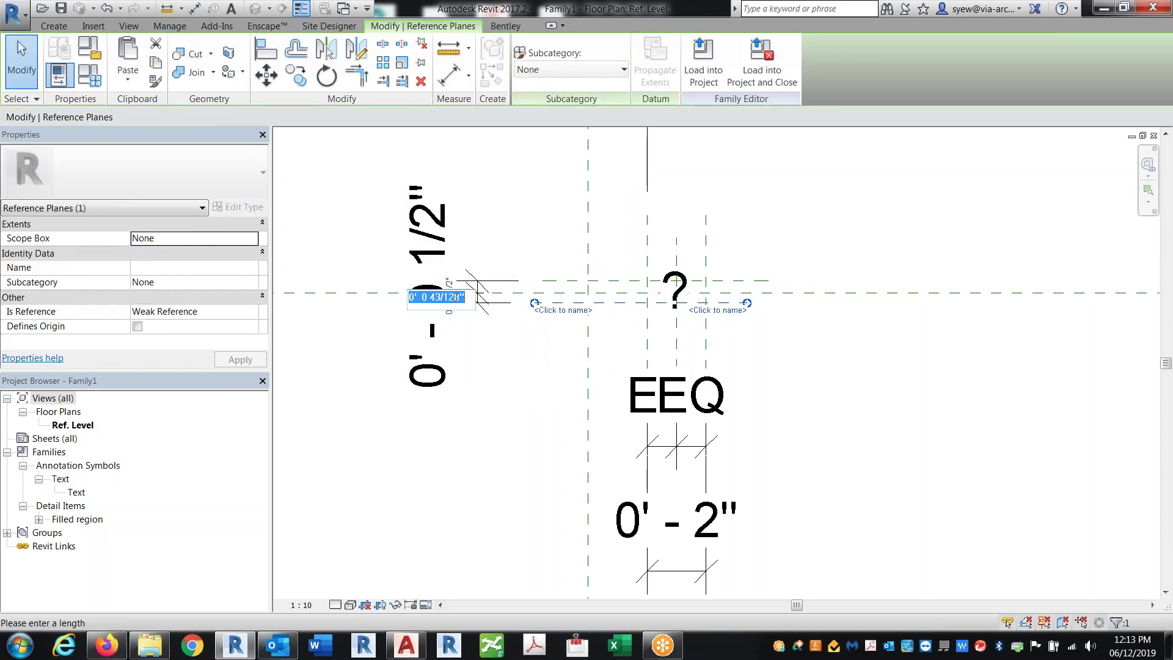
text(1/4")
key(Return)
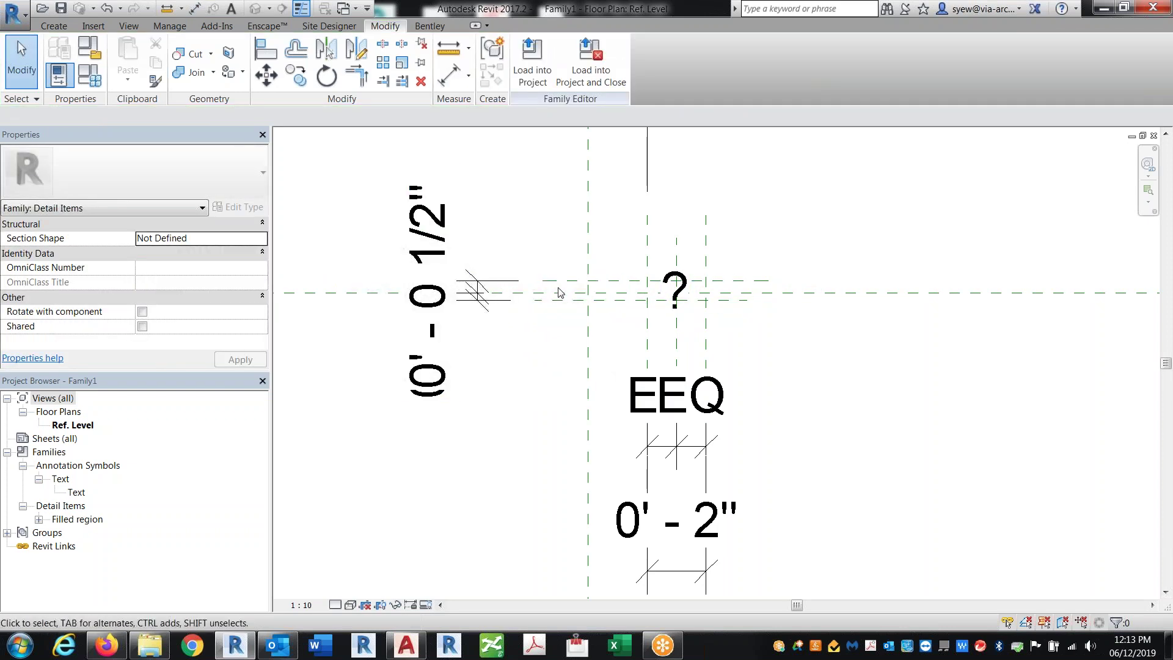
click(439, 292)
text(1/2)
key(Return)
key(Escape)
- Make the half-inch dimension equal-spaced (EQ)
click(485, 309)
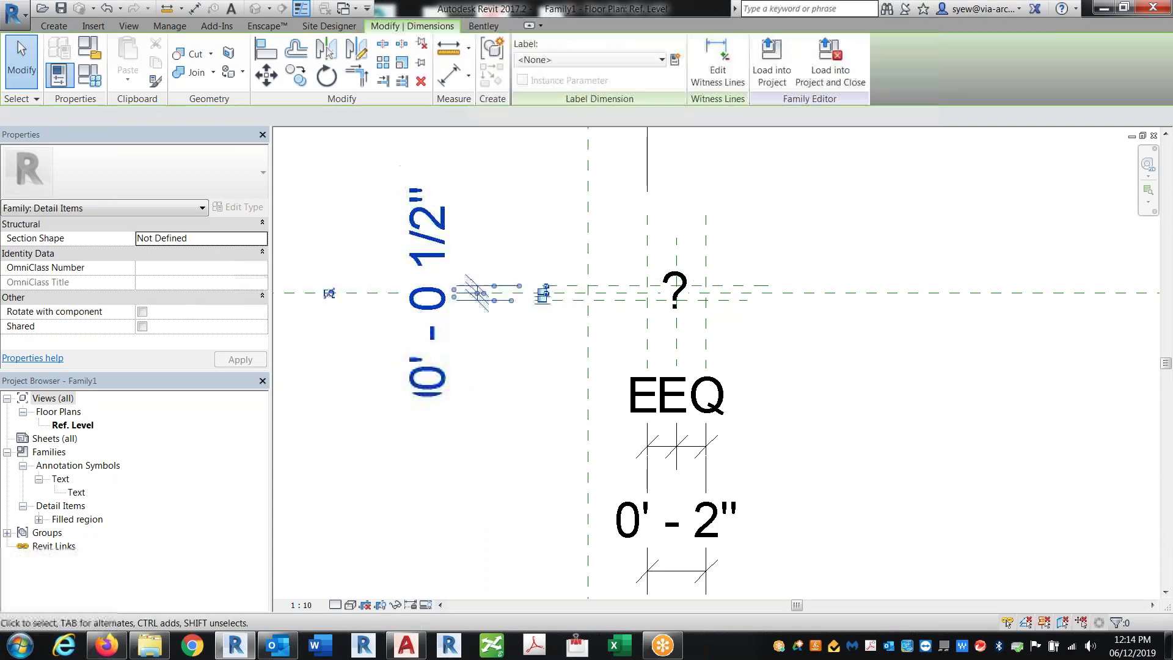
key(Escape)
click(428, 293)
click(329, 293)
- Add an overall aligned dimension across the outer reference planes
click(194, 8)
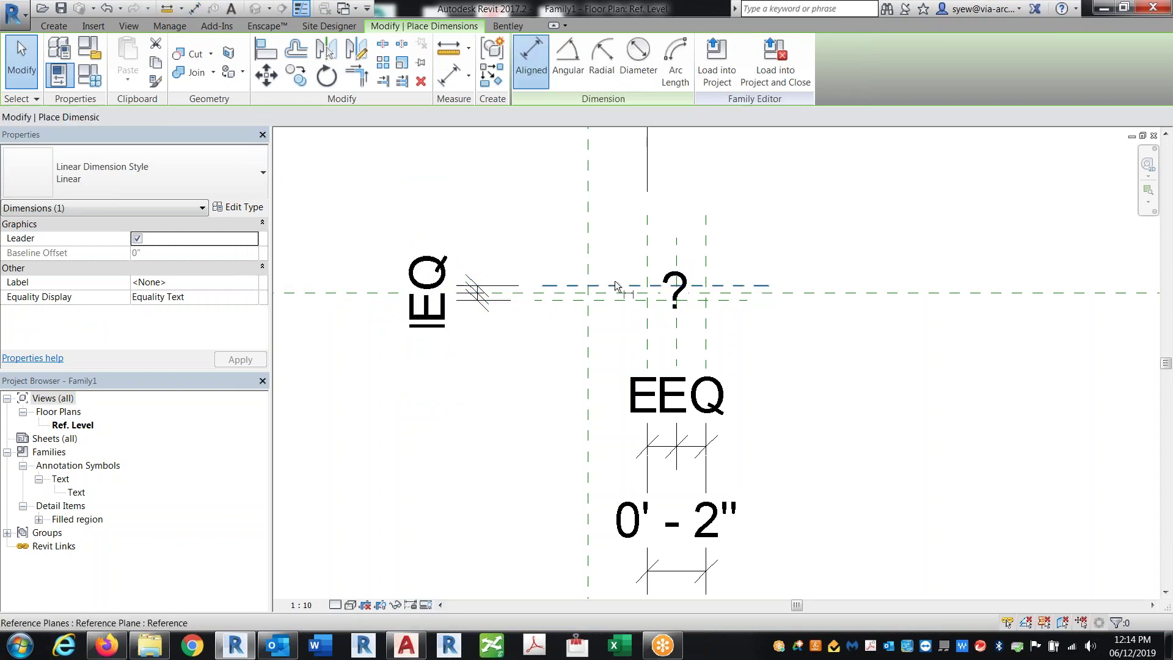
click(618, 285)
click(620, 299)
click(333, 262)
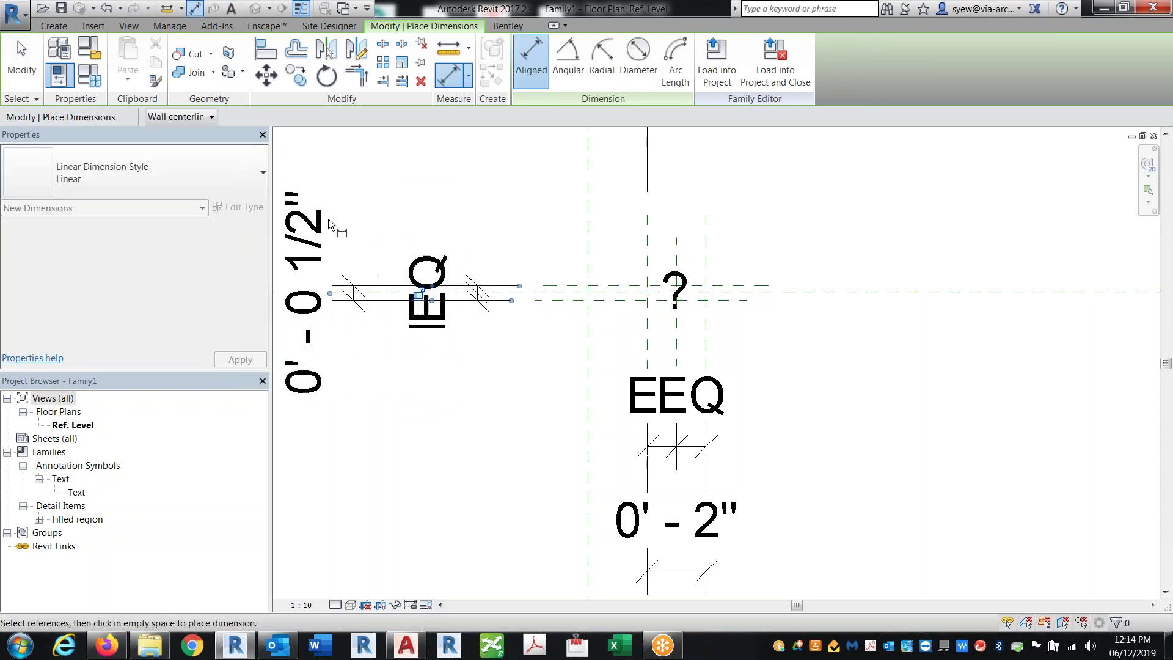
key(Escape)
- Label the new dimension with a length parameter named T
click(675, 59)
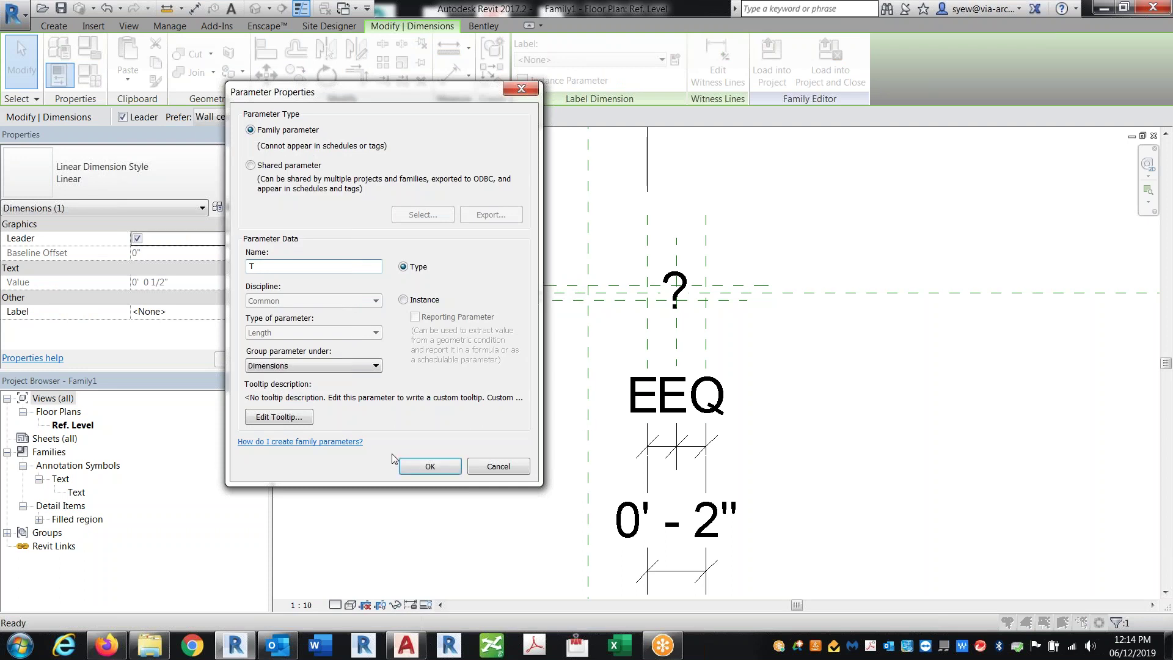
click(430, 466)
scroll(611, 264, down, 3)
key(Escape)
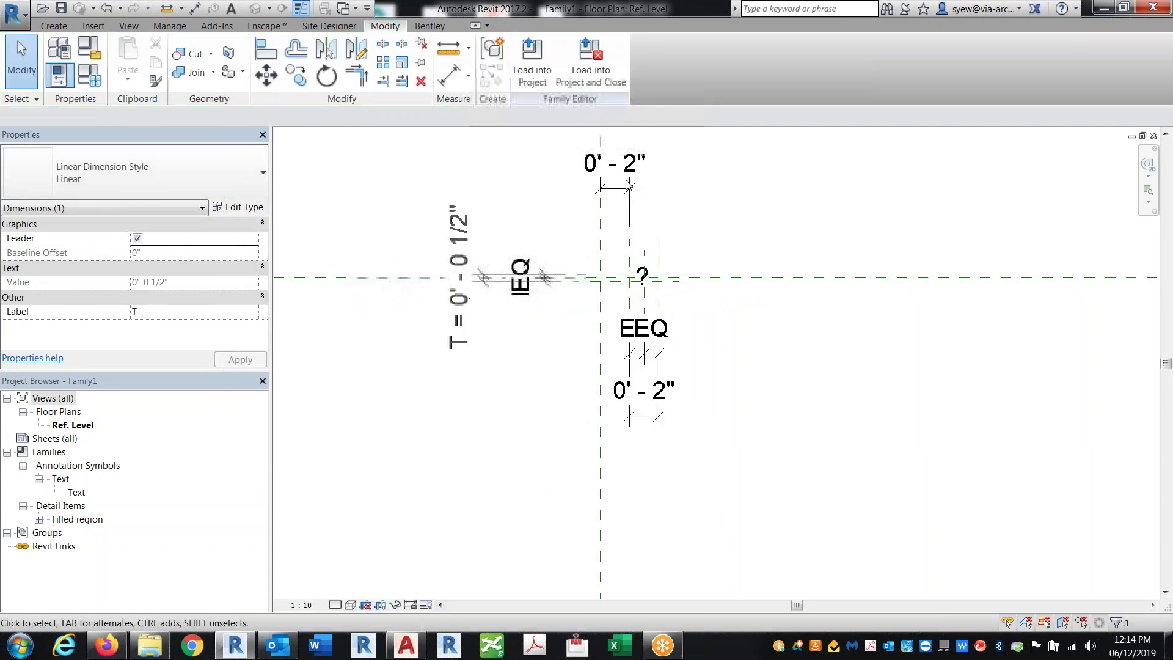
- Label the top 0' - 2" dimension W and the lower 0' - 2" dimension G
click(648, 169)
click(676, 61)
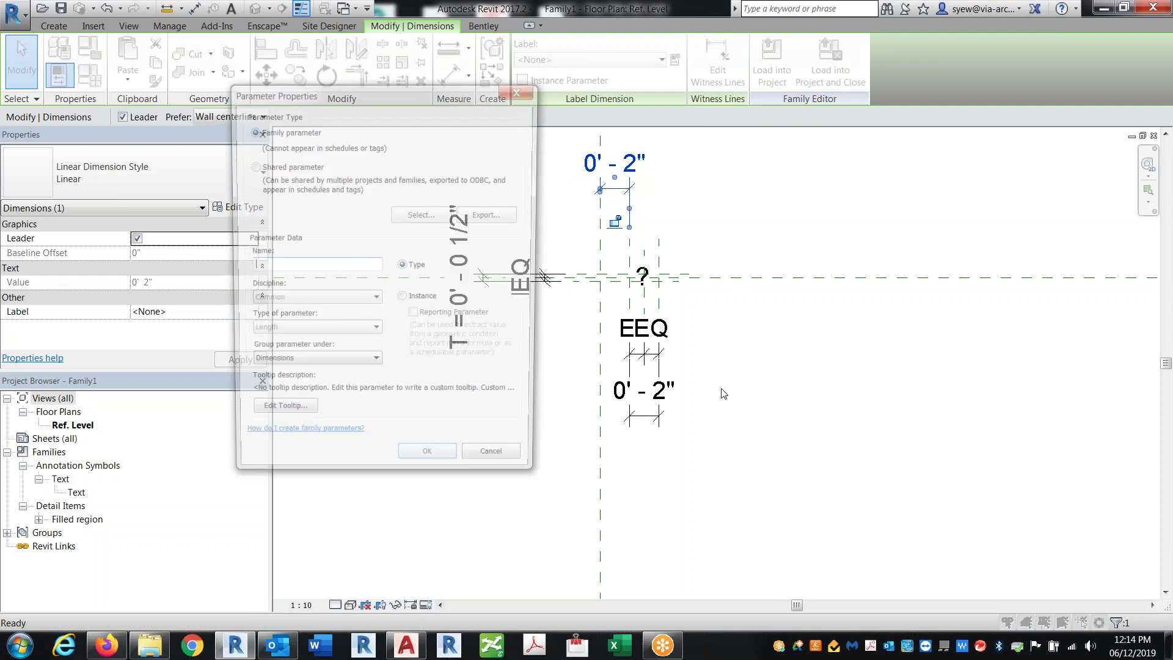
text(W)
click(430, 466)
click(644, 391)
click(675, 59)
text(G)
click(430, 467)
key(Escape)
scroll(629, 275, up, 4)
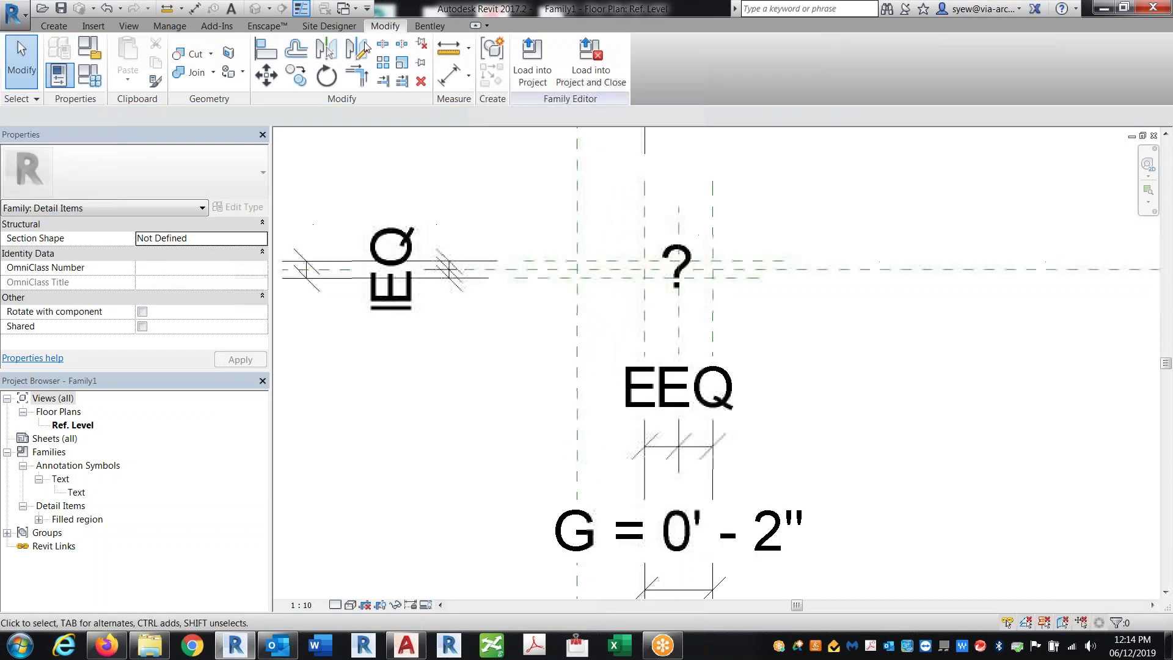
click(54, 25)
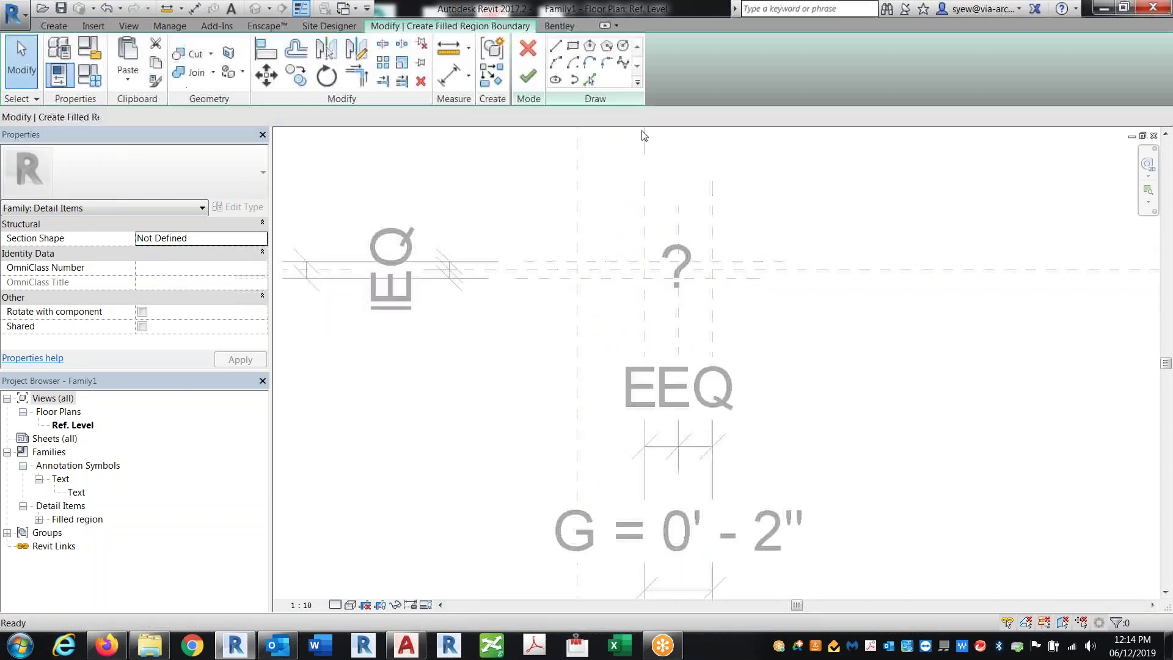
- Draw a rectangular Solid Fill - Black filled region, then load Family1 into Project2
click(576, 261)
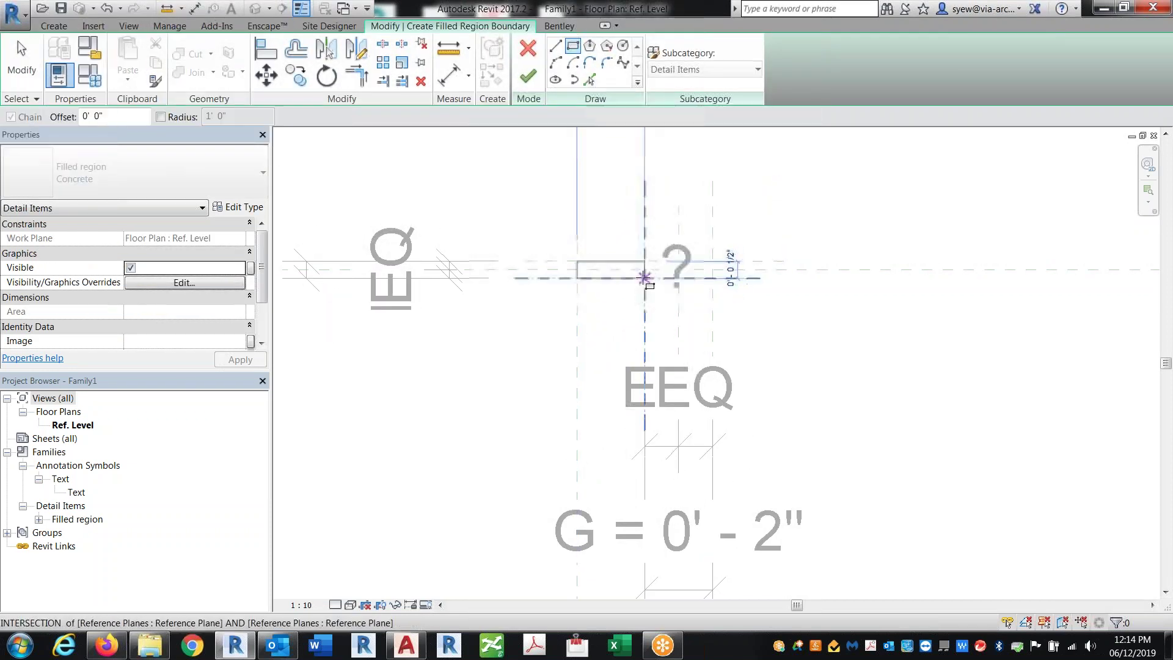
click(645, 278)
click(528, 76)
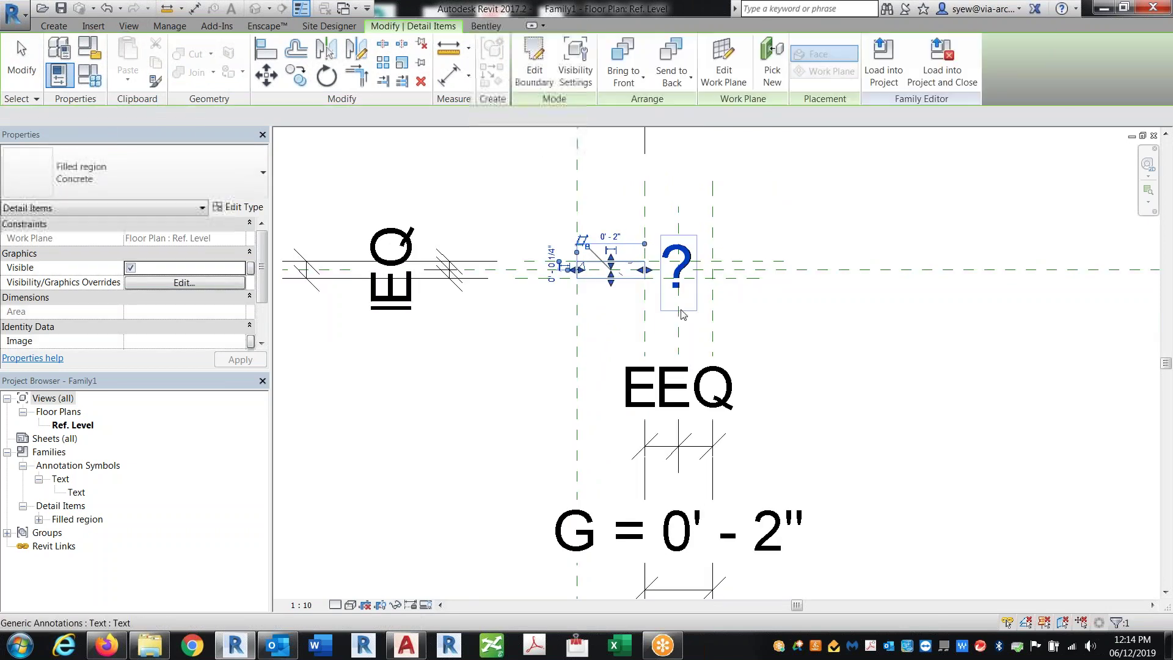
click(108, 173)
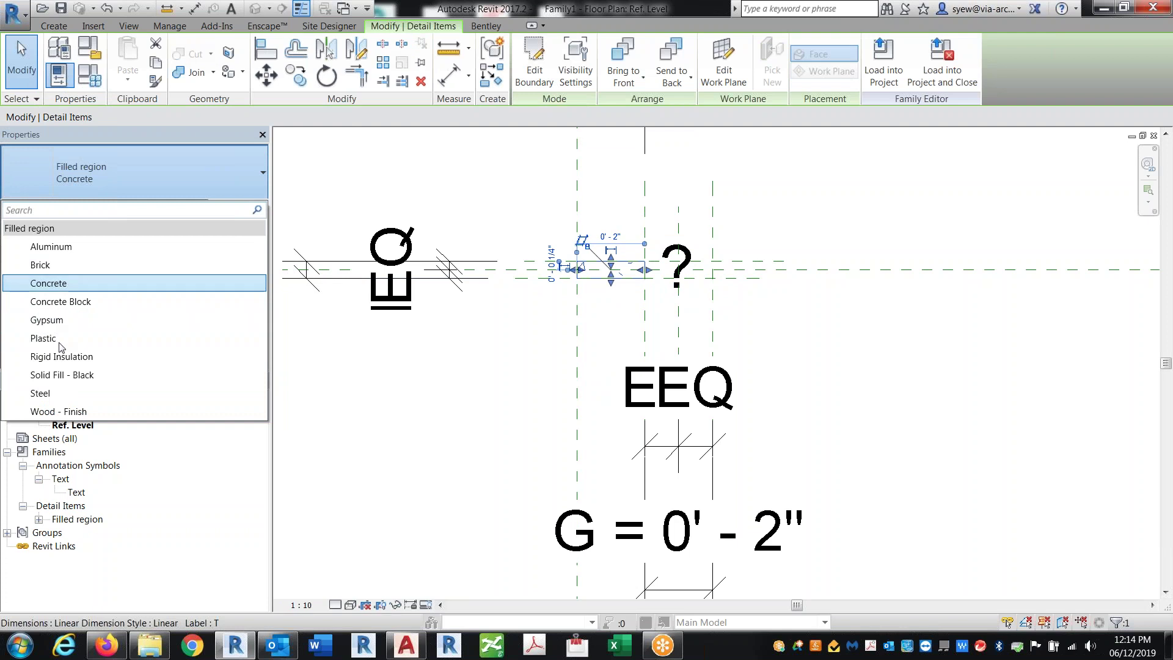
click(61, 374)
click(743, 361)
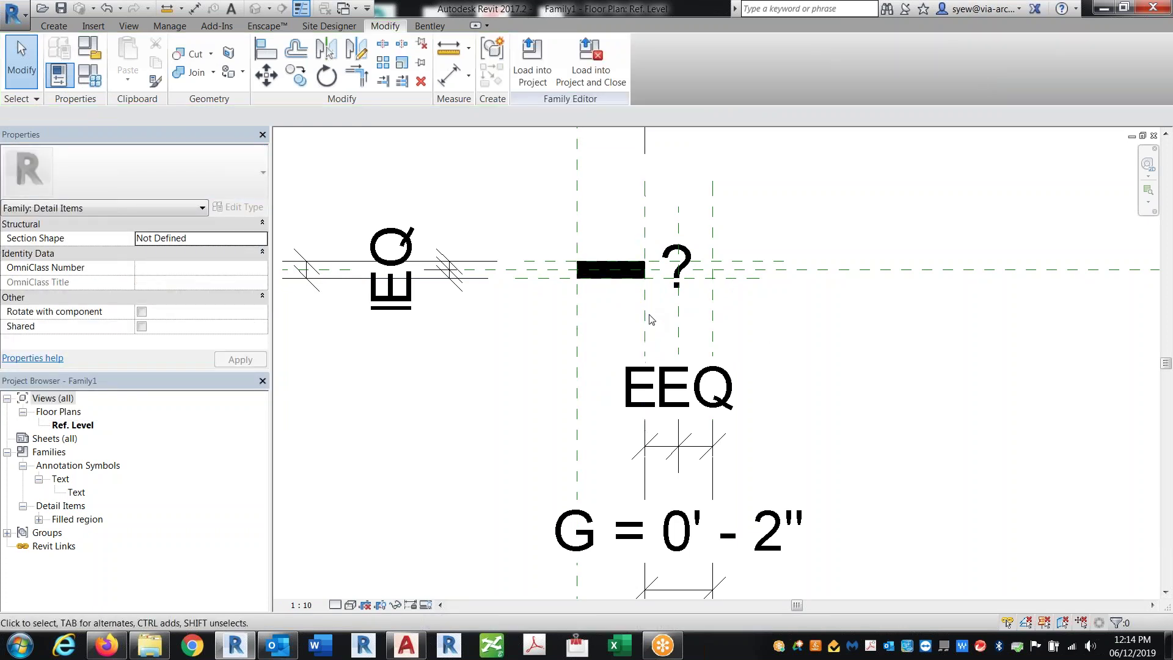
click(538, 70)
click(582, 270)
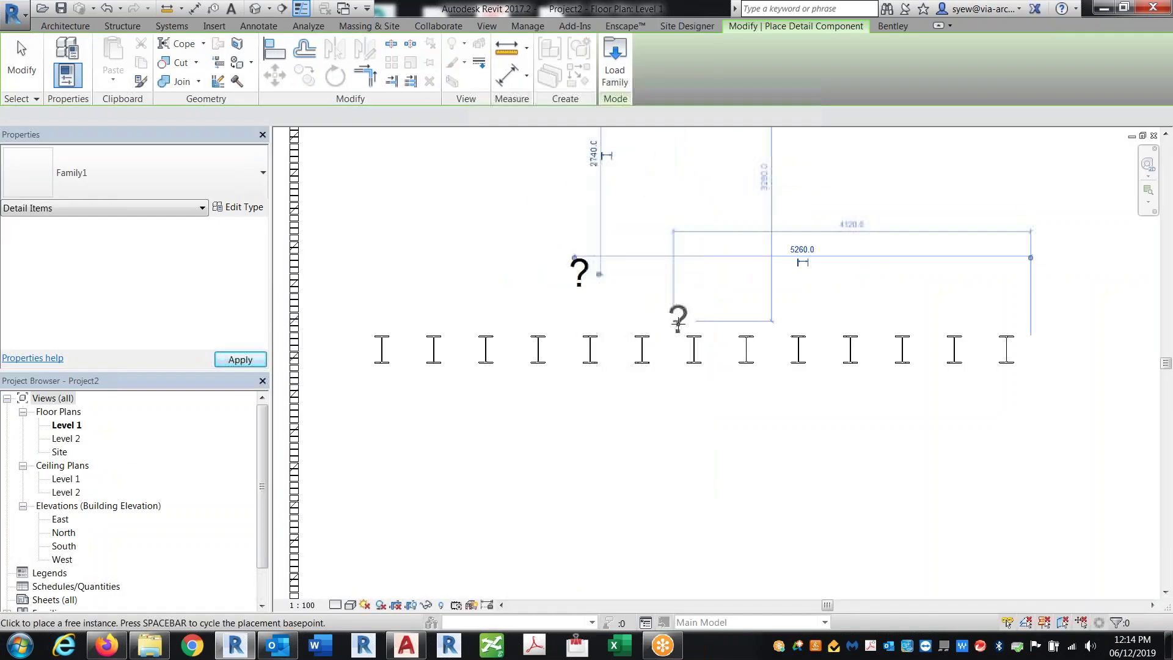
- Select the placed "?" component and set the view scale to 1:10
key(Escape)
key(Escape)
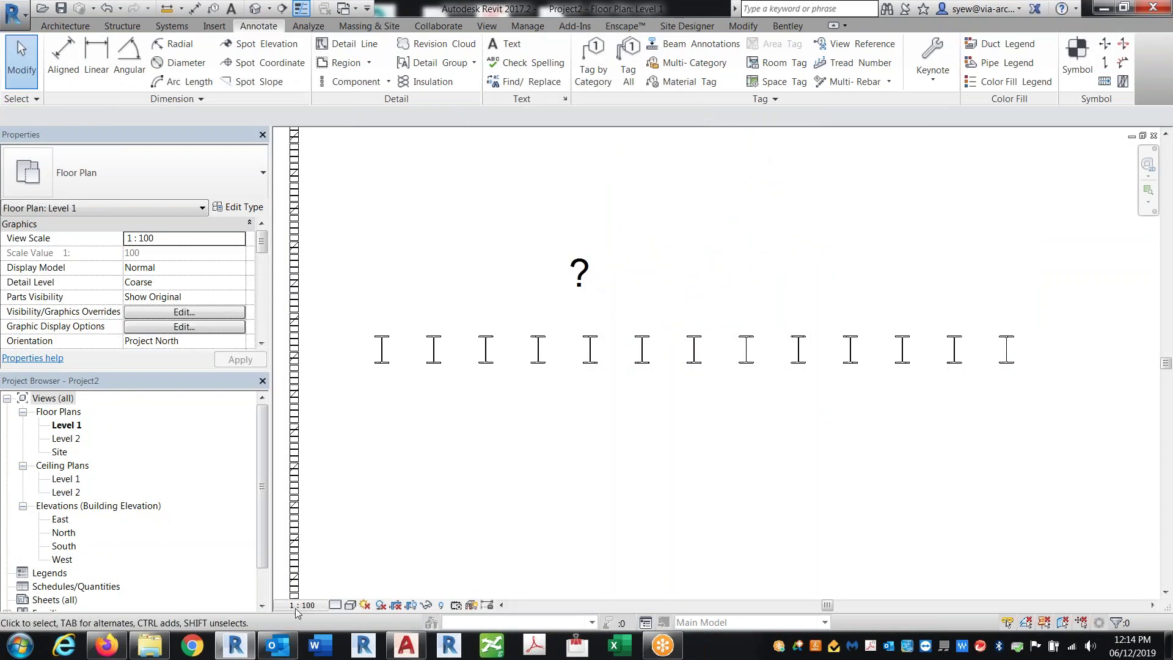
scroll(580, 275, up, 3)
click(577, 269)
scroll(577, 269, up, 2)
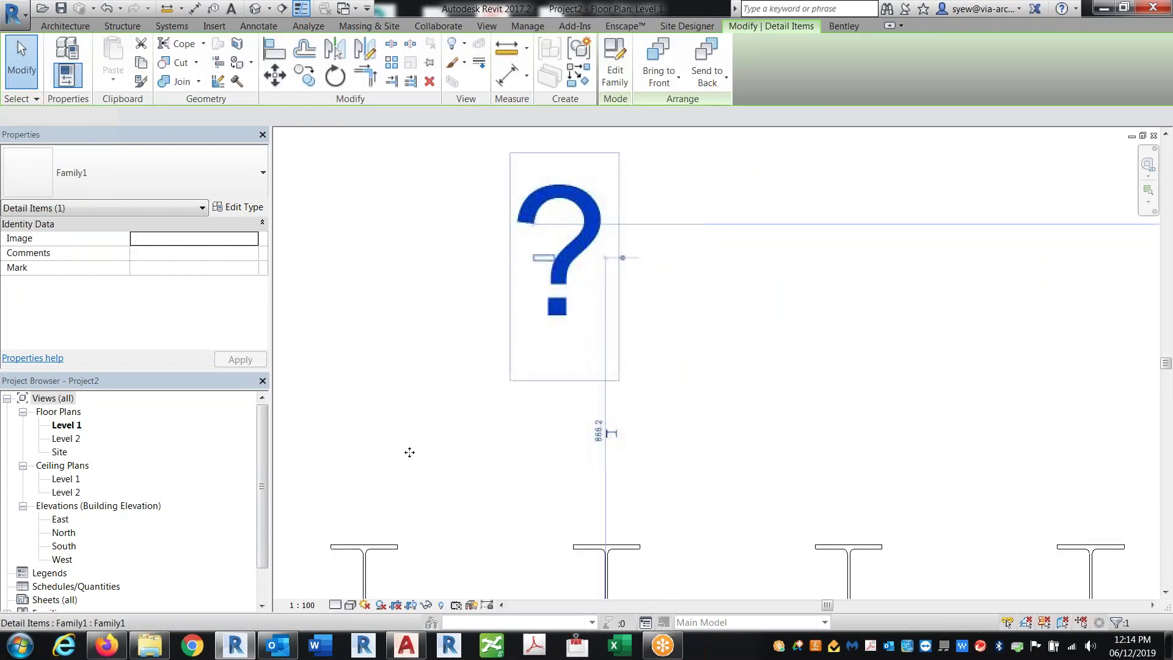
click(302, 605)
click(309, 445)
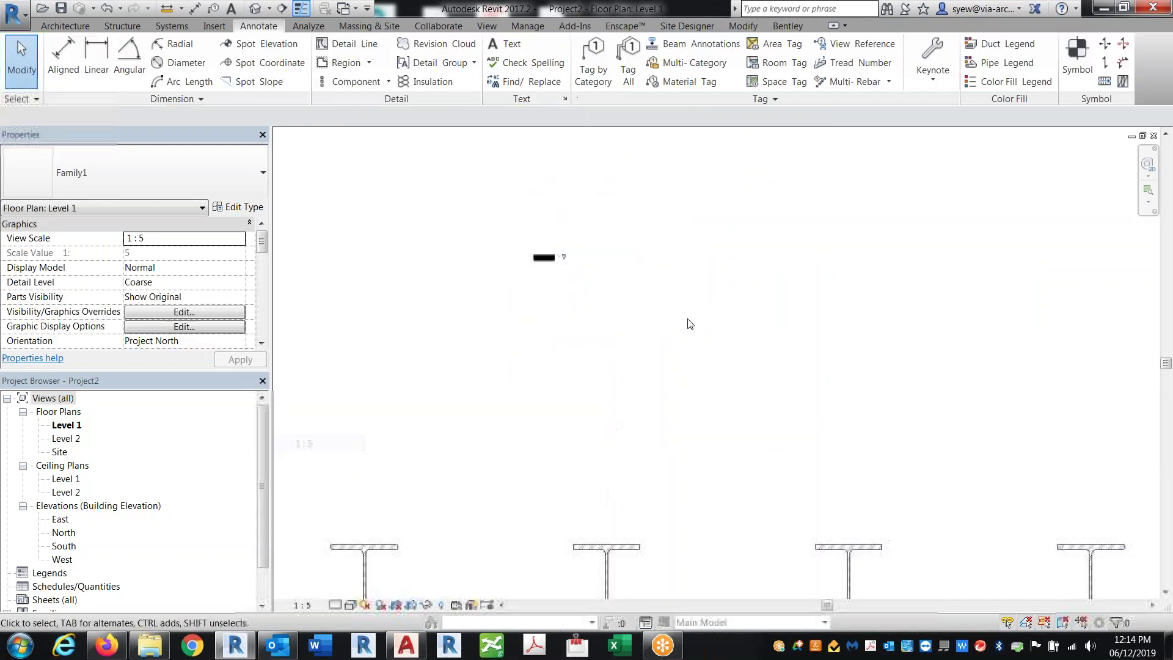
click(302, 604)
click(328, 460)
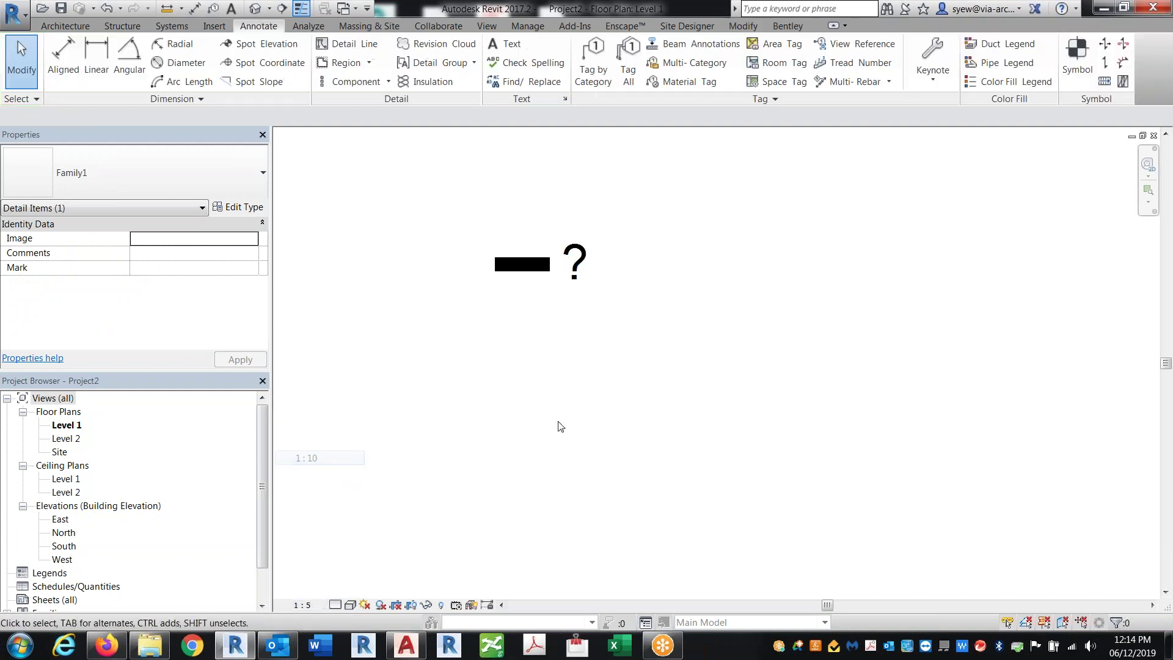
- Set the Family1 component's Model type value to 1
click(578, 272)
click(230, 209)
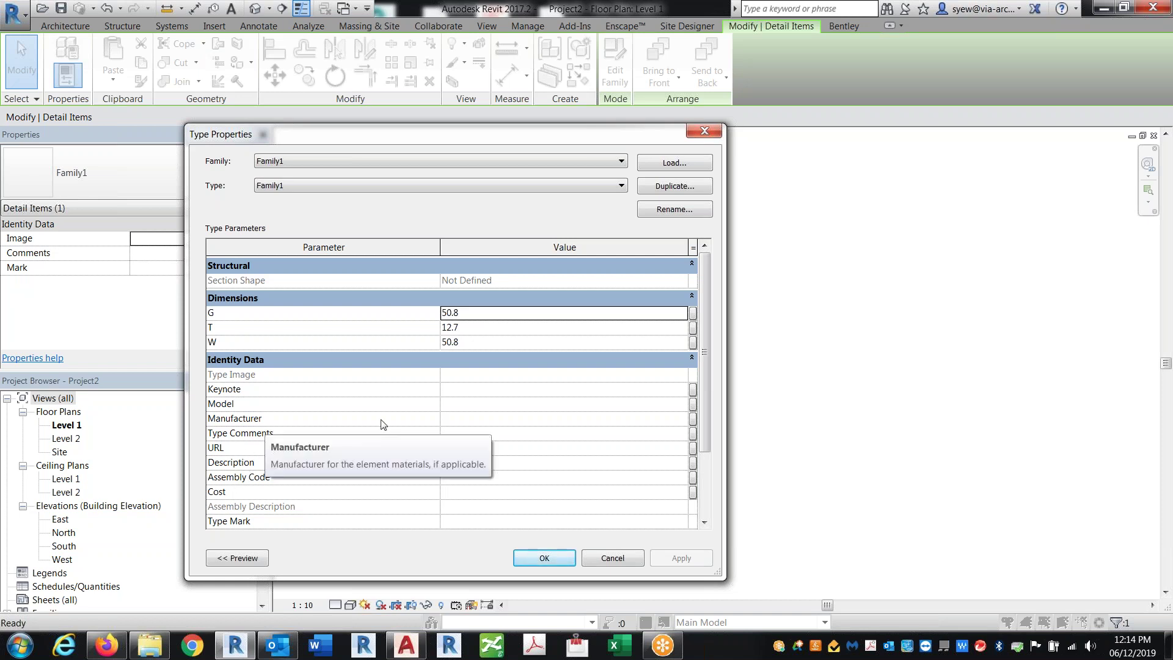
text(1)
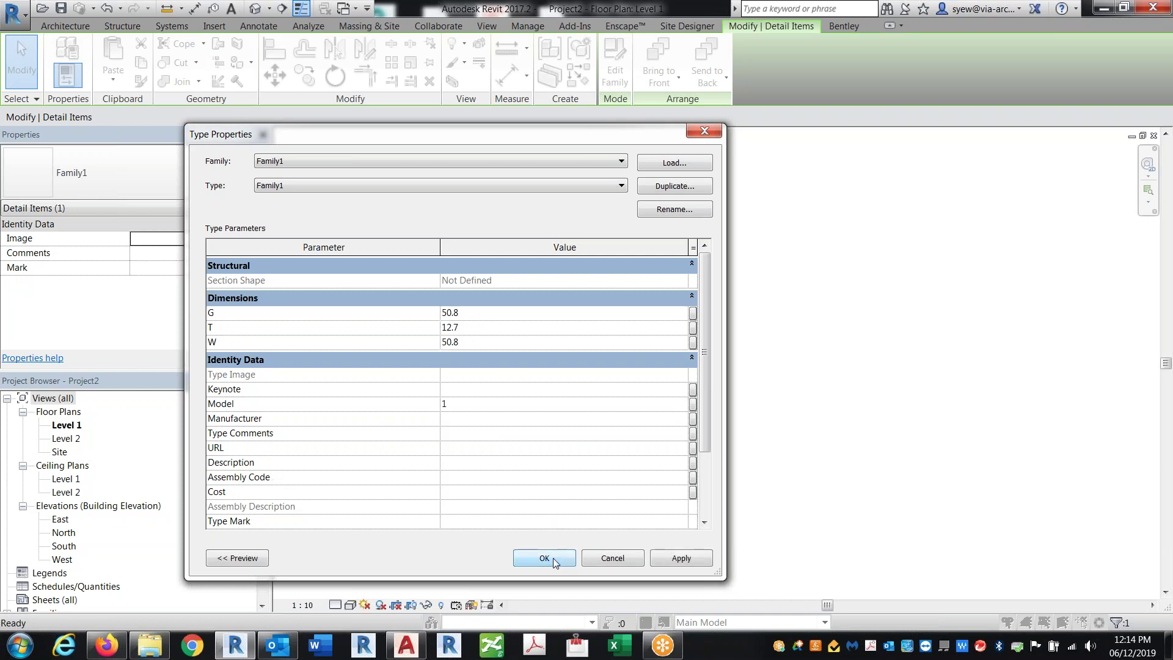
click(544, 558)
click(597, 223)
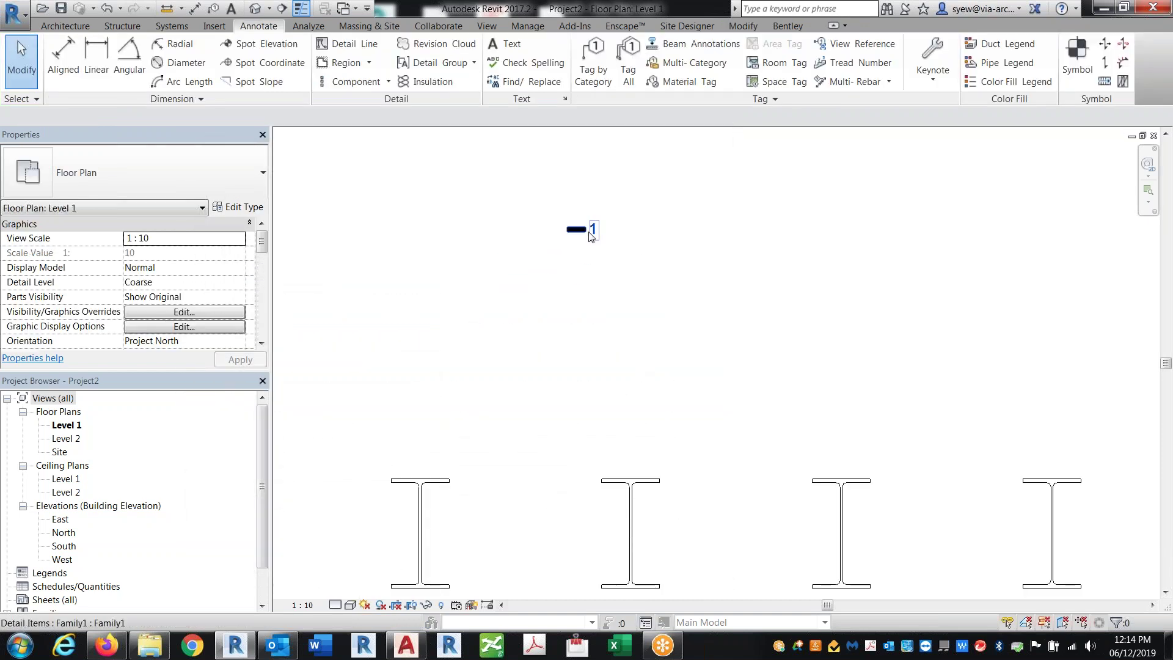
scroll(546, 327, down, 4)
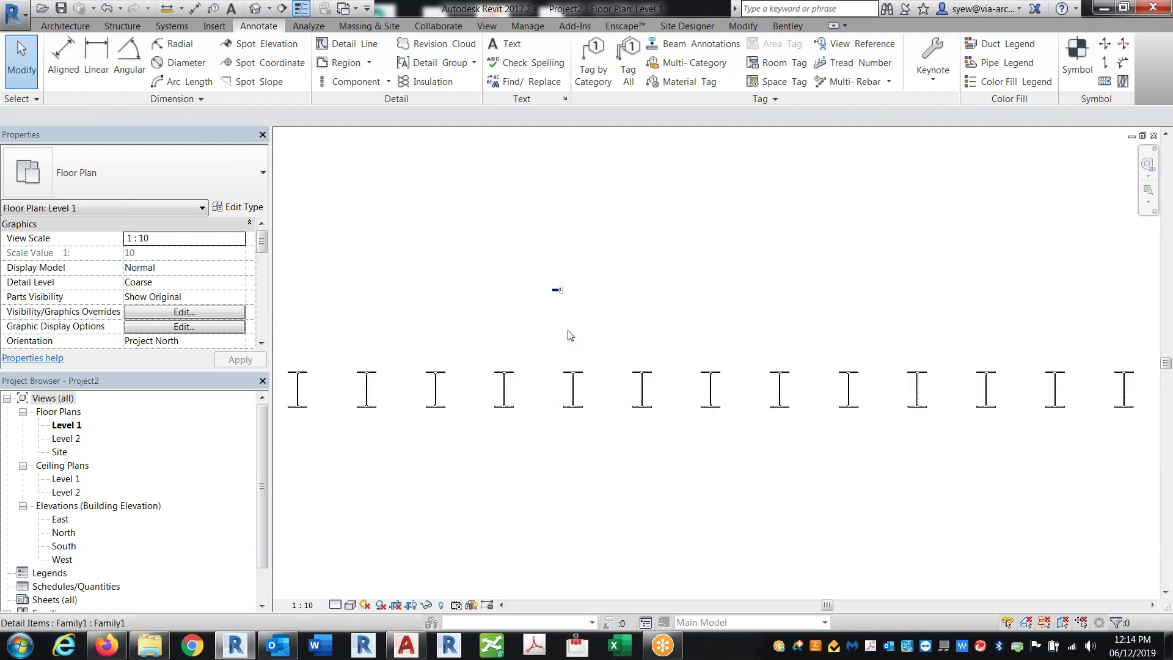
scroll(557, 317, up, 3)
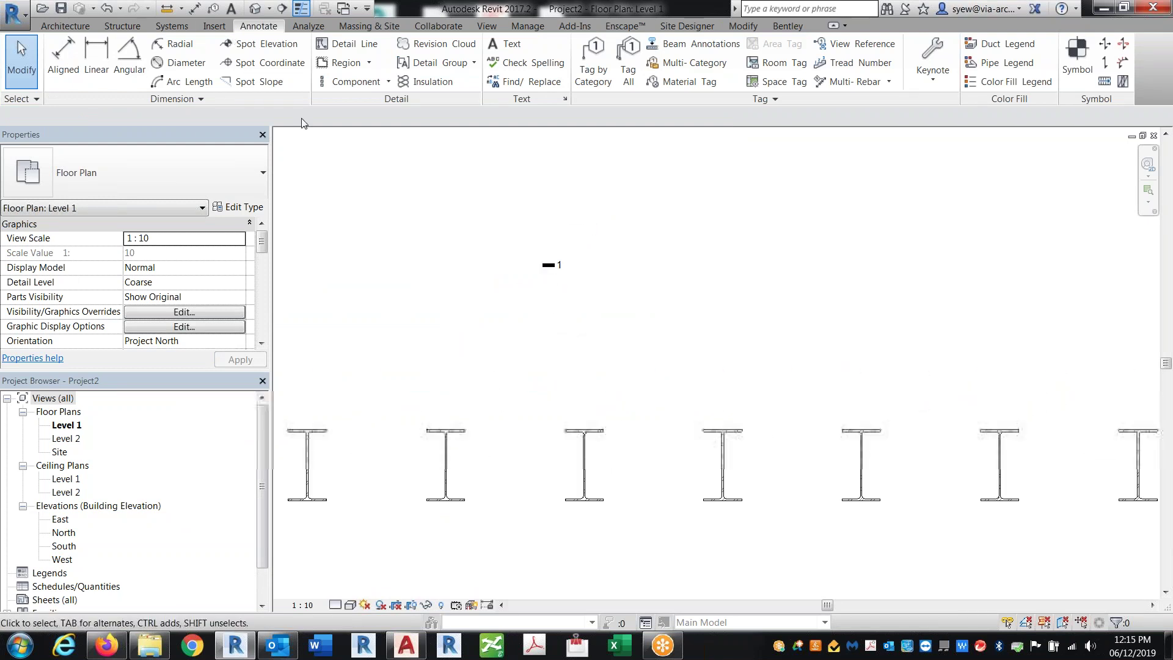
click(388, 81)
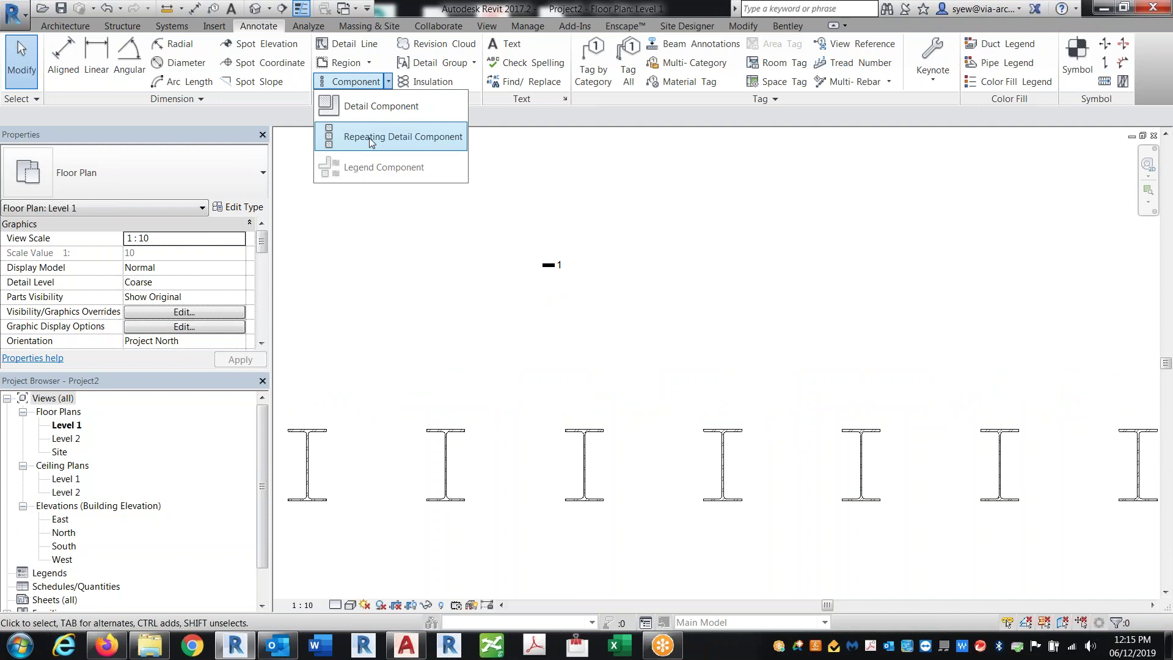
- Create repeating detail type Line 1 that repeats Family1 every 4"
click(381, 134)
click(241, 206)
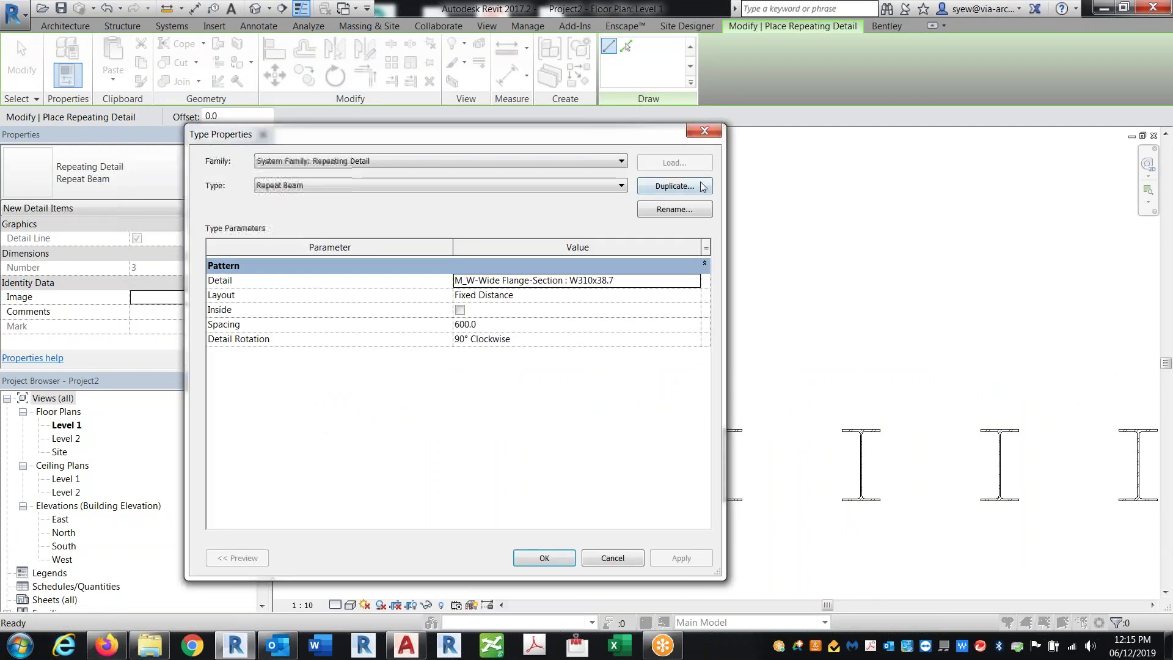
click(670, 186)
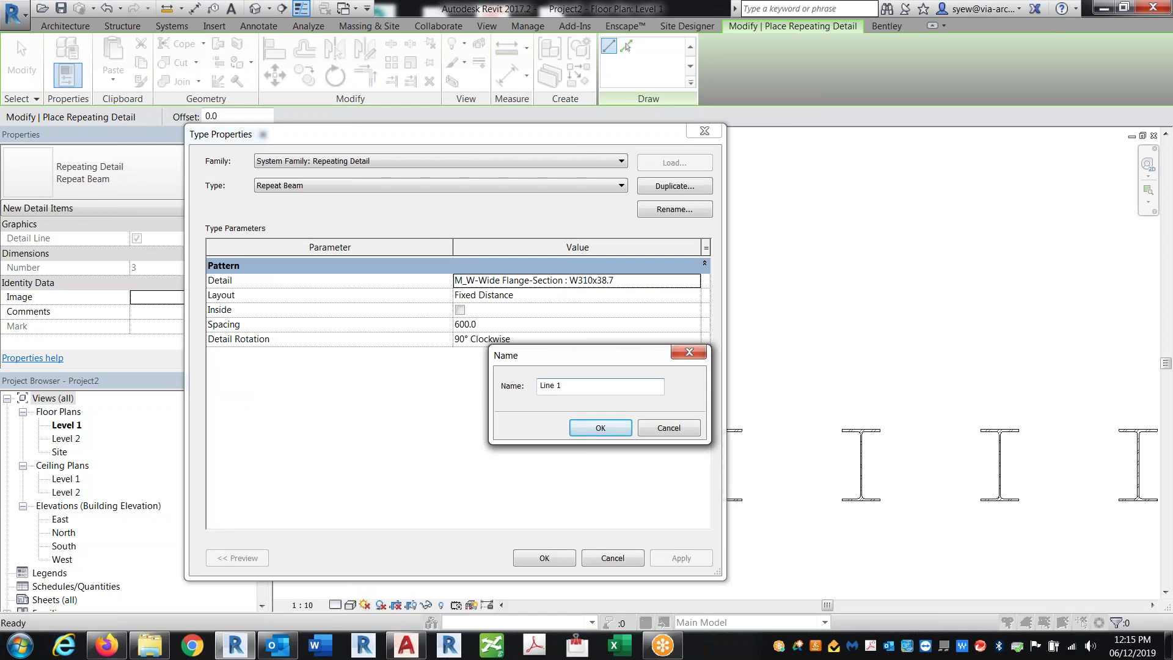
click(600, 427)
click(605, 280)
click(608, 281)
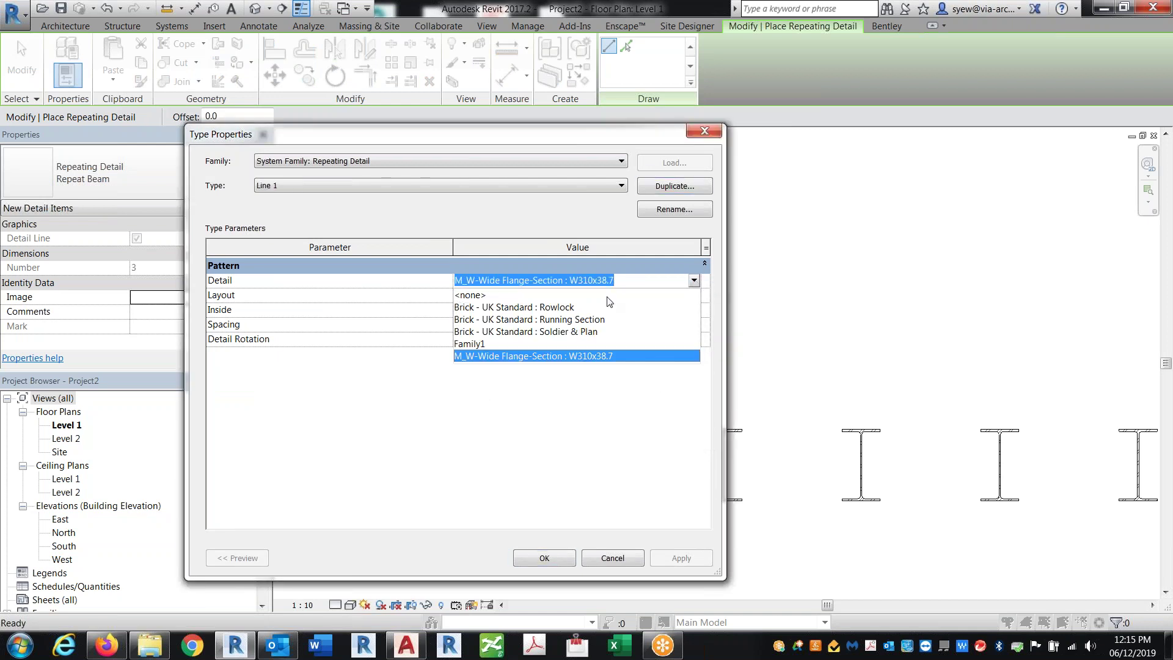
click(479, 343)
click(498, 326)
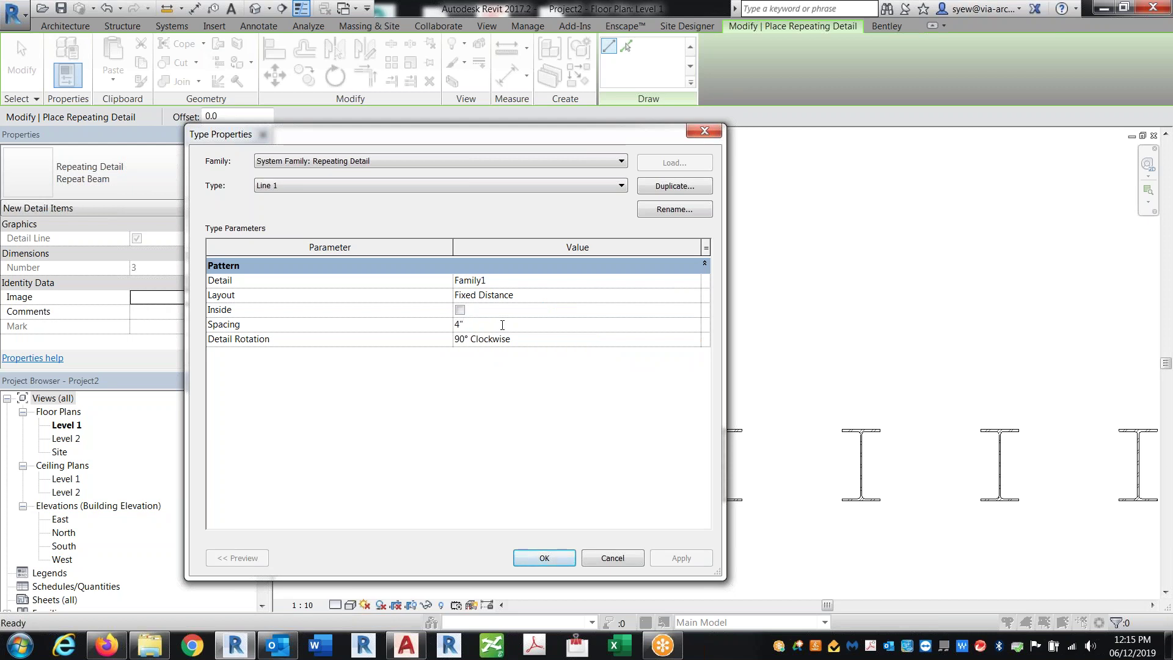
text(4")
click(561, 559)
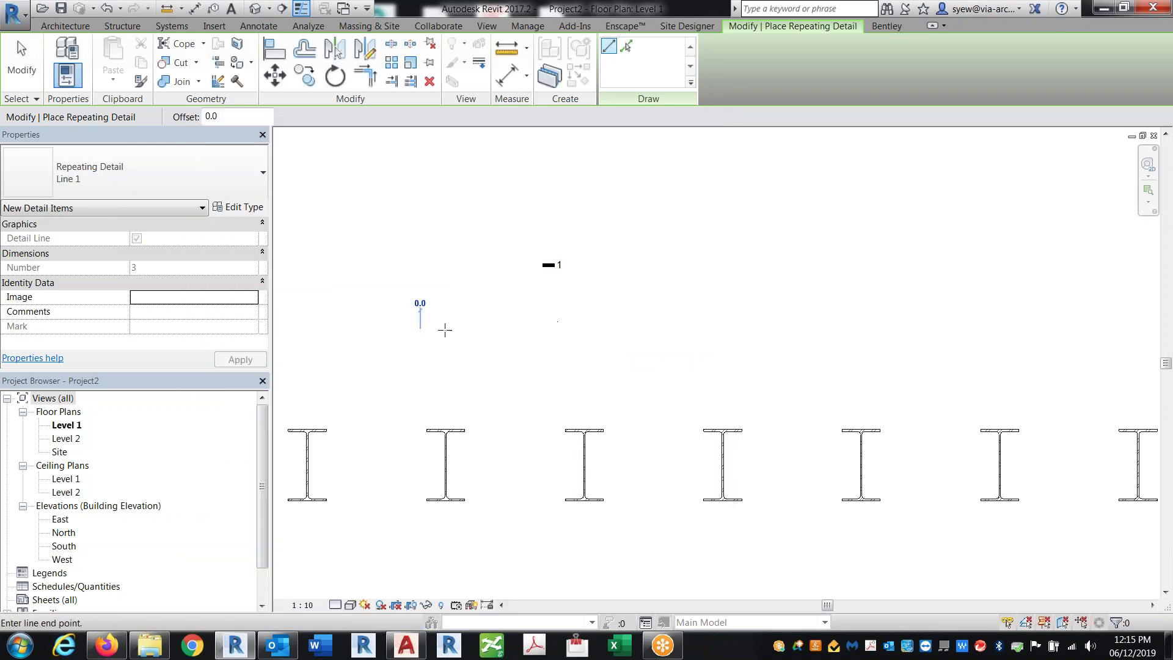
- Draw the Line 1 repeating detail above the I-beams and extend it to 2790 long
click(408, 332)
click(896, 379)
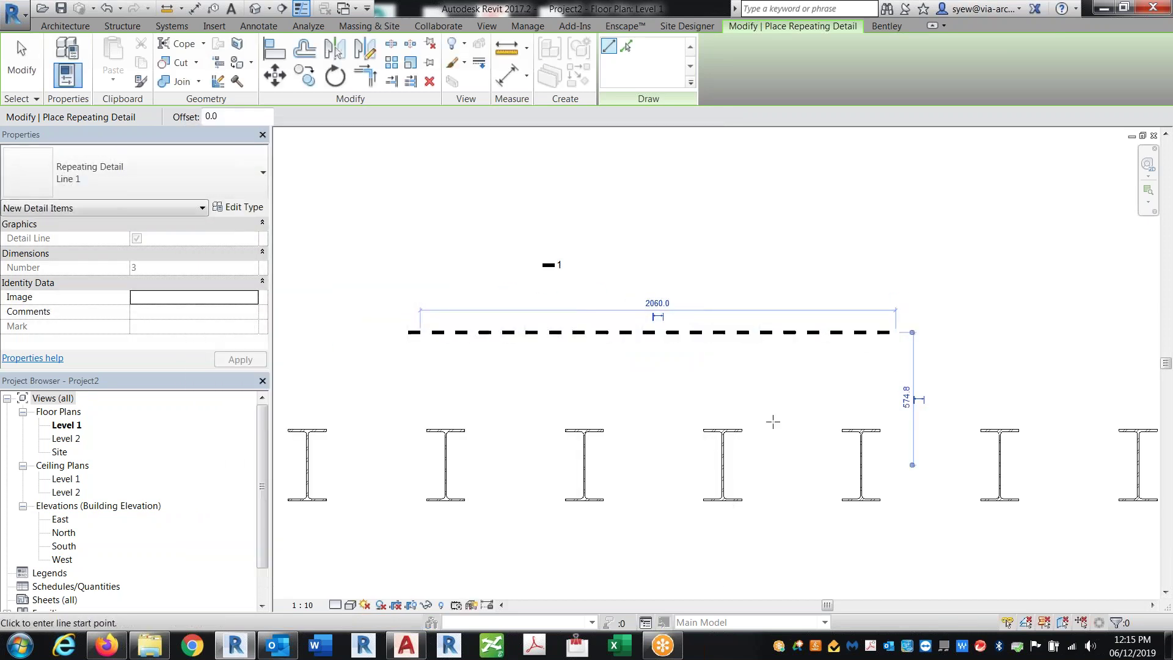
key(Escape)
key(Escape)
scroll(430, 348, up, 3)
scroll(430, 347, up, 2)
click(432, 315)
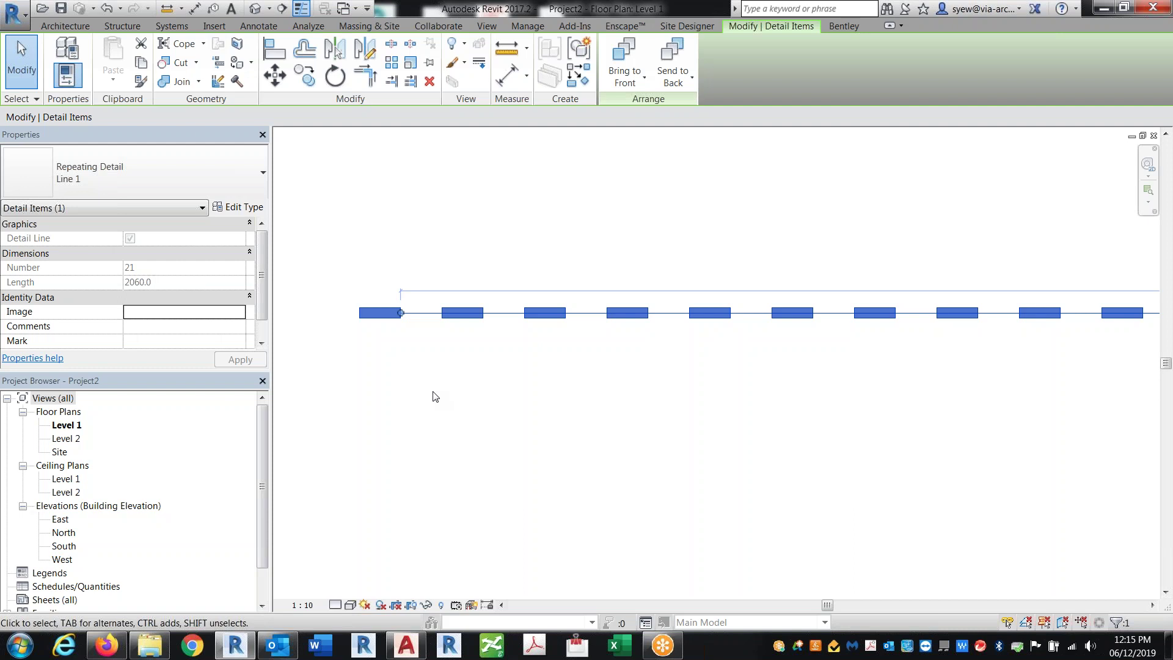
scroll(435, 397, down, 2)
click(639, 237)
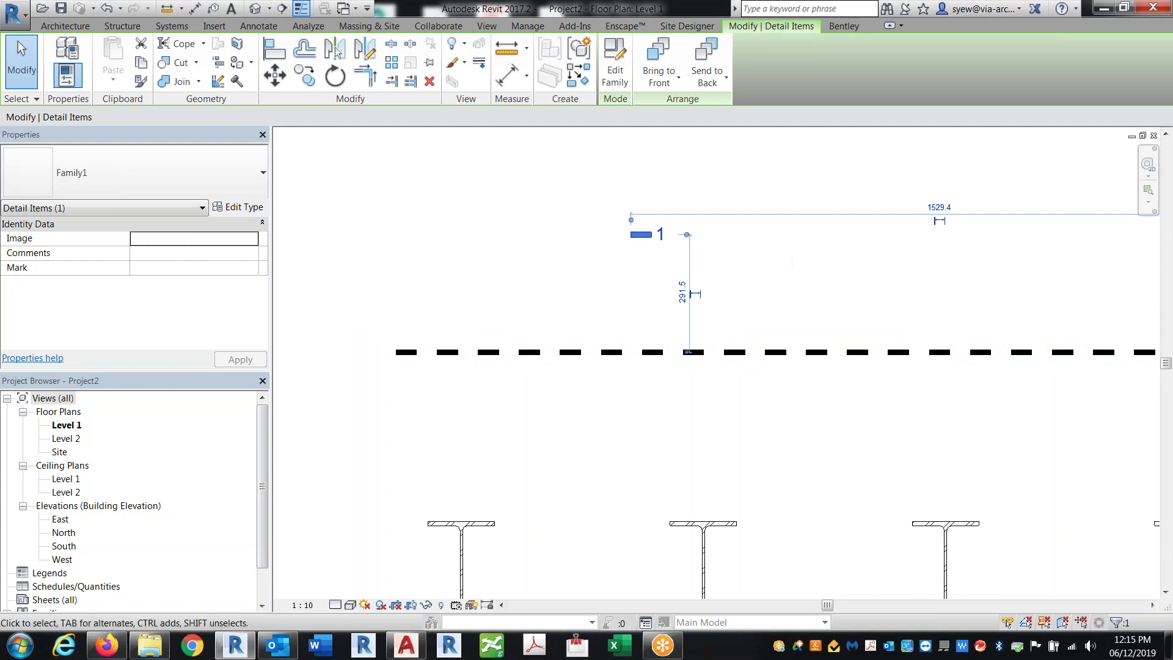
click(662, 405)
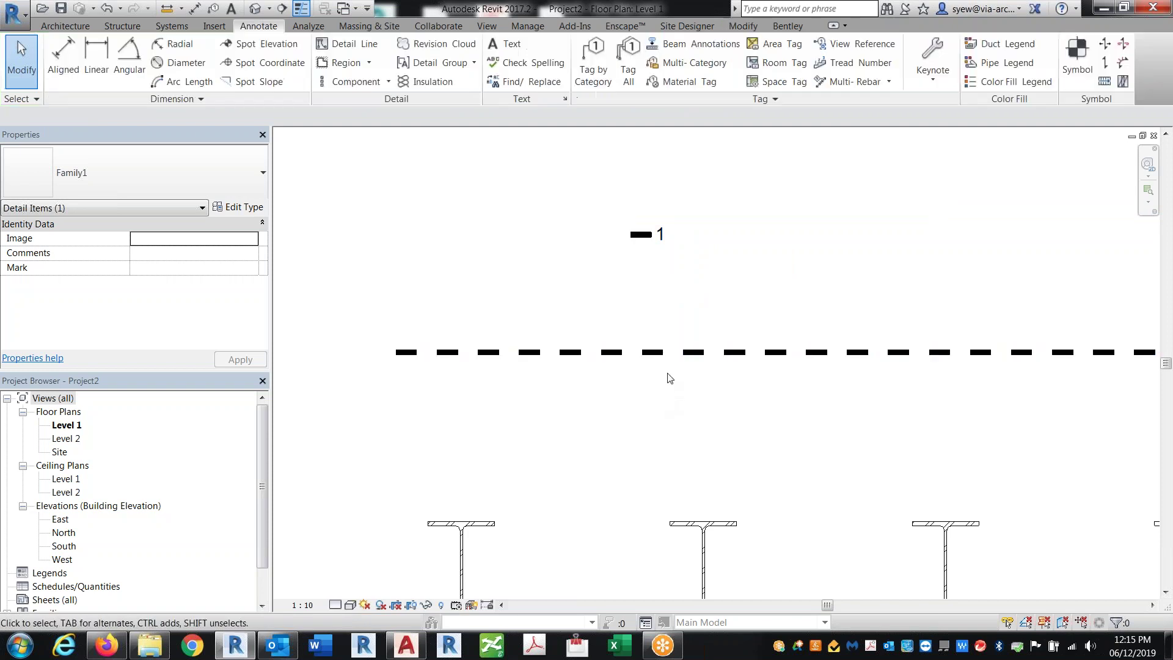
click(478, 363)
drag(745, 342, 1024, 335)
click(521, 231)
click(549, 302)
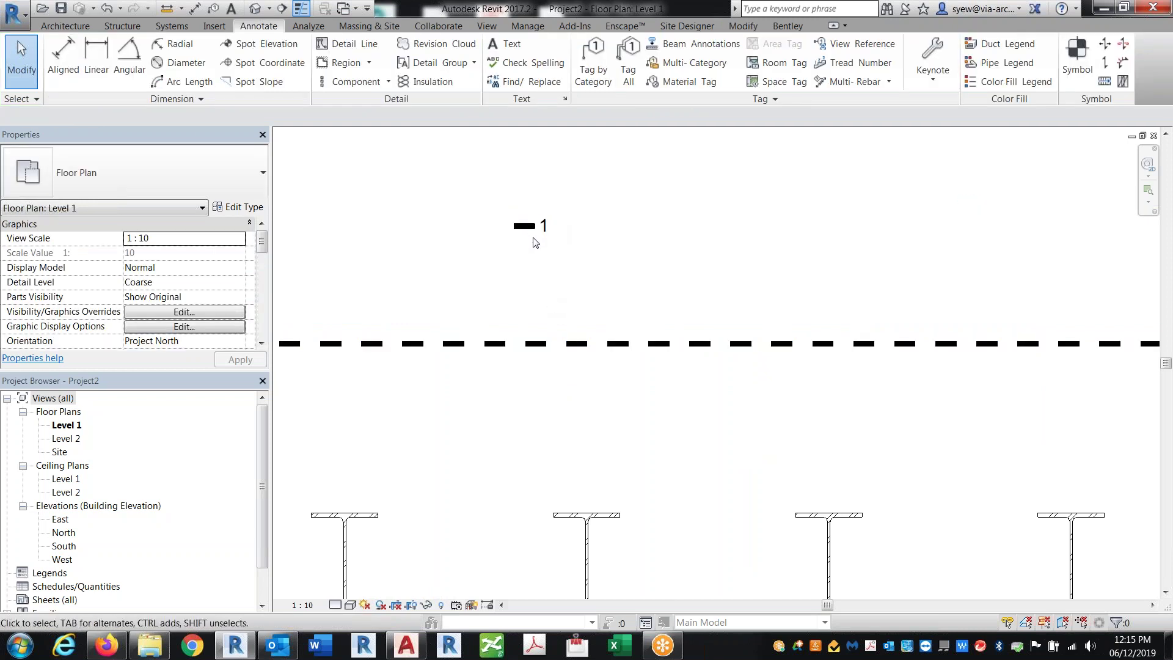
- Switch to Family1, then start a new family from Metric Detail Item line based.rft
click(356, 9)
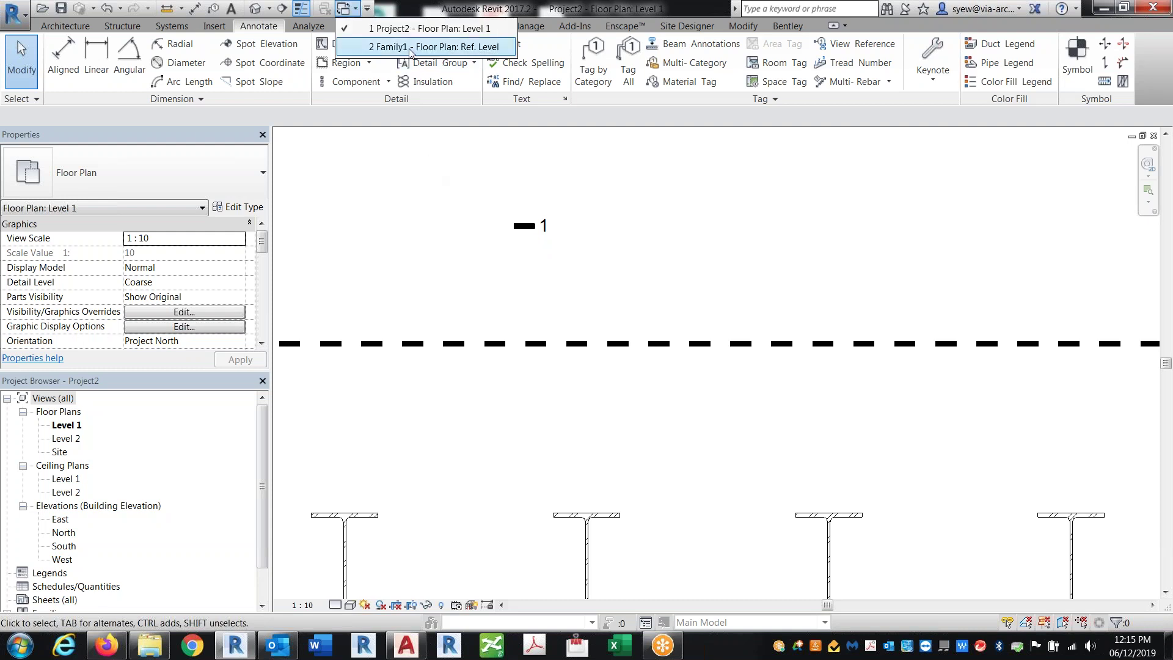
click(409, 48)
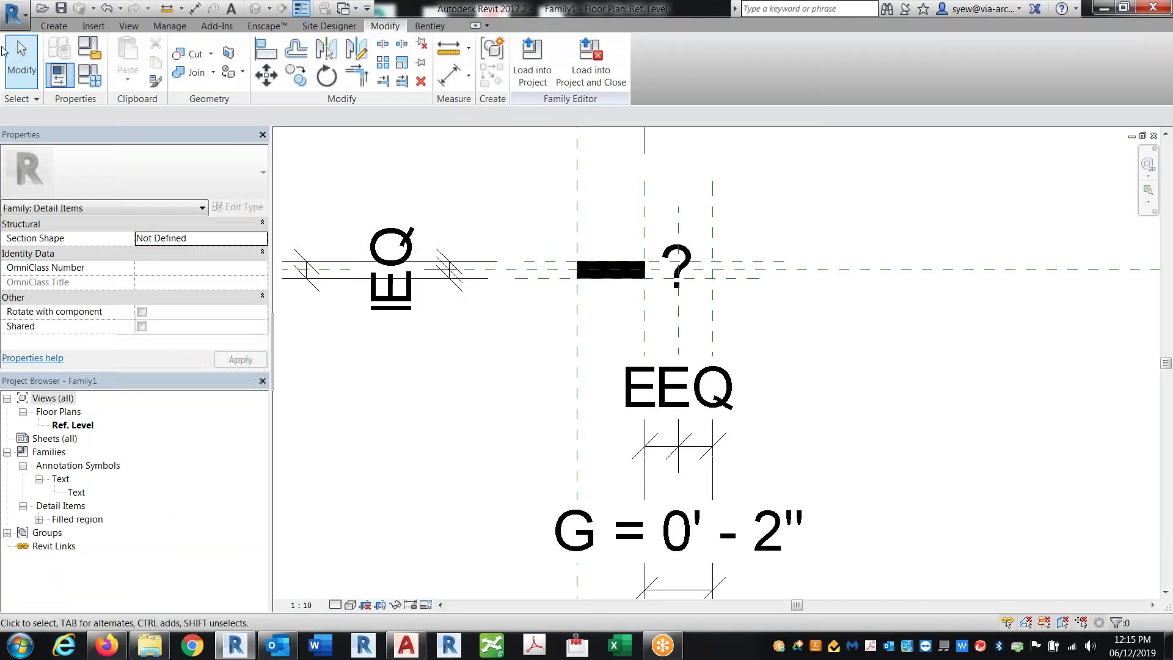
click(13, 12)
mouse_move(49, 70)
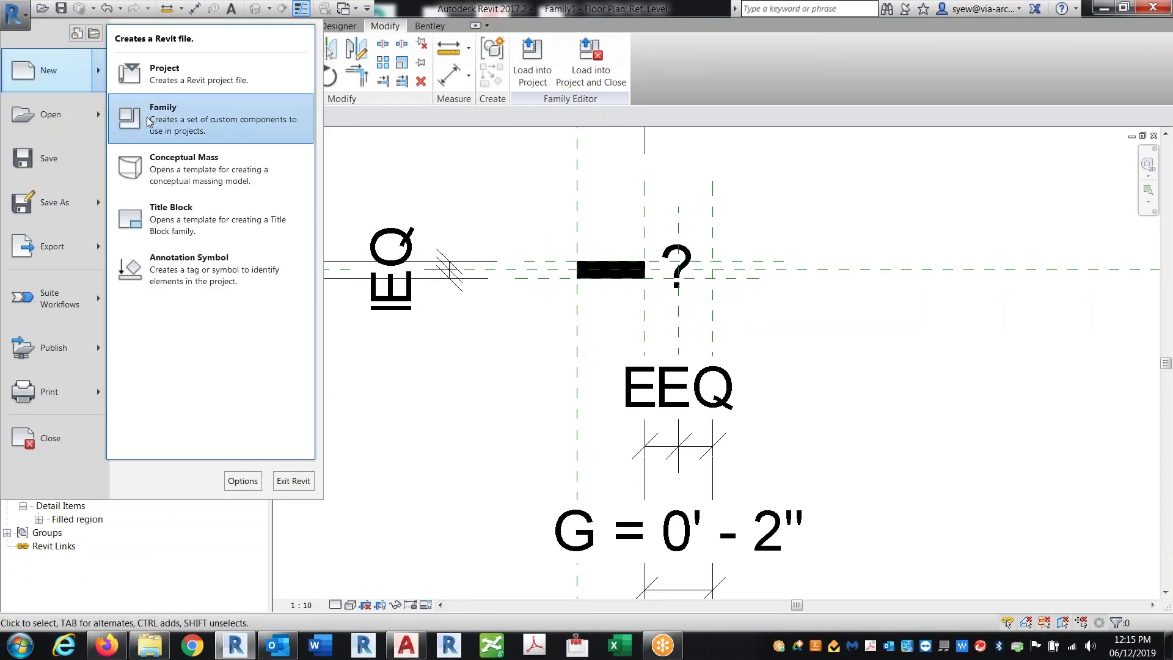
click(607, 304)
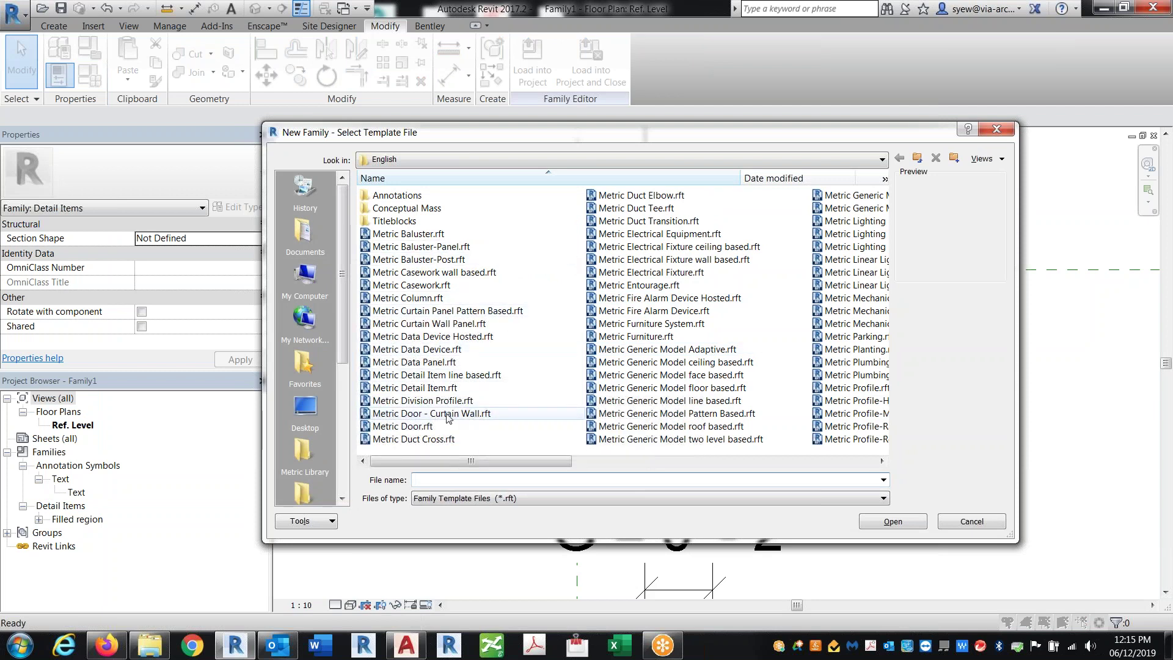
click(457, 375)
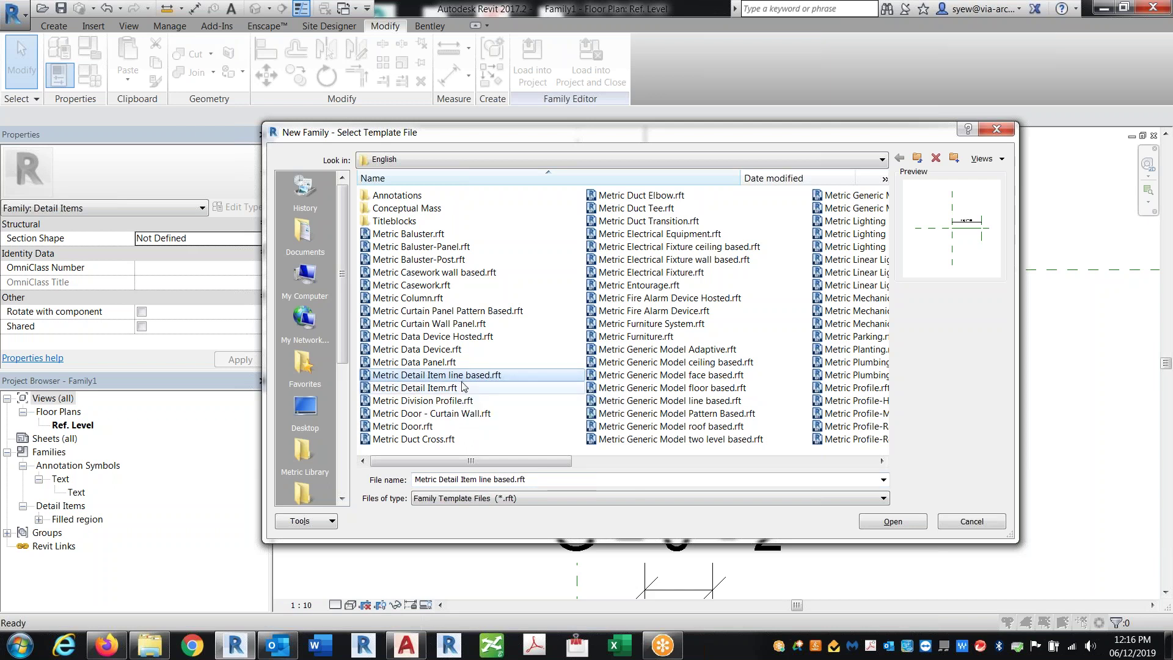
click(903, 524)
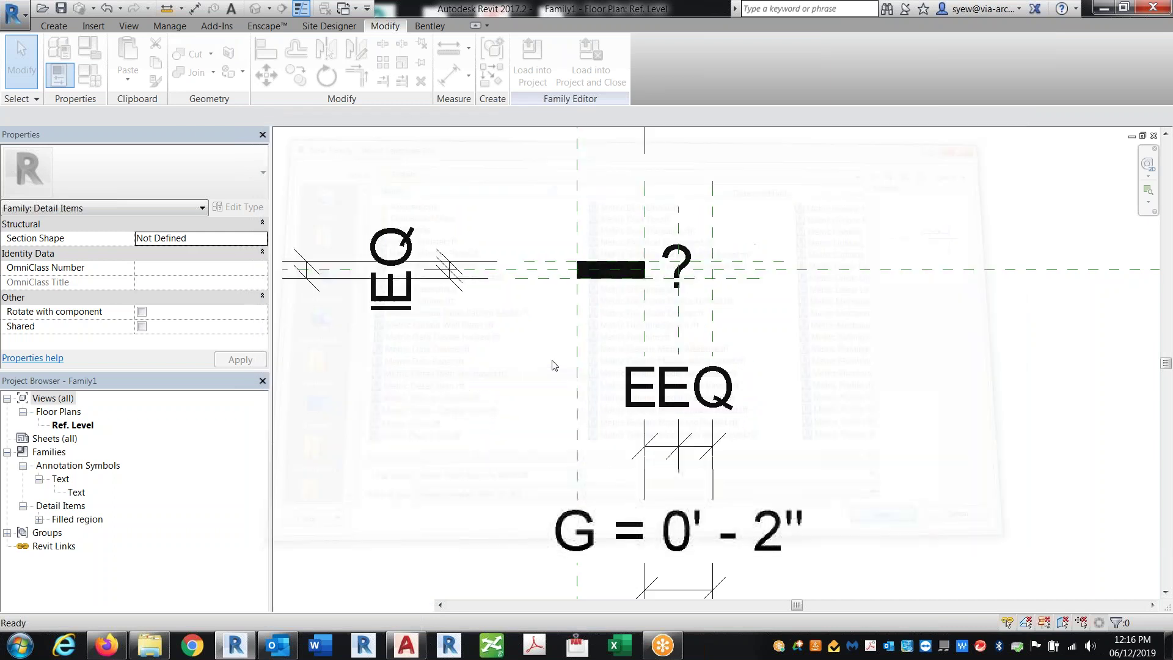
- Load Family1 into Family3 and place one "?" detail below the reference line
scroll(760, 398, up, 4)
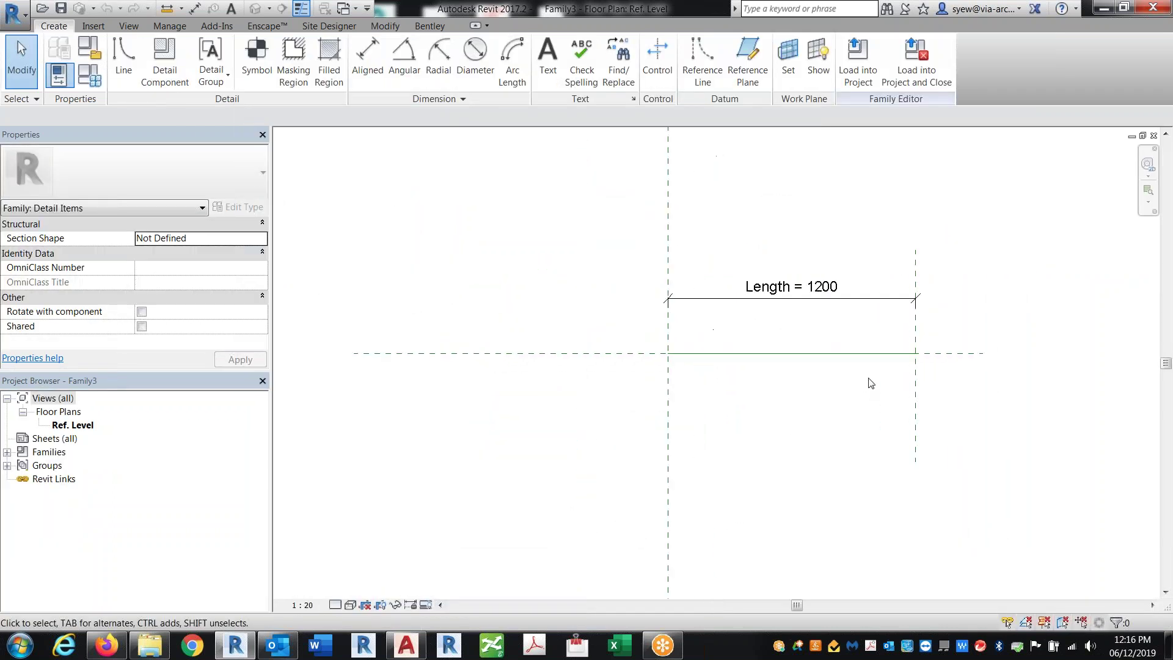
middle_drag(794, 410, 774, 410)
click(345, 9)
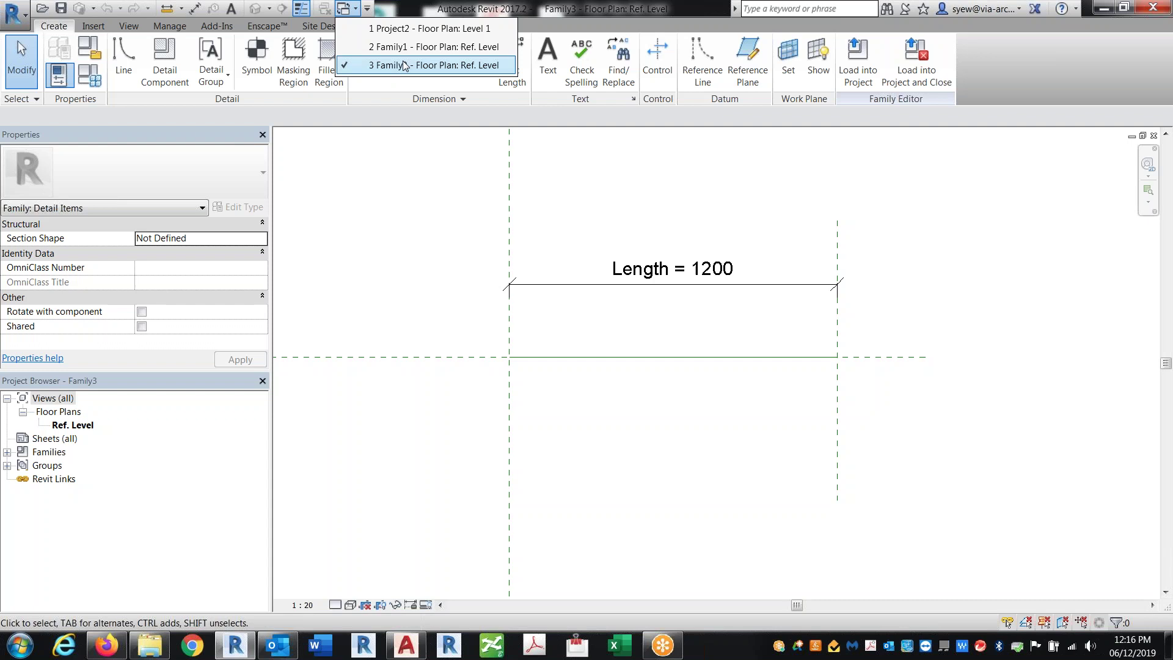
click(403, 51)
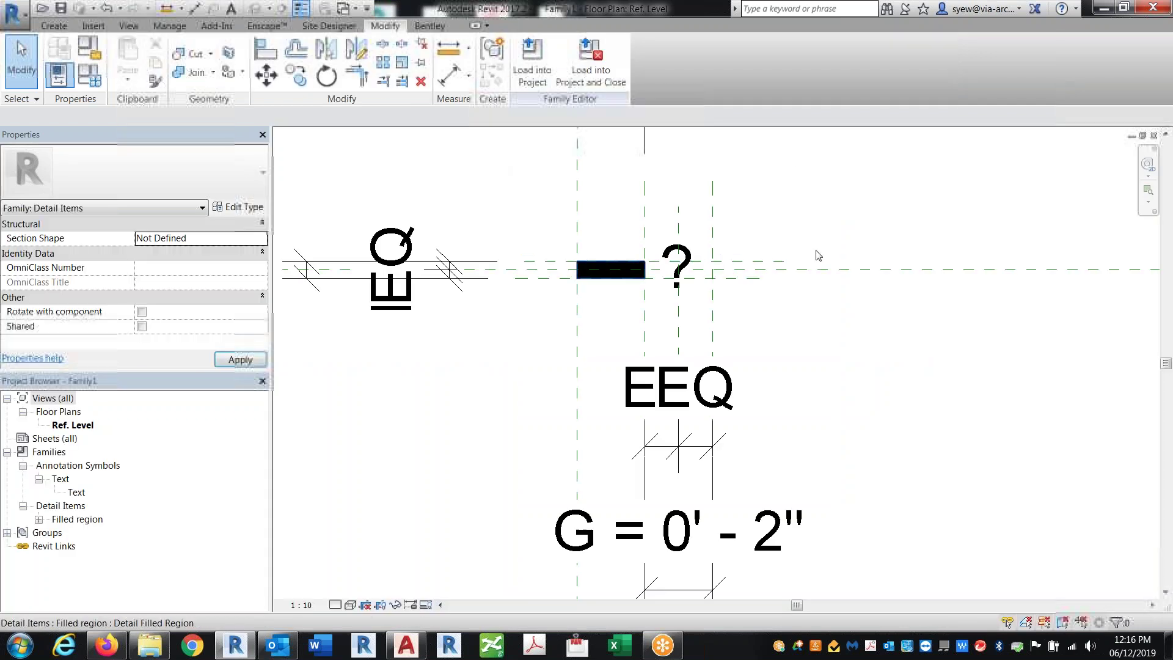
click(531, 61)
click(495, 242)
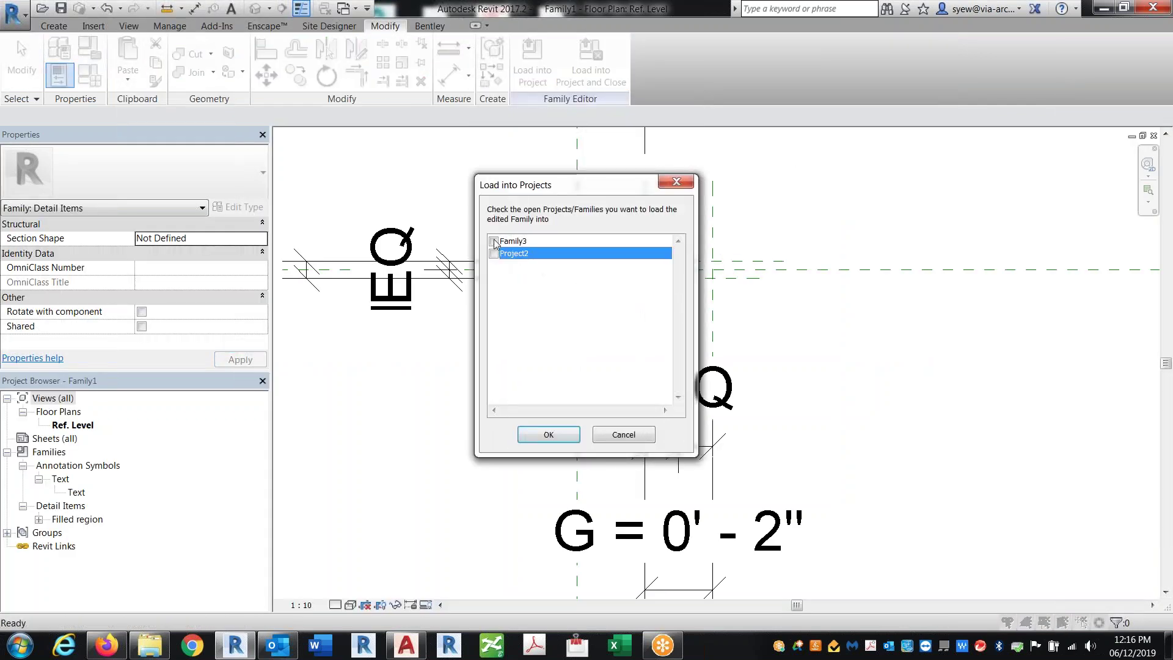
click(526, 433)
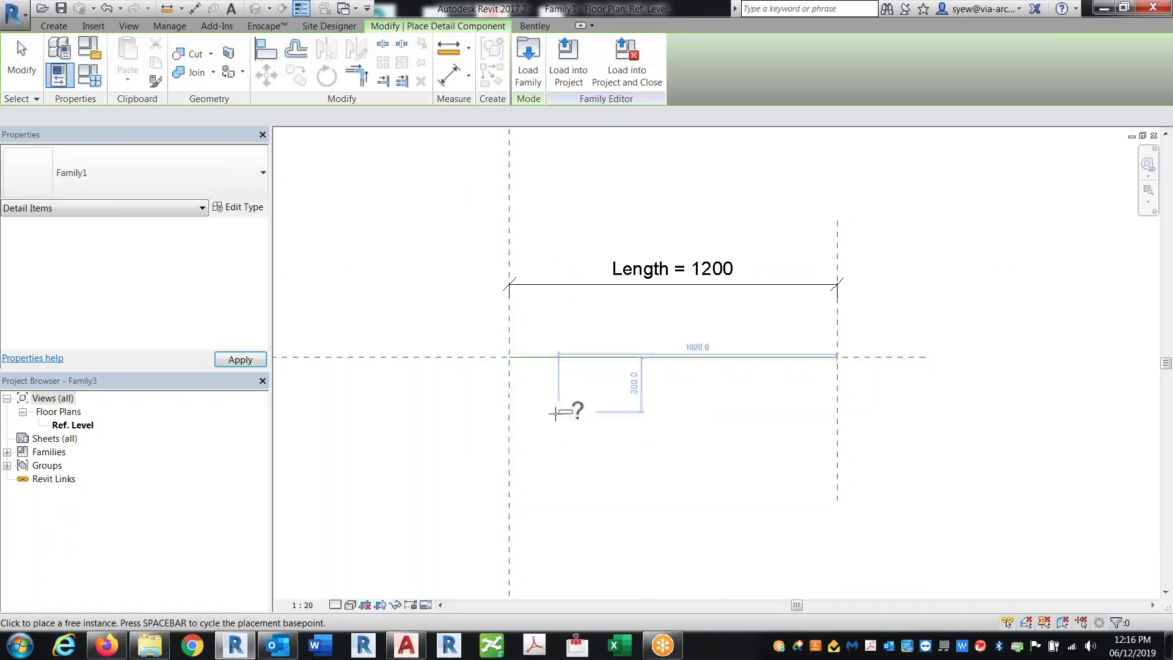
key(Escape)
- Associate the placed detail's Model type parameter with the family parameter Model
click(566, 410)
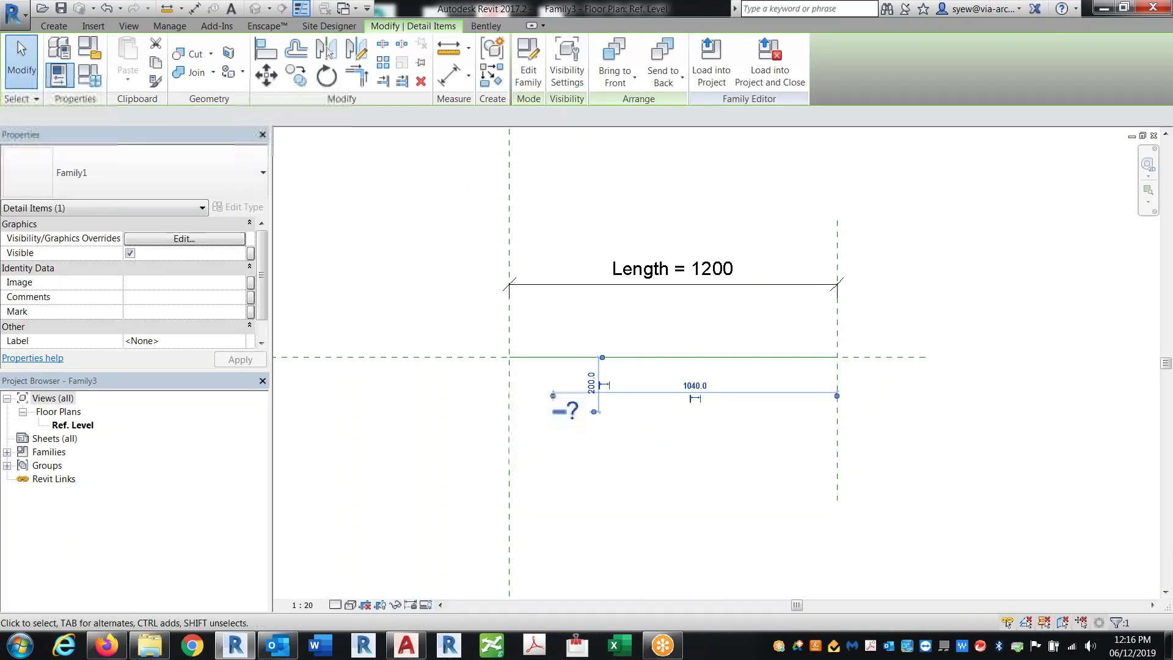
click(253, 210)
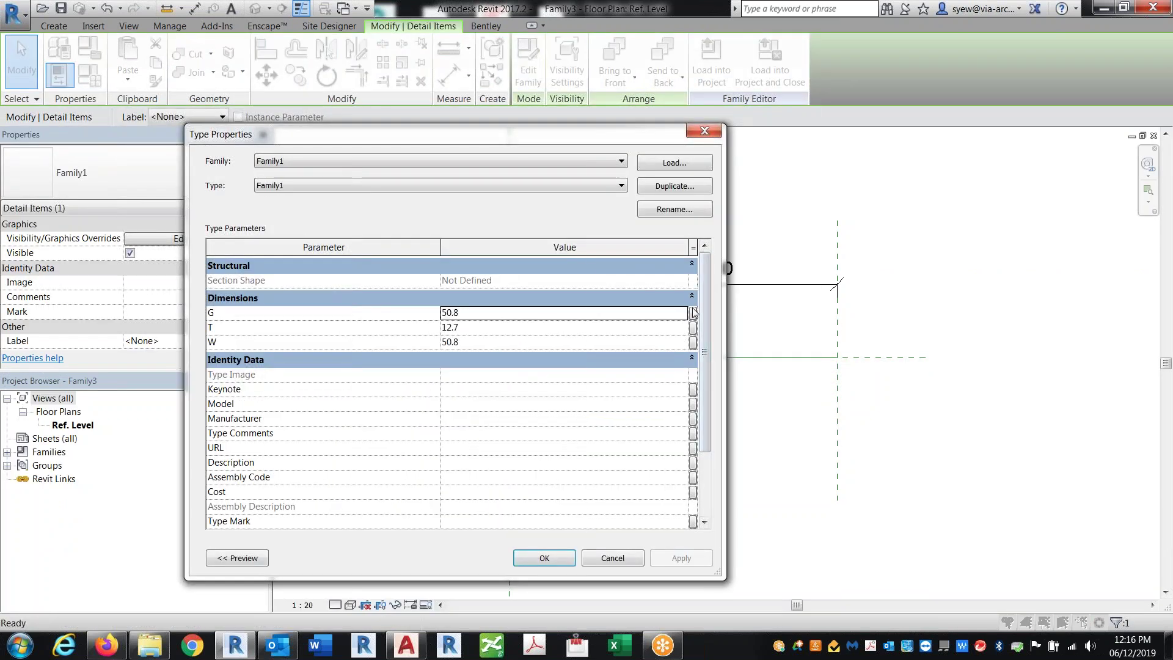
scroll(699, 372, down, 2)
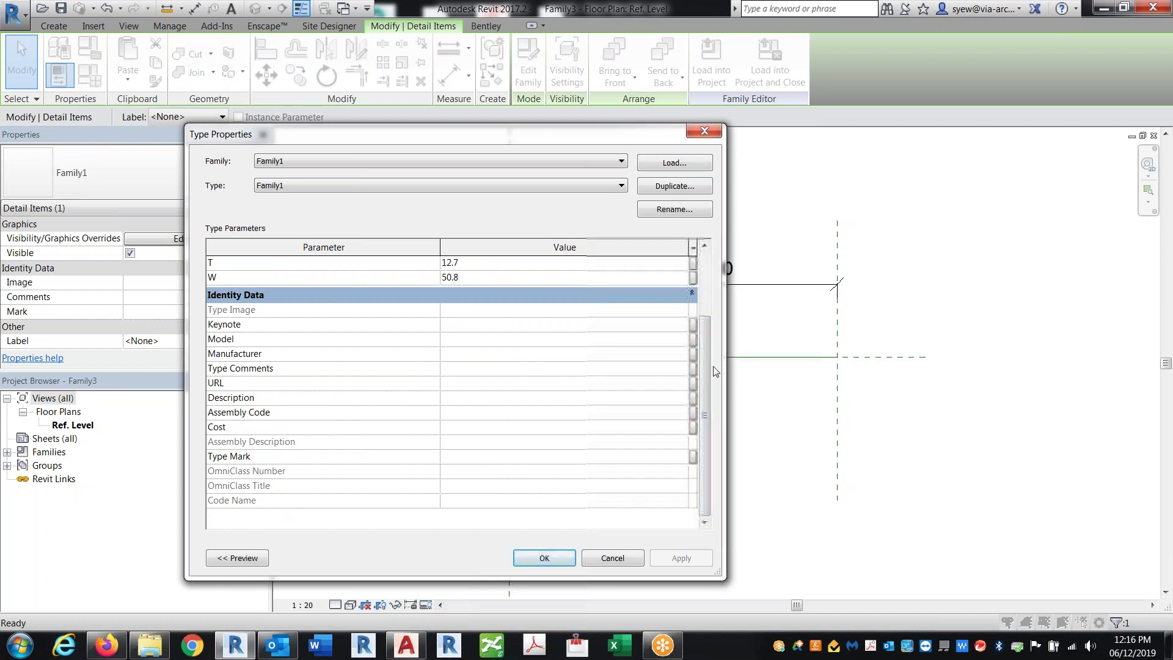
click(693, 340)
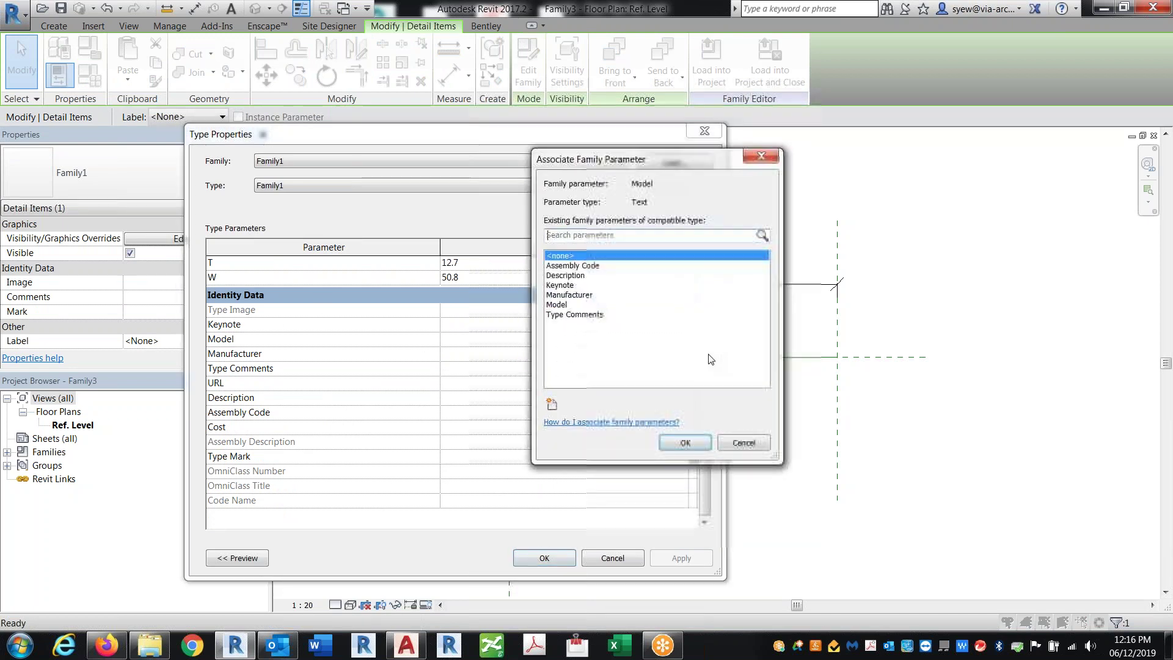
click(557, 305)
click(691, 443)
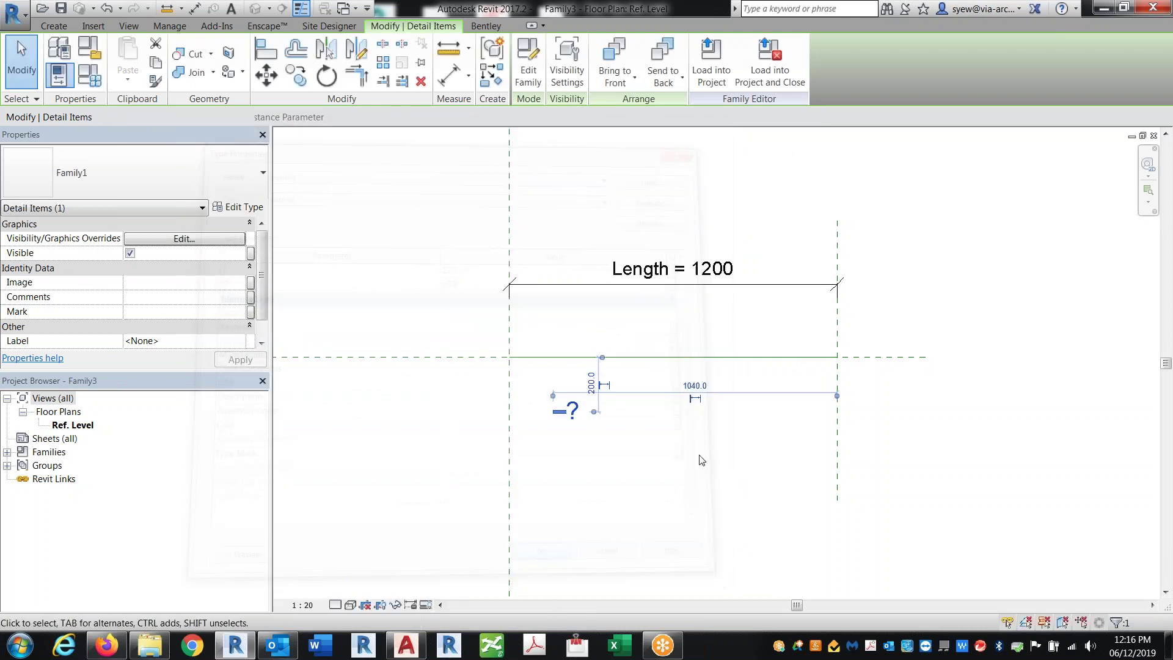
click(553, 557)
click(489, 428)
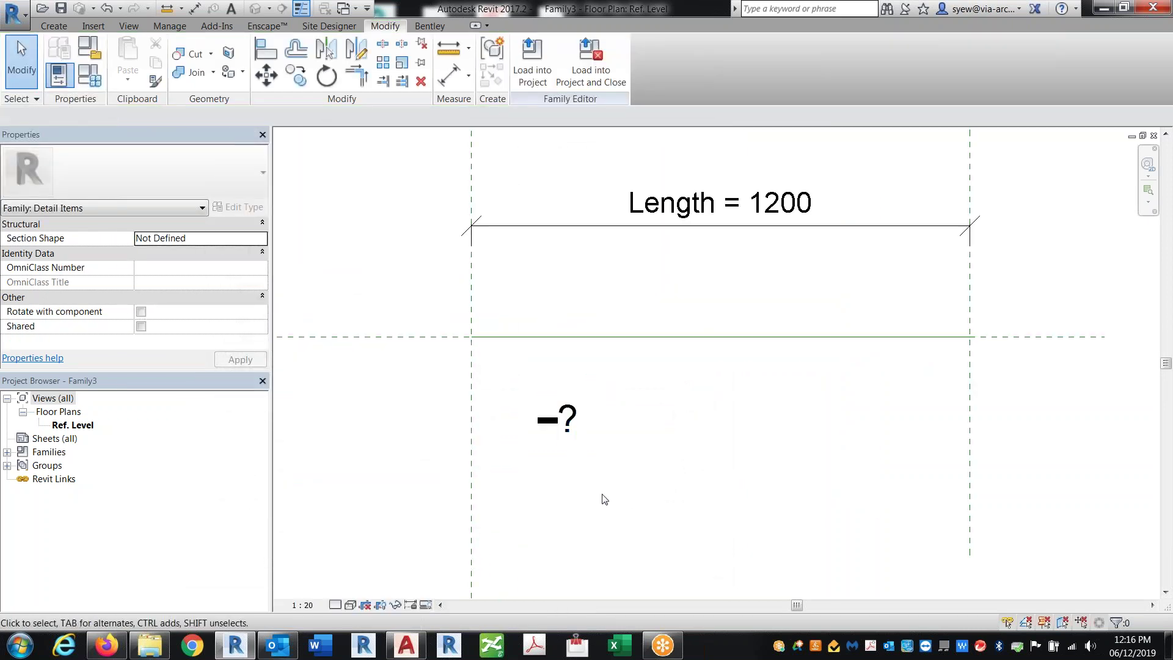
- Align the "?" detail item to the horizontal reference line and left reference plane
key(a)
key(l)
click(435, 336)
click(611, 428)
click(471, 385)
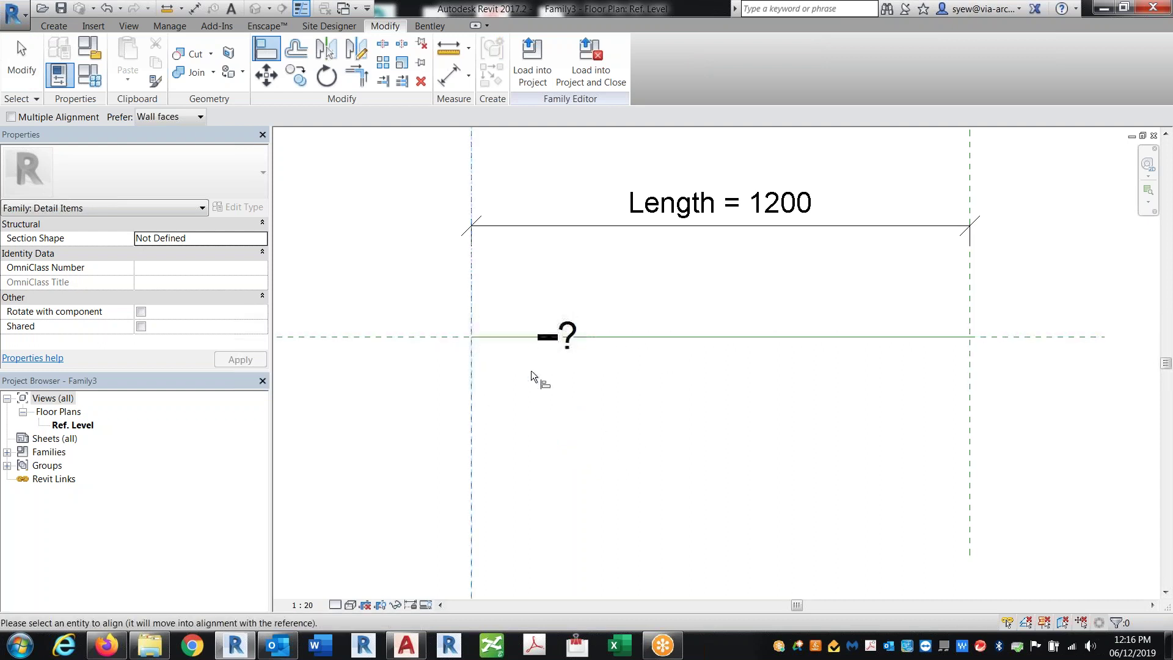
click(541, 349)
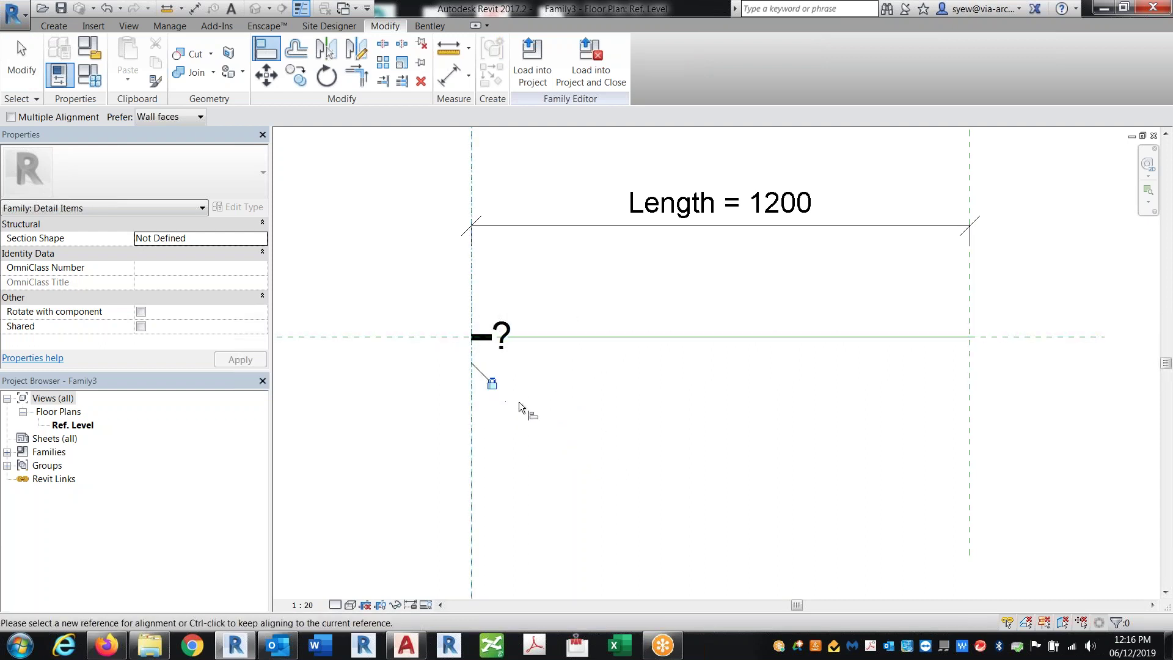
key(Escape)
click(482, 336)
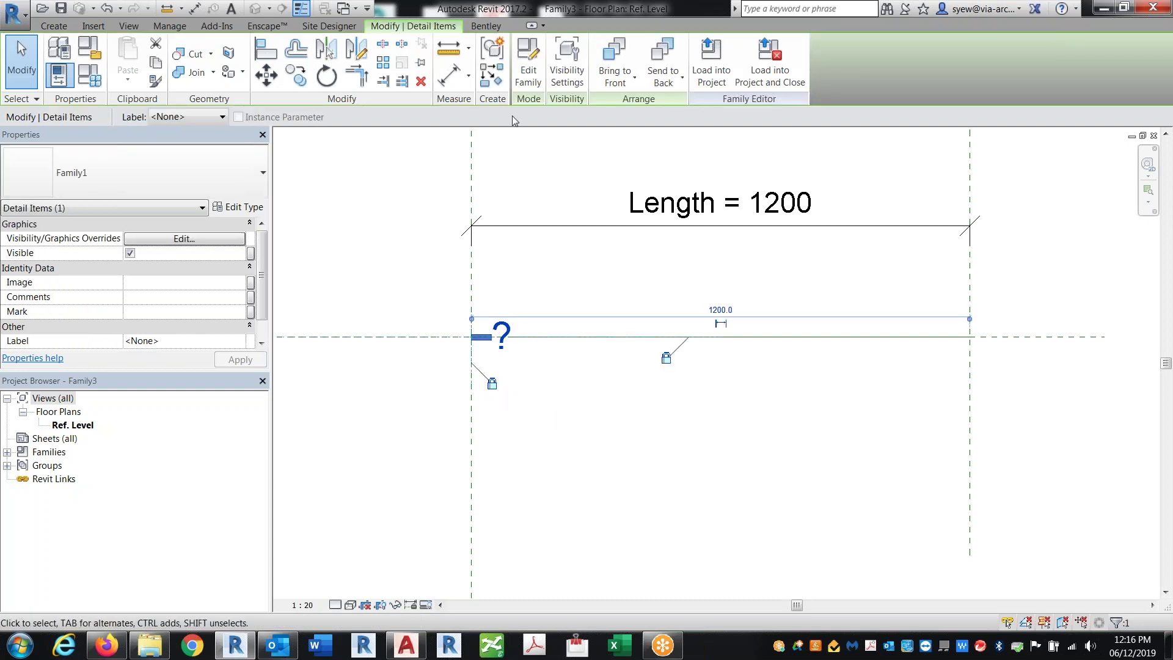
- Array the "?" detail into 2 copies using Move To: Last, ending at the right reference plane
click(384, 68)
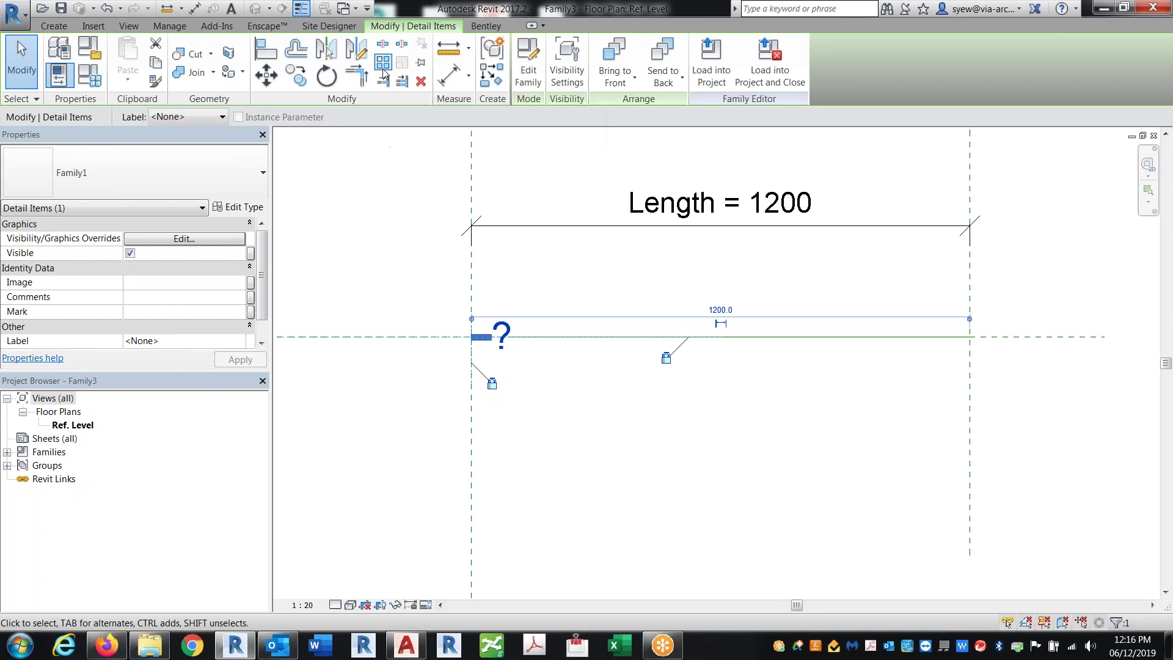
click(507, 337)
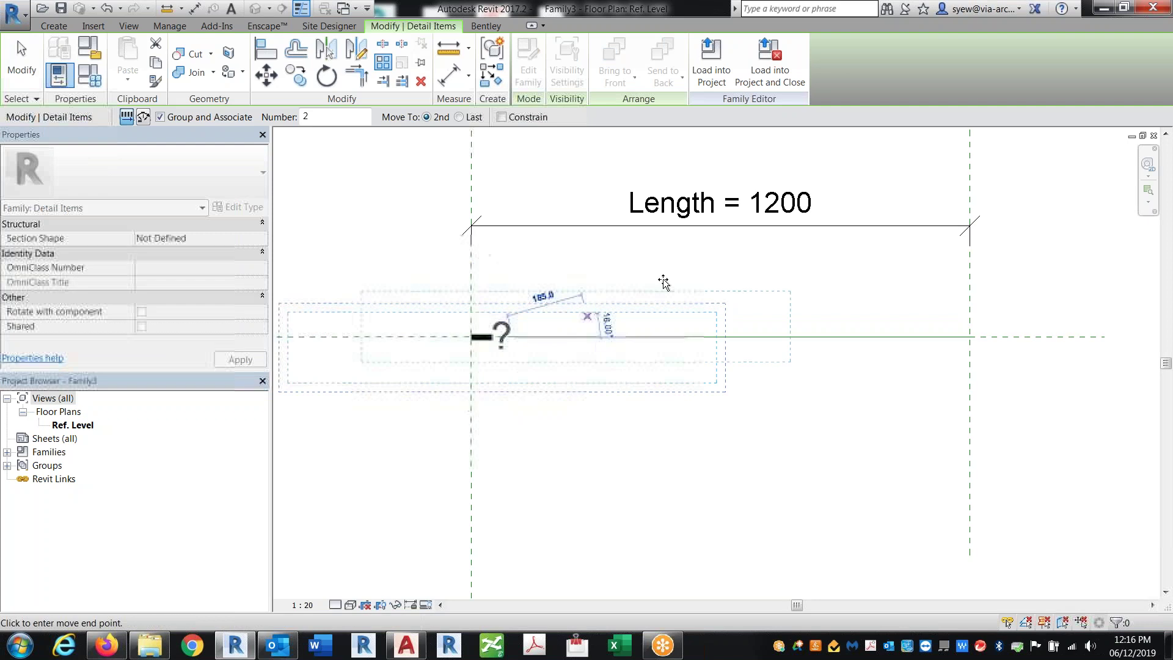
click(463, 118)
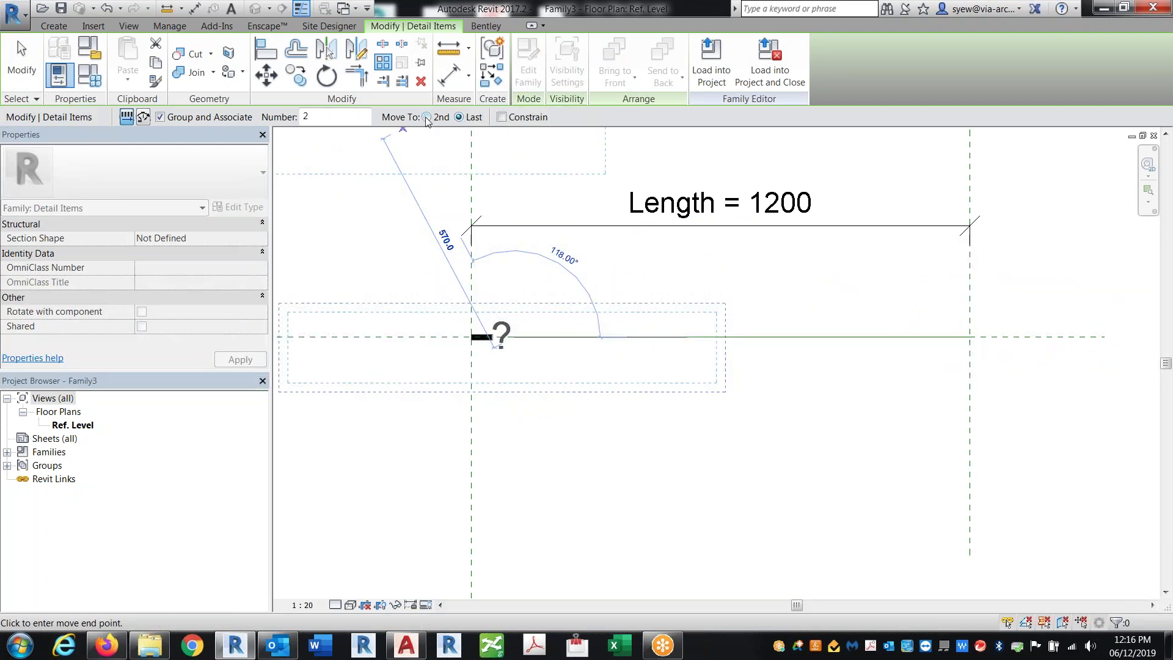
click(459, 118)
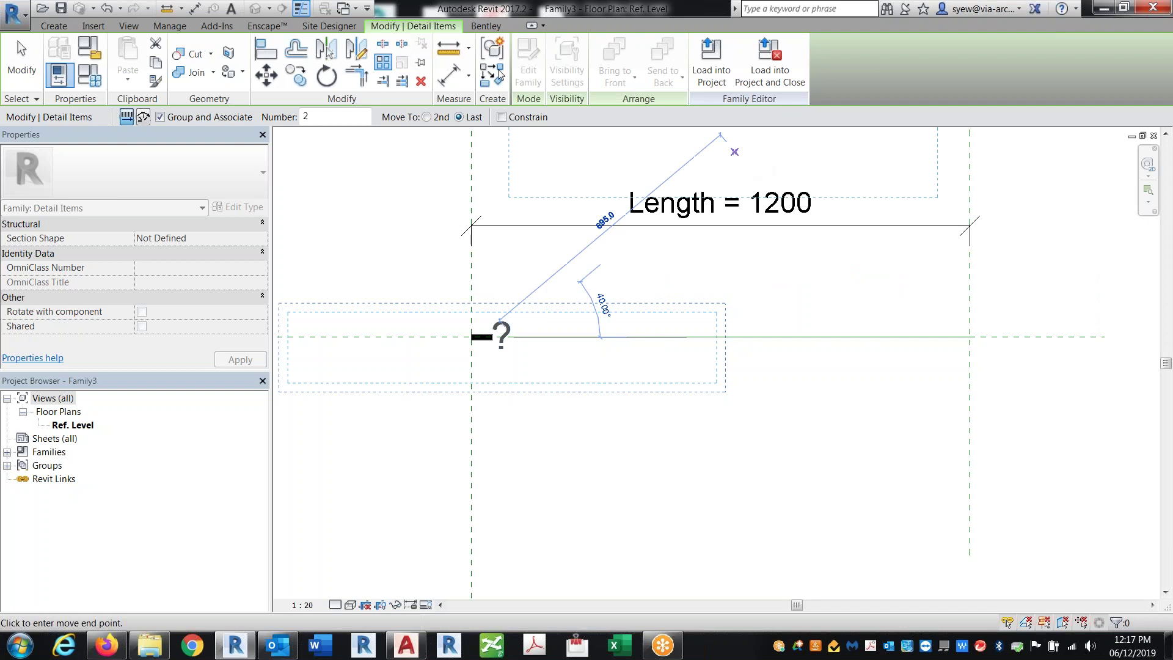
click(427, 118)
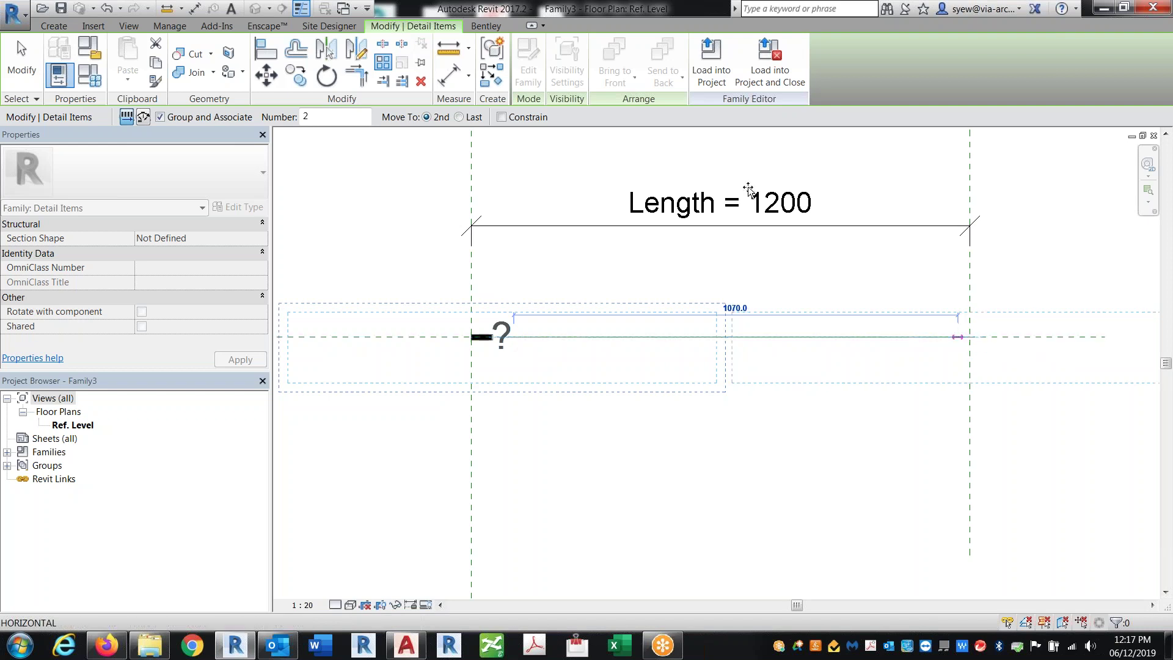
click(458, 116)
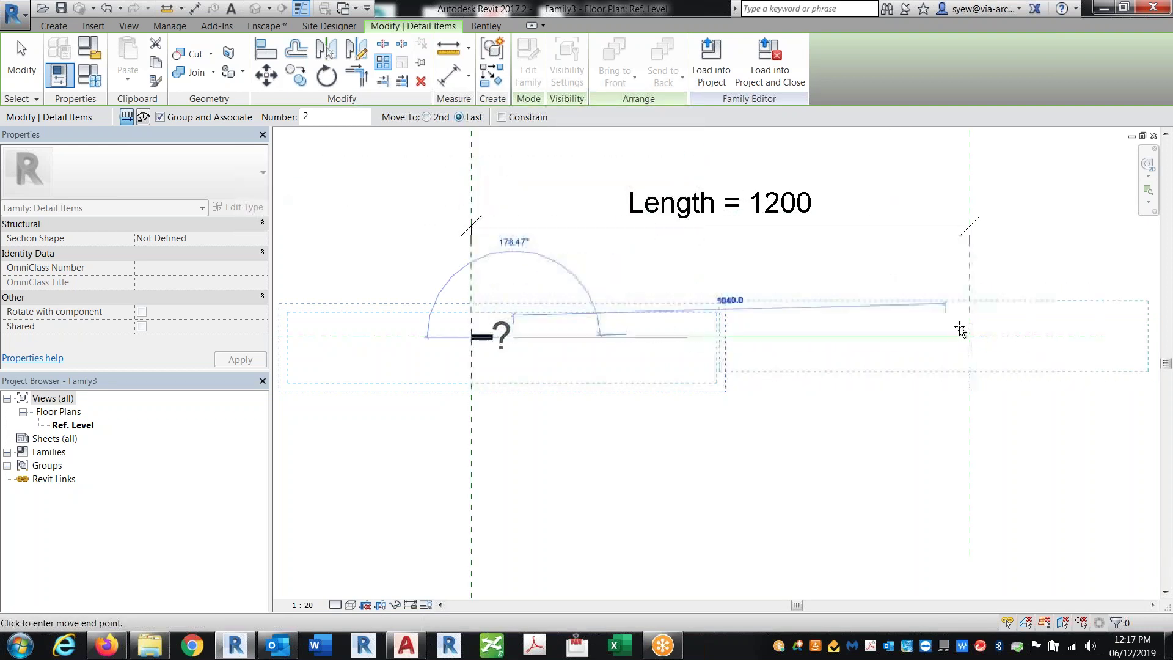
click(970, 336)
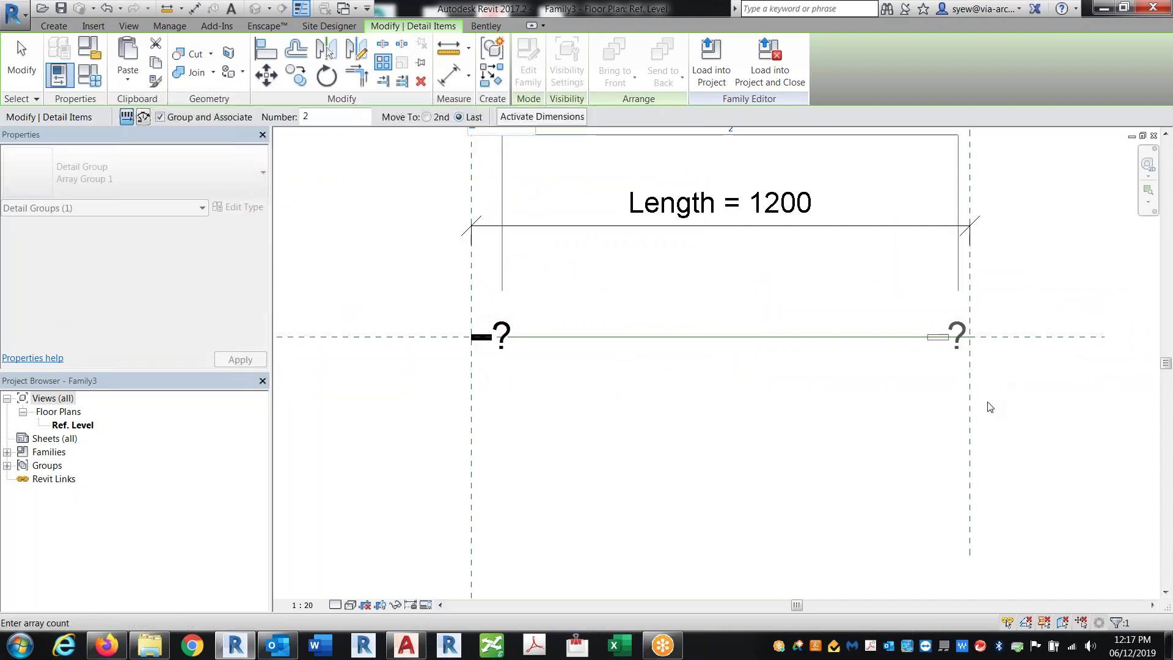
middle_drag(749, 445, 567, 463)
click(730, 135)
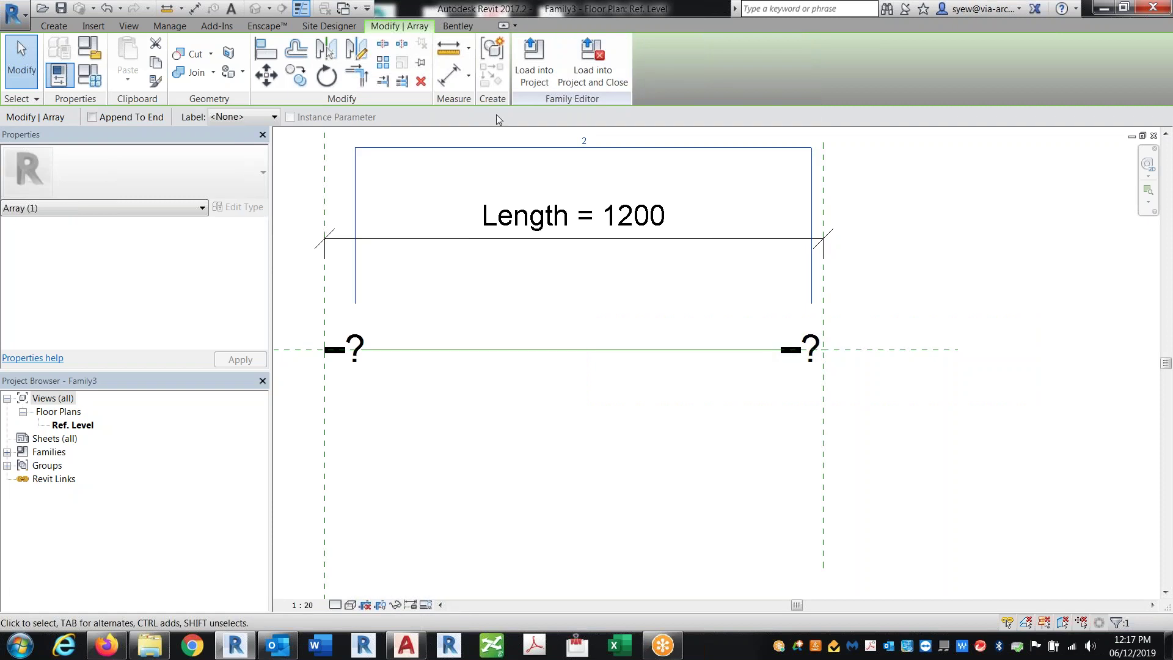
- Label the array count with a new integer instance parameter named Number of Lines
click(241, 117)
click(256, 145)
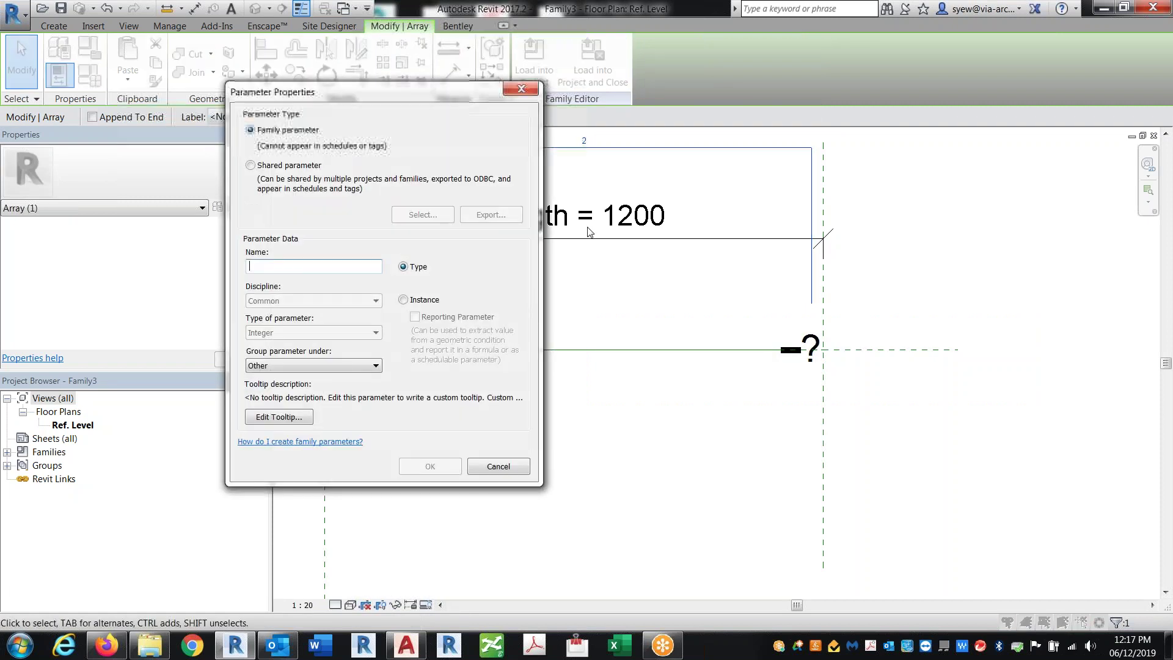
click(403, 299)
click(296, 265)
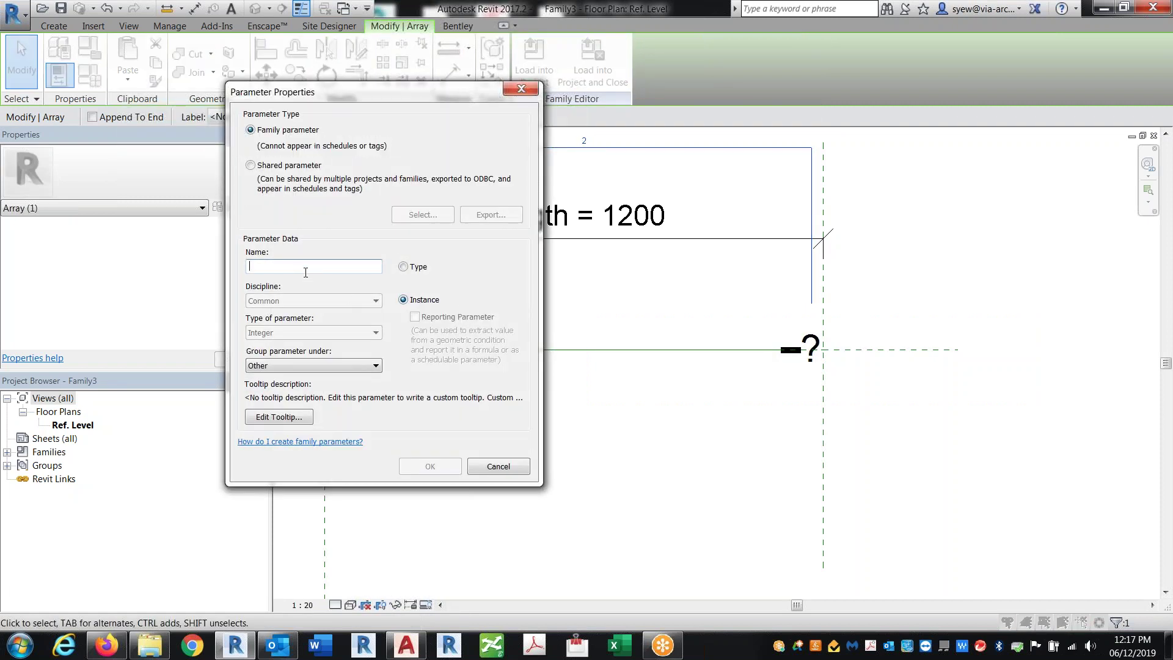
text(Deta)
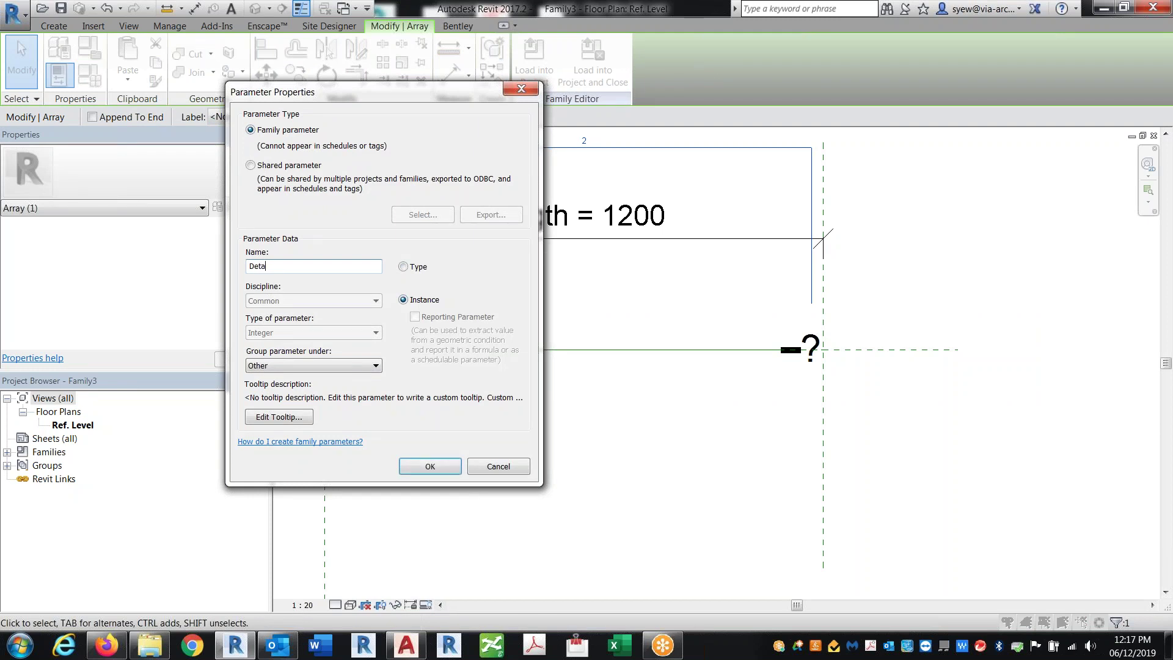
key(BackSpace)
text(Number of Lines)
click(430, 466)
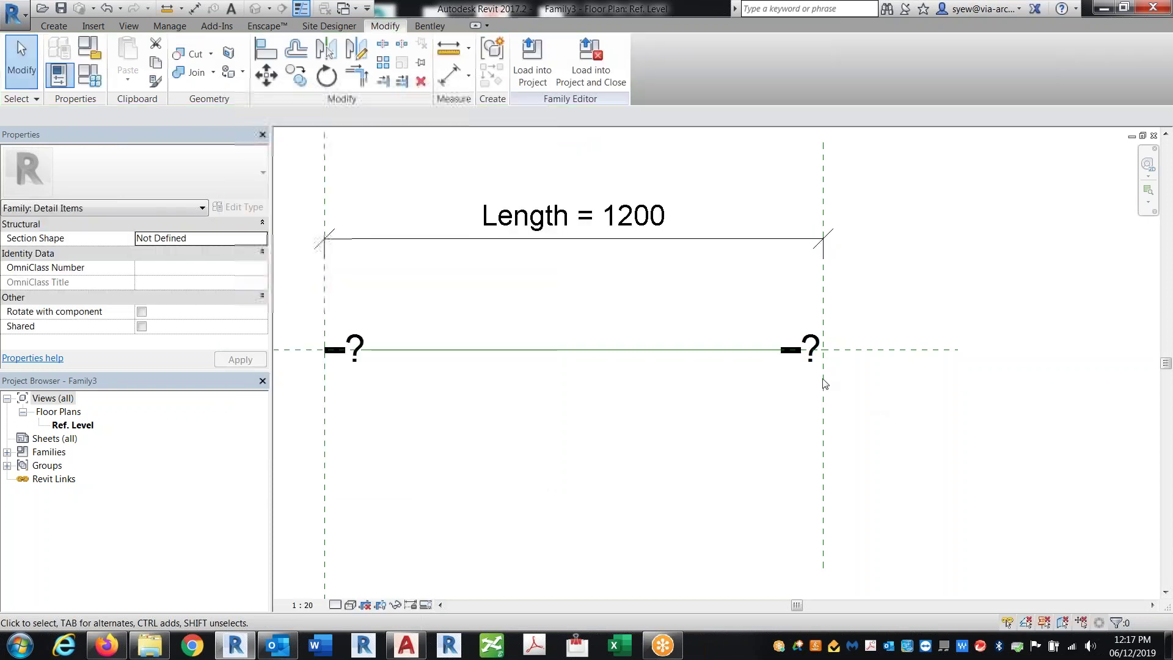
click(814, 358)
click(844, 413)
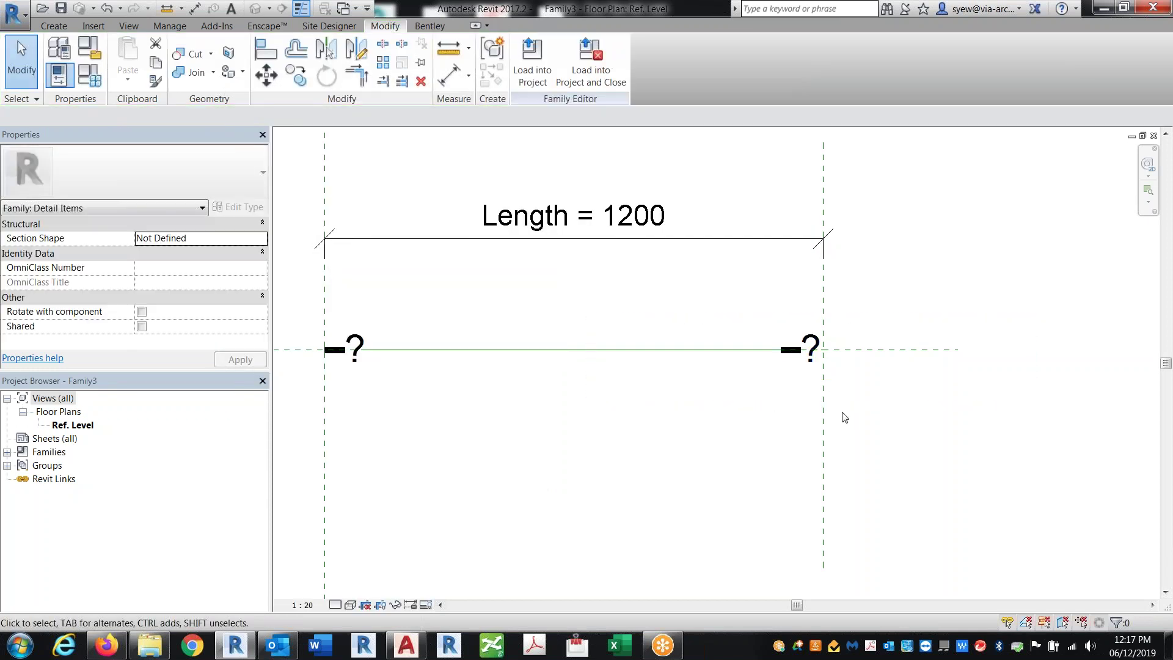
- Align and lock the arrayed line to the horizontal reference plane and its right end to the right reference plane
key(l)
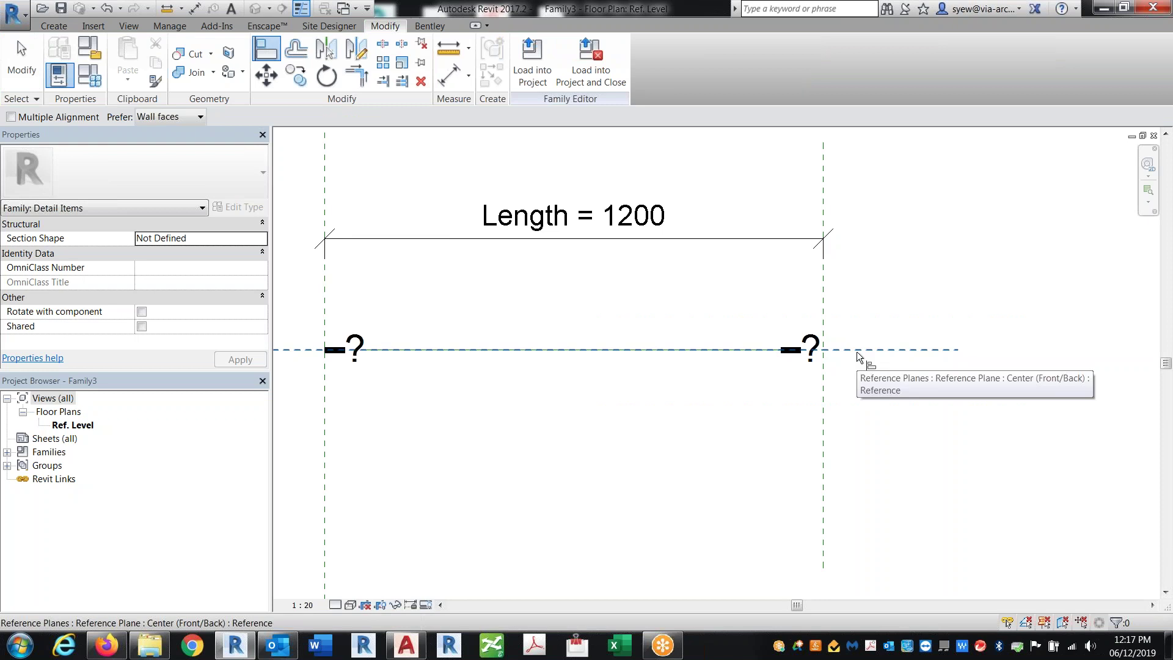
click(857, 352)
click(808, 349)
click(825, 395)
click(826, 366)
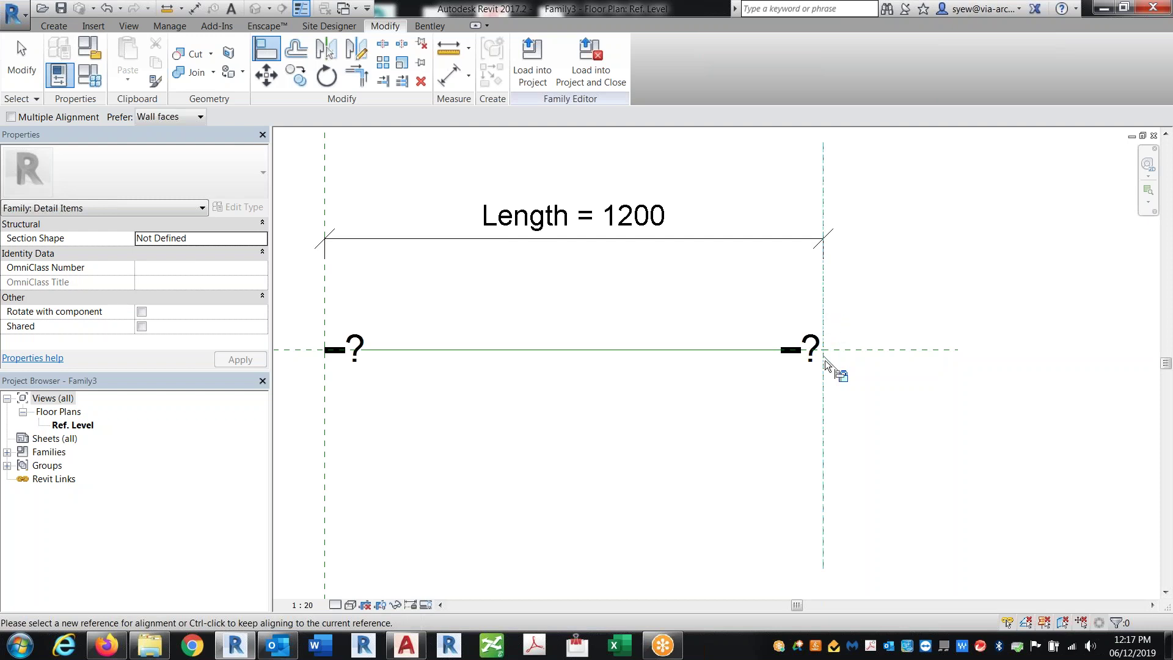
key(Escape)
key(Escape)
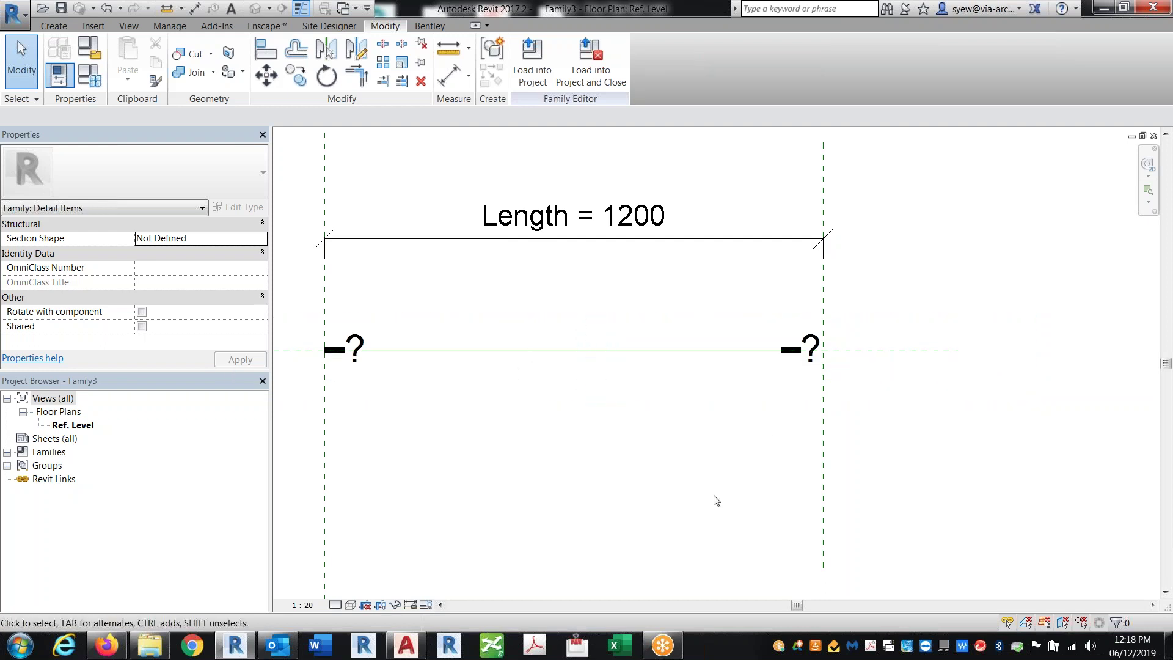
middle_drag(607, 437, 632, 473)
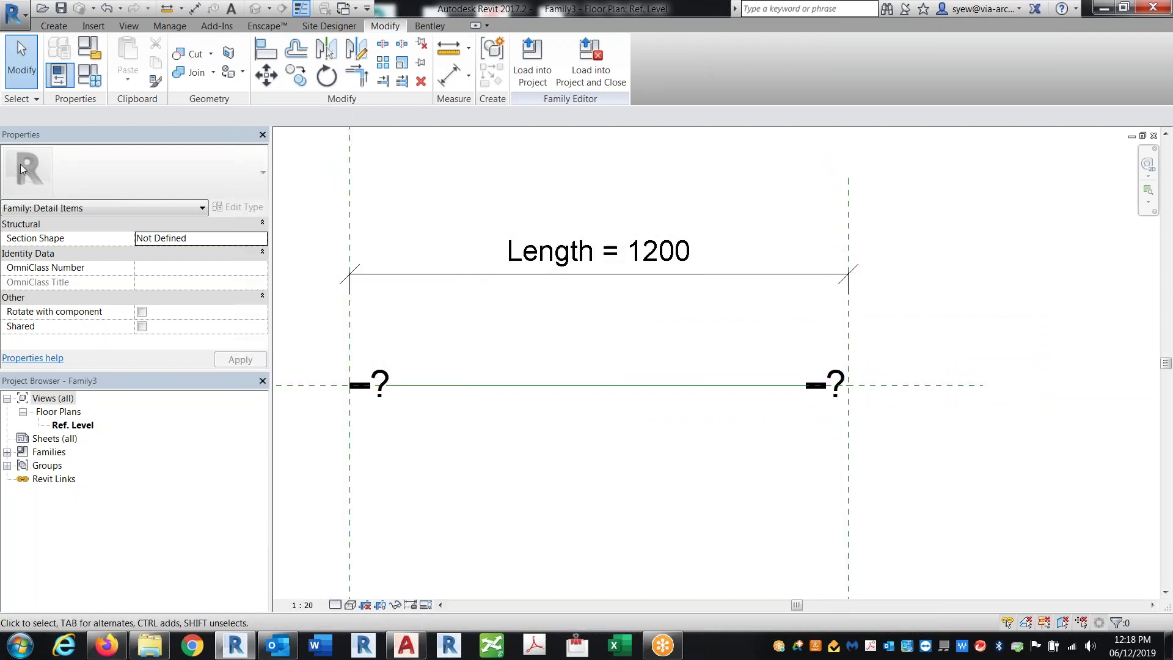
- Add a type parameter named Gap with value 101.6 in Family Types
click(89, 85)
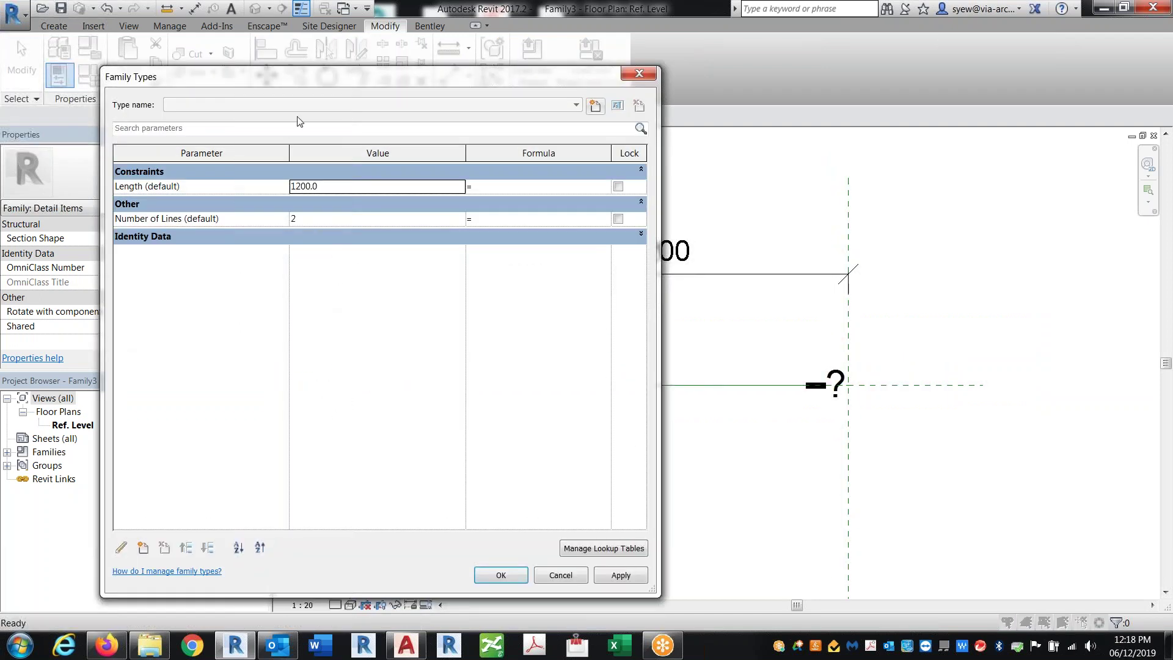
drag(315, 78, 492, 78)
click(320, 548)
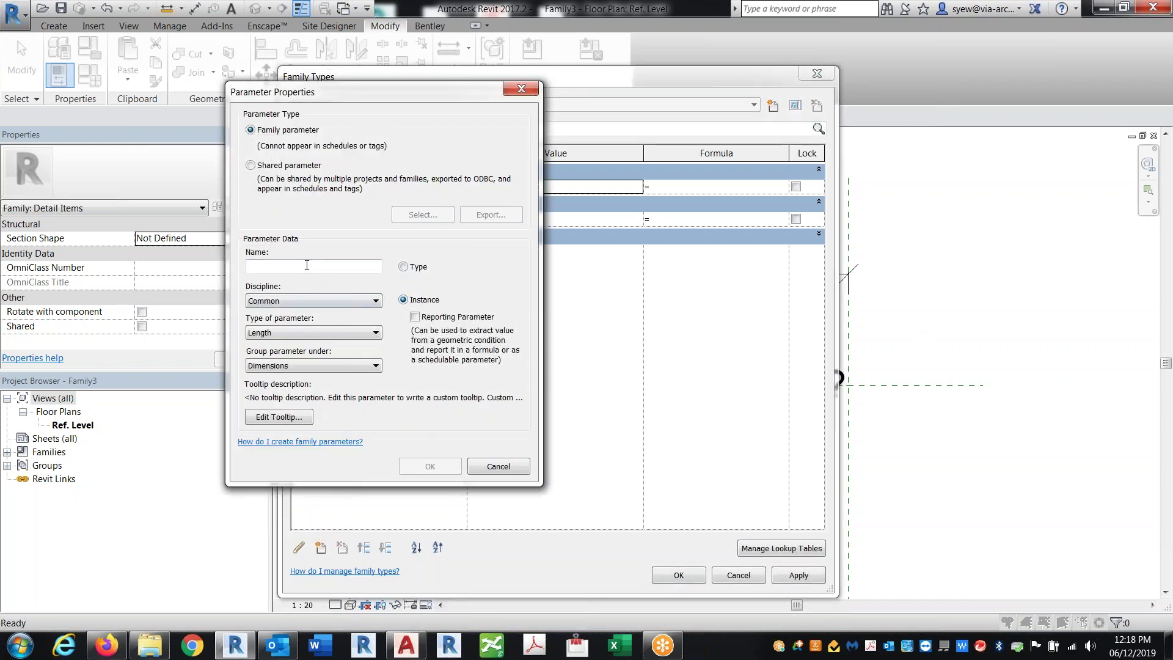
click(403, 266)
click(292, 265)
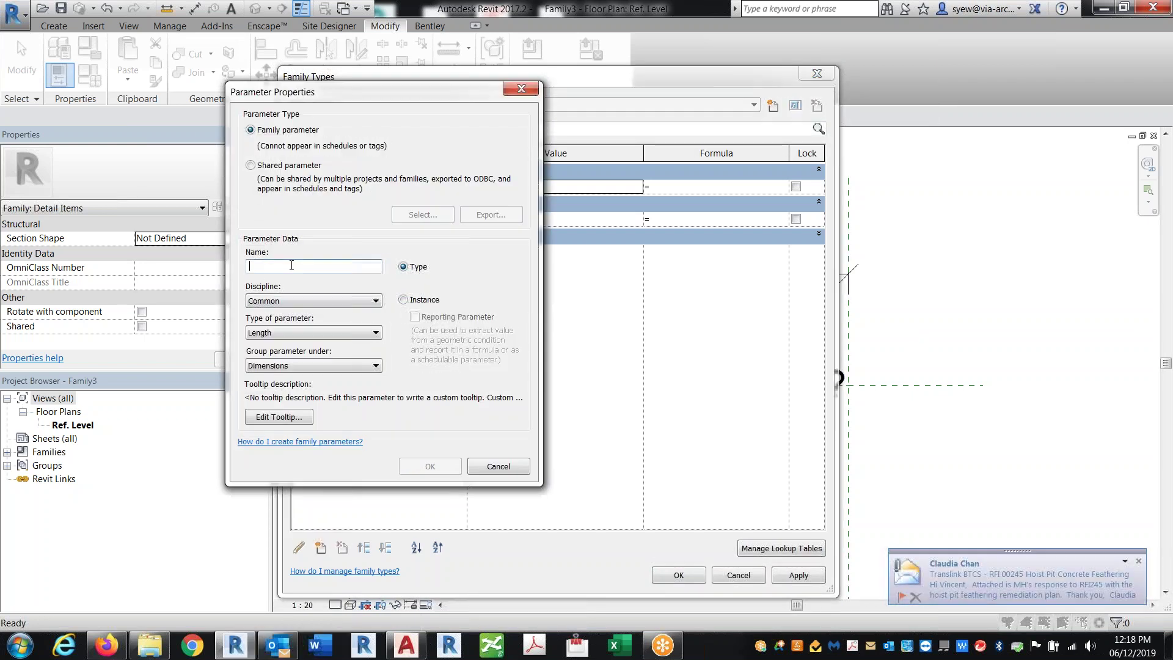
text(Gap)
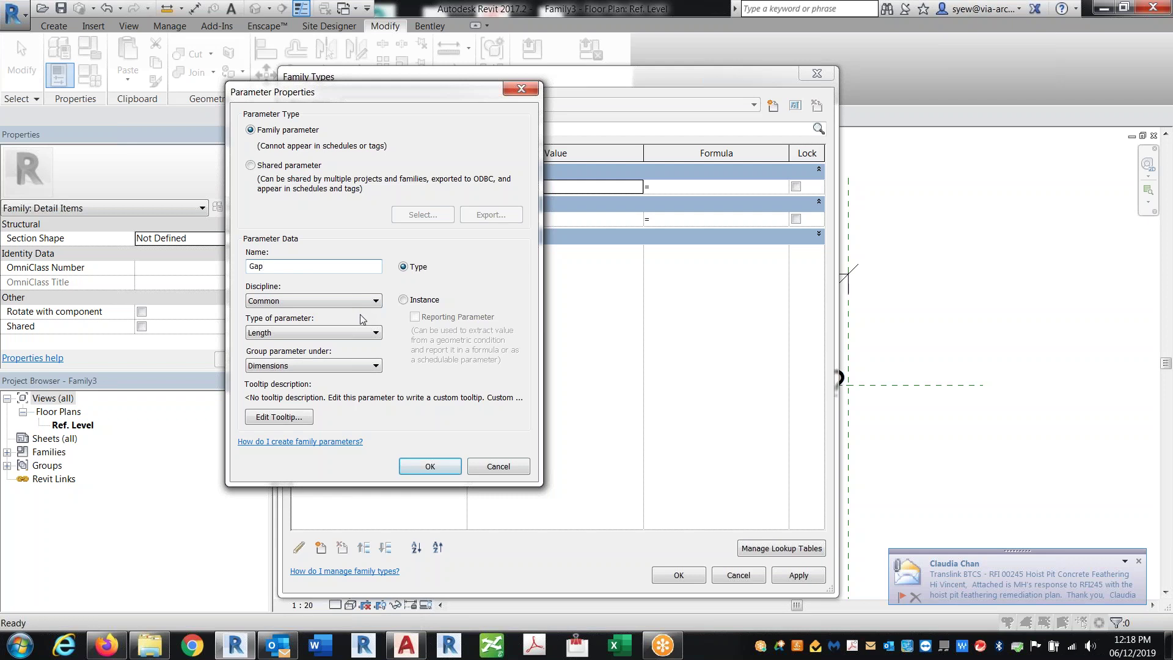
click(444, 461)
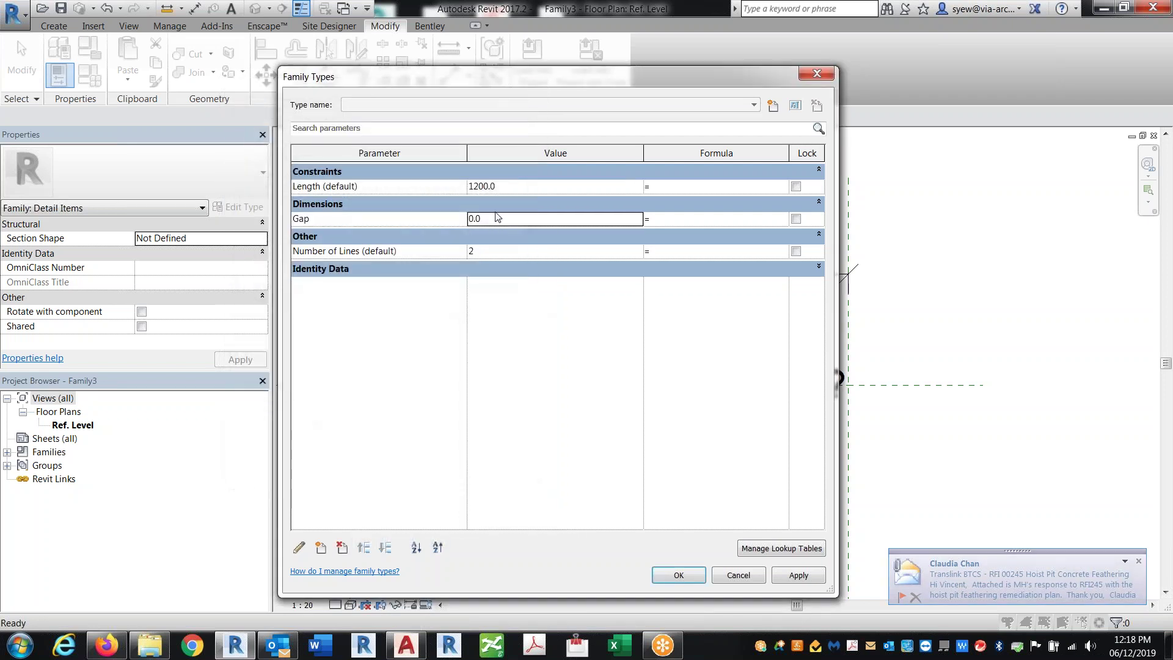
text(101.6)
key(Tab)
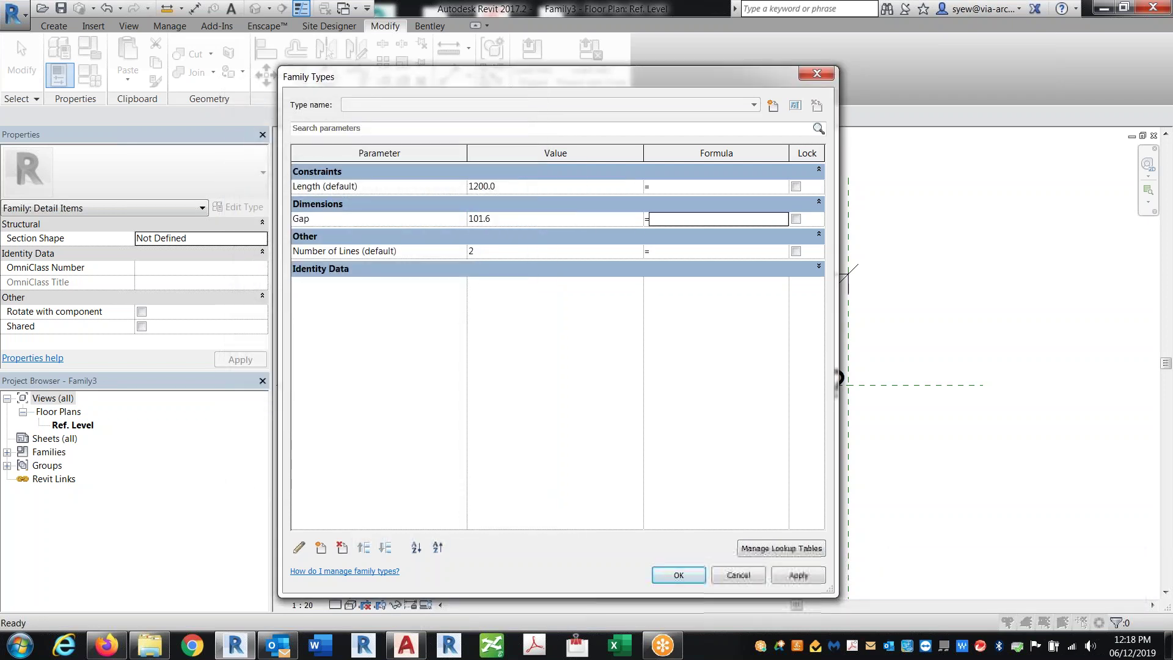
- Set Number of Lines to the formula Length / Gap and load the family into Project2
click(680, 249)
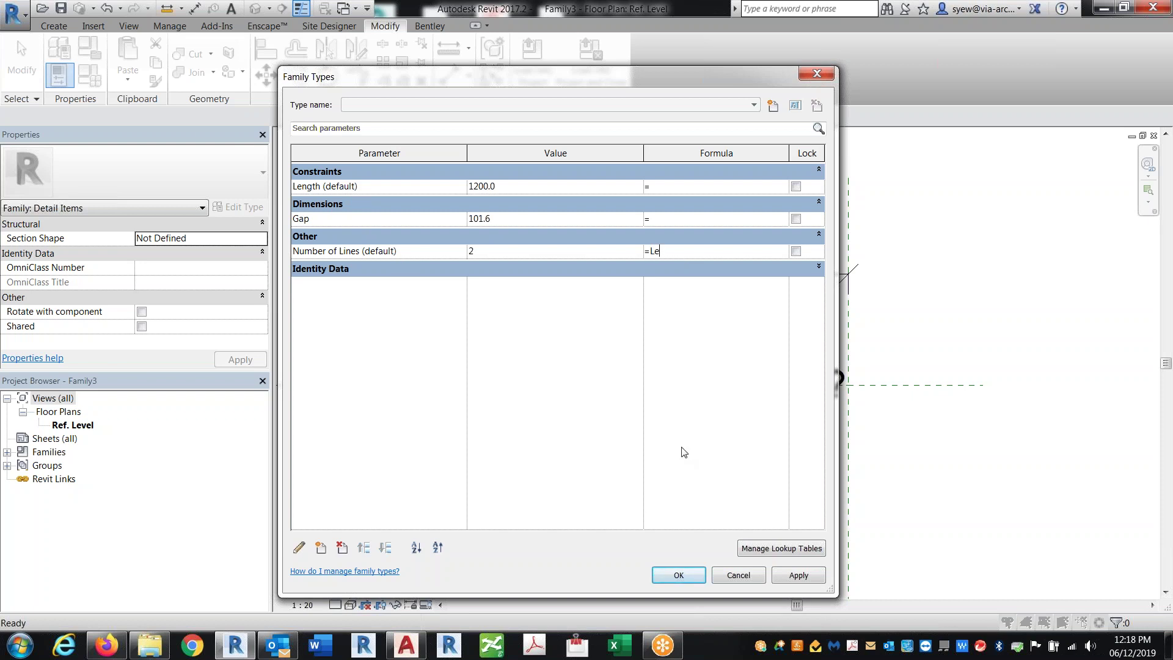
text(Gap)
key(Tab)
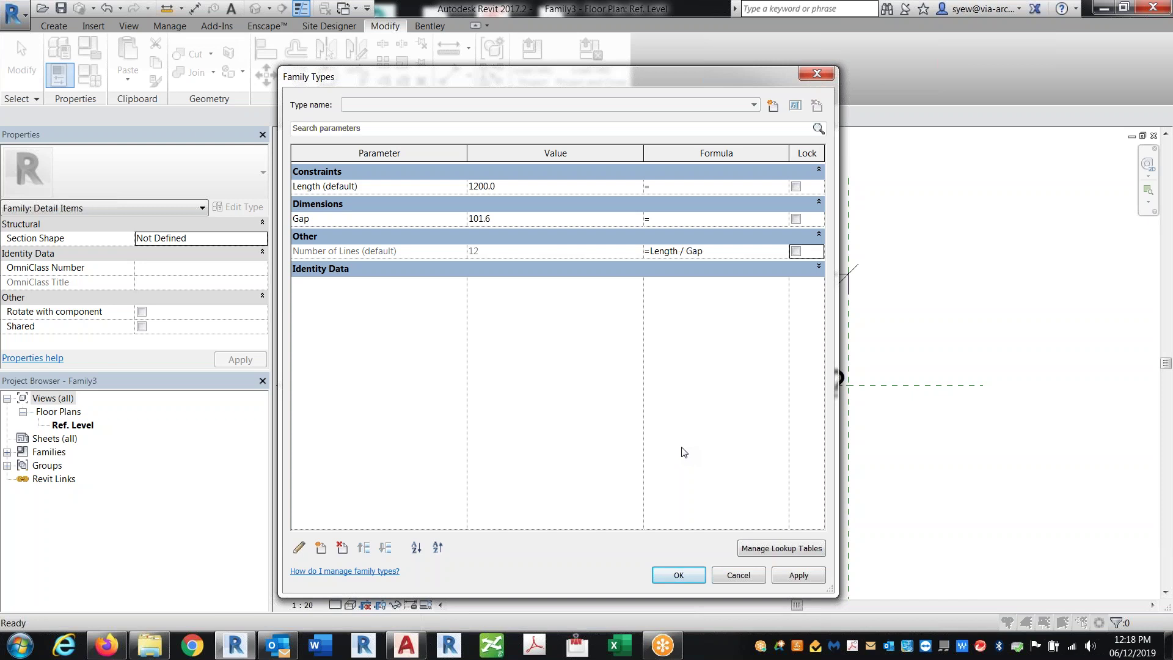
click(661, 569)
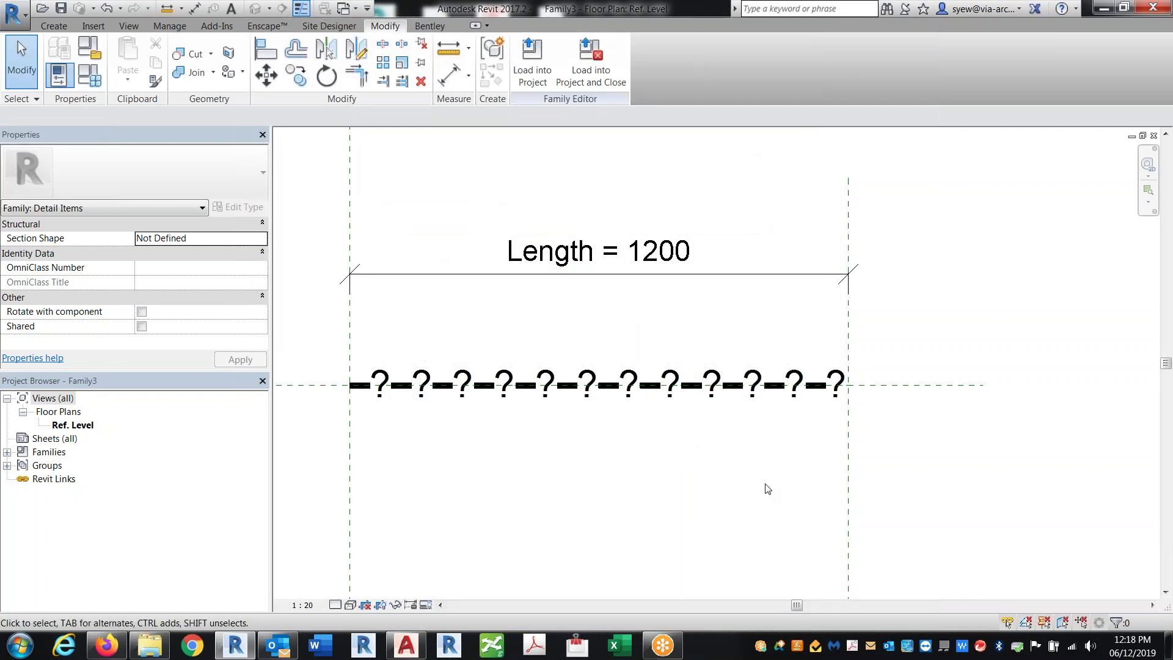
click(541, 63)
click(494, 253)
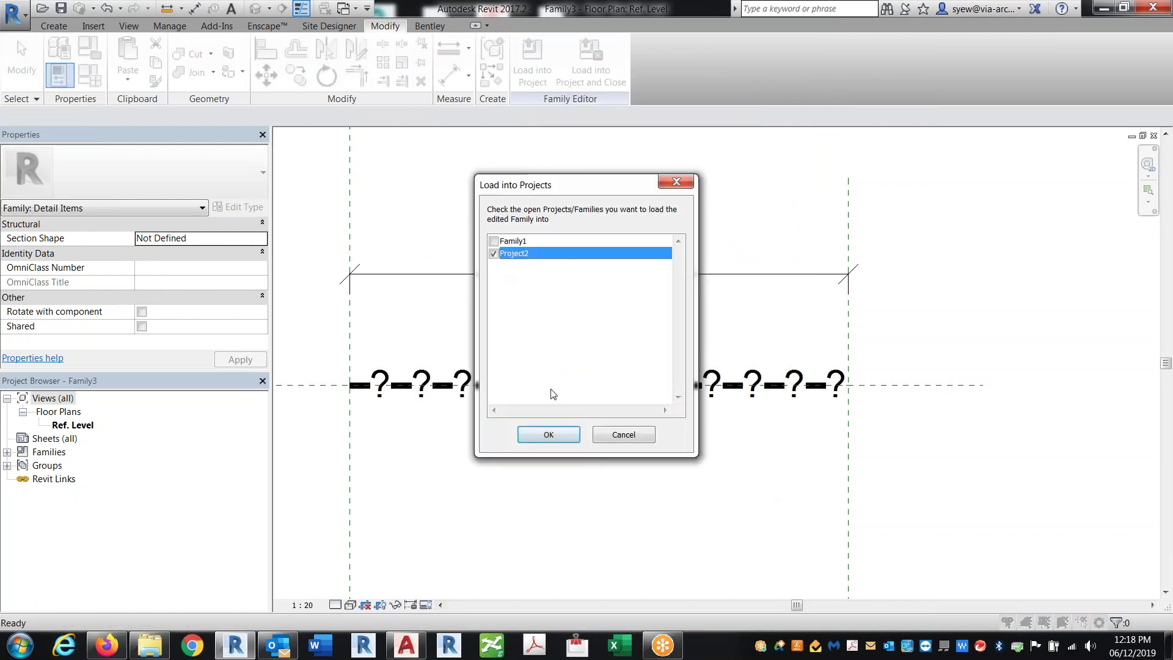
- Confirm loading into Project2 and place the Family3 detail line in the Level 1 plan
click(549, 435)
scroll(572, 367, down, 2)
click(468, 320)
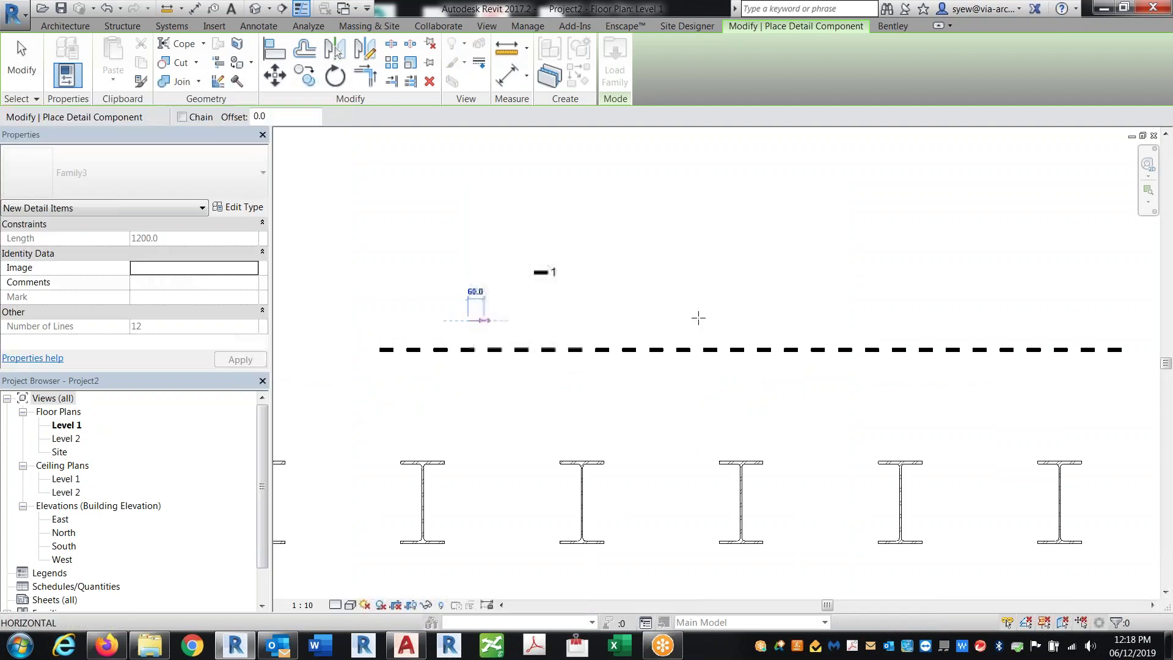
click(801, 322)
key(Escape)
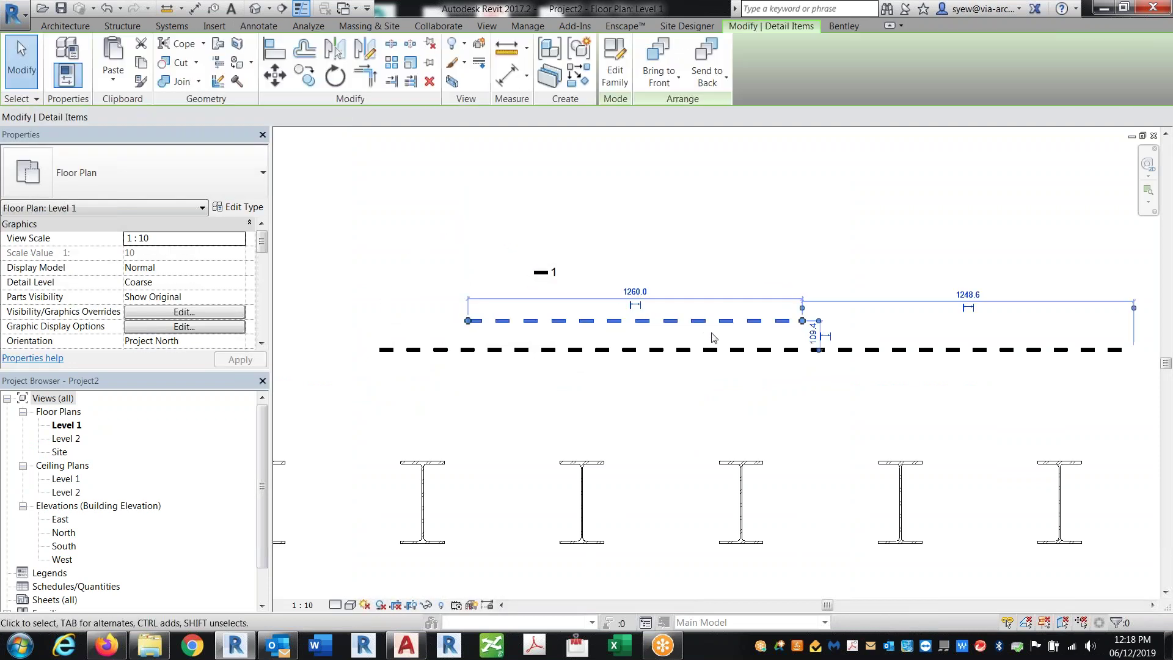
- Set the detail component type's Model value to 1
click(216, 207)
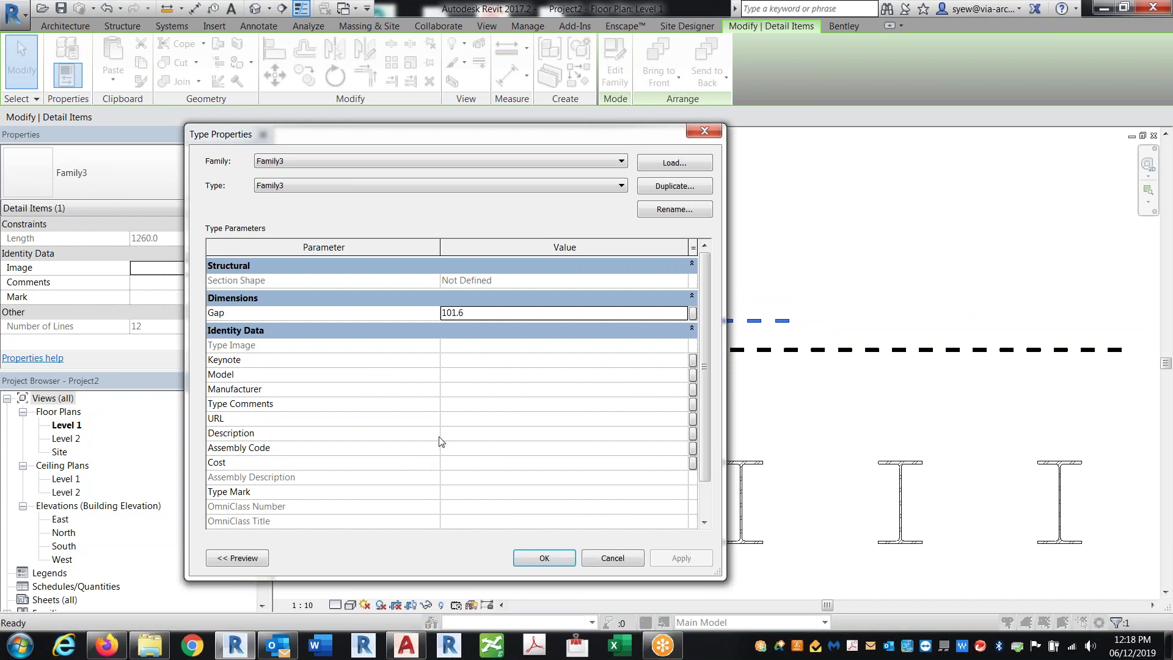
click(483, 379)
text(1)
key(Tab)
text(1)
click(557, 560)
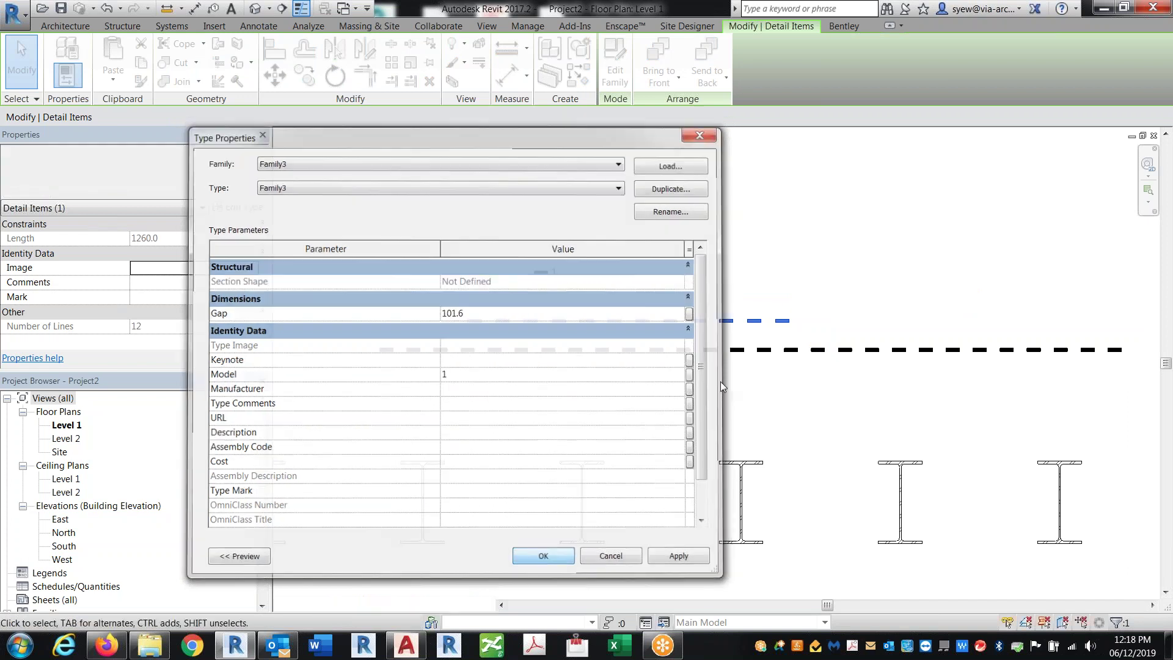
- Stretch the upper dashed detail line to 2220 with 22 lines, then select the tag and line
scroll(506, 335, up, 5)
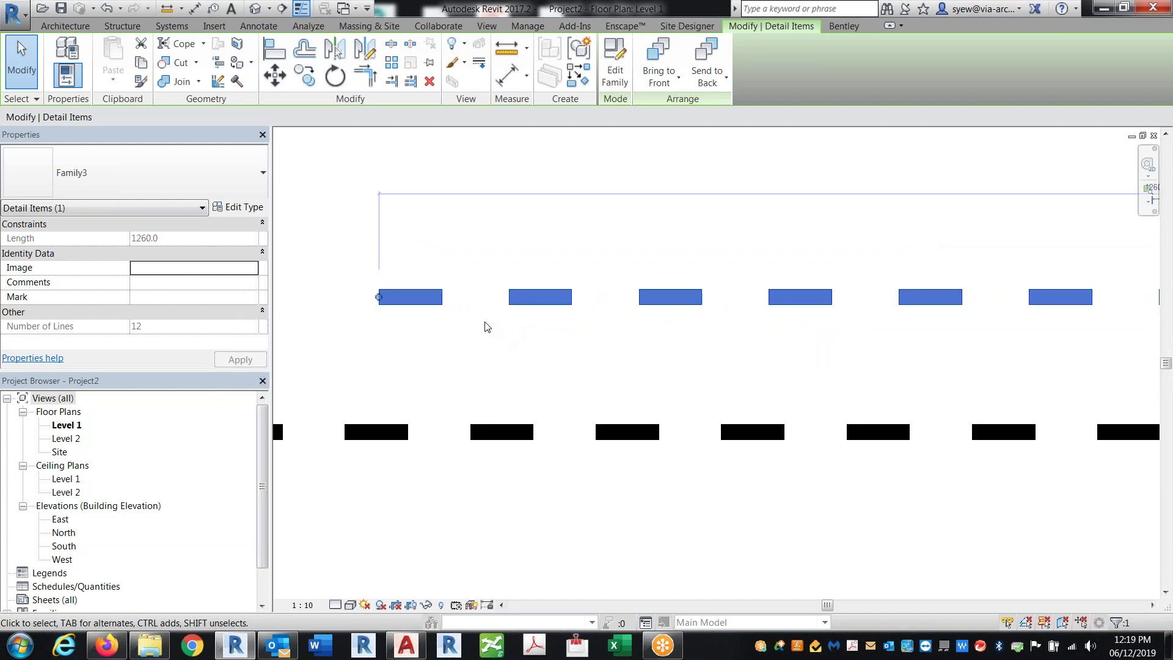
scroll(312, 302, down, 3)
drag(710, 295, 1002, 295)
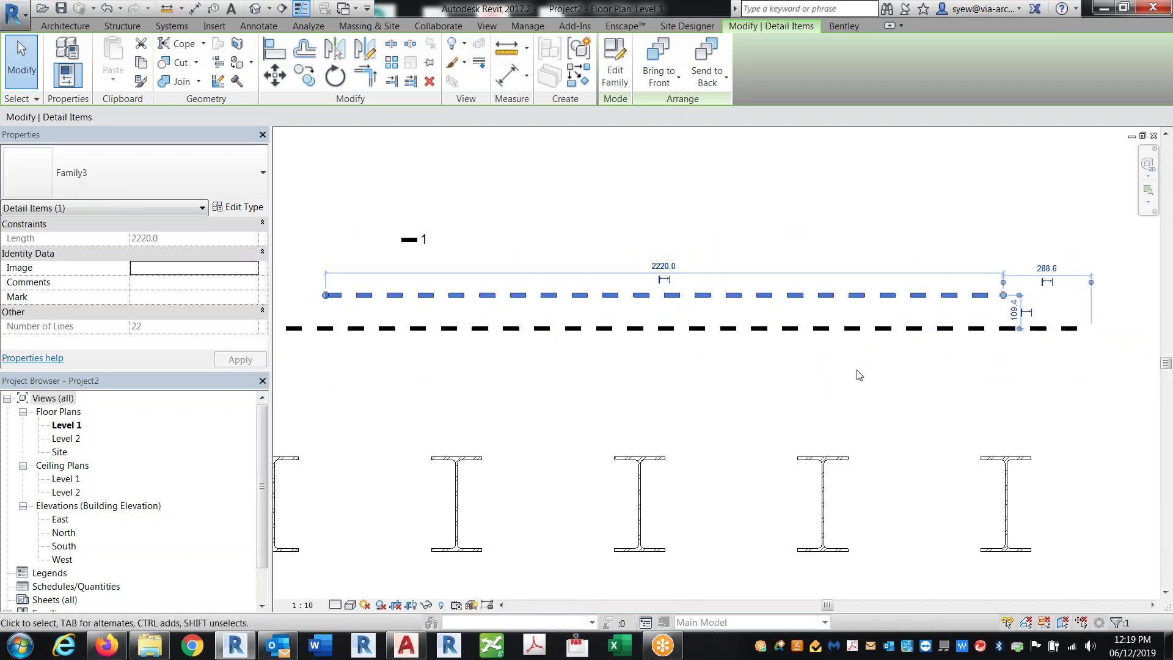
scroll(406, 251, up, 5)
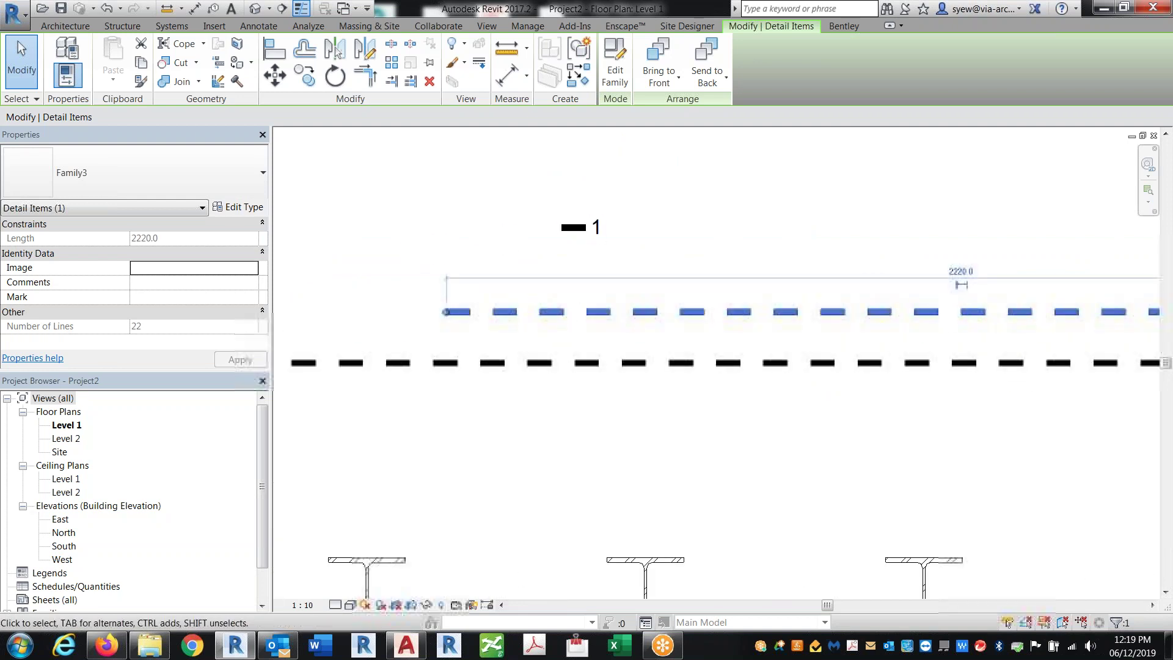
scroll(481, 307, up, 2)
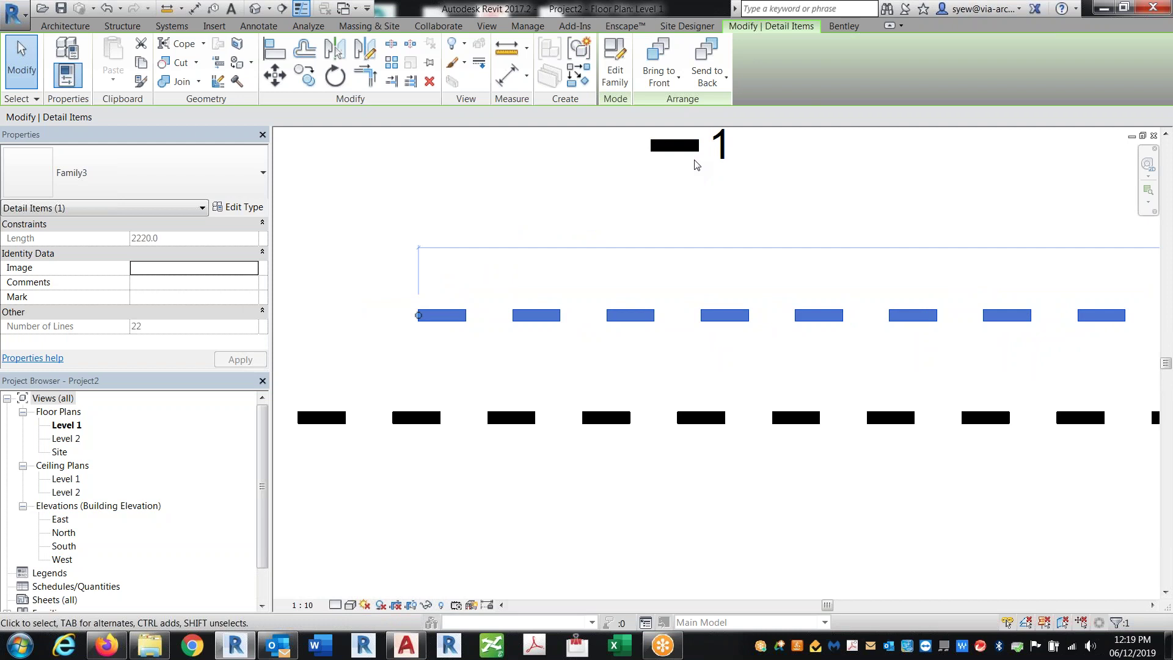
click(677, 147)
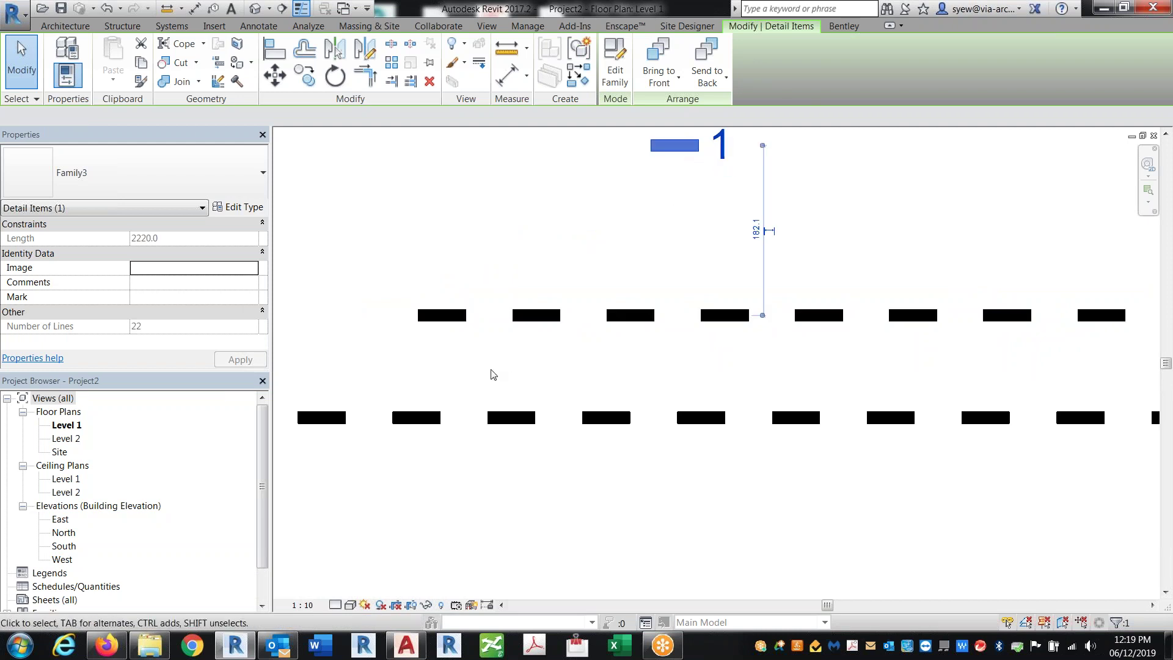
click(517, 317)
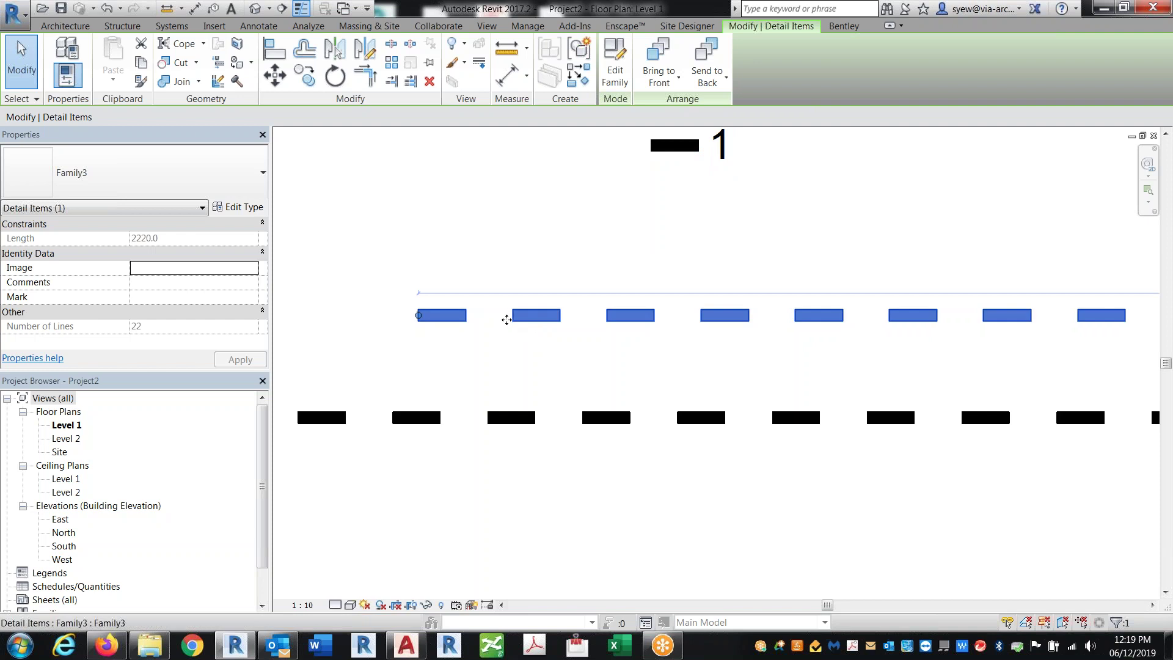
scroll(507, 321, down, 1)
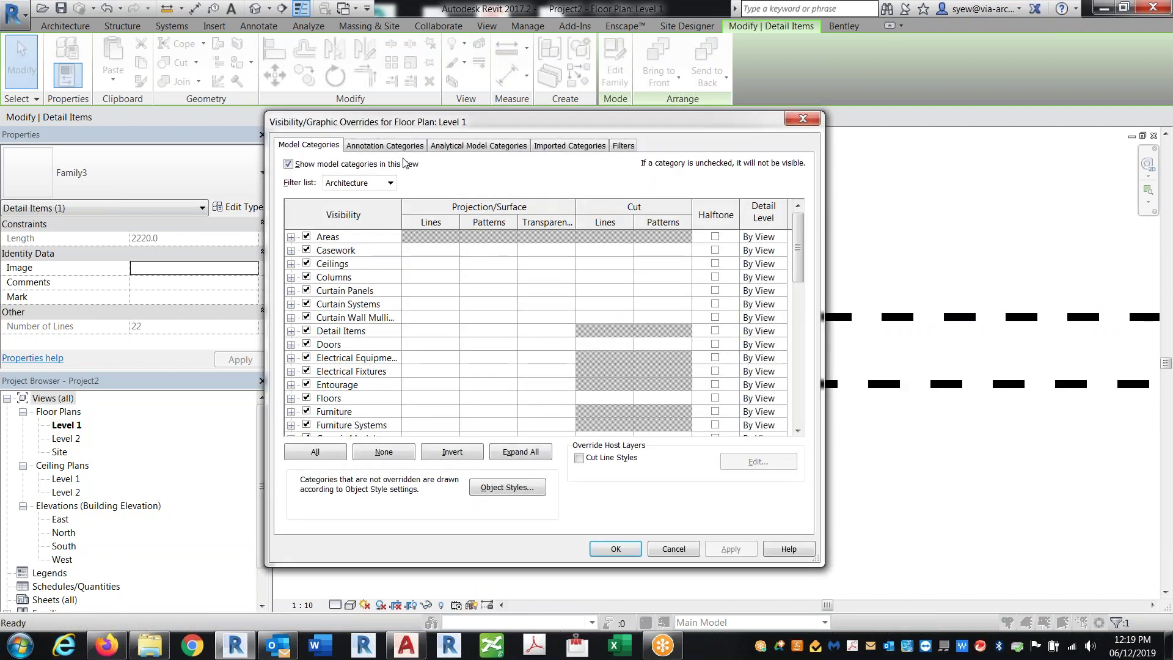
- Review the annotation categories in Visibility/Graphic Overrides and close without changes
click(385, 144)
click(379, 330)
scroll(379, 358, down, 5)
scroll(379, 358, down, 1)
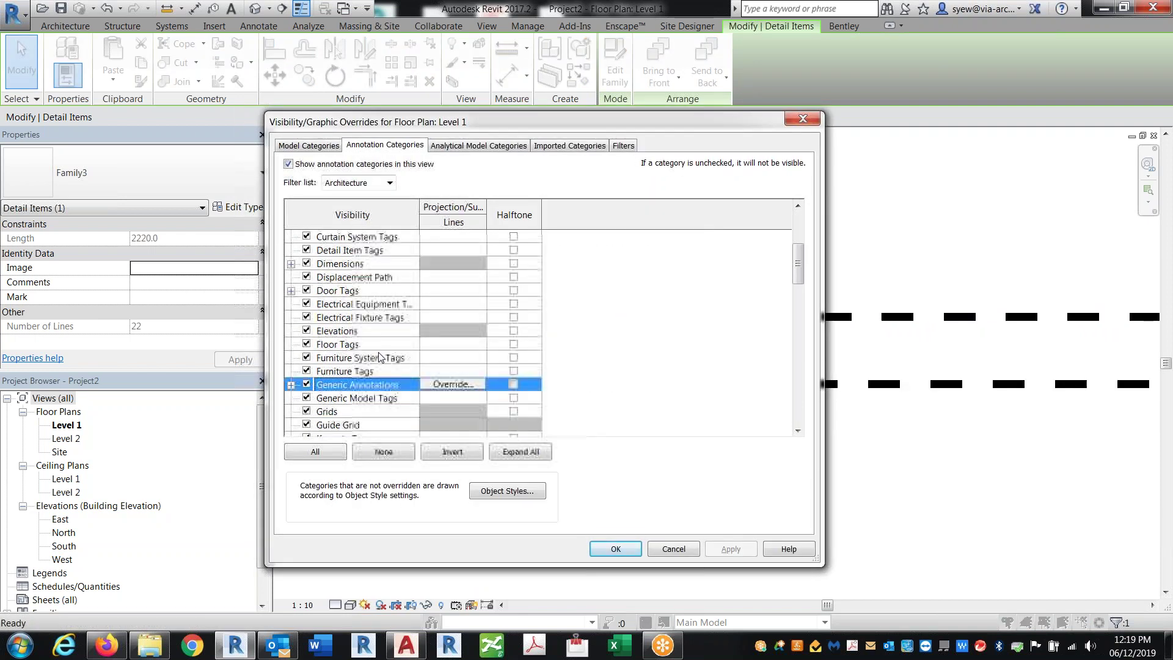
click(681, 548)
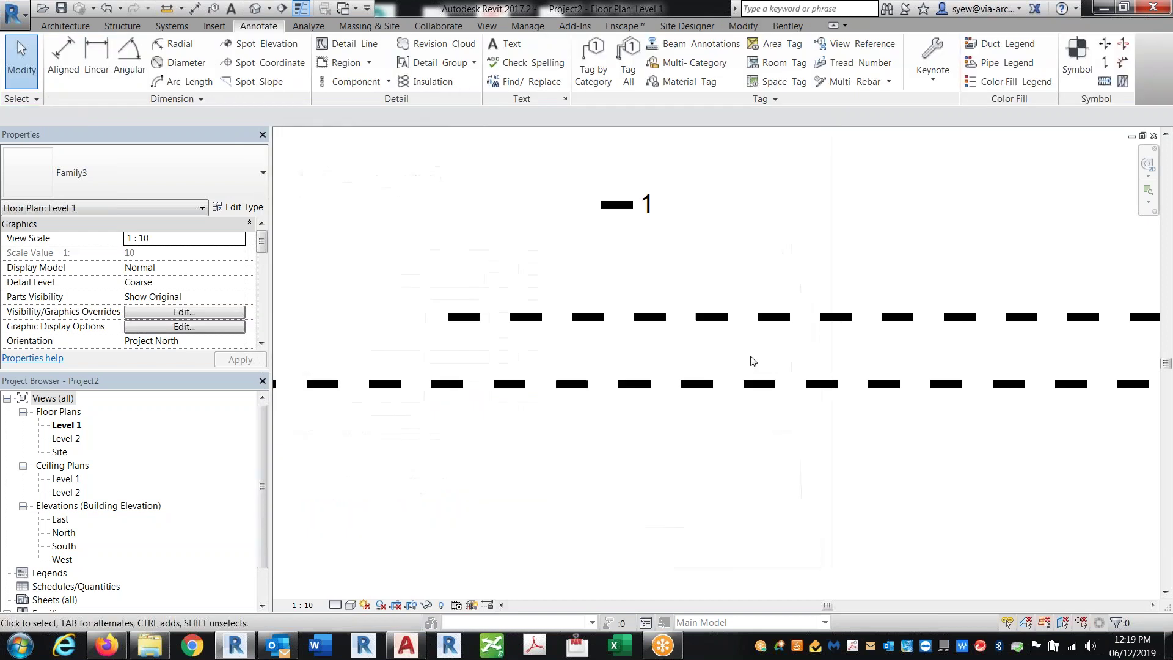
- Review the upper dashed detail line's type properties, then clear the selection
click(573, 318)
double_click(487, 305)
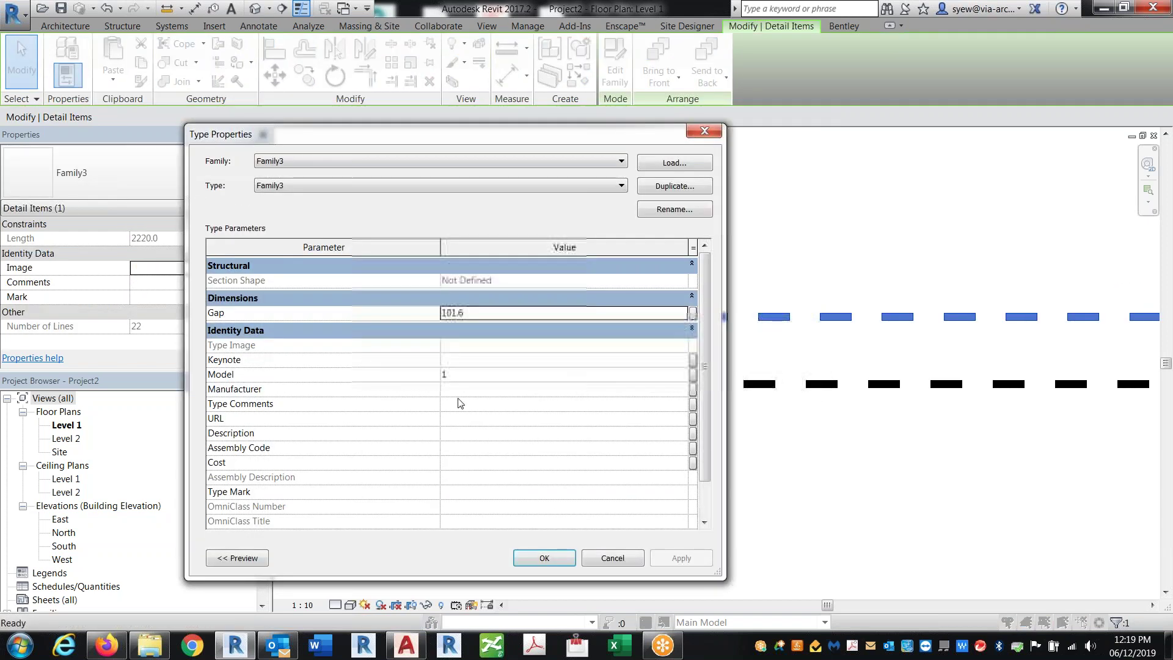
click(540, 557)
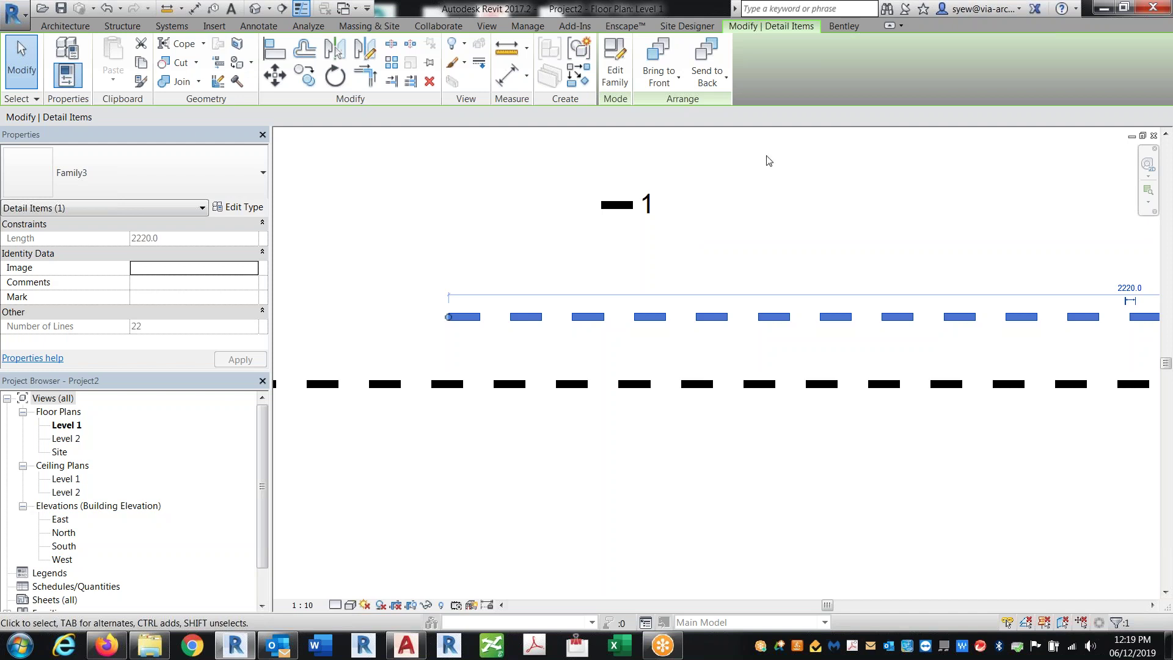
scroll(621, 402, down, 4)
scroll(730, 367, down, 2)
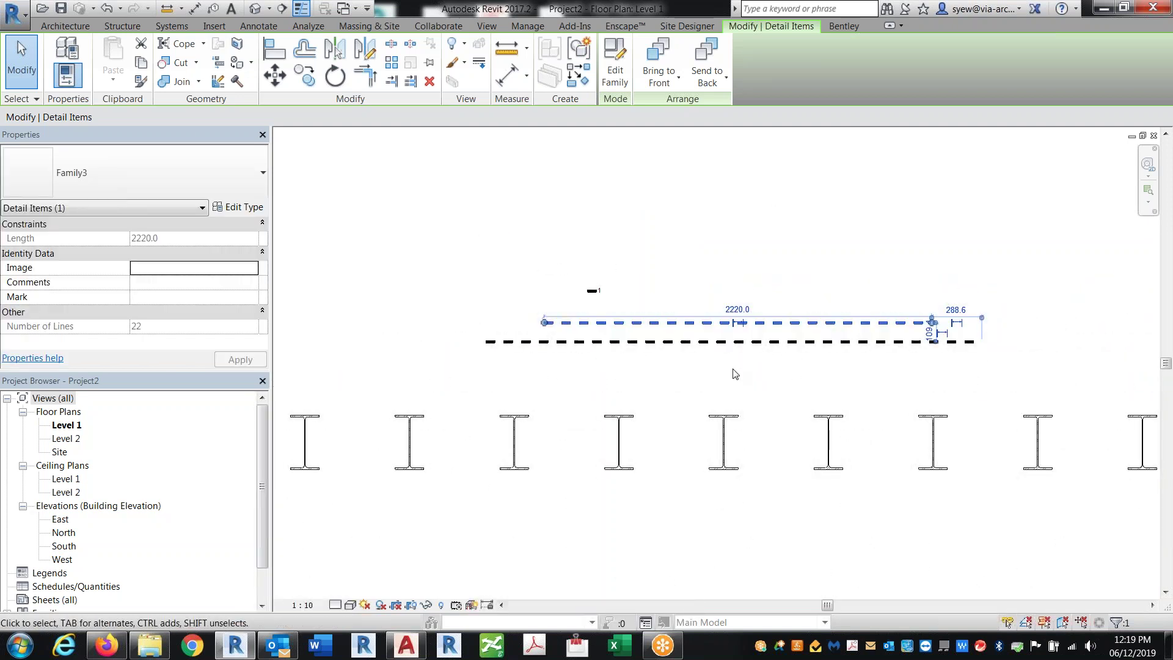
key(Escape)
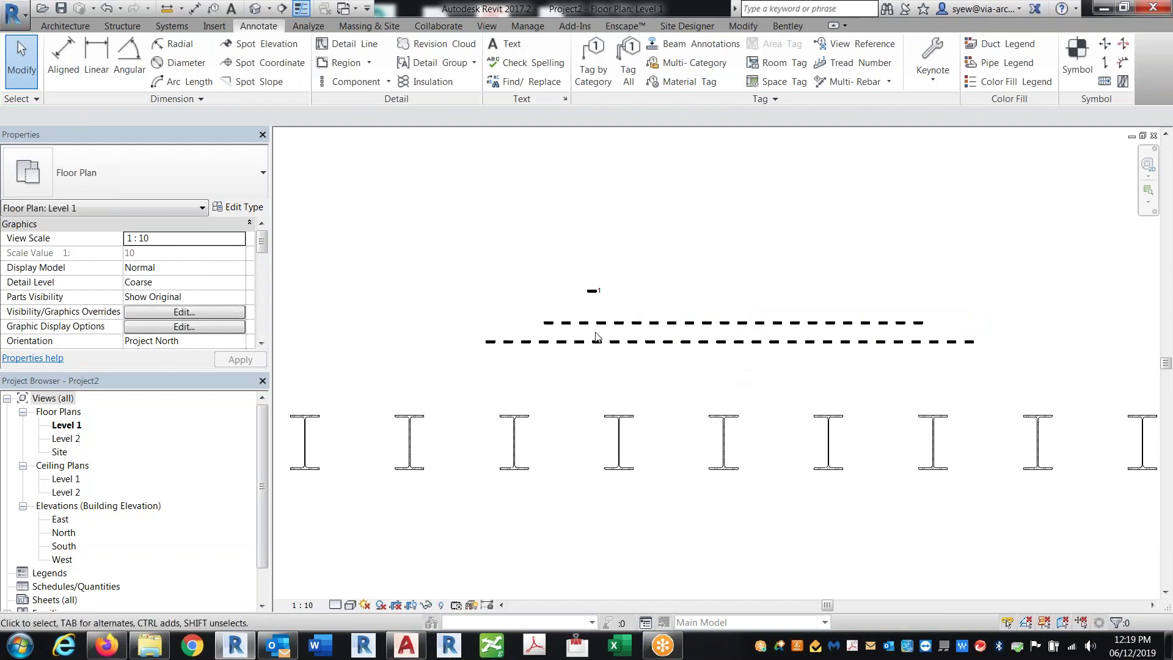
- Check the dashed detail lines, then window-select the I-beam details and delete them
click(602, 355)
scroll(518, 330, up, 3)
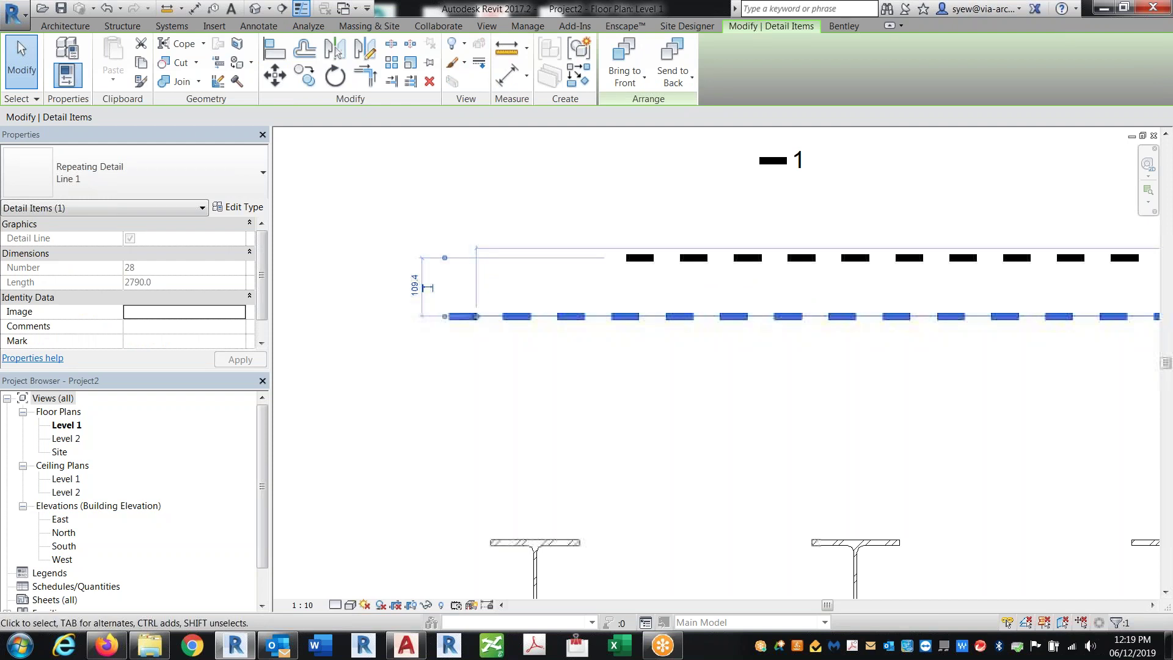
scroll(623, 280, up, 1)
middle_drag(639, 264, 620, 327)
click(622, 321)
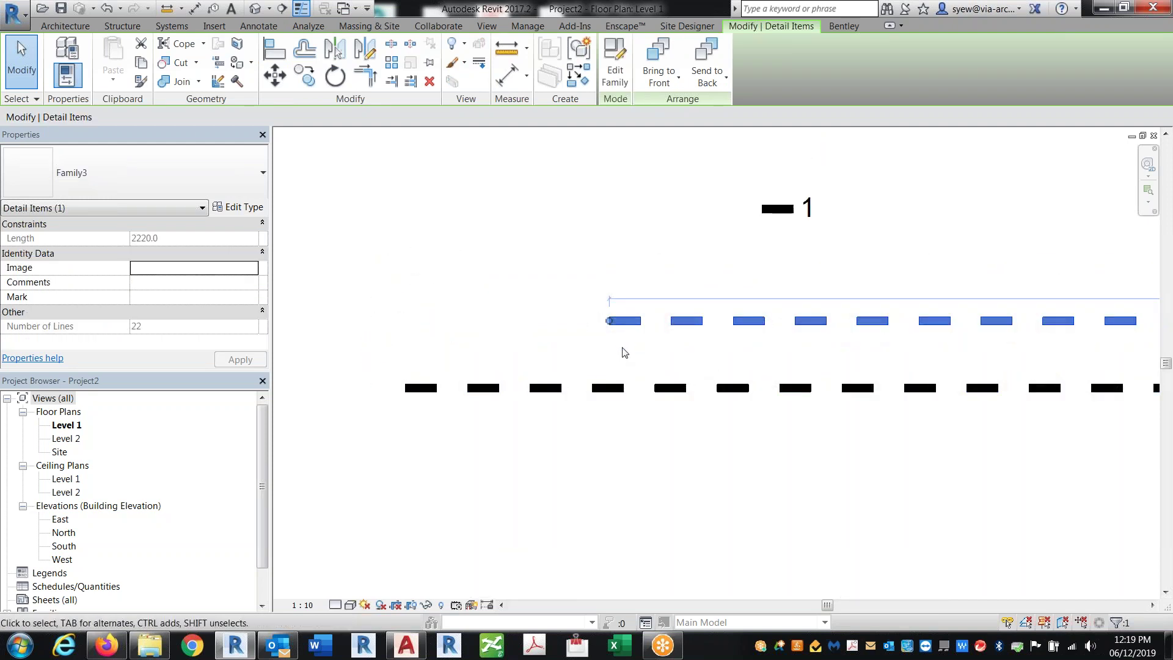
scroll(623, 352, down, 4)
key(Escape)
scroll(744, 434, down, 2)
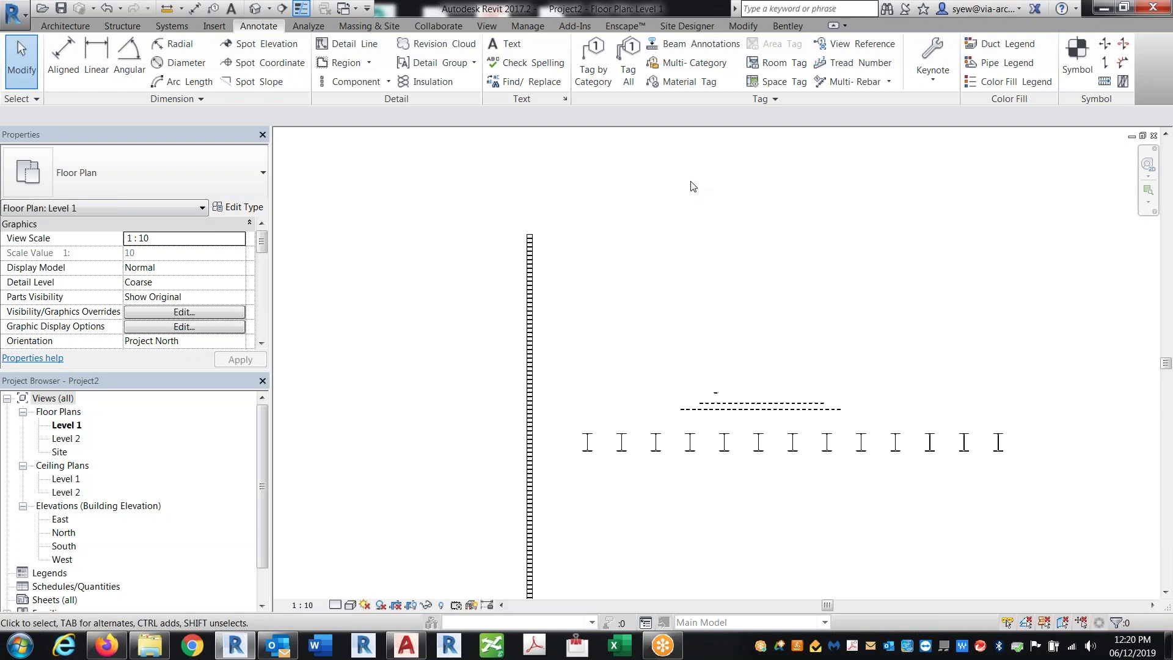
drag(829, 499, 479, 304)
key(Delete)
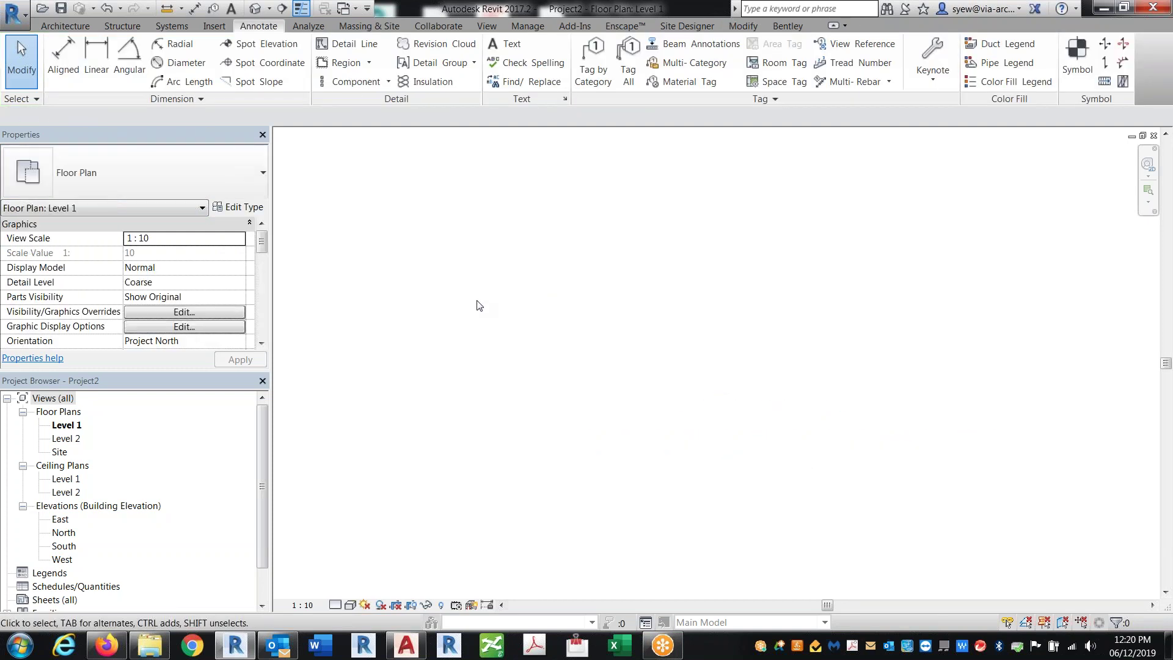
- Draw a wall of type Curtain Wall in the plan
click(13, 14)
click(613, 289)
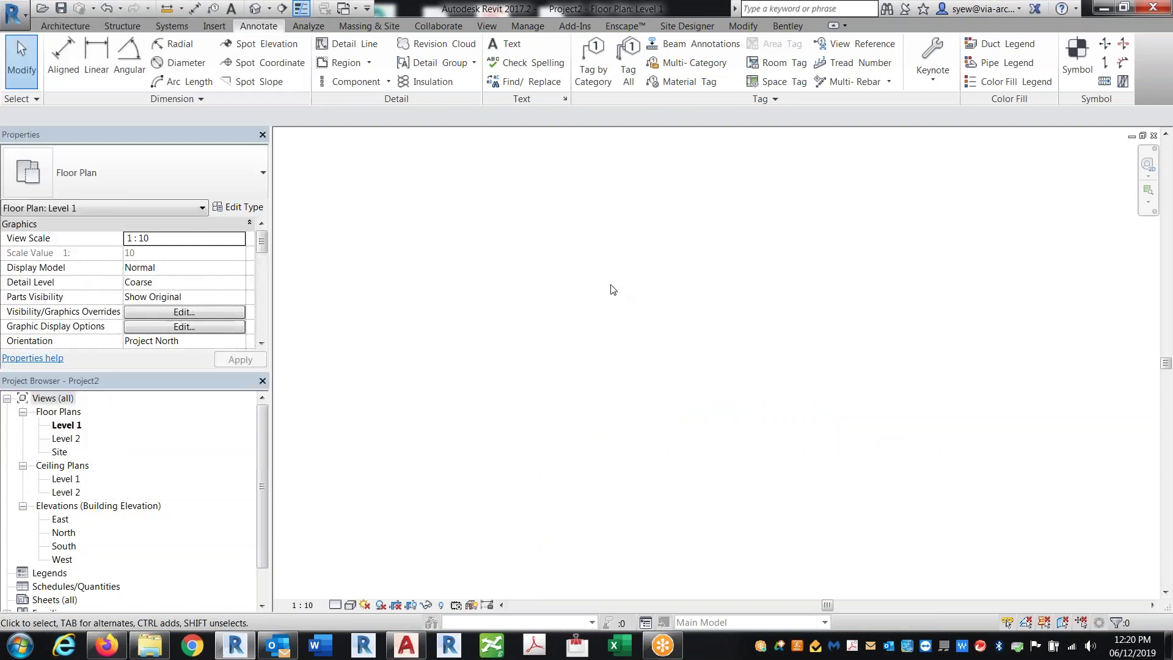
click(57, 27)
click(63, 55)
click(148, 195)
scroll(123, 408, down, 5)
click(86, 467)
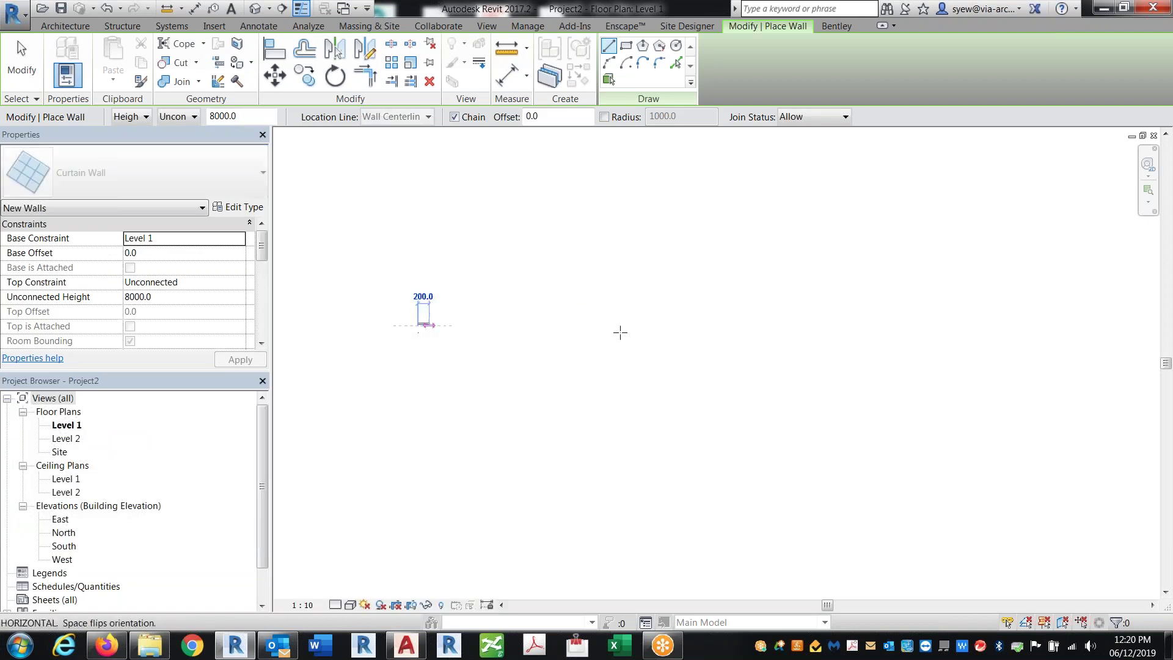
click(572, 324)
key(Escape)
key(Escape)
- Lengthen the curtain wall to 8700 in the default 3D view and open its type properties
click(262, 9)
shift+middle_drag(1039, 403, 978, 421)
scroll(760, 289, up, 5)
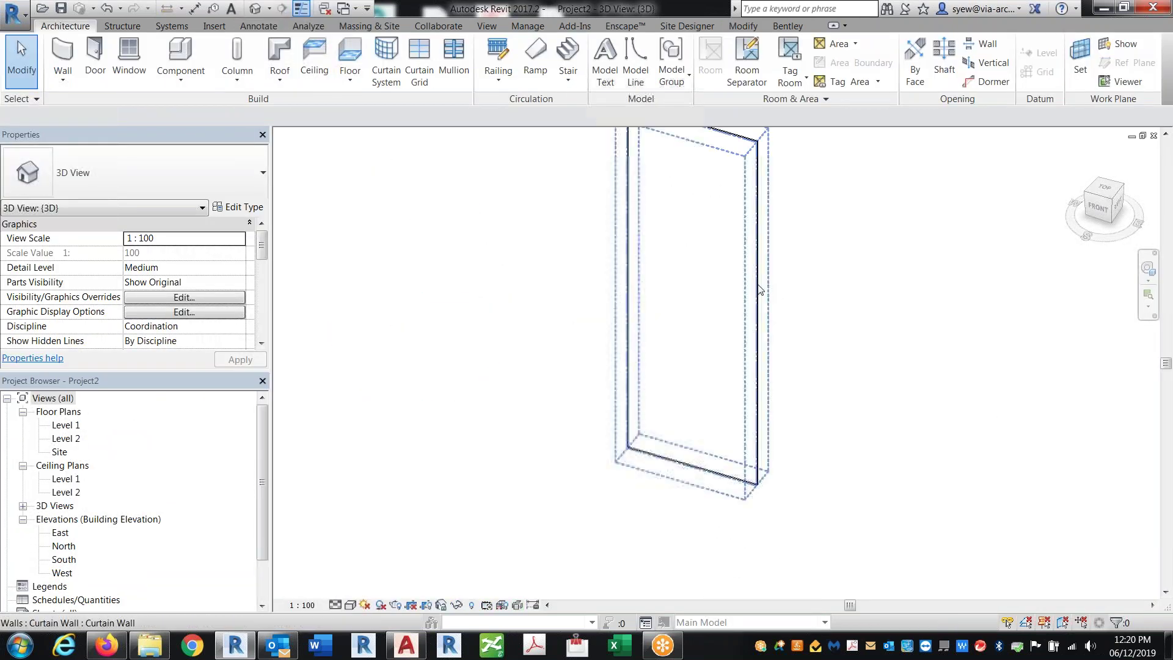
click(759, 289)
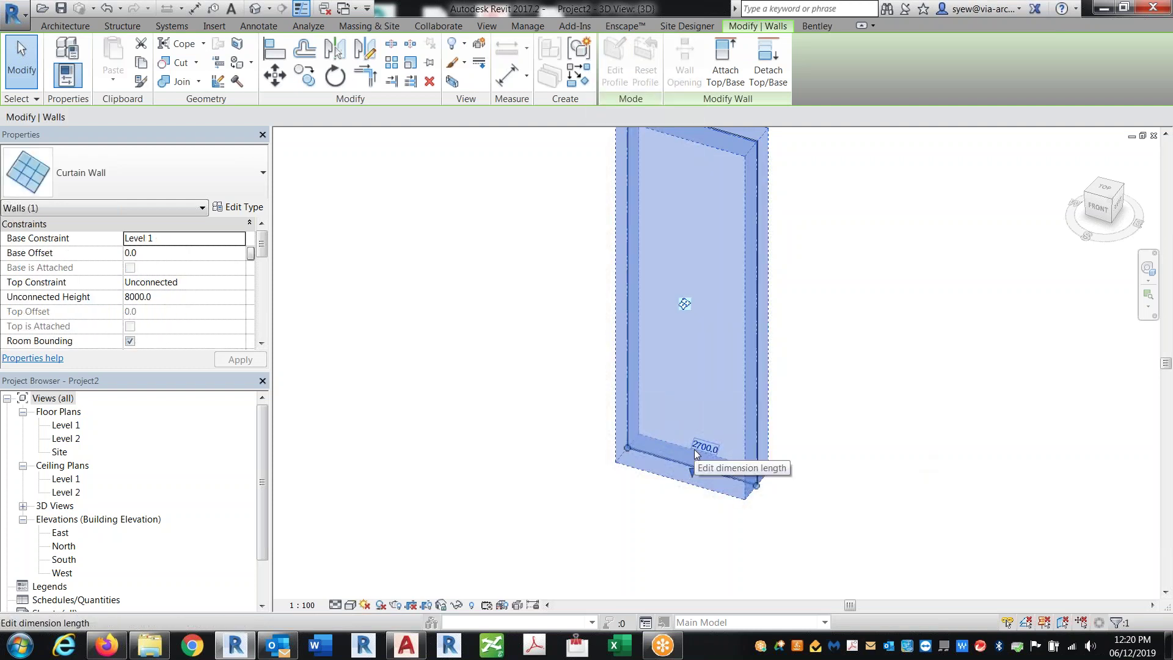
drag(756, 485, 1043, 561)
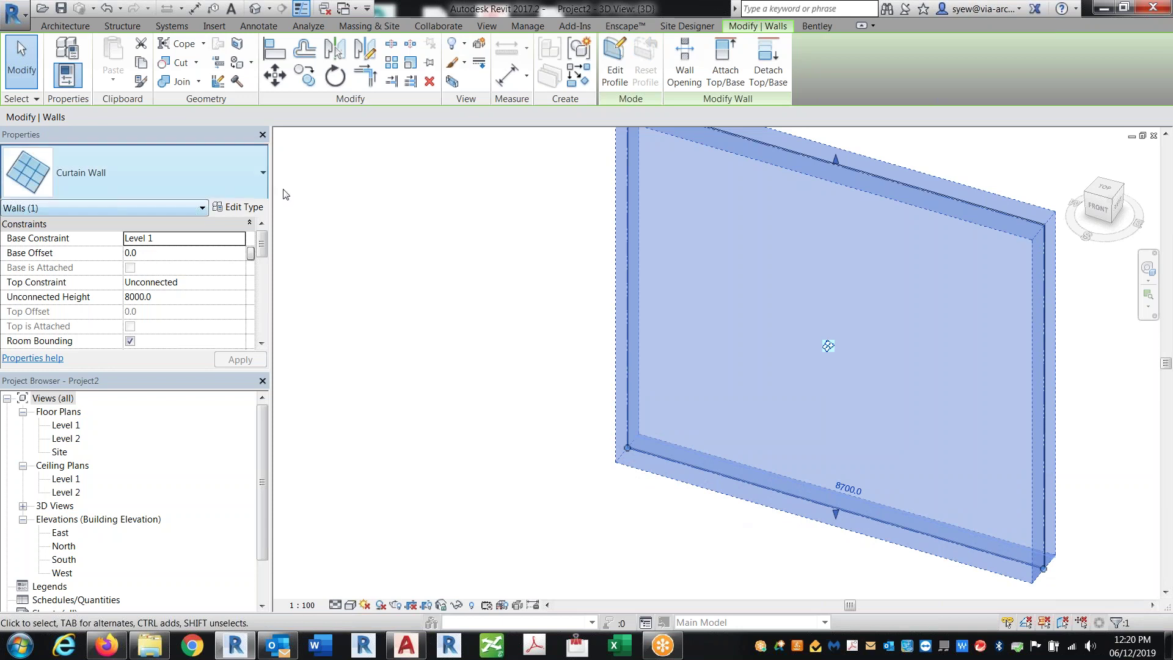
click(242, 207)
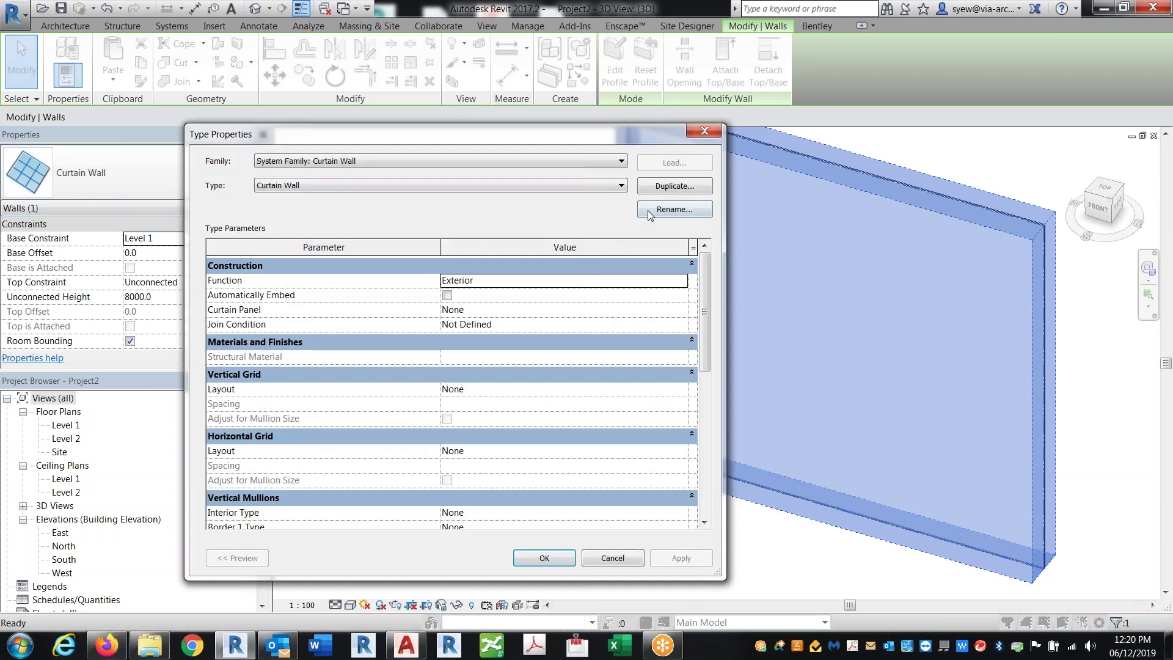
- Duplicate the curtain wall type as 'Fix Number (Vertical)' with a Fixed Number vertical grid layout
click(663, 186)
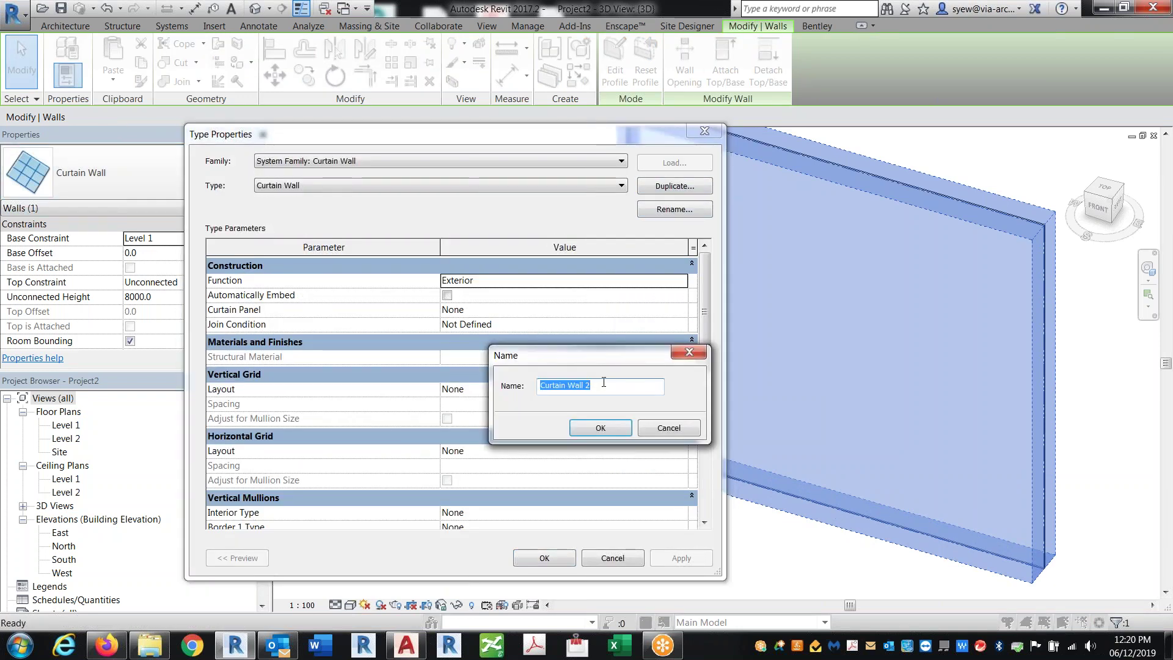
text(Fix Number)
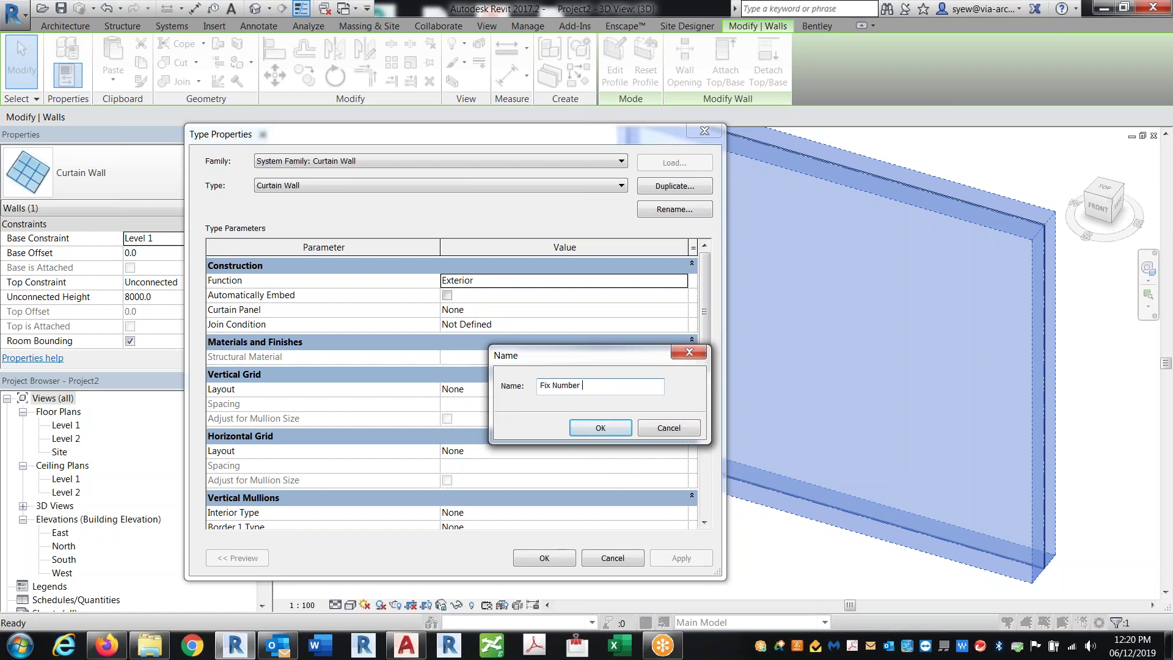
text( (Vertical))
key(Return)
click(683, 389)
click(681, 390)
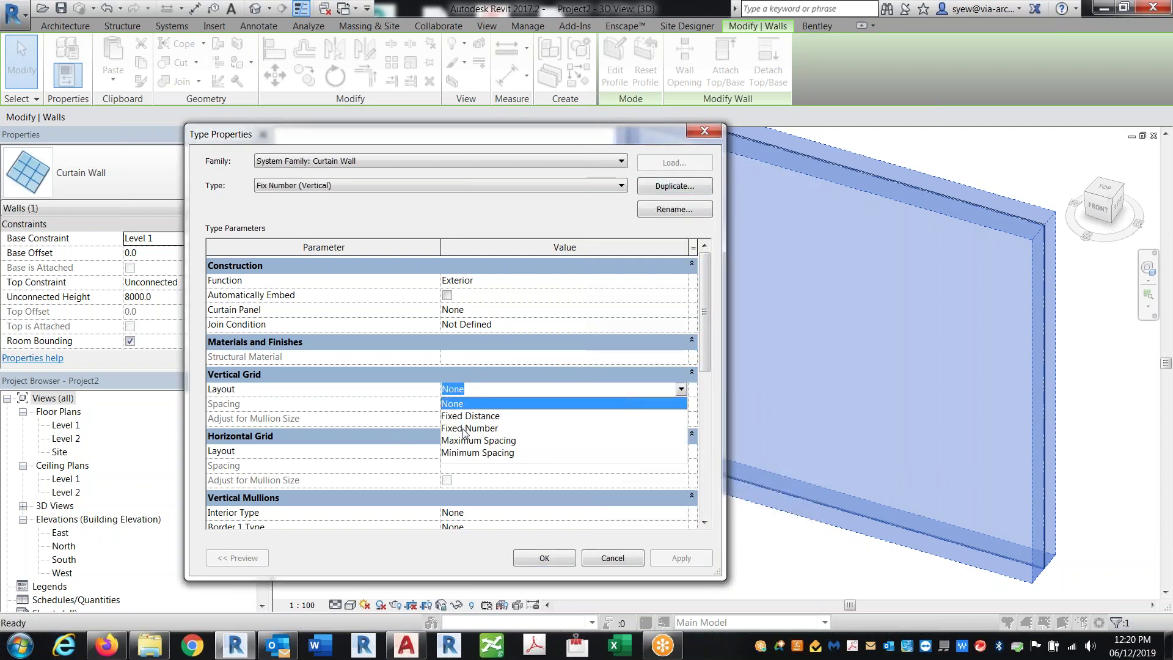
click(463, 429)
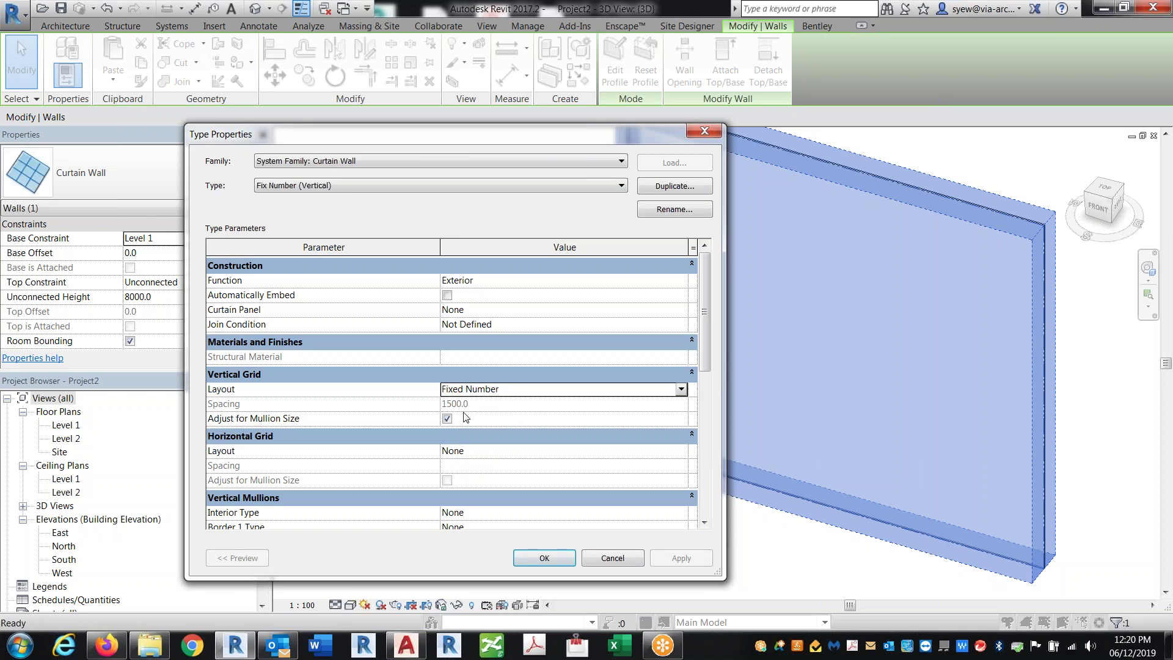
click(543, 558)
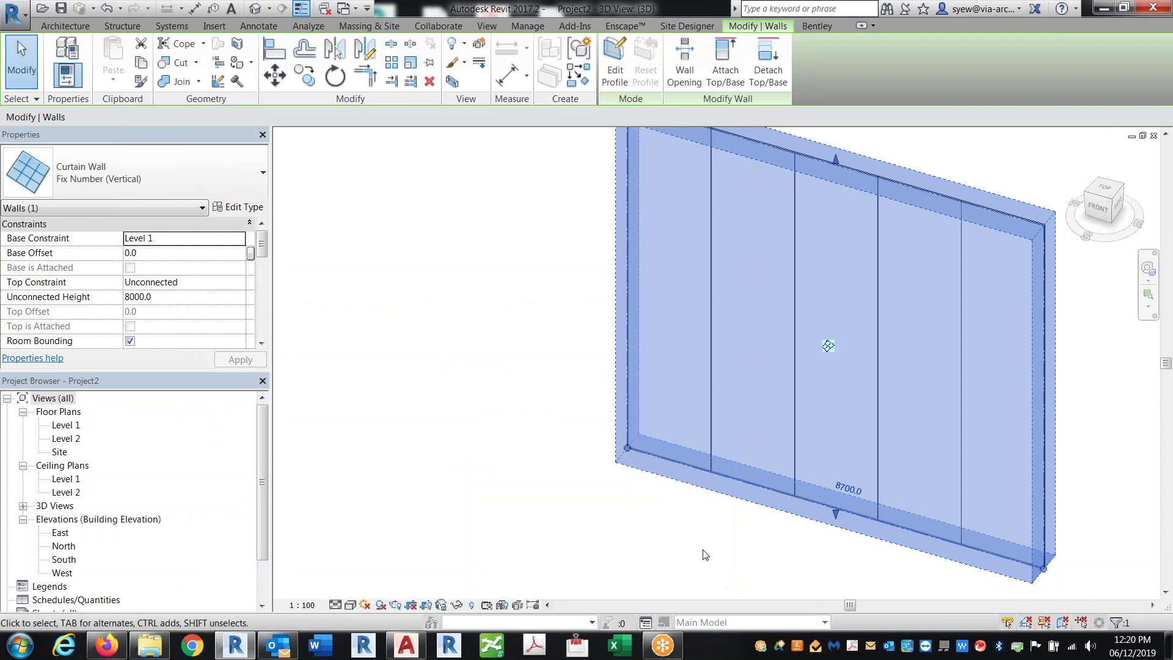
- Lengthen the wall to 10500 and set its vertical grid Number to 6, then 1
click(707, 554)
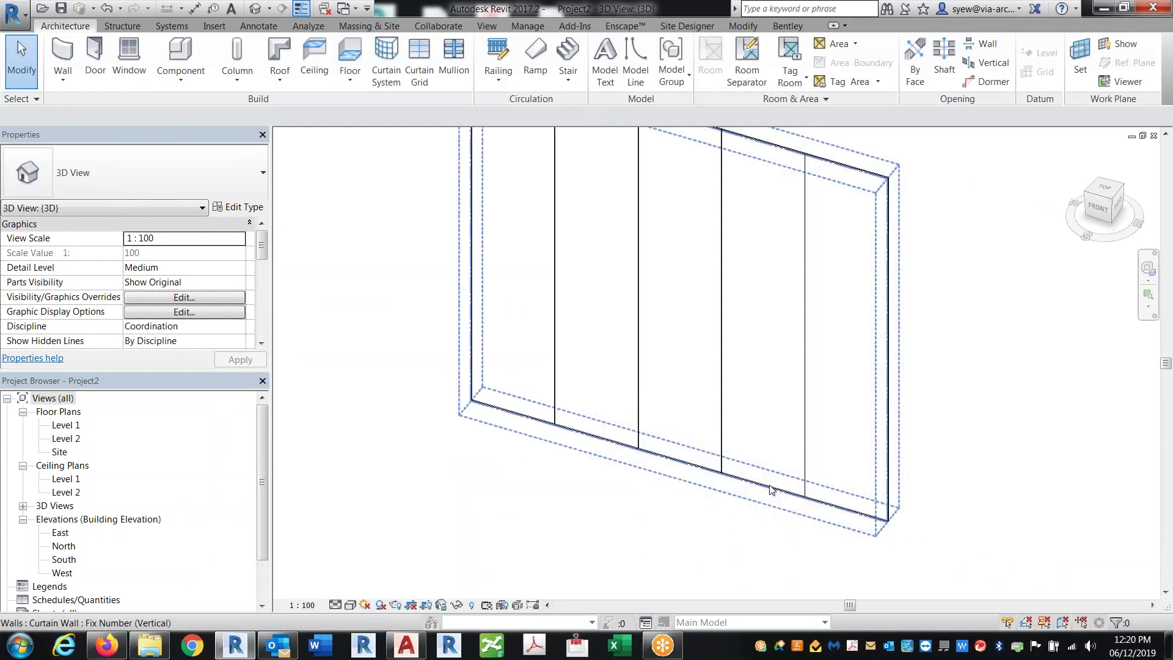
click(677, 299)
drag(976, 544, 974, 545)
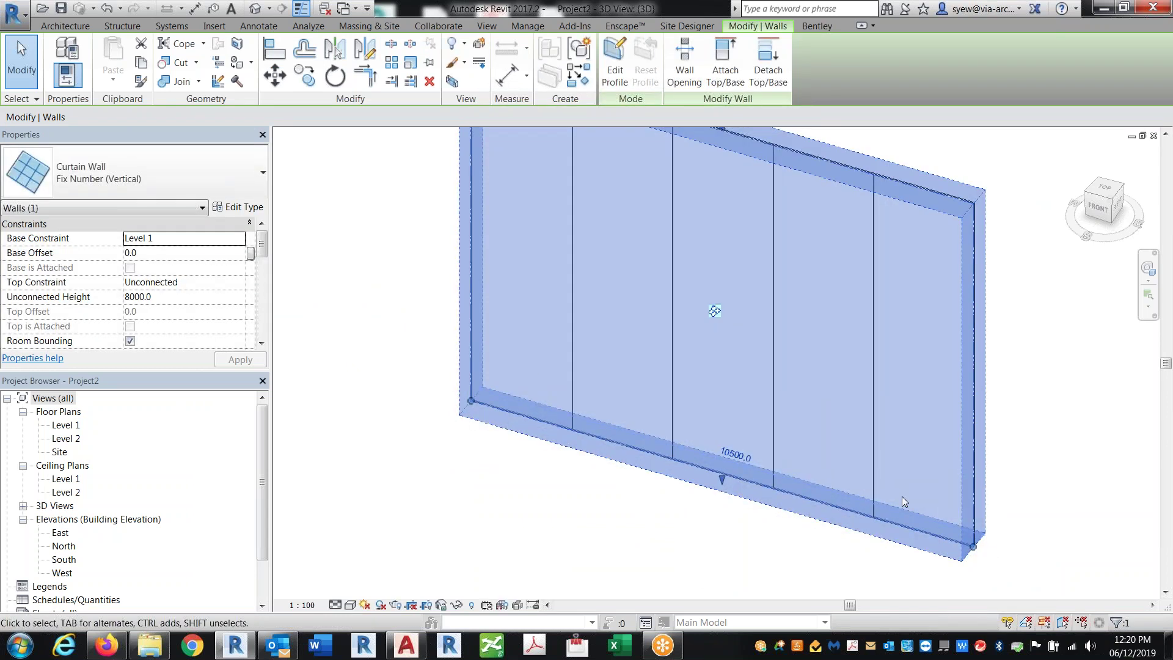
scroll(263, 250, down, 5)
click(159, 240)
text(6)
key(Return)
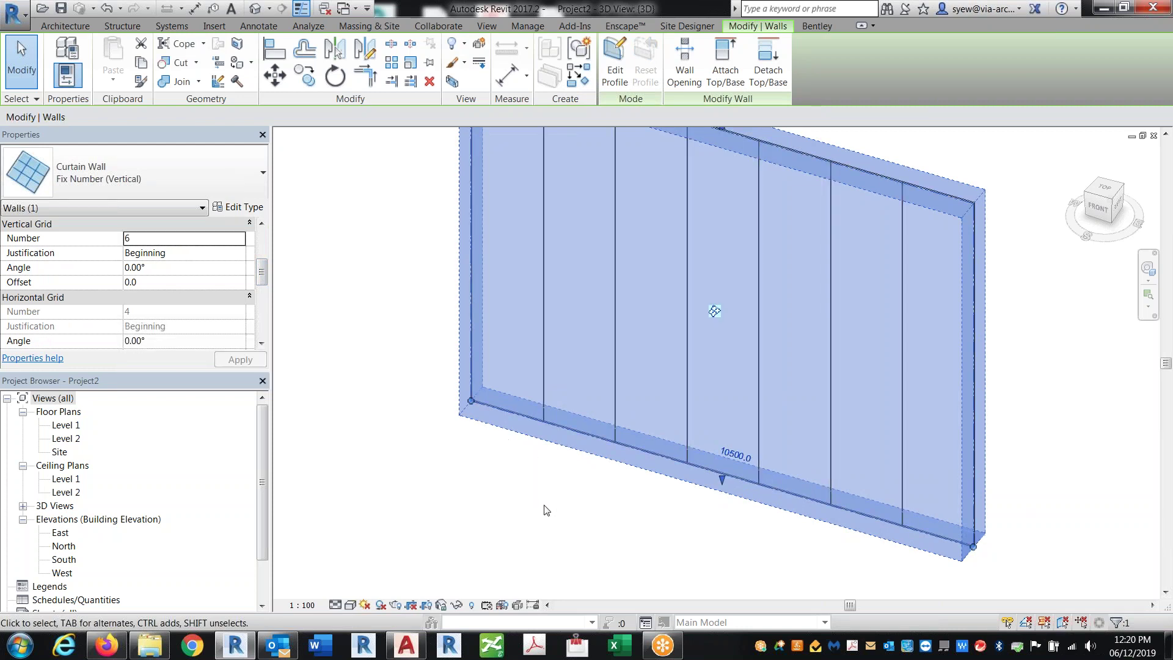
double_click(152, 238)
text(1)
key(Return)
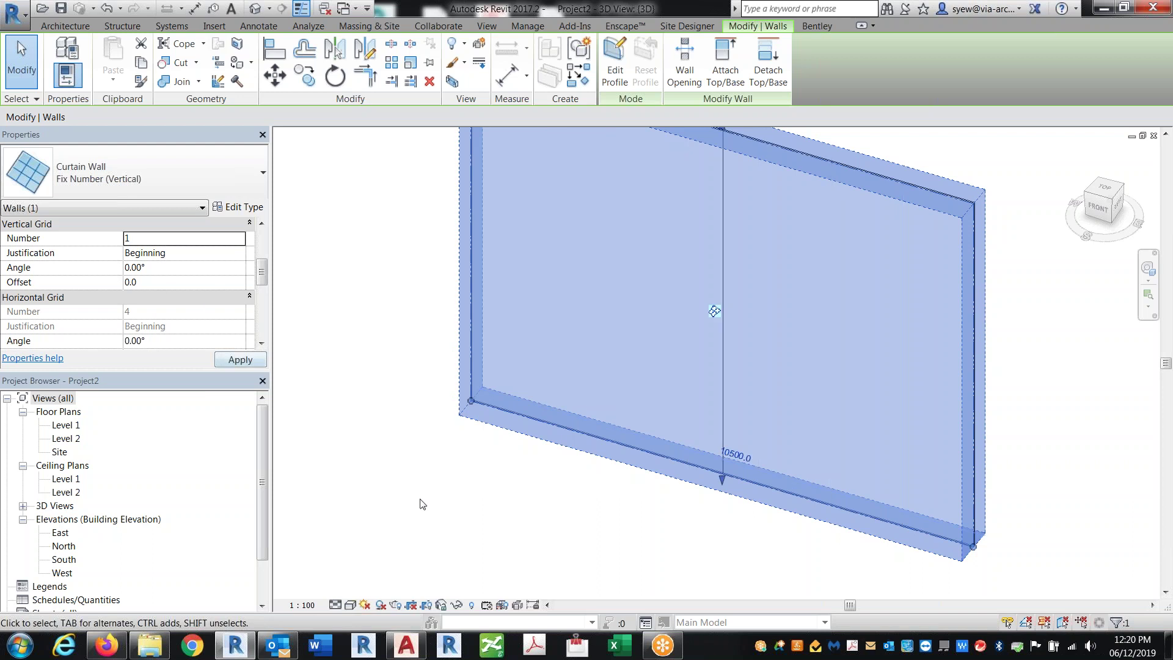
- Inspect the left curtain panel, then reopen the curtain wall's type properties
click(703, 526)
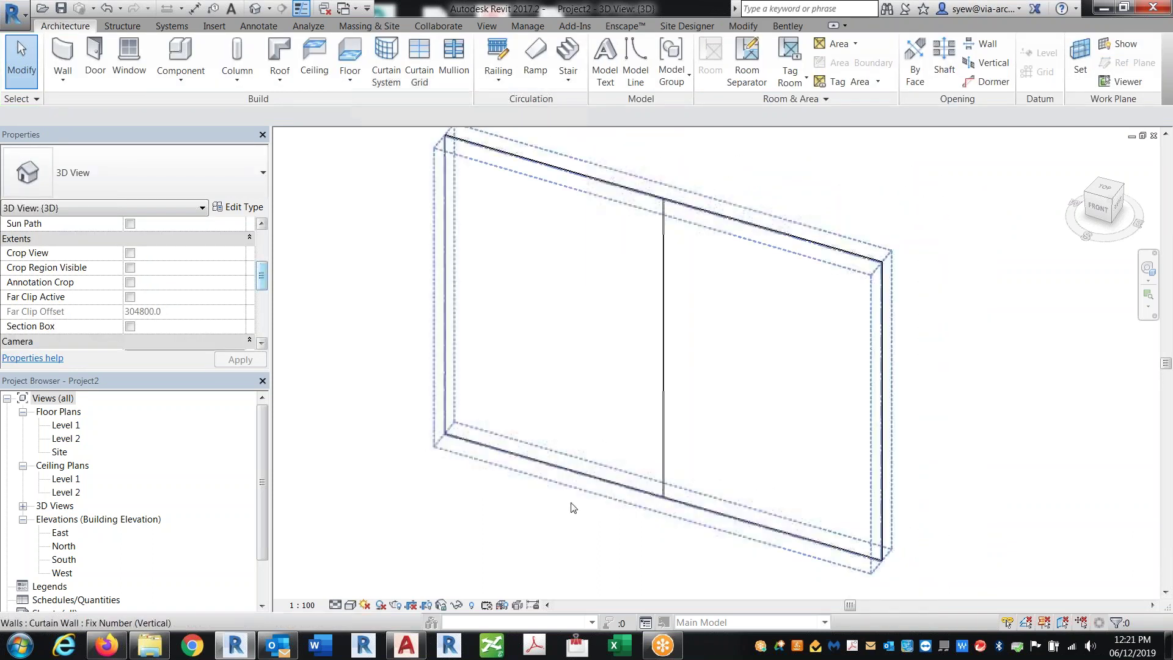
key(Tab)
click(597, 479)
click(467, 525)
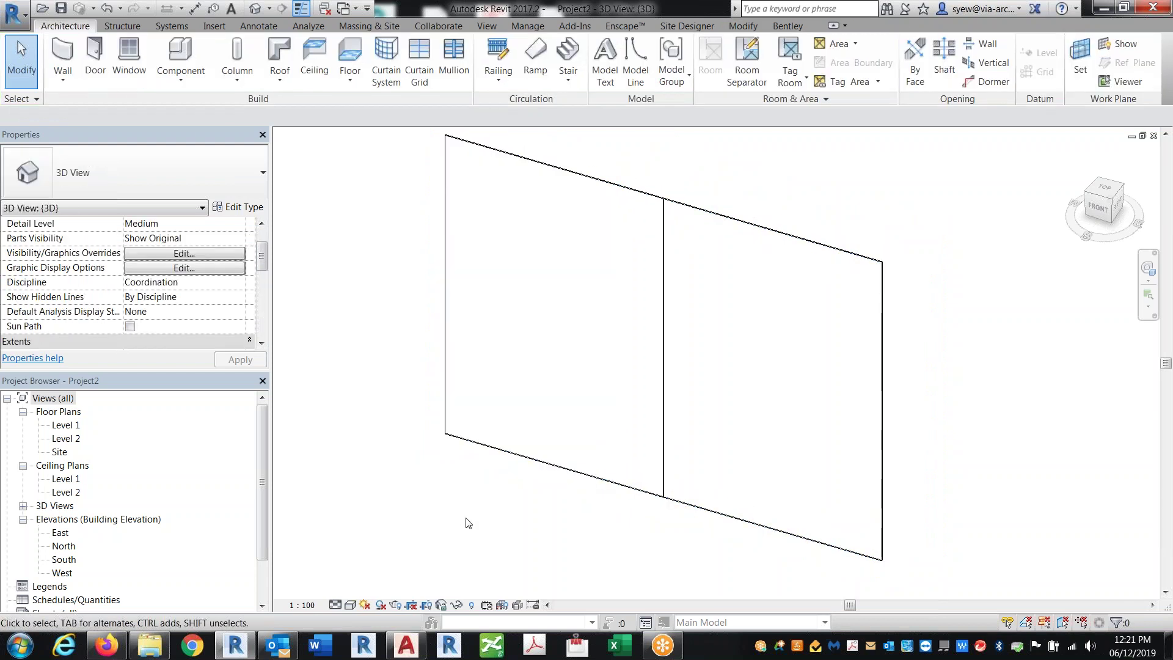
click(238, 207)
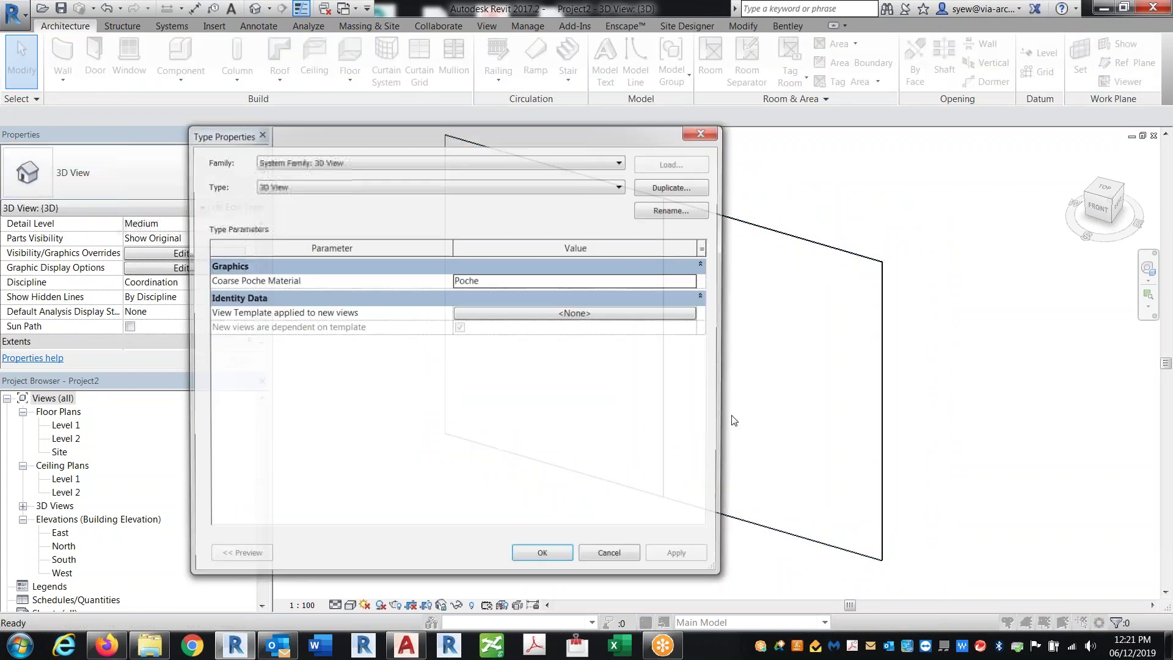
click(703, 131)
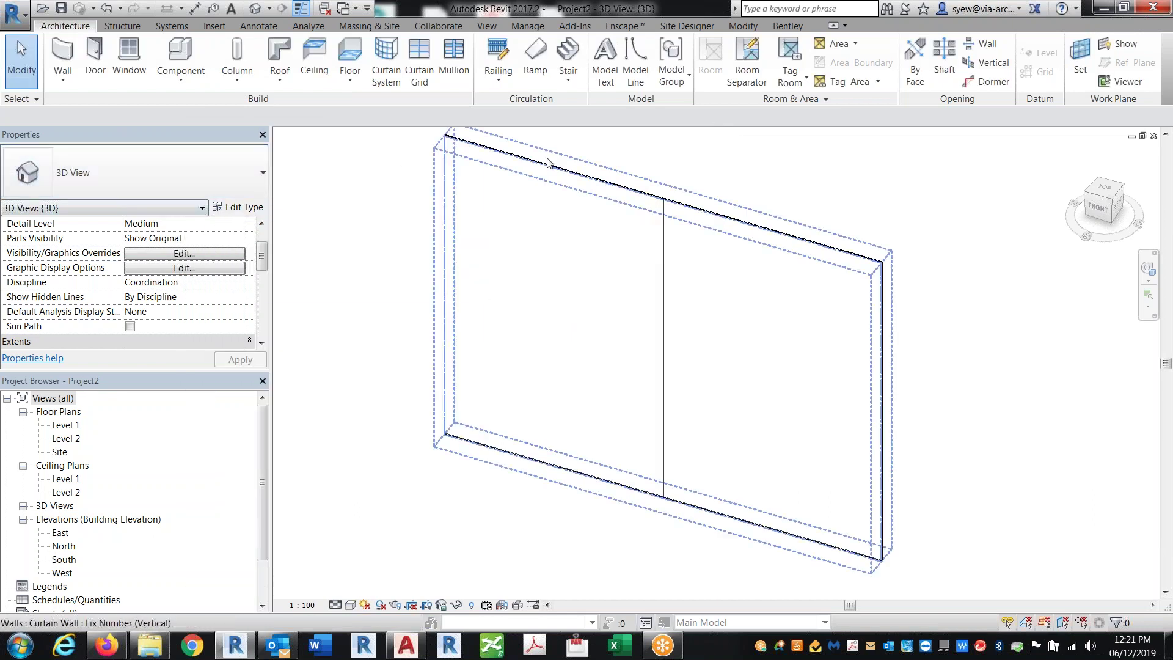
double_click(489, 166)
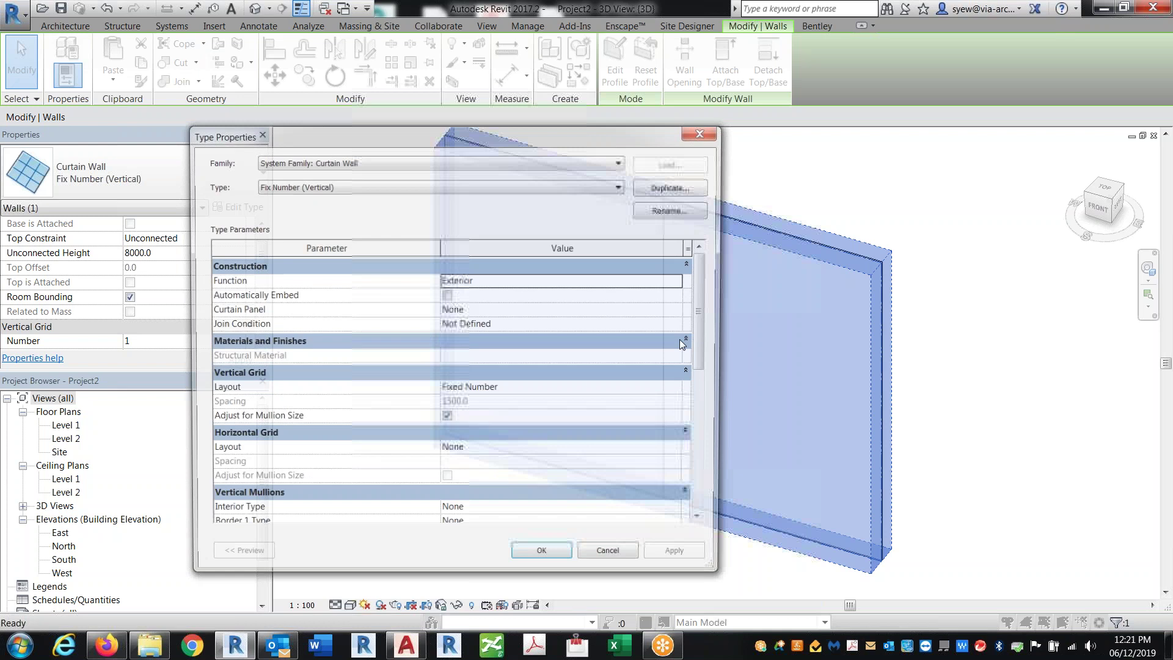
- Set vertical Interior, Border 1 and Border 2 mullions to Rectangular Mullion : 50mm x 150mm
scroll(695, 341, down, 4)
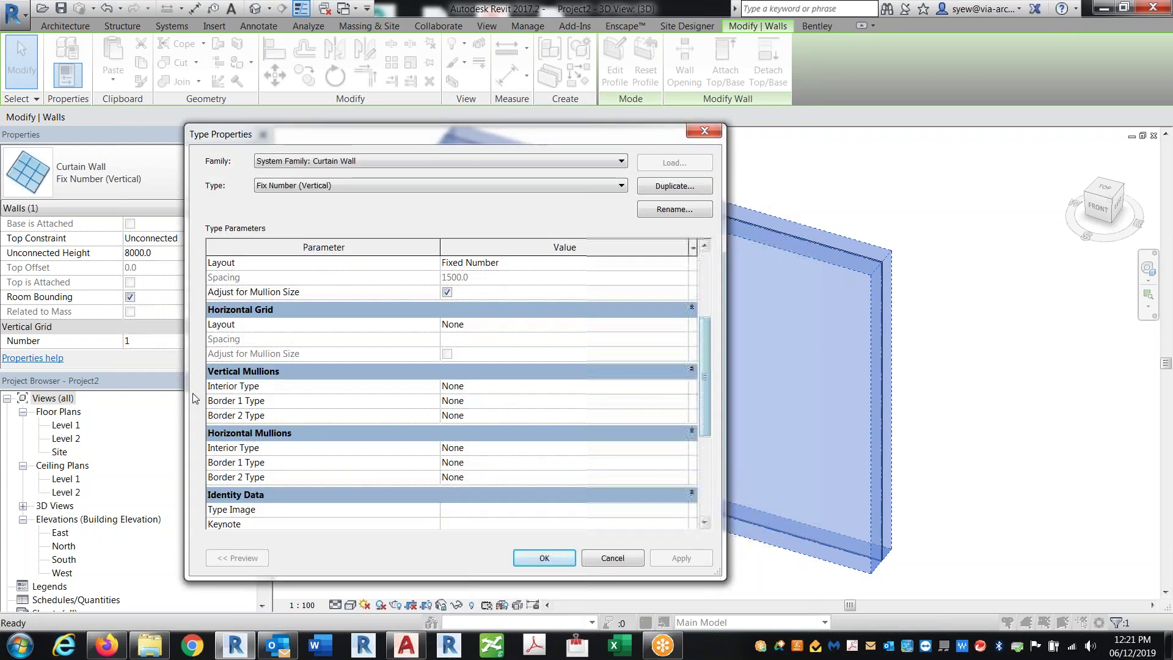
click(683, 389)
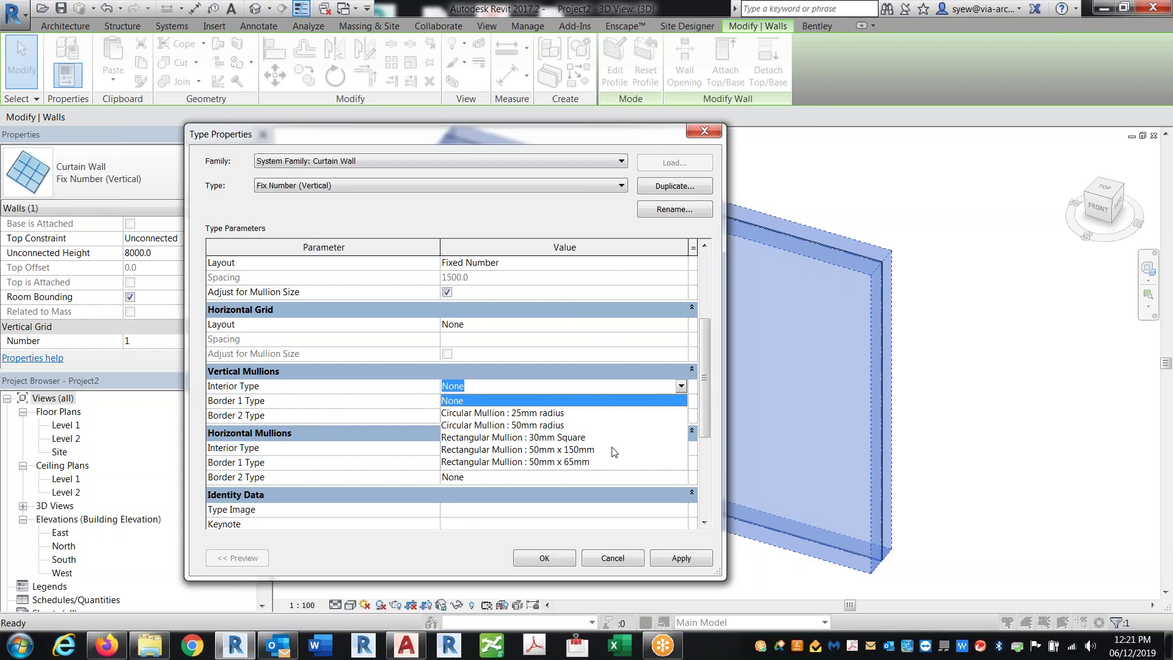
click(574, 449)
click(683, 402)
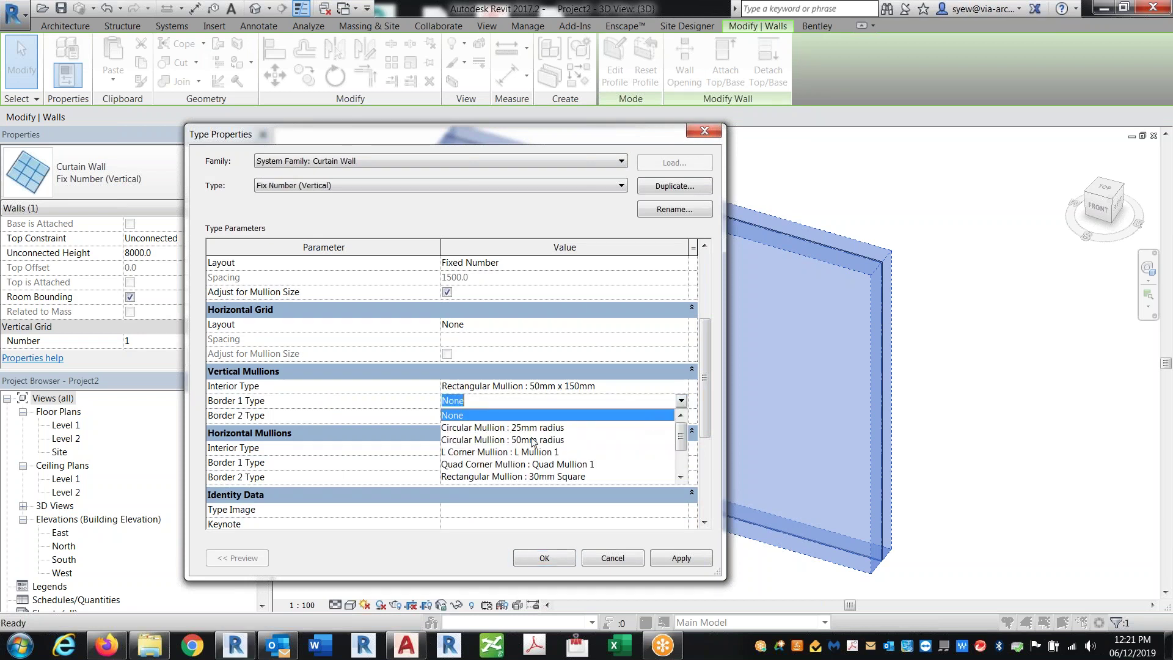
scroll(556, 440, down, 2)
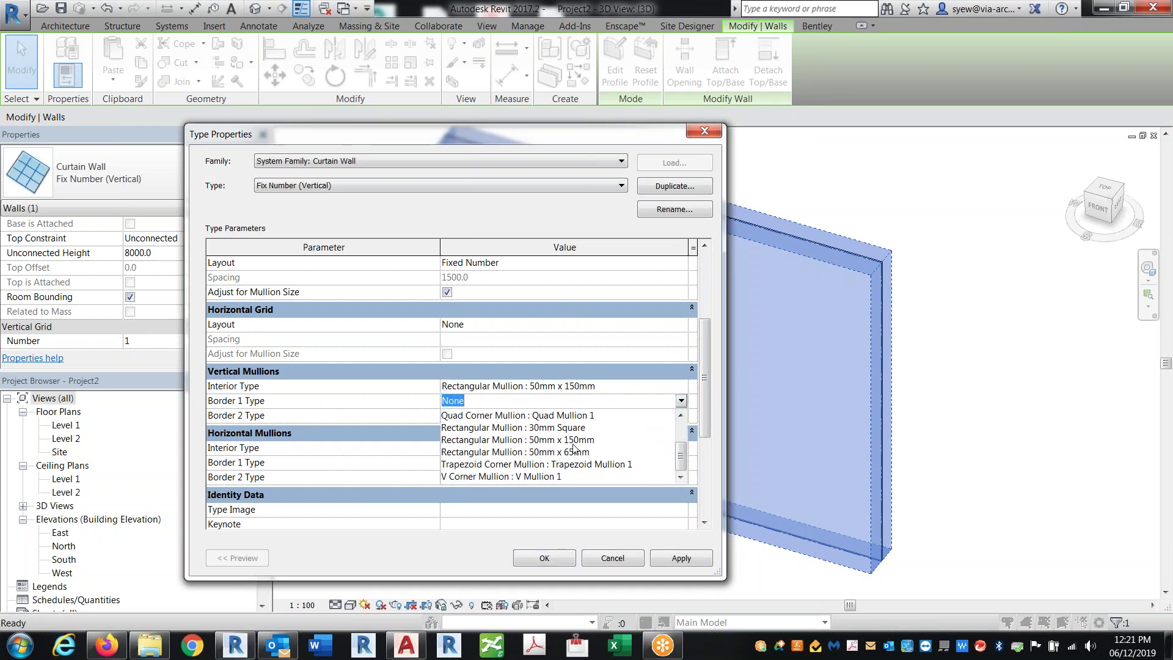
click(575, 440)
click(683, 417)
scroll(573, 460, down, 2)
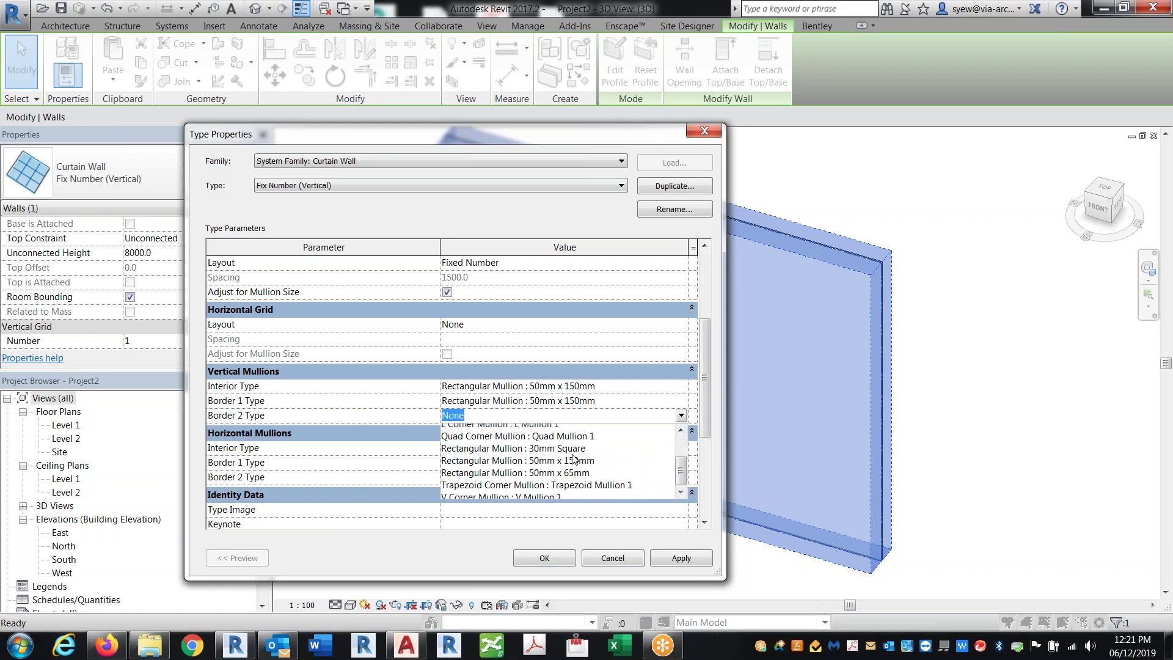
click(572, 459)
- Set horizontal Interior, Border 1 and Border 2 mullions to Rectangular Mullion : 50mm x 150mm and apply
click(677, 449)
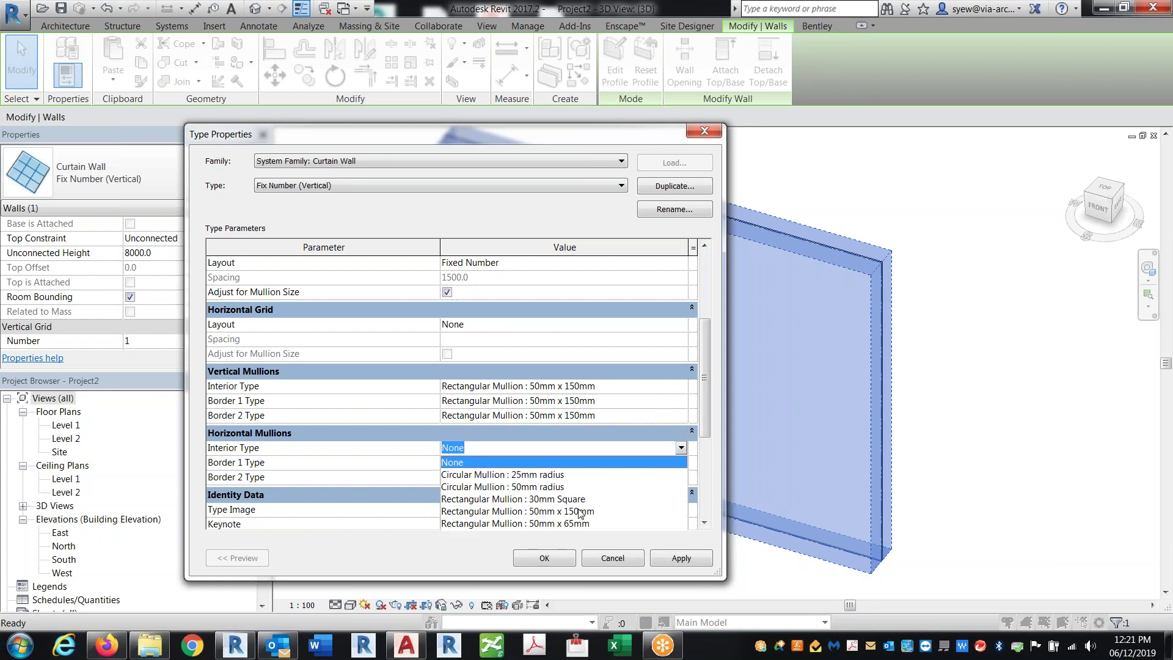
click(579, 512)
click(683, 463)
scroll(588, 522, down, 1)
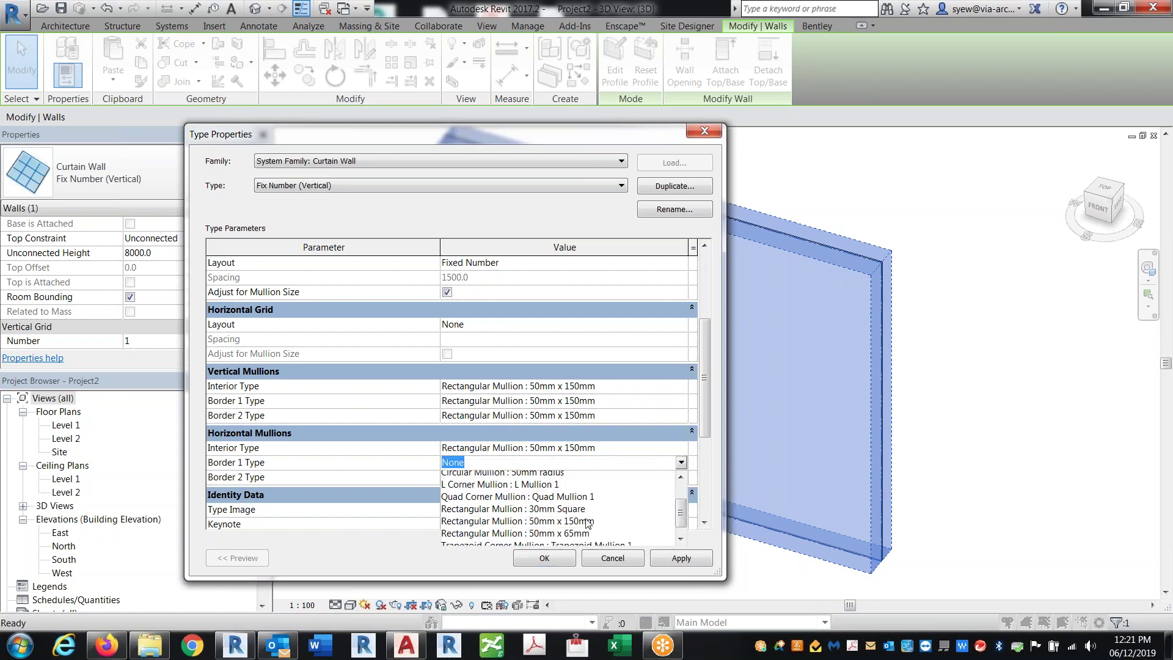
click(588, 521)
click(683, 478)
scroll(615, 542, down, 1)
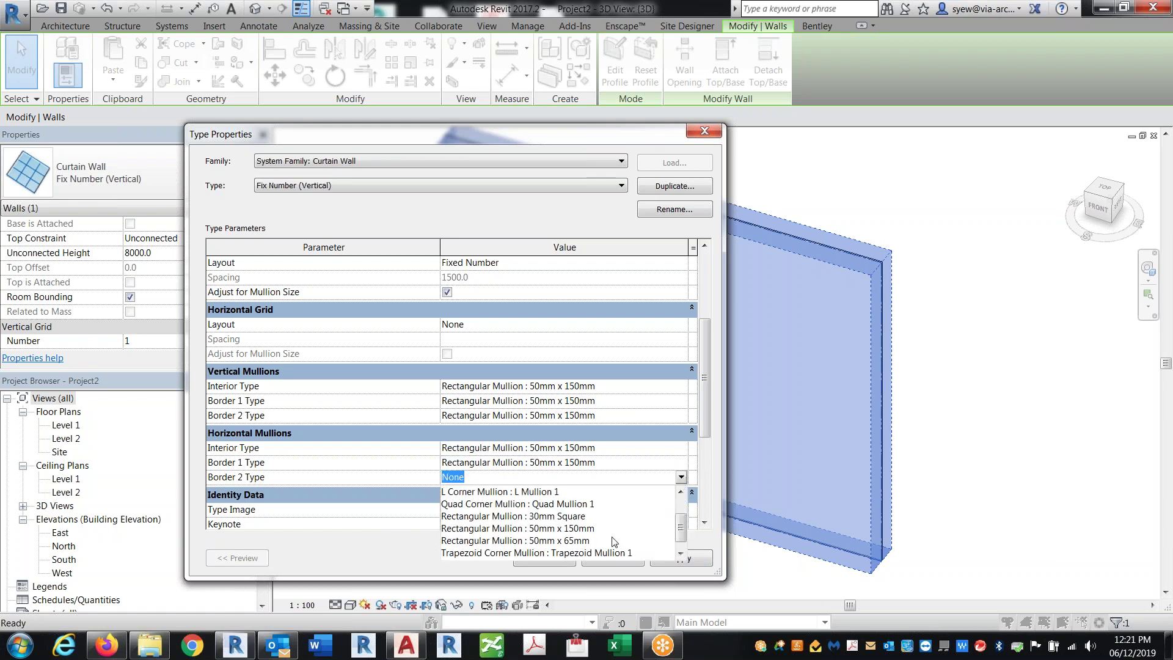
click(578, 528)
click(681, 558)
click(548, 557)
key(Escape)
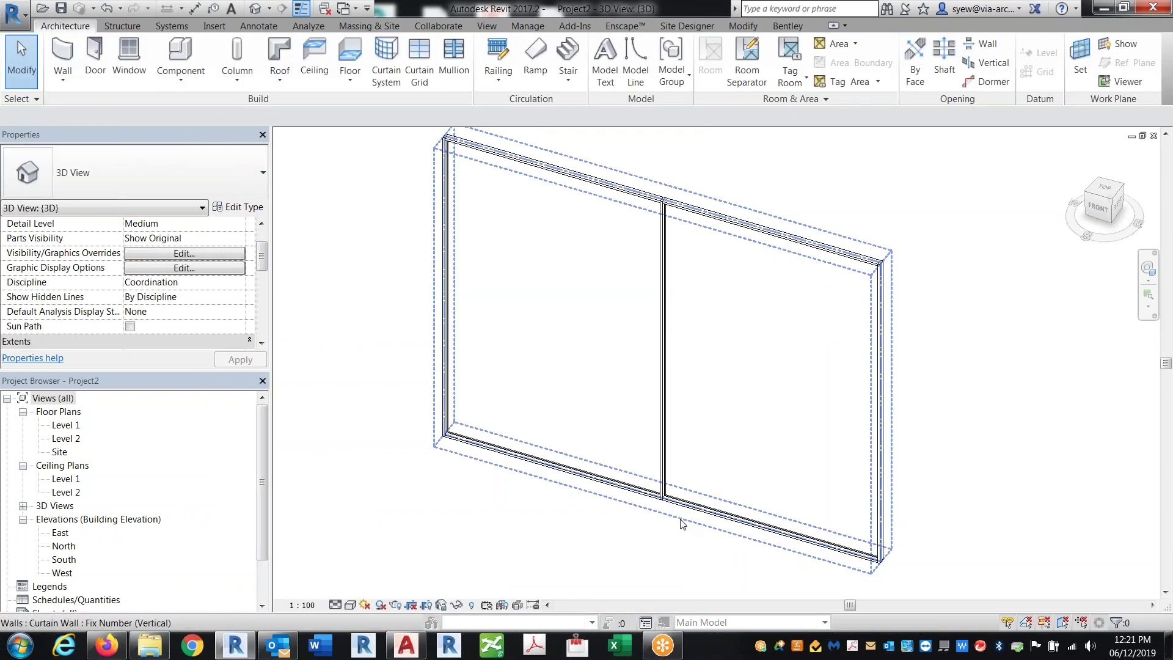
- Set the curtain wall's vertical grid Number to 12
click(688, 521)
drag(262, 247, 262, 269)
click(152, 253)
text(12)
key(Escape)
scroll(681, 543, up, 5)
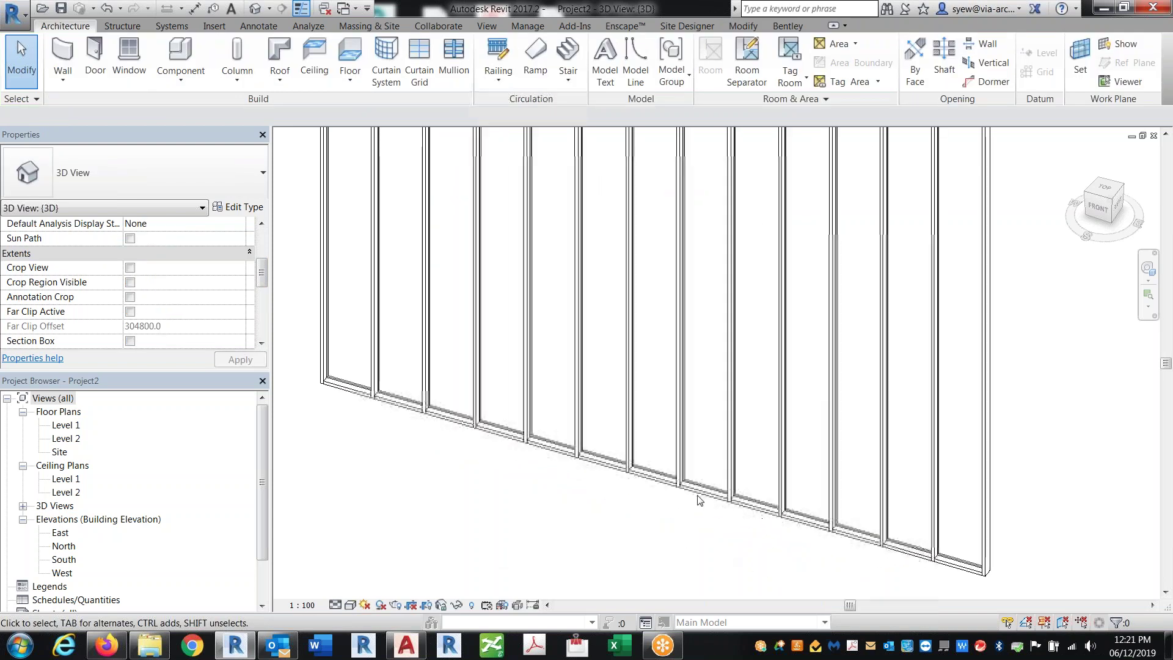
shift+middle_drag(681, 544, 484, 421)
scroll(506, 400, down, 3)
- Move the curtain wall right and down, then open its type properties
click(506, 400)
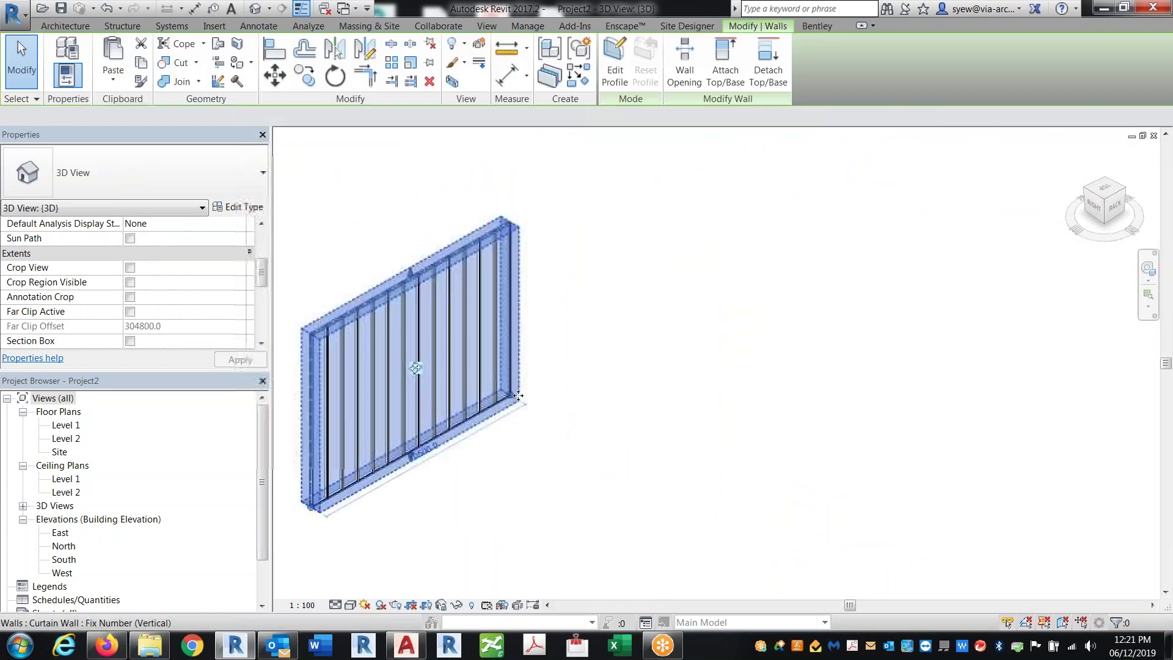
key(r)
key(s)
key(Escape)
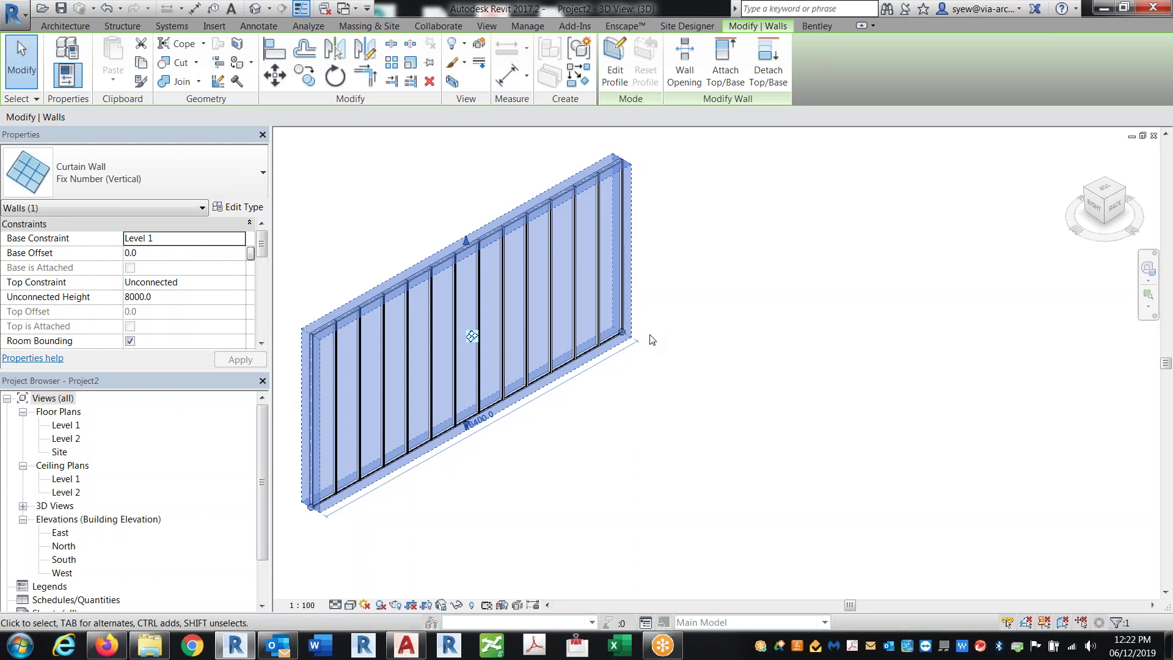
drag(472, 335, 532, 352)
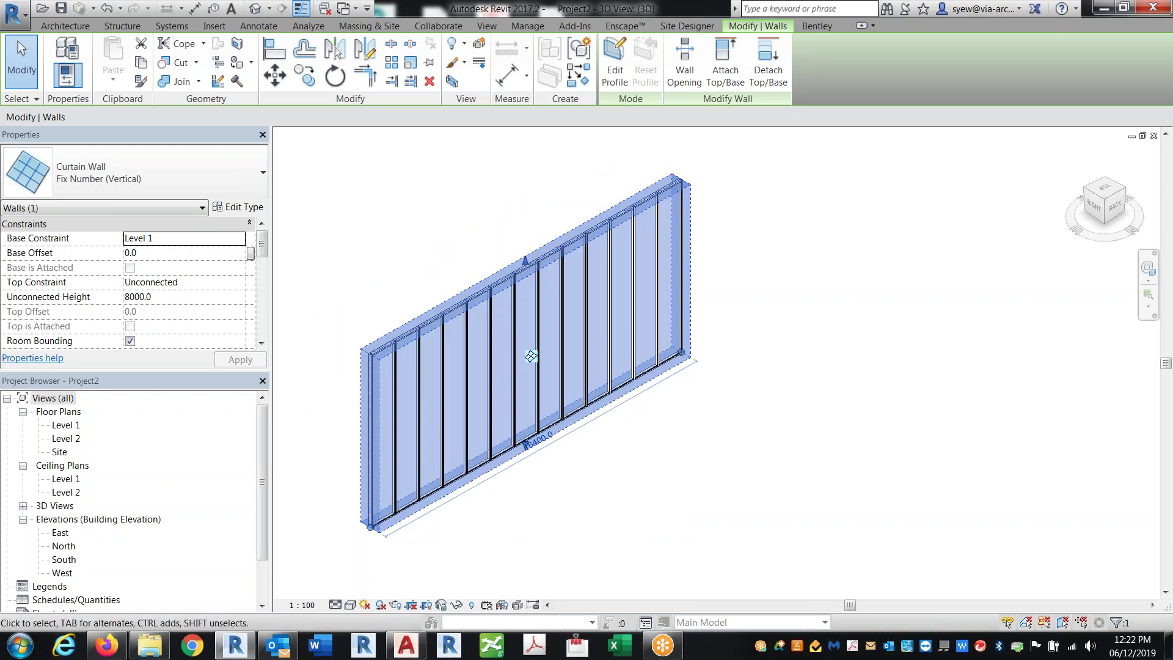
click(689, 424)
click(671, 362)
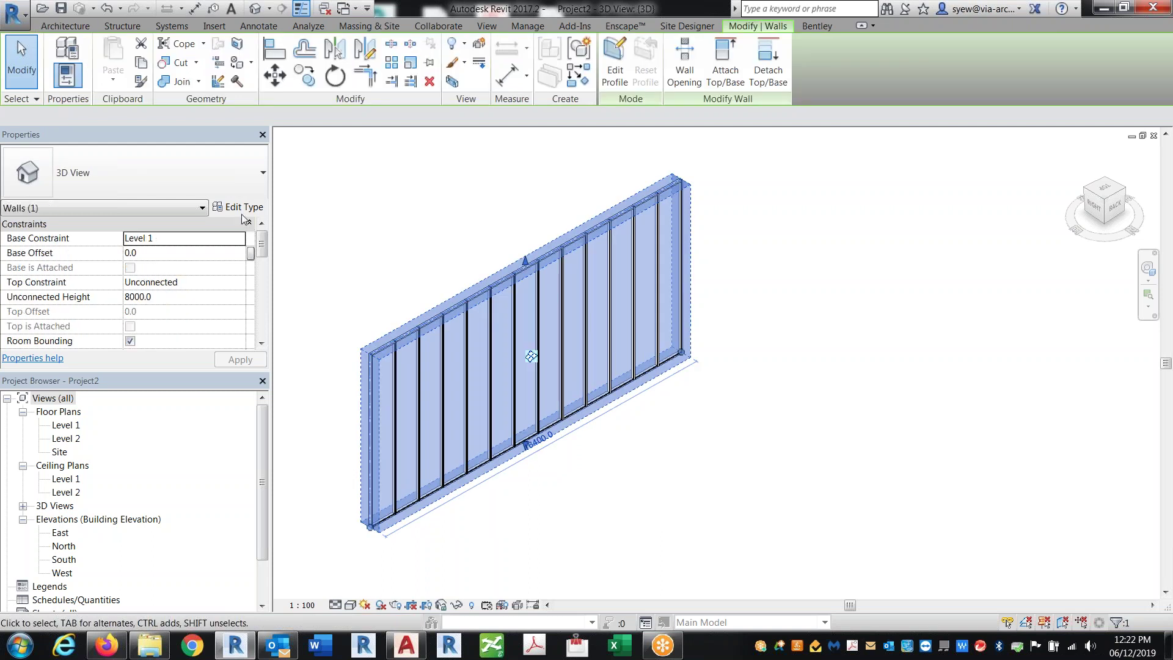
click(239, 206)
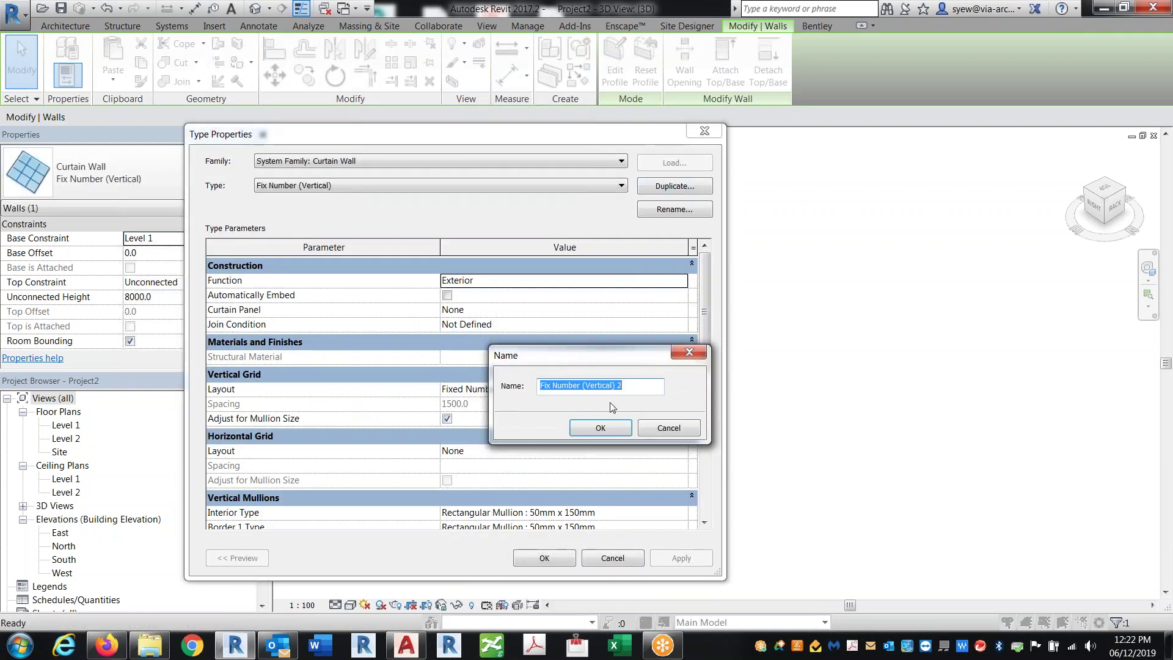
- Create type Fix Number (Horizontal) with Vertical Layout None and Horizontal Layout Fixed Number
drag(585, 385, 622, 386)
text(Horizon)
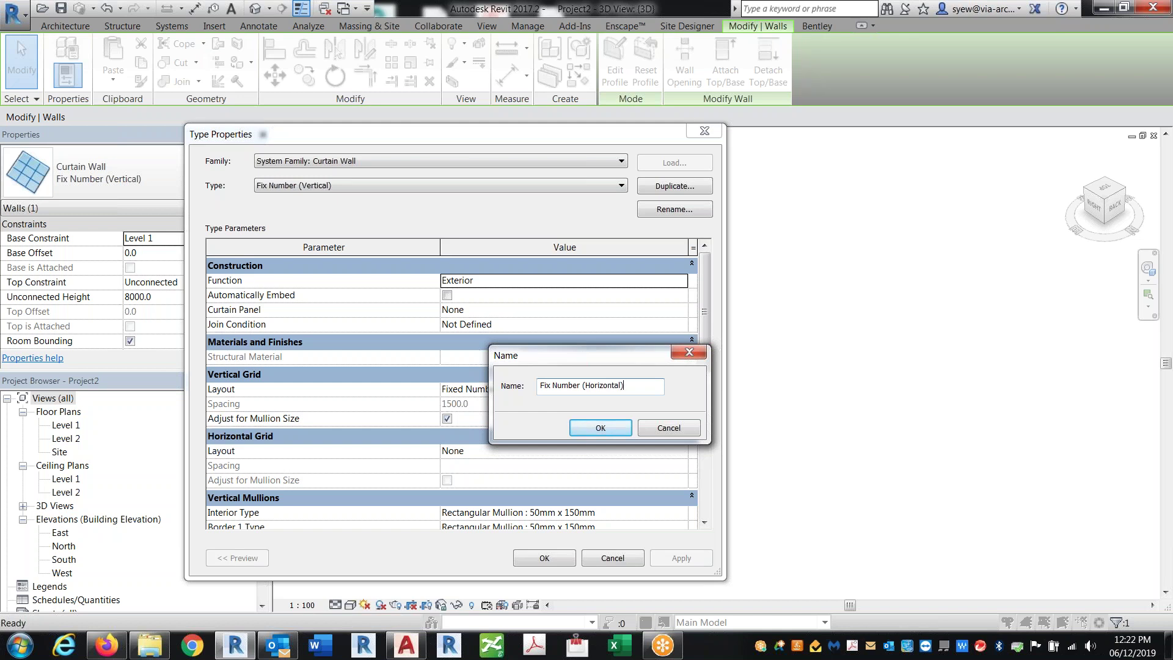
click(601, 428)
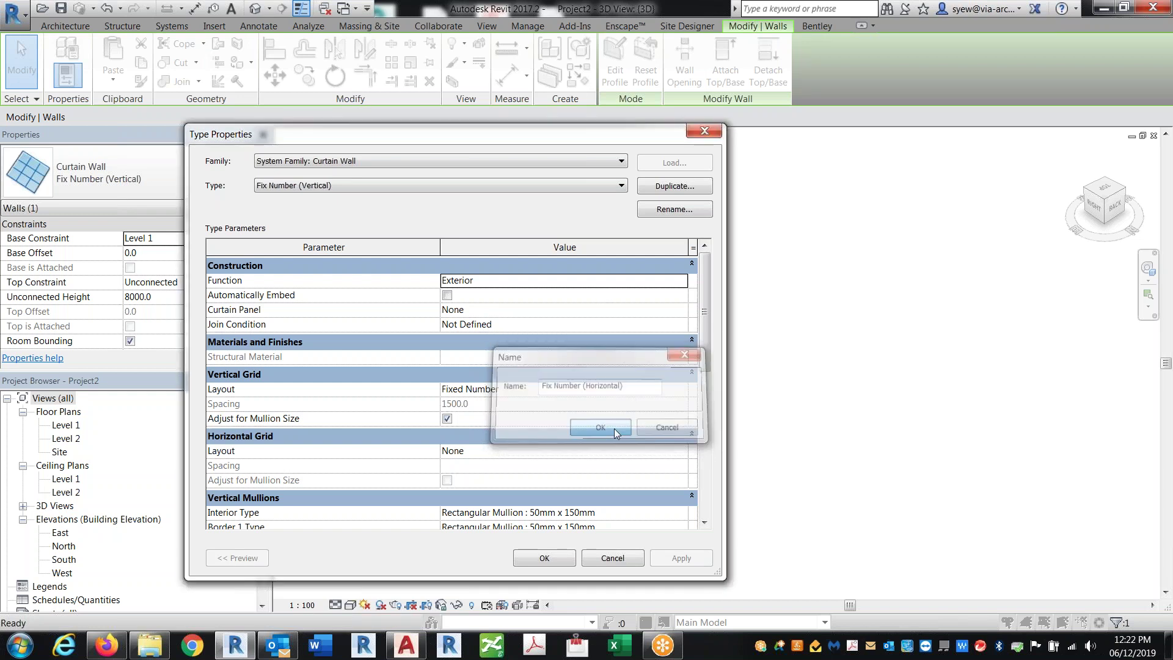
click(680, 389)
click(683, 391)
click(682, 389)
click(492, 402)
click(681, 452)
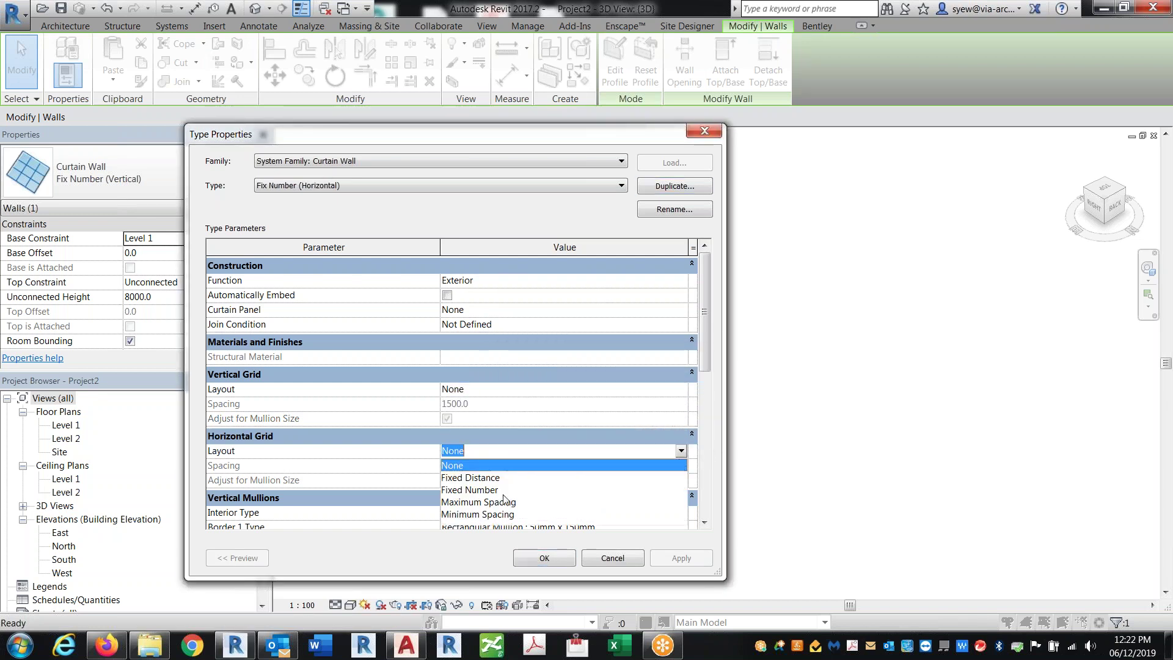
click(486, 490)
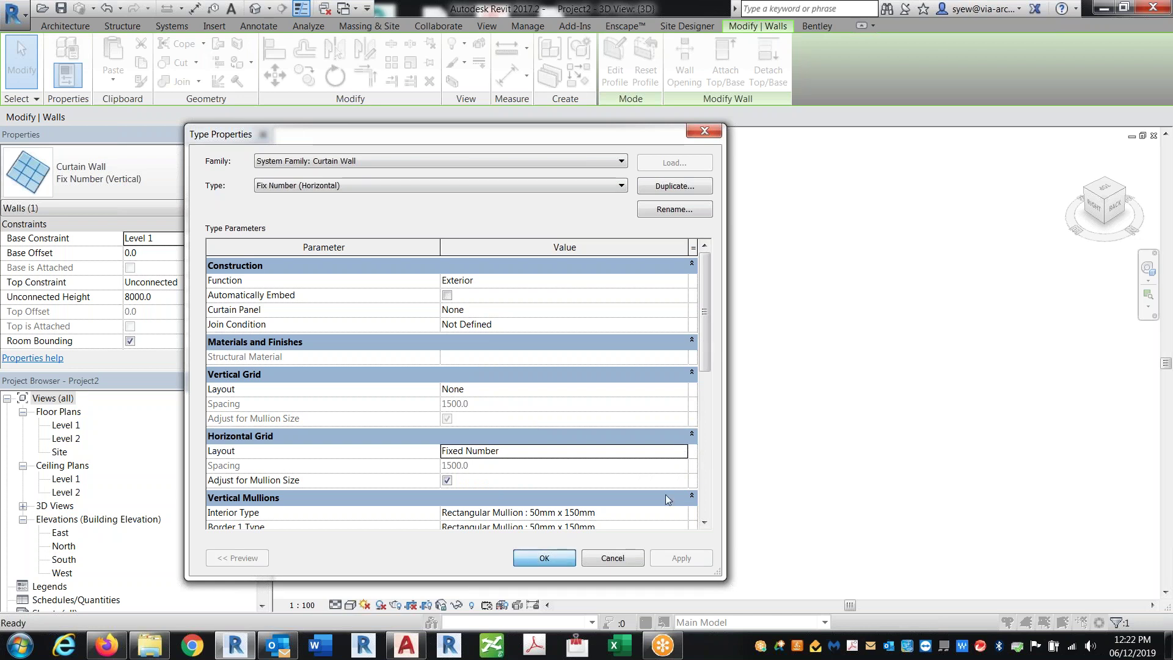
click(552, 559)
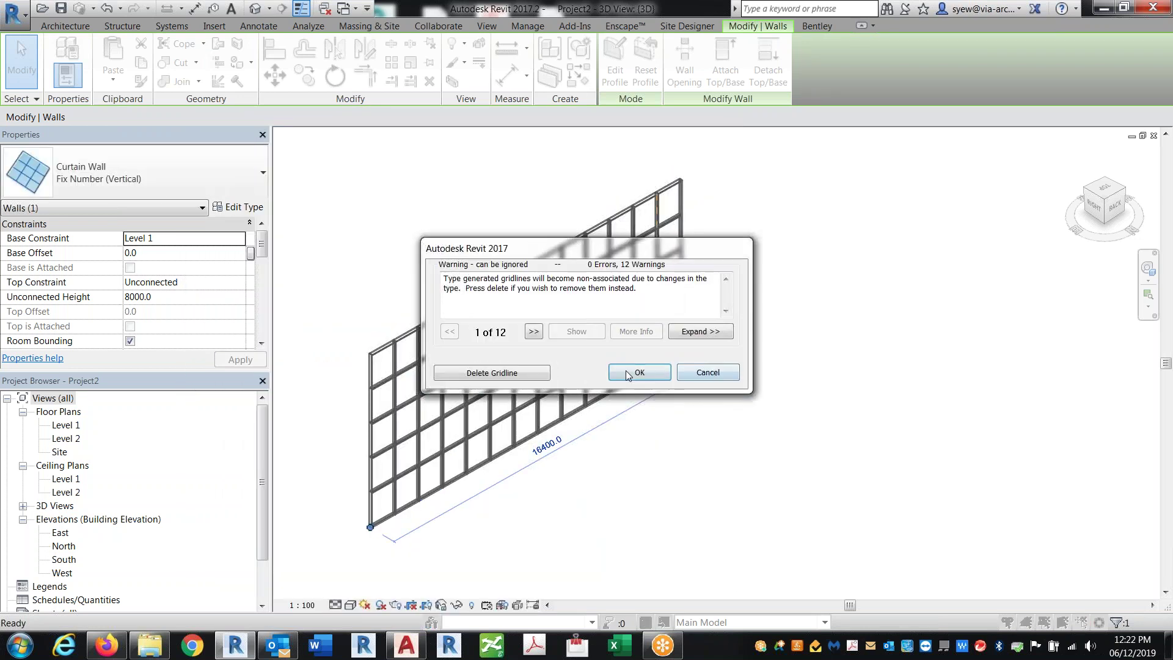
- Delete the leftover gridlines and switch the wall back to Fix Number (Vertical)
click(519, 371)
click(660, 519)
shift+middle_drag(744, 475, 632, 489)
click(603, 504)
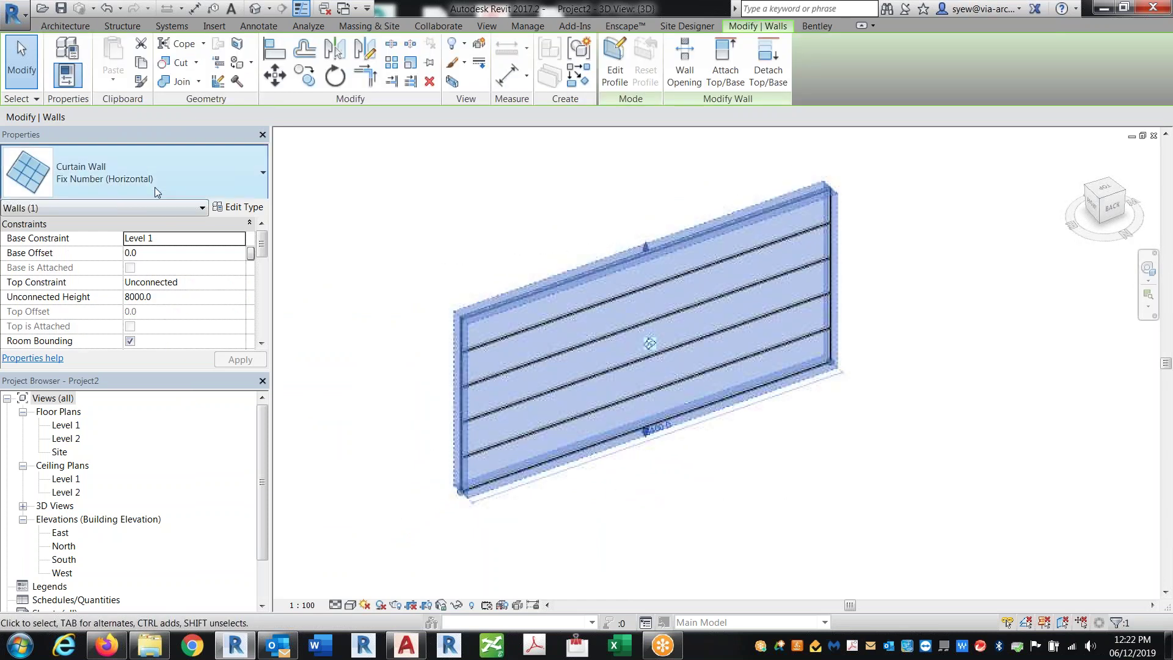
click(156, 189)
click(114, 440)
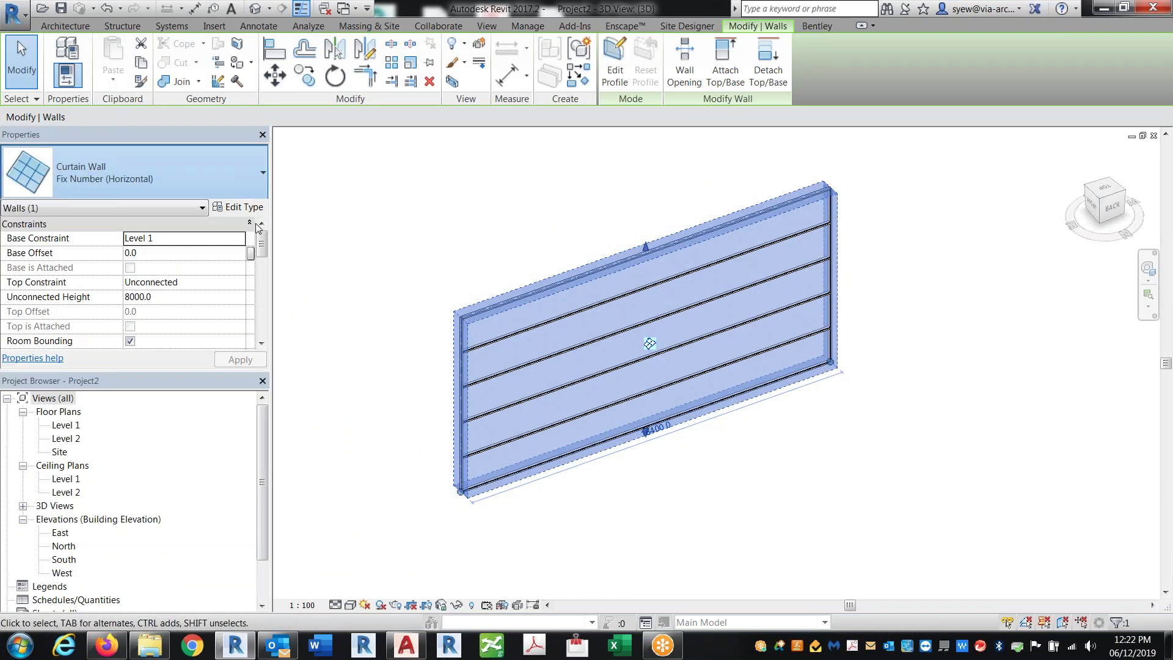
click(904, 611)
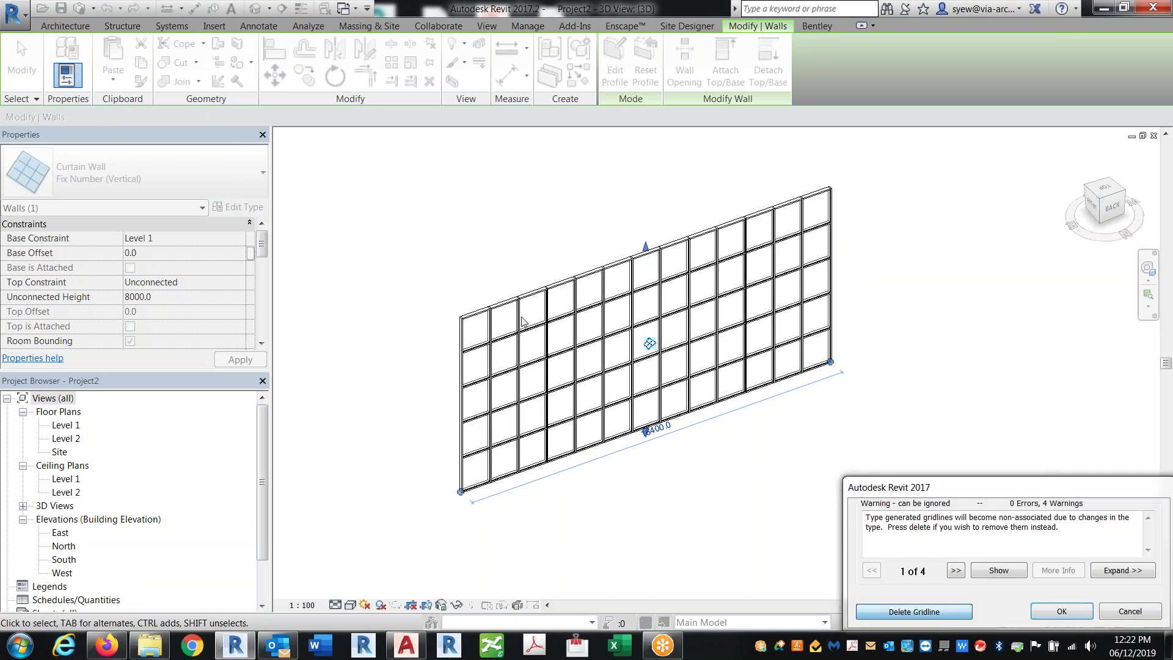
click(238, 207)
- Duplicate the curtain wall type as a new type named Fix Distance 5'
click(678, 187)
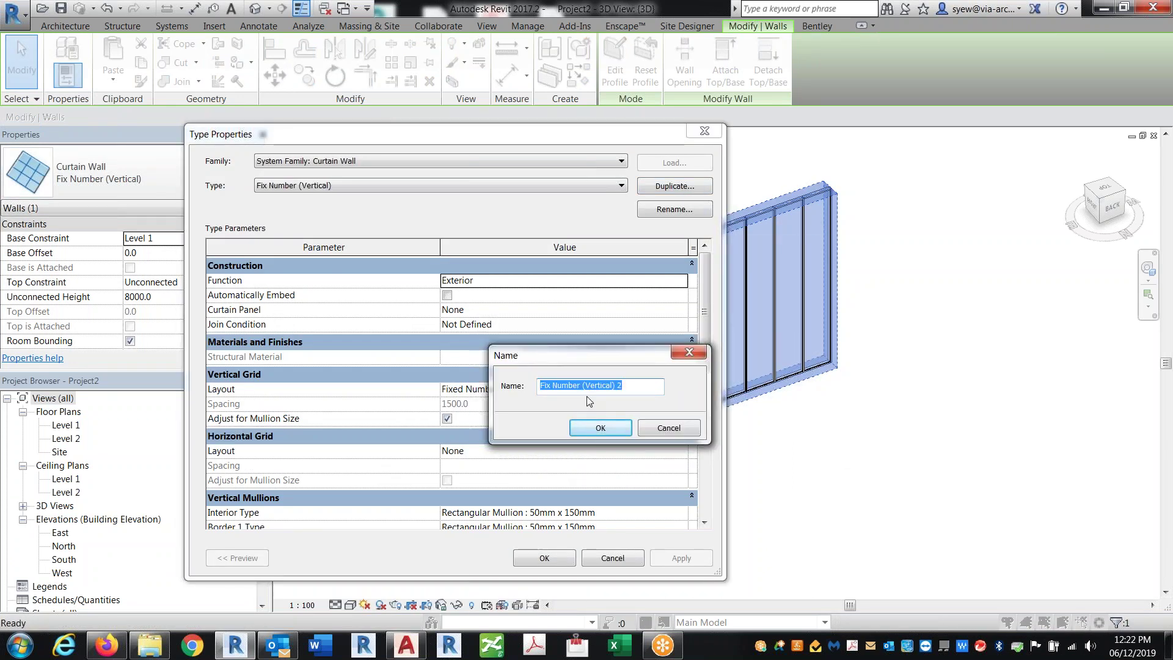
click(558, 386)
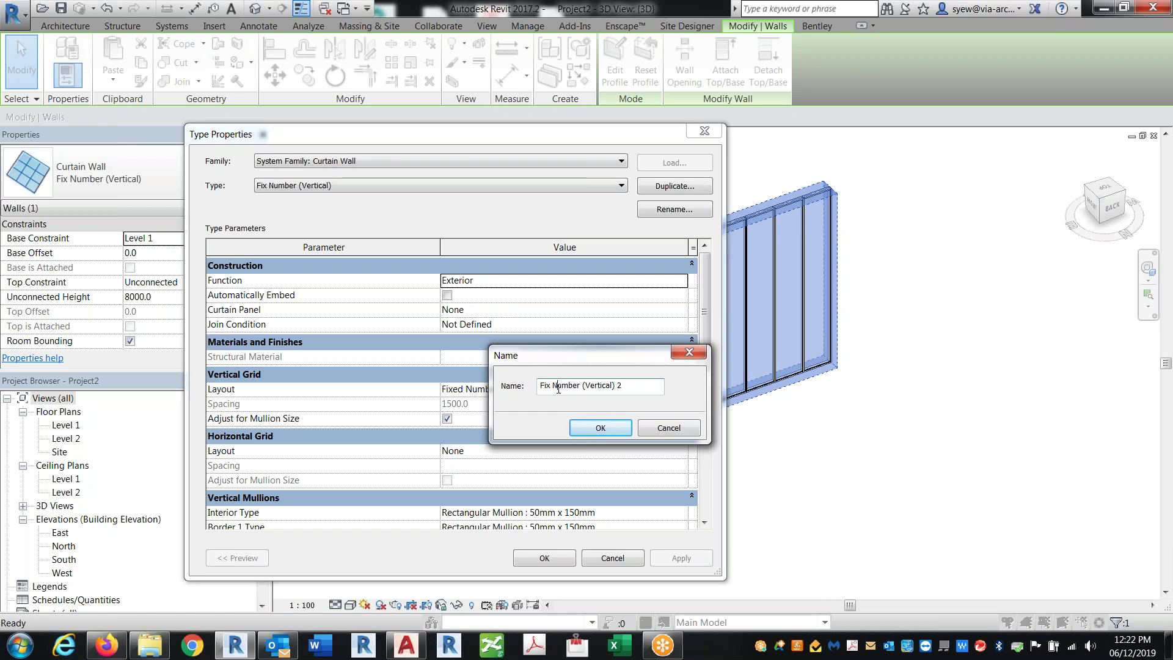
drag(554, 387, 660, 380)
text(Distance 5')
click(601, 427)
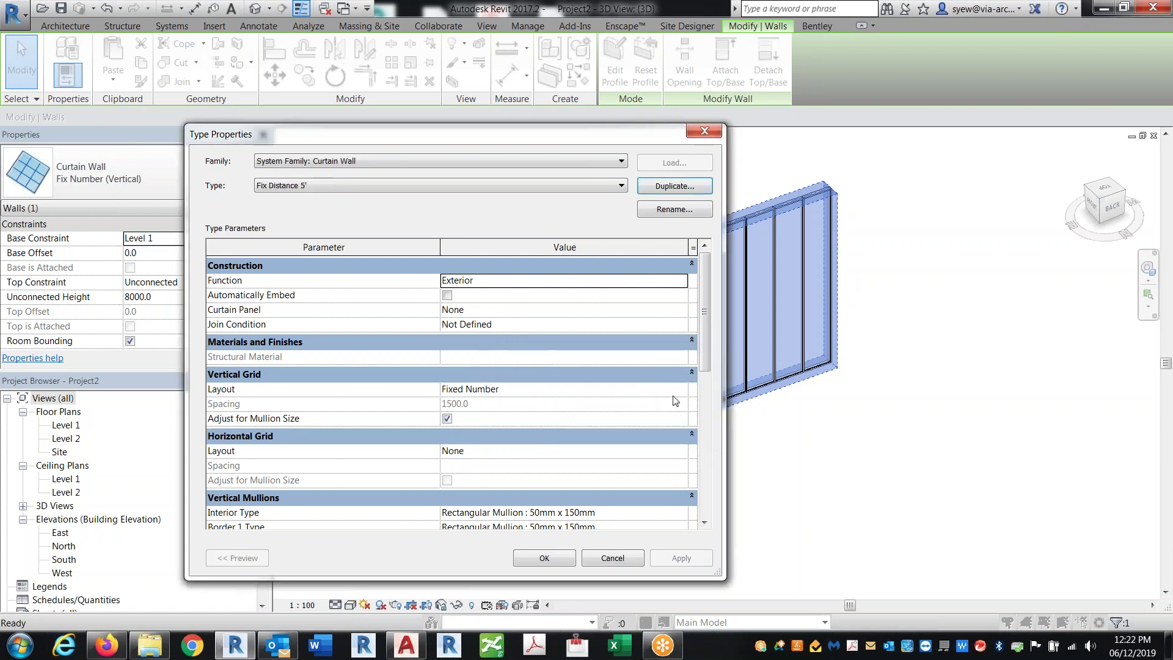
- Set the vertical grid layout to Fixed Distance with 5' (1524 mm) spacing
click(681, 390)
click(616, 416)
click(550, 404)
text(5')
key(Return)
click(543, 558)
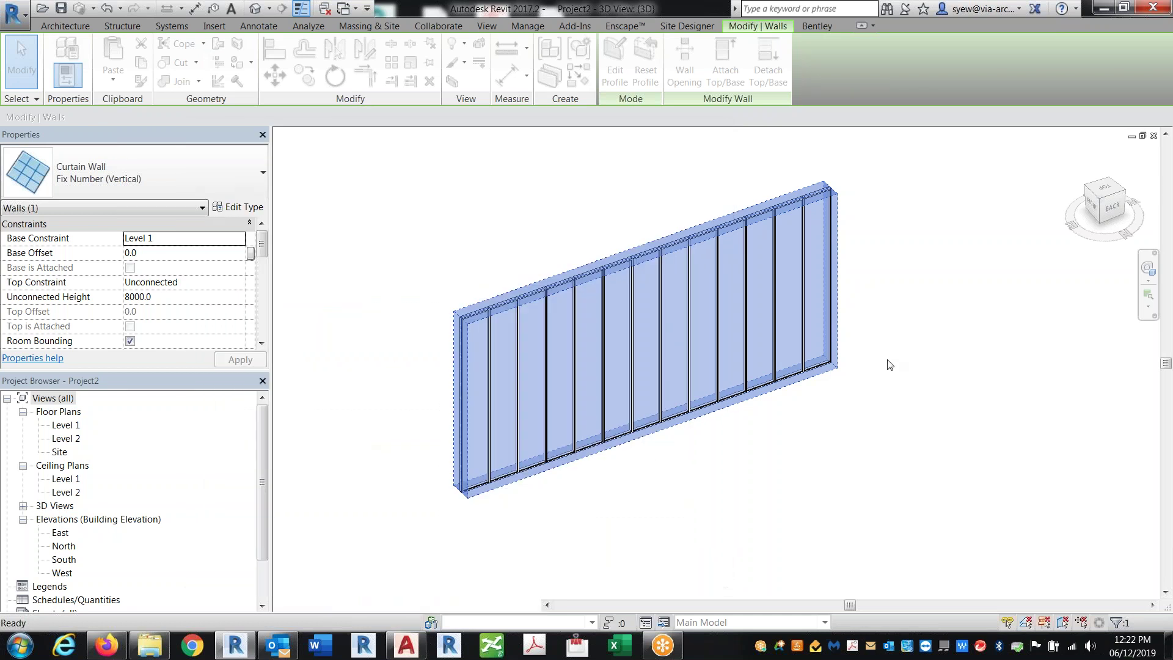
click(863, 451)
scroll(483, 519, up, 3)
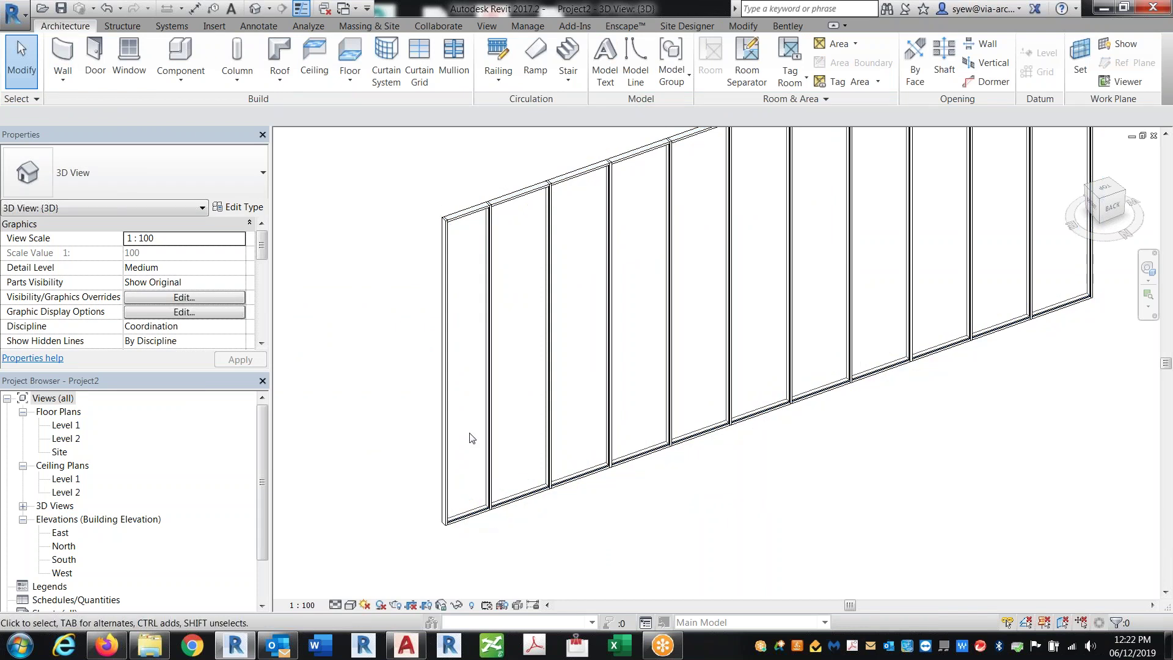
- Set the curtain wall's Vertical Grid Justification to Center in Properties
click(531, 496)
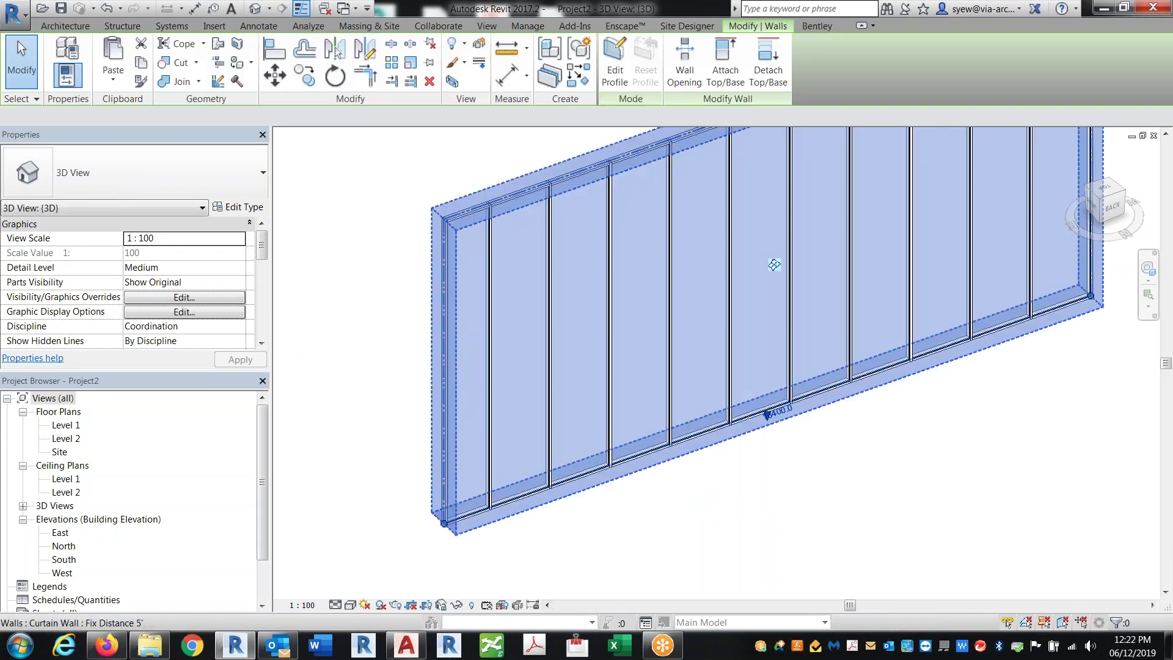
drag(262, 253, 259, 270)
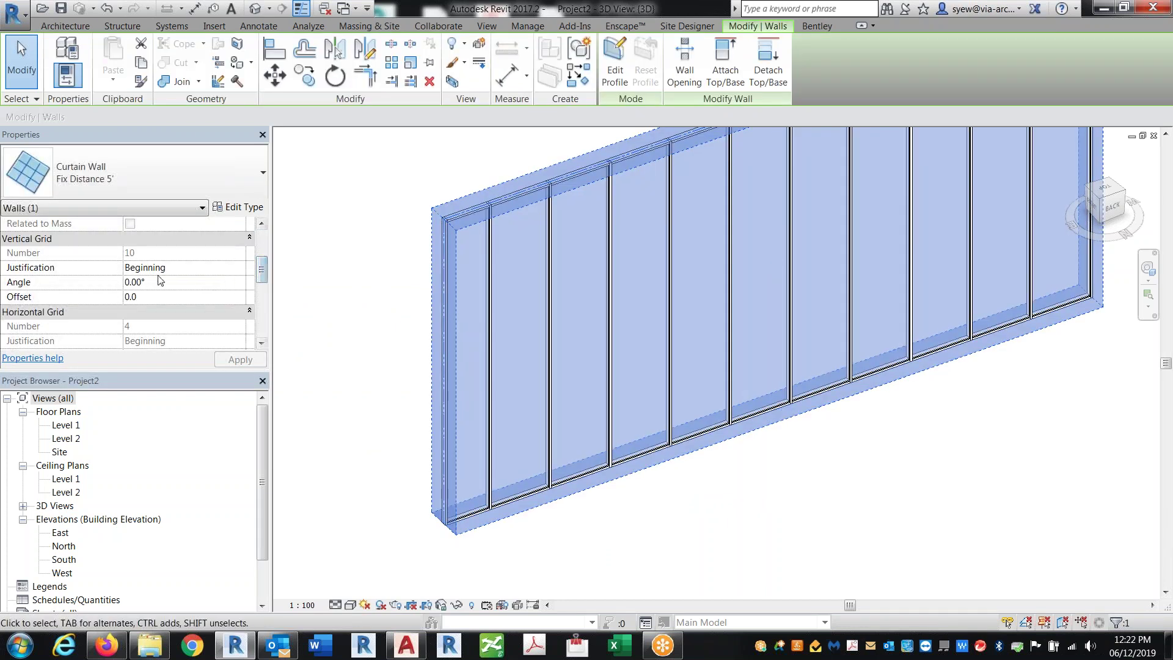
click(238, 268)
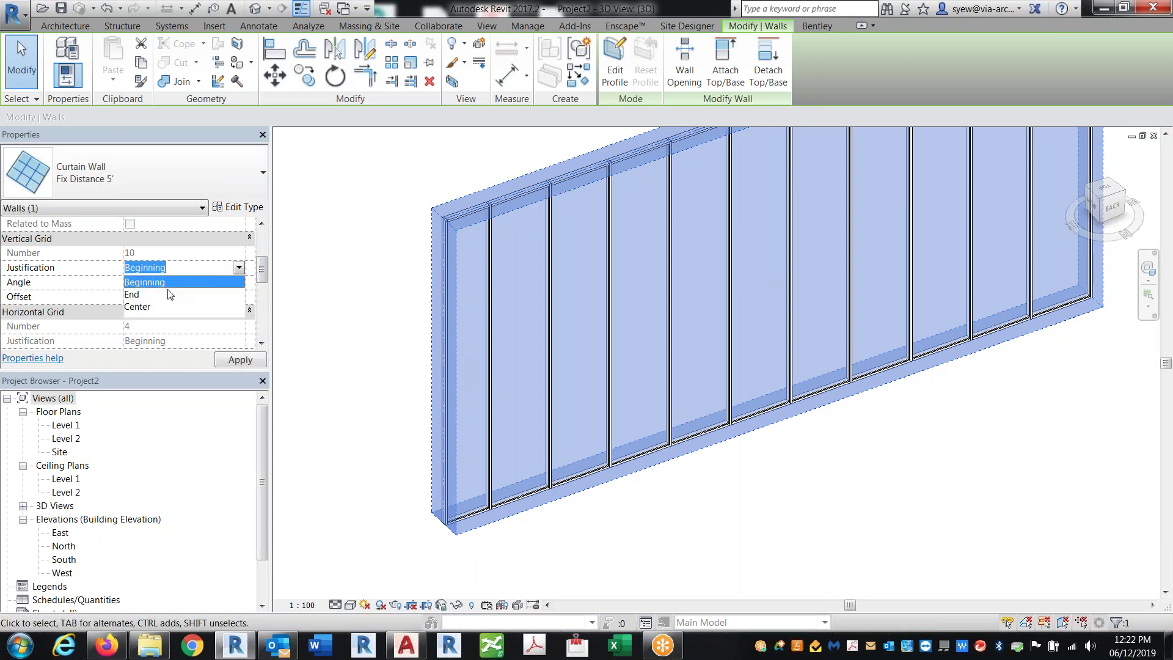
click(141, 307)
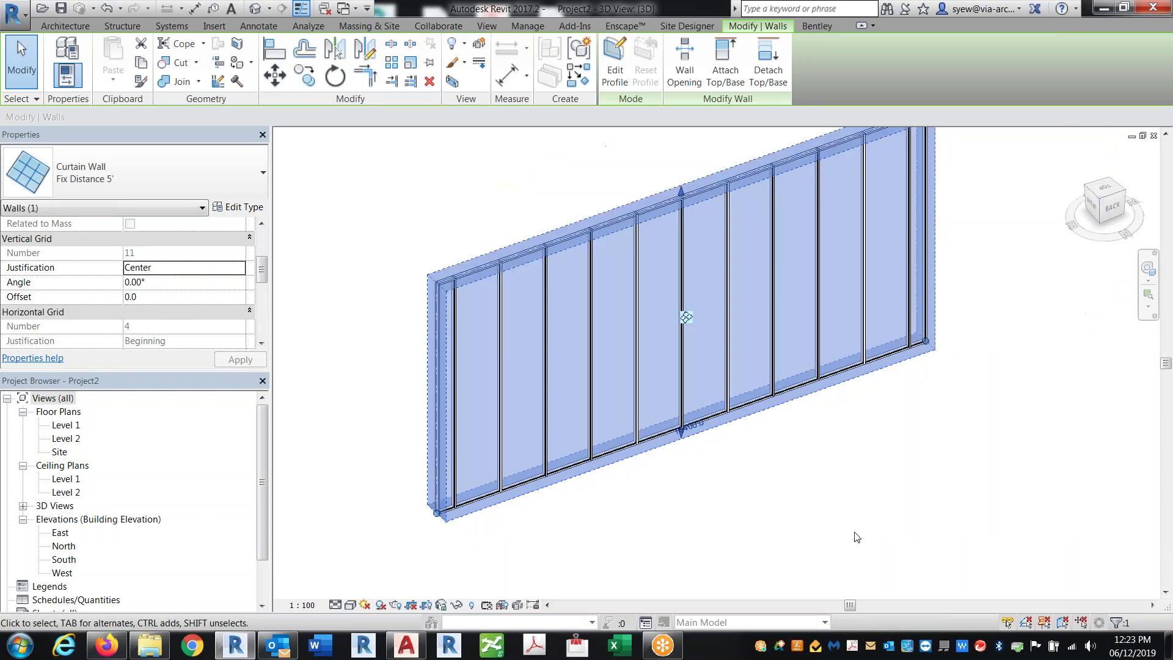
click(921, 487)
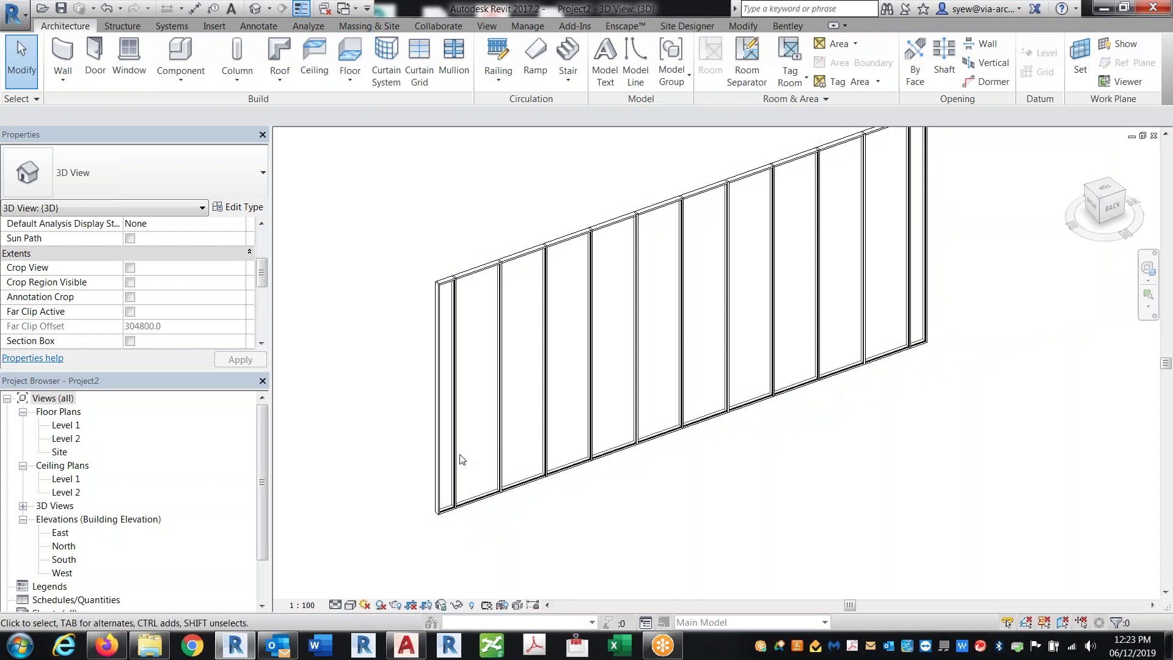
- Reselect the wall and recheck the justification options, leaving them at Center
click(570, 477)
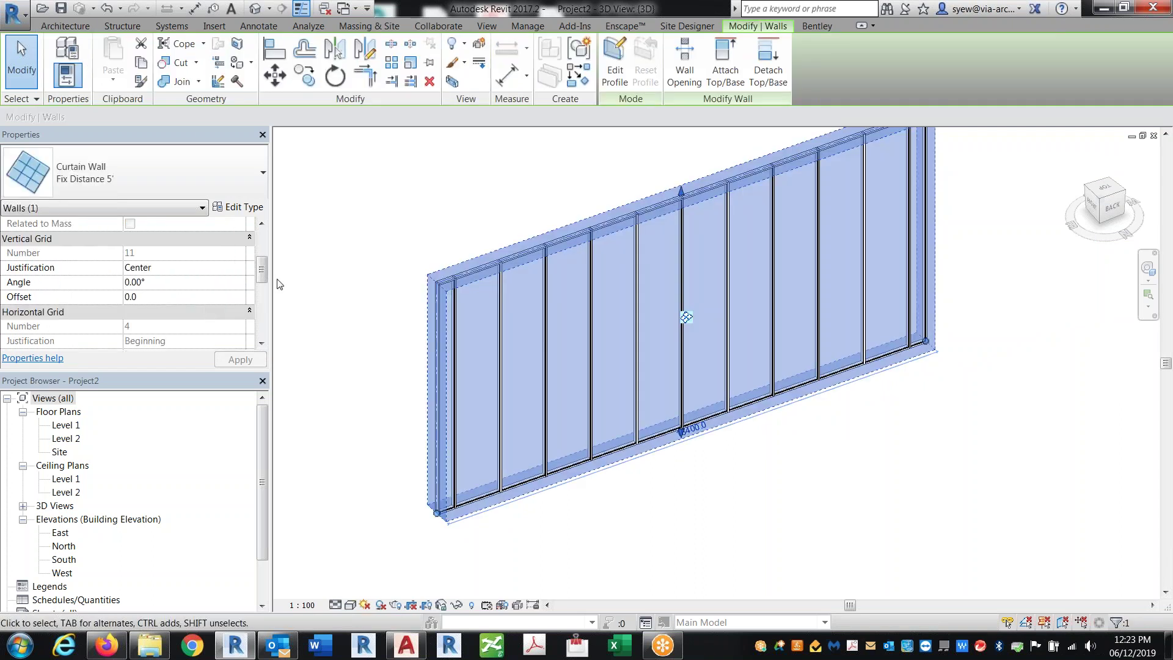
click(159, 267)
click(239, 267)
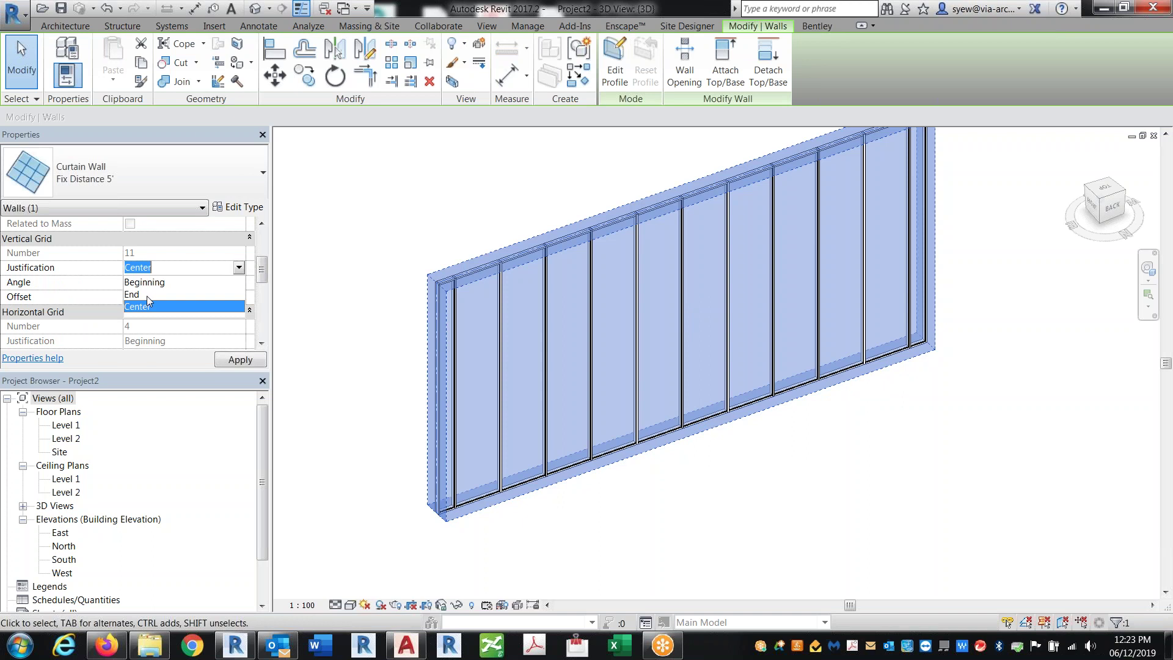
click(737, 510)
click(823, 529)
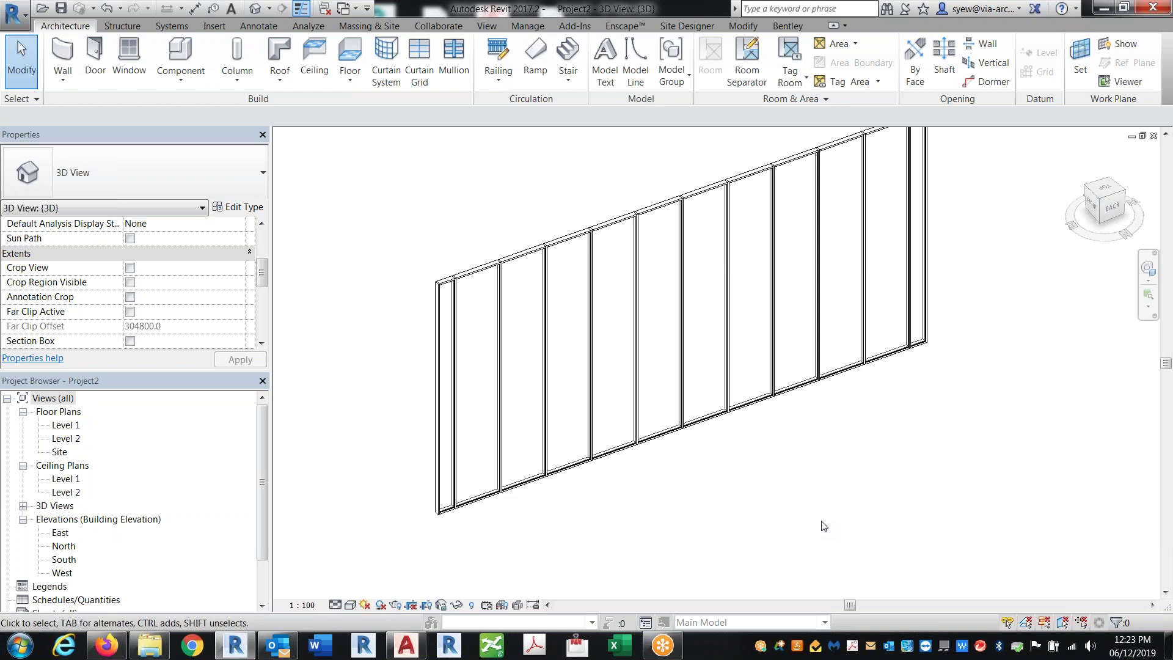
click(820, 415)
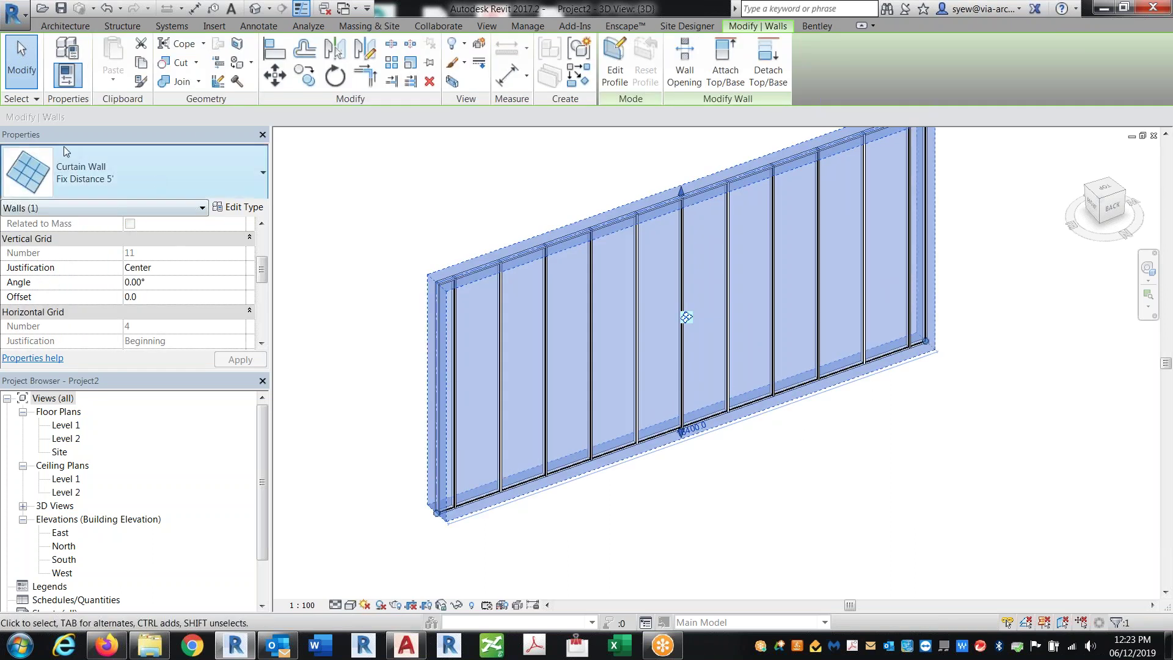
- Change the wall to Curtain Wall: Fix Number (Vertical), then deselect it and zoom out
click(165, 178)
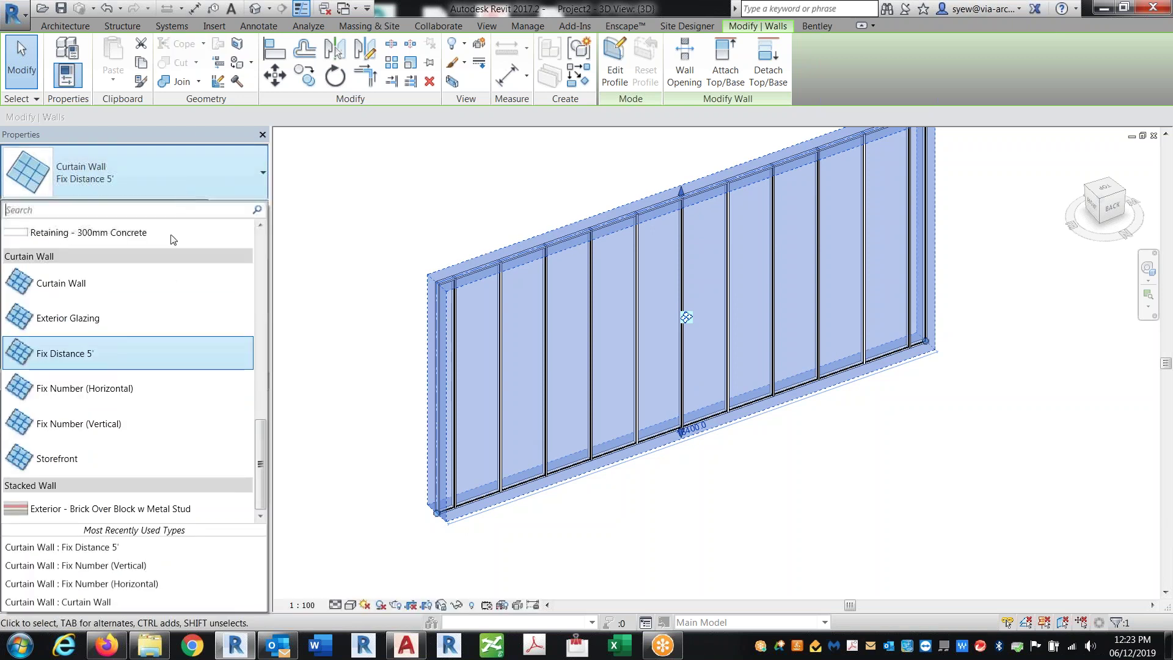
click(112, 424)
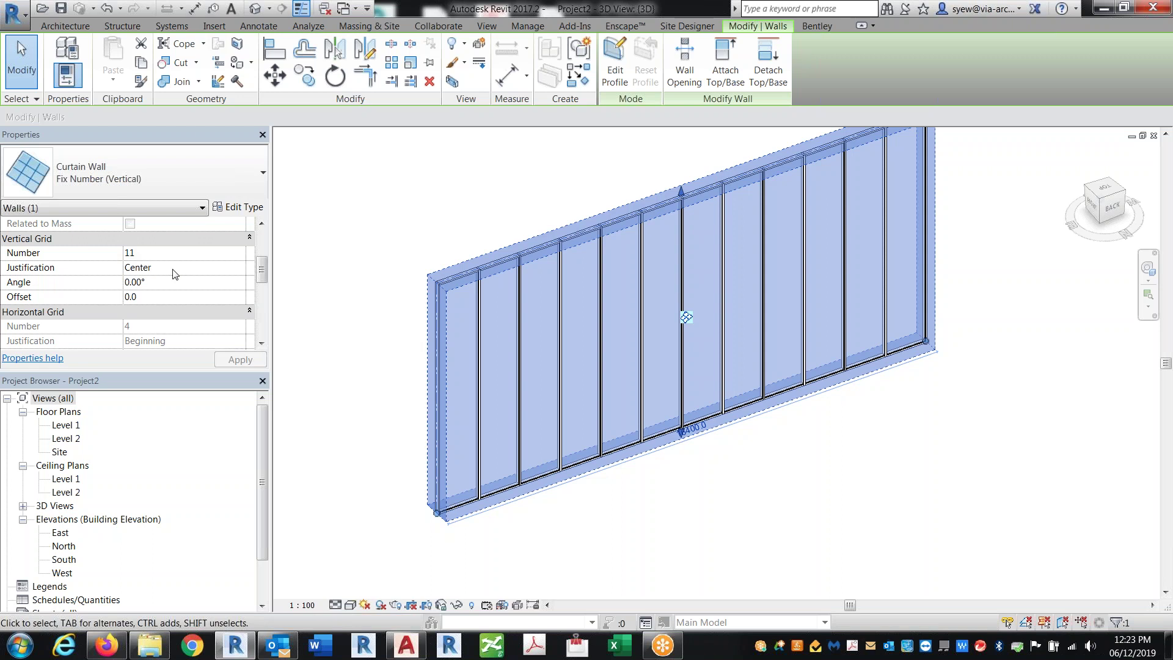
click(166, 185)
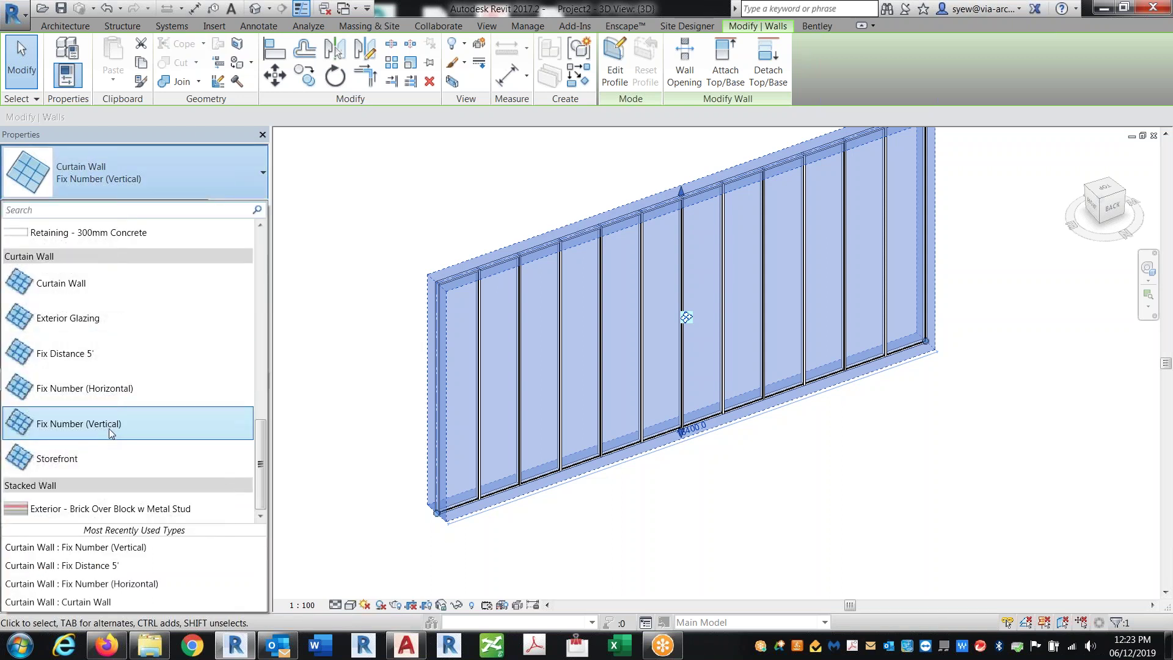
click(547, 449)
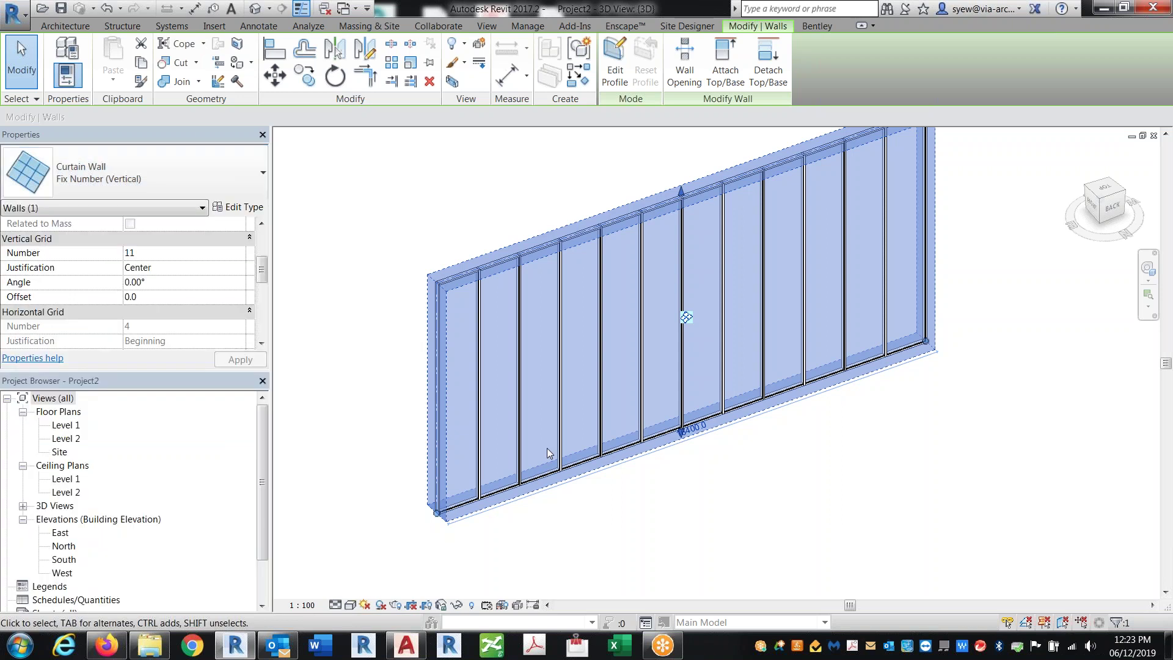
click(880, 471)
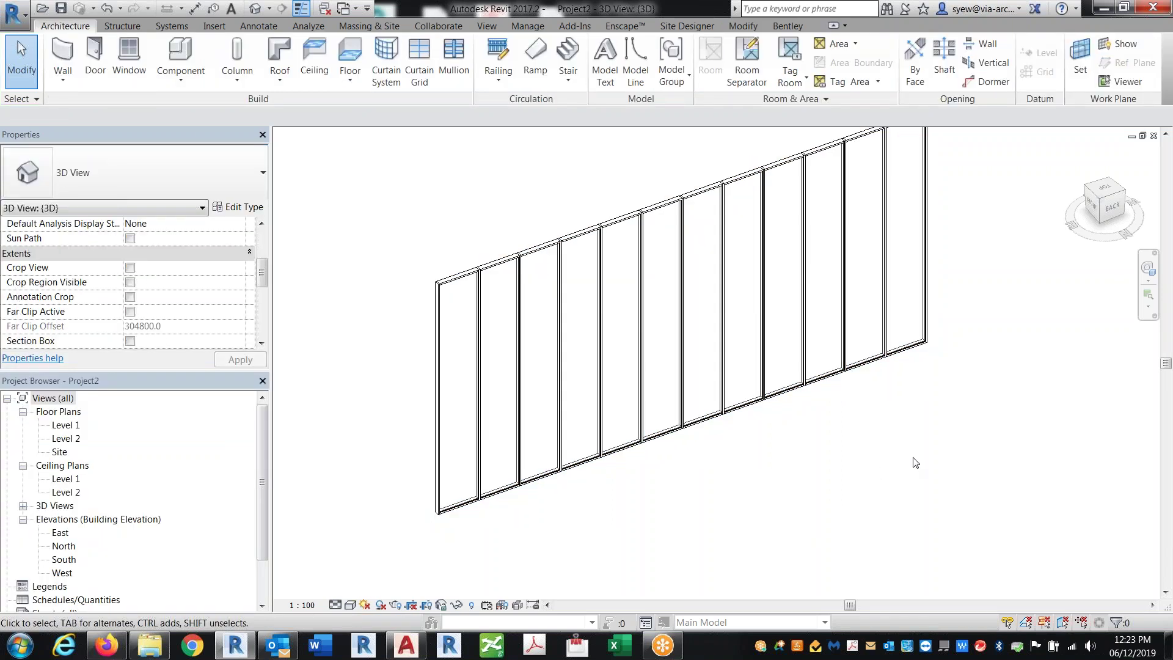
scroll(758, 471, down, 2)
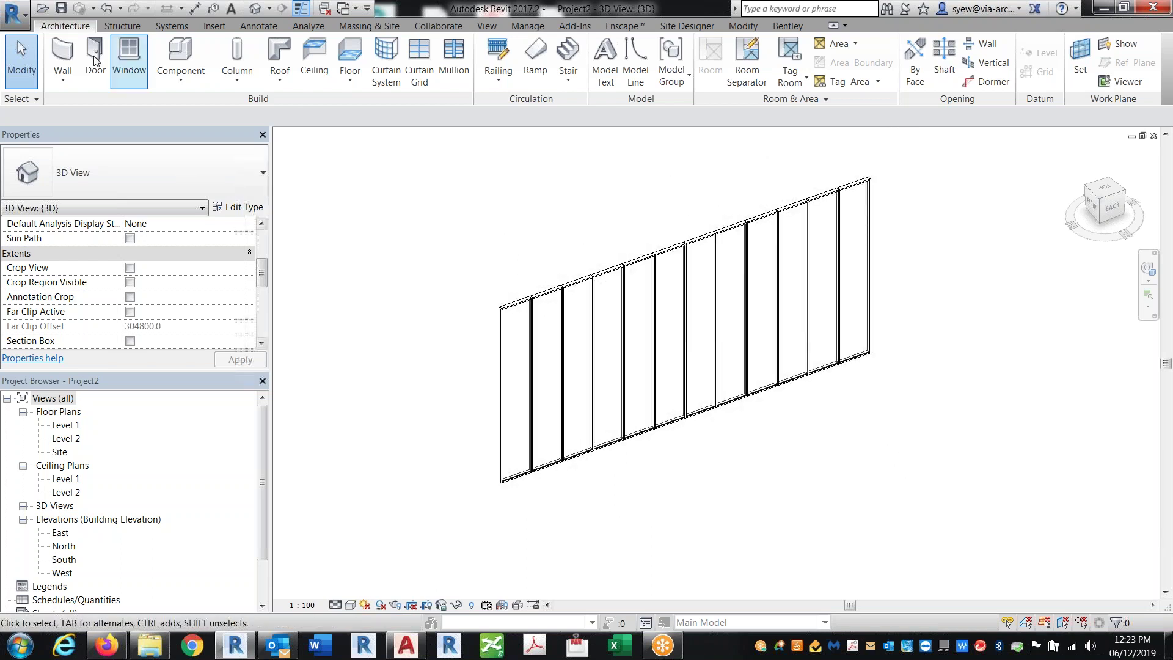
- Draw a chain of four connected Fix Distance 5' curtain walls beside the original wall
click(63, 76)
click(128, 102)
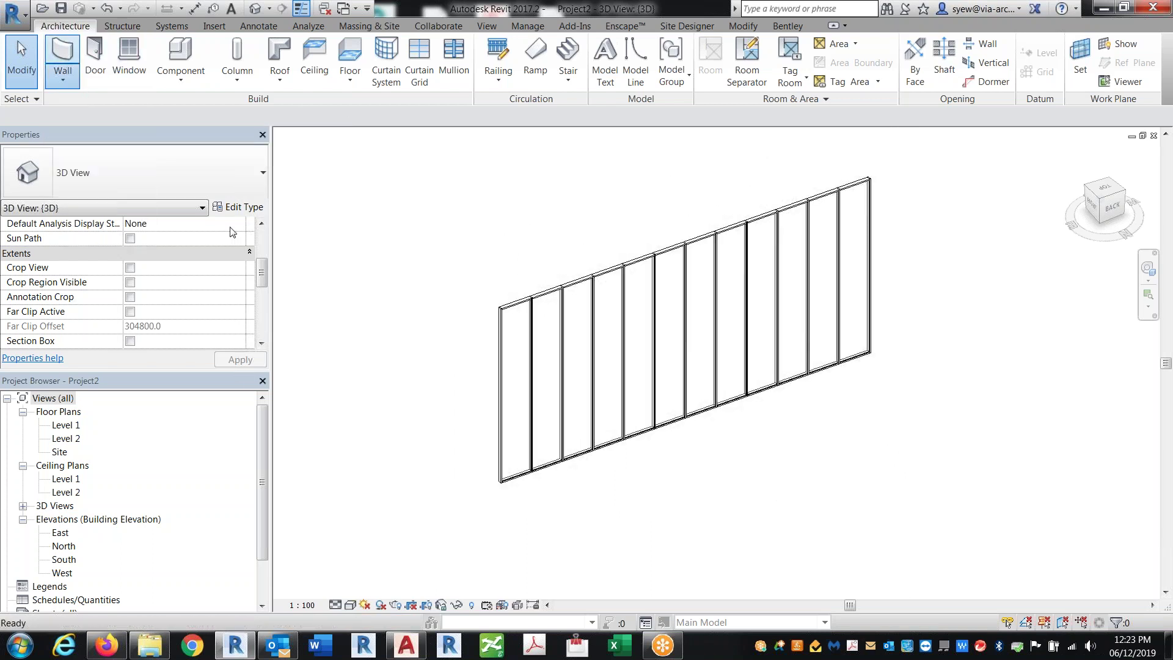
click(137, 174)
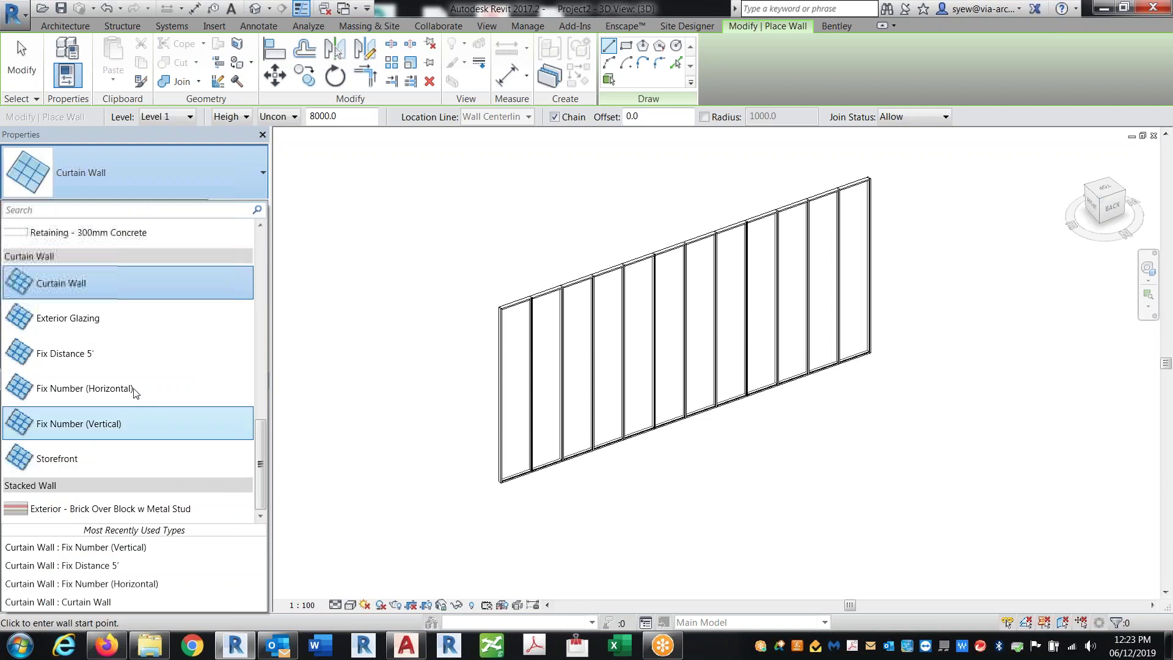
click(112, 358)
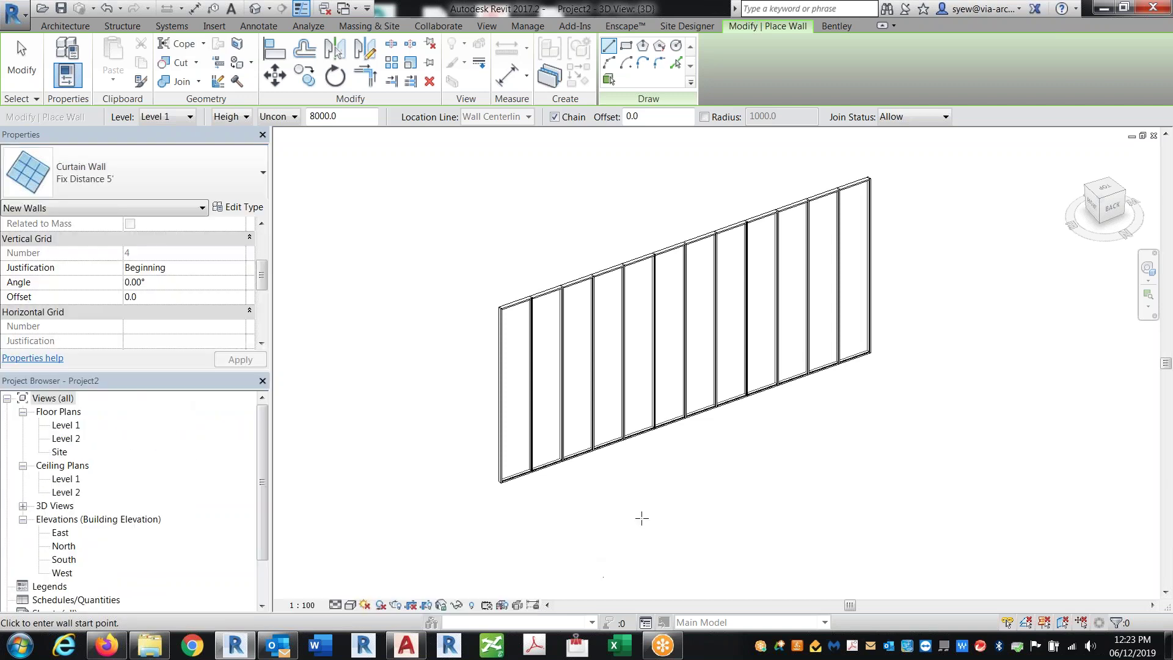
click(642, 518)
click(975, 551)
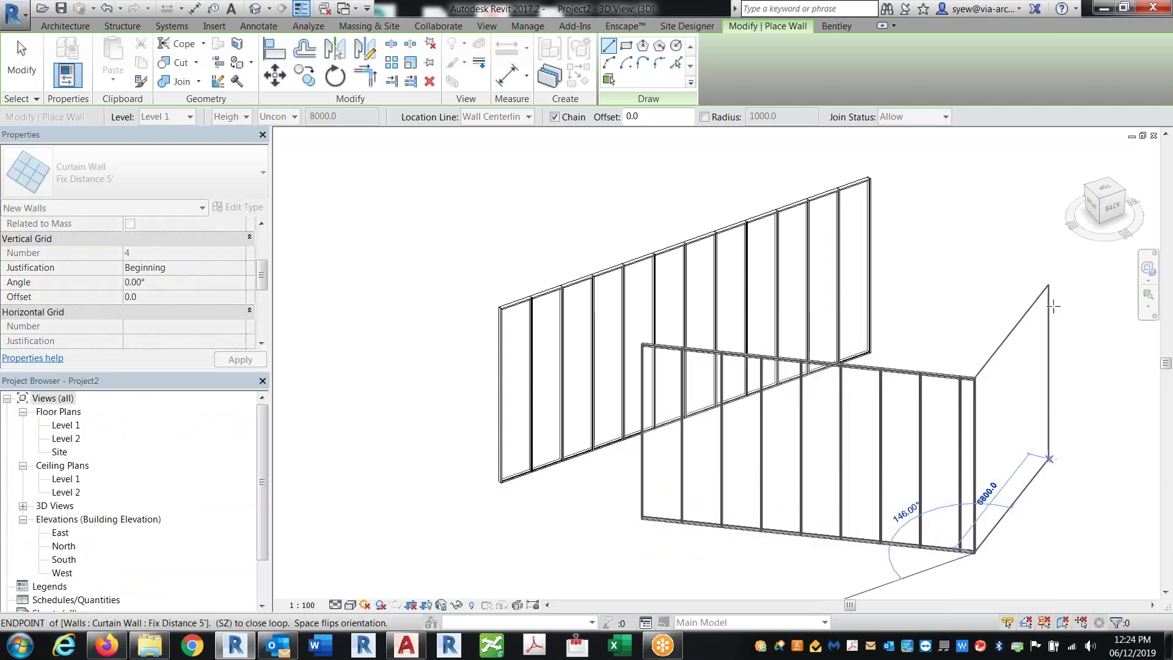
click(1053, 307)
click(909, 255)
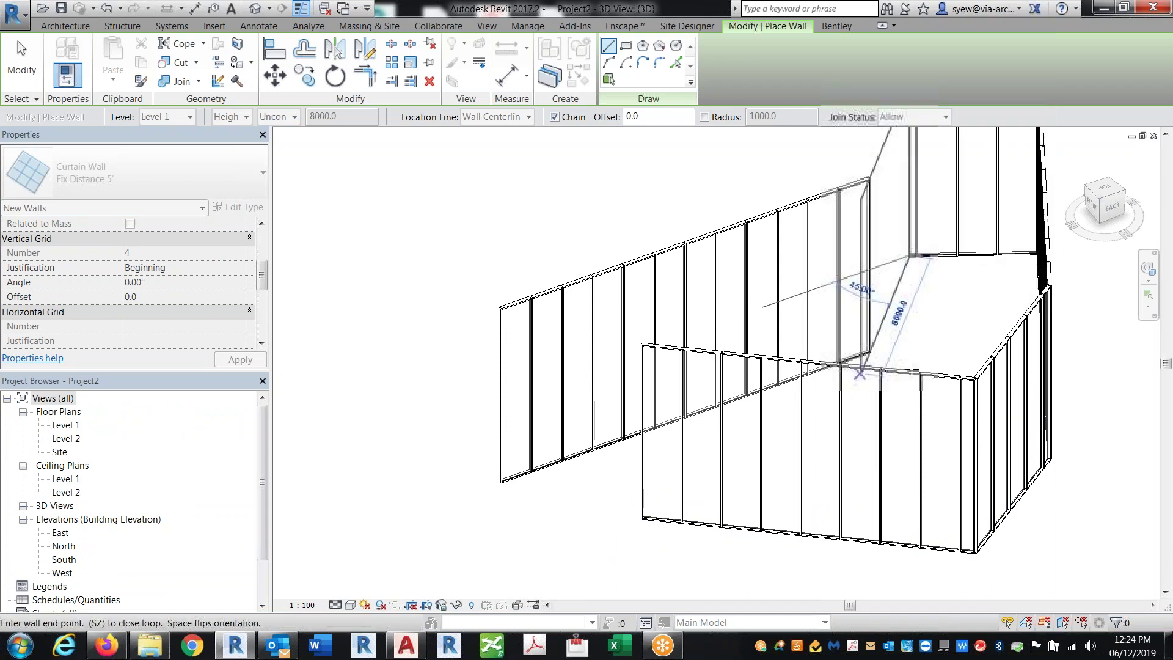
key(Escape)
key(Escape)
key(Tab)
- Change the four new walls to Fix Number (Vertical) and orbit to view them
click(855, 373)
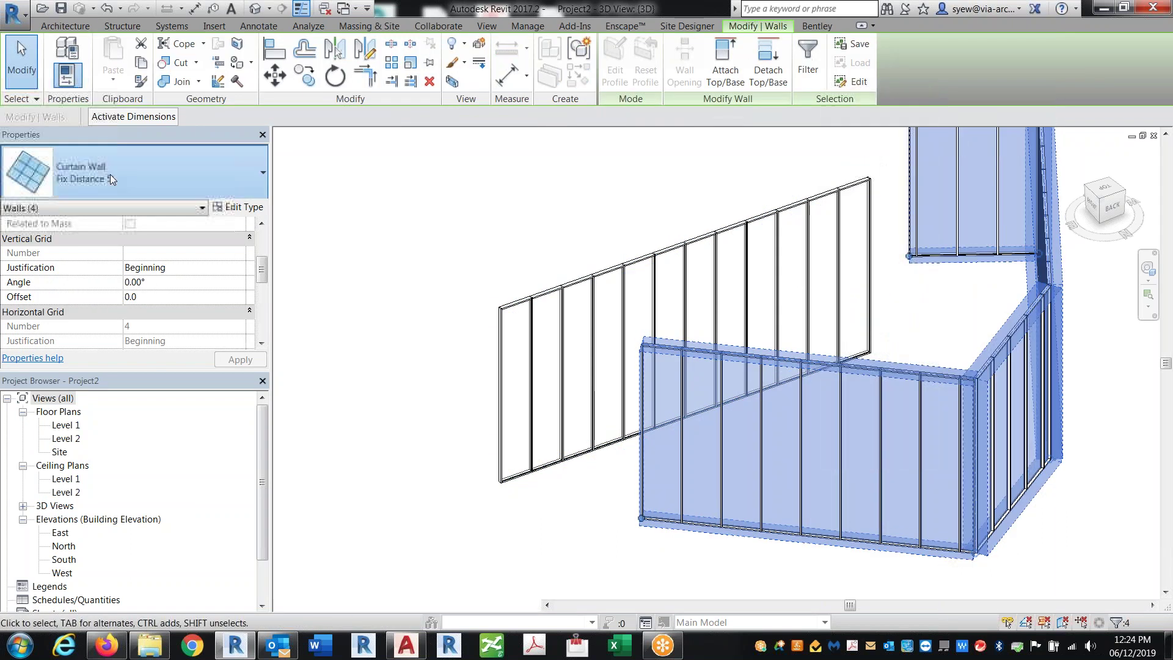
click(110, 175)
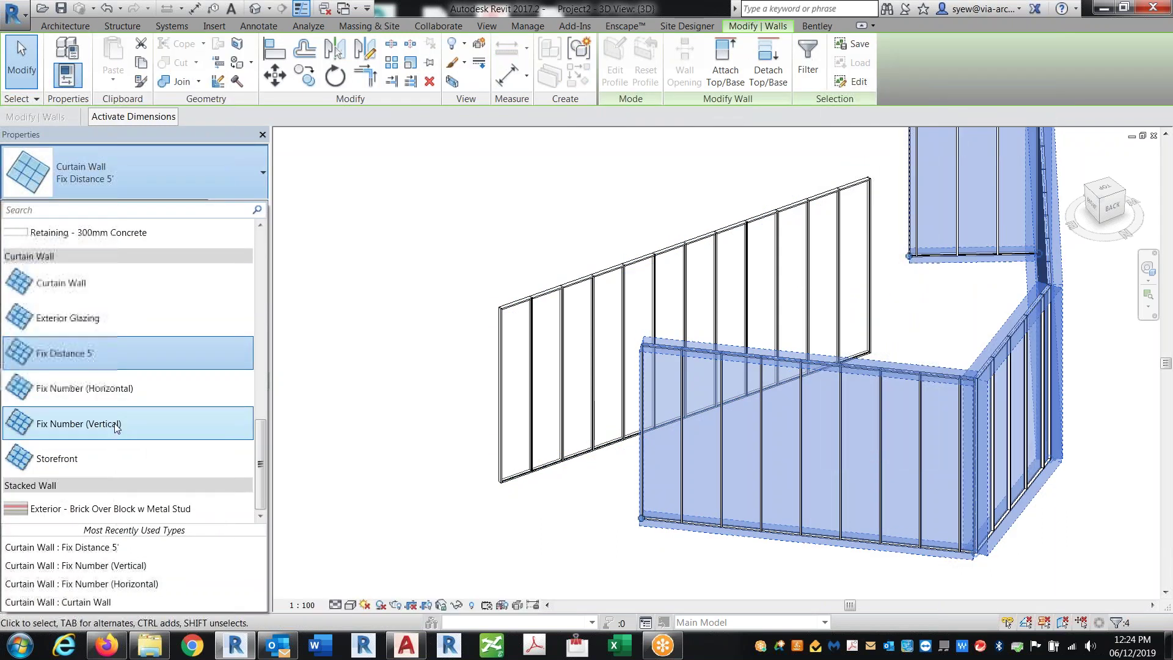
click(116, 425)
key(Escape)
shift+middle_drag(995, 563, 866, 552)
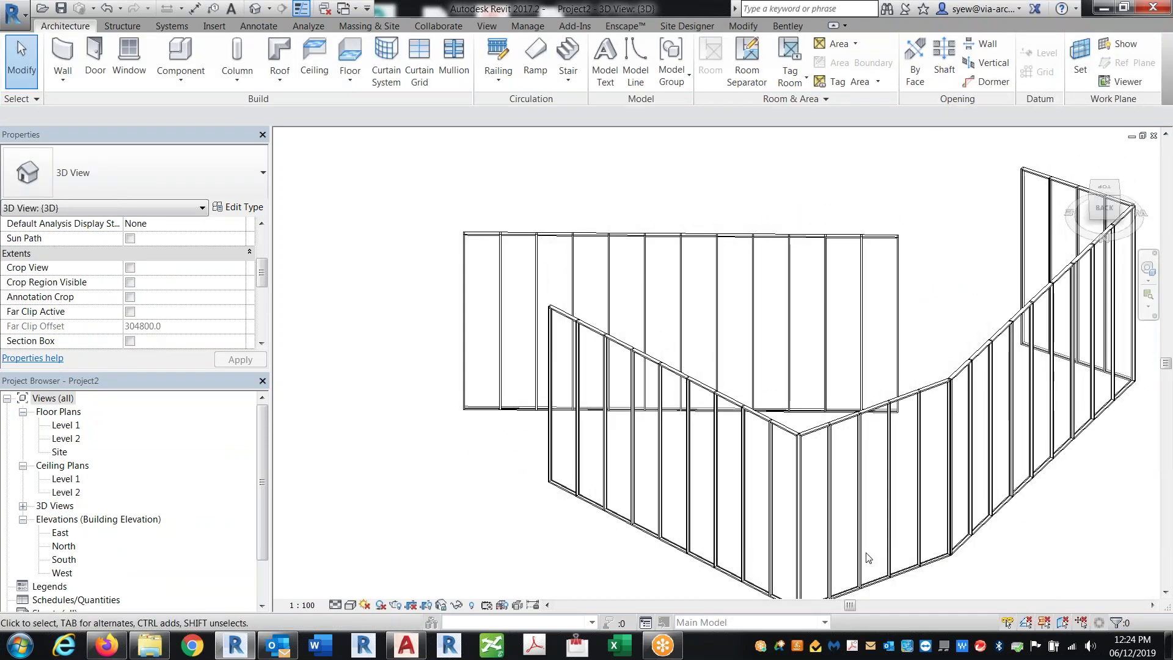
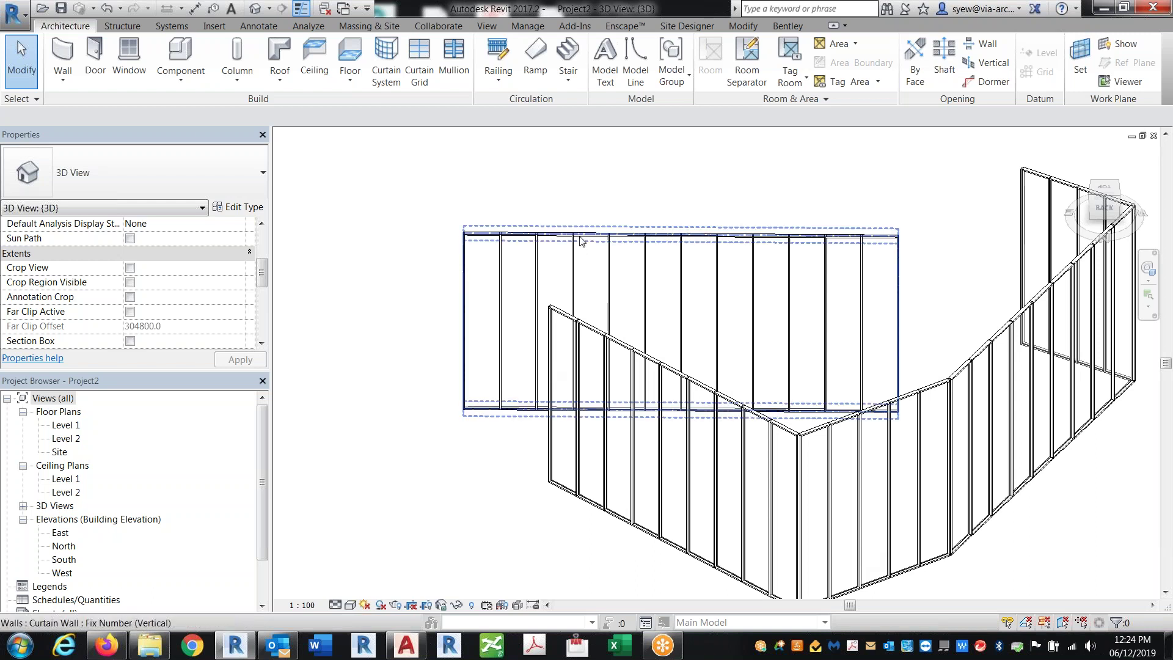
- Give the back Fix Number (Vertical) curtain wall a 45° vertical grid angle
click(588, 315)
shift+middle_drag(435, 537, 550, 544)
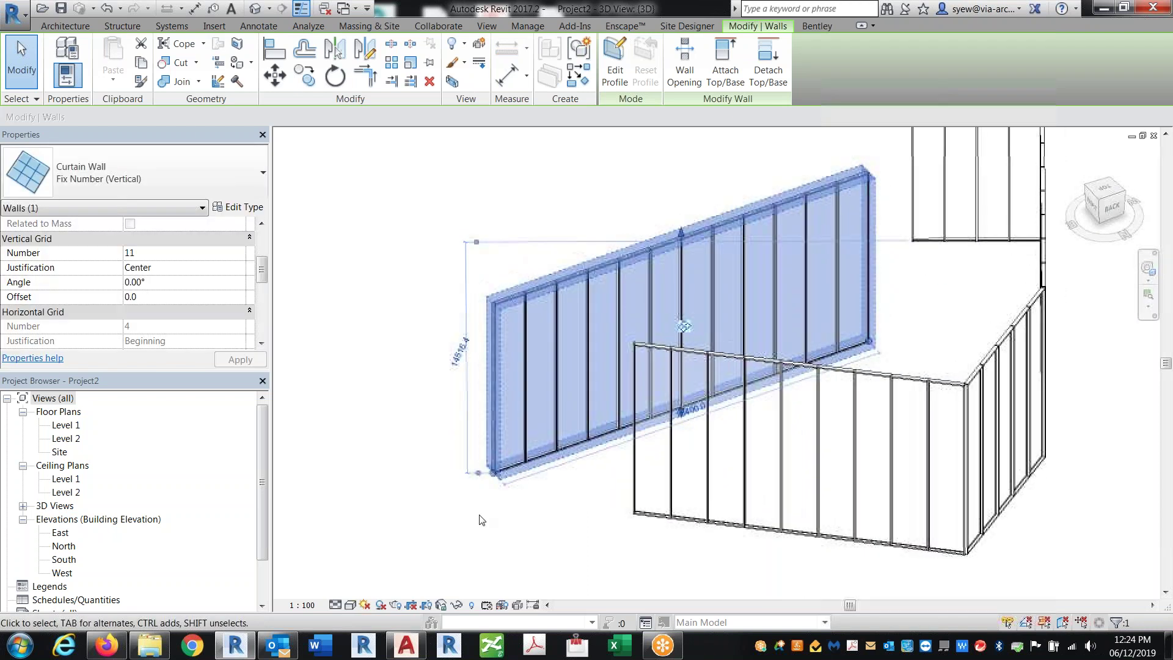
click(171, 284)
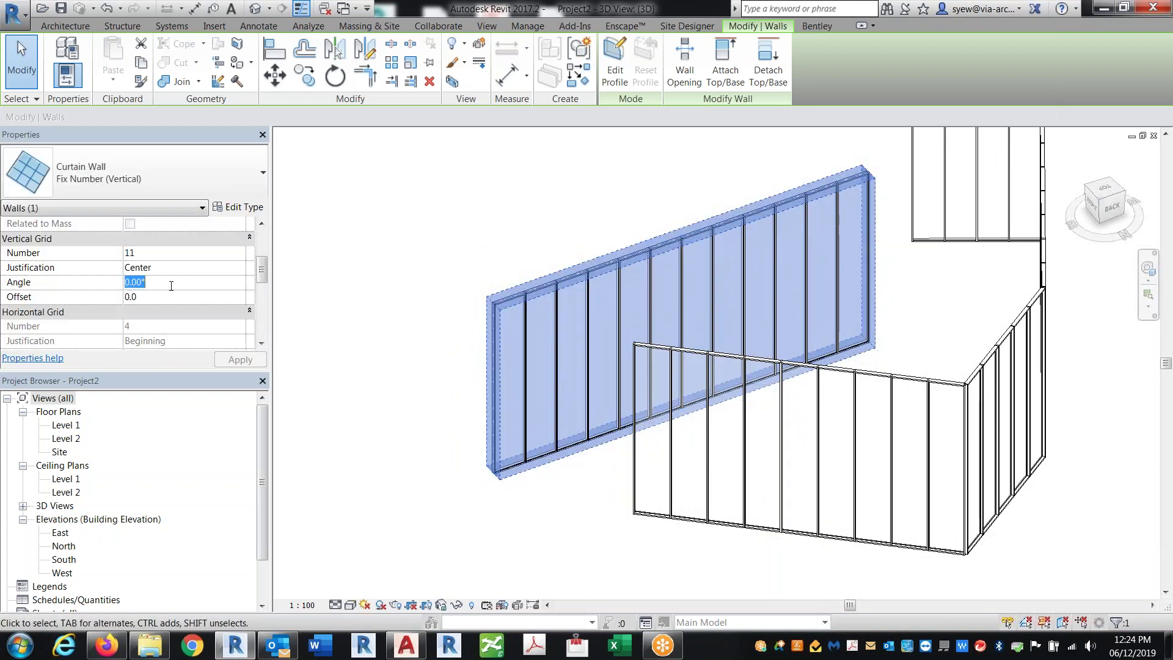
text(45)
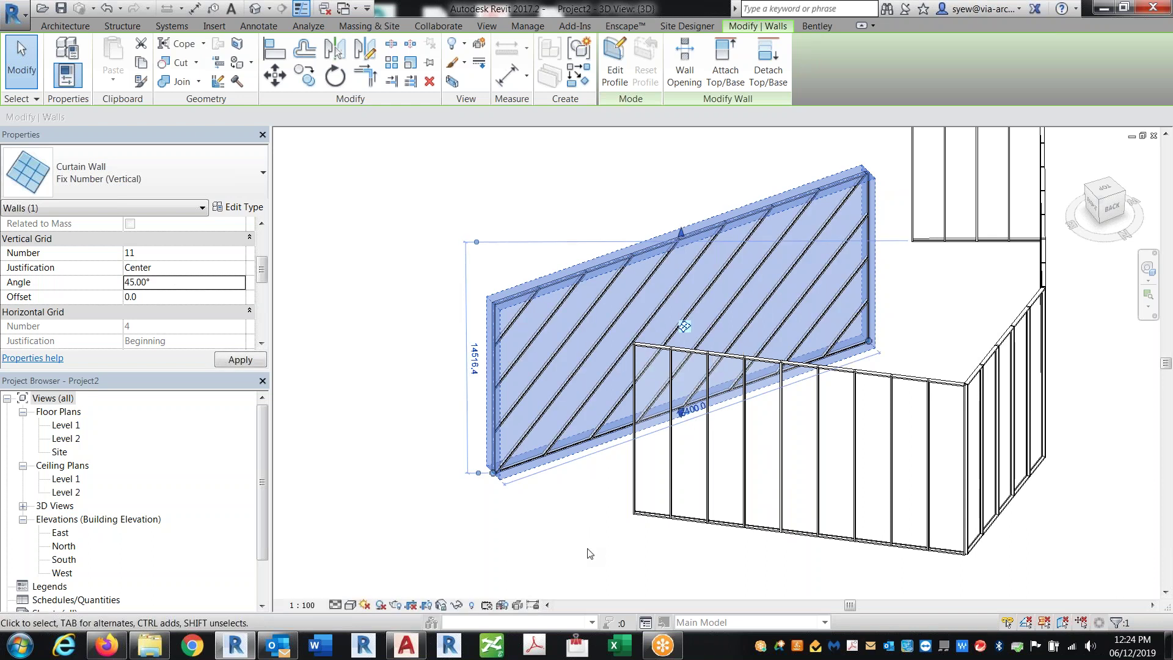
key(Escape)
scroll(669, 354, up, 3)
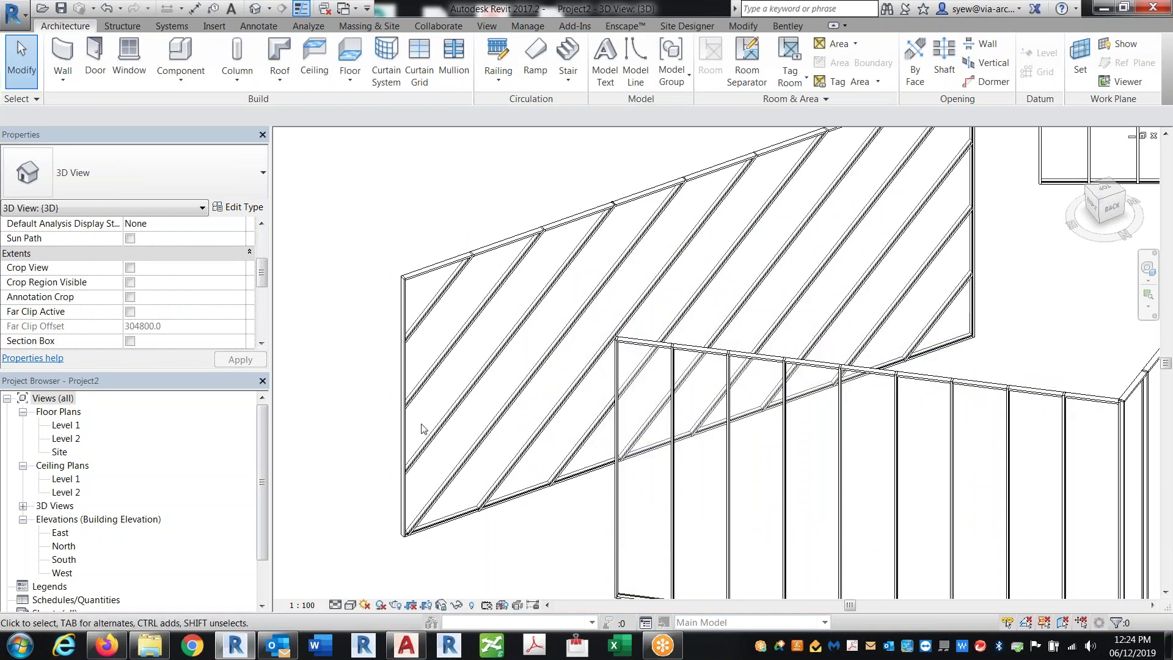
click(484, 263)
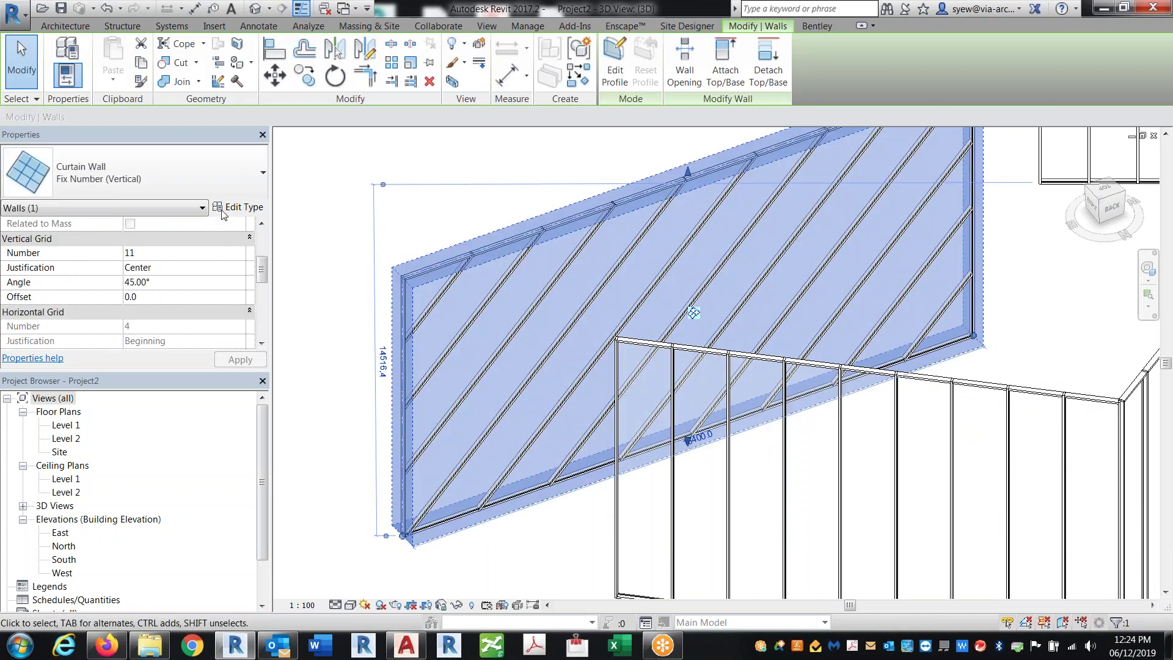
- Duplicate the wall type as a new type named Fix Number (V+H)
click(221, 209)
click(675, 186)
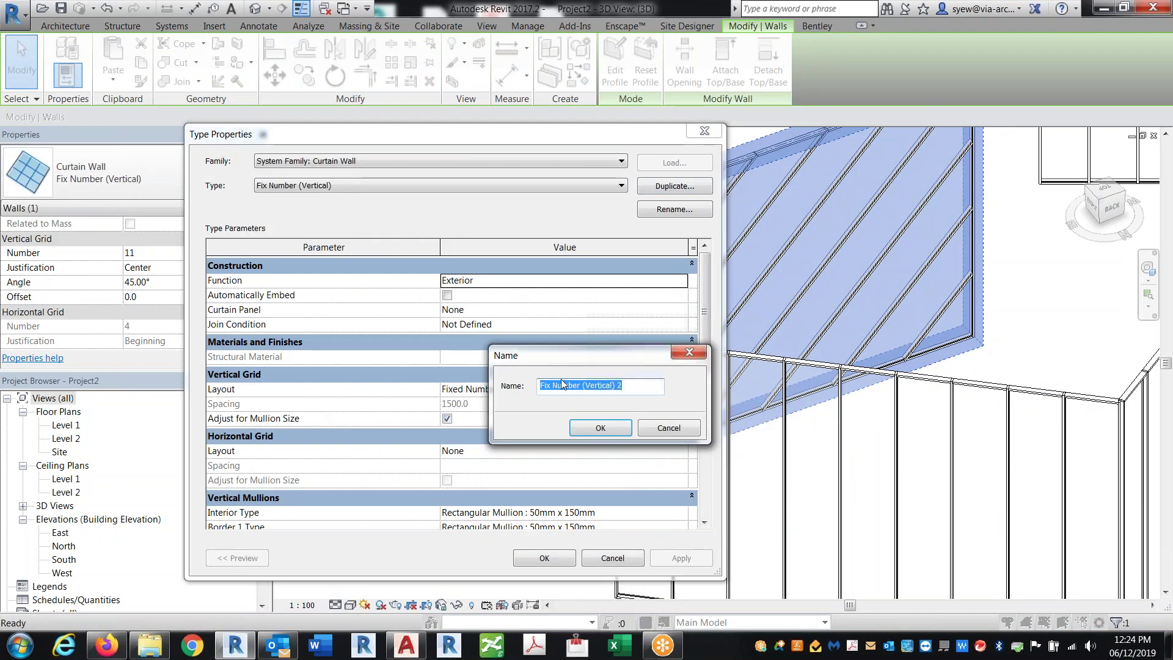
mouse_move(589, 385)
mouse_down()
mouse_move(621, 387)
mouse_move(579, 387)
mouse_move(590, 388)
mouse_up()
text(+H))
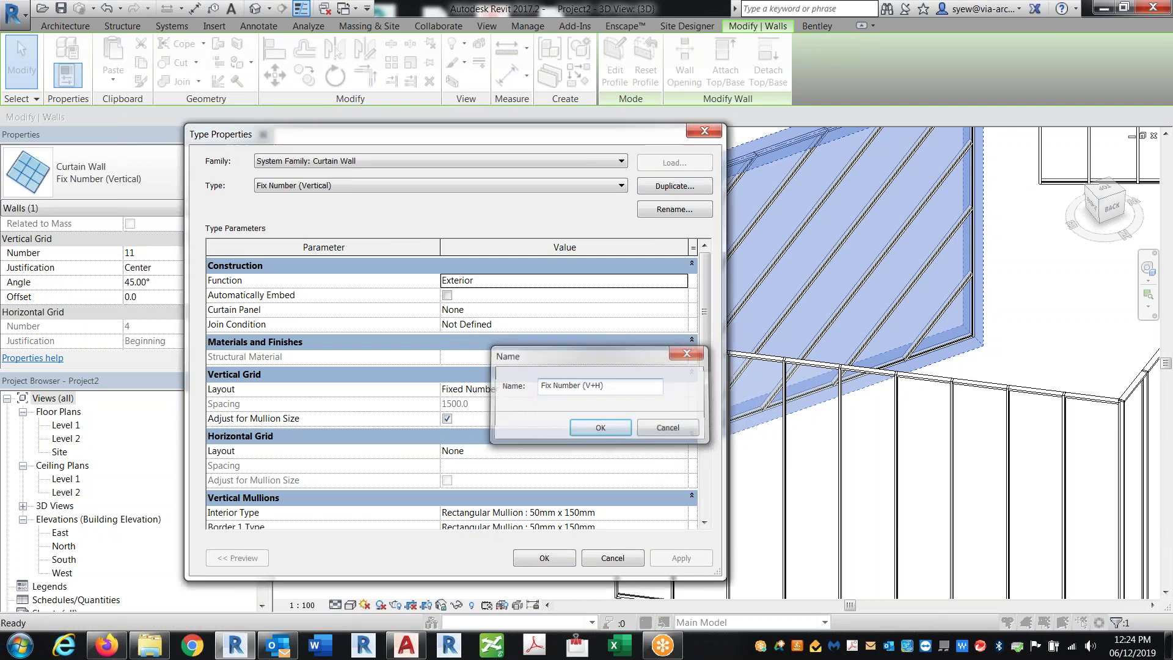
key(Return)
- Set the new type's Horizontal Grid Layout to Fixed Number and apply it
click(683, 453)
click(681, 450)
click(544, 489)
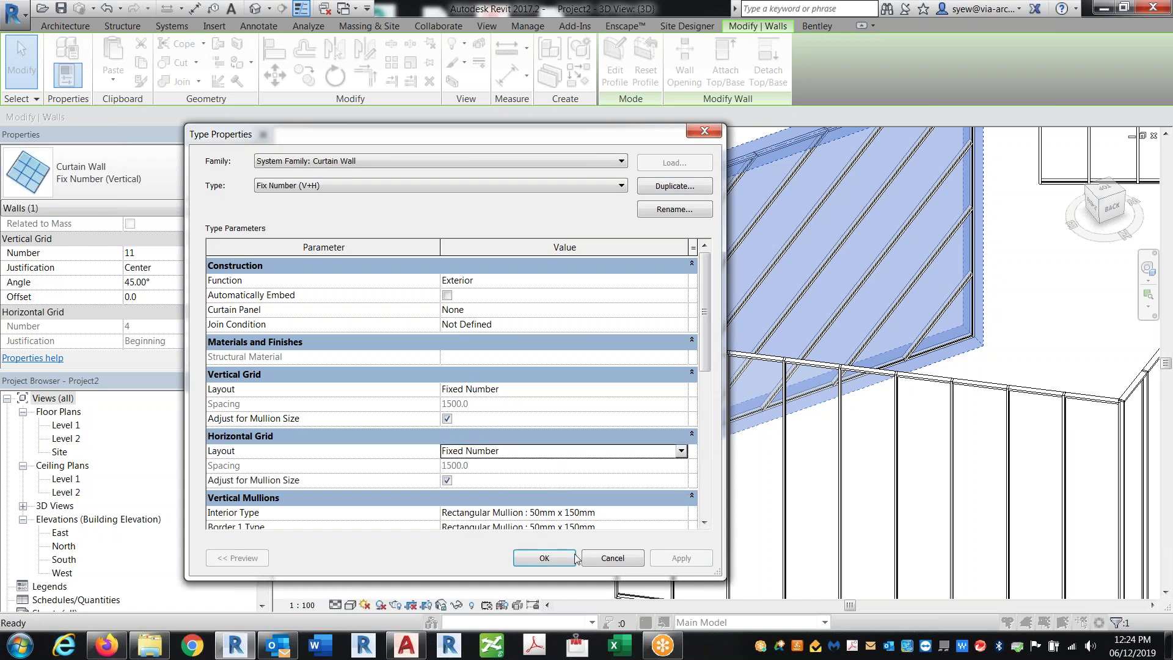
click(544, 558)
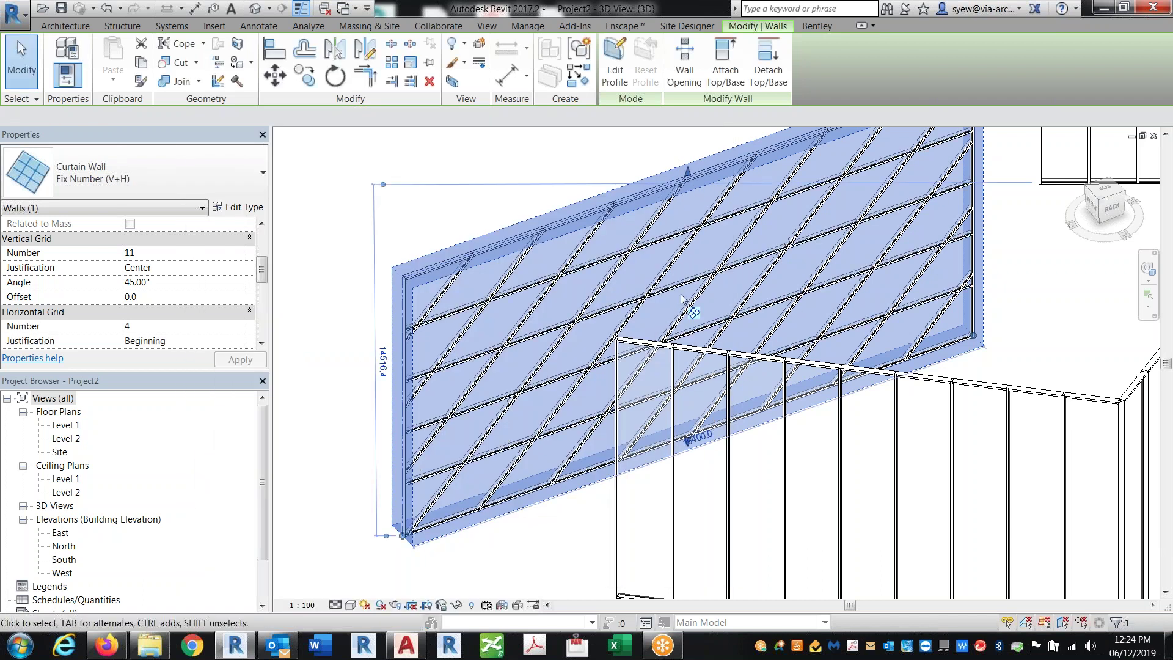
shift+middle_drag(689, 291, 658, 411)
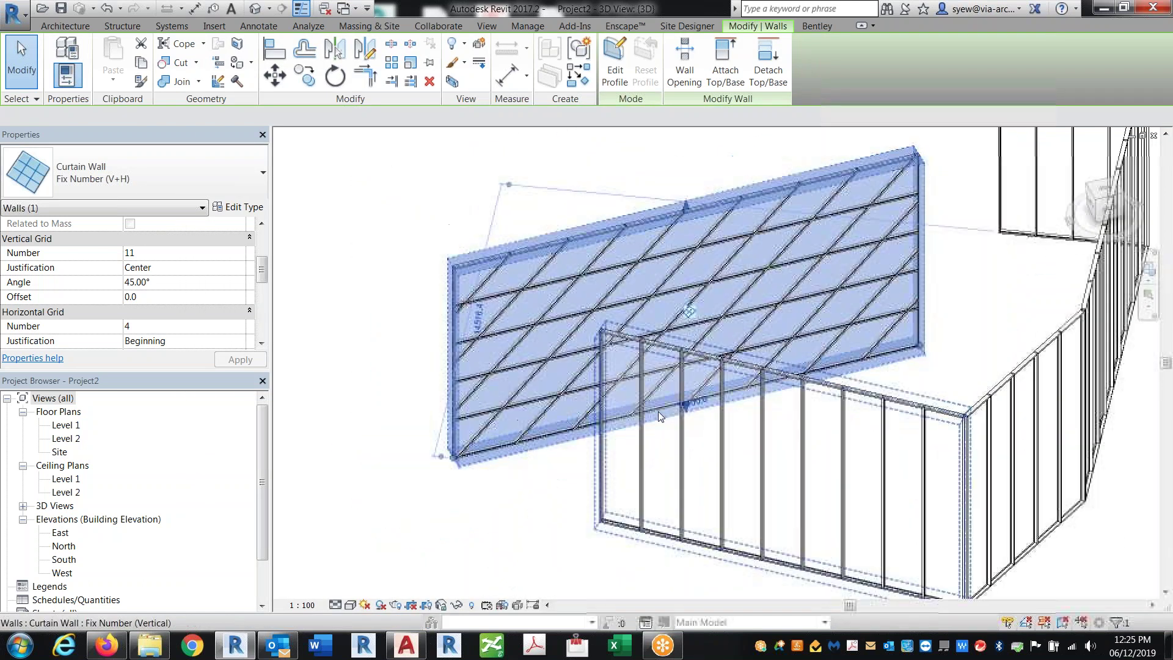
- Centre-justify the back wall's horizontal grid and angle it at 69°
key(Escape)
click(658, 412)
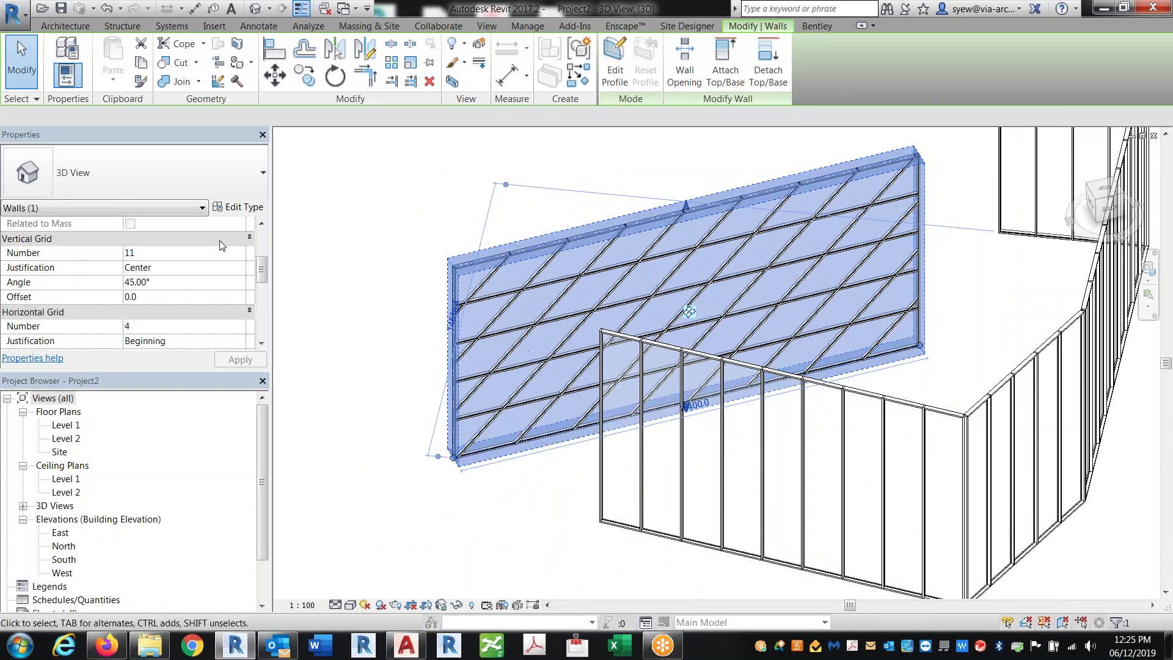
scroll(266, 265, down, 1)
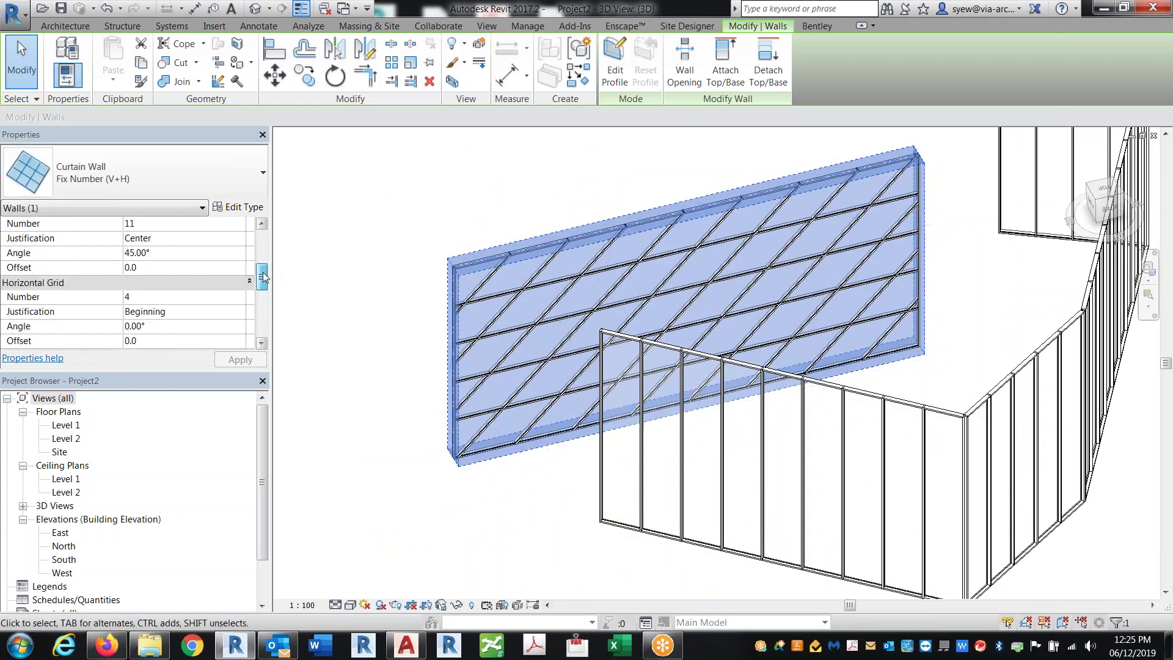
click(237, 317)
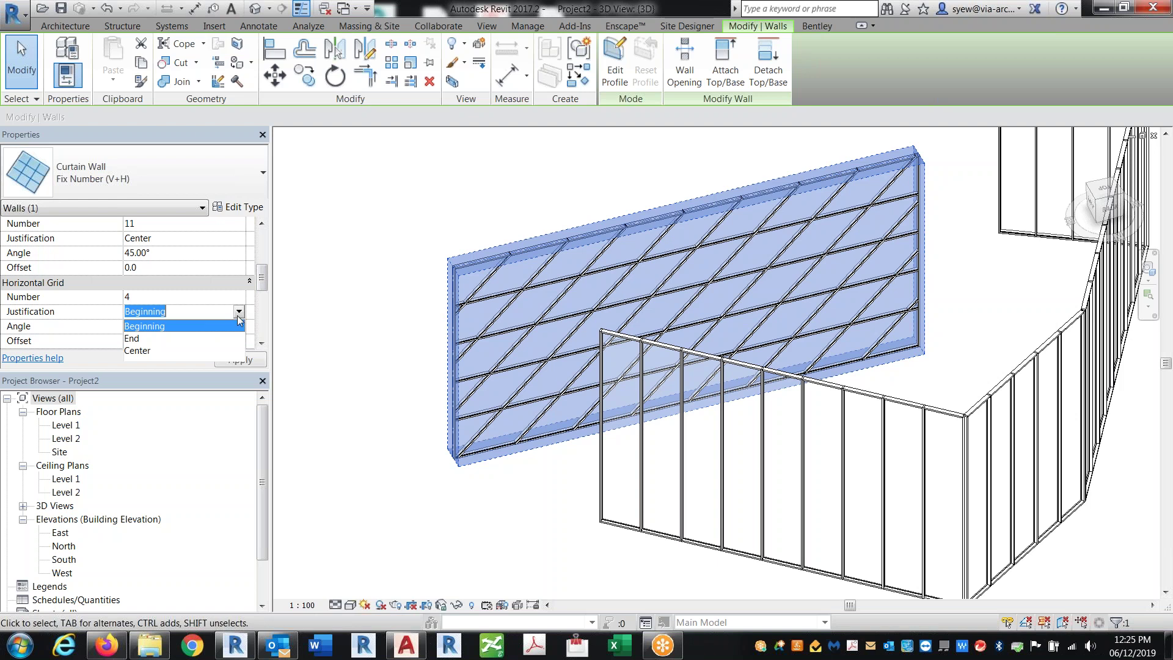
click(137, 346)
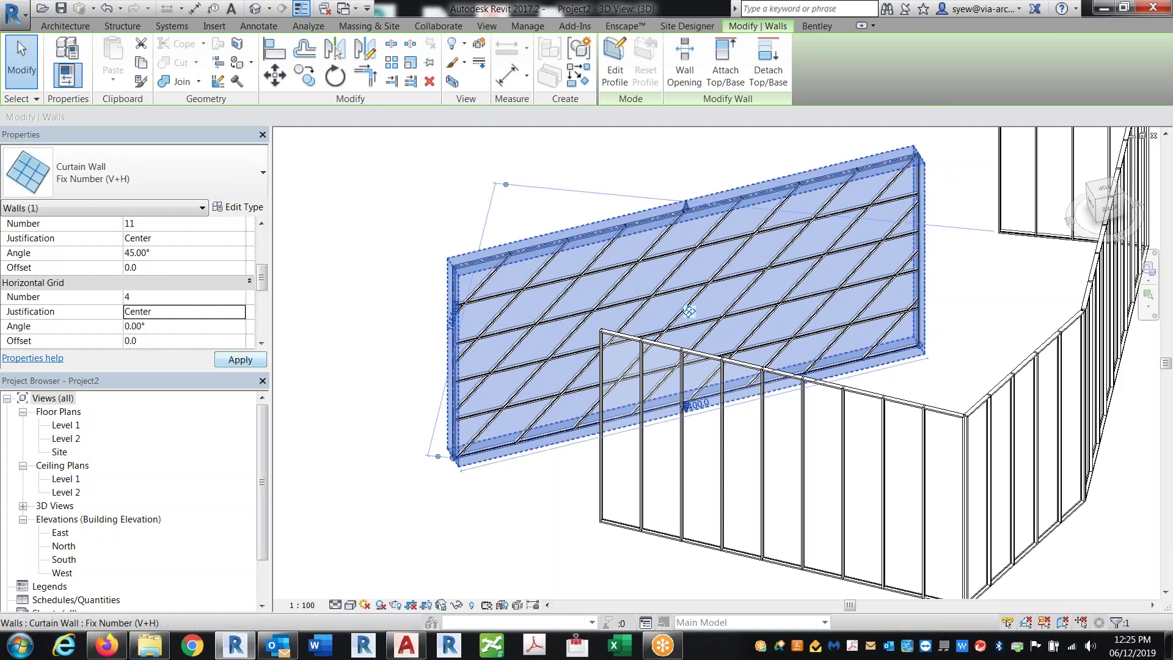
click(178, 328)
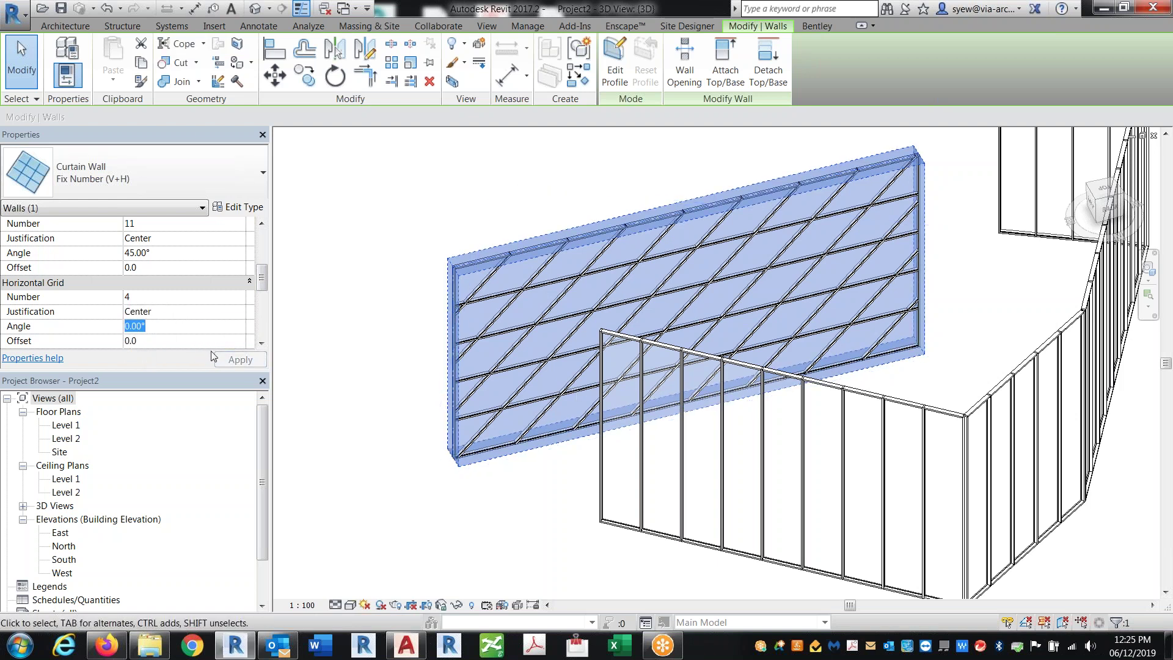
text(69)
click(225, 361)
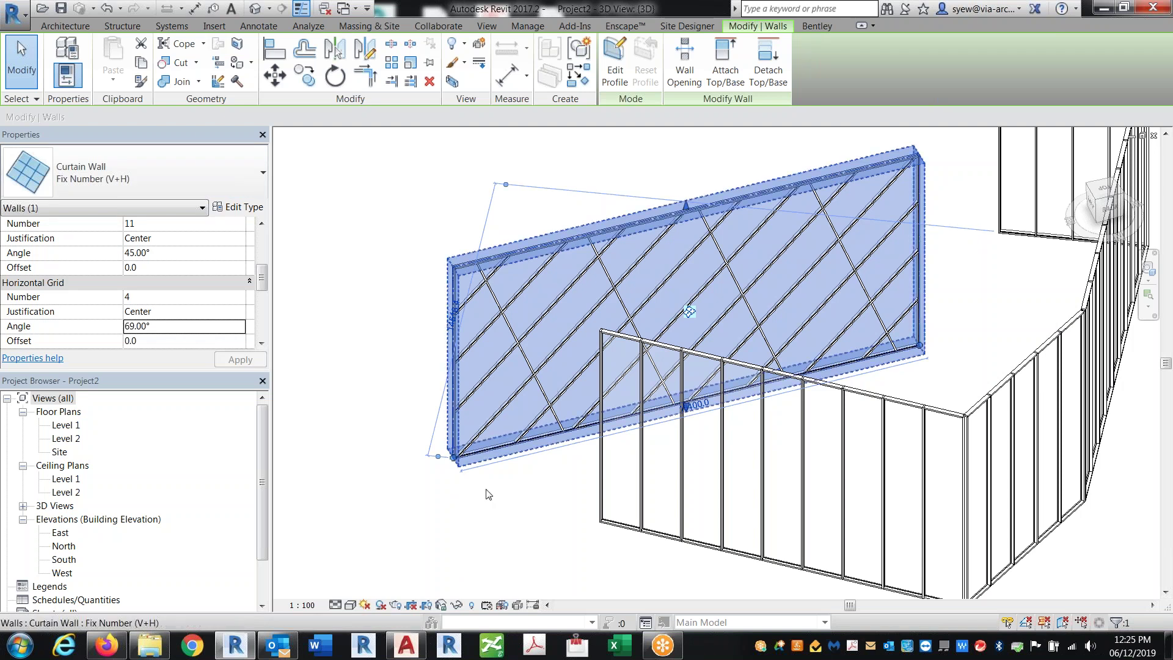
click(479, 528)
shift+middle_drag(479, 528, 427, 318)
- Draw a new front curtain wall and split it with one vertical grid line
click(62, 54)
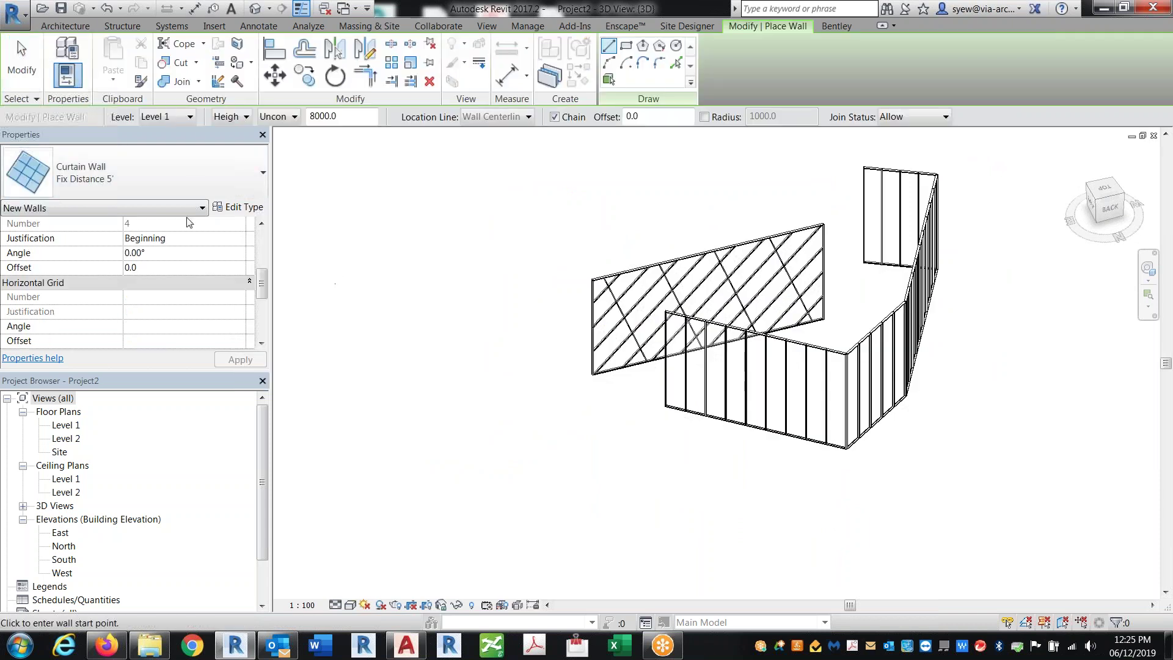
click(153, 173)
click(366, 424)
middle_drag(603, 556, 627, 530)
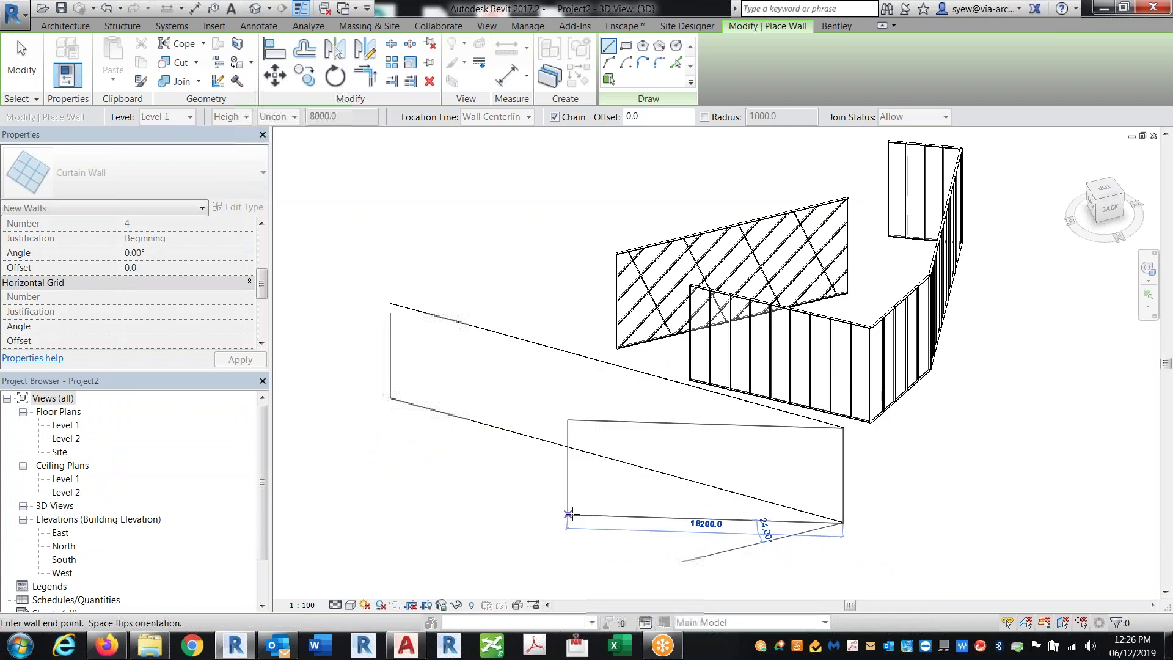
key(Escape)
key(Escape)
click(415, 59)
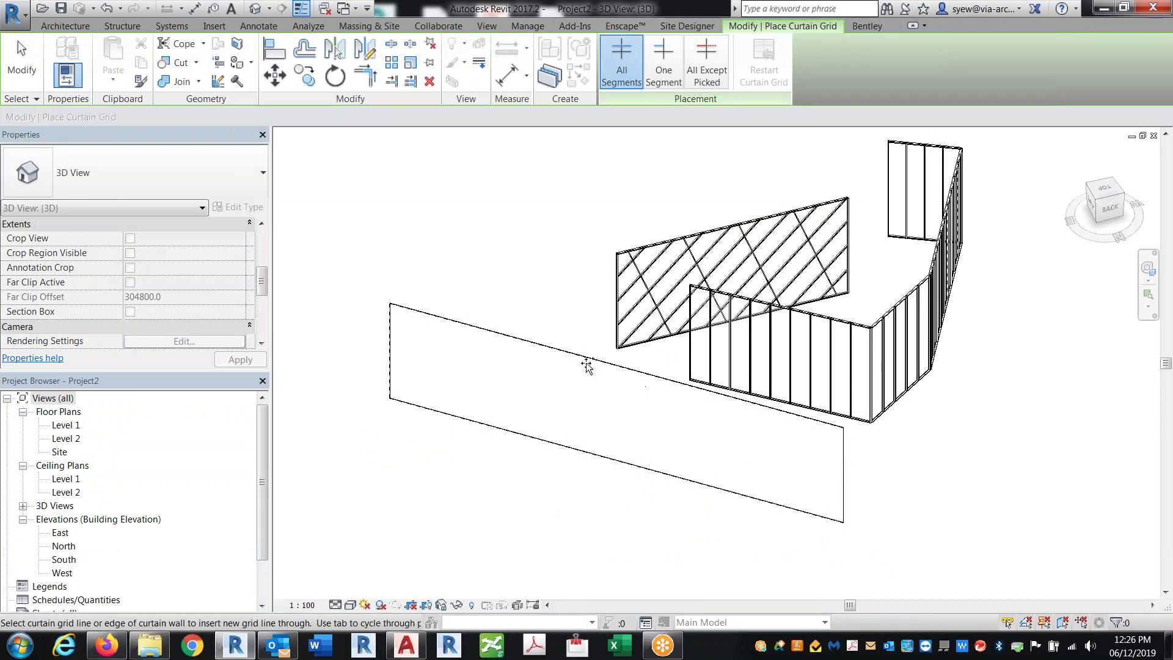
click(586, 369)
key(Escape)
key(Escape)
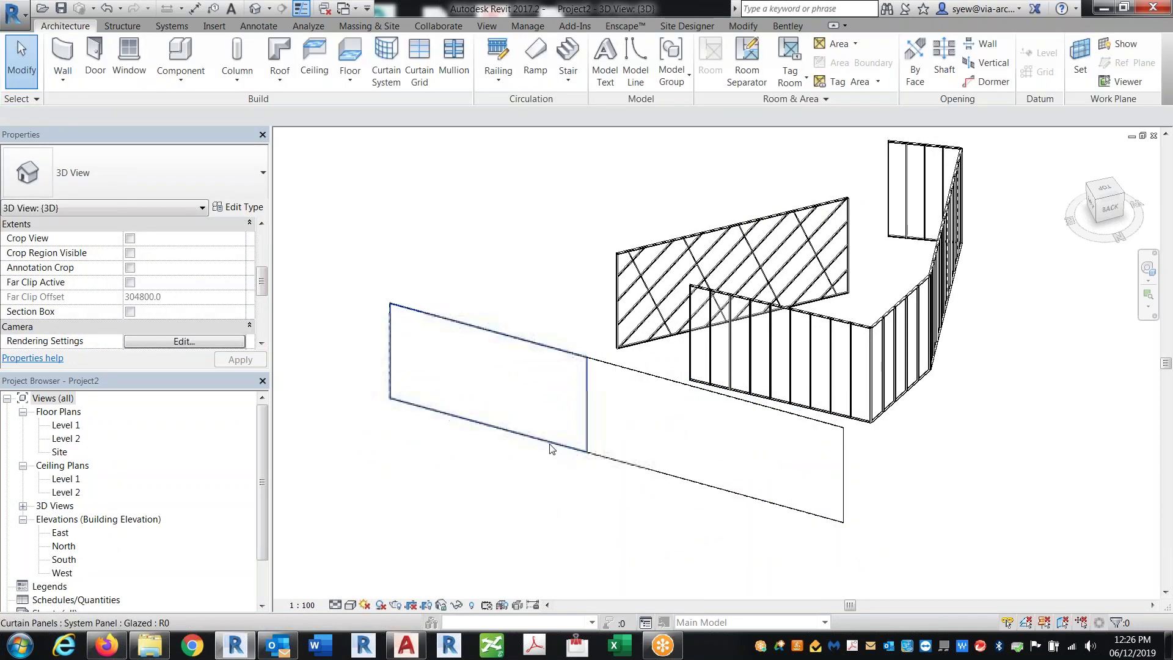
- Swap the left panel to the Fix Number (V+H) curtain wall type
click(549, 446)
click(149, 159)
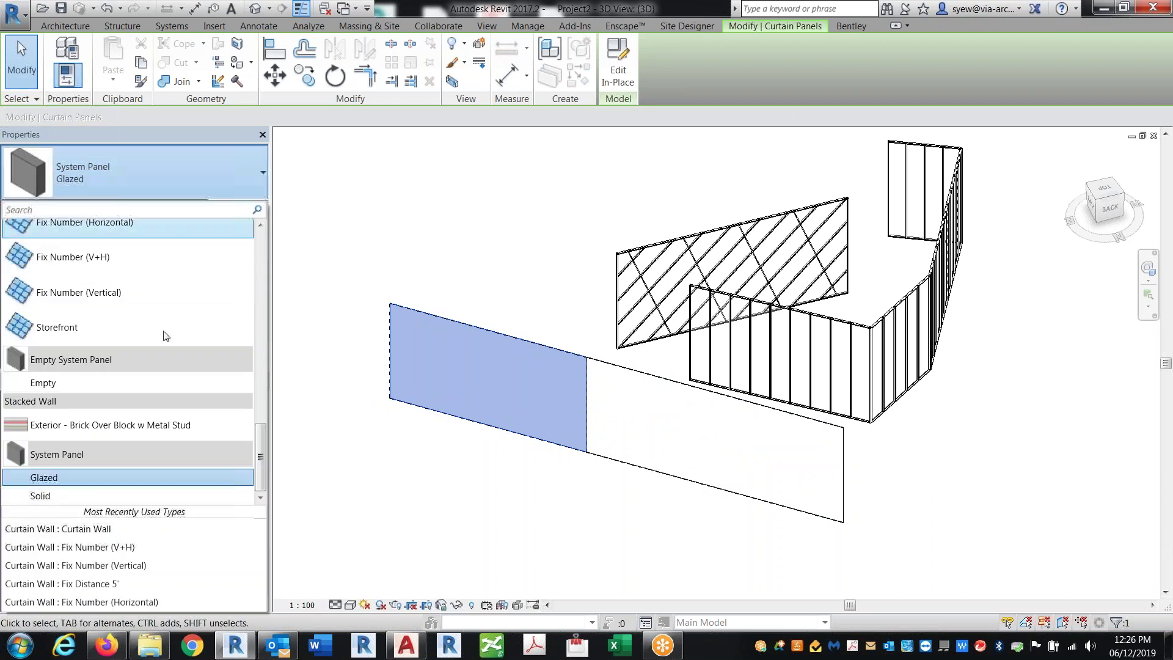
scroll(136, 388, up, 1)
click(575, 509)
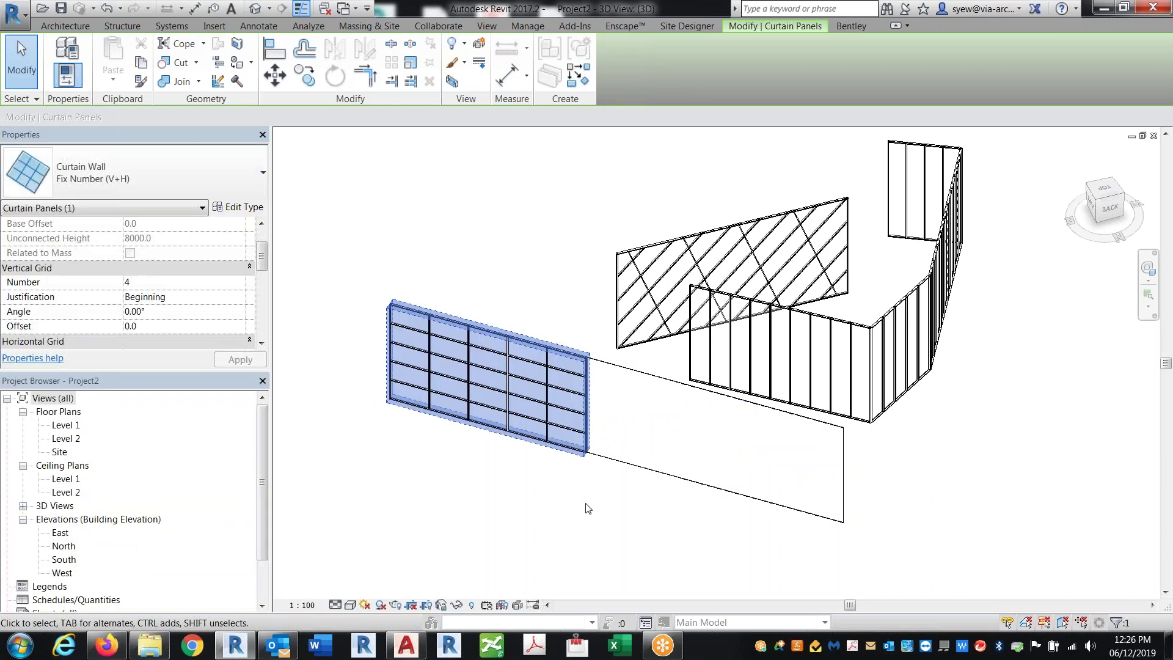
click(587, 505)
- Swap the right panel to the Fix Number (Horizontal) curtain wall type
click(620, 374)
click(192, 181)
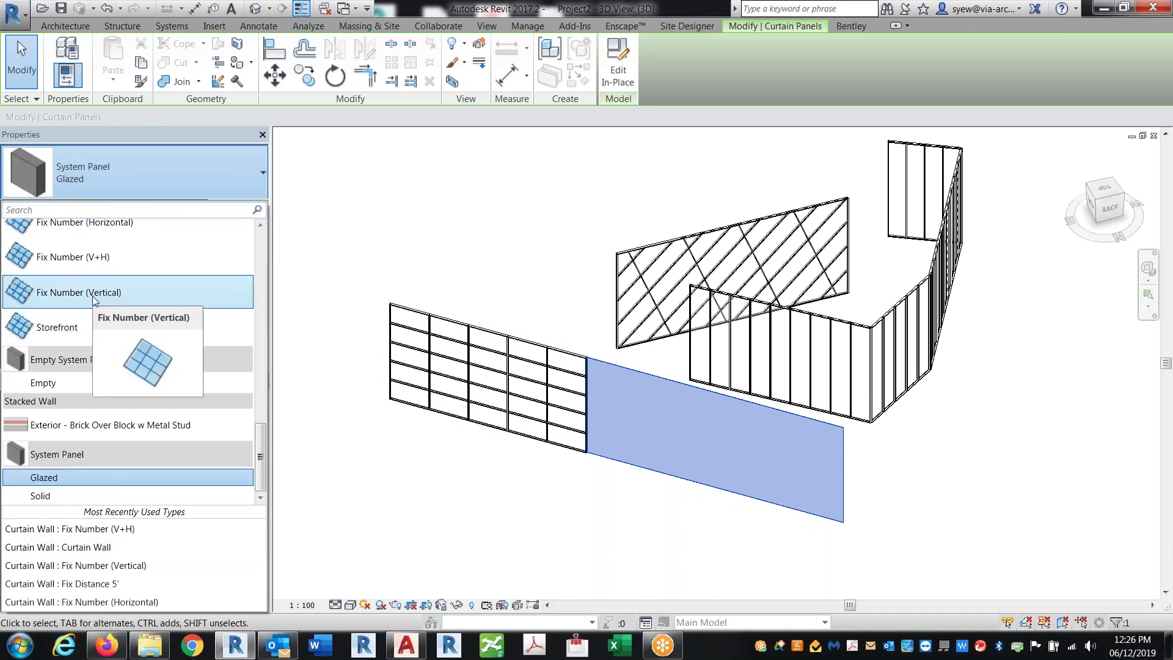
scroll(93, 296, up, 1)
click(120, 260)
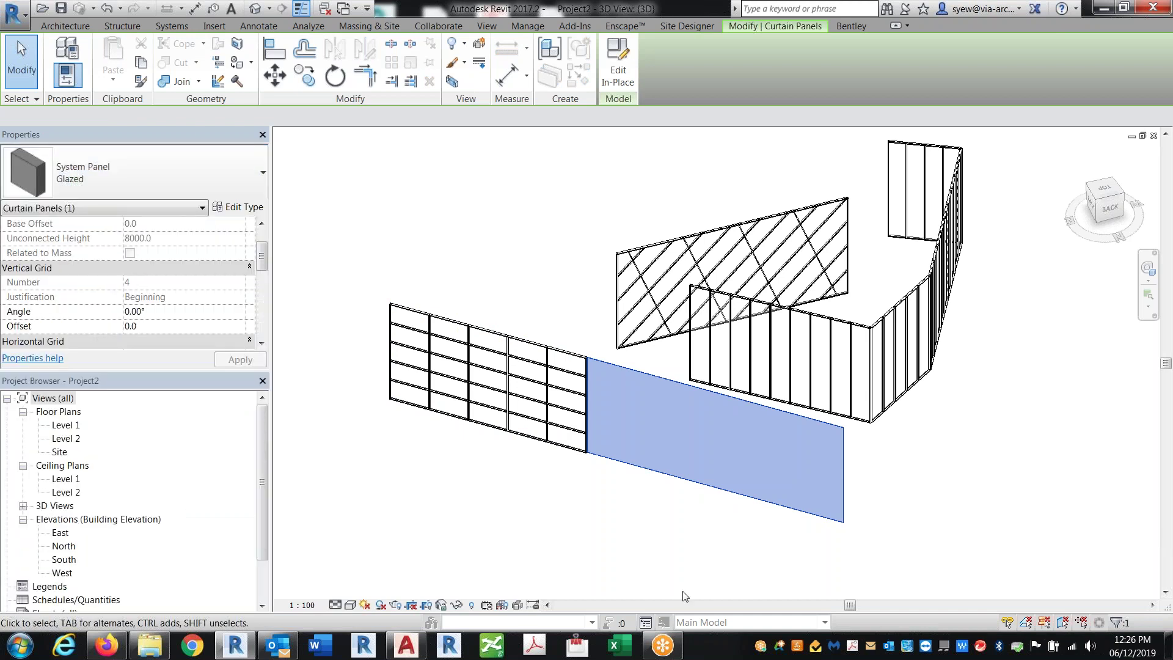
click(565, 514)
scroll(565, 514, up, 2)
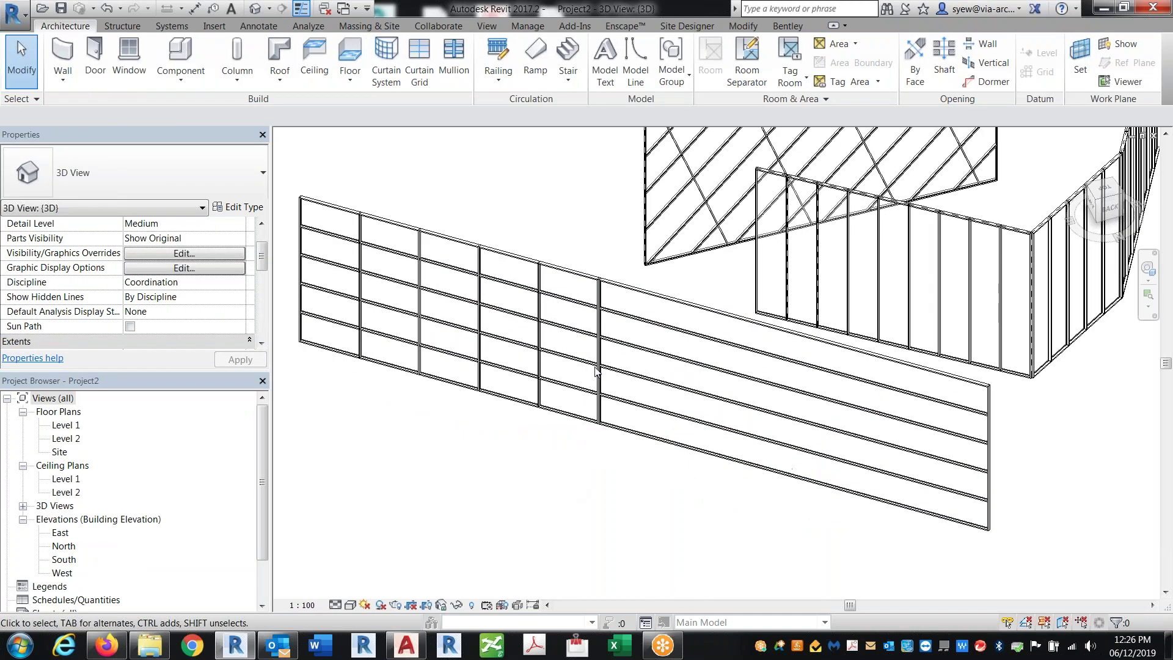
click(572, 283)
middle_drag(499, 495, 535, 475)
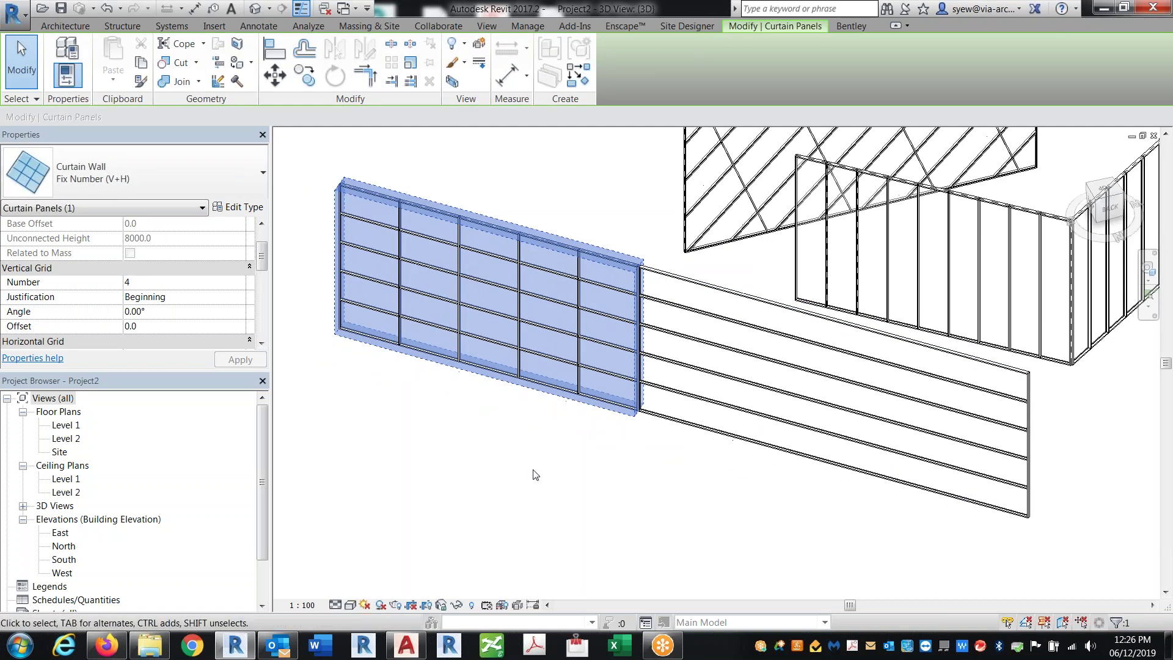
- Set the left panel's vertical grid angle to 45° after 90° is rejected
click(183, 312)
double_click(183, 311)
text(90)
key(Return)
click(709, 372)
text(89)
key(Return)
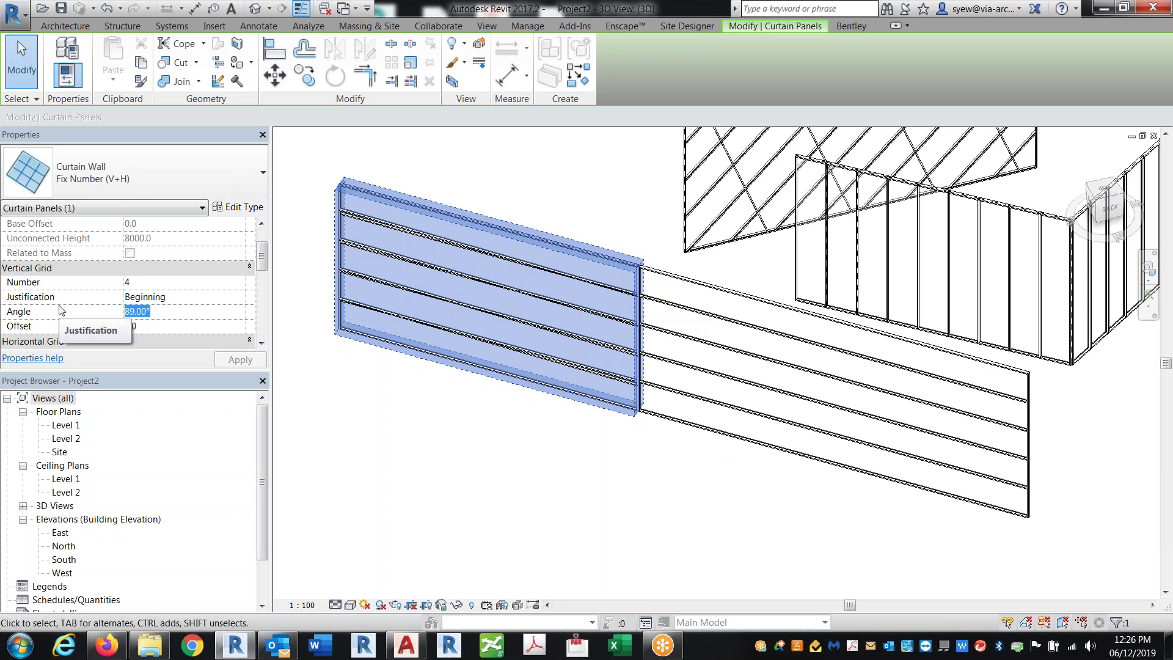
text(45)
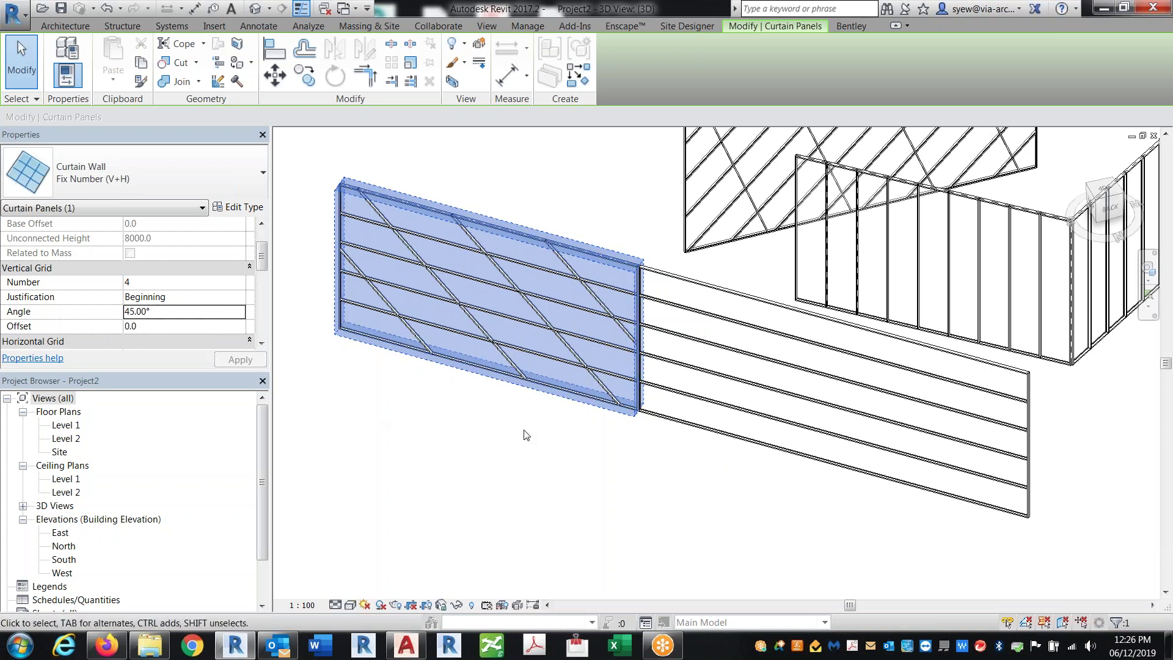
click(603, 457)
- Set the right panel's horizontal grid angle to 60°, accepting the malformed-panel warning
click(675, 279)
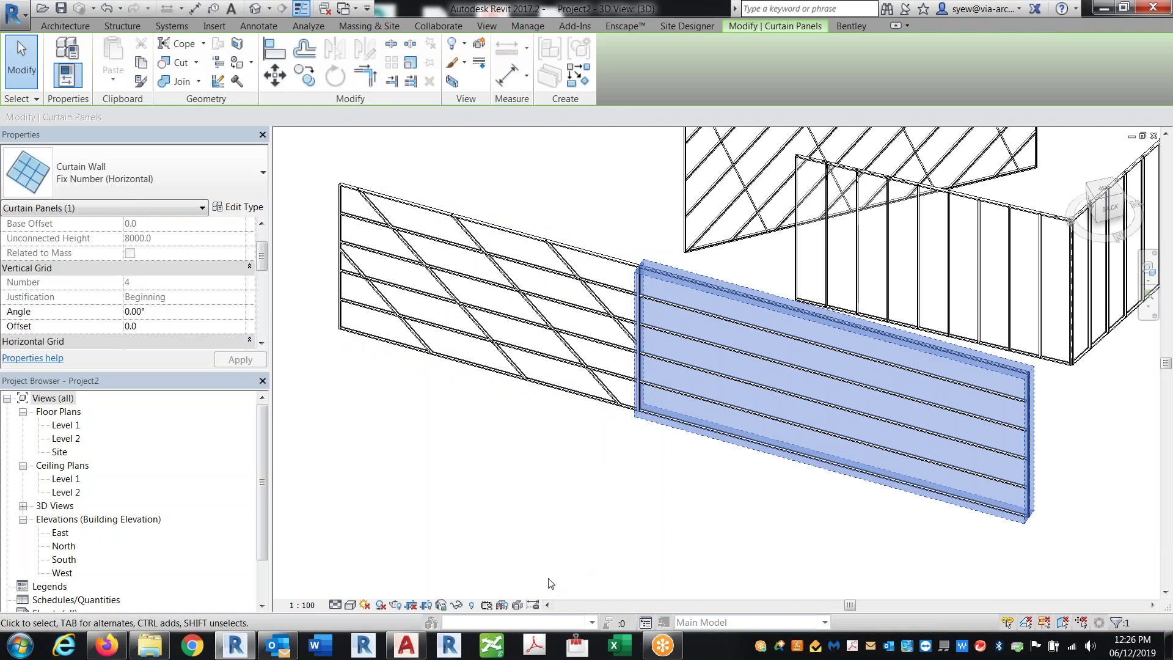
scroll(257, 269, down, 3)
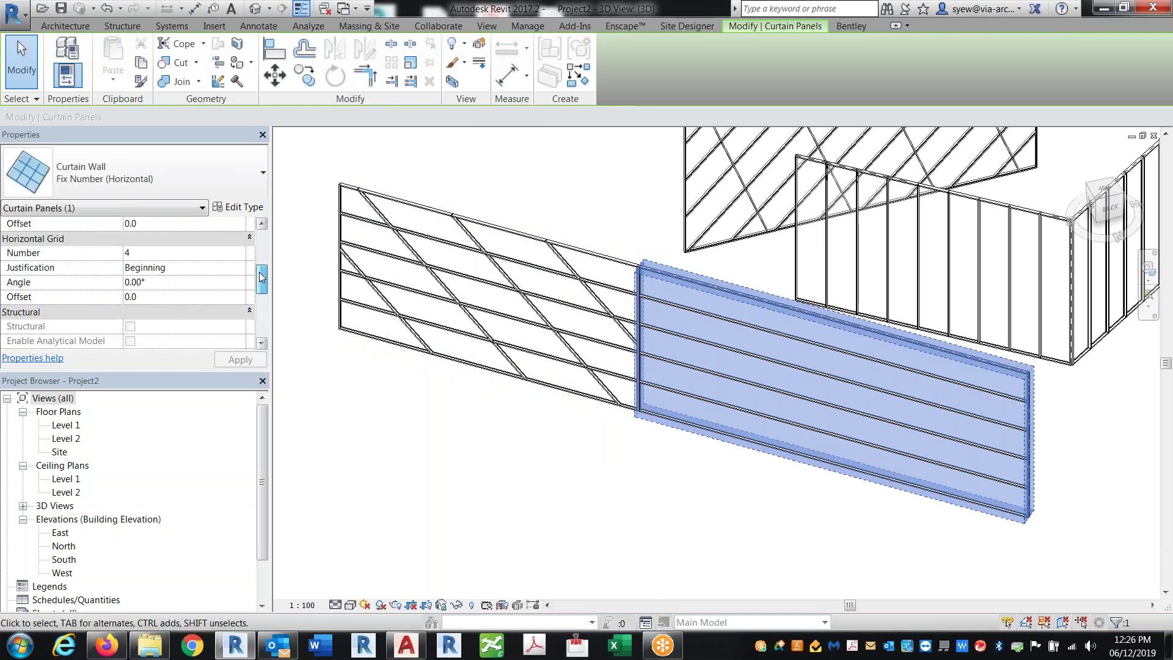
click(175, 286)
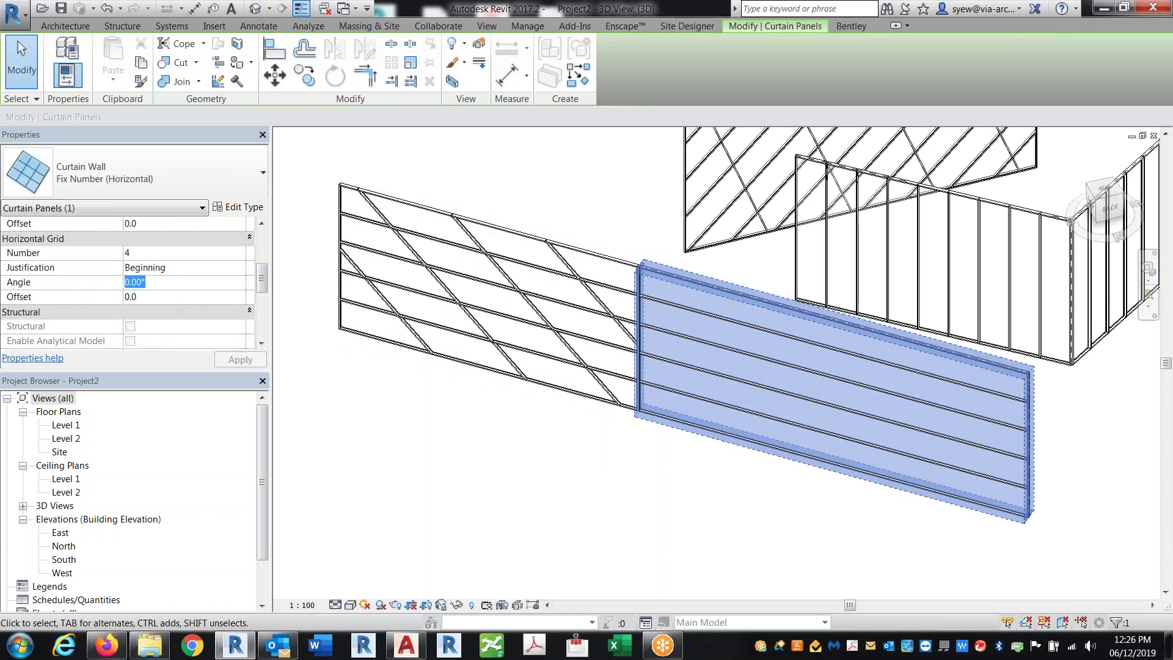
text(60)
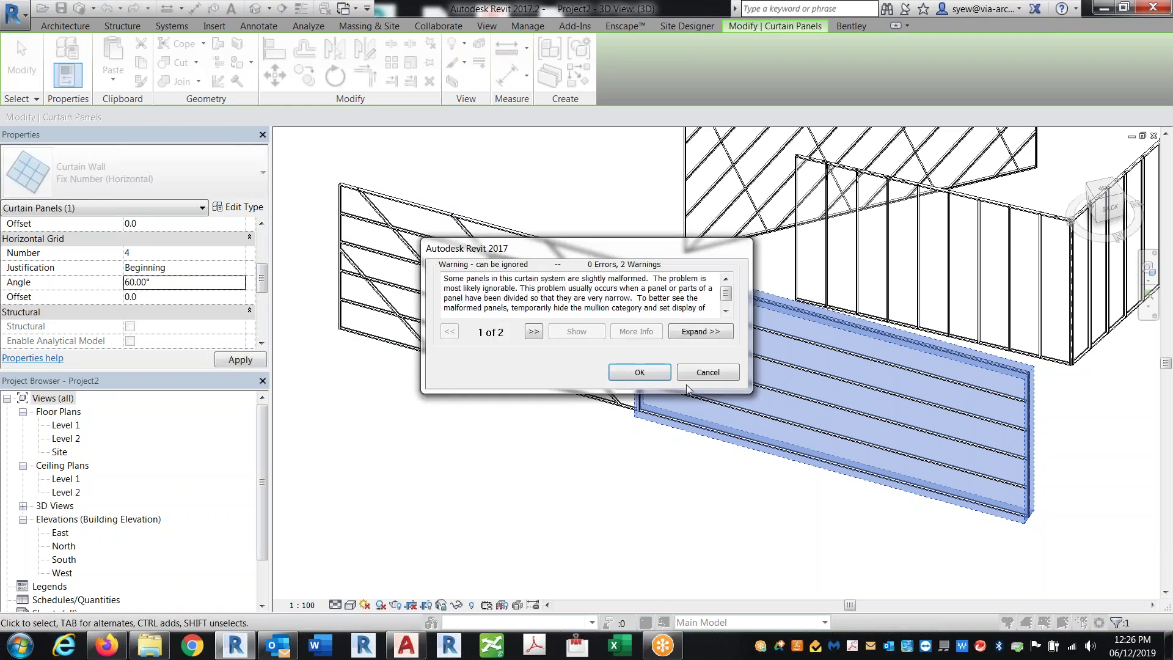
click(640, 372)
click(727, 487)
shift+middle_drag(734, 547, 1079, 393)
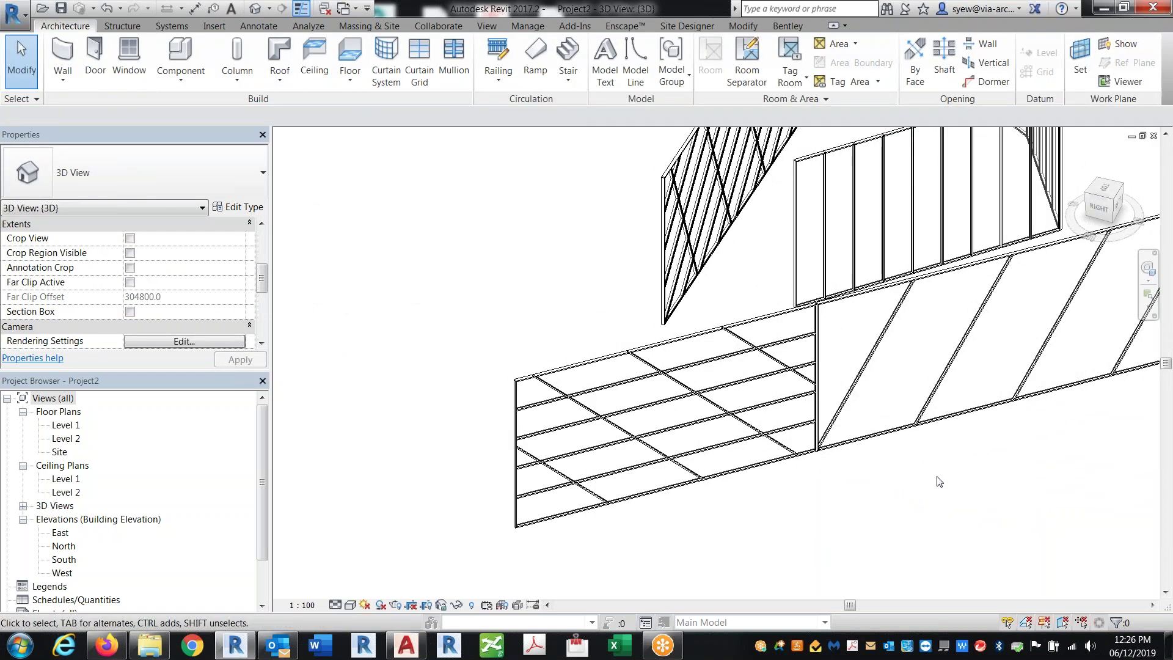
scroll(937, 479, up, 2)
scroll(778, 344, up, 2)
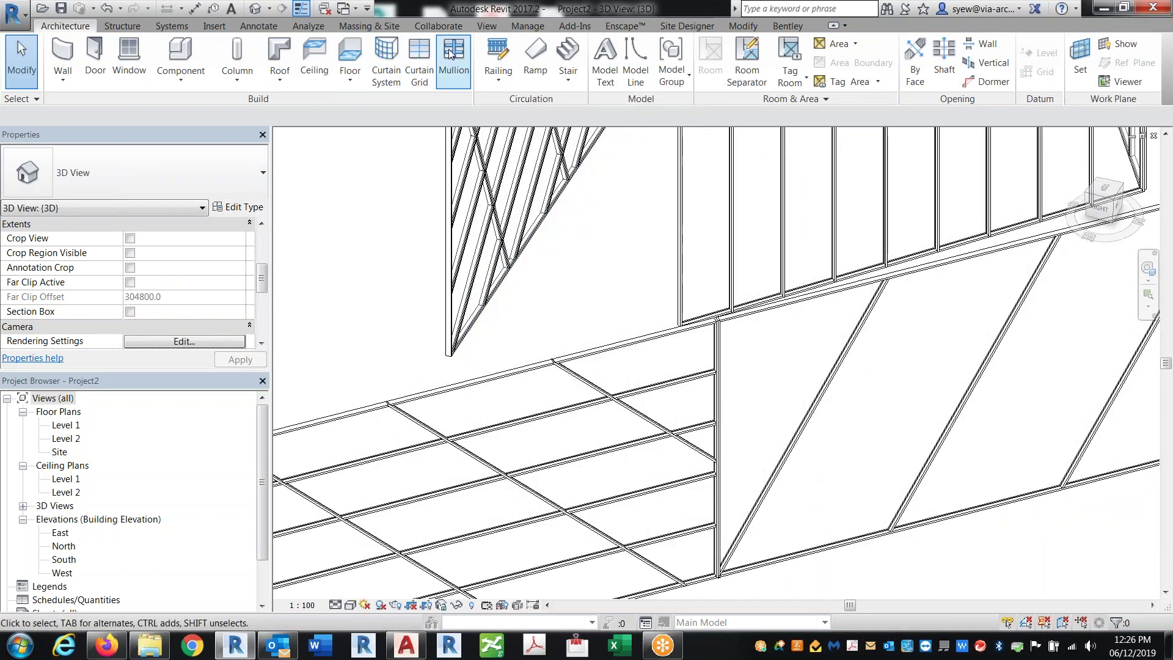
click(454, 58)
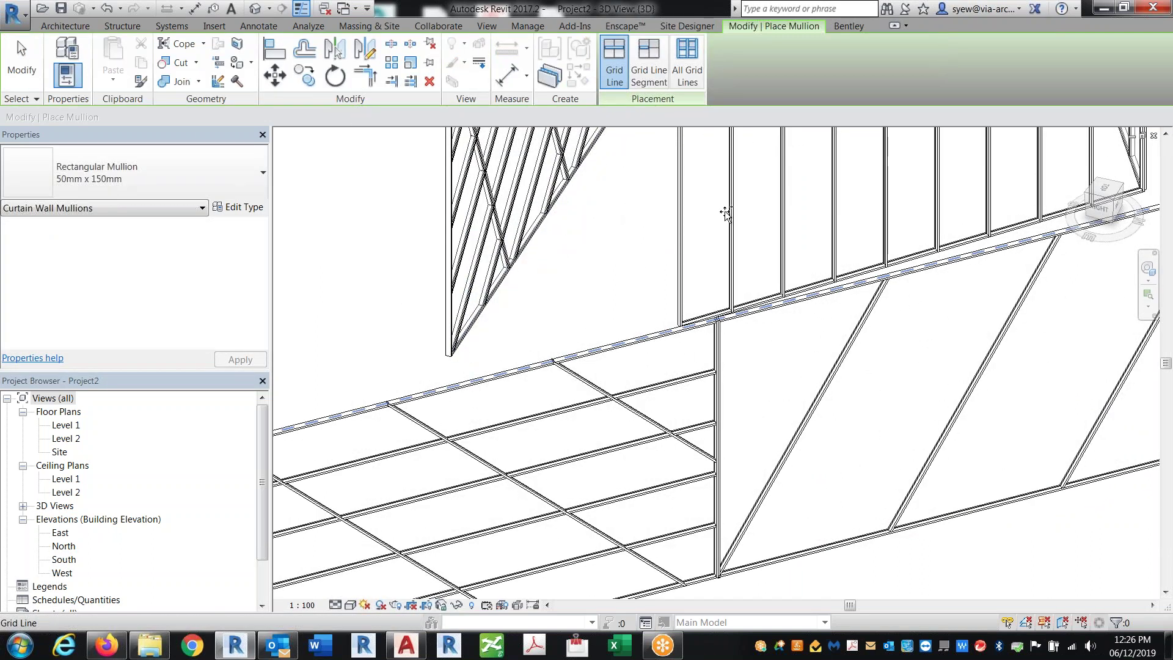
click(726, 212)
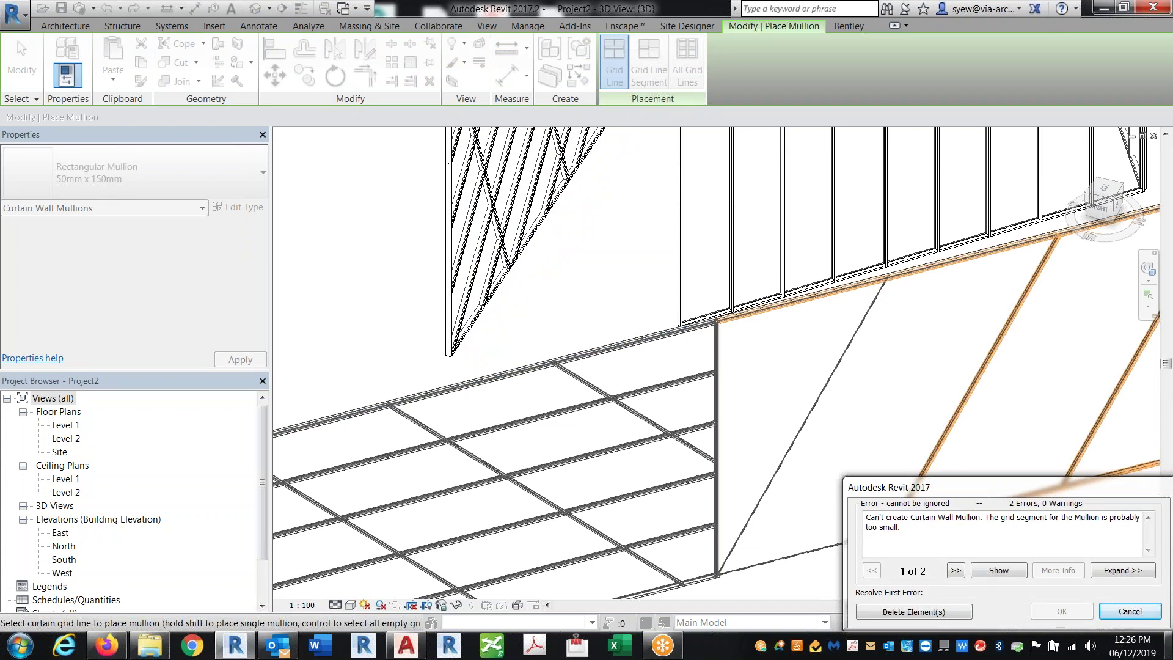
click(928, 611)
scroll(466, 393, down, 2)
scroll(474, 393, up, 3)
key(Escape)
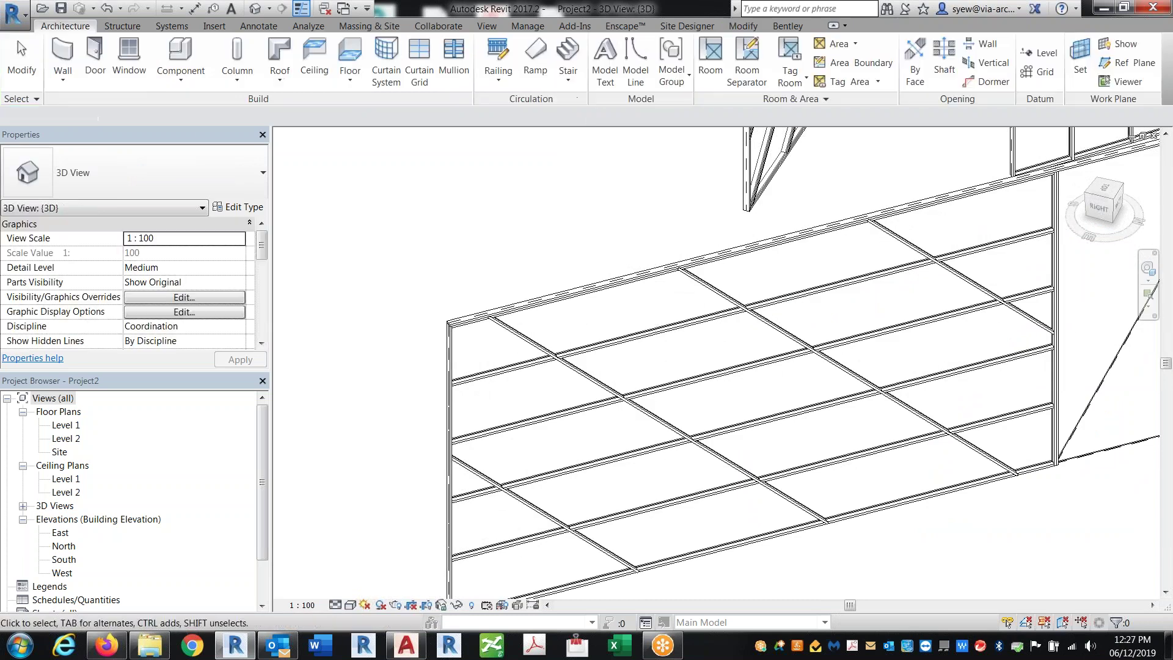
scroll(617, 355, up, 3)
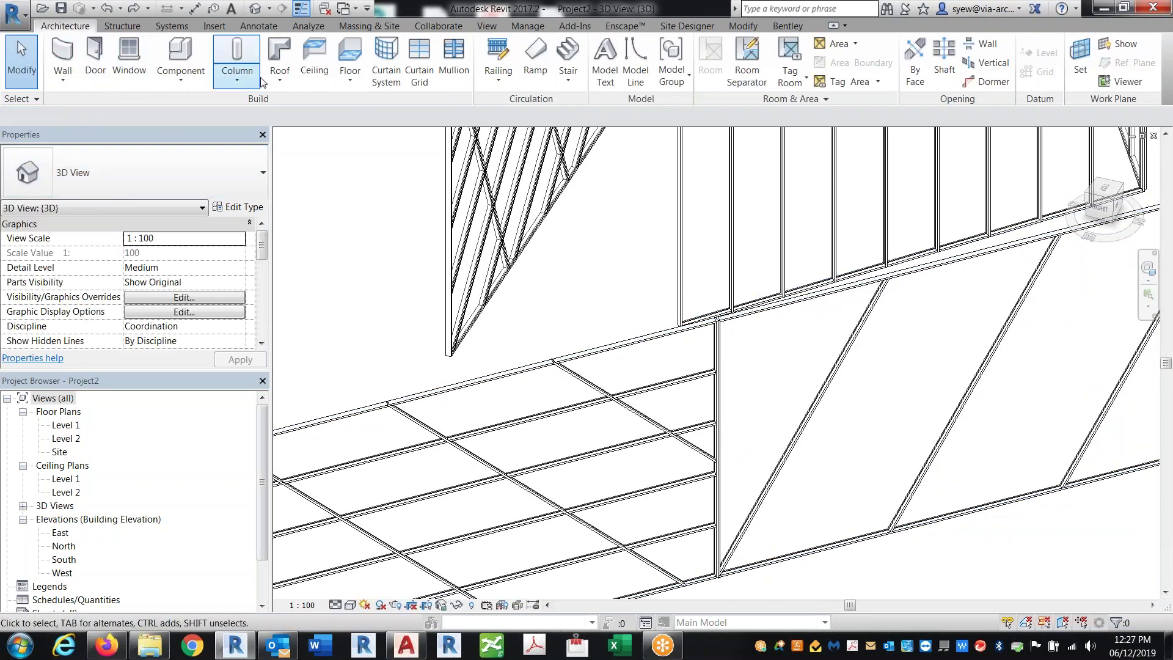
- Duplicate the mullion type as a new 200mm x 200mm rectangular mullion
click(447, 56)
click(233, 207)
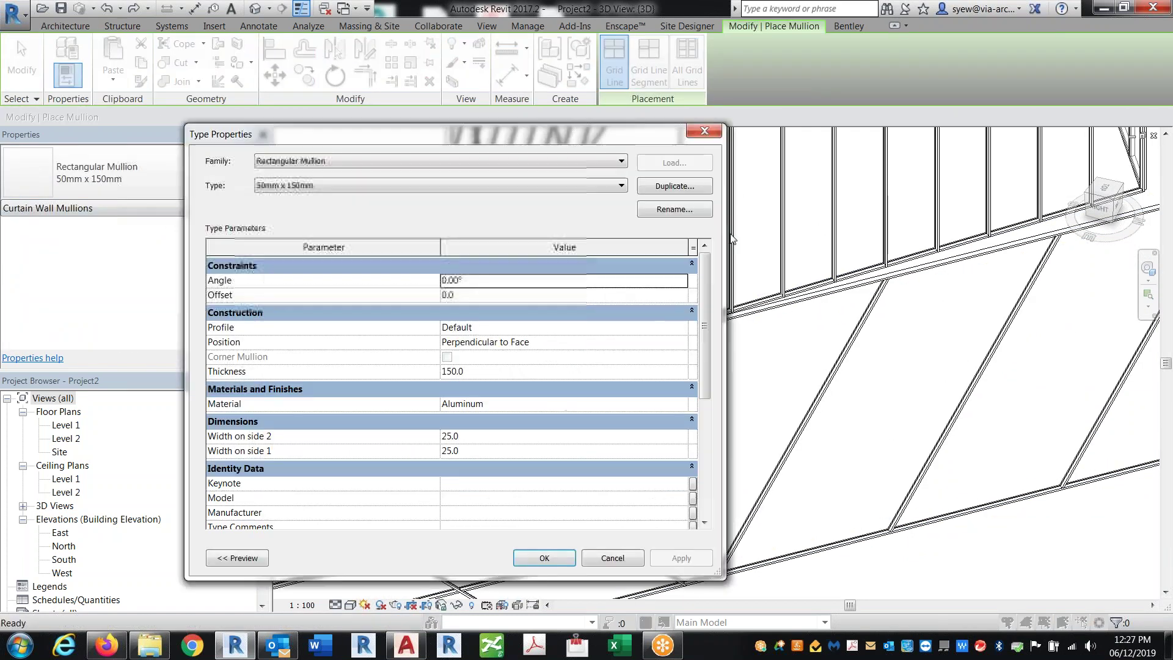
click(664, 186)
key(Home)
key(shift+Right)
key(shift+Right)
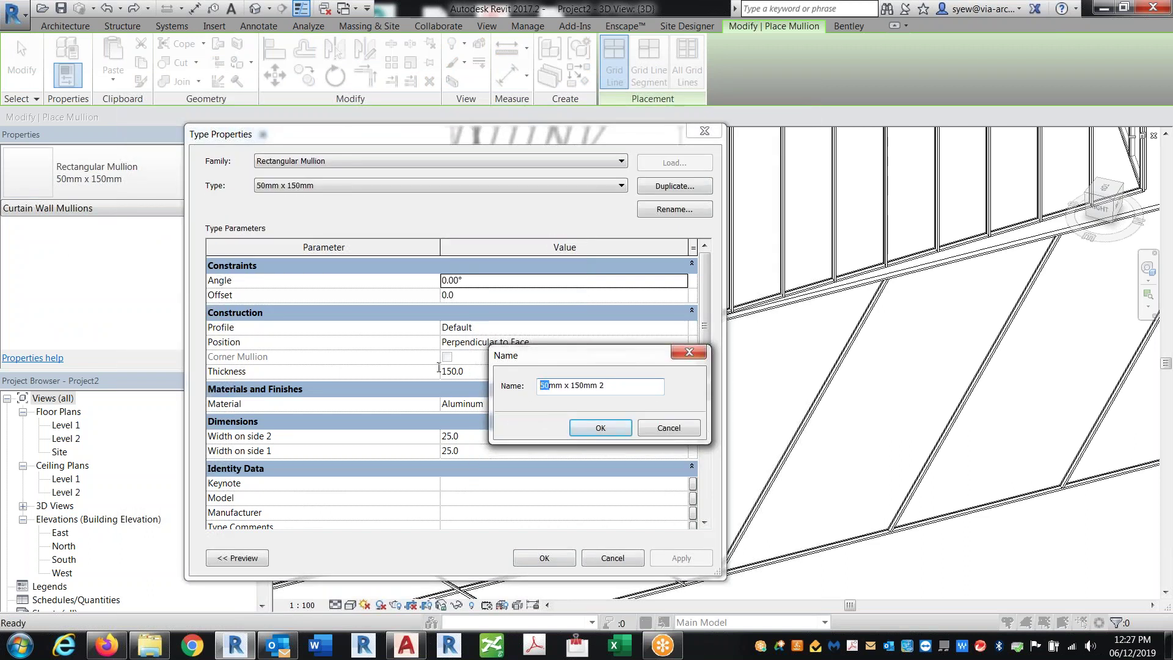
text(15)
key(BackSpace)
key(BackSpace)
text(200)
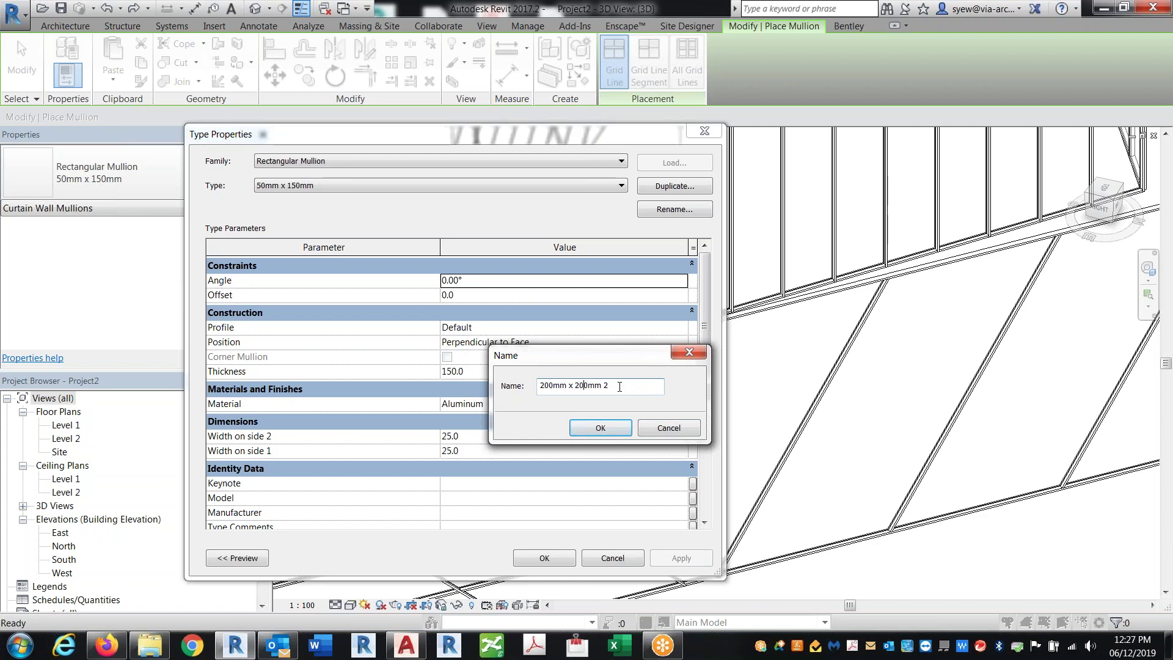
click(601, 428)
- Set the new mullion's widths on side 1 and side 2 to 75.0
click(522, 436)
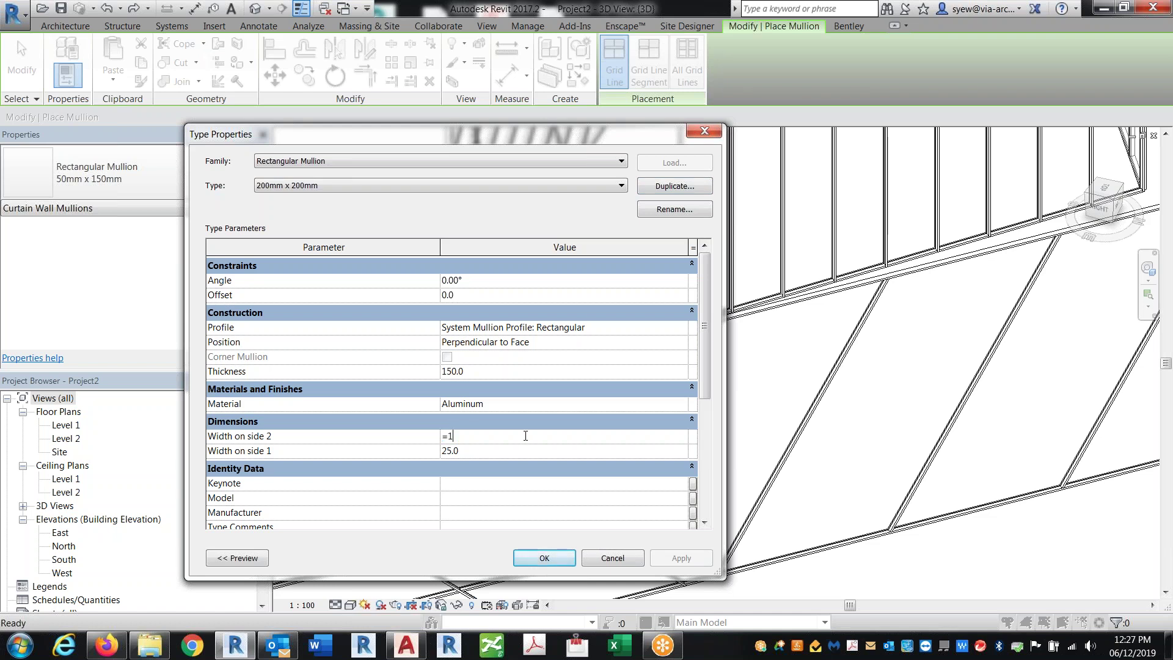
key(Return)
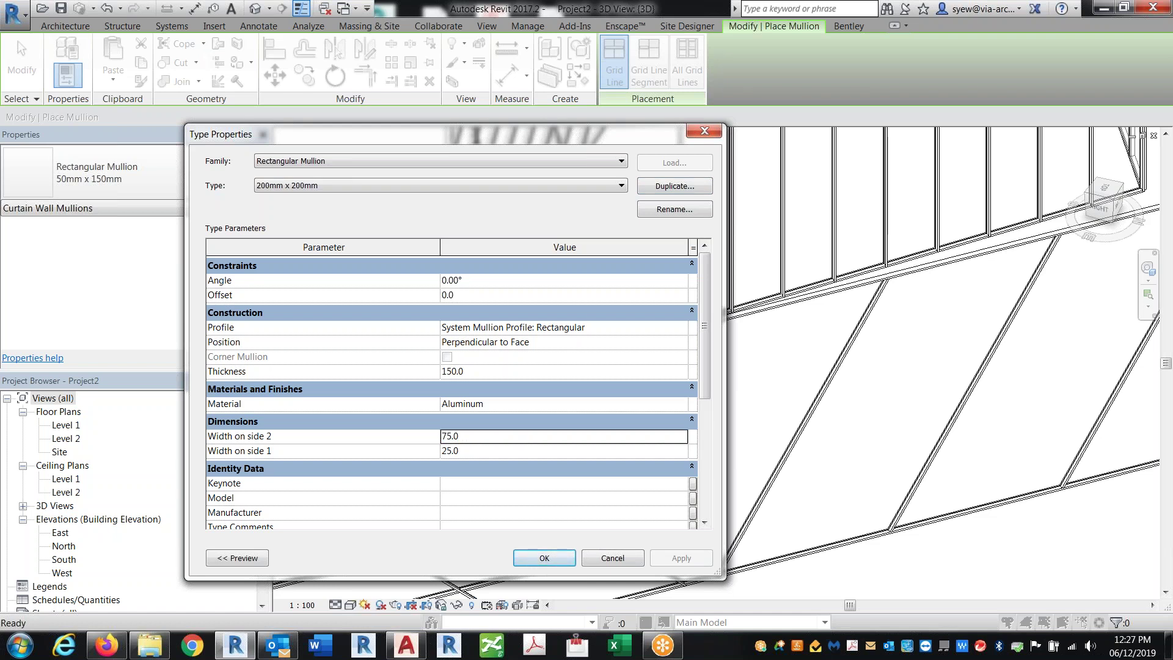
key(Tab)
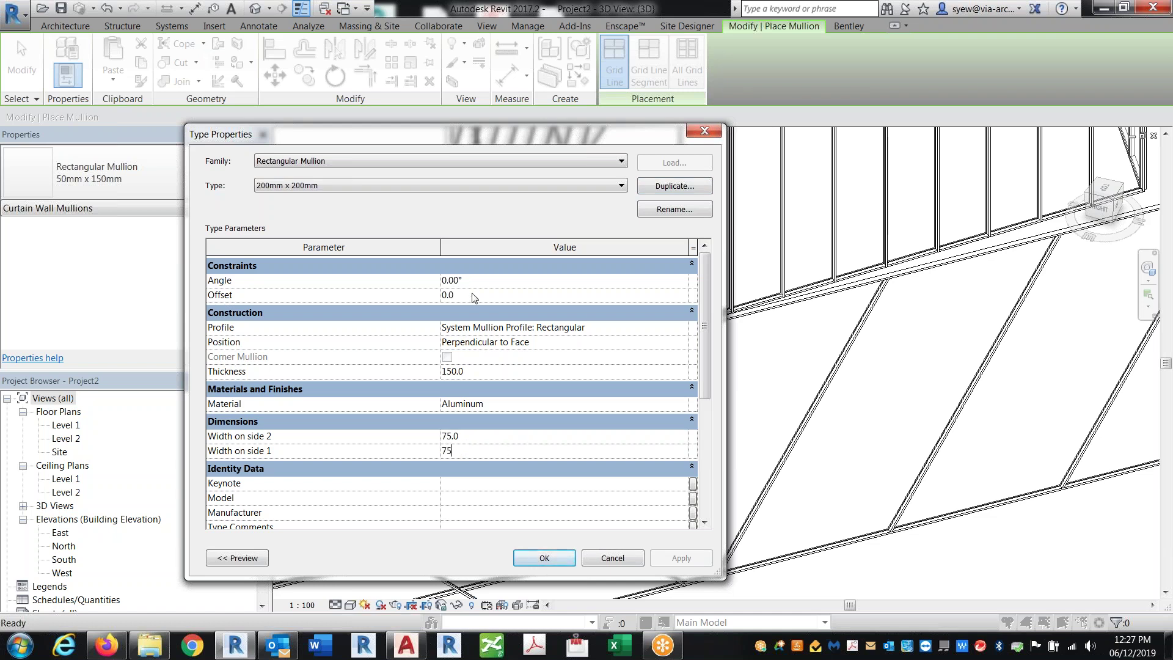
click(491, 374)
click(559, 558)
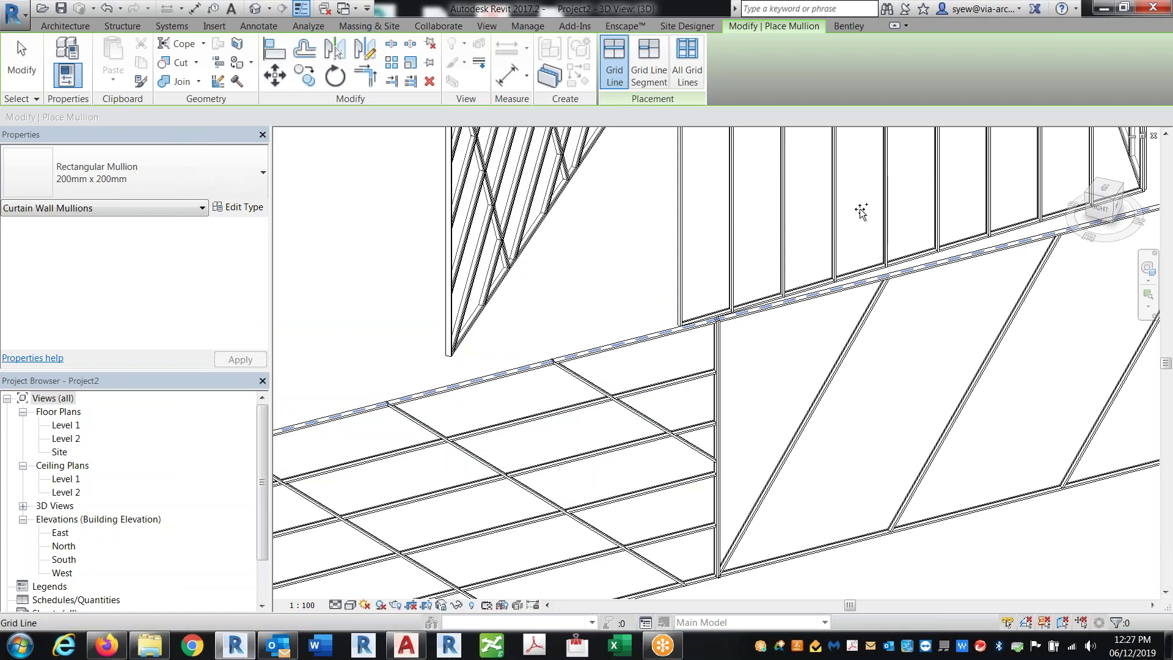
- Place the 200mm x 200mm mullions on the front wall's grid lines, deleting failed elements
scroll(692, 198, down, 3)
ctrl+click(373, 408)
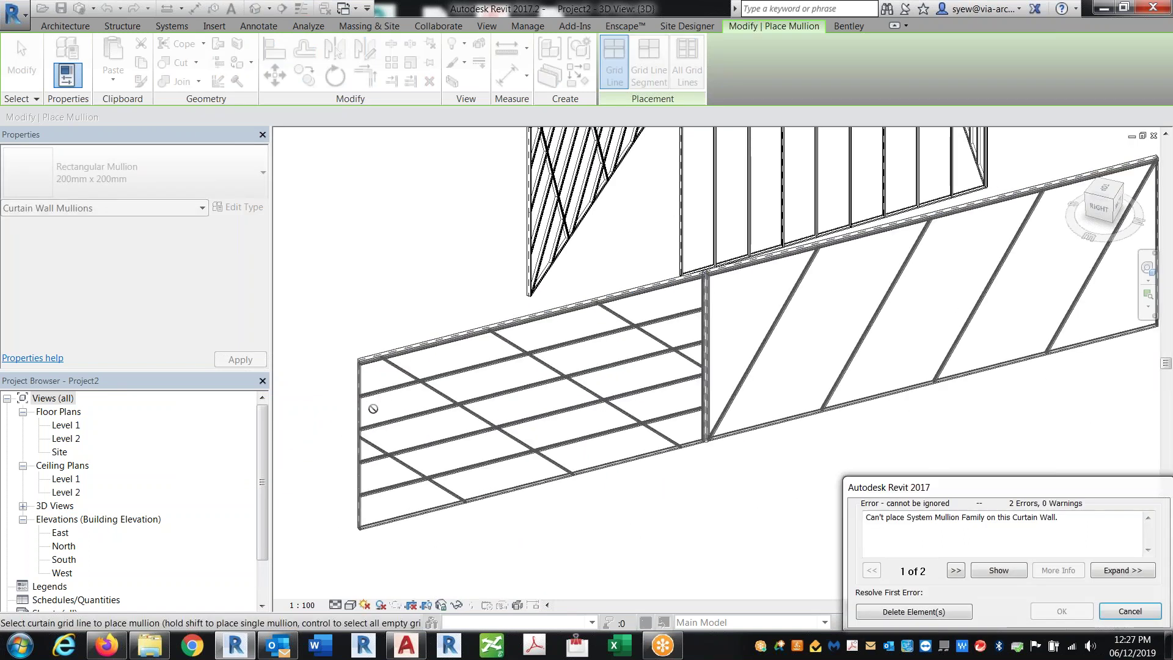
click(901, 608)
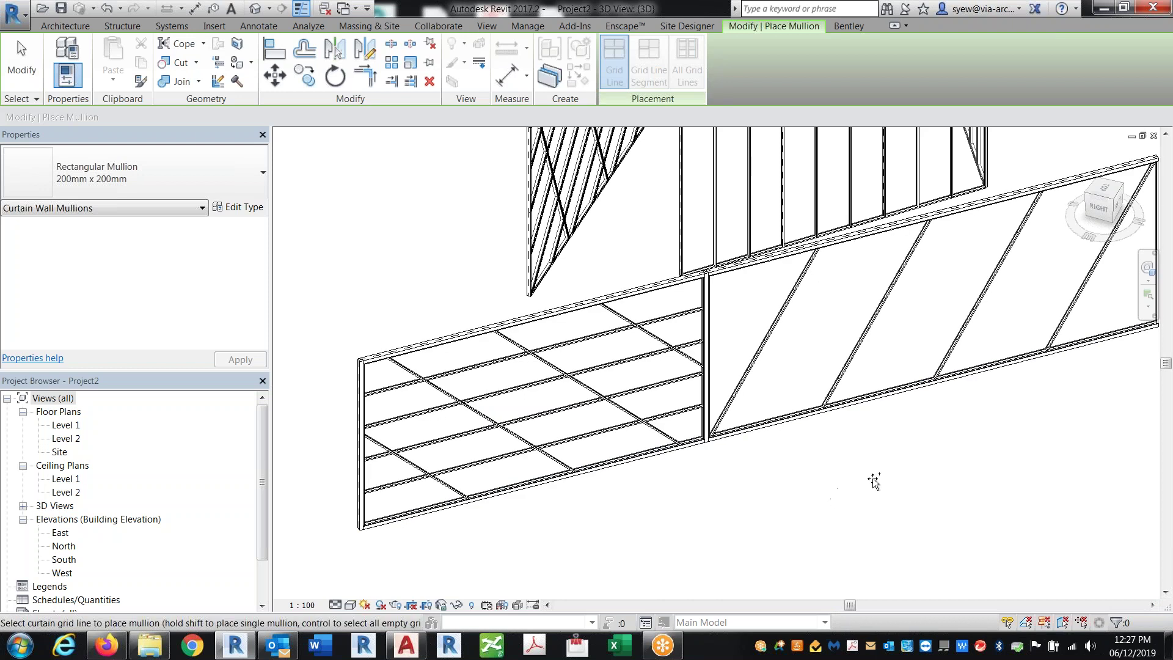
middle_drag(871, 479, 833, 492)
middle_drag(1014, 496, 962, 507)
key(Escape)
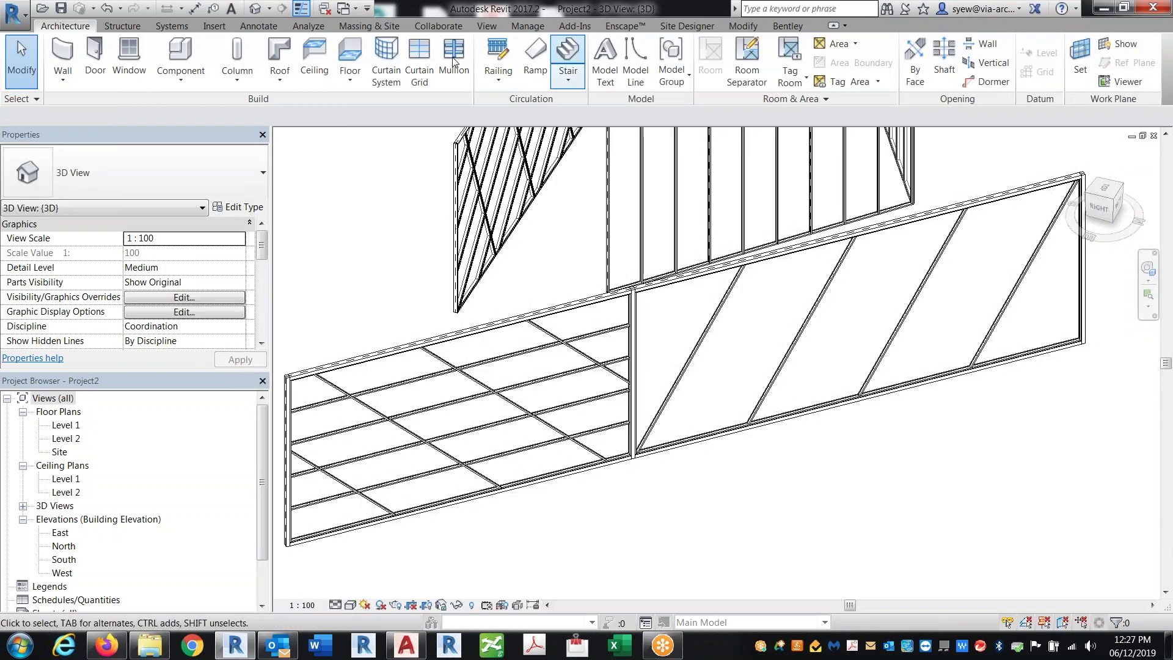
click(419, 61)
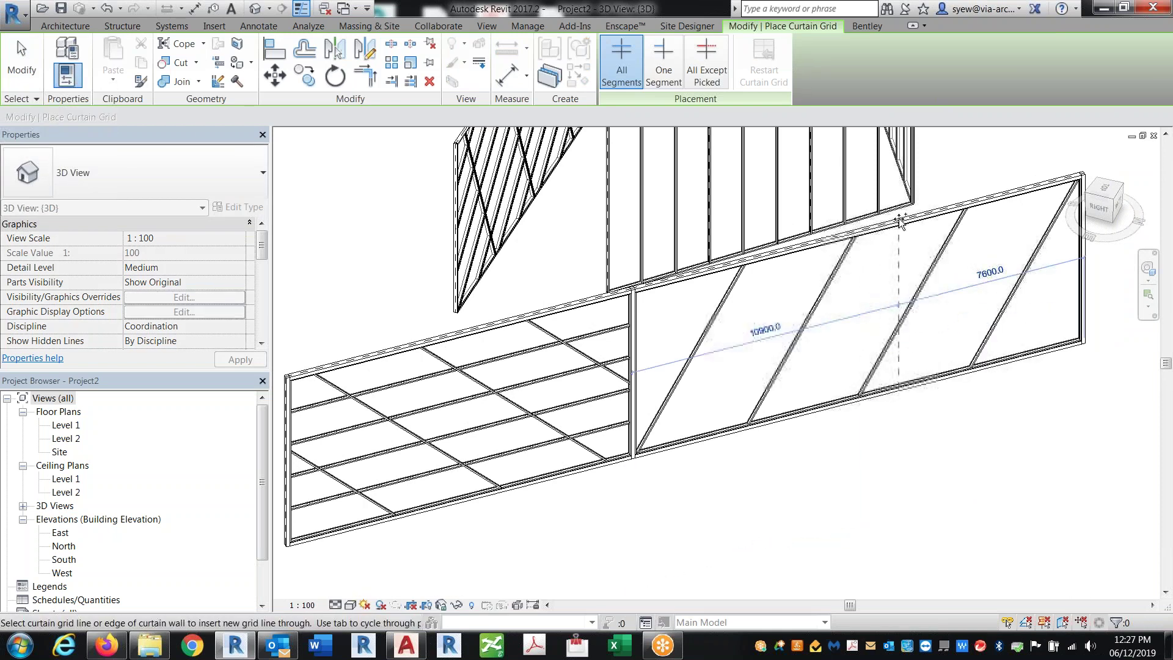
click(924, 428)
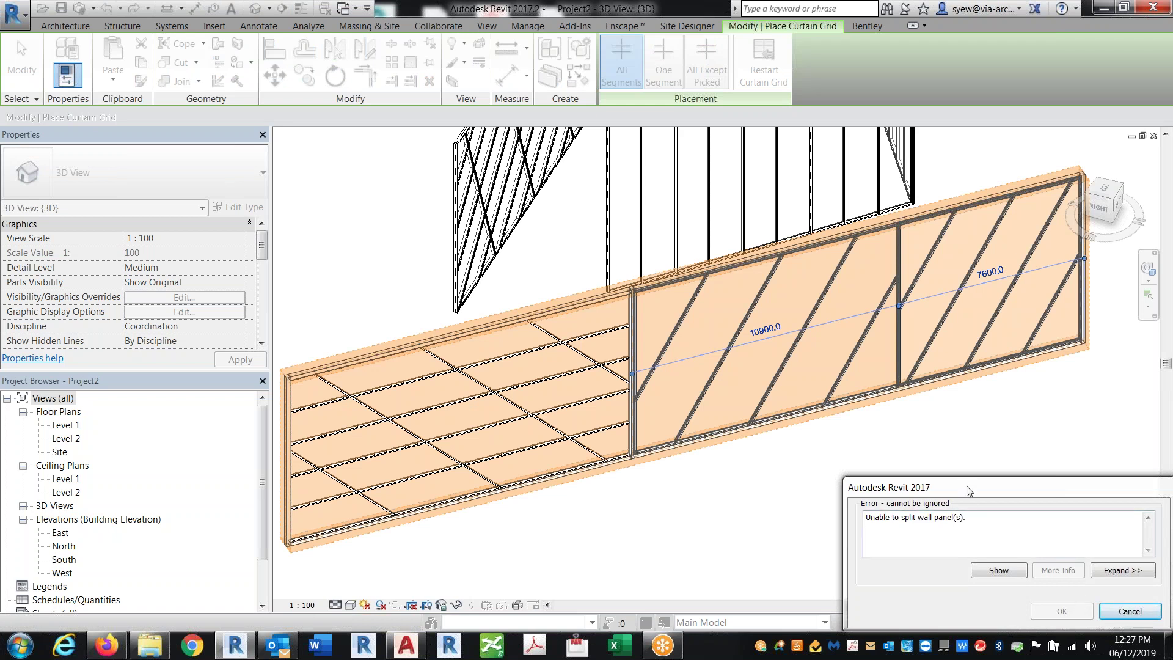
click(1130, 611)
middle_drag(875, 407, 833, 425)
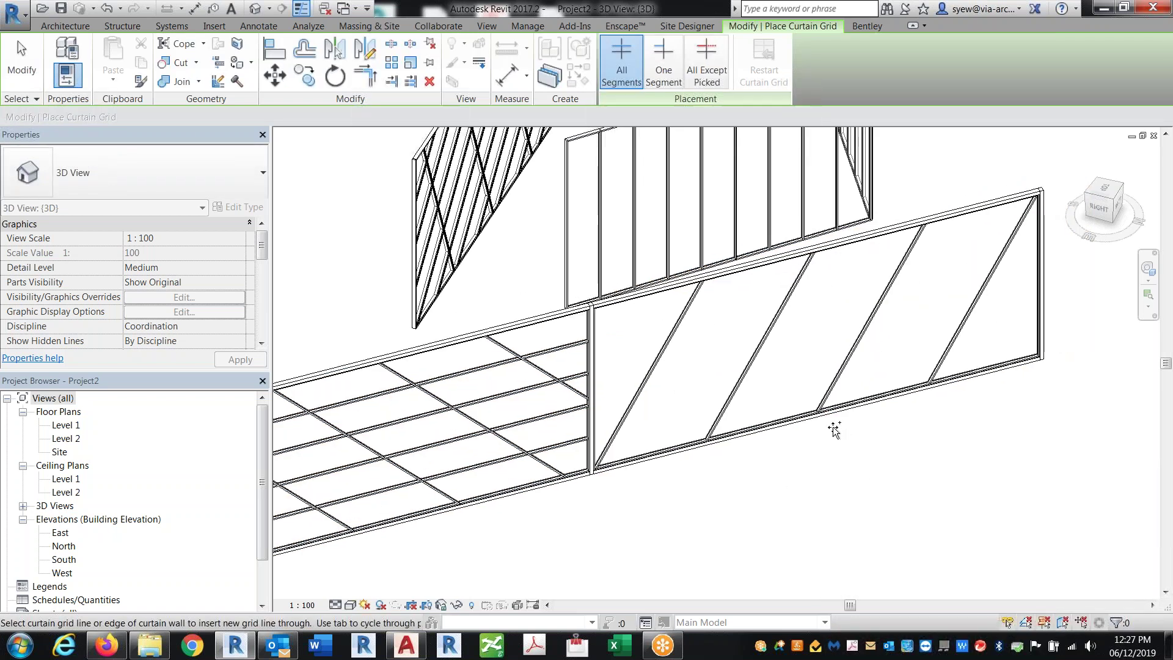
click(857, 466)
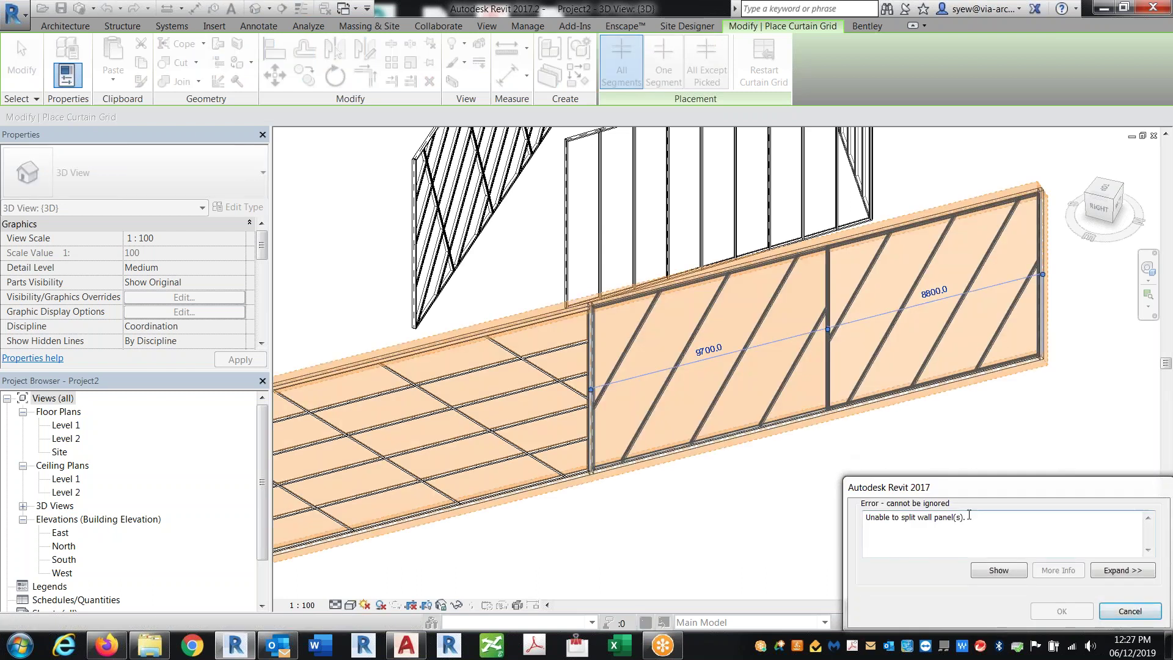
key(Escape)
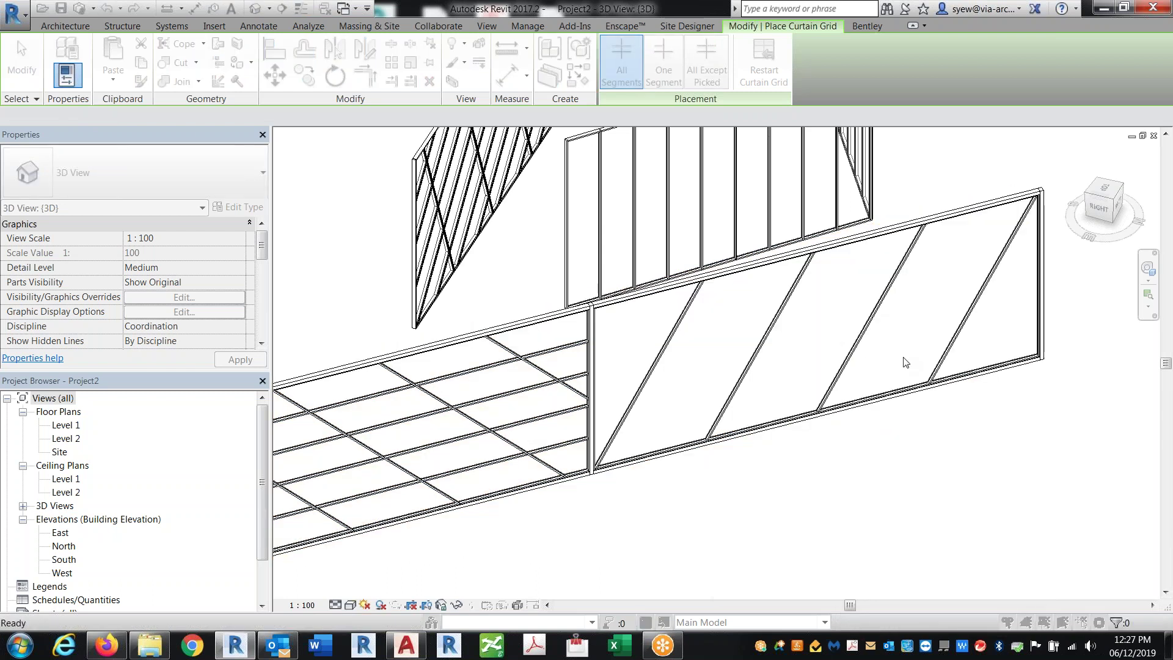
key(Escape)
click(855, 241)
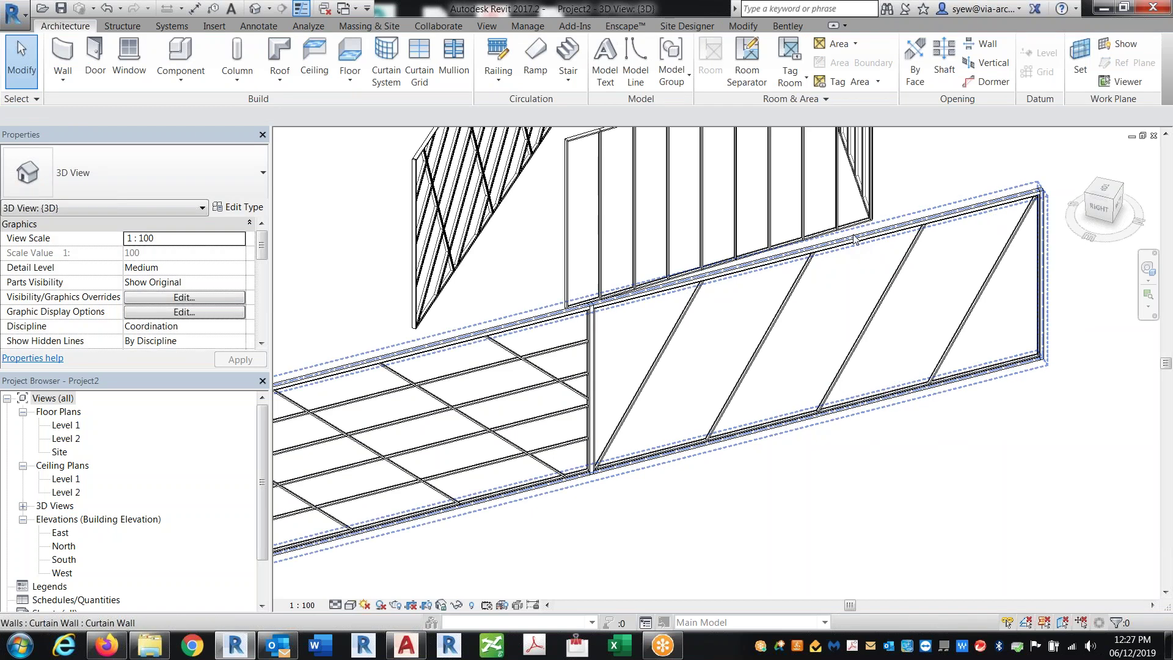
key(c)
key(g)
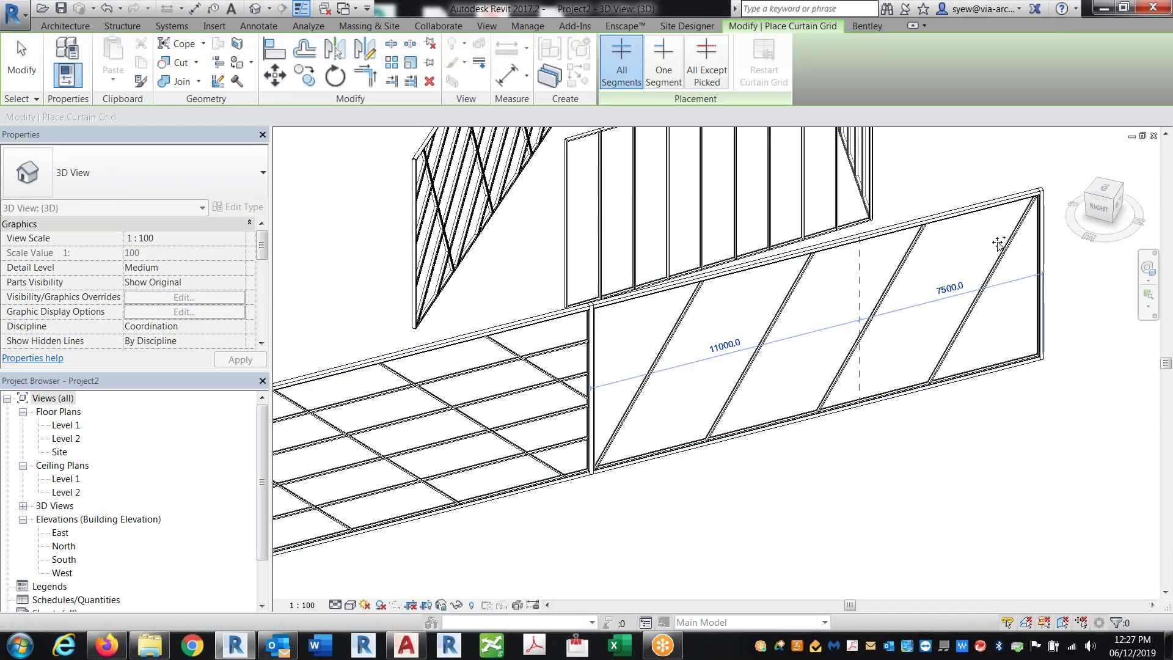
click(999, 243)
key(Escape)
key(Escape)
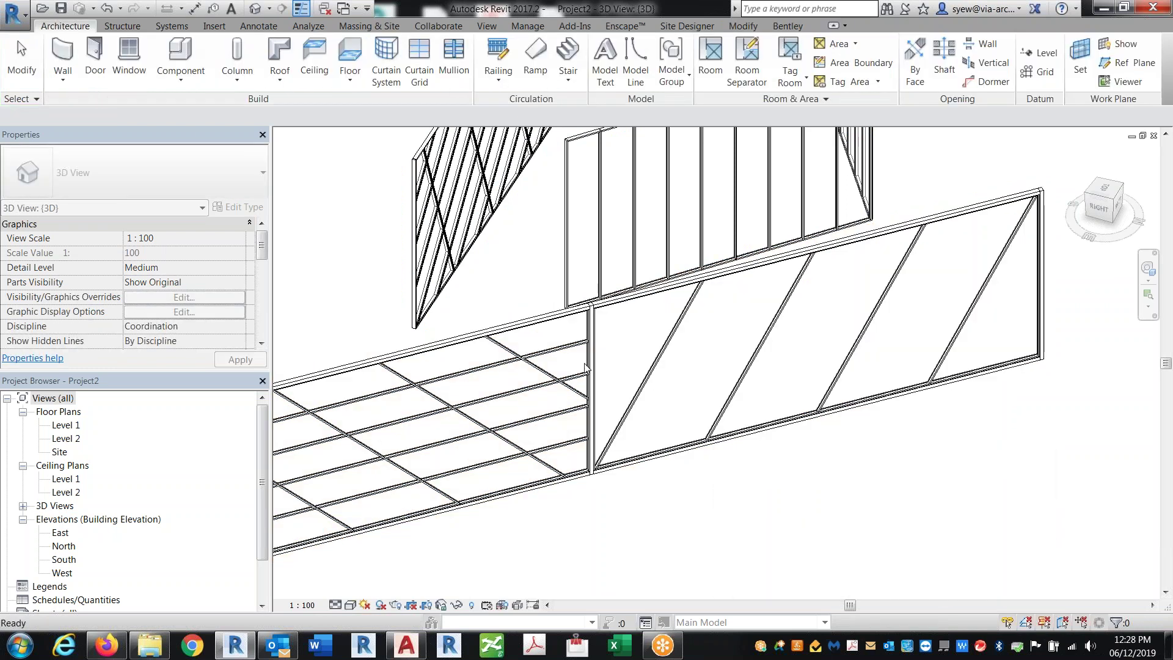
click(617, 354)
- Change the selected curtain panels to the Glazed panel type
click(144, 180)
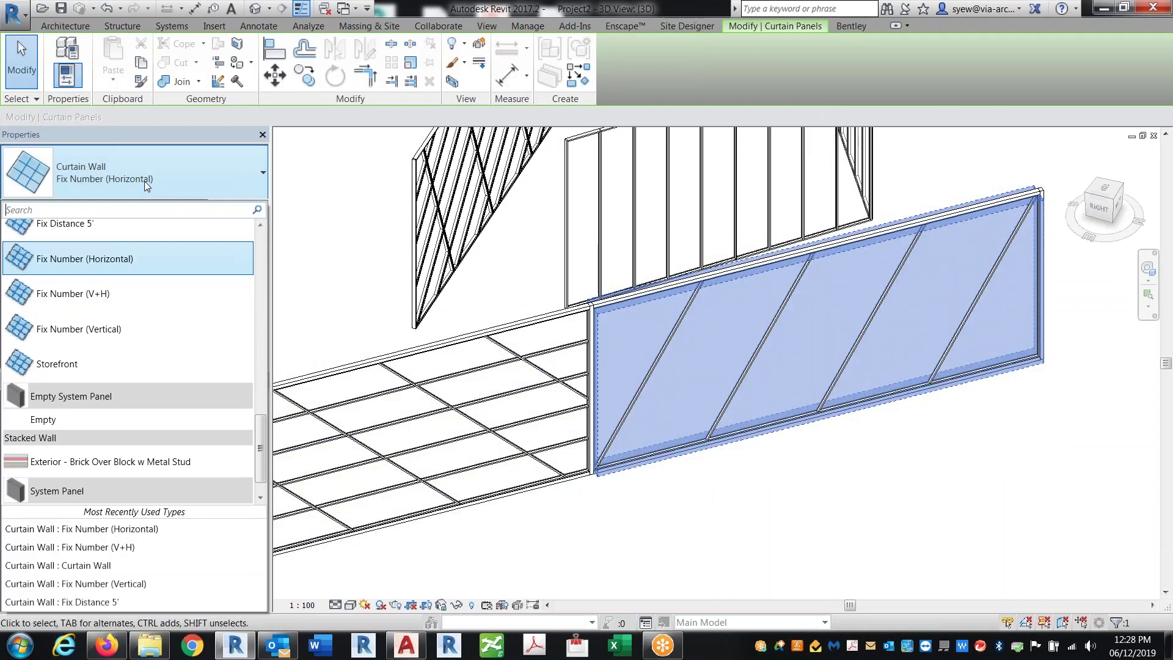
scroll(90, 335, up, 7)
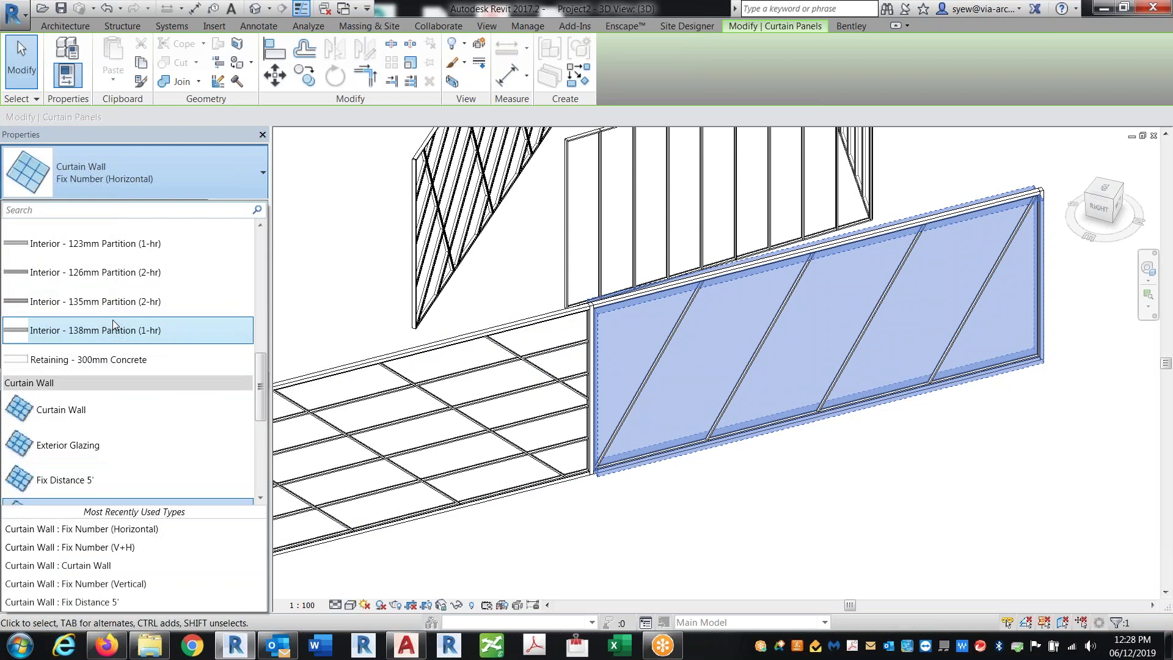
scroll(112, 320, down, 6)
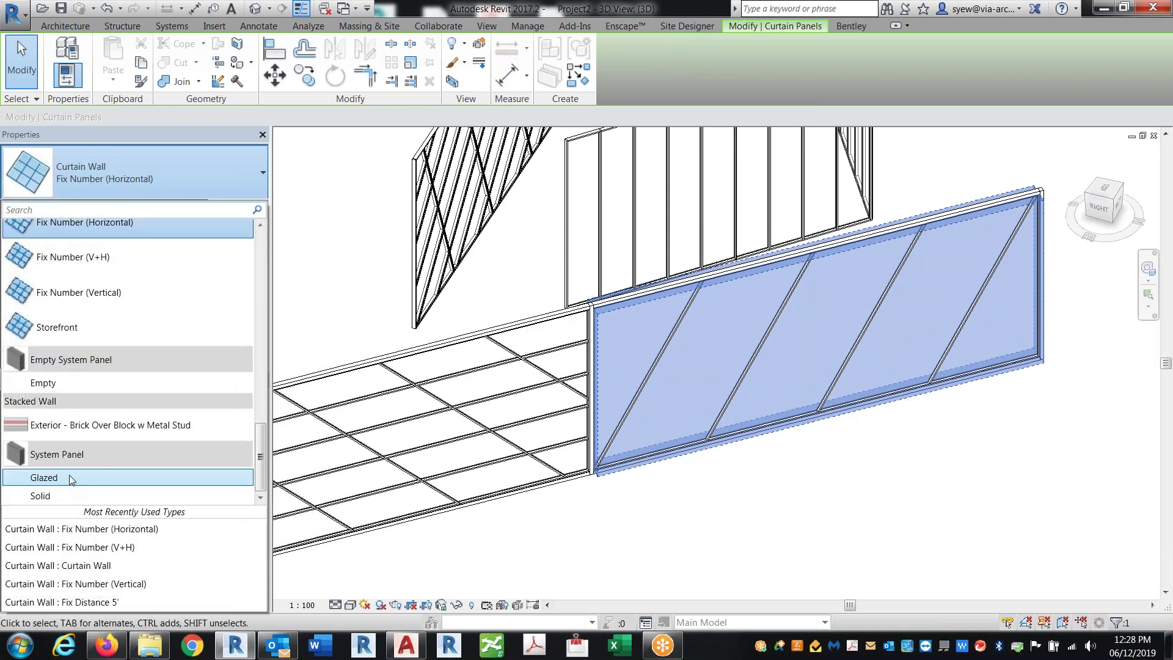
click(68, 476)
key(Escape)
- Split the glazed panel with a new vertical grid line and select the middle panel
click(420, 58)
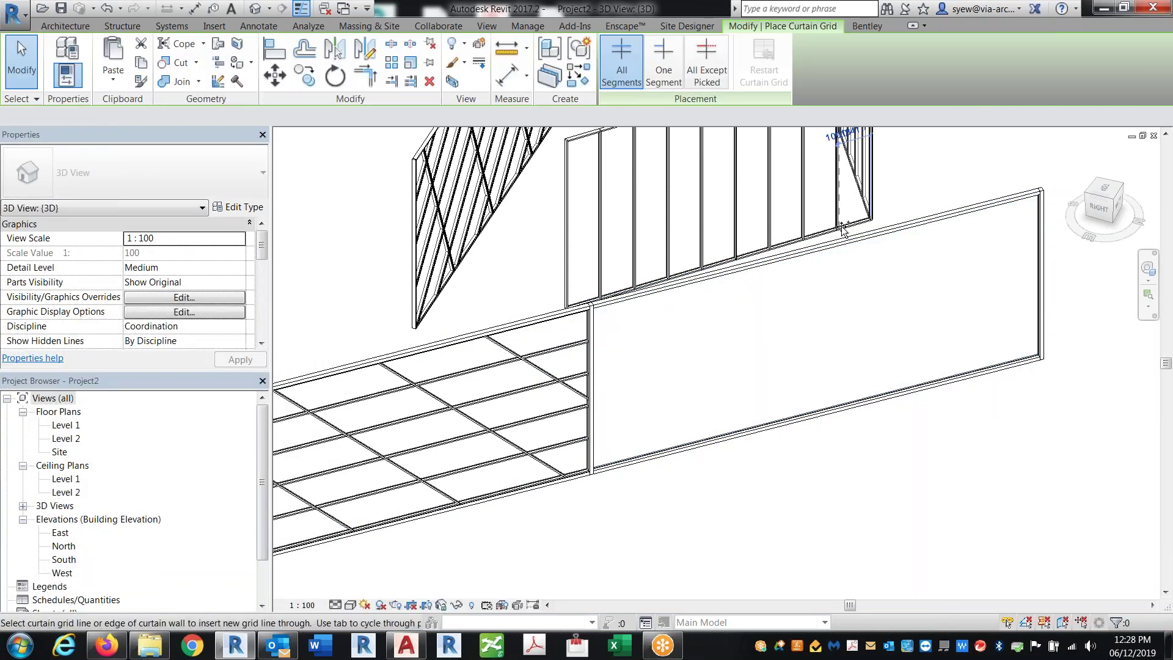
click(833, 248)
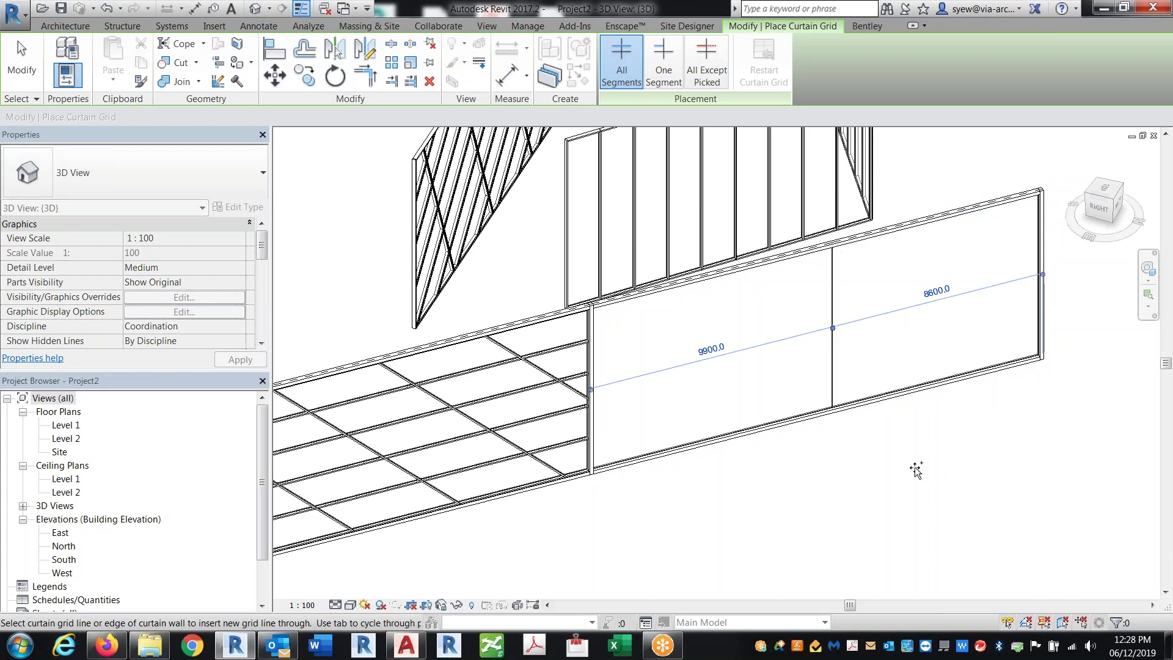
key(Escape)
key(Escape)
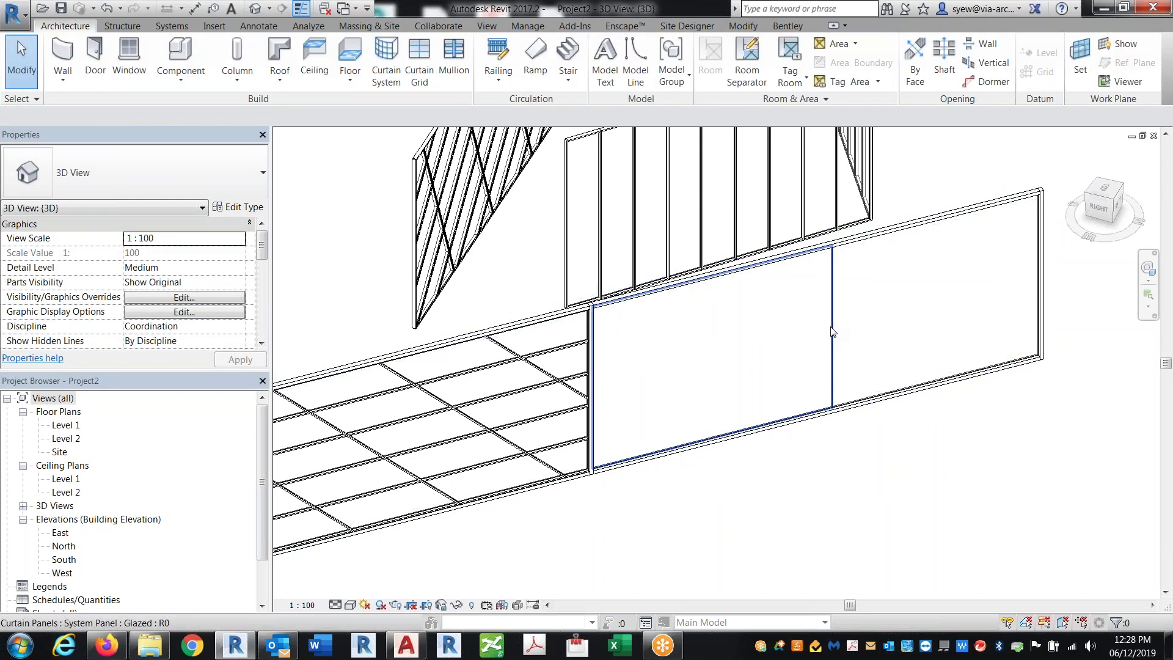
click(730, 332)
- Make the middle panel a Fix Number (V+H) curtain wall
click(98, 155)
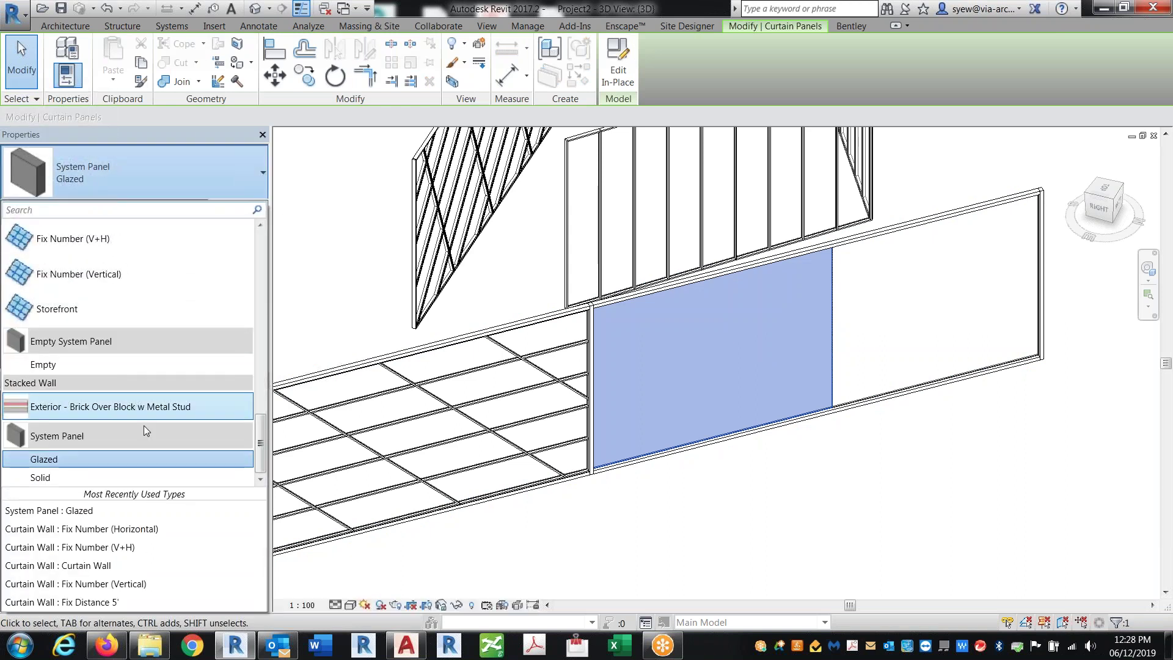
scroll(105, 276, up, 2)
click(105, 277)
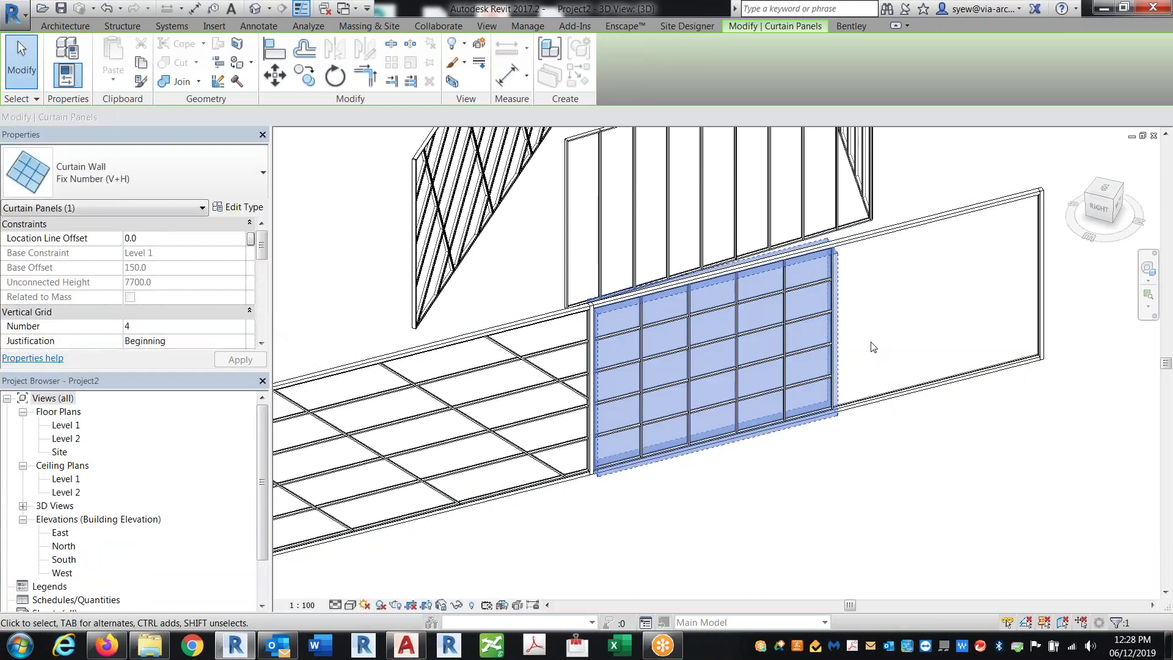
key(Escape)
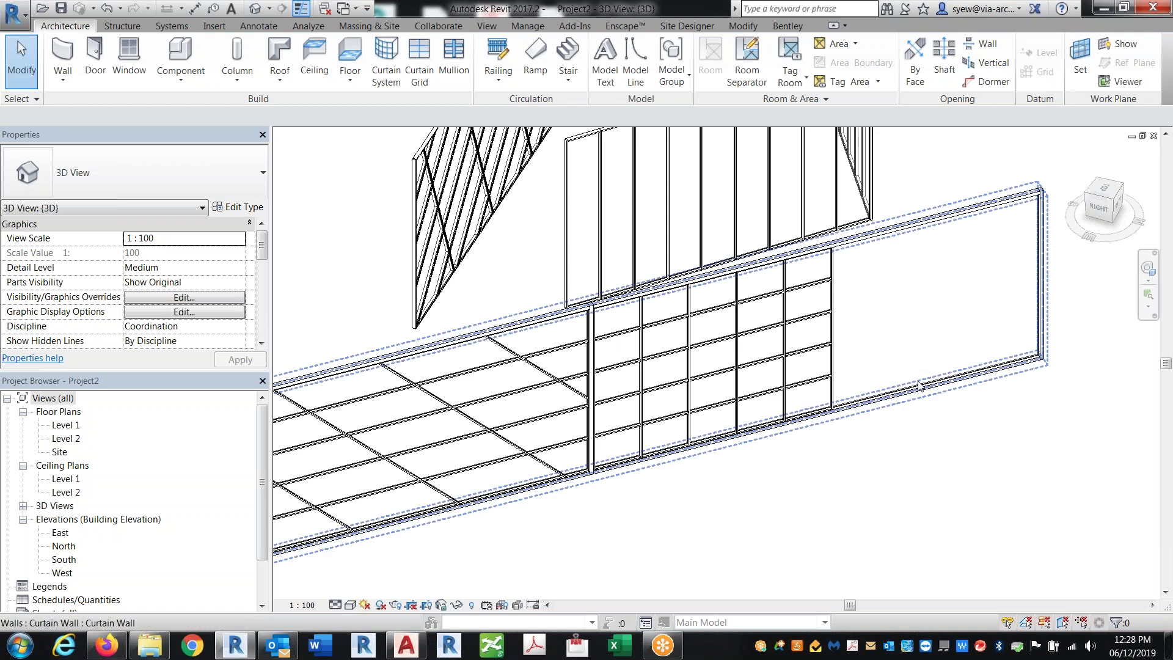
- Make the right-end panel a Fix Distance 5' curtain wall, then cancel a started railing
click(925, 394)
key(Escape)
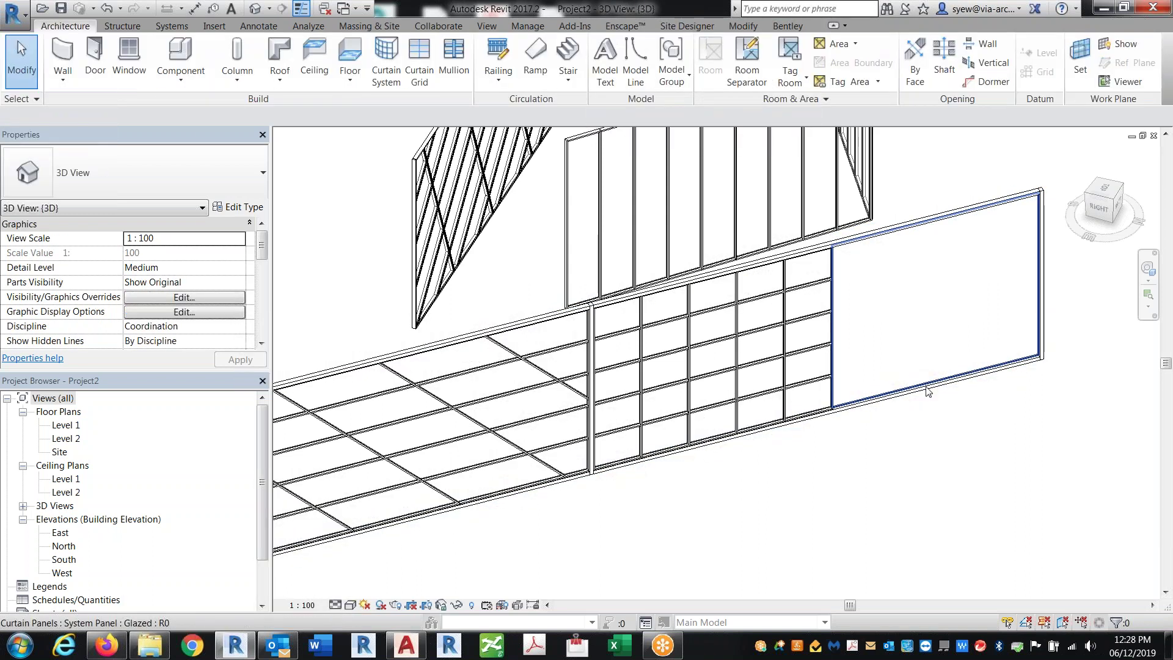
click(926, 390)
click(98, 176)
scroll(123, 317, up, 2)
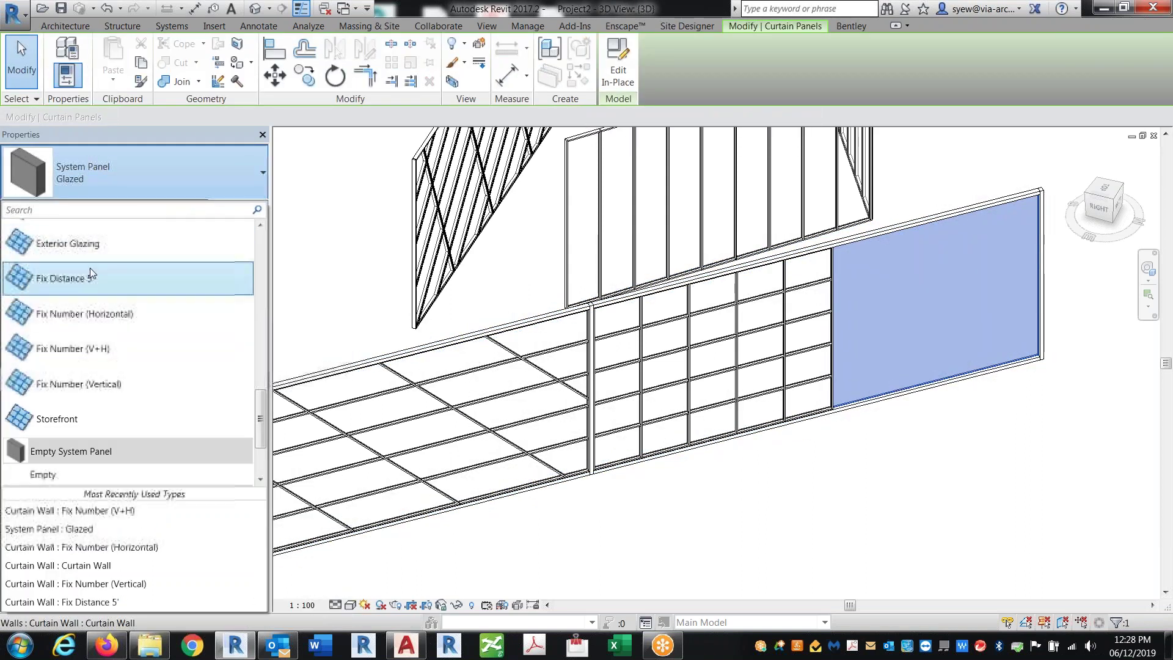
click(90, 269)
key(Escape)
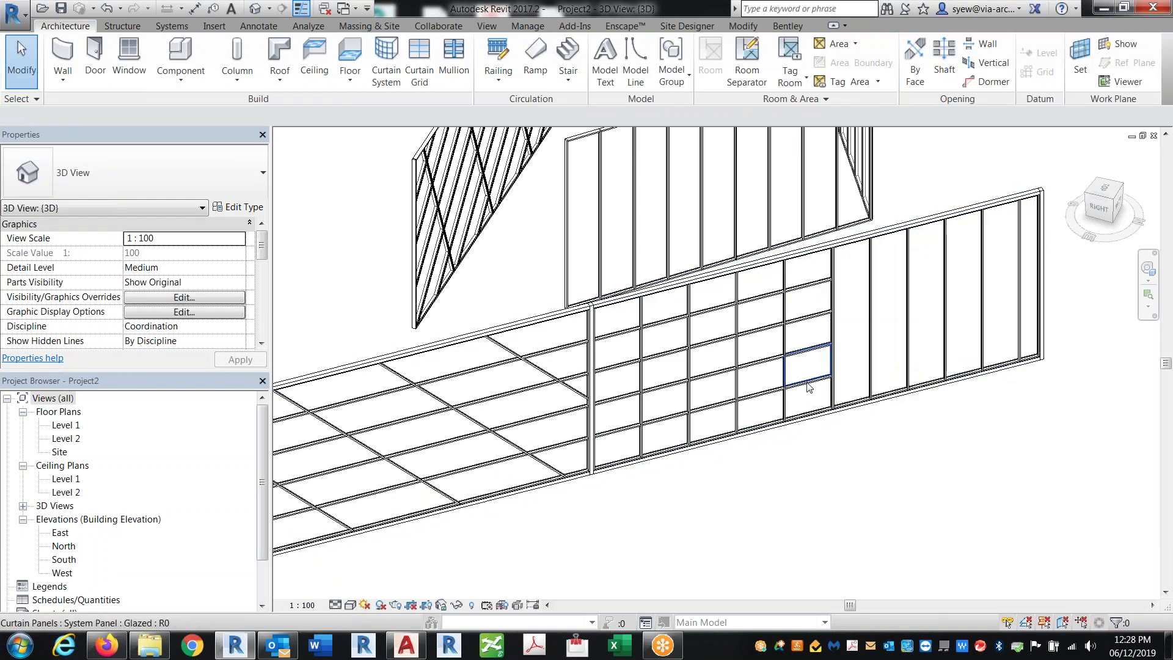
click(498, 72)
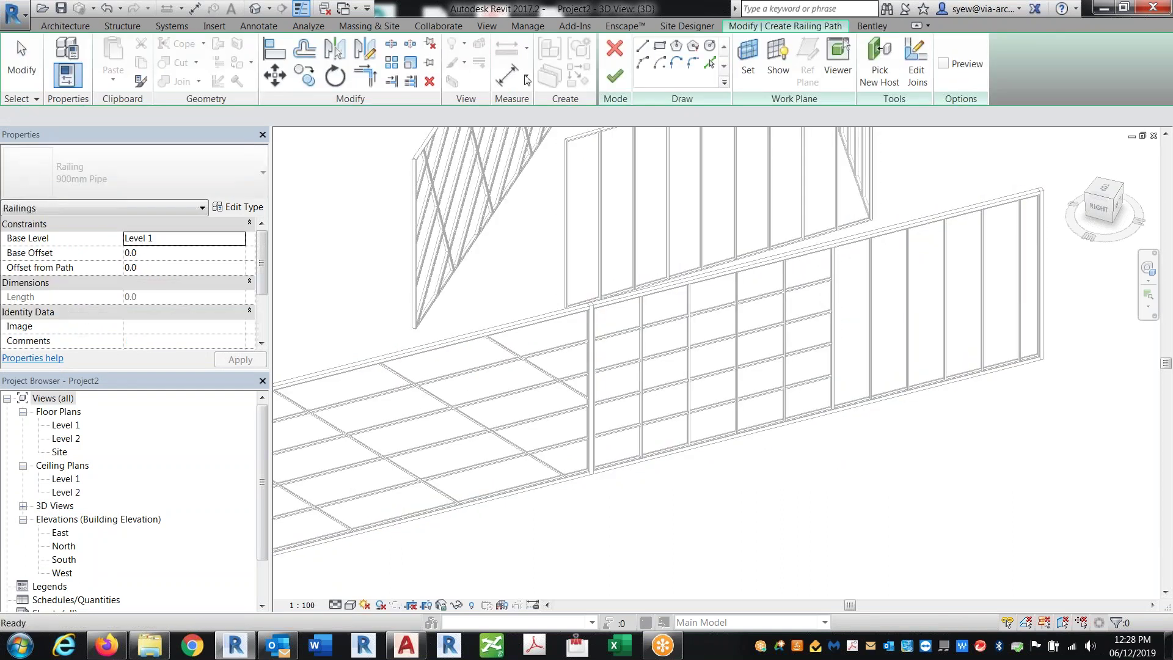
click(613, 45)
click(451, 64)
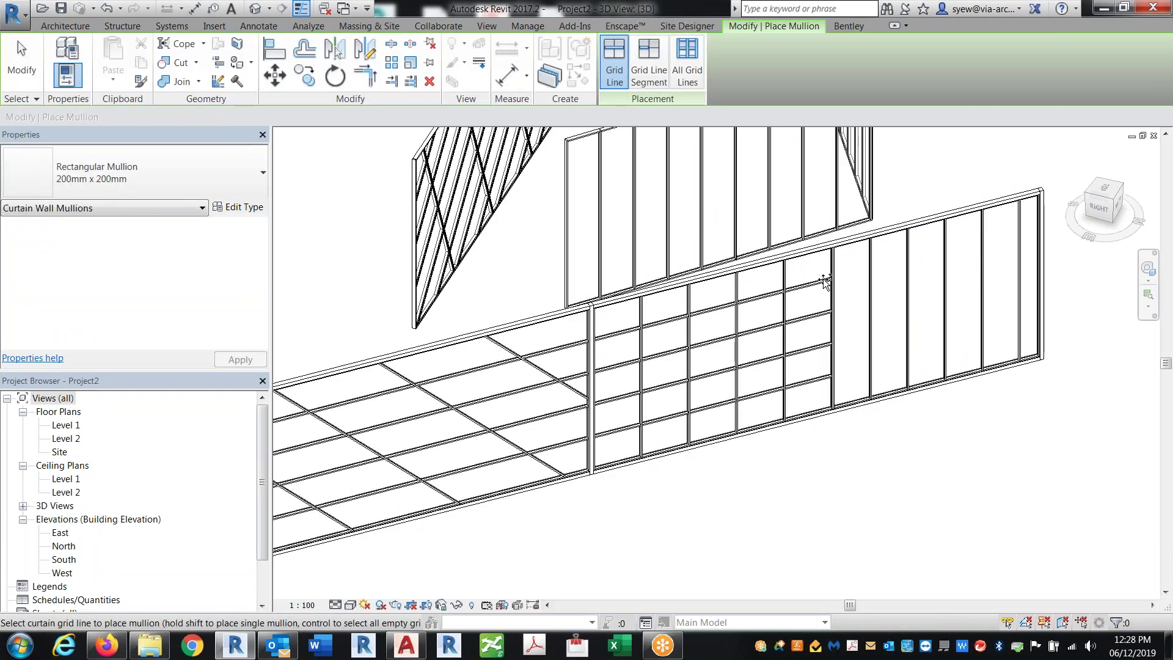
key(Escape)
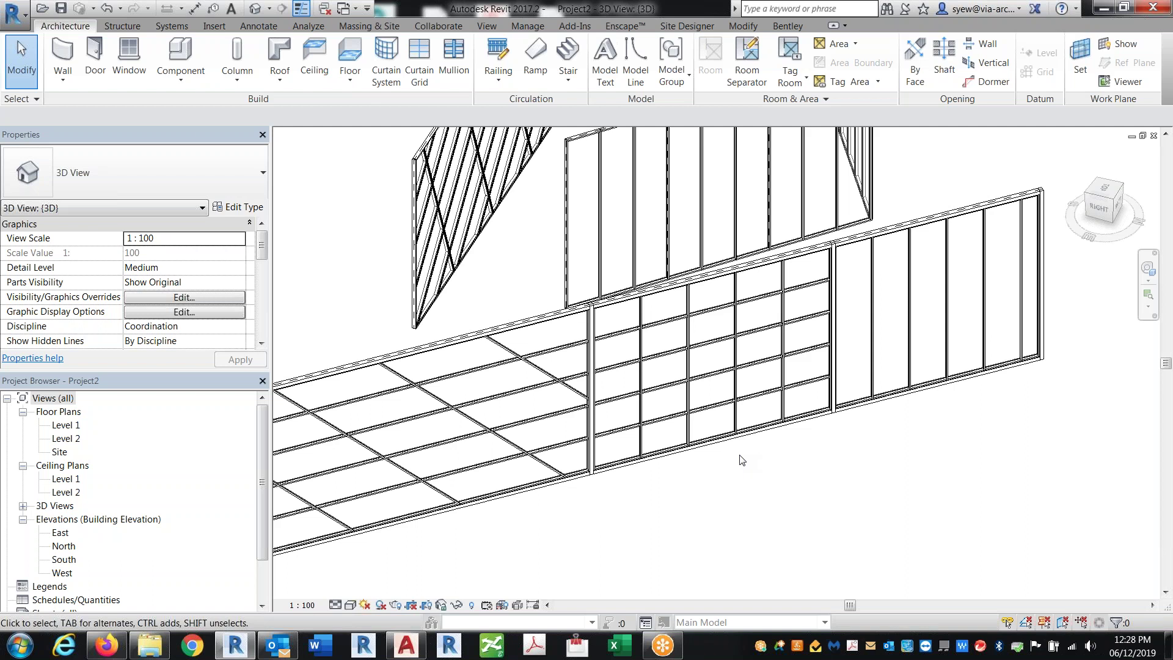
click(835, 383)
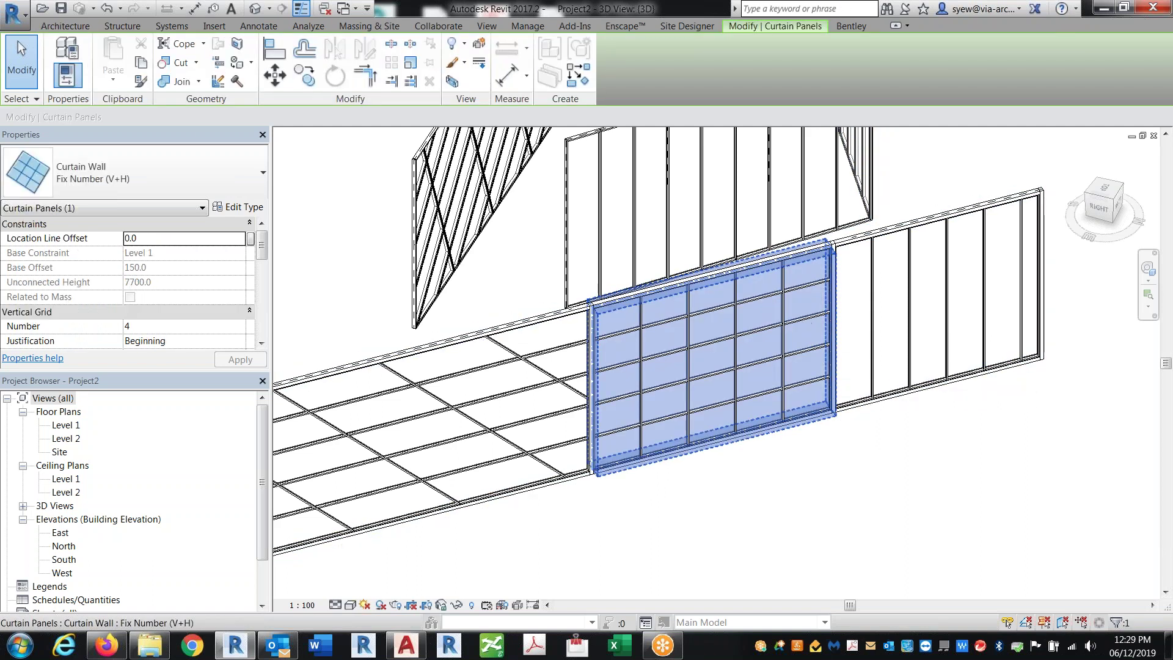
- Change the grid's top-right cell to the Curtain Wall: Fix Number (Vertical) type
scroll(813, 316, up, 2)
key(Escape)
click(809, 309)
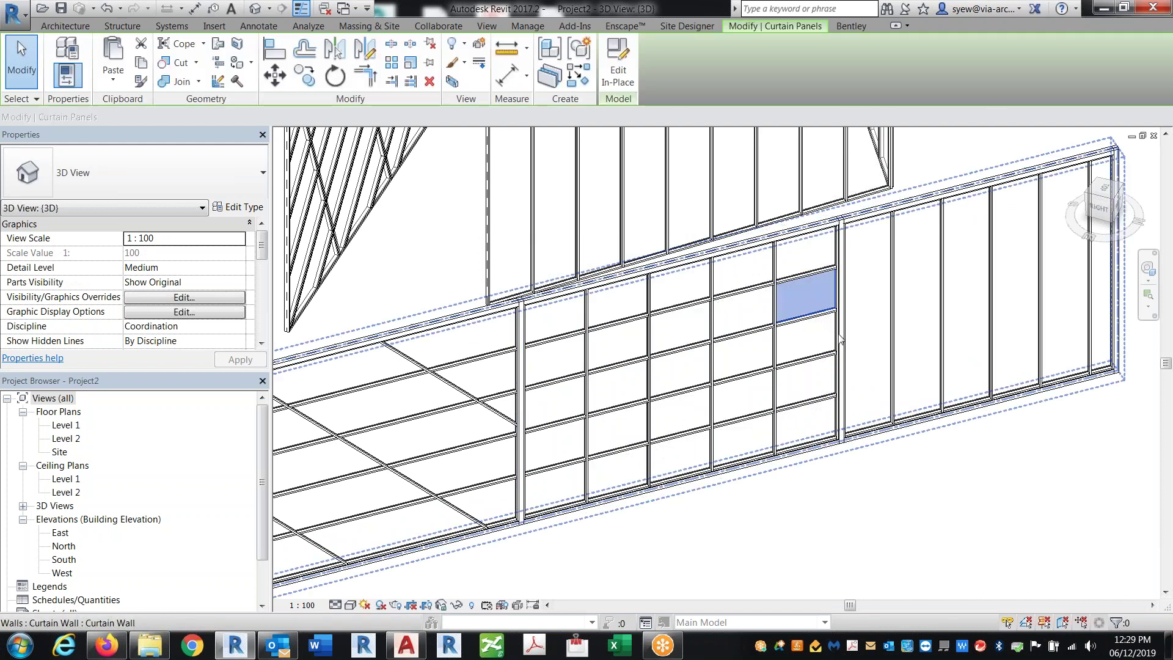
click(94, 154)
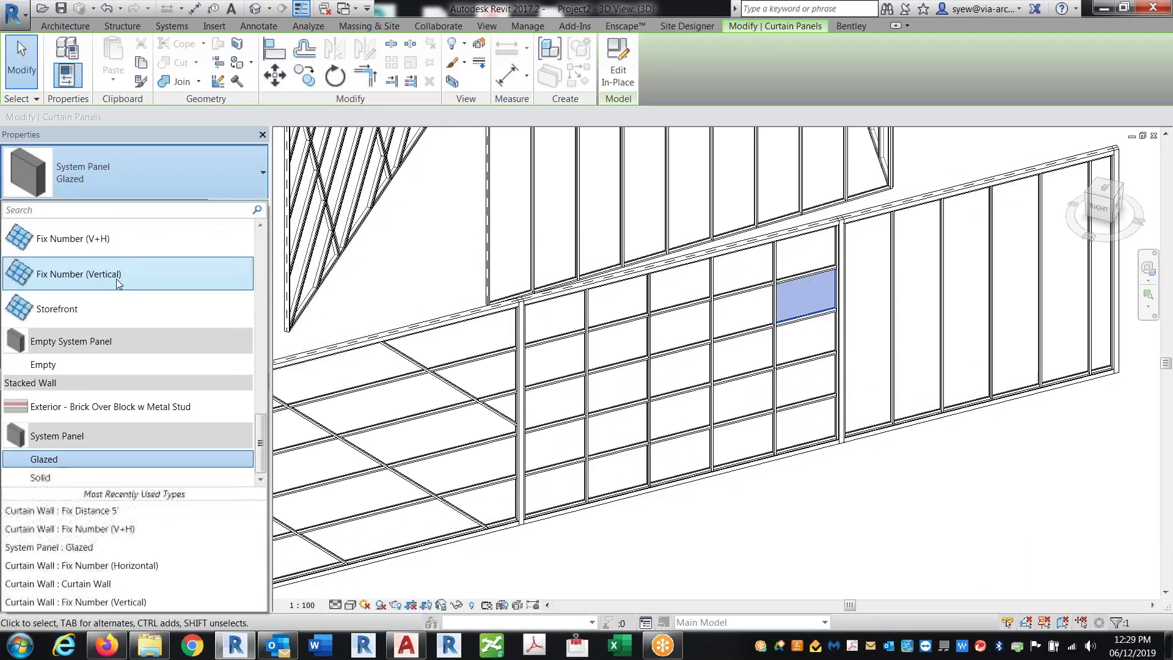
click(126, 268)
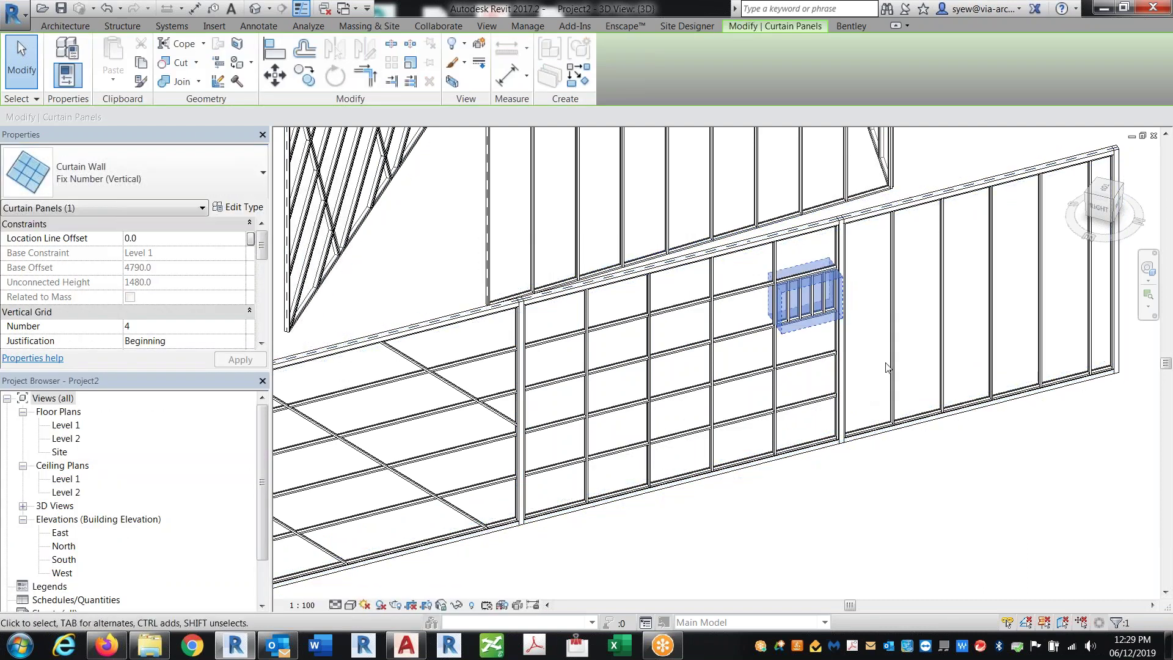
key(Escape)
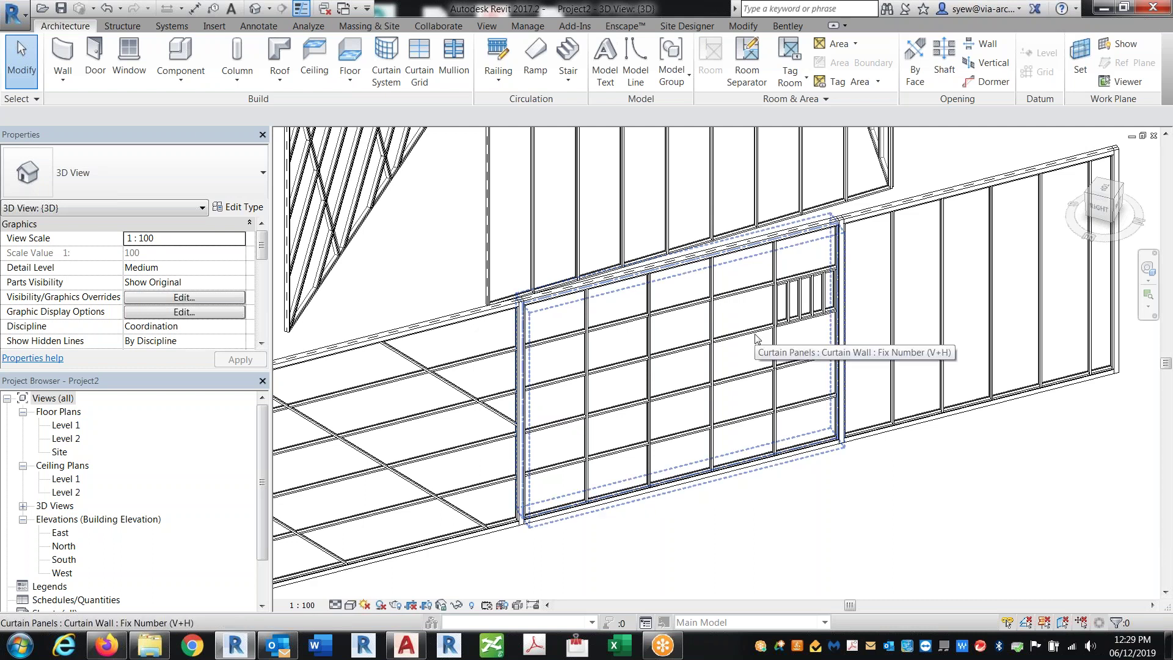
scroll(703, 261, down, 3)
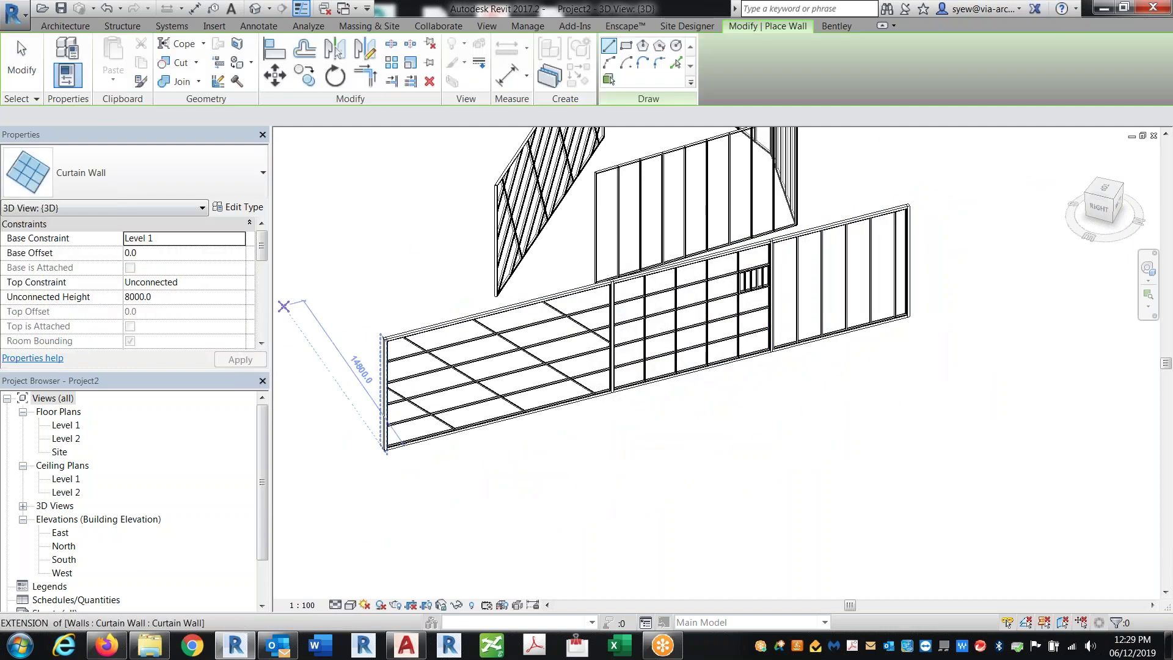
- Draw an 11600-long, 8000-high plain curtain wall in front and select it
click(62, 52)
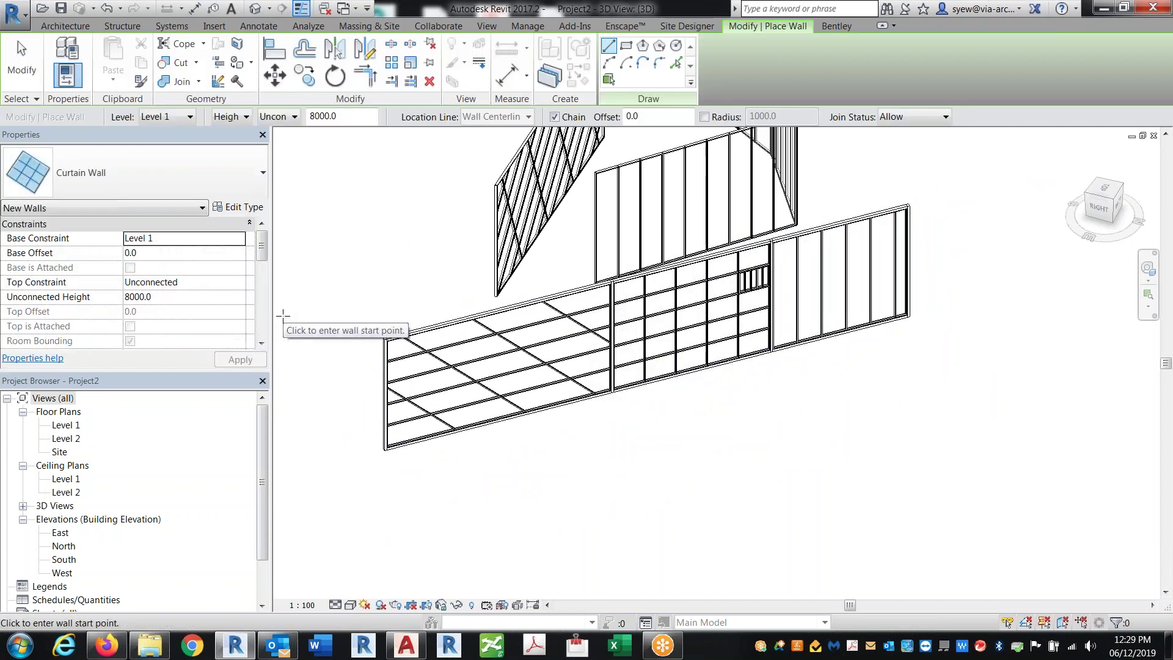
click(582, 512)
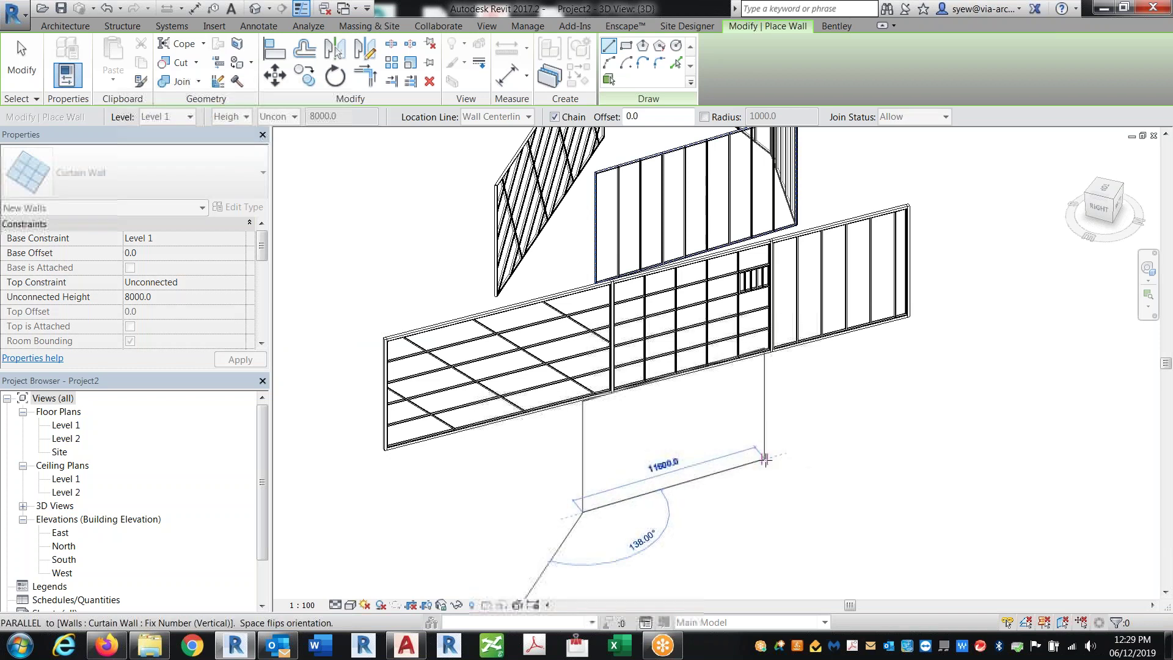
click(765, 460)
key(Escape)
key(Escape)
scroll(731, 473, up, 4)
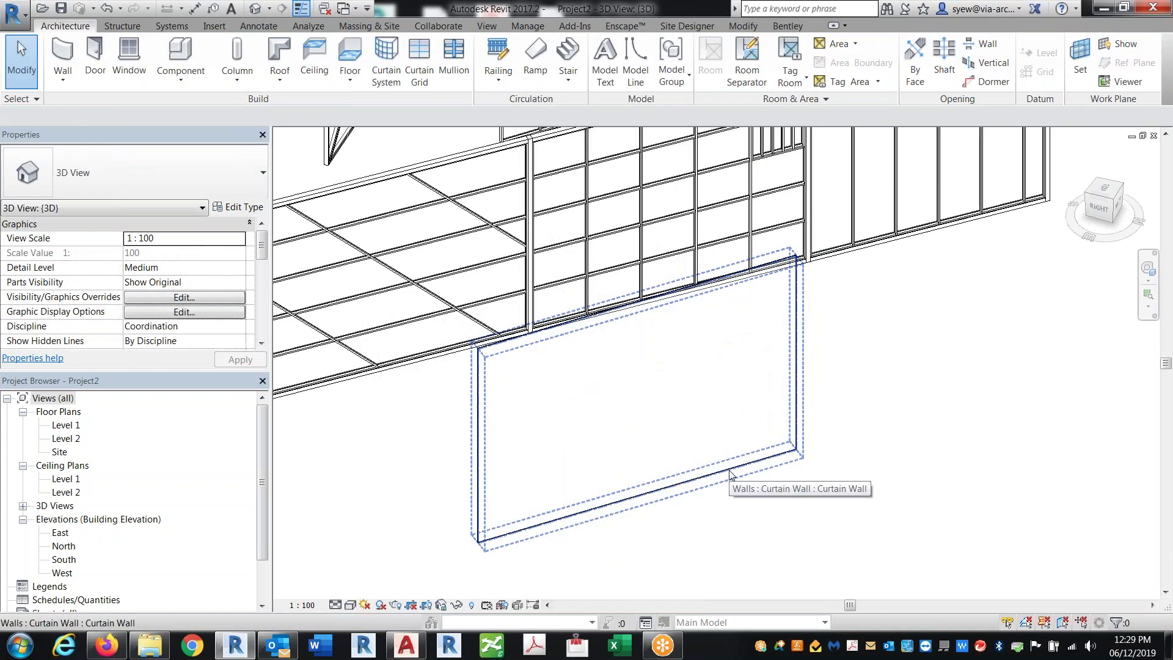
click(730, 474)
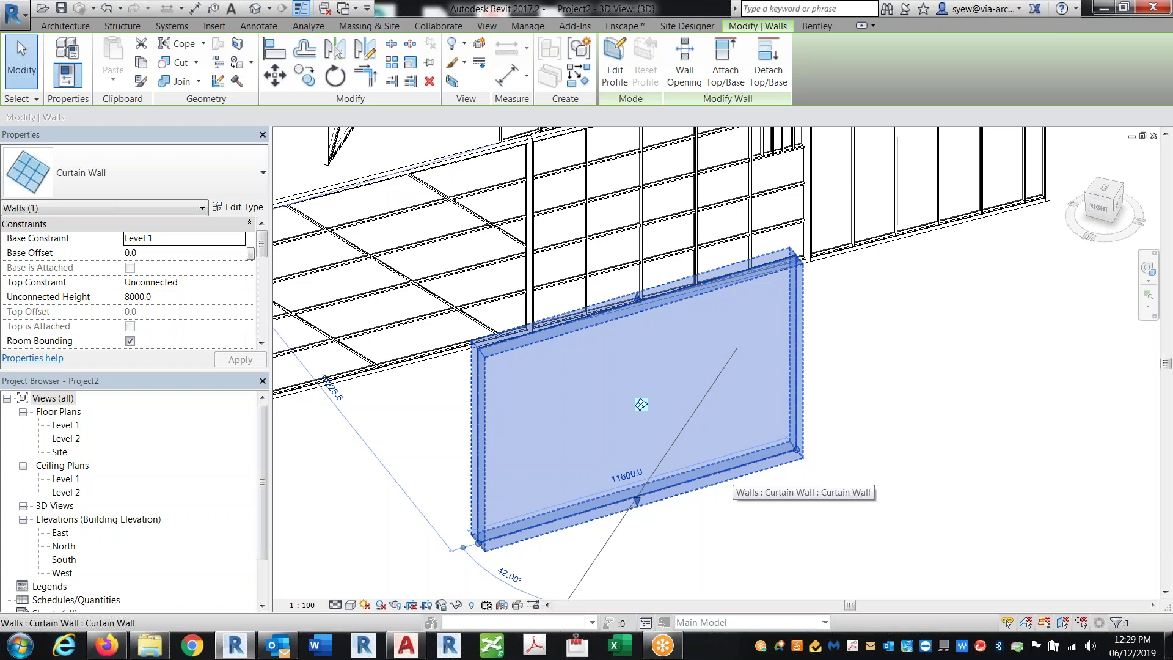
shift+middle_drag(641, 404, 841, 477)
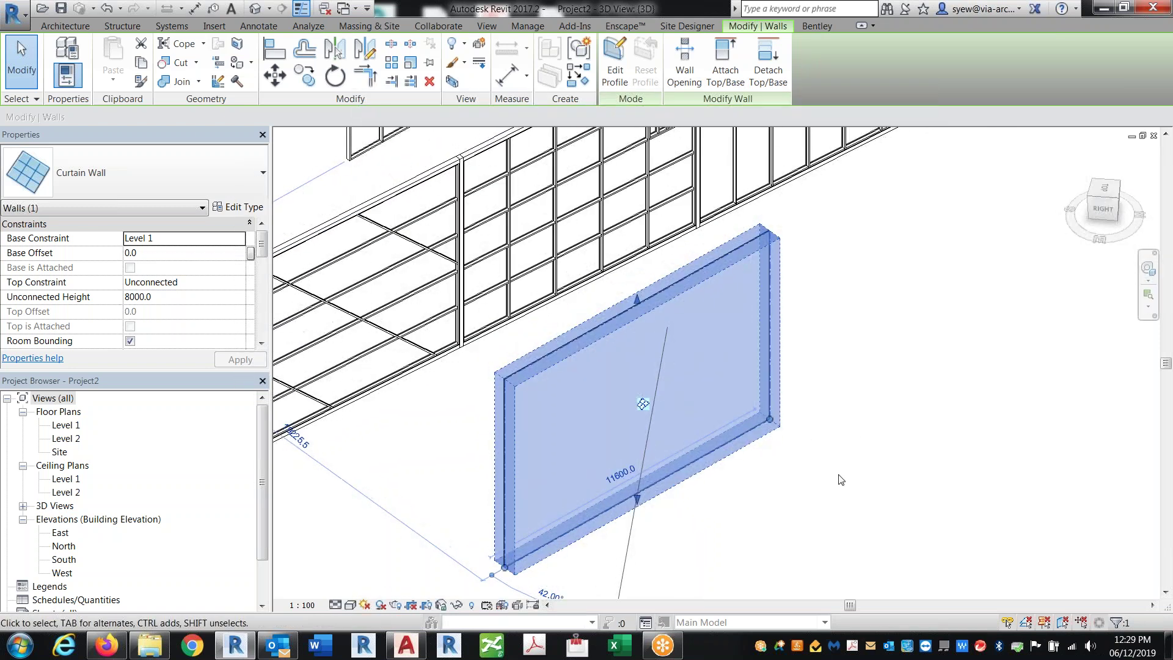
- Duplicate the wall's curtain wall type as a new type named 'Louver'
click(240, 210)
click(674, 186)
text(Louver)
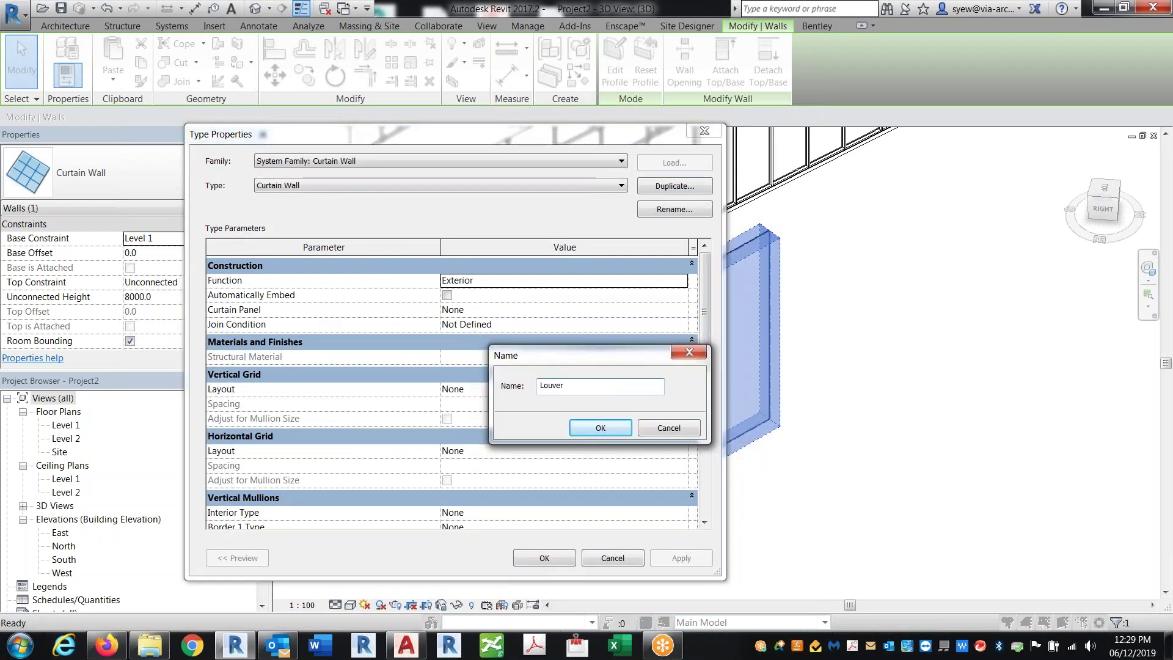
key(Return)
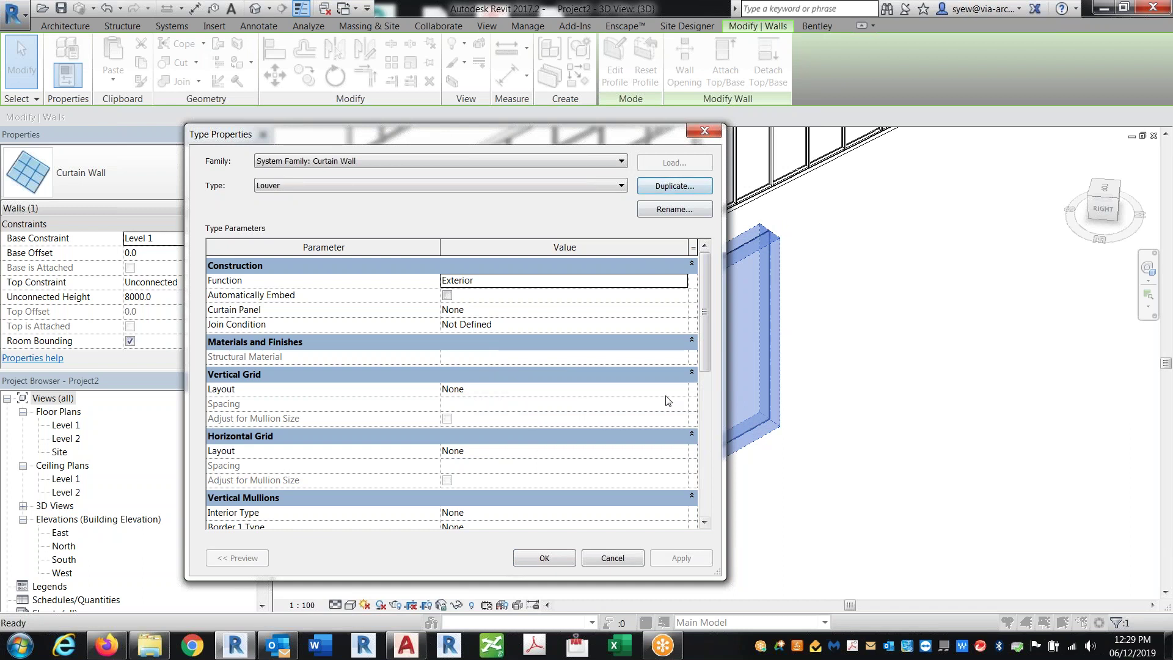
- Set the horizontal grid layout to Fixed Distance with spacing 4 (101.6)
click(682, 452)
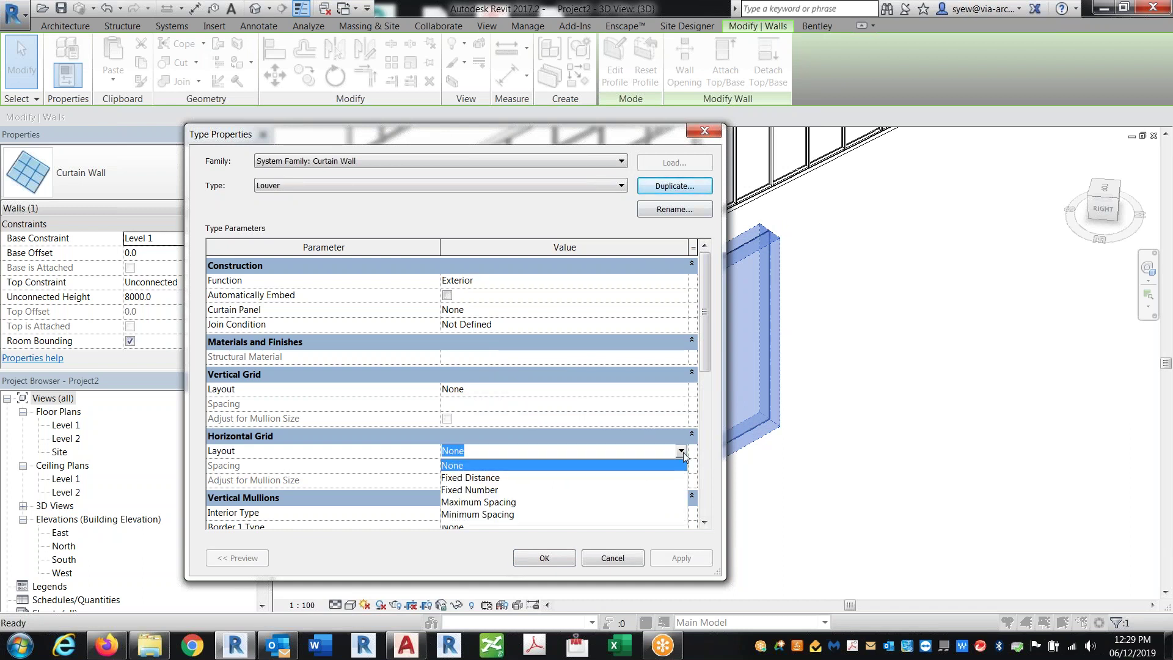
click(480, 477)
click(489, 466)
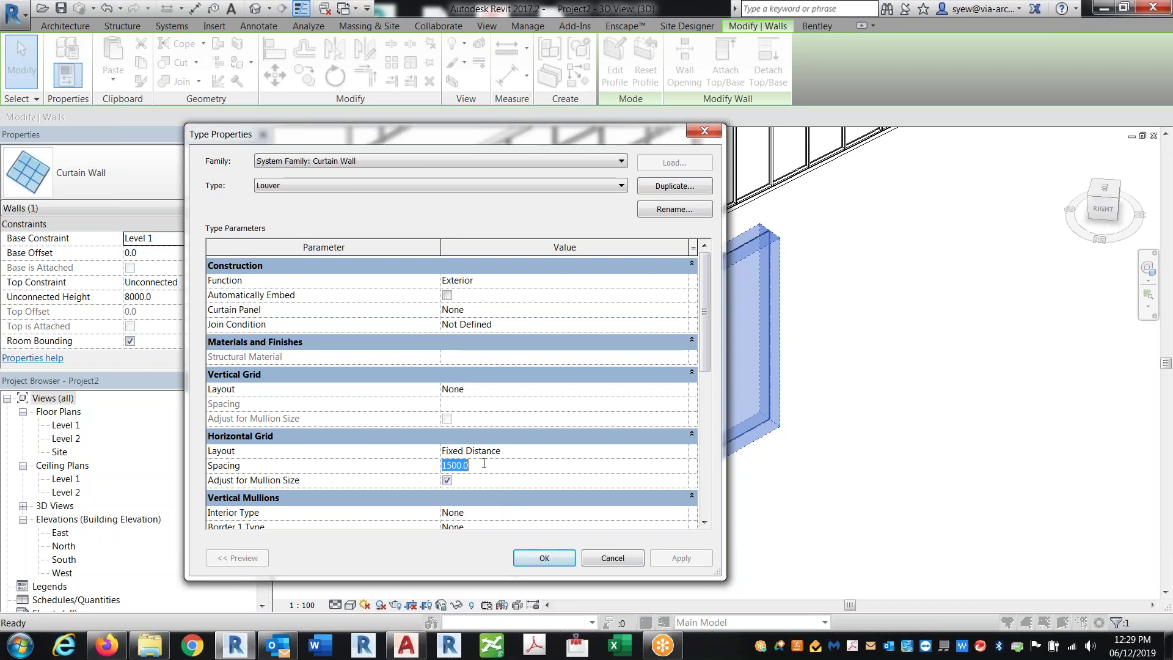
text(4)
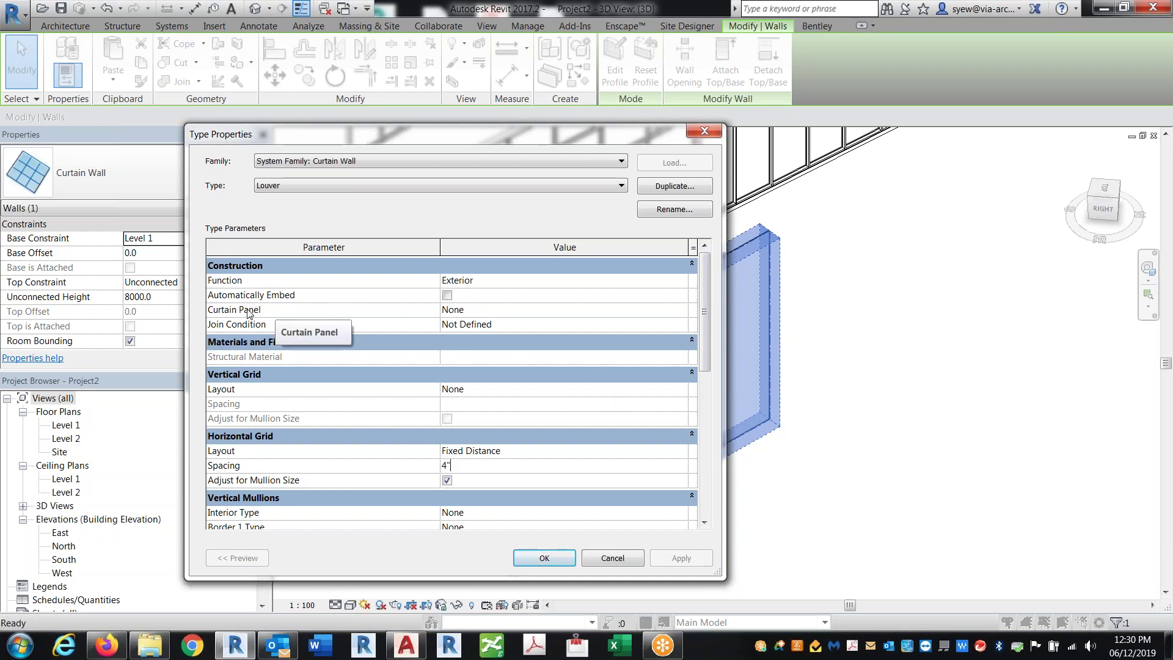
- Make the Louver type's curtain panels Empty System Panel
click(681, 310)
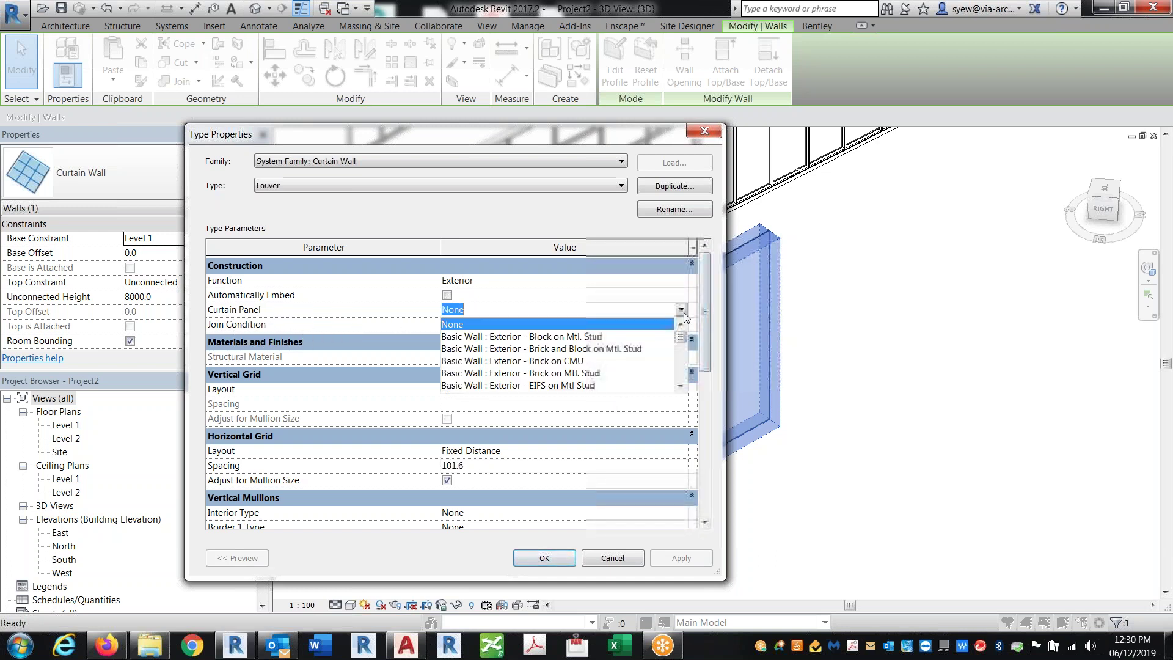
drag(680, 348, 682, 377)
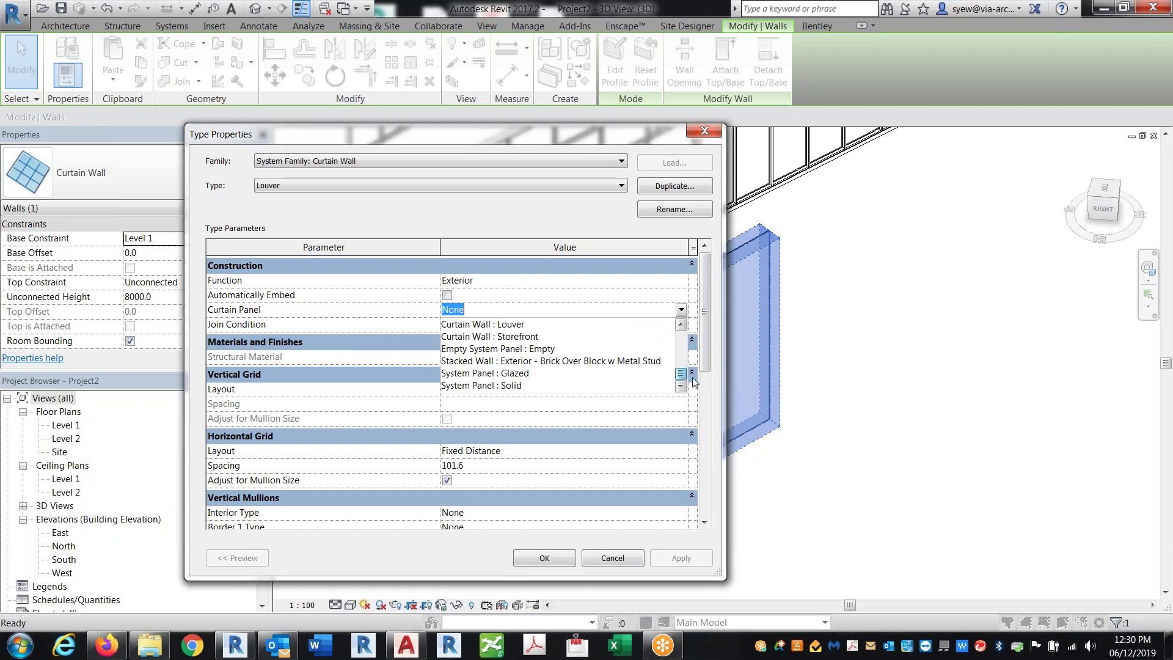
click(540, 349)
drag(707, 290, 705, 334)
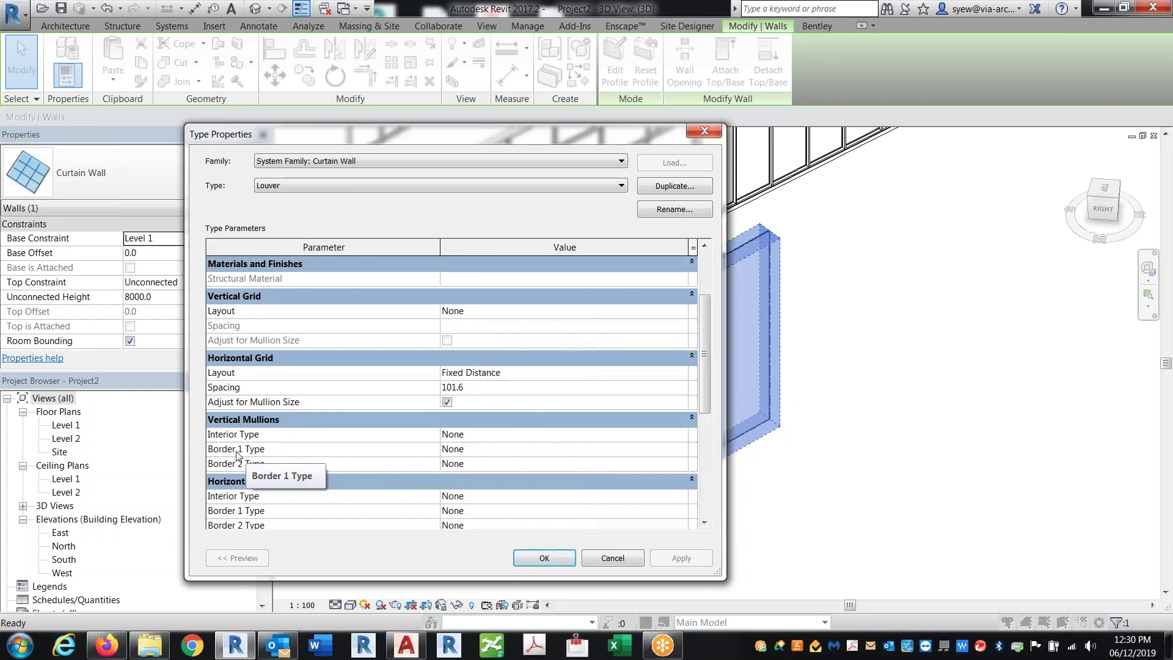
- Set the vertical Border 1, Border 2 and Interior mullions to Rectangular Mullion 50mm x 150mm
click(681, 449)
click(681, 449)
drag(683, 495, 687, 515)
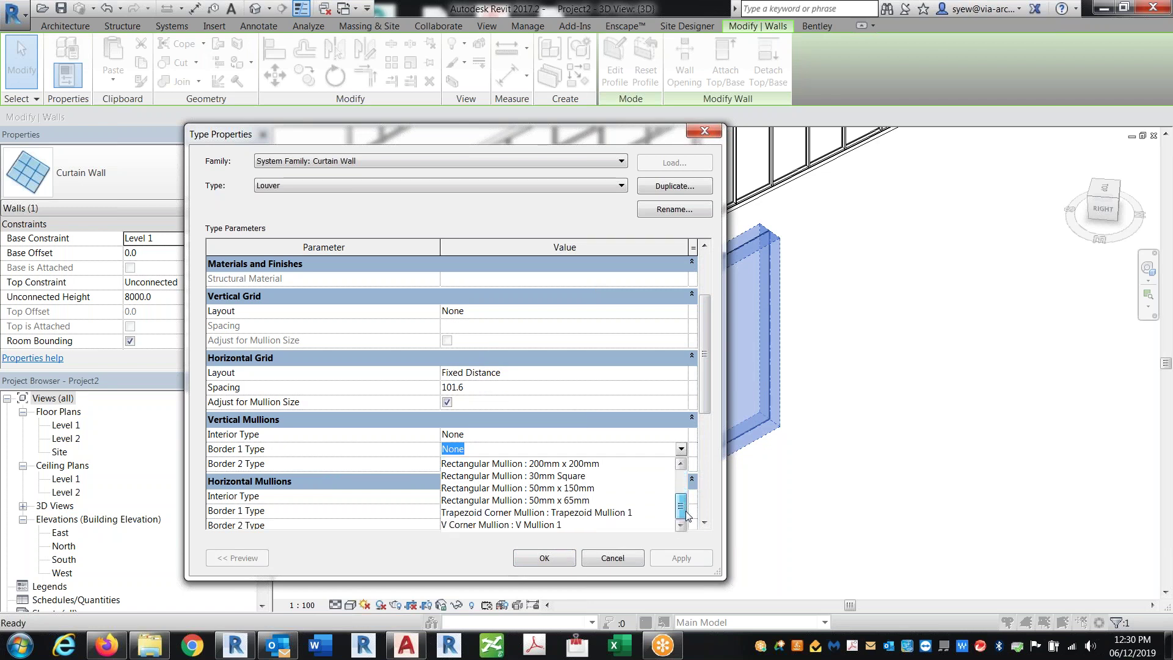
click(647, 487)
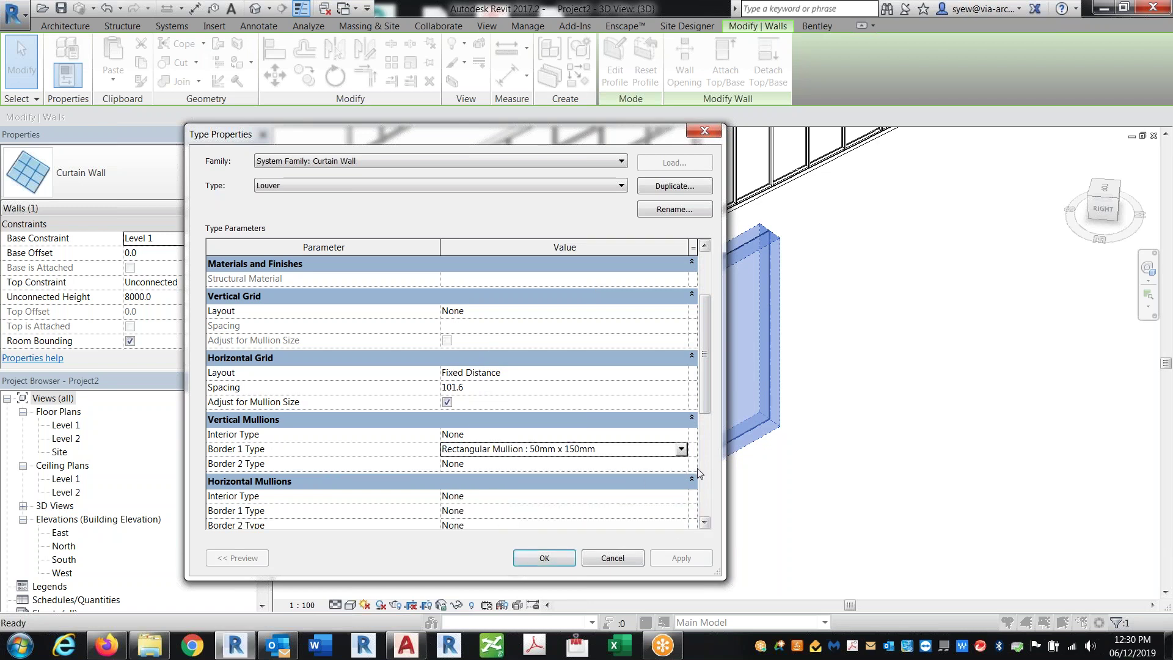
click(682, 465)
click(682, 464)
scroll(589, 528, down, 2)
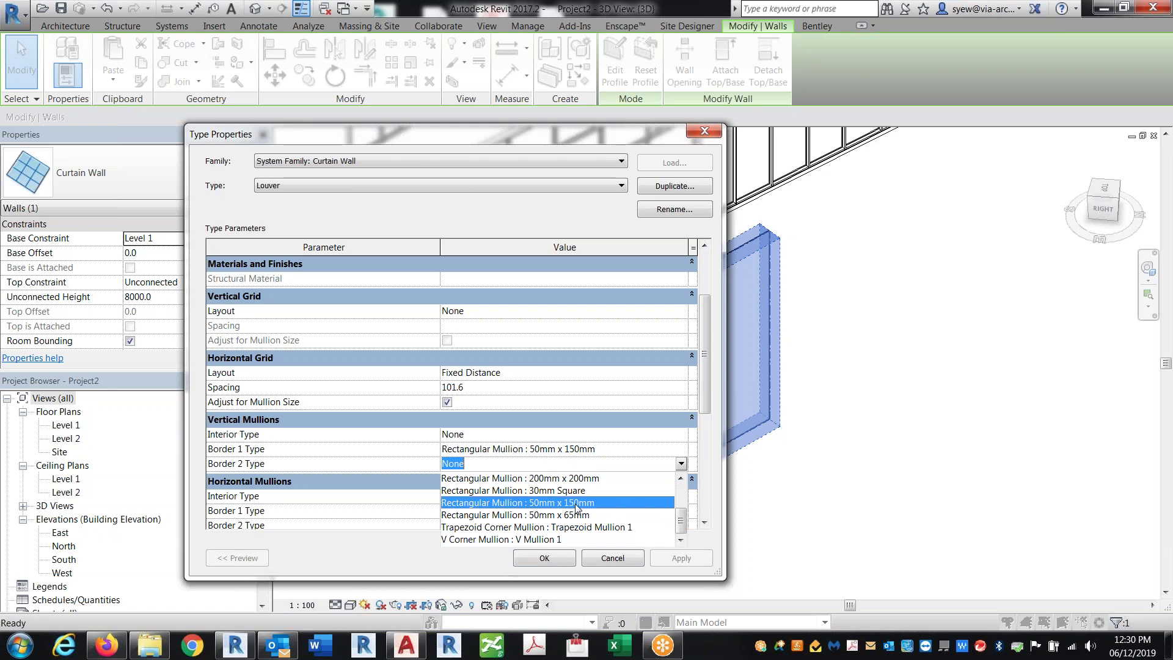
click(519, 502)
scroll(707, 399, down, 1)
scroll(707, 399, down, 1)
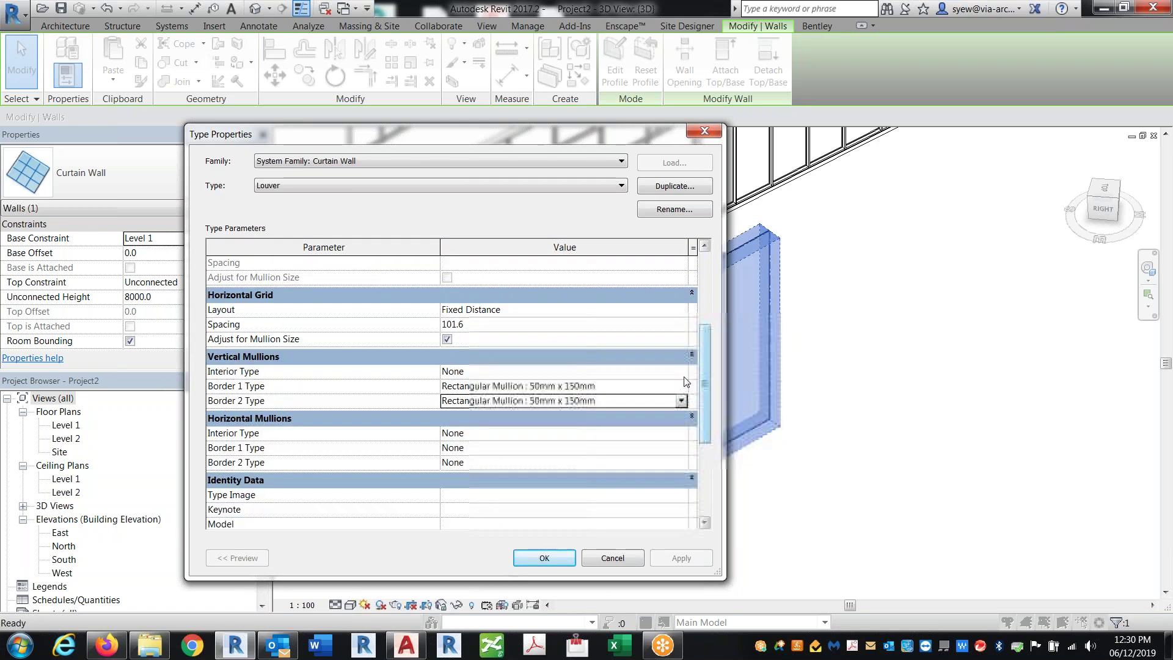
click(682, 373)
click(682, 373)
click(569, 448)
- Set the horizontal interior mullions to 30mm Square
click(682, 434)
click(682, 433)
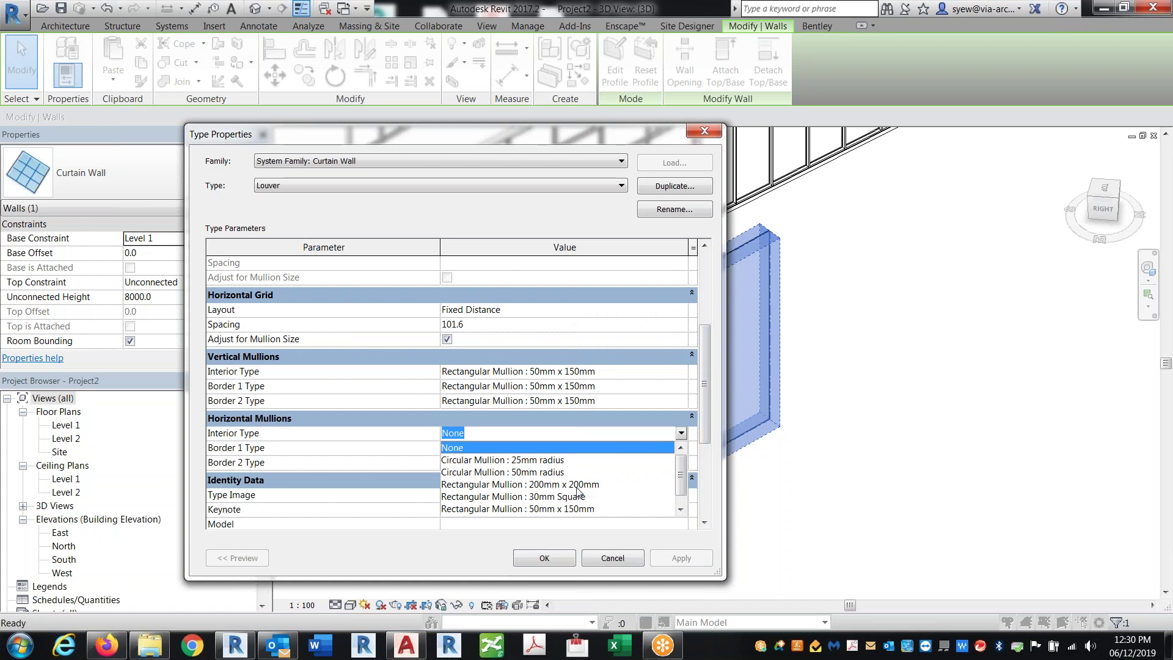
scroll(579, 492, down, 1)
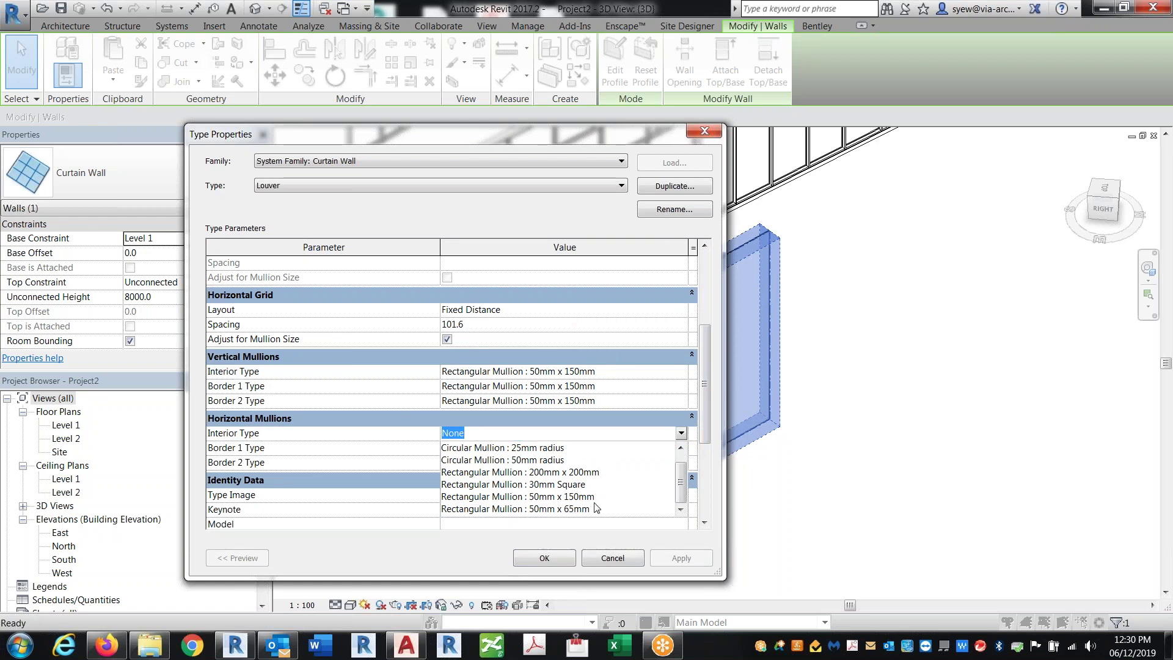
click(570, 484)
- Set both horizontal border mullions to 50mm x 150mm and apply the type changes
click(678, 449)
click(681, 447)
scroll(554, 517, down, 4)
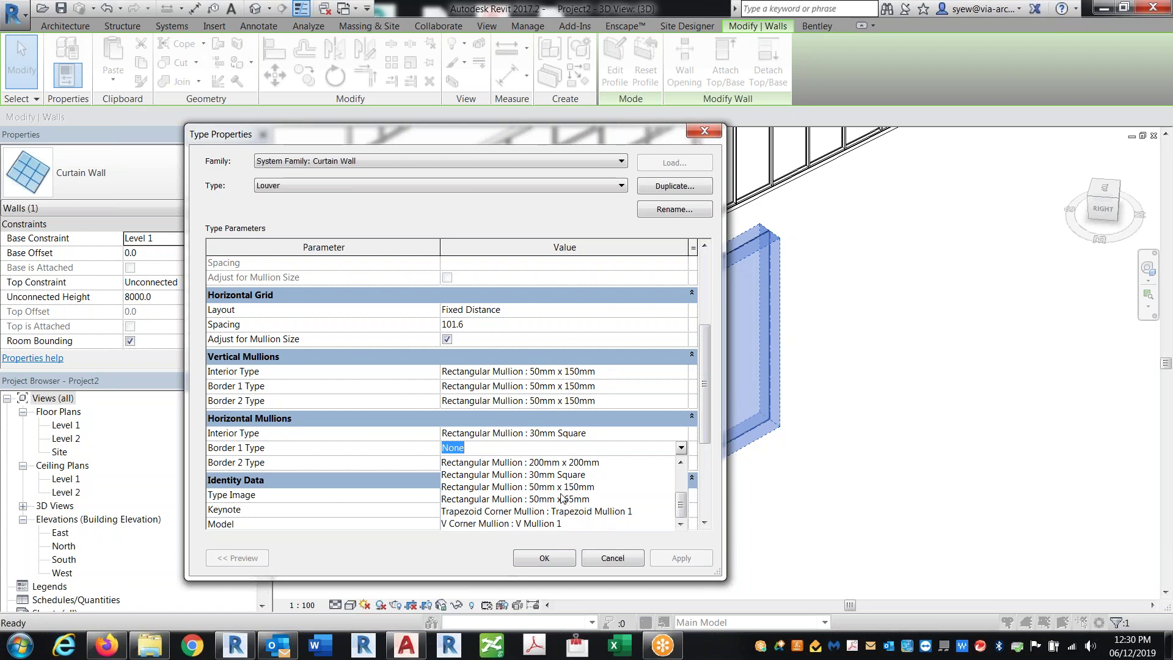
click(559, 486)
click(672, 463)
click(681, 463)
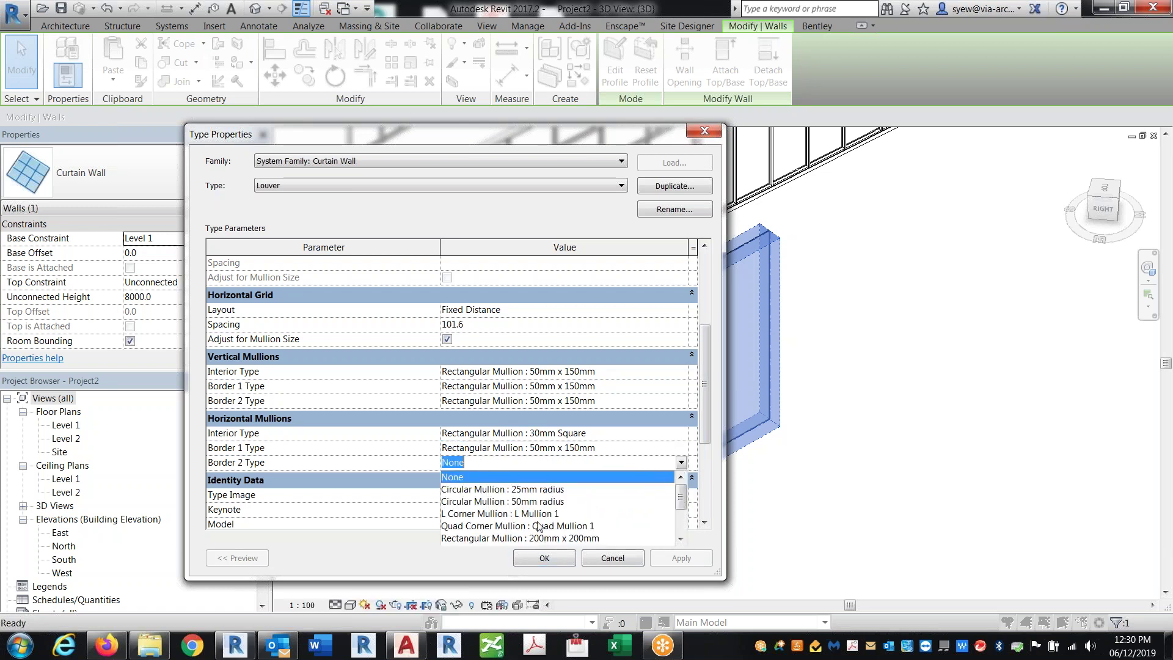
scroll(584, 523, down, 1)
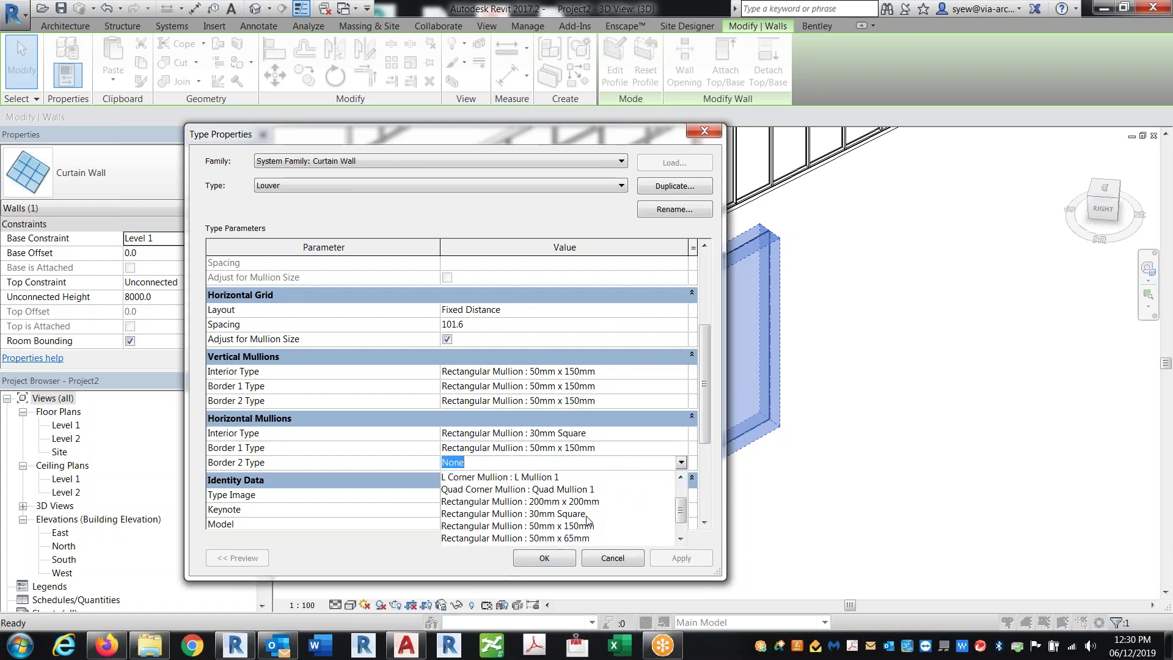
scroll(586, 520, down, 2)
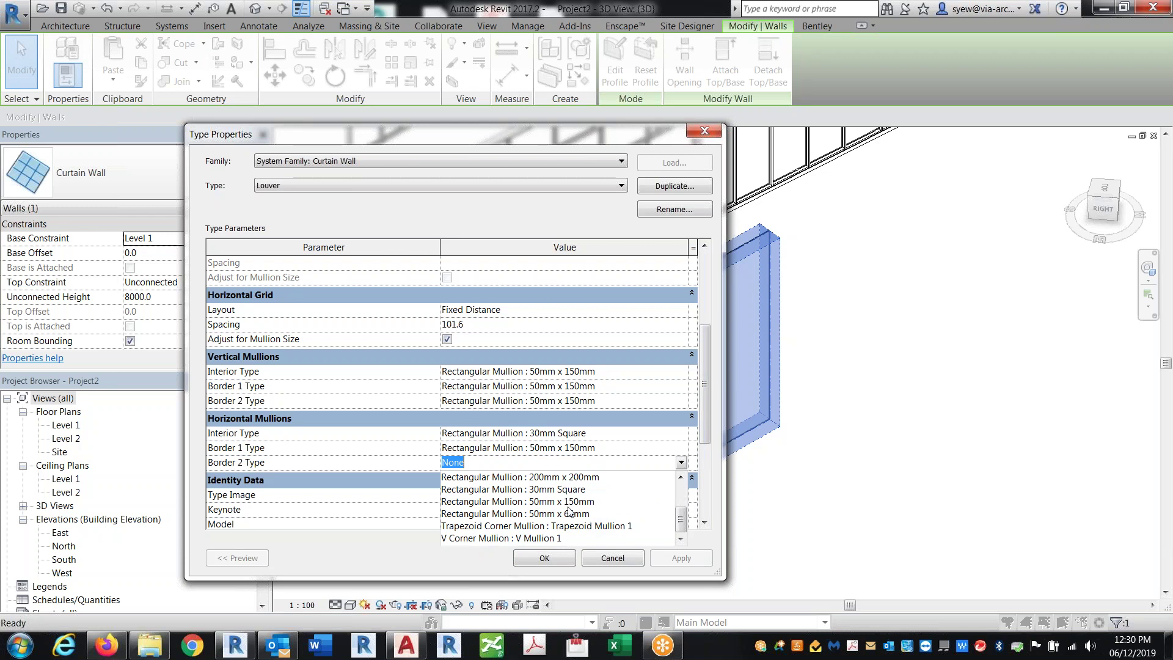
click(568, 502)
click(540, 559)
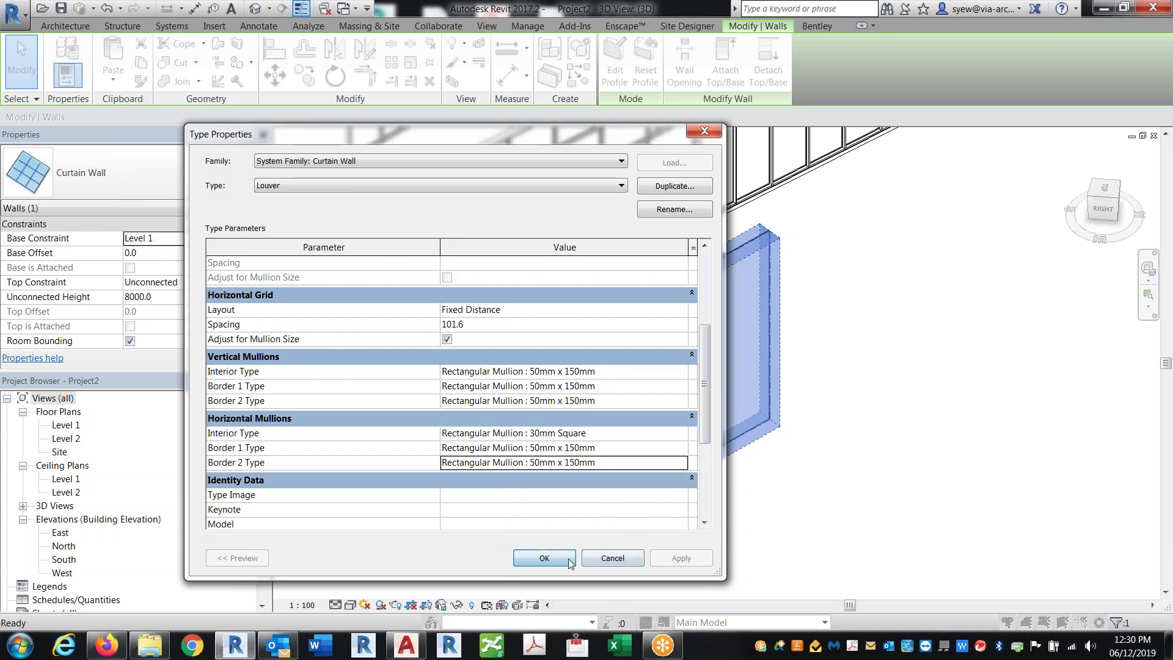
key(Escape)
shift+middle_drag(794, 489, 750, 584)
scroll(750, 585, up, 6)
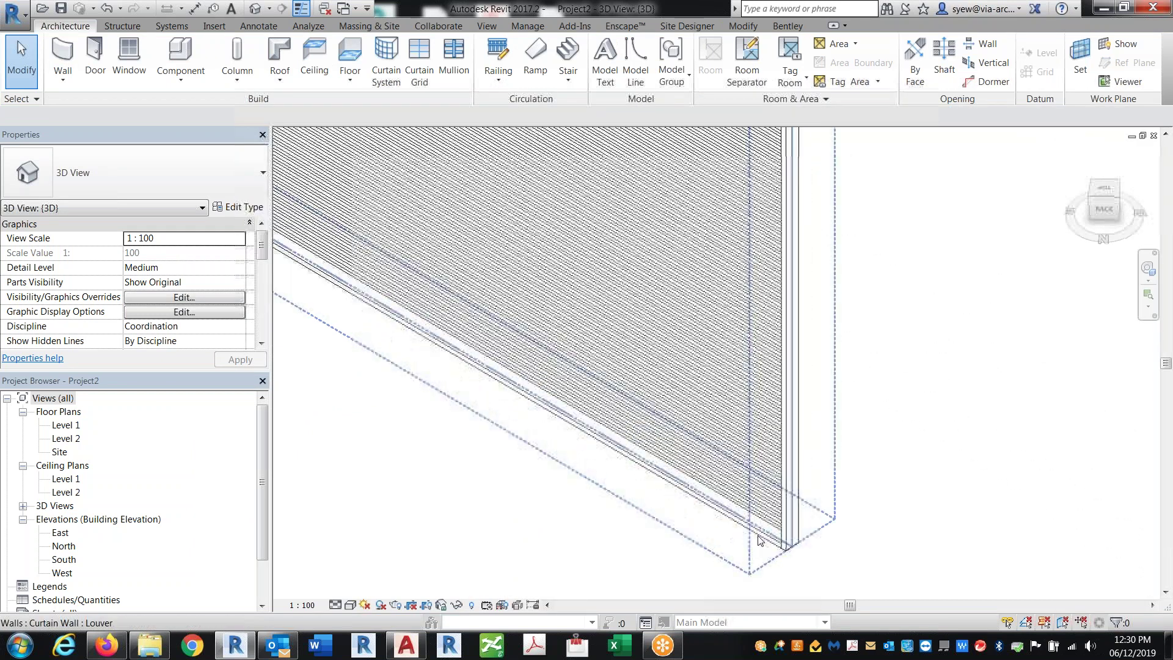
click(850, 572)
shift+middle_drag(850, 572, 581, 388)
shift+middle_drag(707, 393, 731, 255)
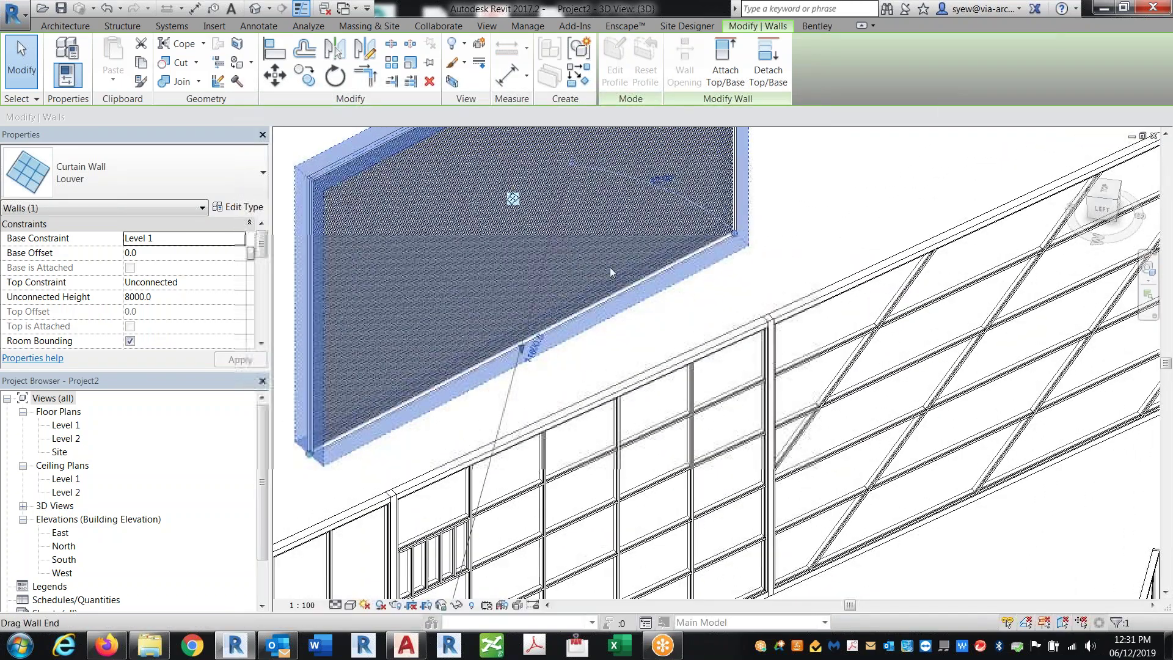
key(r)
key(s)
click(309, 454)
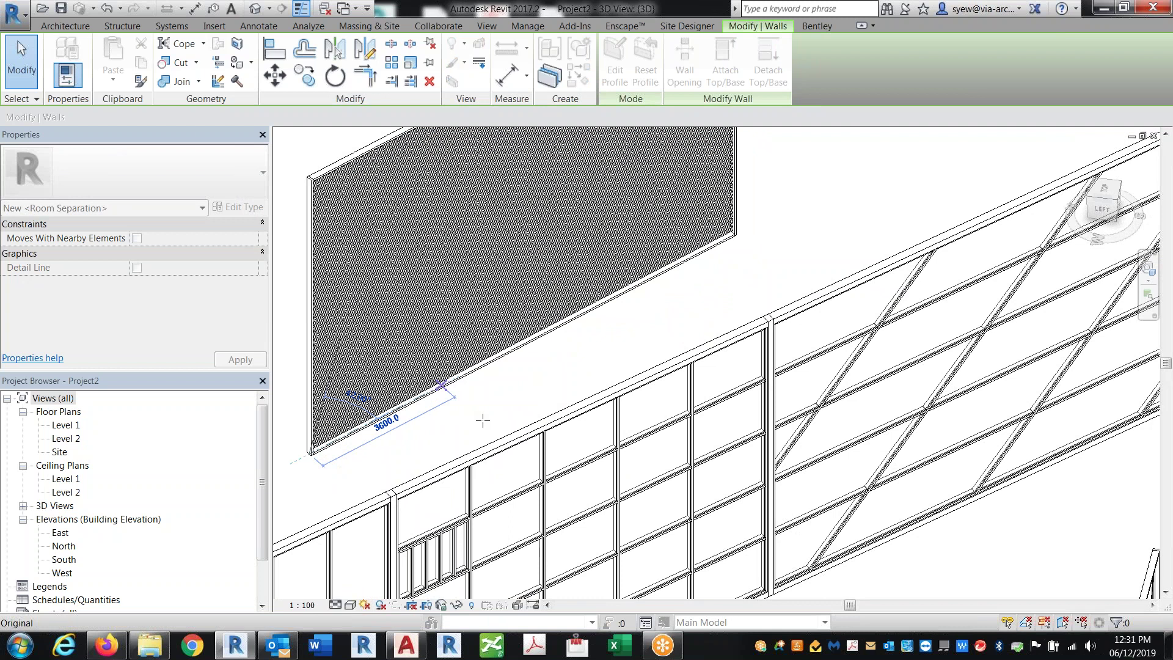
key(ctrl+z)
click(620, 317)
shift+middle_drag(620, 316, 611, 271)
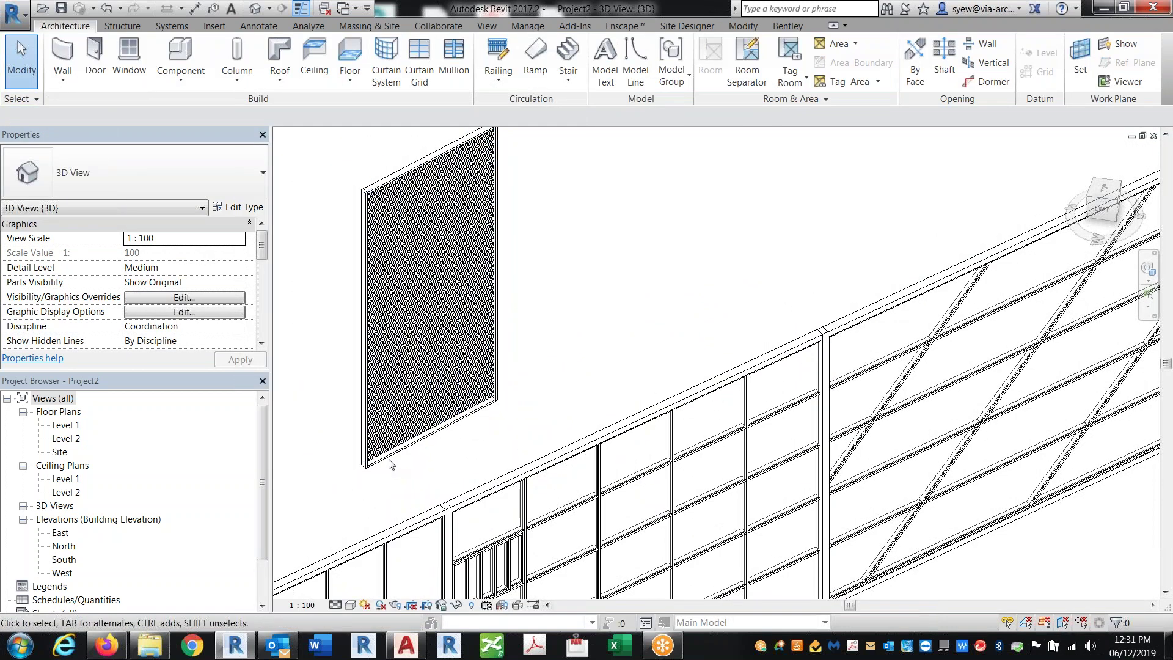
scroll(546, 373, up, 6)
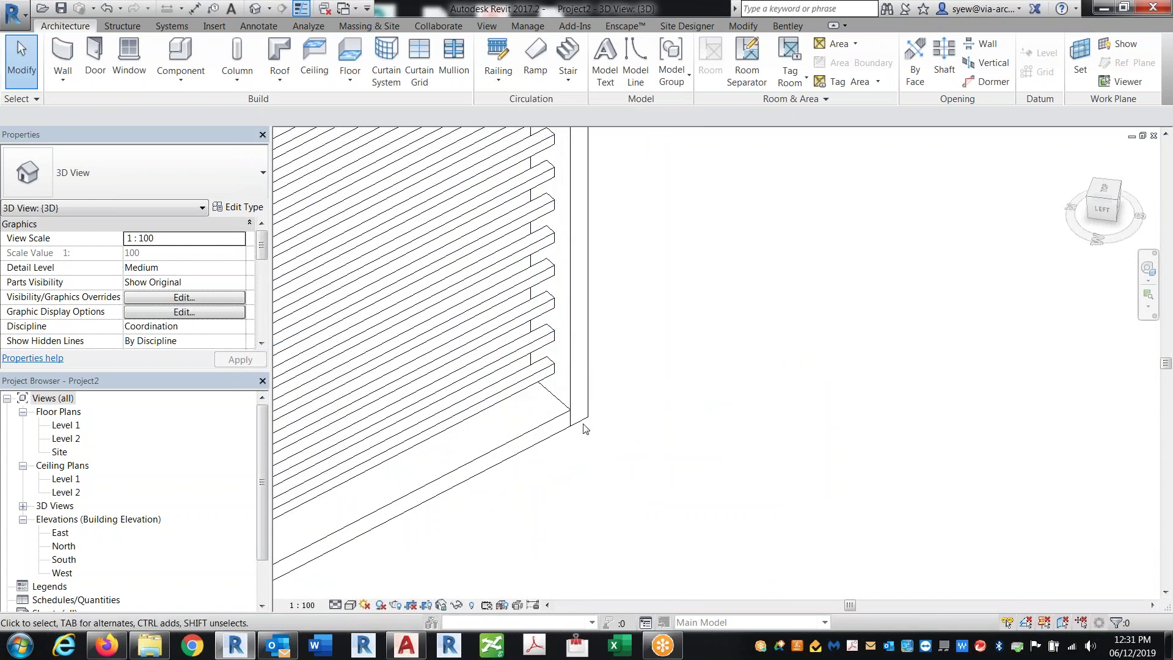
scroll(581, 426, down, 2)
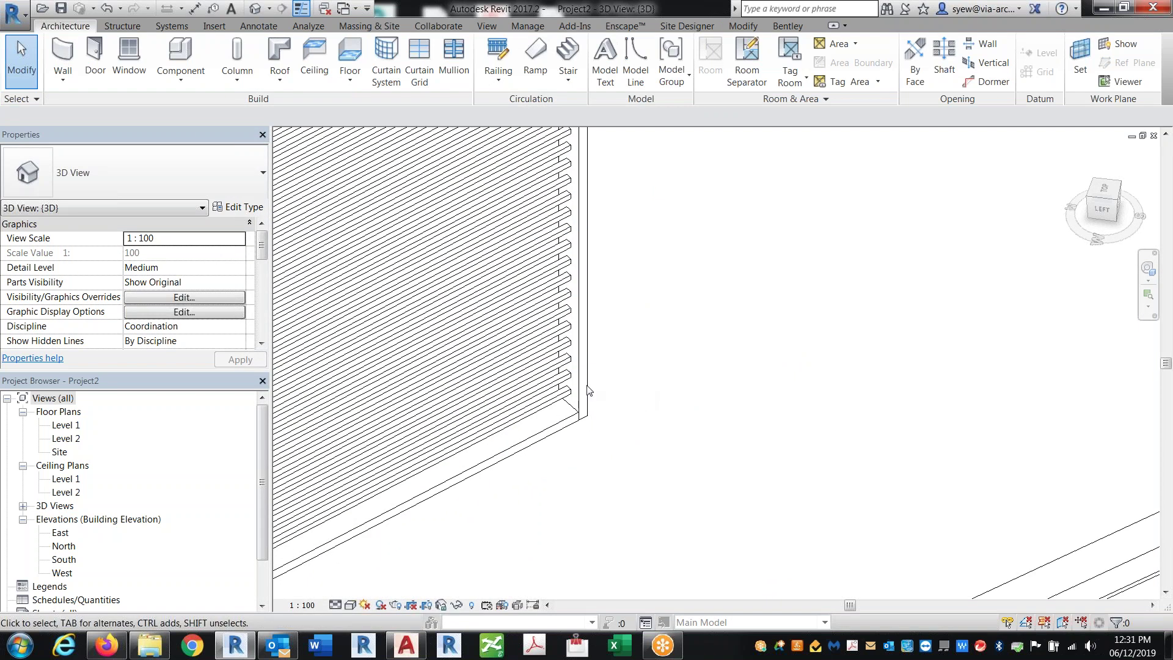
click(602, 406)
scroll(642, 406, down, 3)
click(364, 184)
click(428, 244)
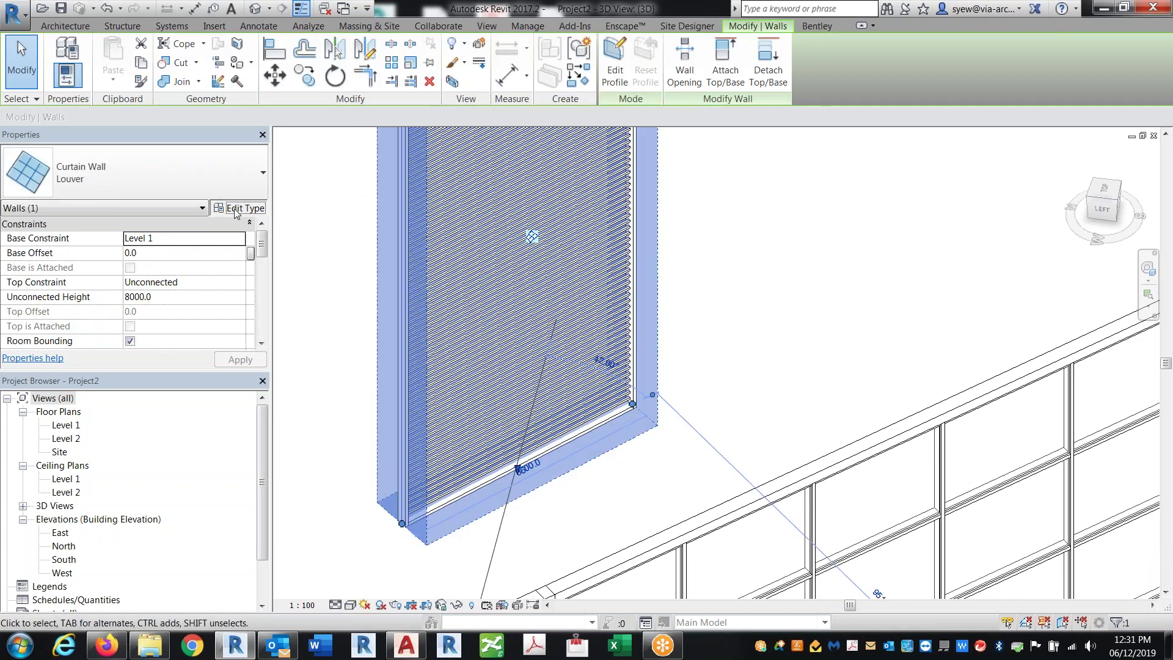
- Set the louver wall's horizontal grid angle to 45° and delete the mullions that couldn't be created
click(238, 206)
drag(624, 357, 703, 292)
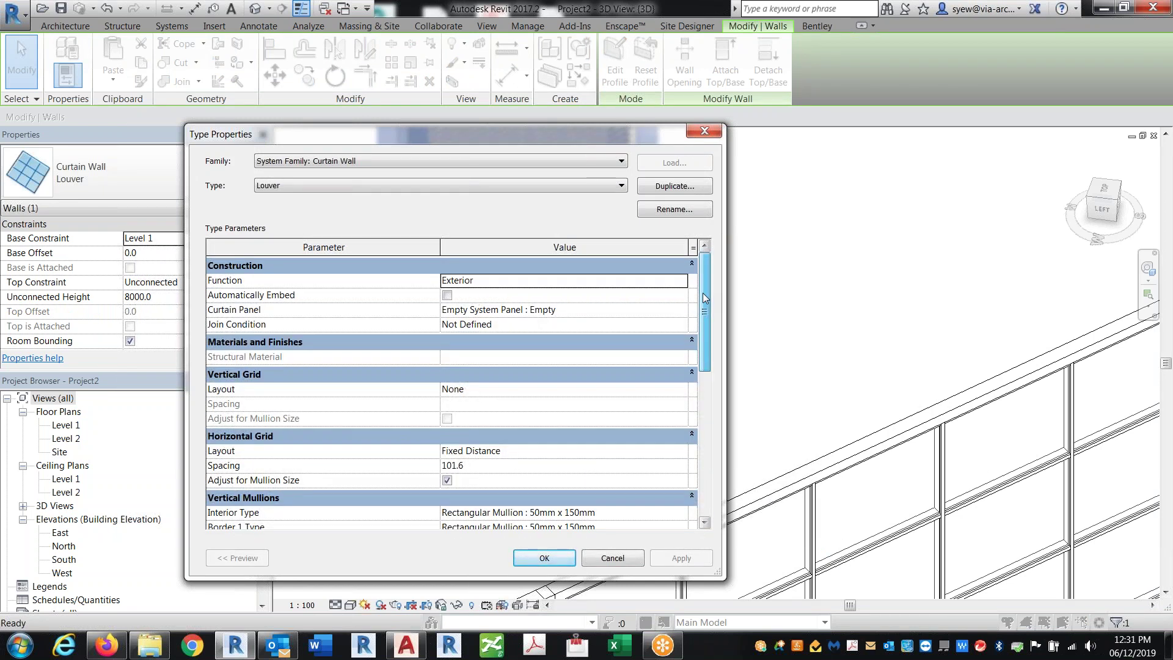
click(704, 130)
drag(263, 248, 263, 280)
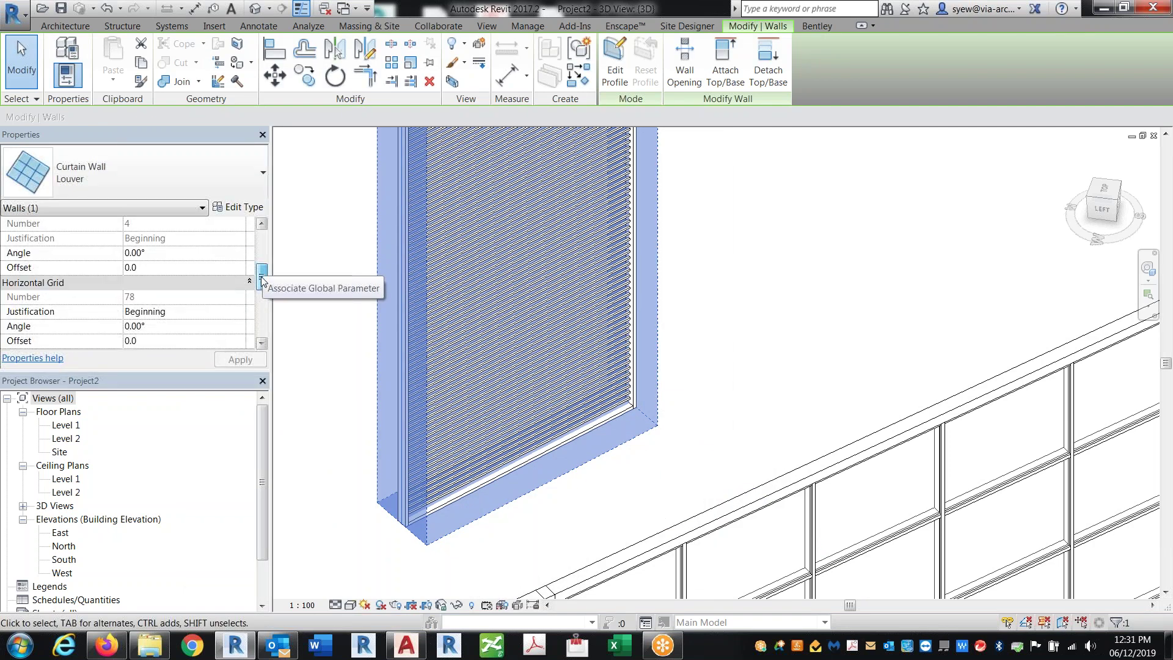
click(170, 329)
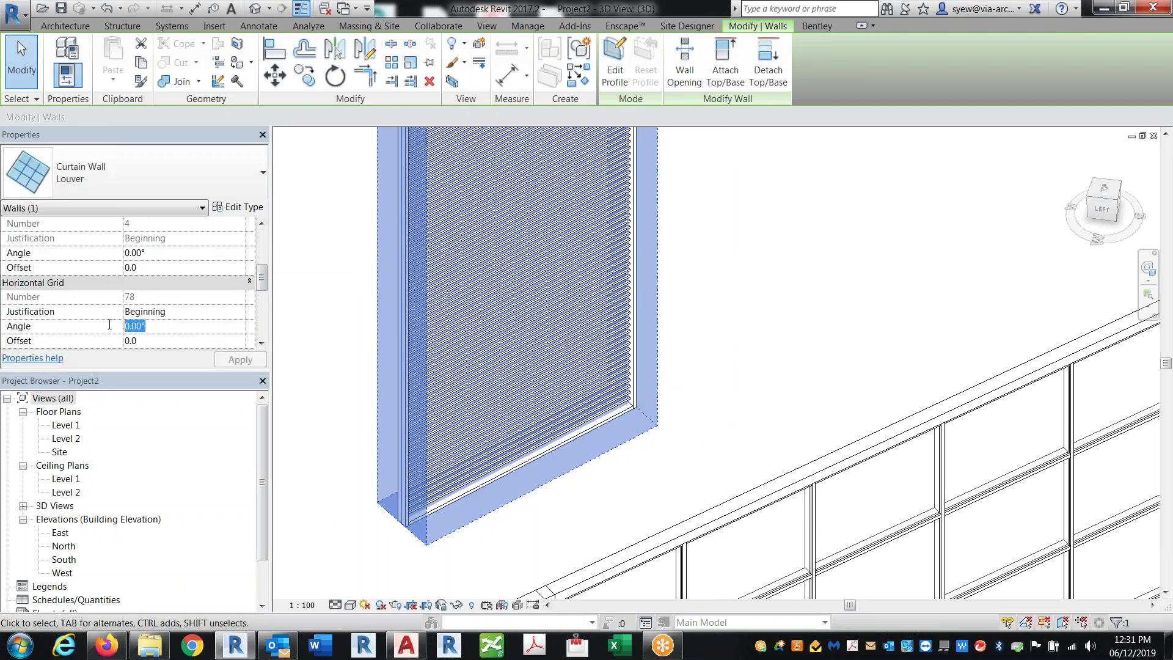
text(45)
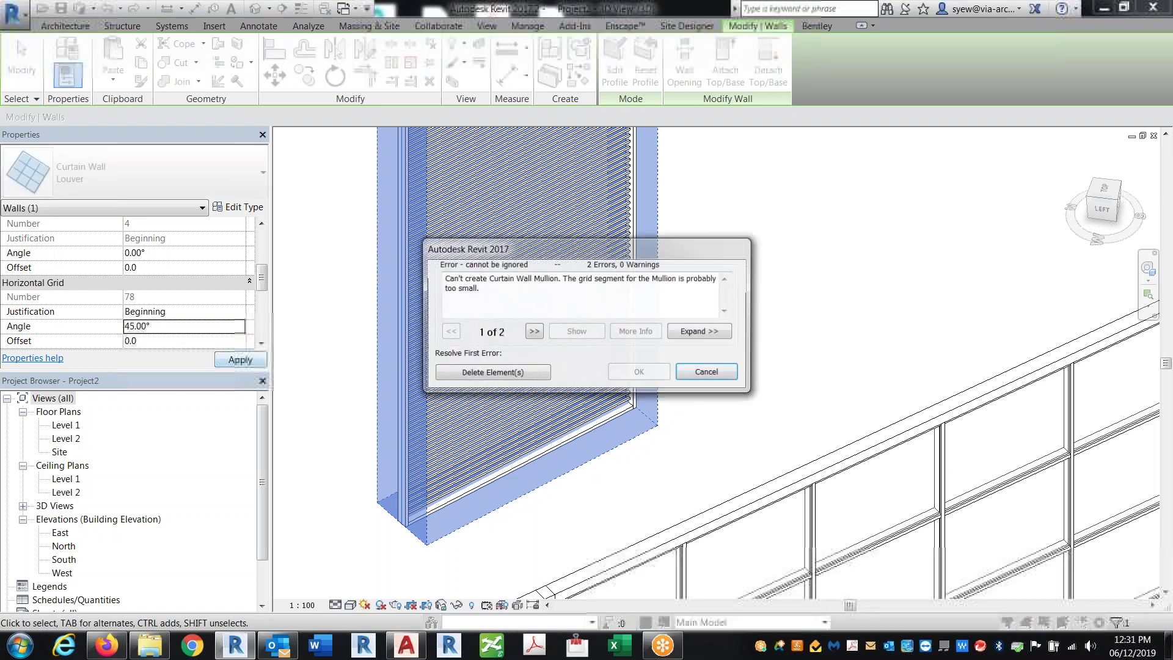
click(492, 372)
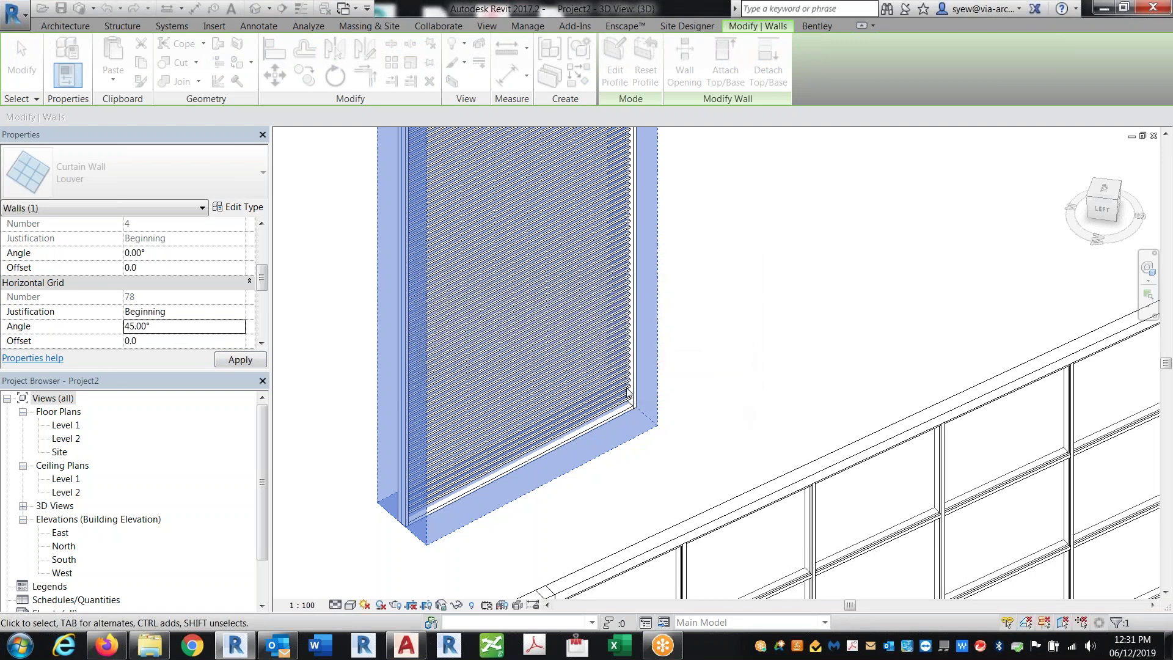
scroll(632, 406, up, 5)
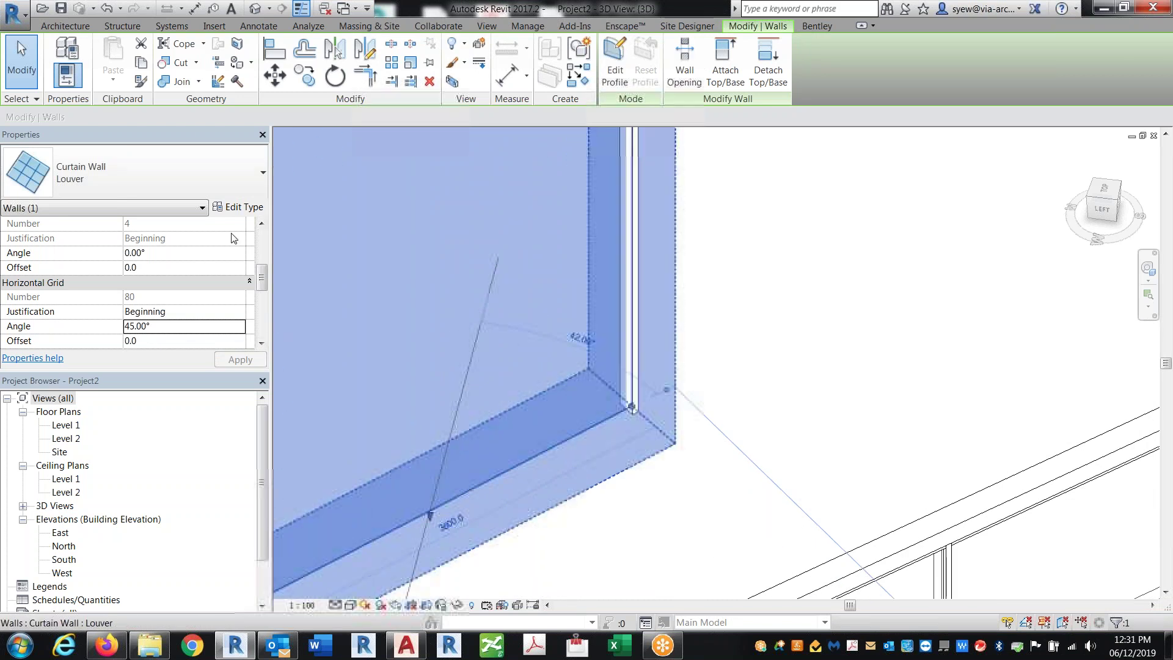
click(240, 206)
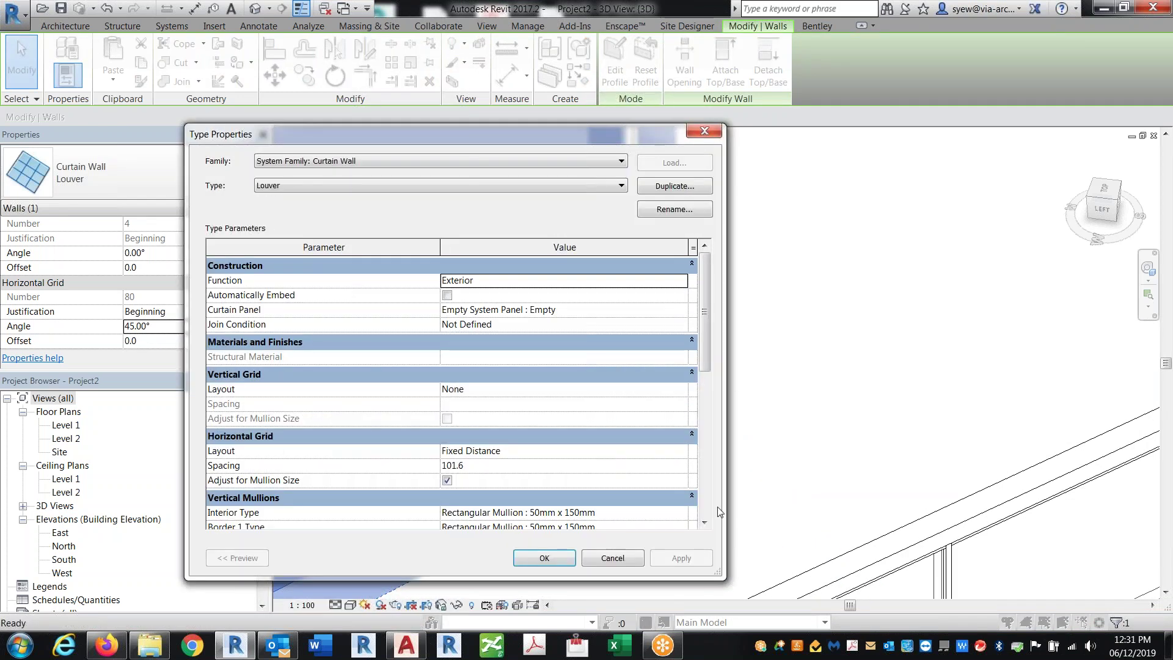
- Change the Louver type's horizontal interior mullions to Rectangular Mullion 50mm x 150mm
drag(706, 340, 705, 416)
click(681, 422)
click(566, 483)
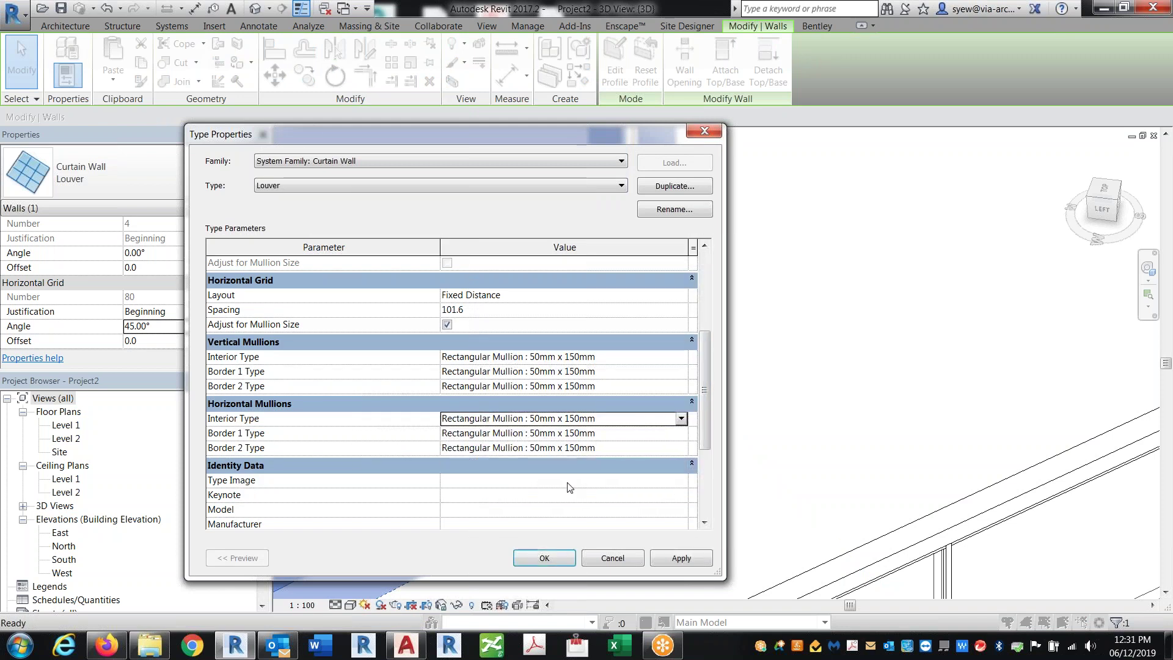
click(543, 558)
- Pan, zoom and orbit to inspect the angled louver blades from below
click(682, 506)
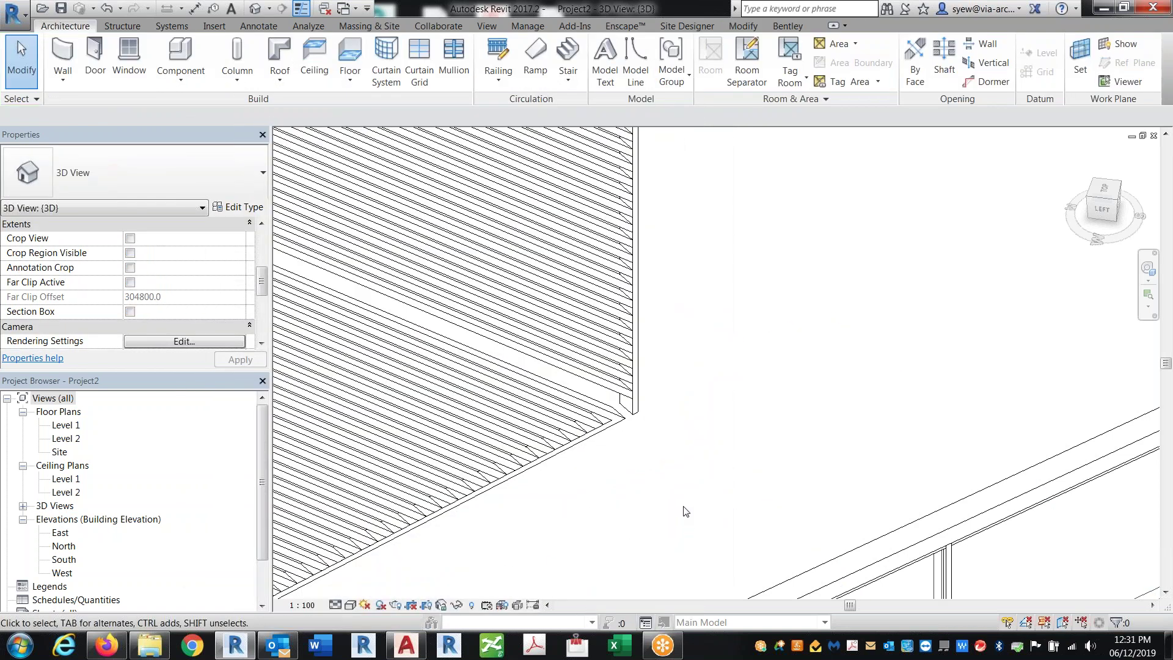
scroll(683, 506, down, 3)
scroll(819, 314, up, 2)
scroll(552, 183, up, 4)
middle_drag(553, 200, 544, 262)
scroll(396, 282, up, 2)
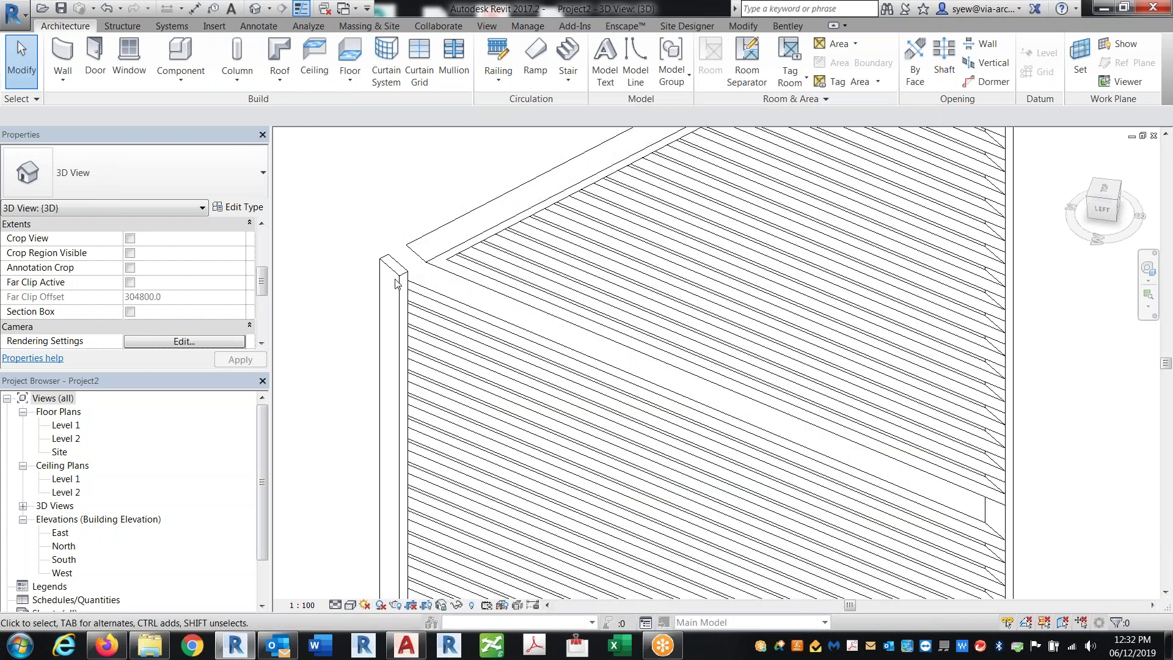
click(456, 296)
scroll(456, 296, down, 2)
middle_drag(862, 391, 764, 379)
scroll(648, 366, up, 2)
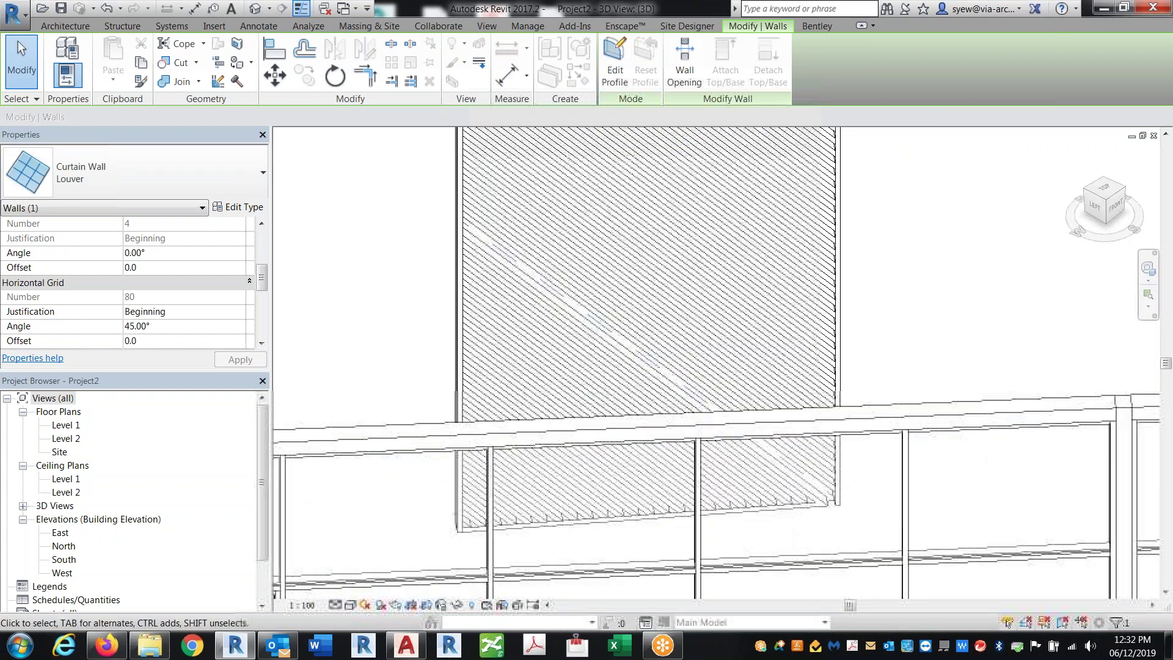
shift+middle_drag(550, 287, 529, 310)
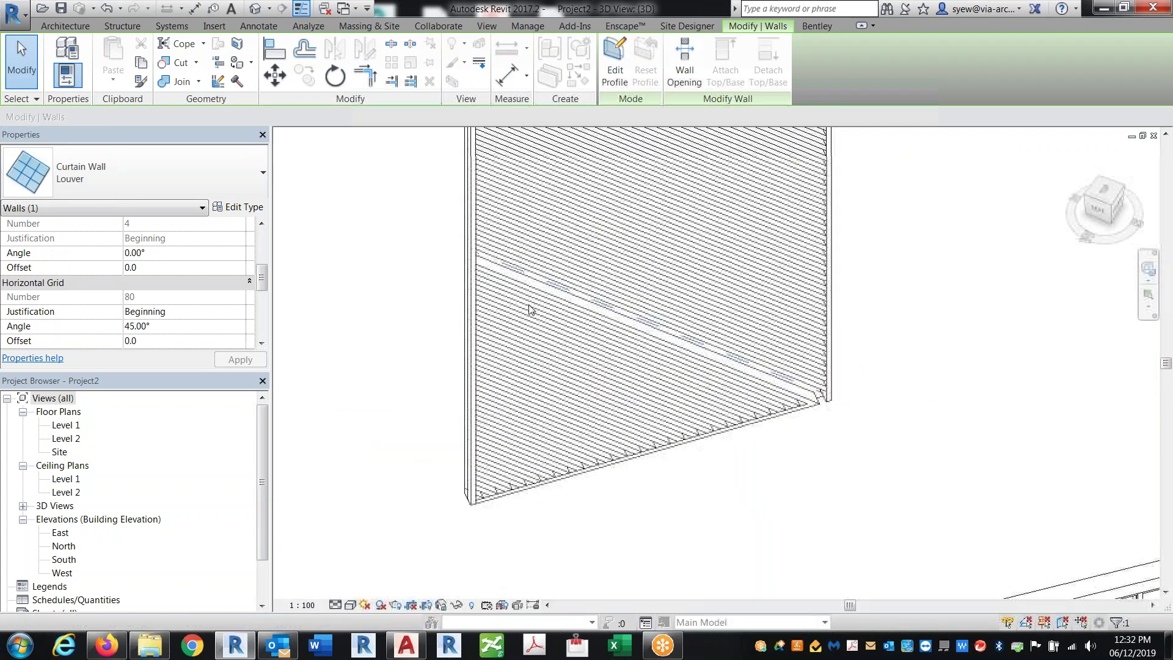
key(Escape)
click(565, 301)
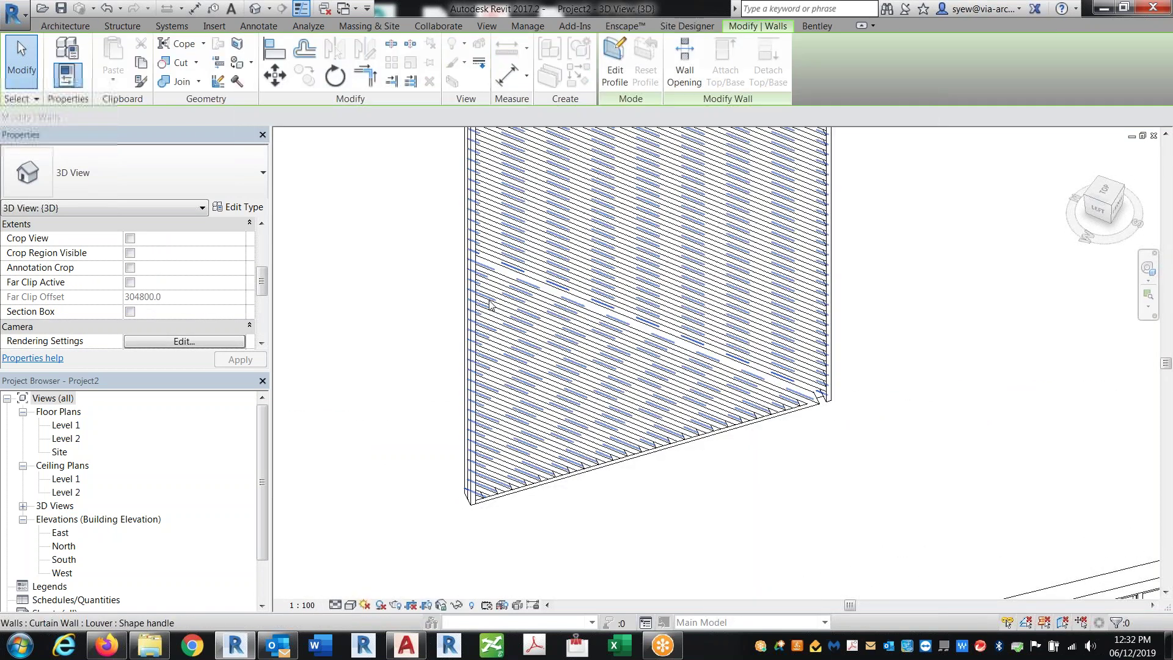
key(Escape)
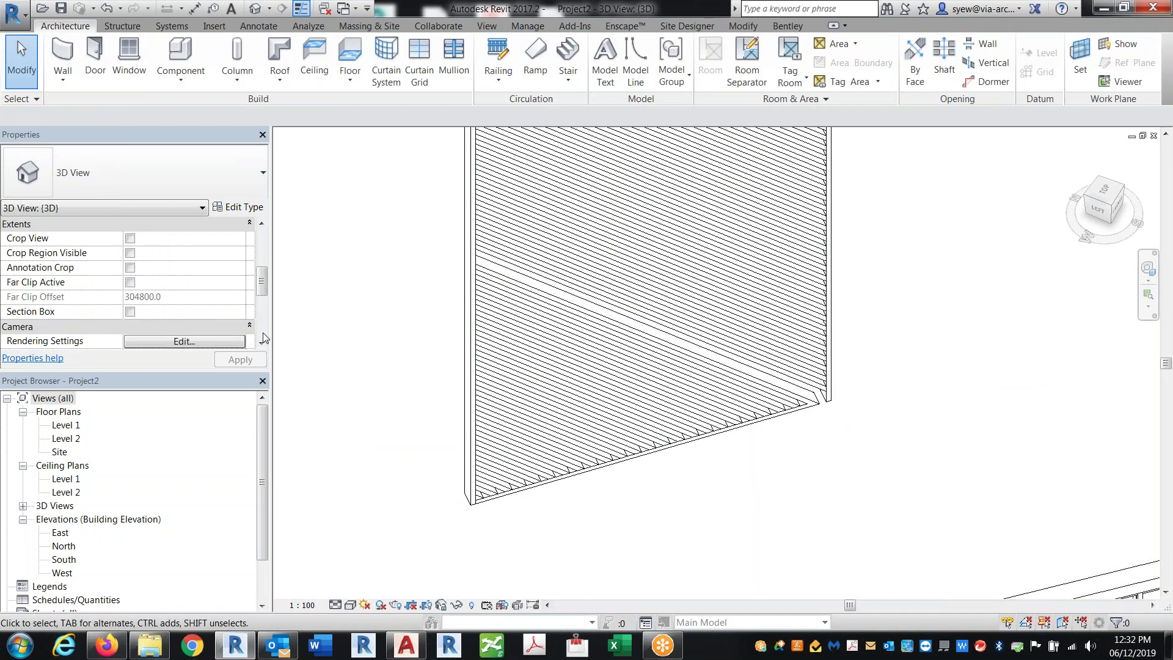
- Add 50mm x 150mm rectangular mullions on the diagonal grid lines, deleting those that fail
click(453, 61)
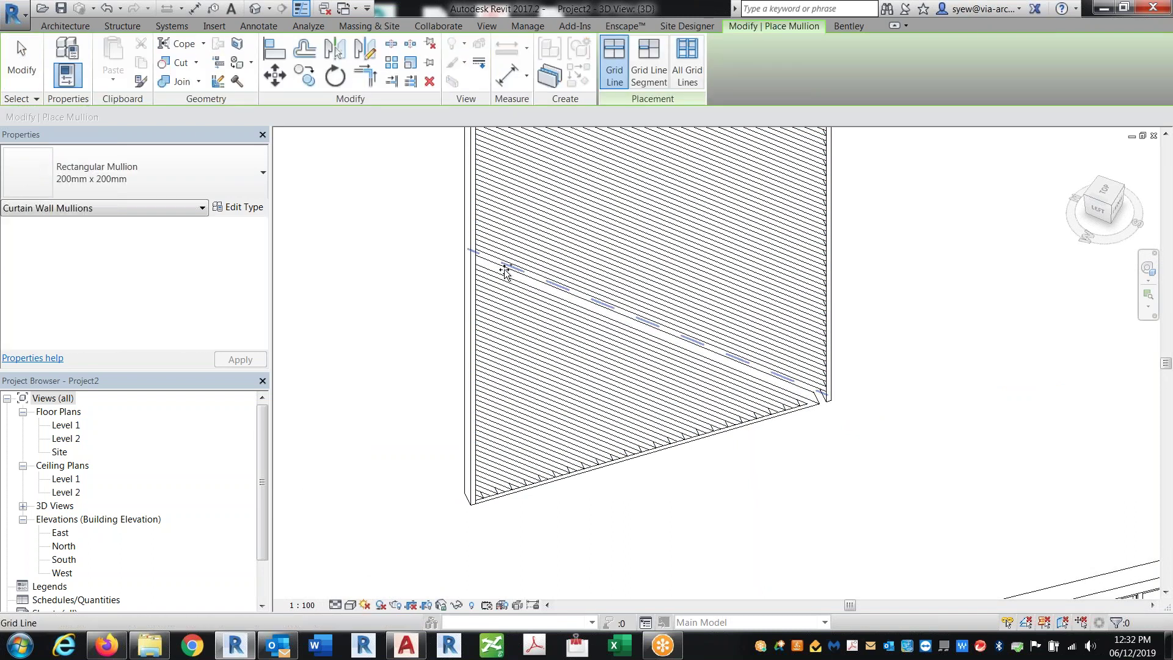
click(504, 269)
key(ctrl)
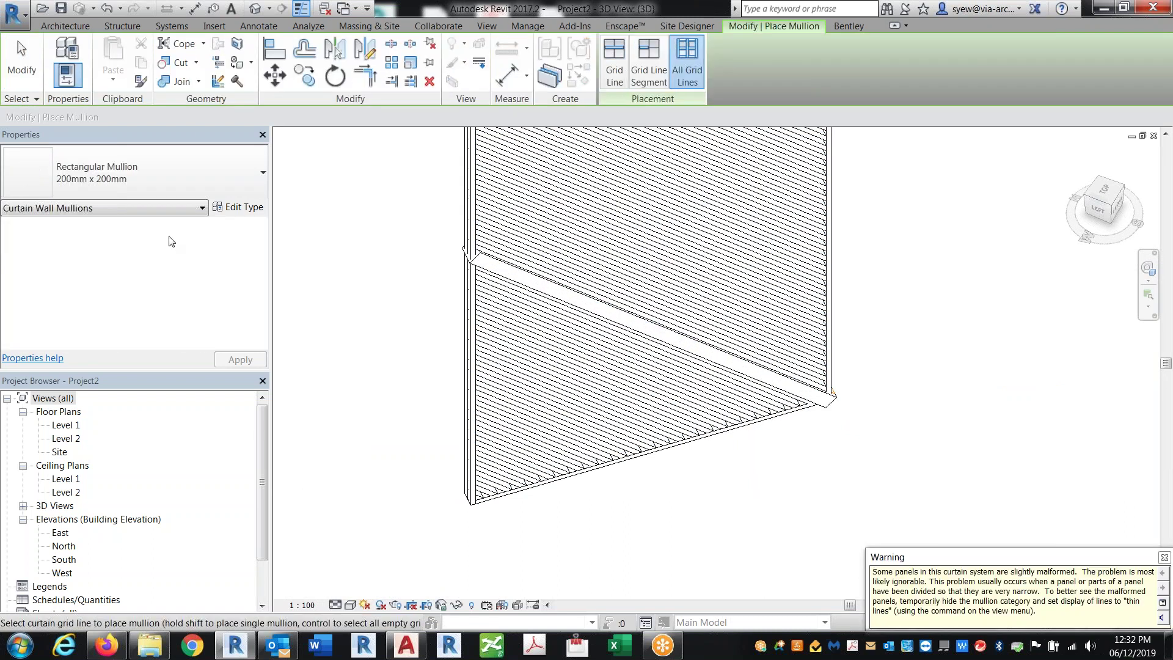
click(165, 176)
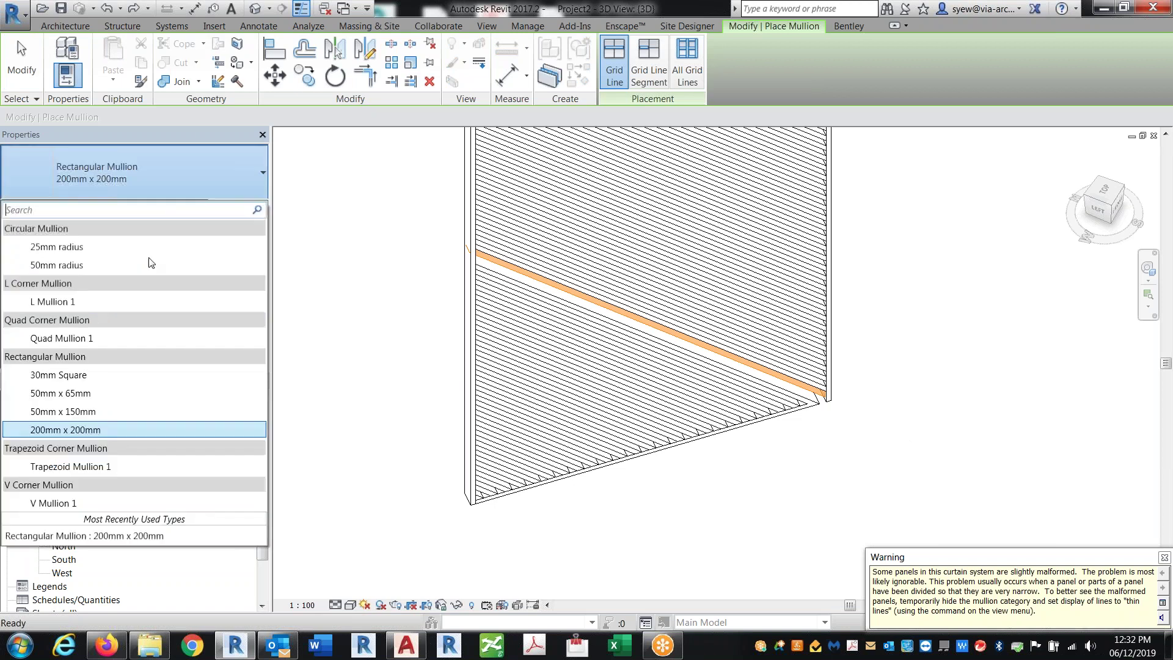
click(86, 413)
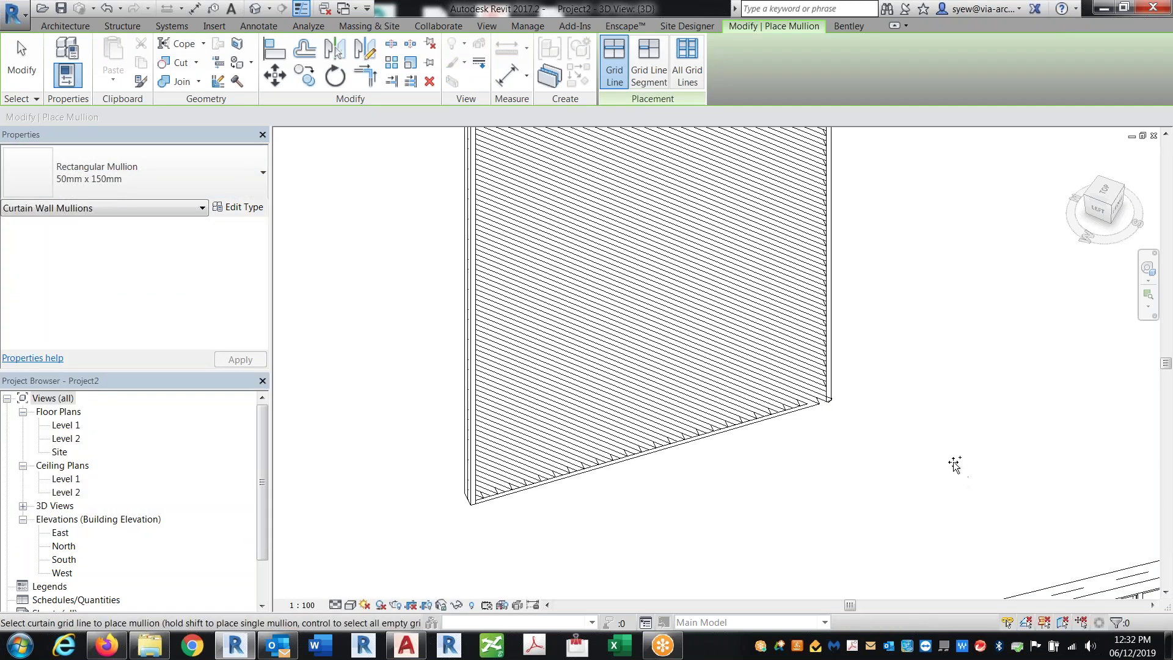
ctrl+scroll(955, 465, up, 5)
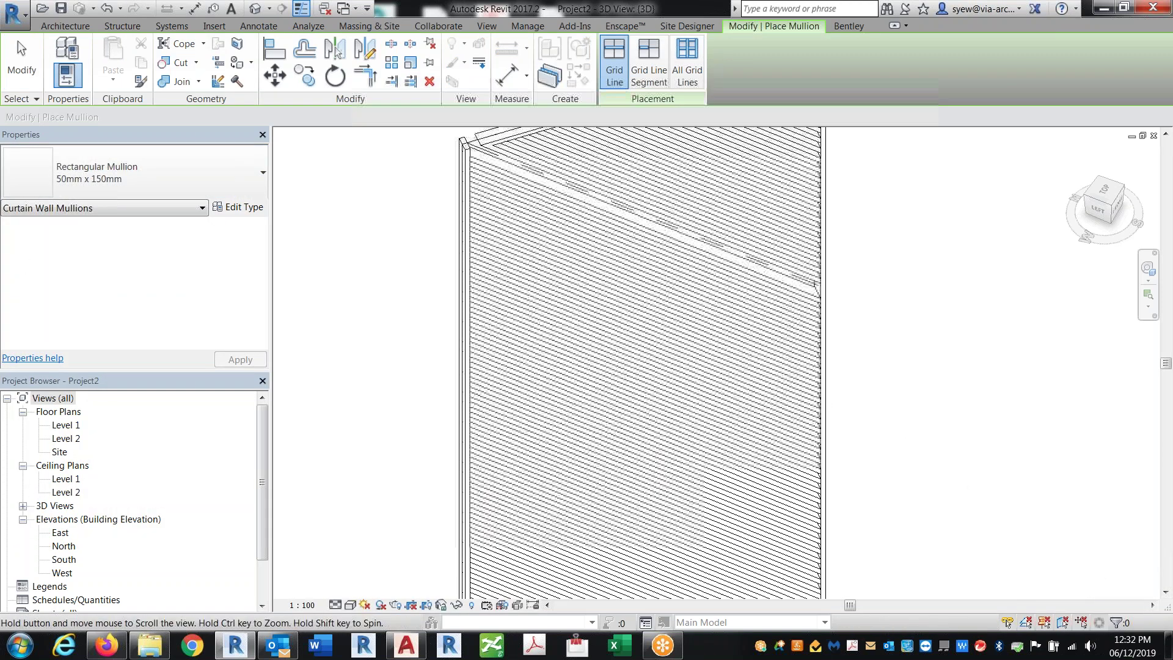
click(755, 324)
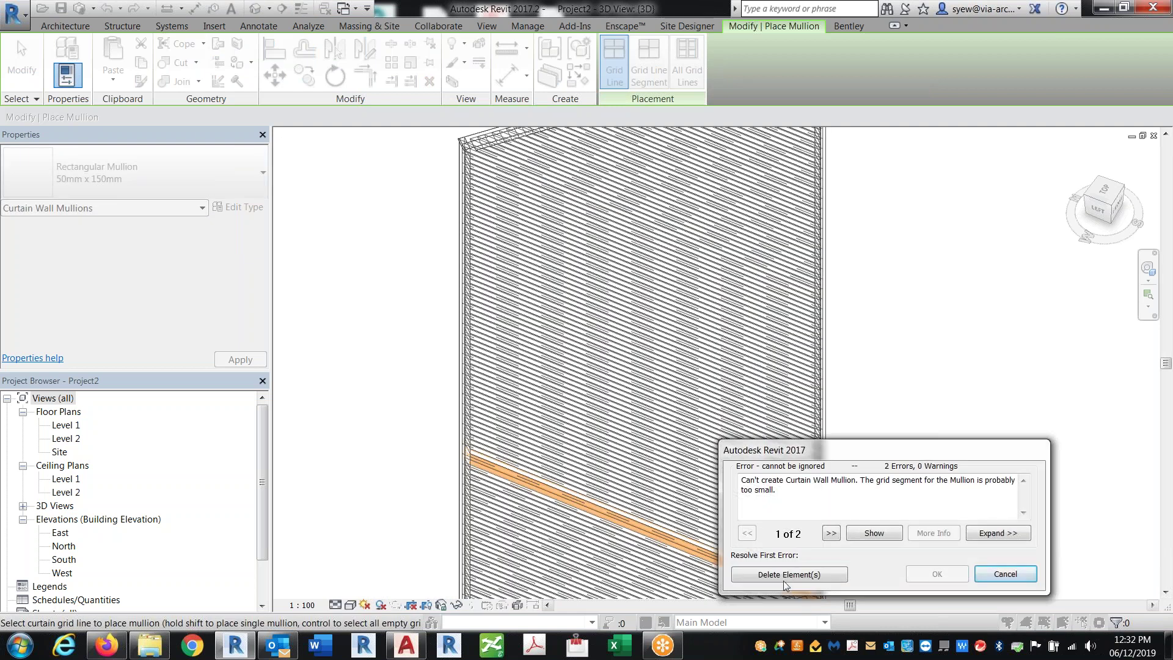
click(810, 575)
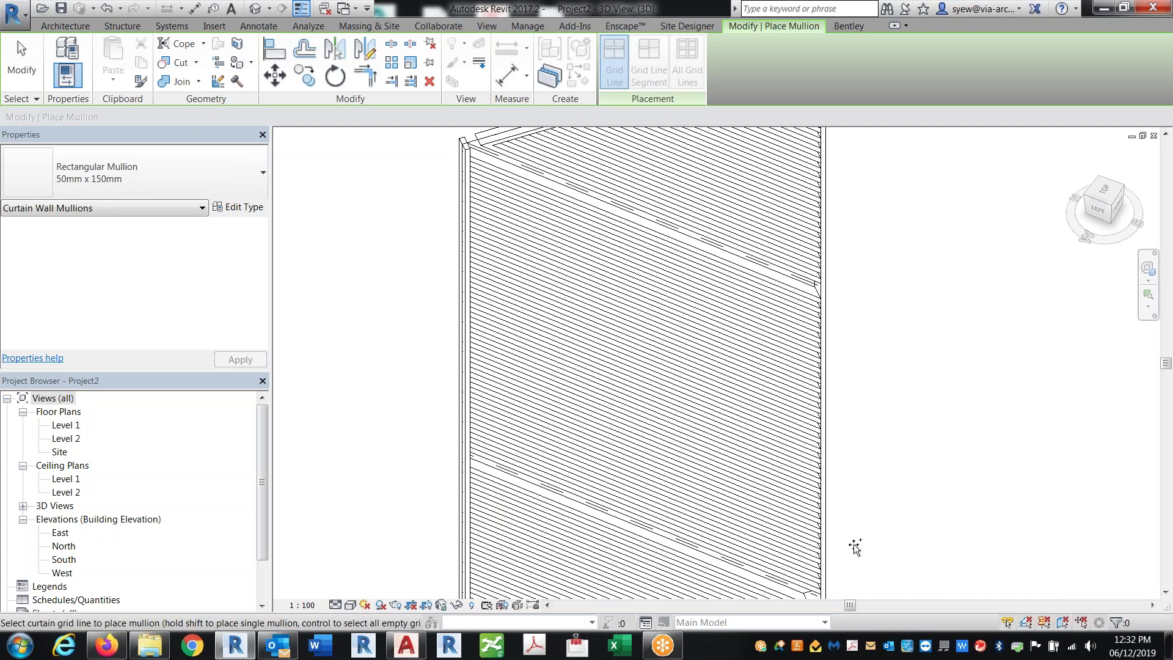
key(Escape)
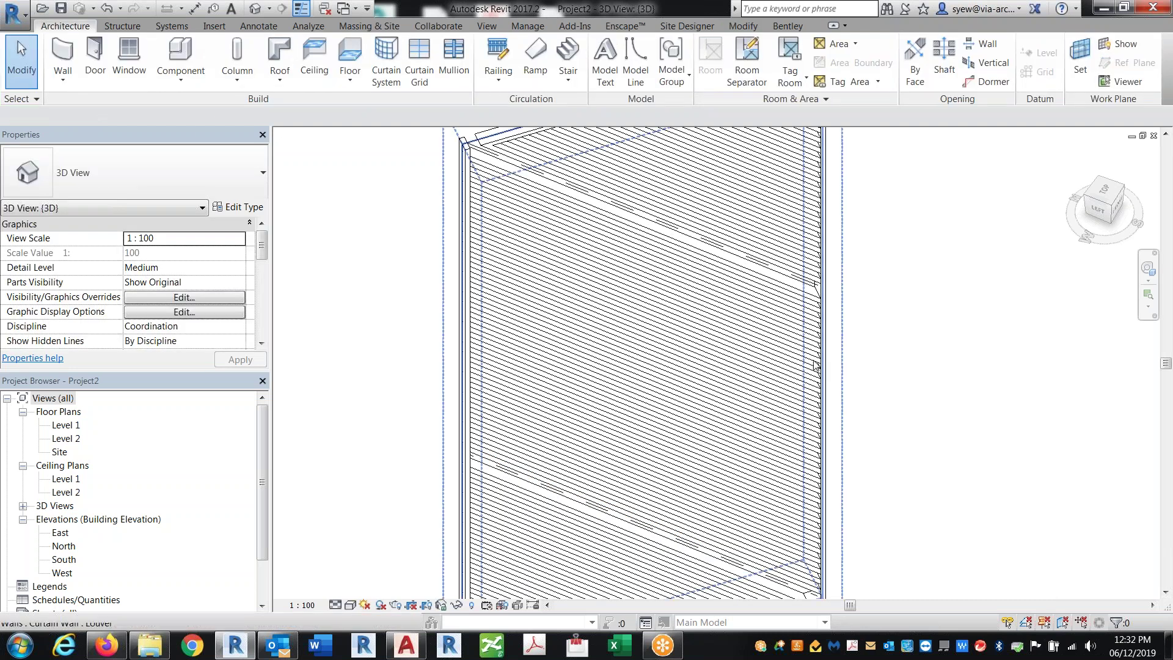
click(817, 289)
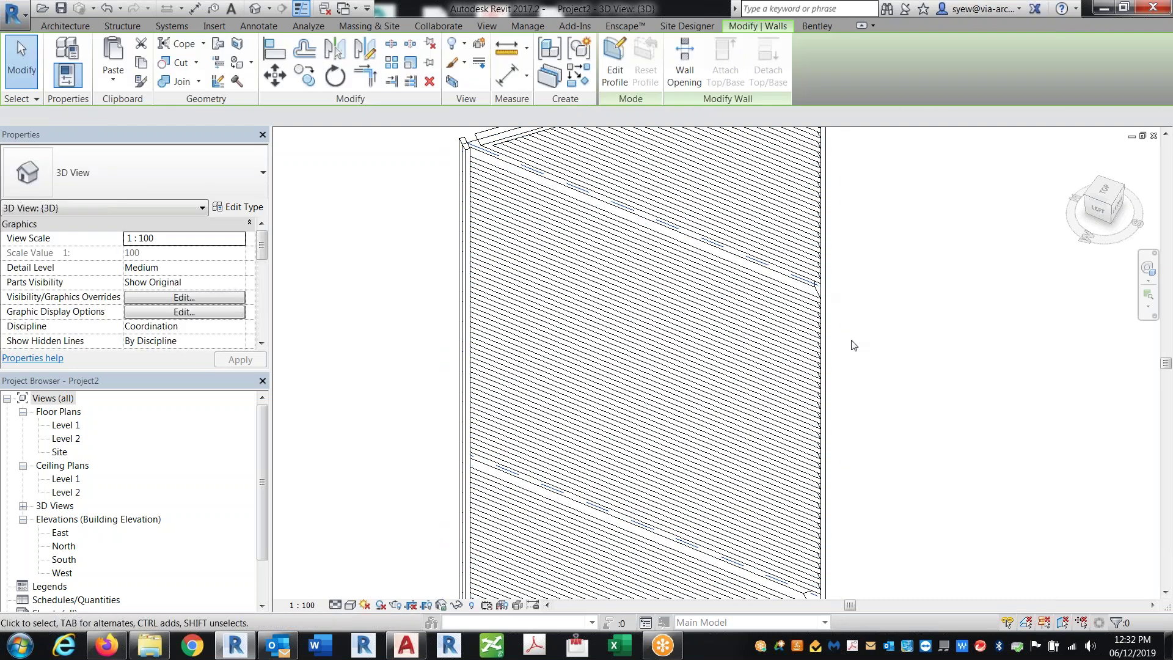
scroll(851, 341, down, 3)
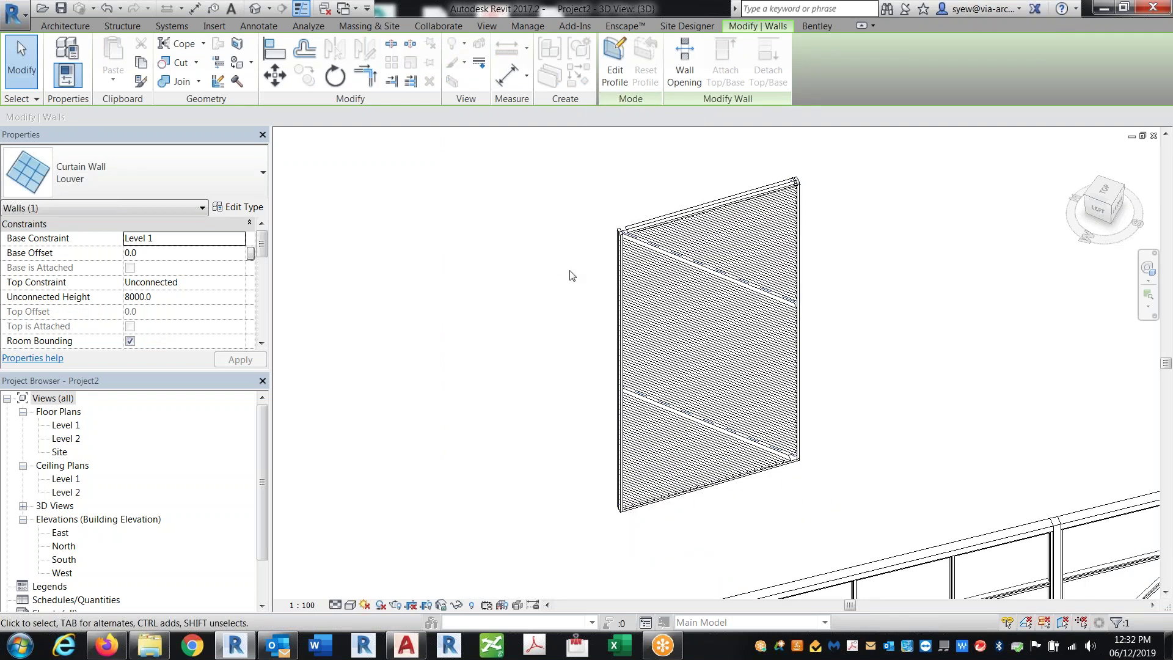
key(Escape)
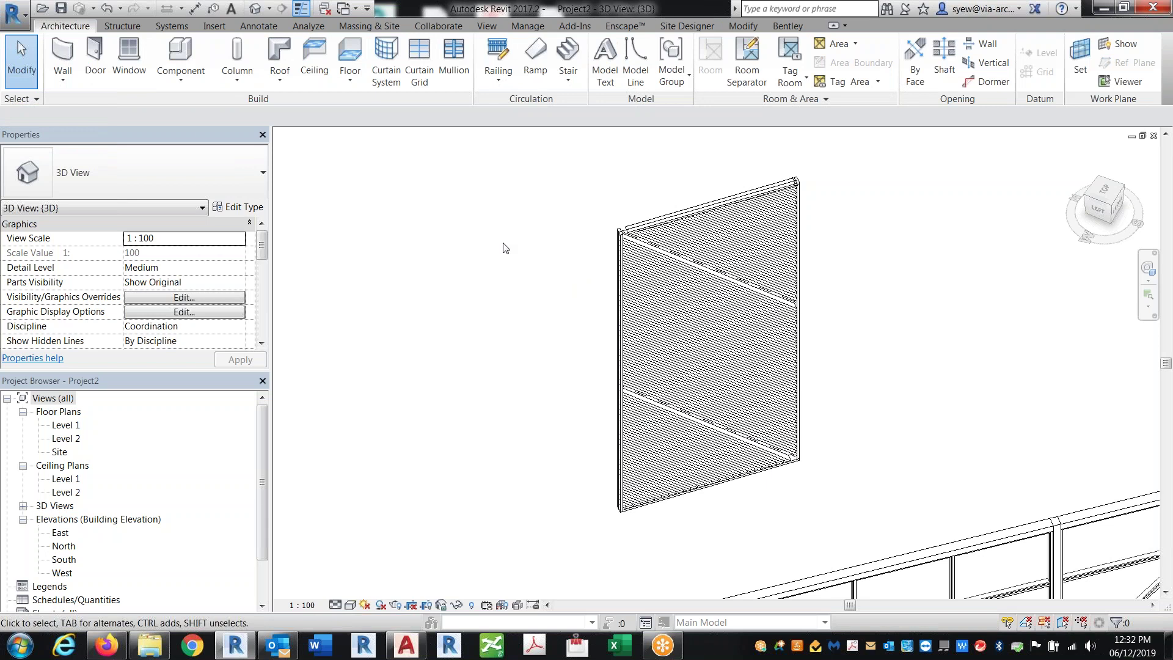
click(749, 265)
drag(264, 245, 269, 279)
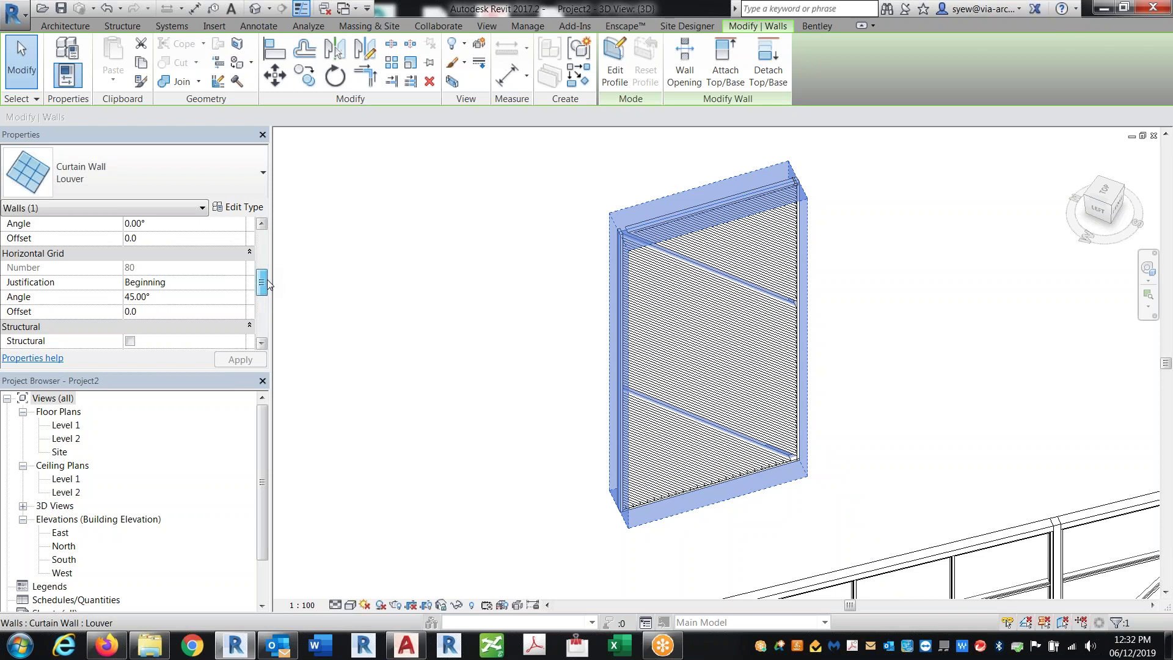
scroll(682, 262, up, 4)
key(Escape)
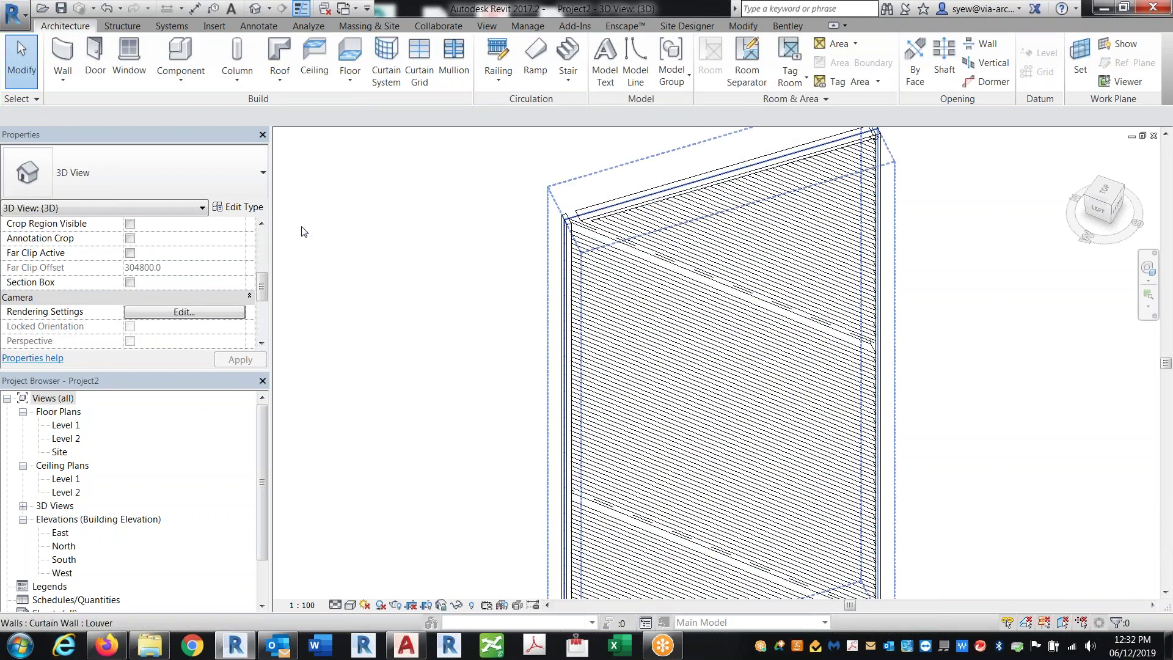
click(566, 305)
click(240, 207)
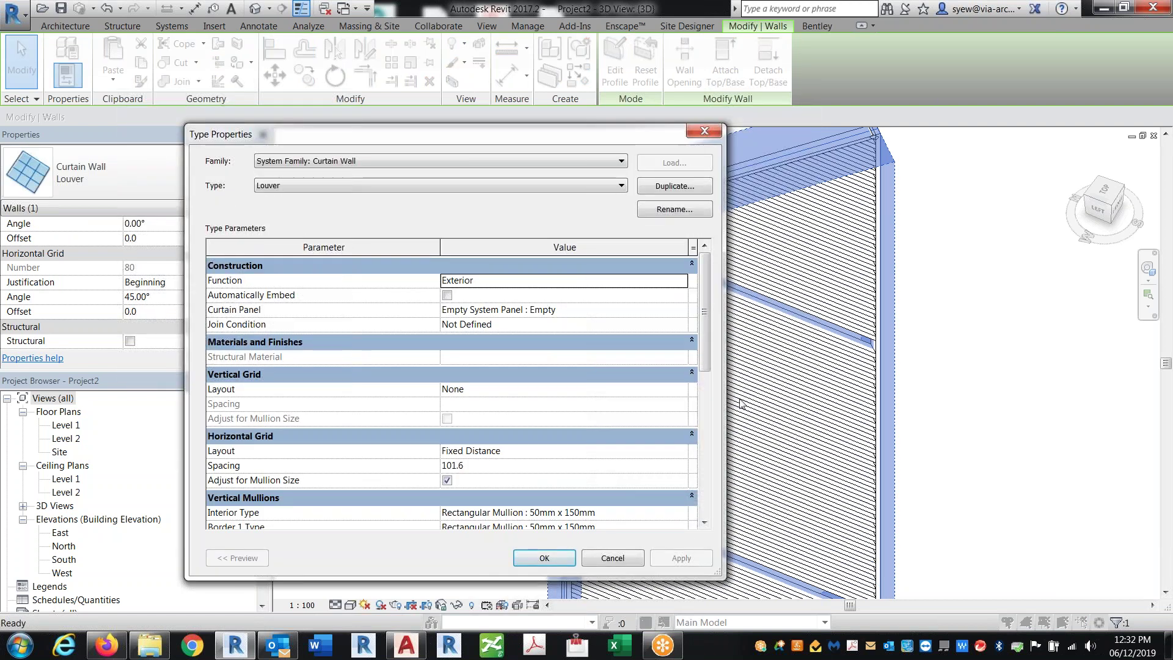
scroll(702, 273, down, 4)
click(682, 389)
click(681, 389)
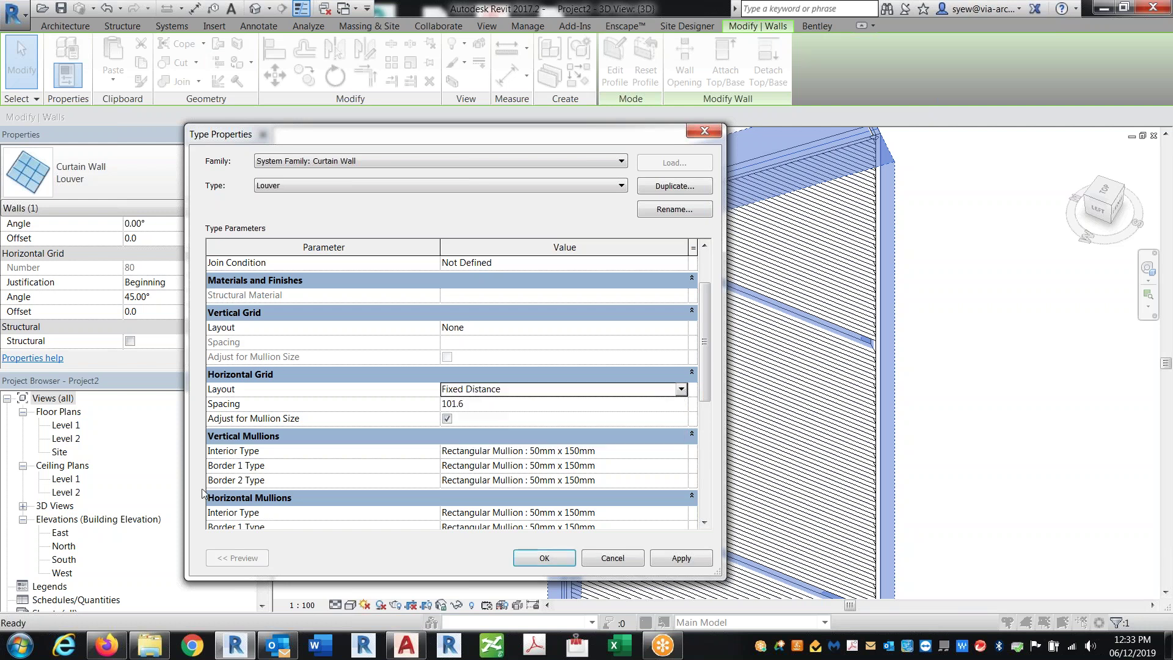
key(Escape)
key(Escape)
key(Escape)
scroll(256, 441, down, 2)
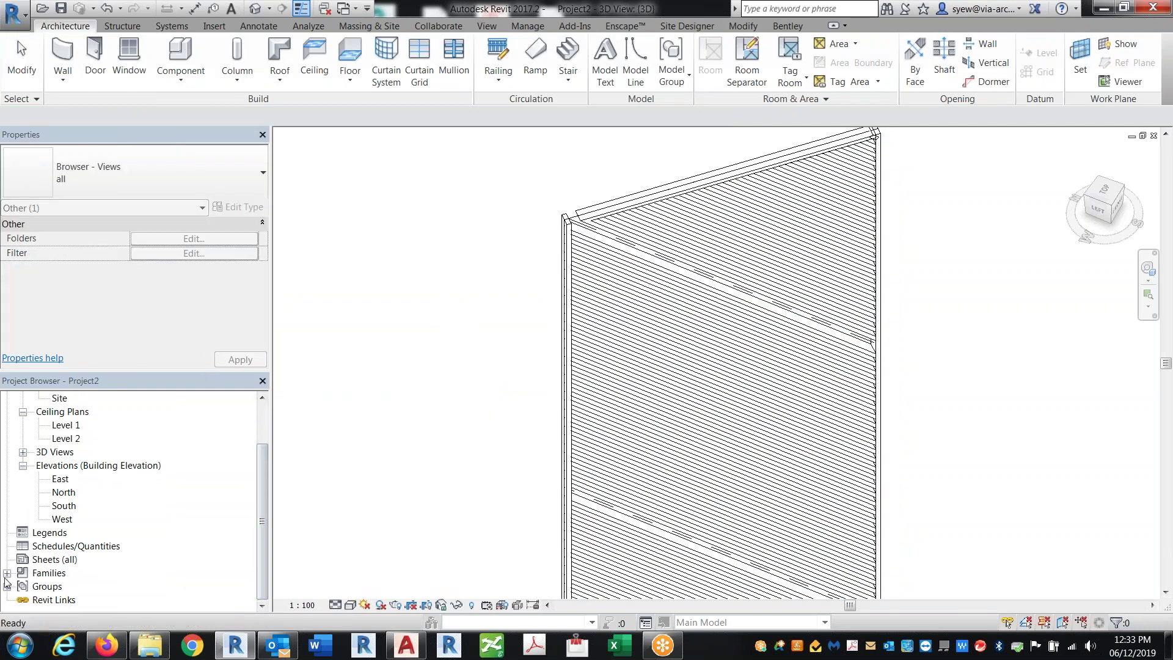
- Duplicate the 50mm x 150mm Rectangular Mullion type as '25mm x 100mm'
click(7, 574)
scroll(130, 541, down, 1)
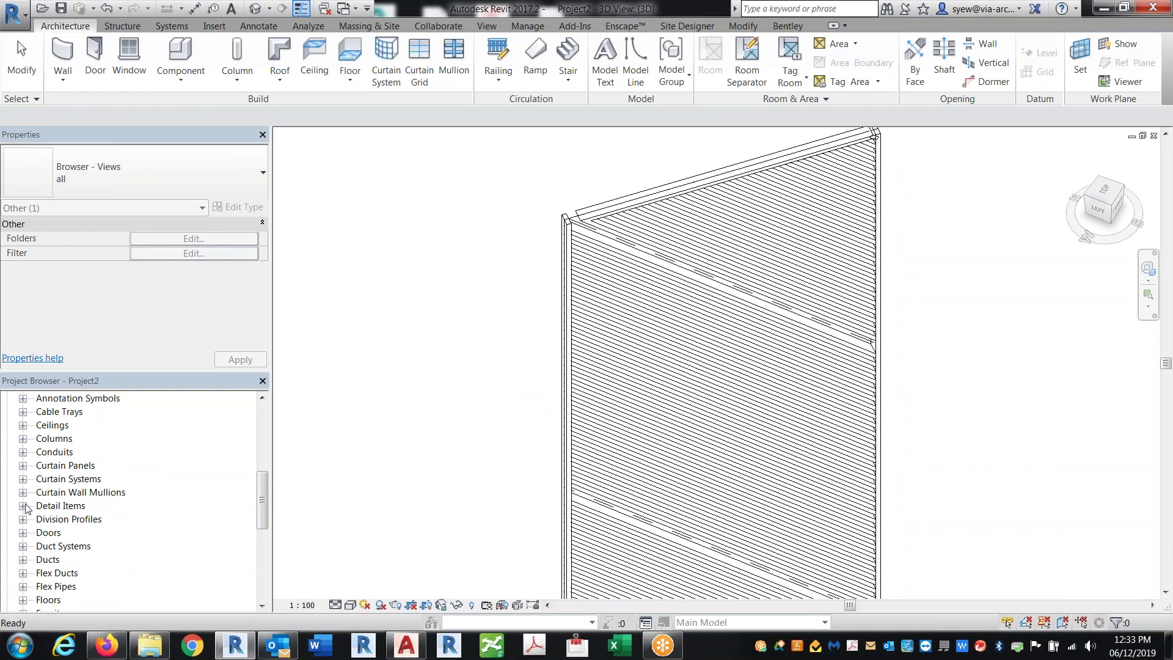
click(24, 493)
click(39, 546)
scroll(201, 534, down, 2)
click(98, 505)
click(110, 519)
right_click(121, 519)
click(161, 384)
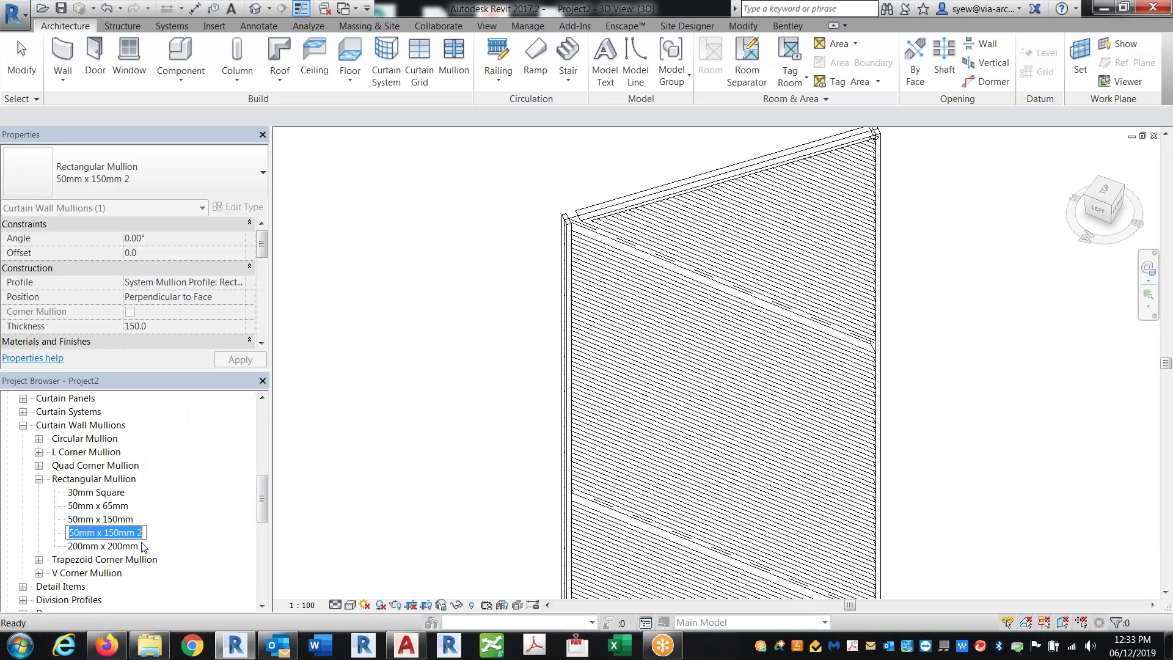
text(25 x)
key(BackSpace)
key(BackSpace)
text(mm )
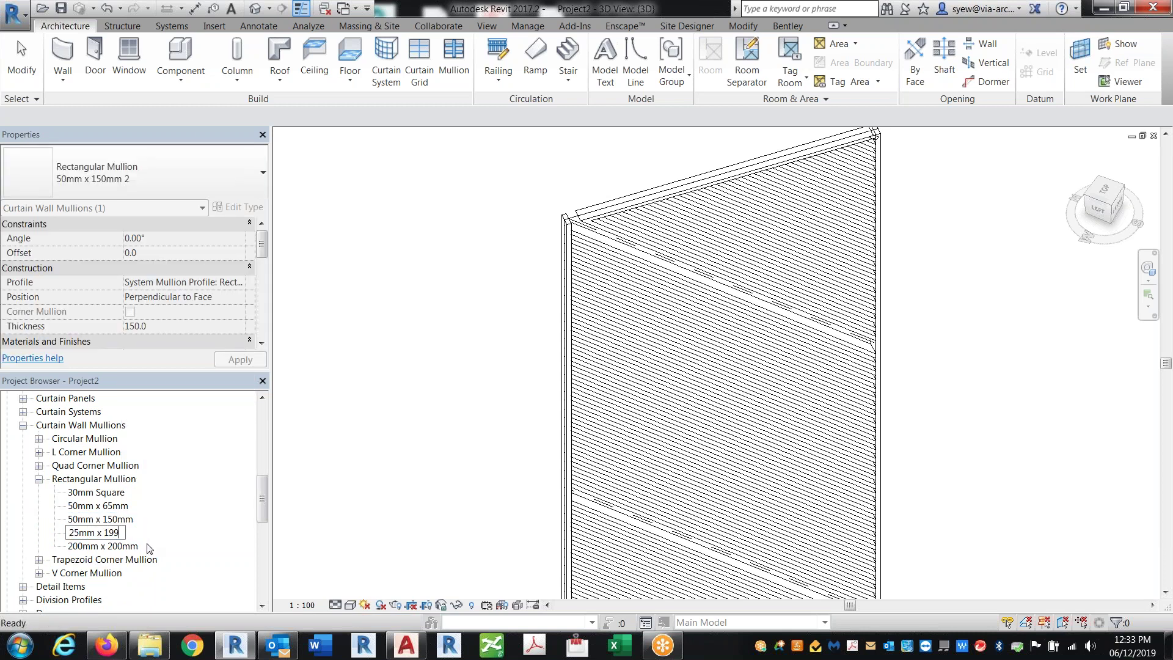
text(x 100mm)
key(Return)
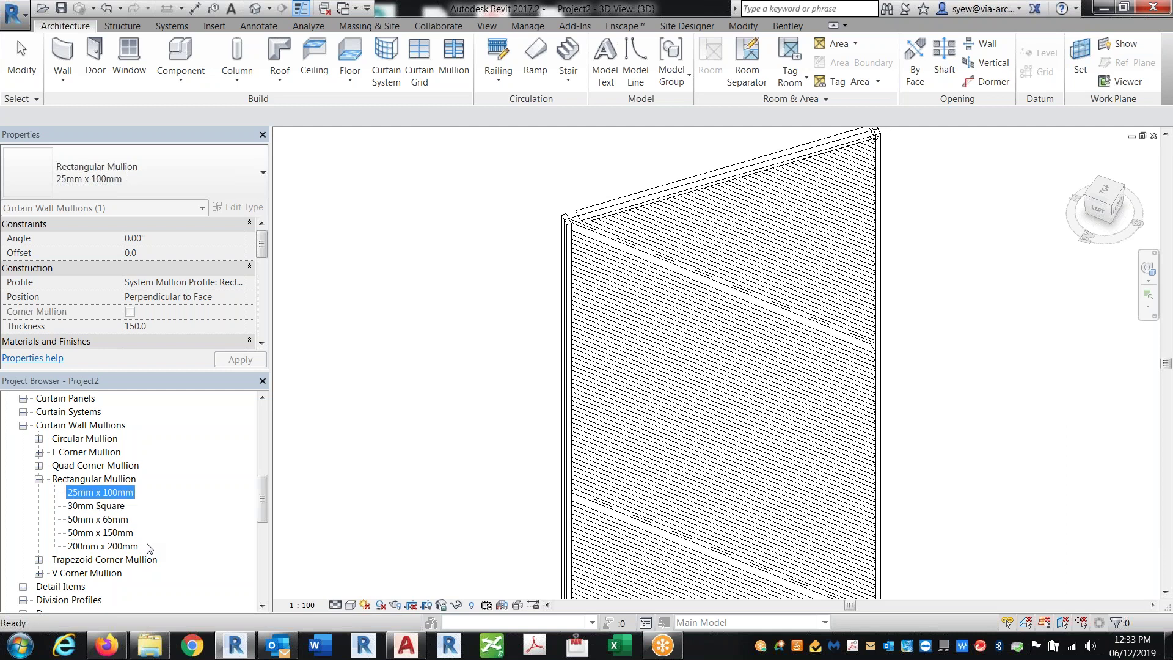
- Set the 25mm x 100mm mullion type's Angle to 45°
double_click(101, 493)
click(489, 282)
text(45)
click(551, 557)
click(633, 203)
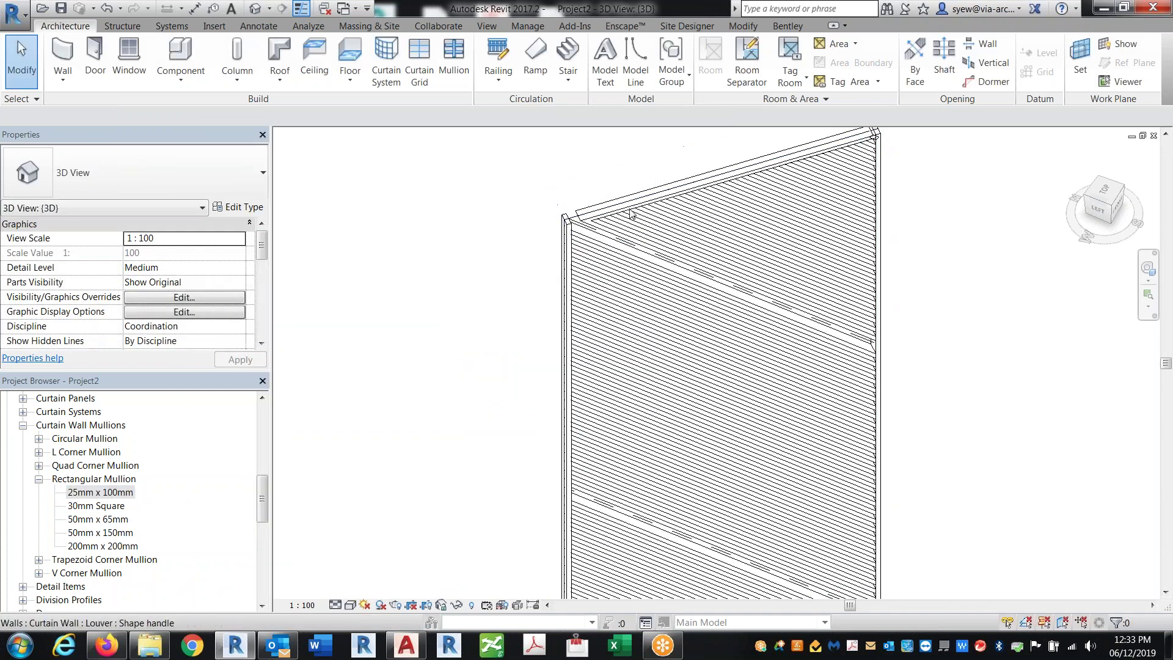
- Set the louver wall's horizontal grid angle to 0° and Unconnected Height to 2000
click(636, 207)
scroll(263, 268, down, 6)
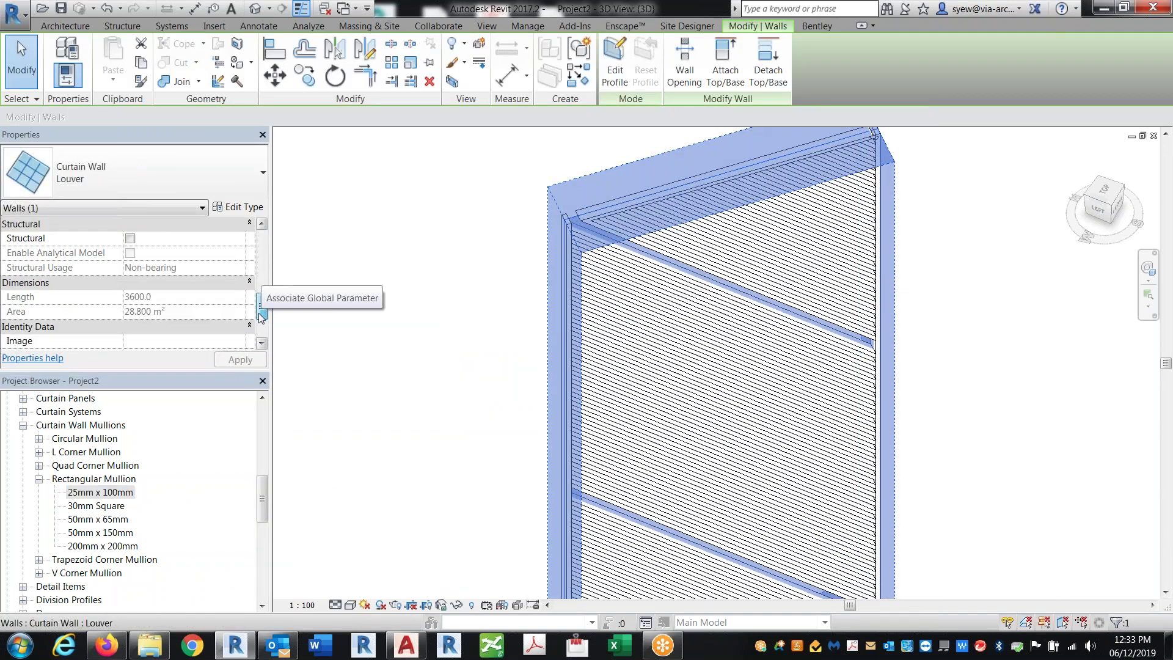
click(125, 297)
text(0)
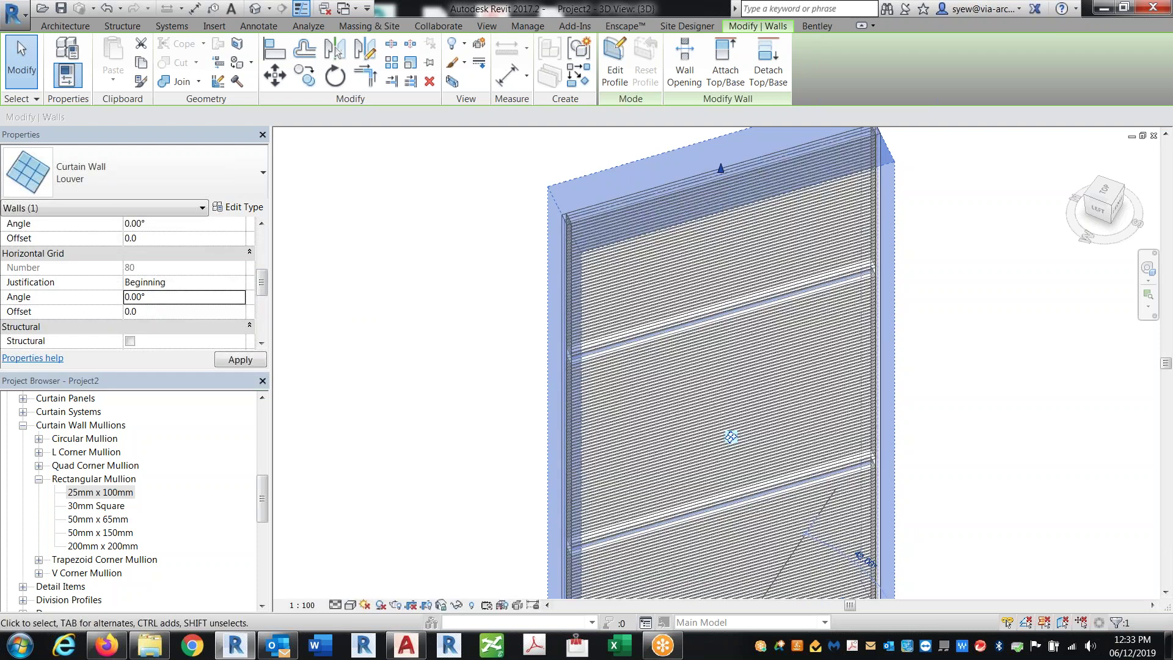
click(471, 332)
scroll(750, 156, down, 2)
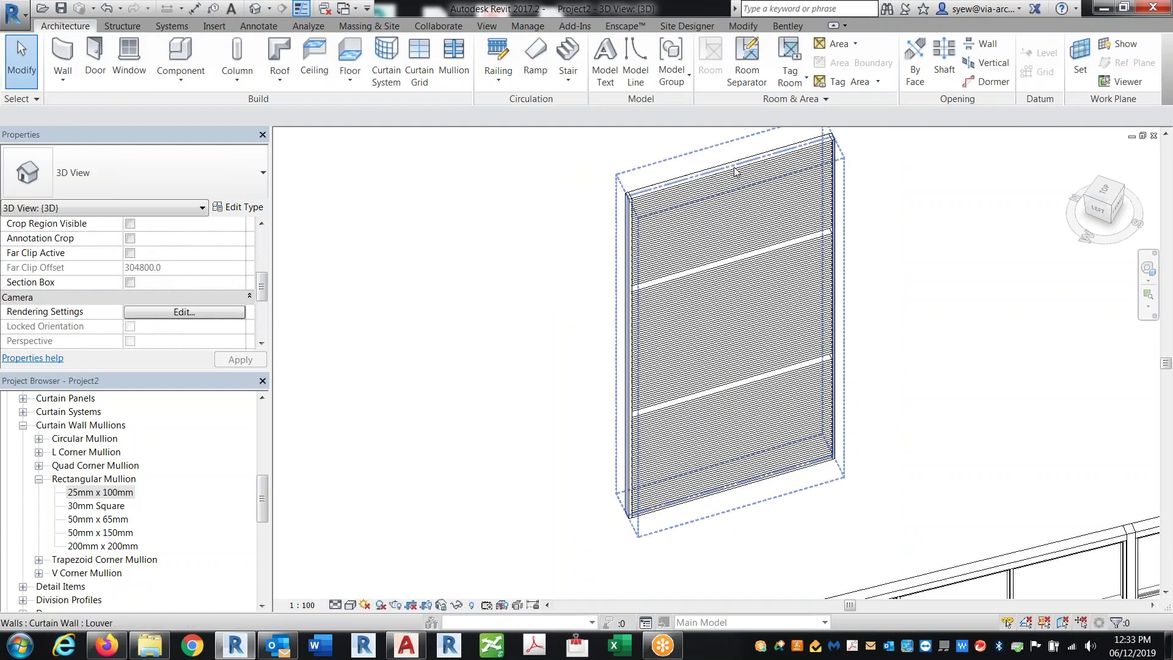
click(750, 155)
scroll(214, 249, up, 6)
click(163, 299)
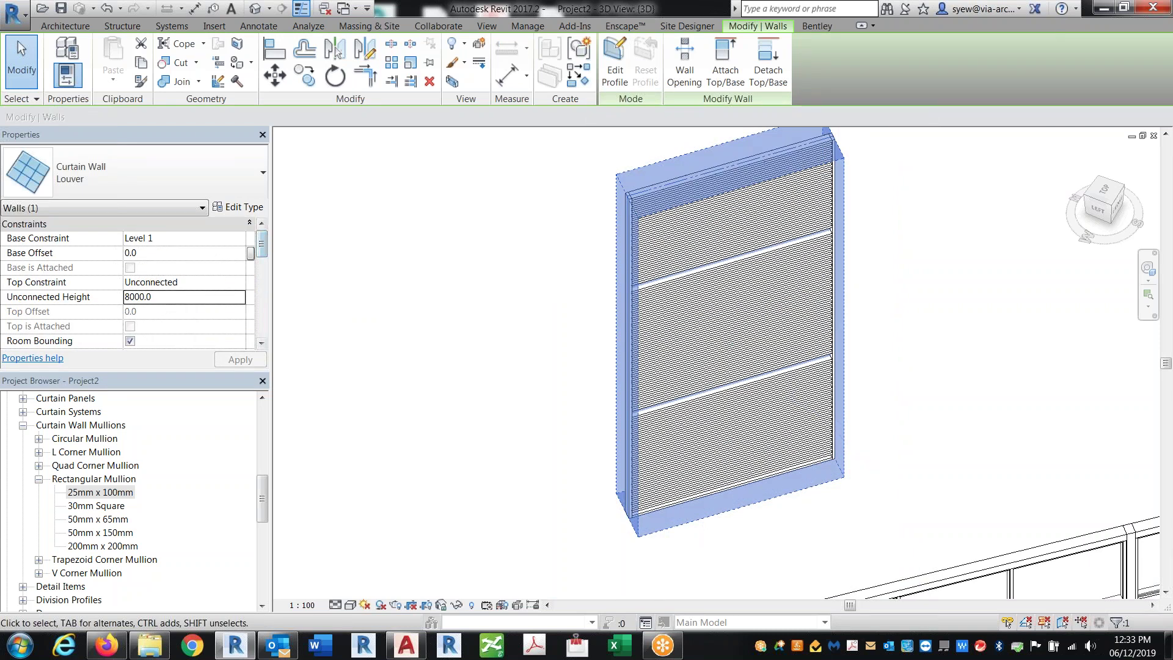
text(2000.0)
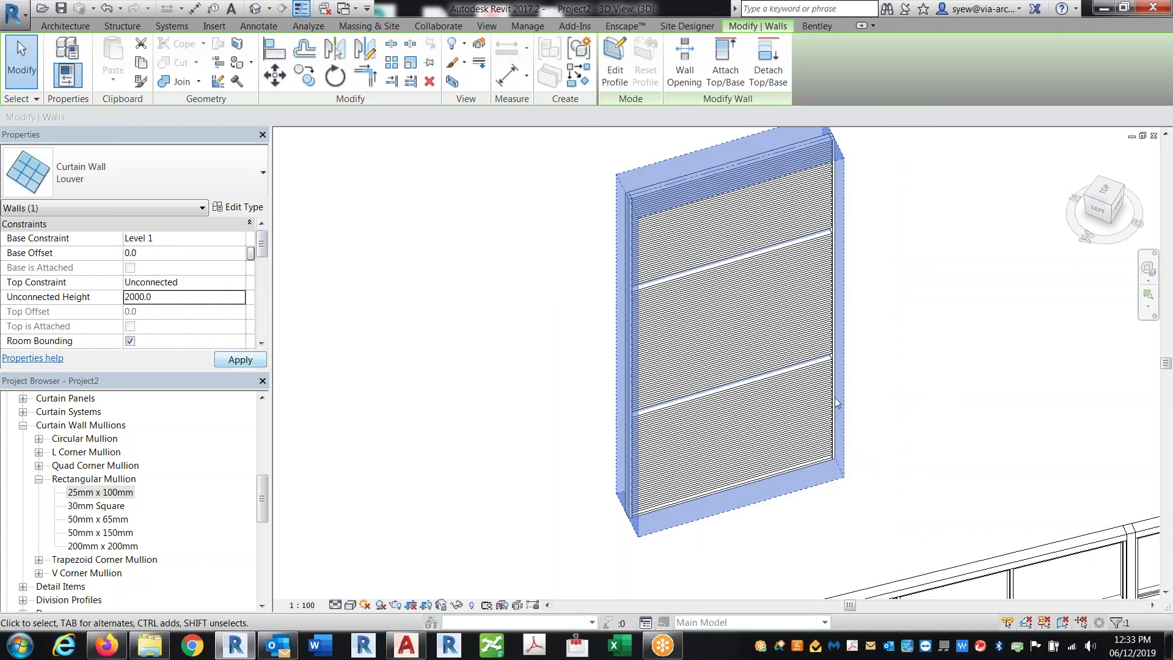
scroll(812, 428, up, 3)
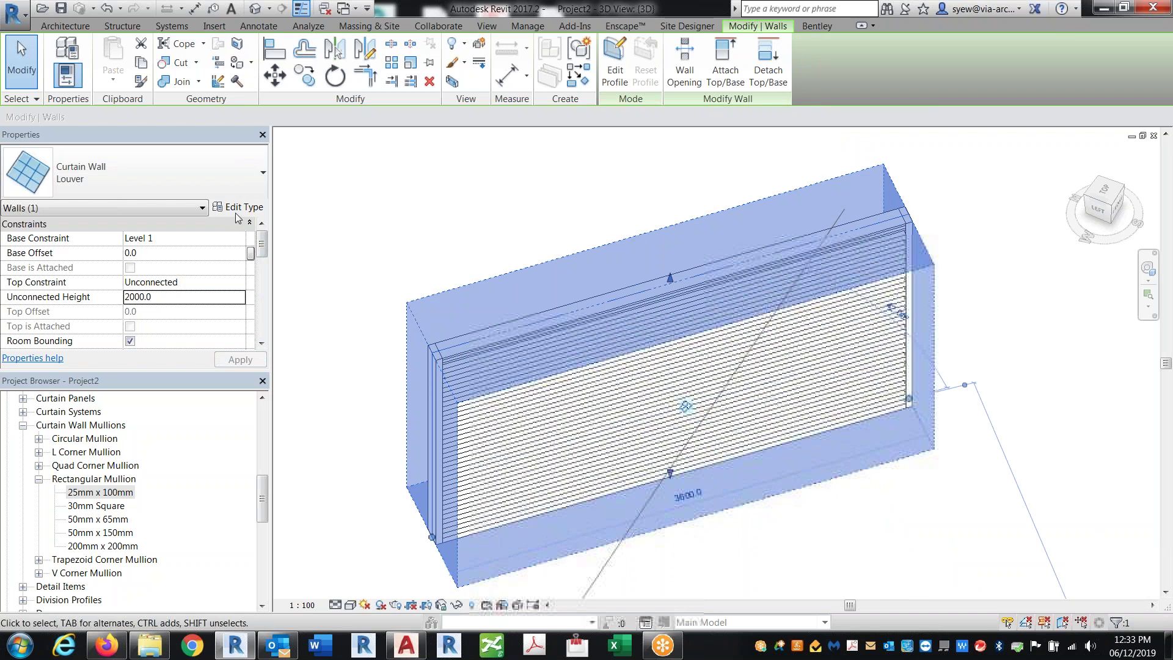
- Make the Louver type's interior horizontal mullions 25mm x 100mm
click(235, 208)
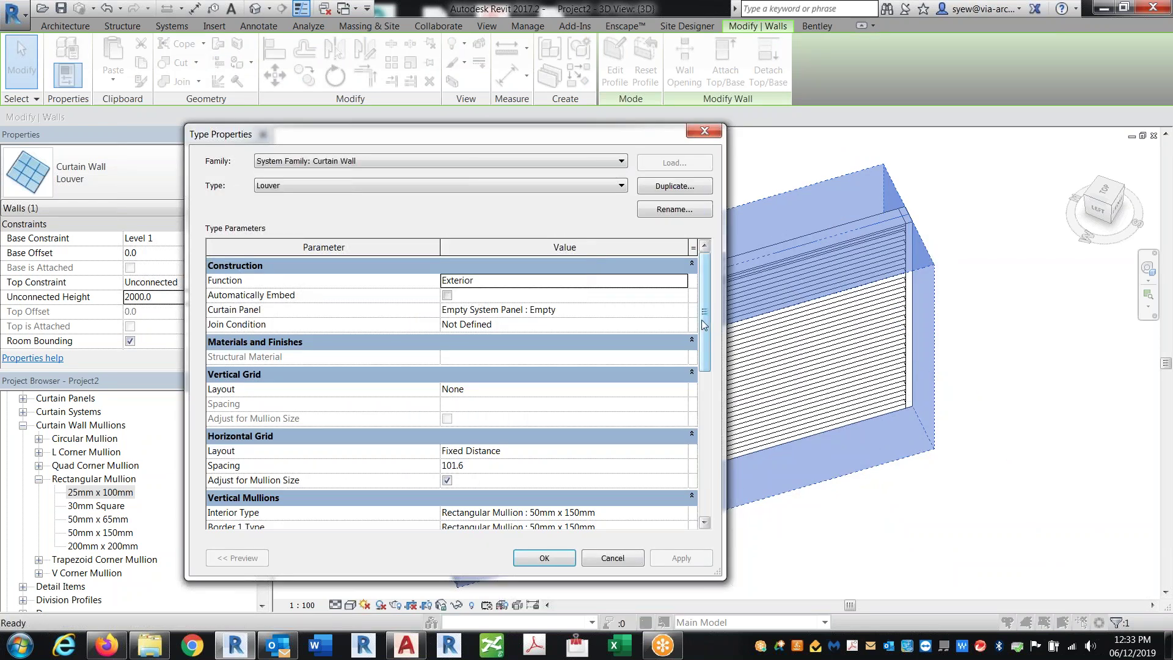
scroll(695, 438, down, 5)
click(681, 342)
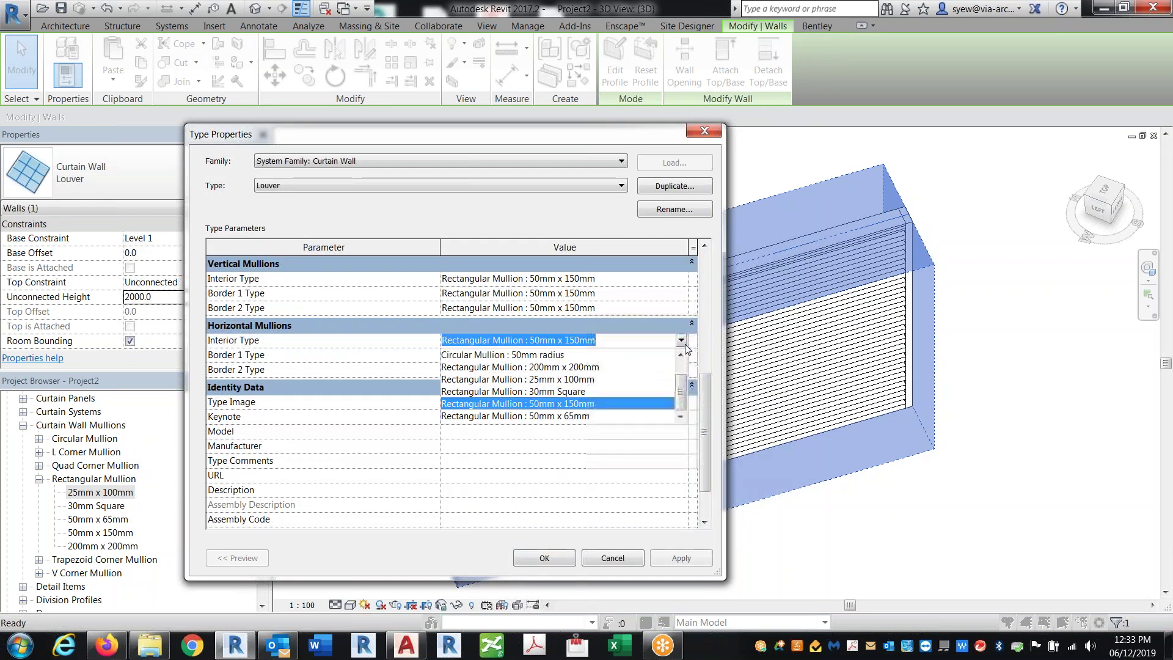
click(576, 379)
click(545, 558)
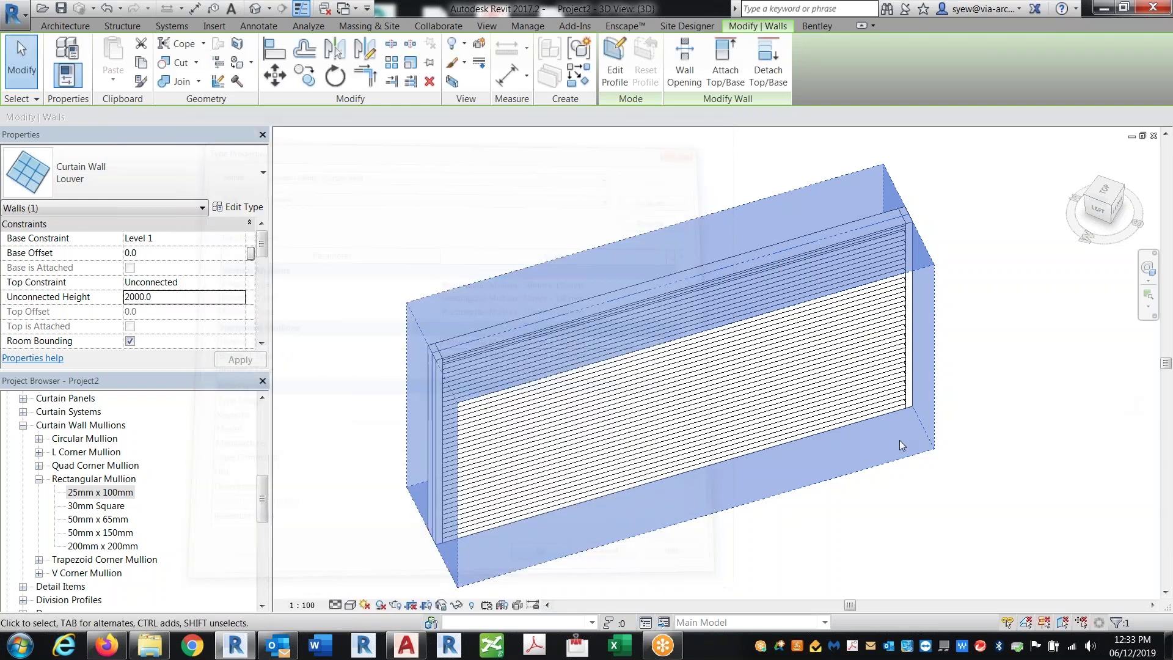
shift+middle_drag(686, 406, 1064, 339)
- Give the 25mm x 100mm mullion type 12.5 widths per side and 100 thickness
shift+middle_drag(916, 366, 795, 391)
double_click(87, 493)
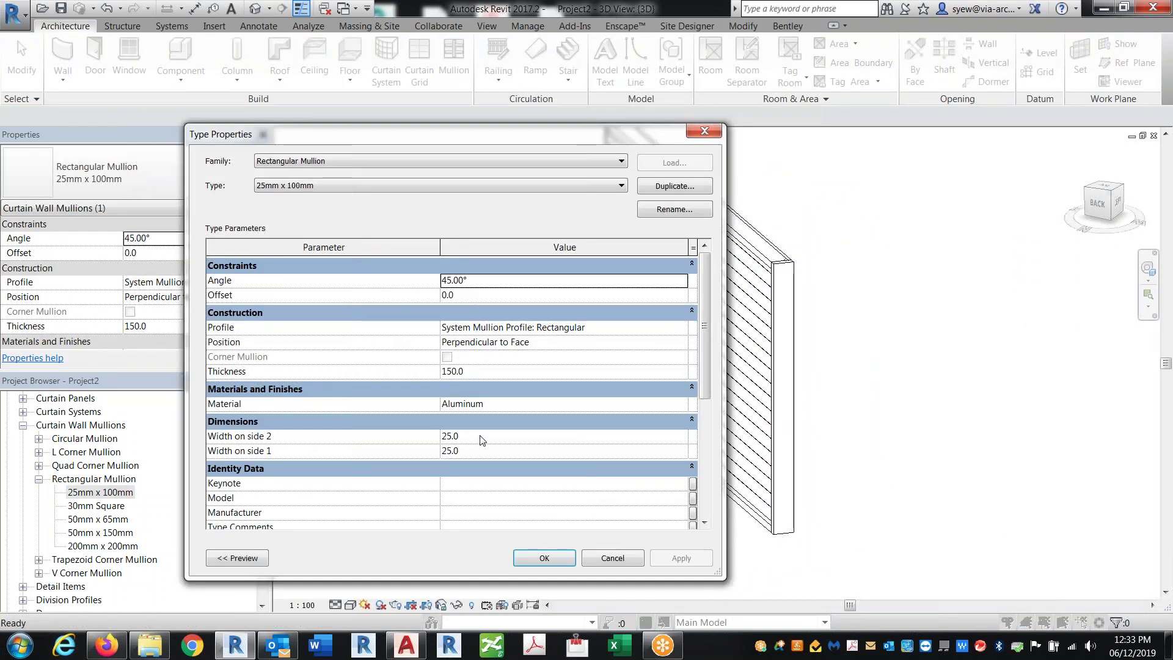
click(479, 438)
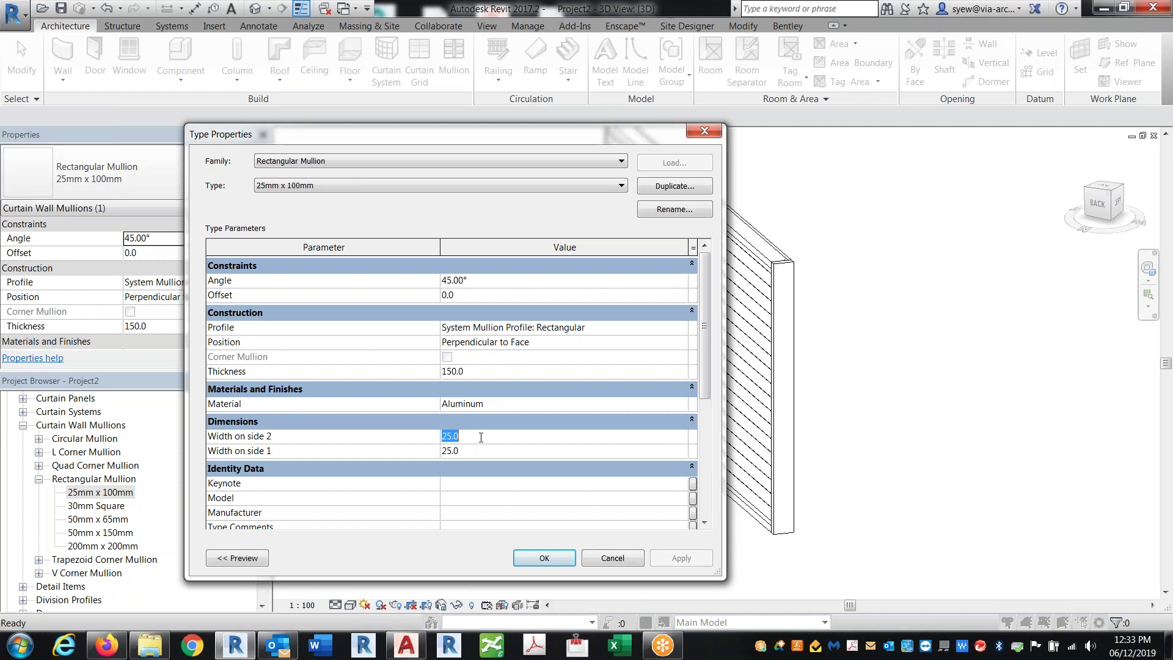
text(=12.5)
key(Return)
click(467, 455)
text(12.5100)
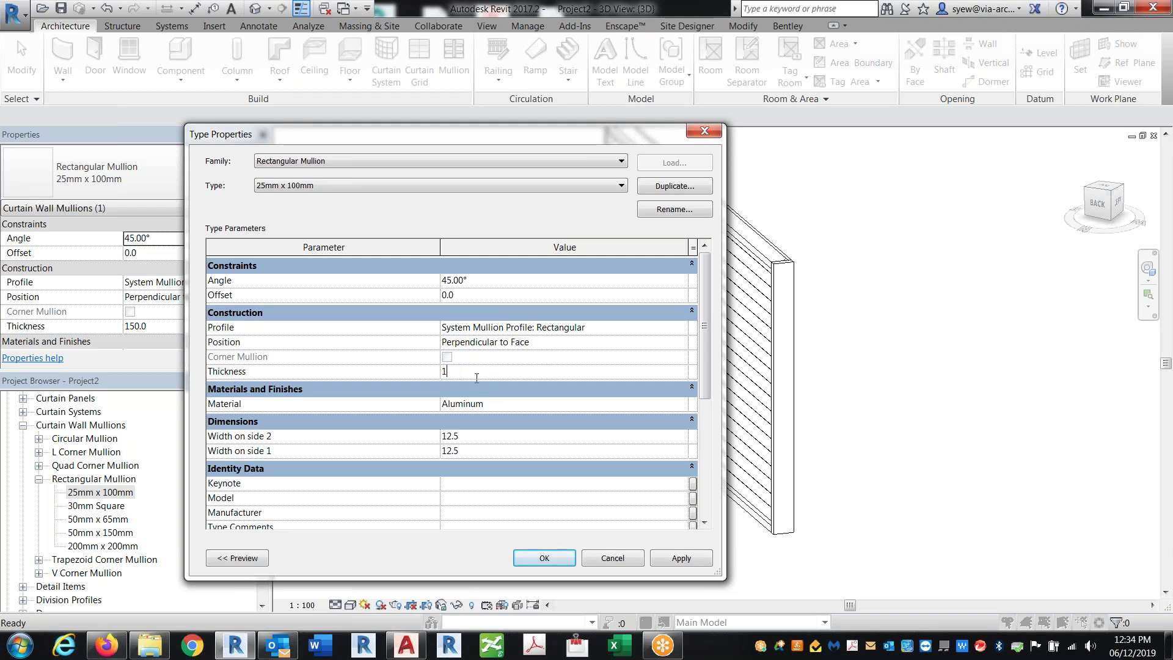
click(542, 558)
shift+middle_drag(764, 488, 800, 582)
scroll(845, 435, down, 3)
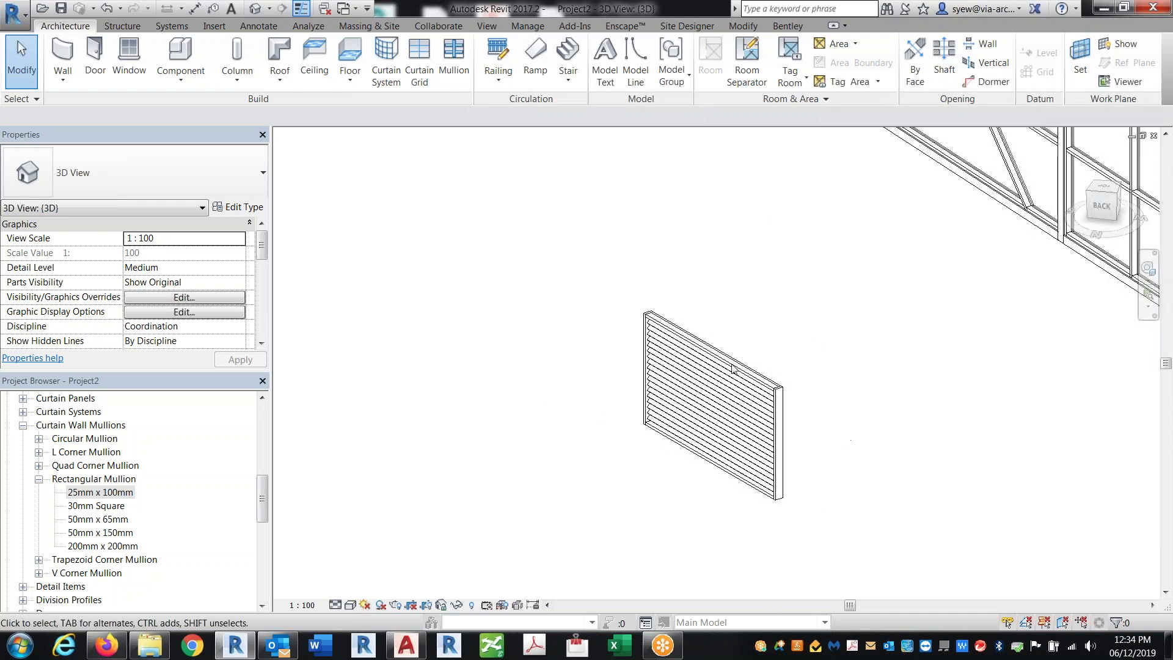
- Start a Roof by Footprint using the Sloped Glazing type
click(784, 430)
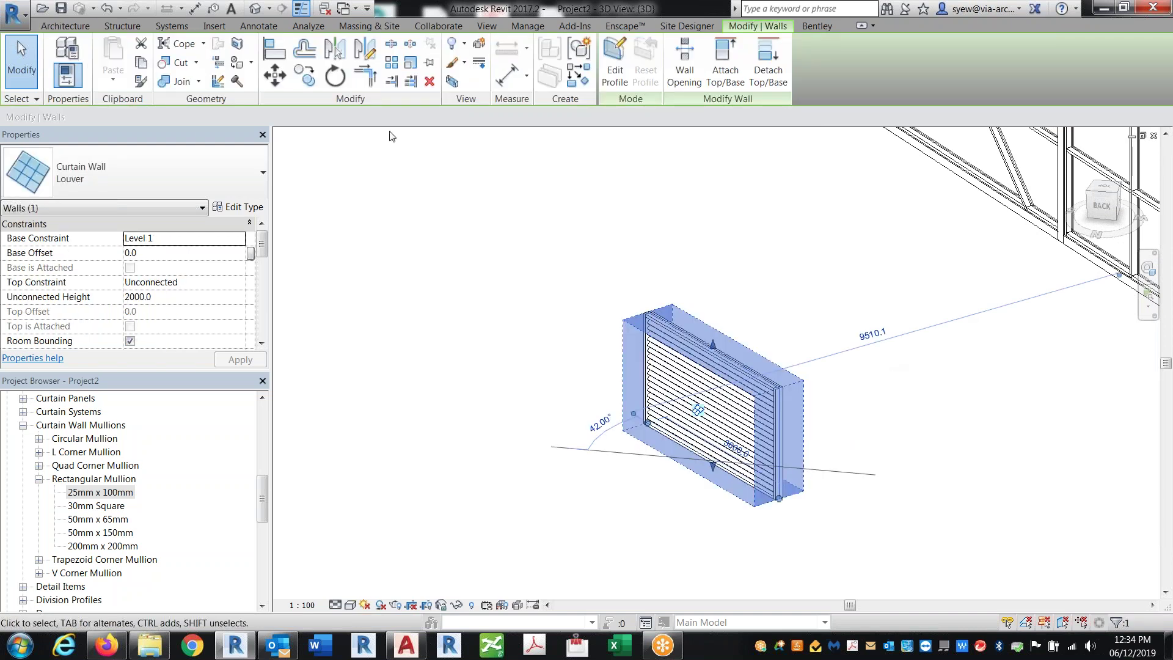
click(87, 27)
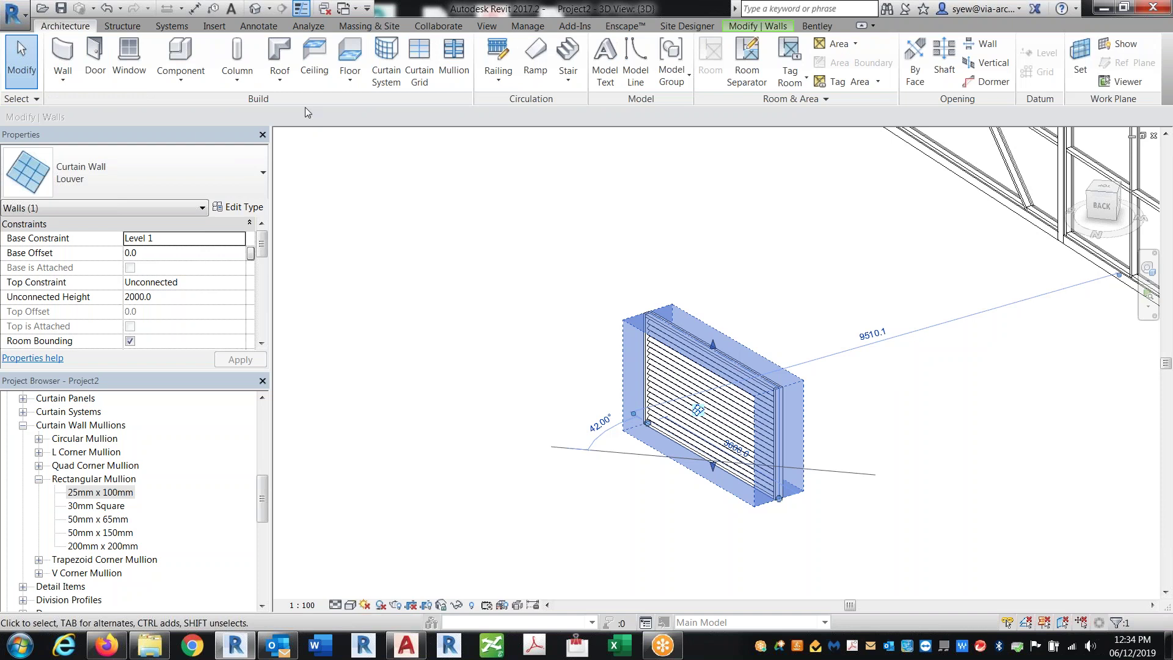
click(282, 78)
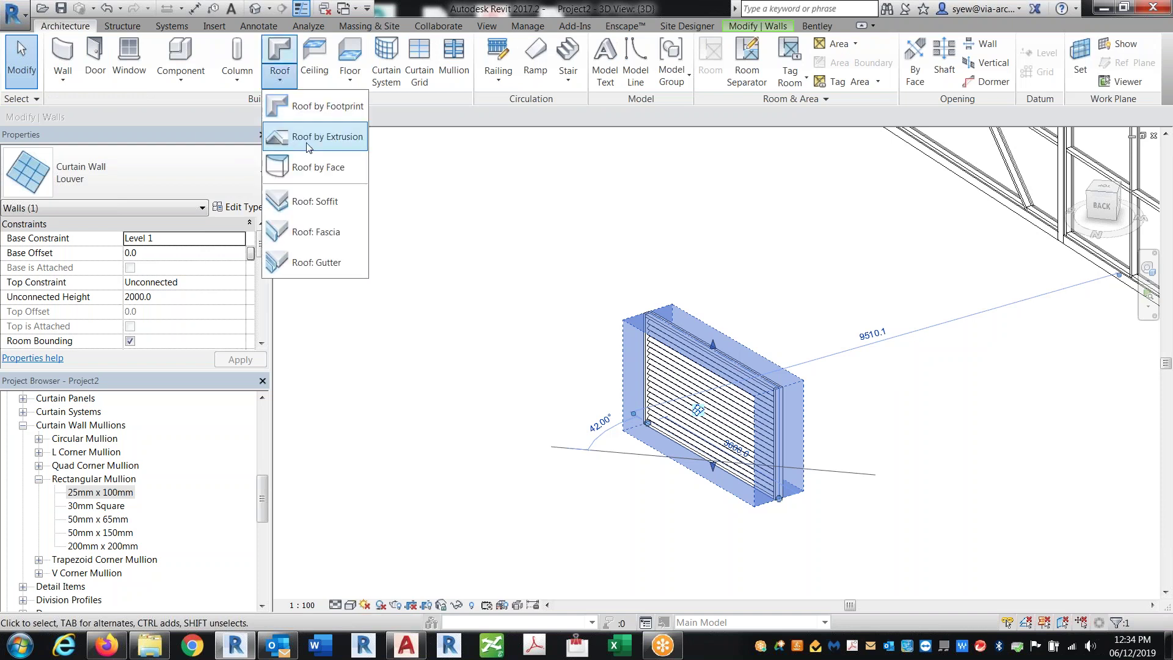
click(308, 105)
click(652, 358)
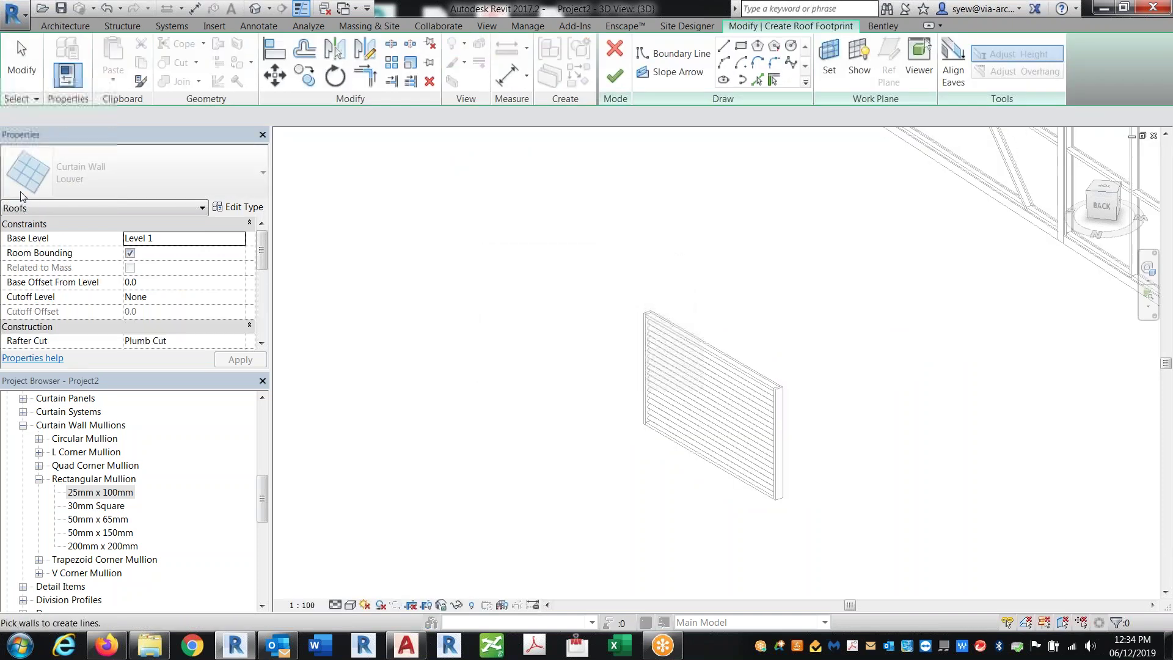
click(114, 171)
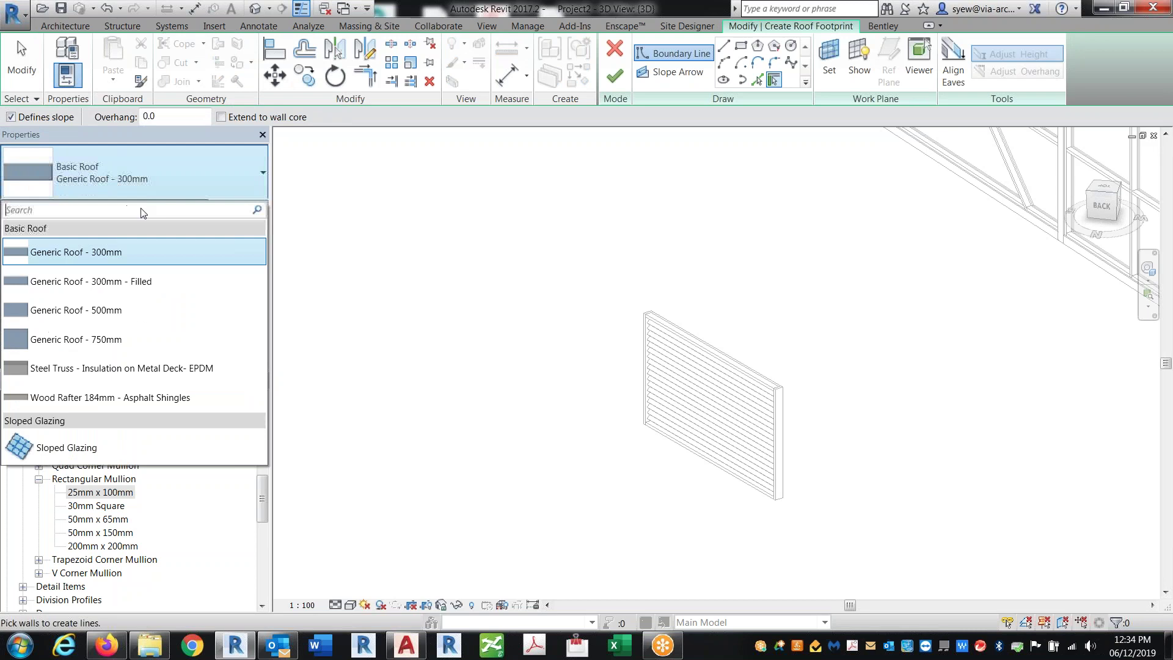
click(98, 449)
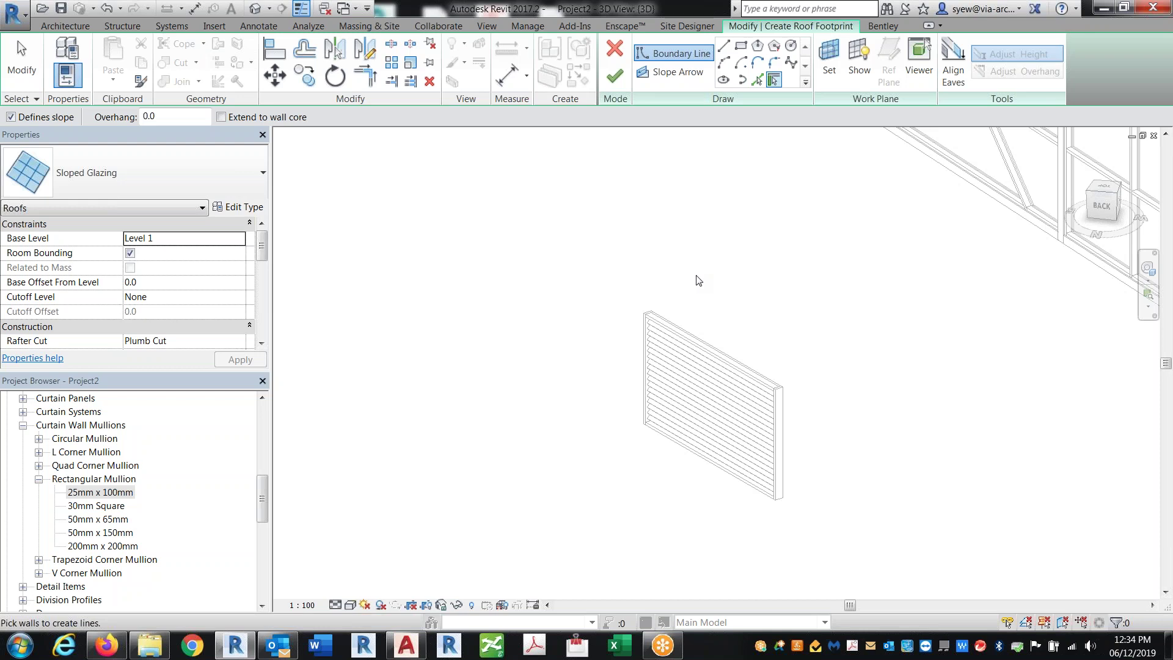
- Sketch a rectangular footprint with Defines Slope unchecked and finish the flat glazed roof
click(741, 45)
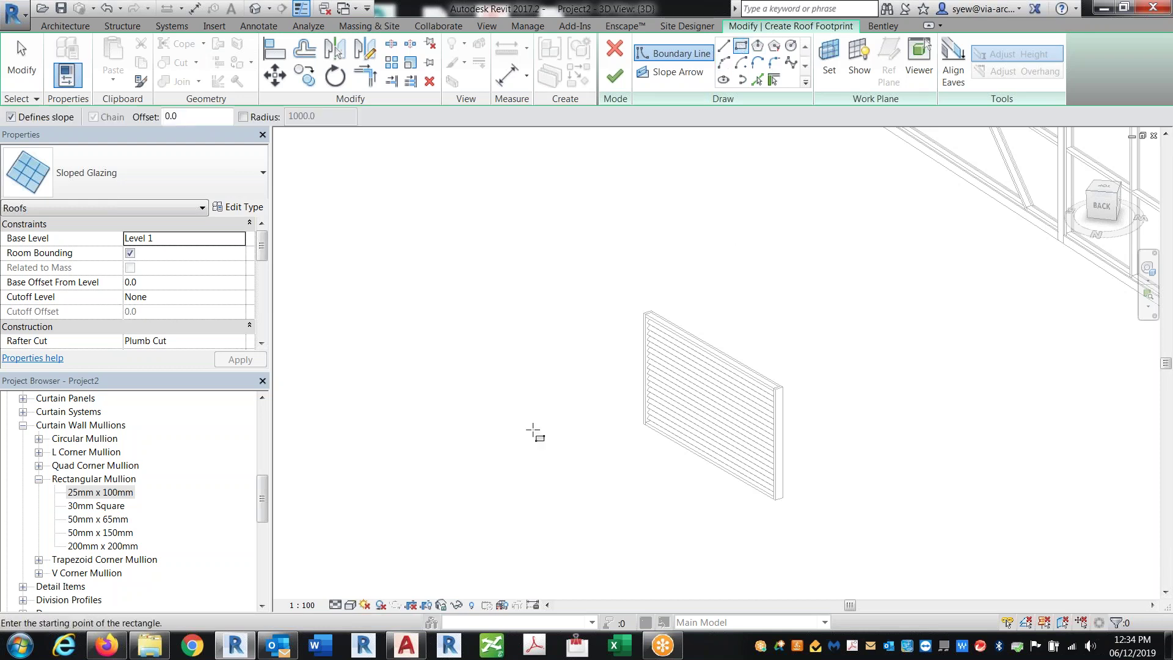
click(583, 396)
click(477, 248)
key(Escape)
key(Escape)
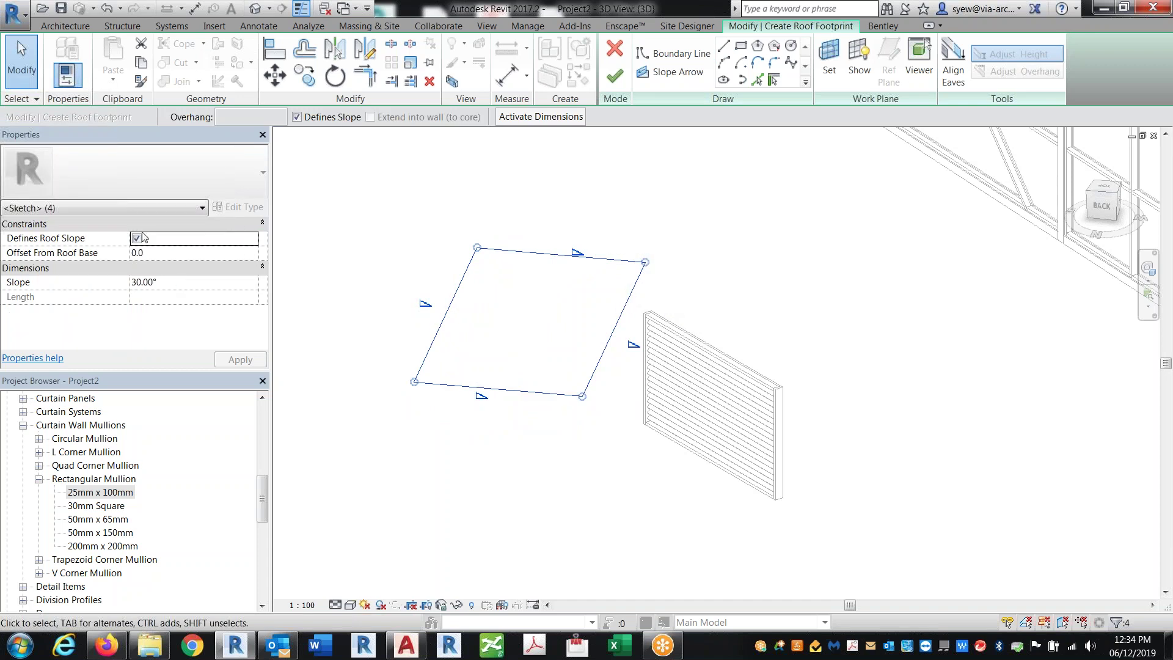
click(137, 238)
click(615, 76)
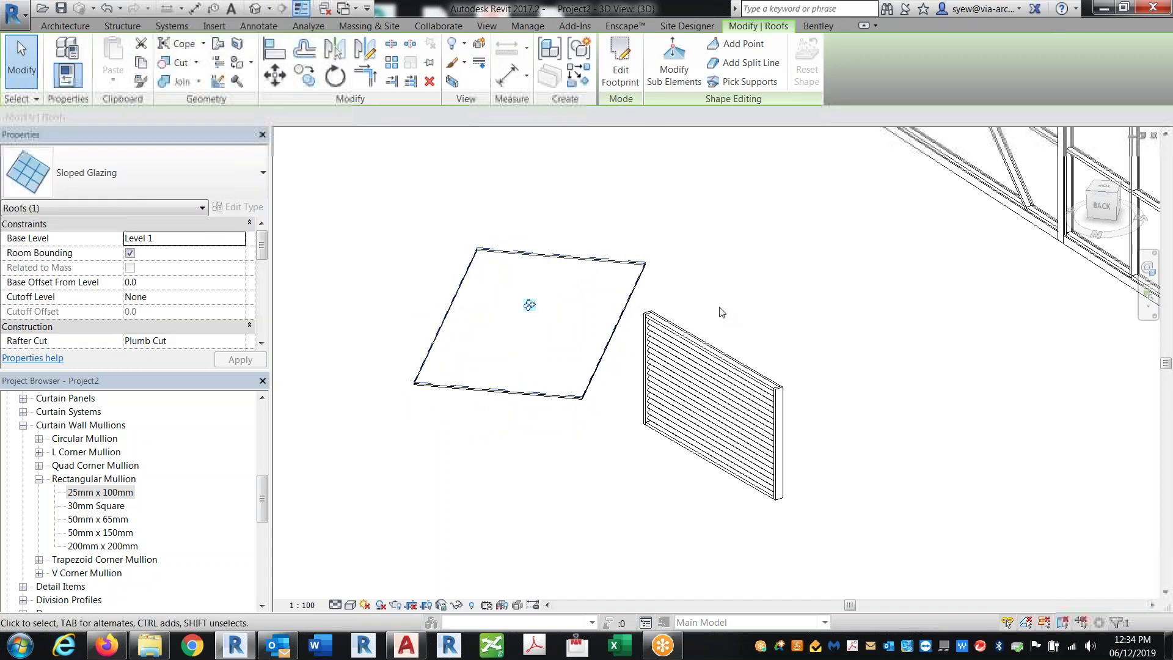
scroll(448, 251, up, 2)
click(448, 251)
scroll(448, 250, up, 1)
click(596, 238)
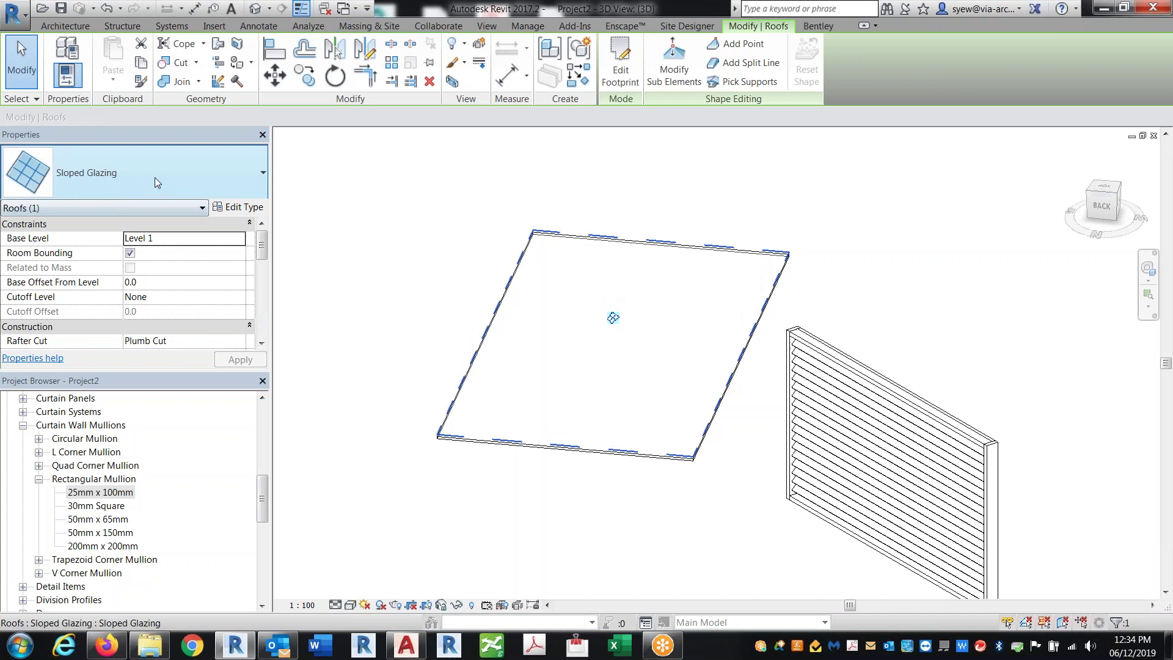
- Duplicate the Sloped Glazing roof type from its type properties
click(154, 177)
click(154, 177)
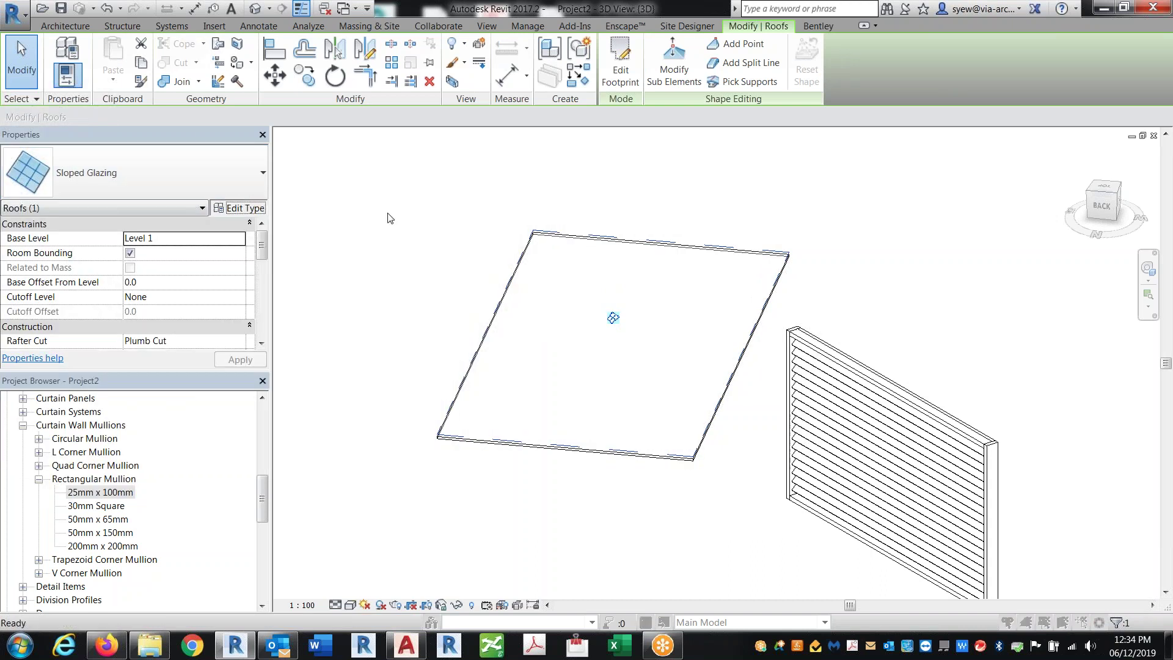
click(244, 208)
click(694, 186)
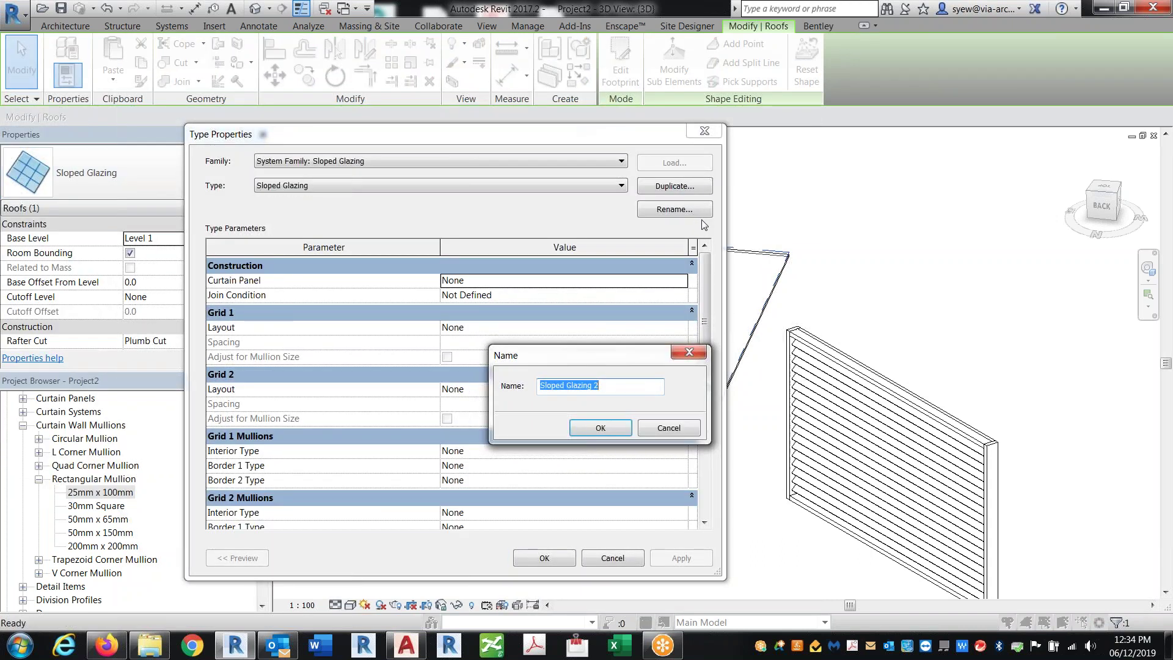
- Name the new type 'Louver' and set Grid 1 to Fixed Distance with 100mm spacing
text(Louver)
key(Return)
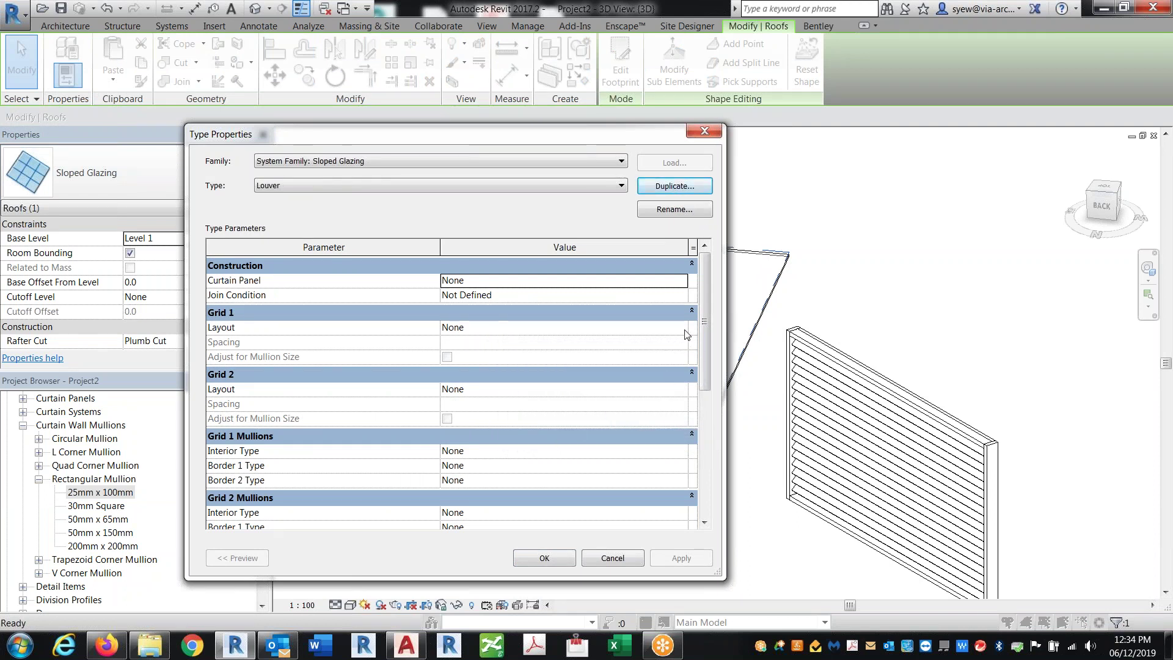
click(610, 328)
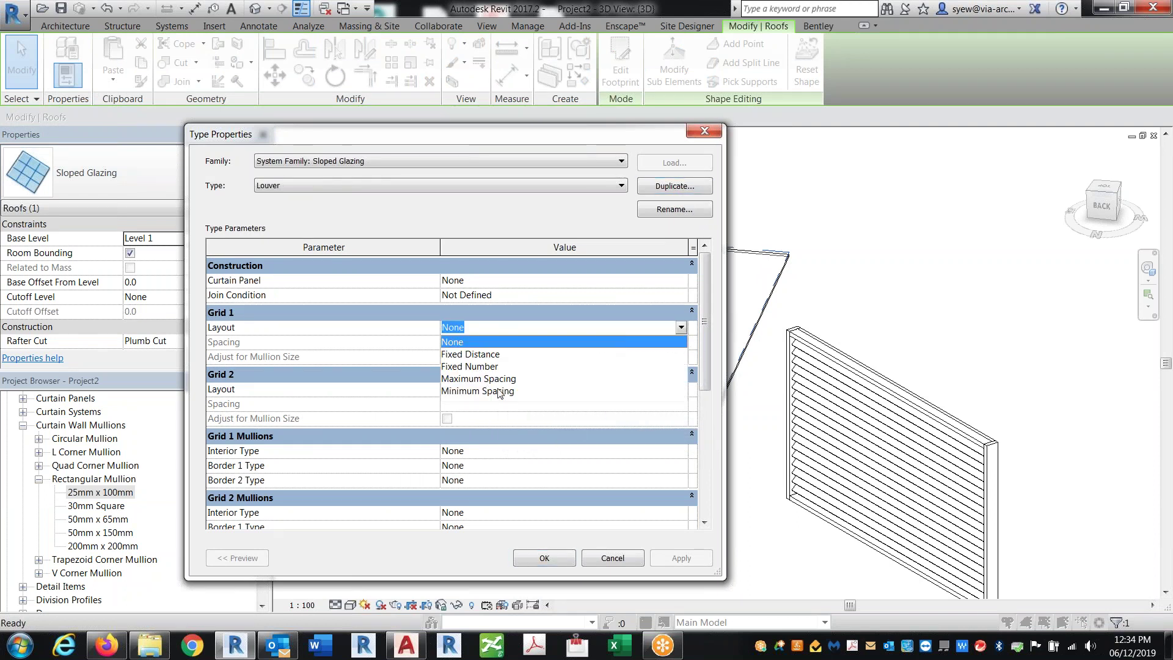
click(493, 355)
click(495, 340)
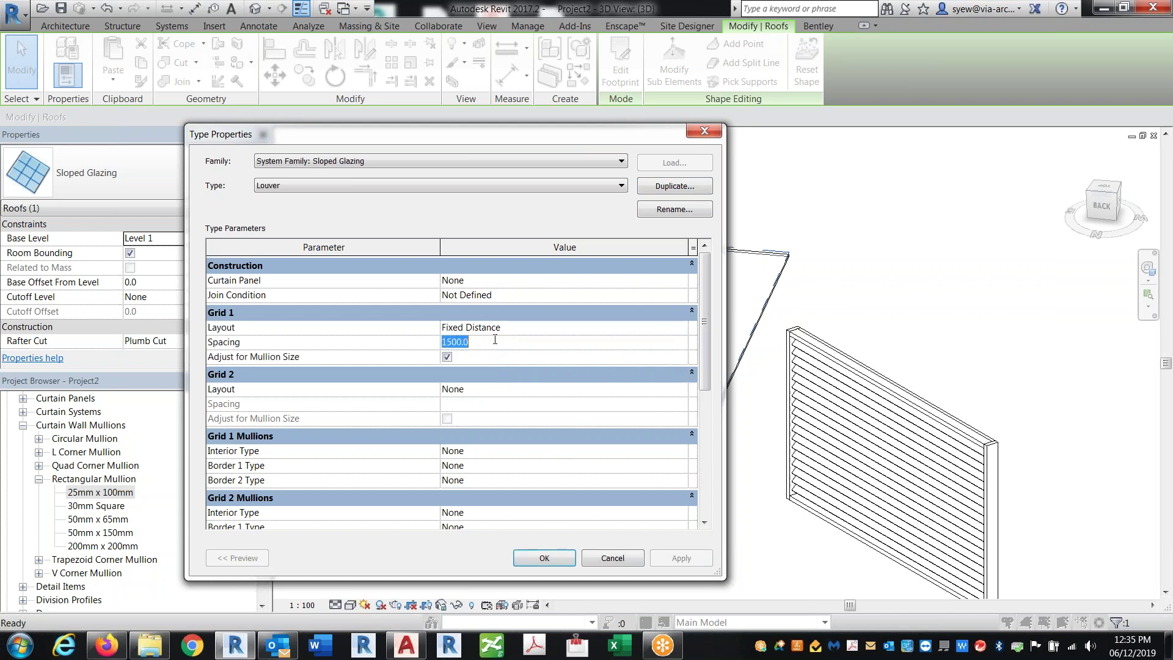
text(100mm)
key(Return)
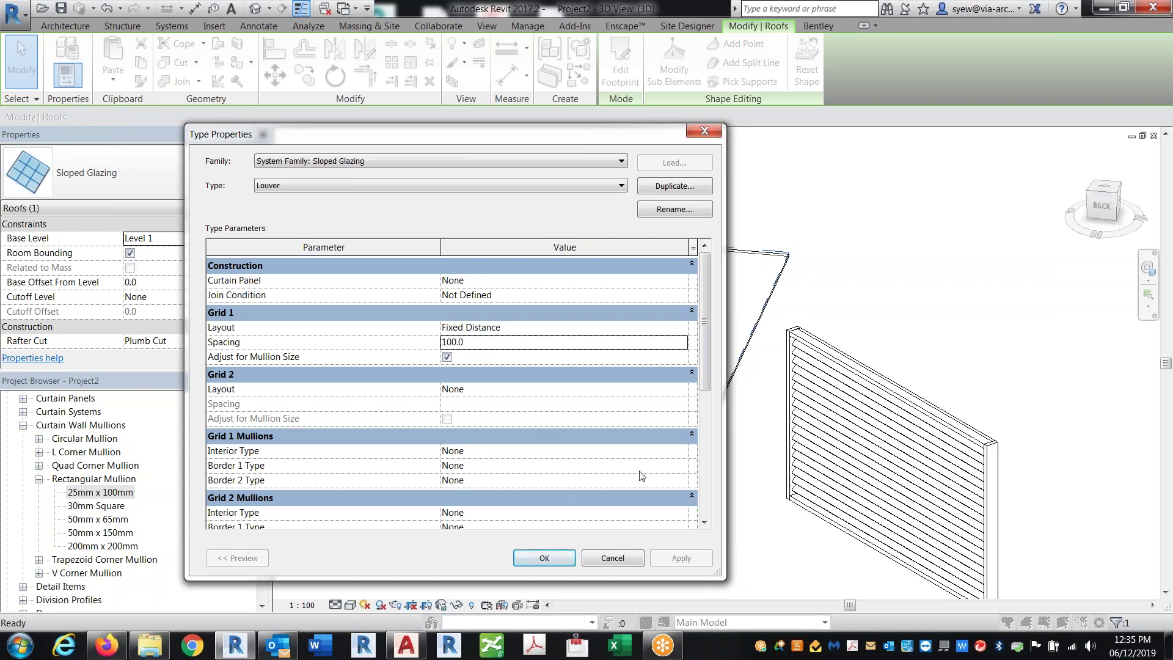
- Give Grid 1 25mm x 100mm interior mullions and 50mm x 150mm mullions on both borders
click(687, 453)
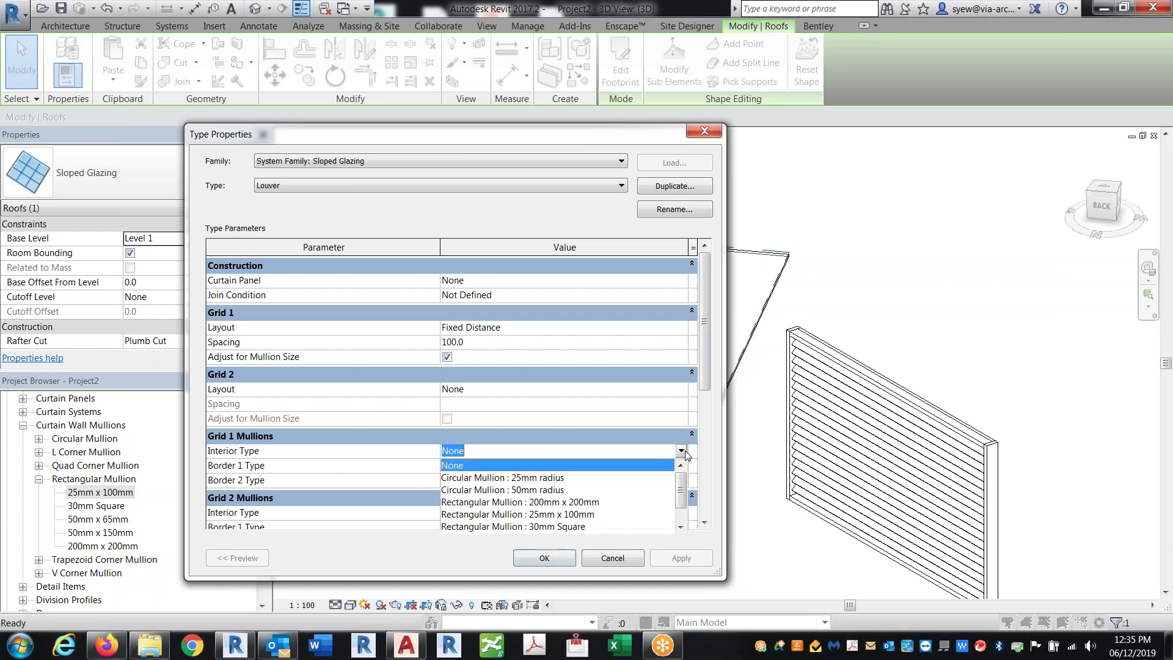
scroll(691, 497, down, 1)
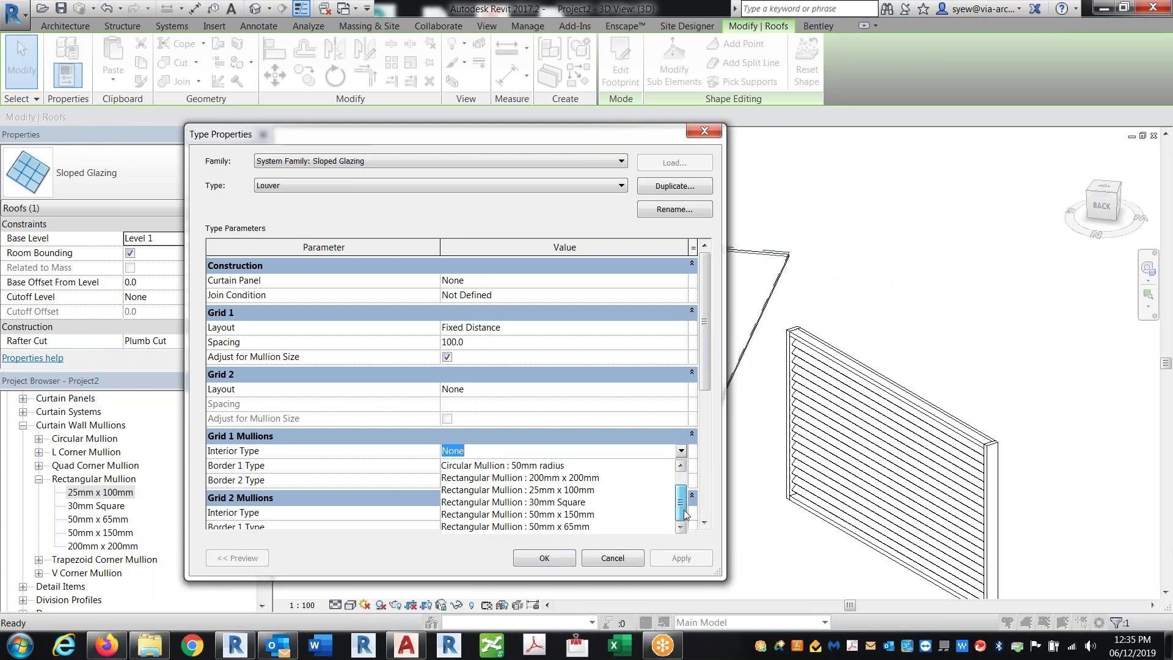
scroll(592, 508, up, 1)
scroll(594, 506, down, 1)
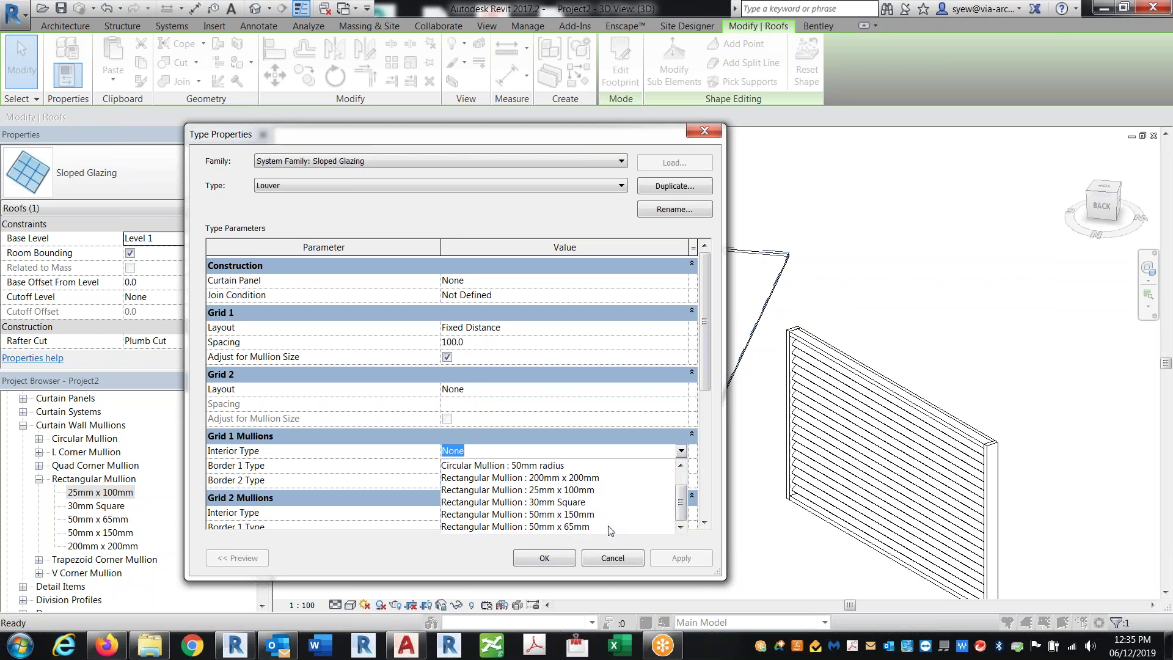
click(575, 490)
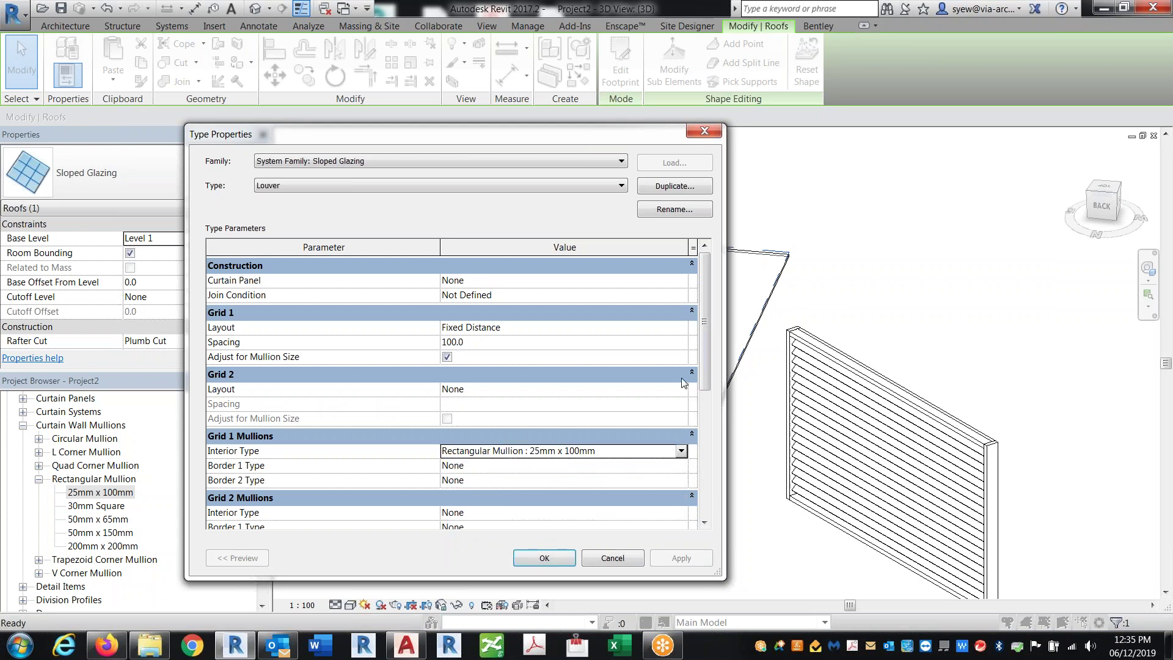
click(677, 471)
click(549, 464)
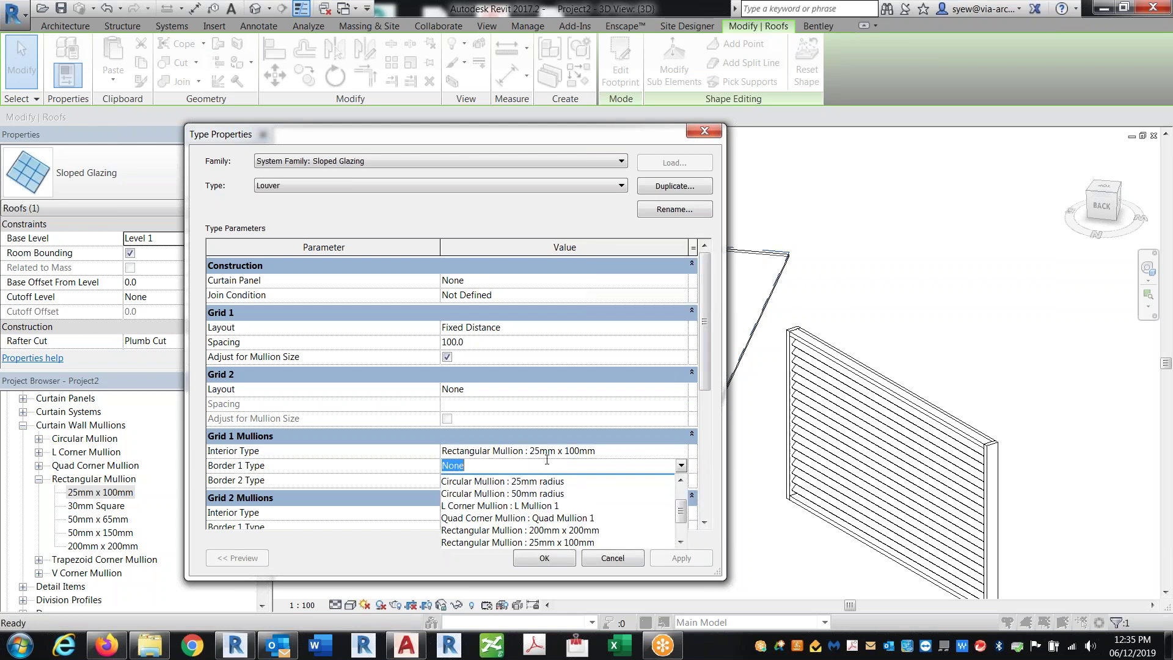
click(575, 505)
click(611, 480)
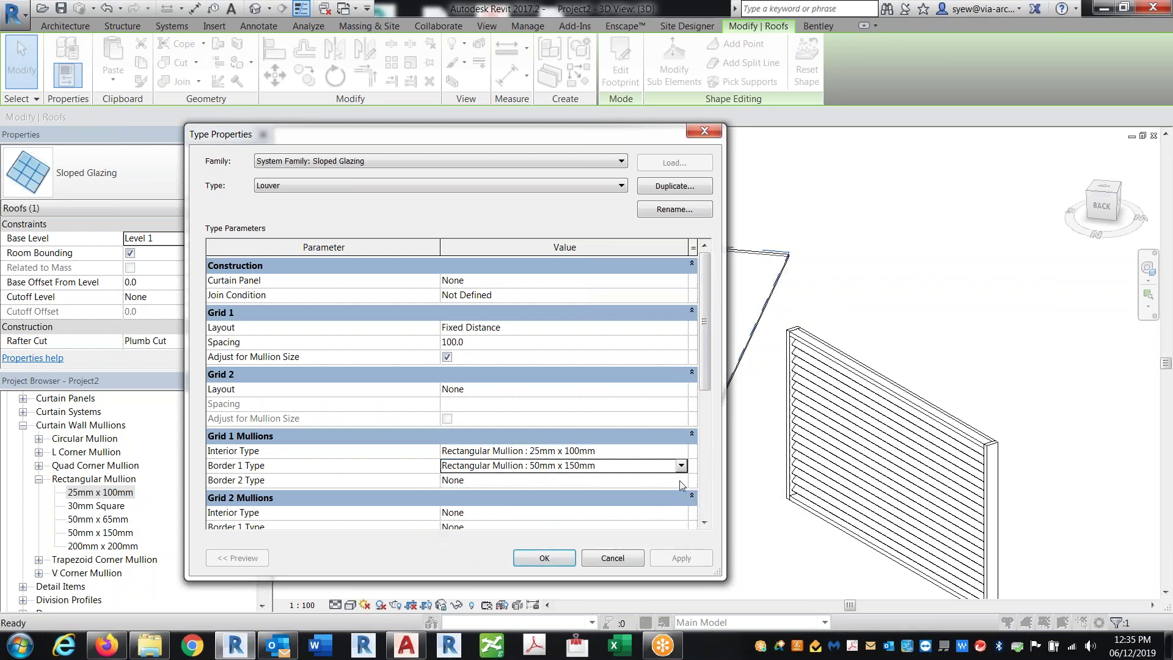
click(586, 480)
click(571, 523)
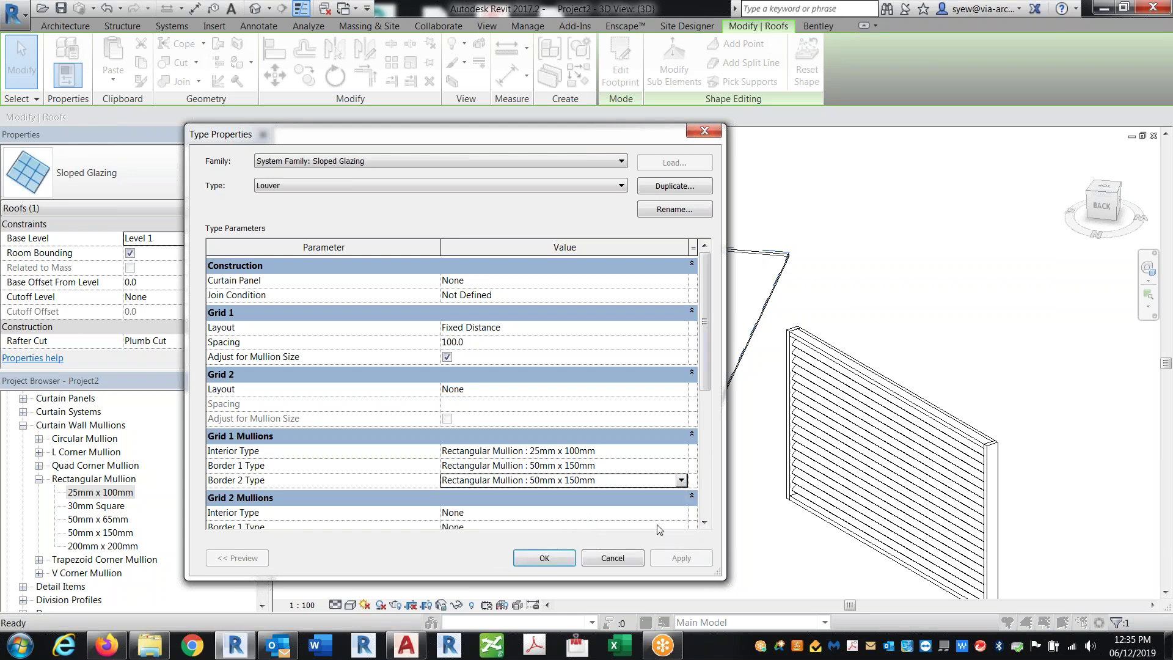
- Set Grid 2 interior, Border 1 and Border 2 mullions all to 50mm x 150mm
scroll(711, 401, down, 2)
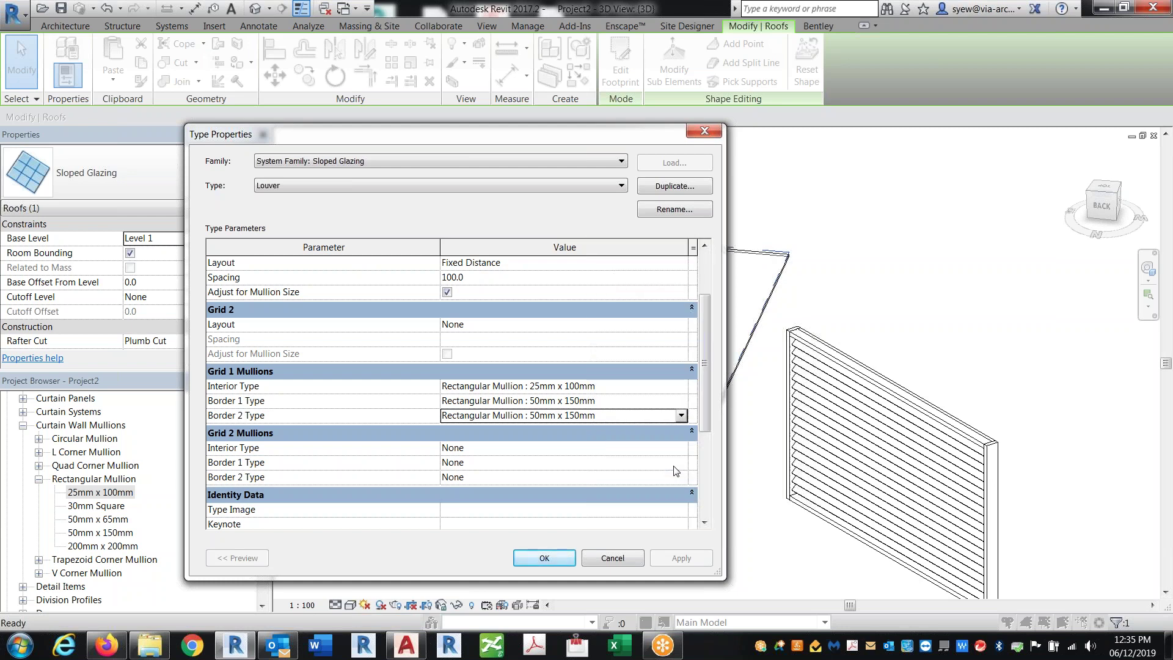
click(687, 449)
click(680, 448)
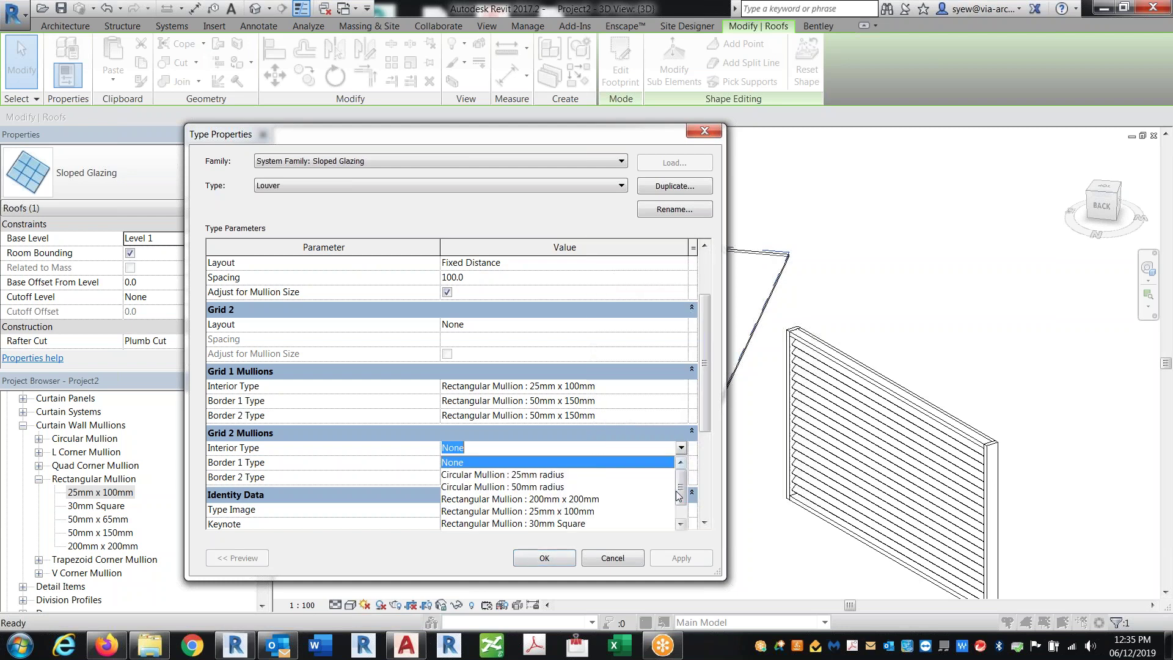
scroll(578, 513, down, 2)
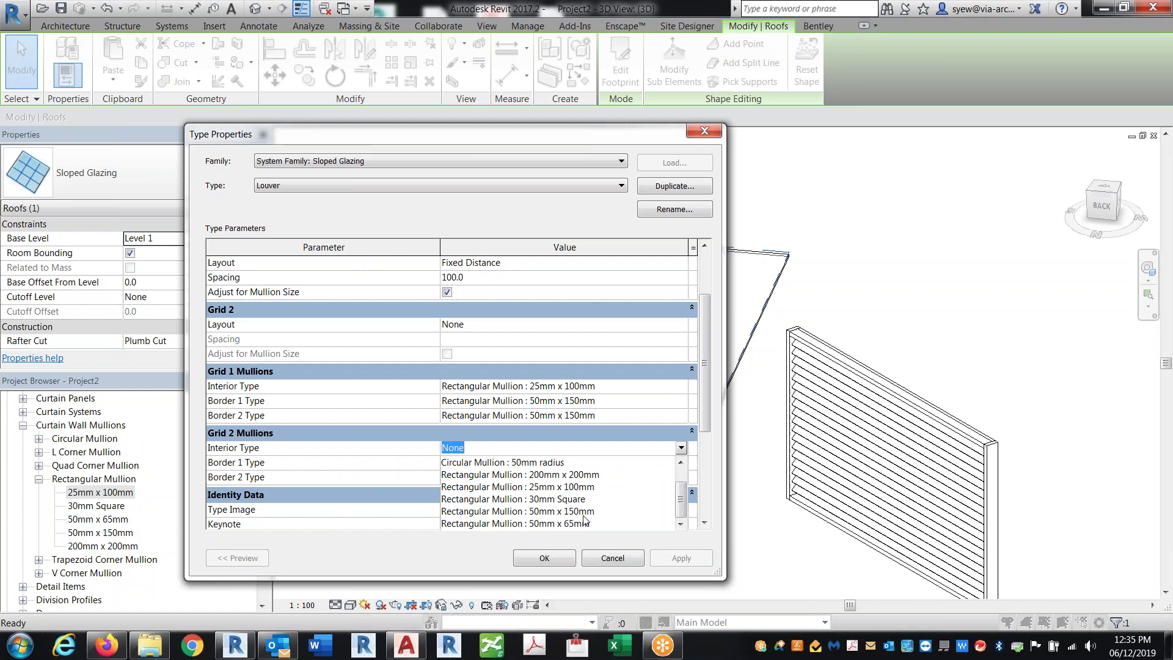
click(585, 523)
double_click(589, 462)
scroll(568, 520, down, 3)
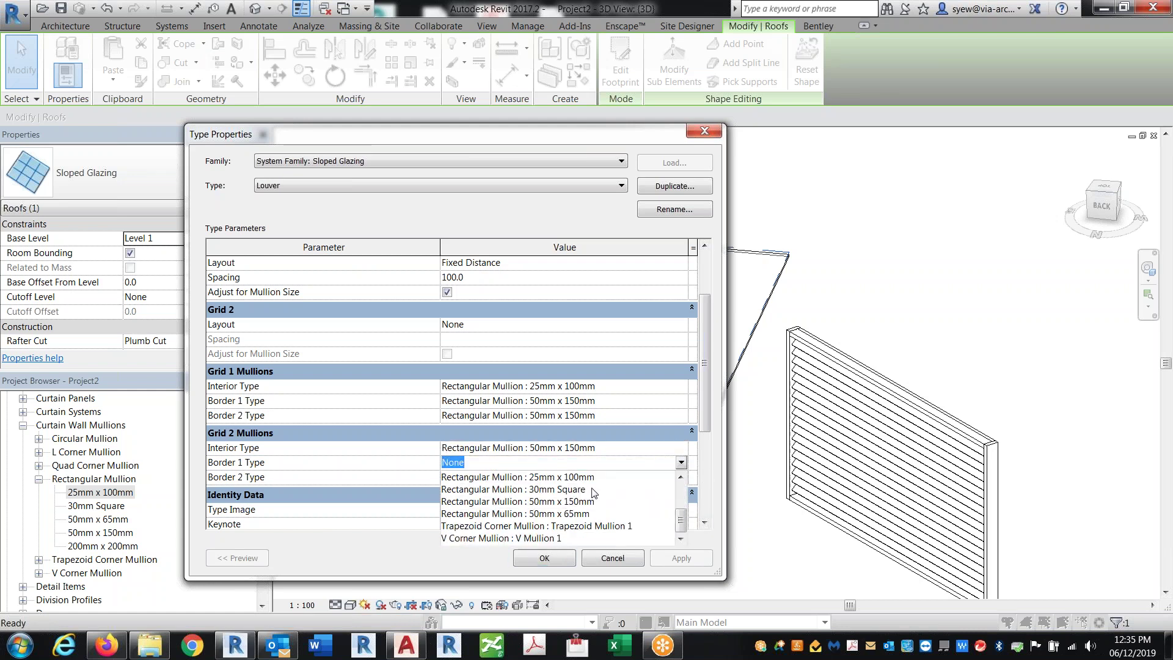
click(568, 501)
click(675, 482)
click(680, 478)
scroll(567, 532, down, 3)
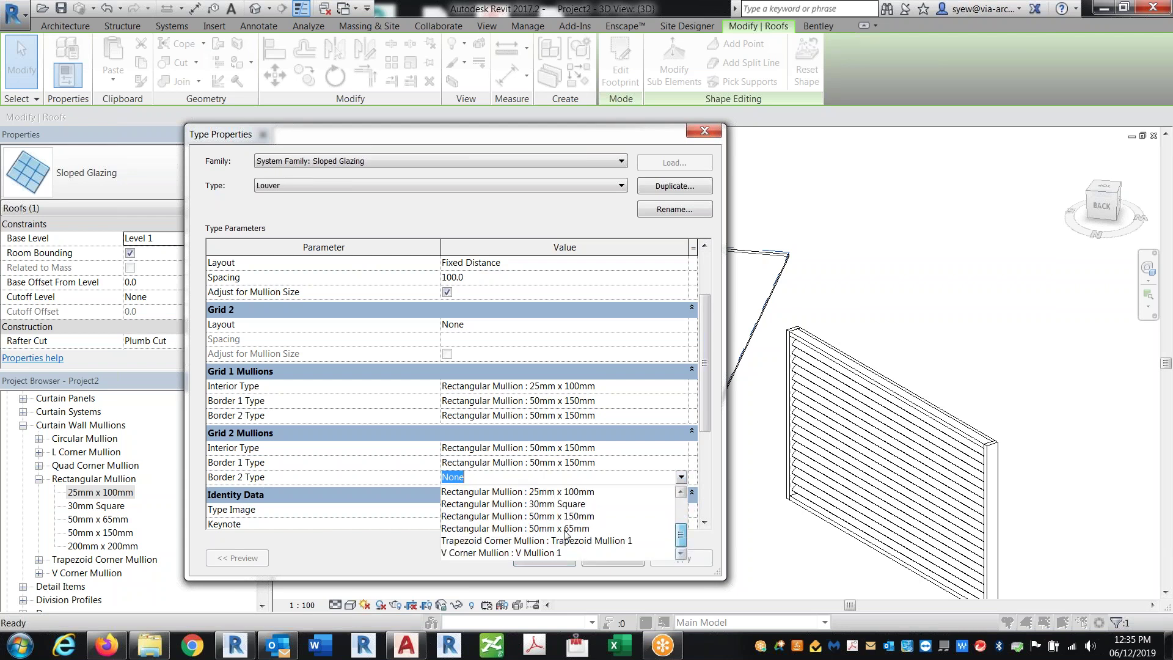
click(559, 519)
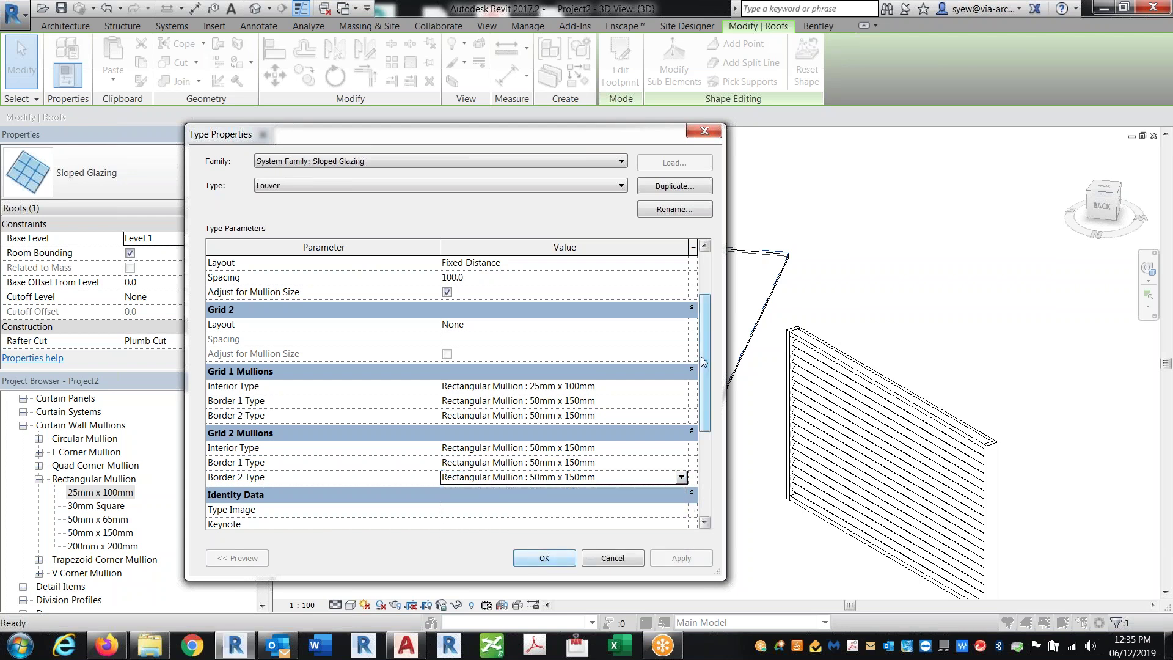
- Set the curtain panel to Empty System Panel : Empty and confirm the type
drag(705, 407, 708, 366)
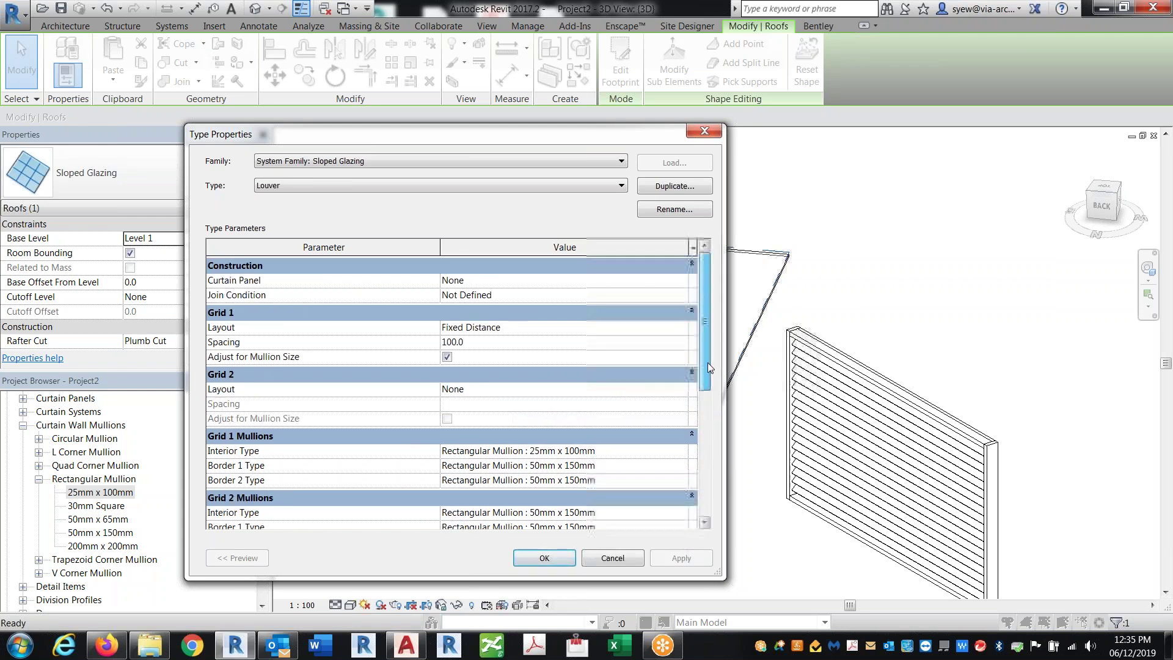
click(680, 281)
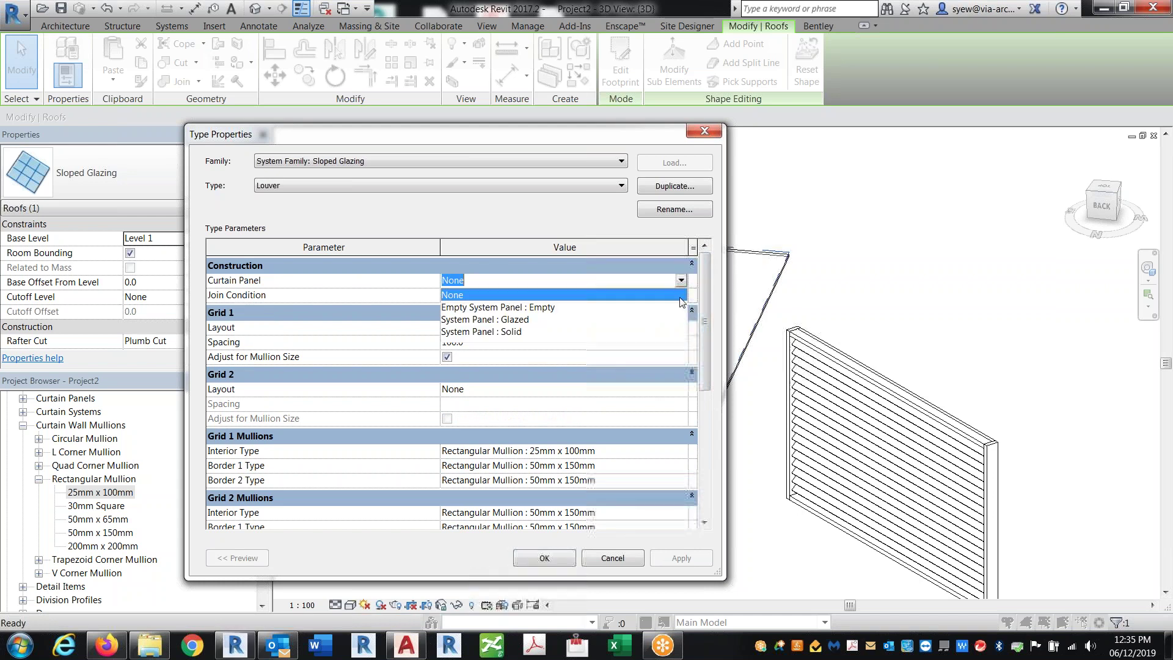
click(535, 307)
key(Return)
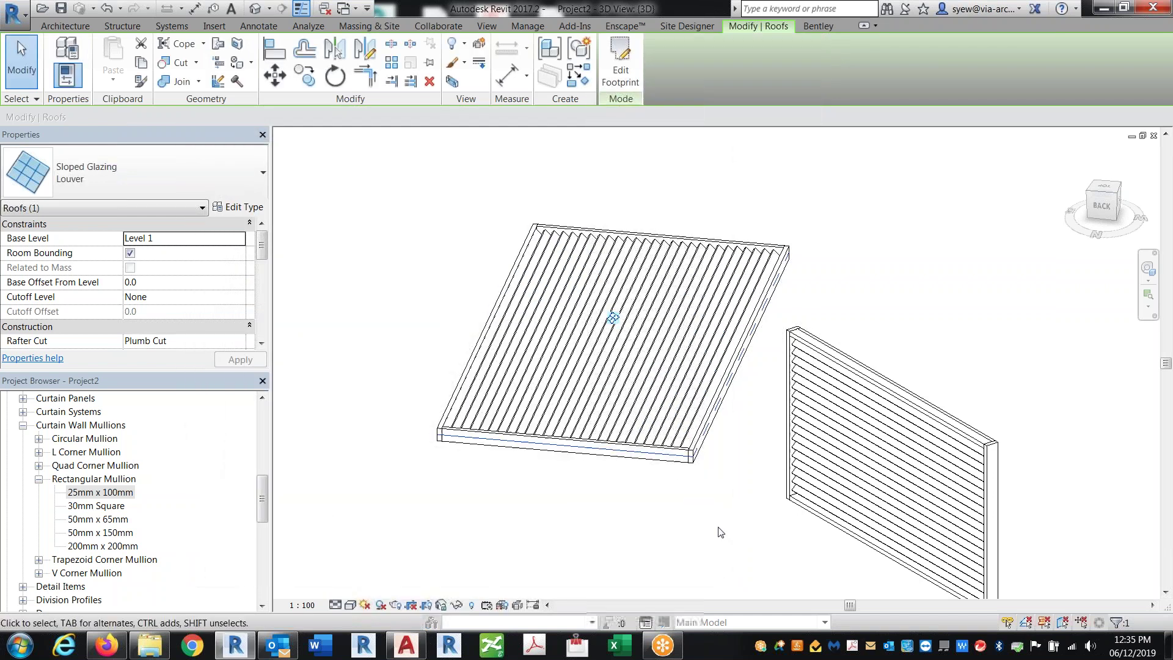
- Add a curtain grid line across the sloped glazing roof
click(721, 531)
shift+middle_drag(746, 524, 752, 428)
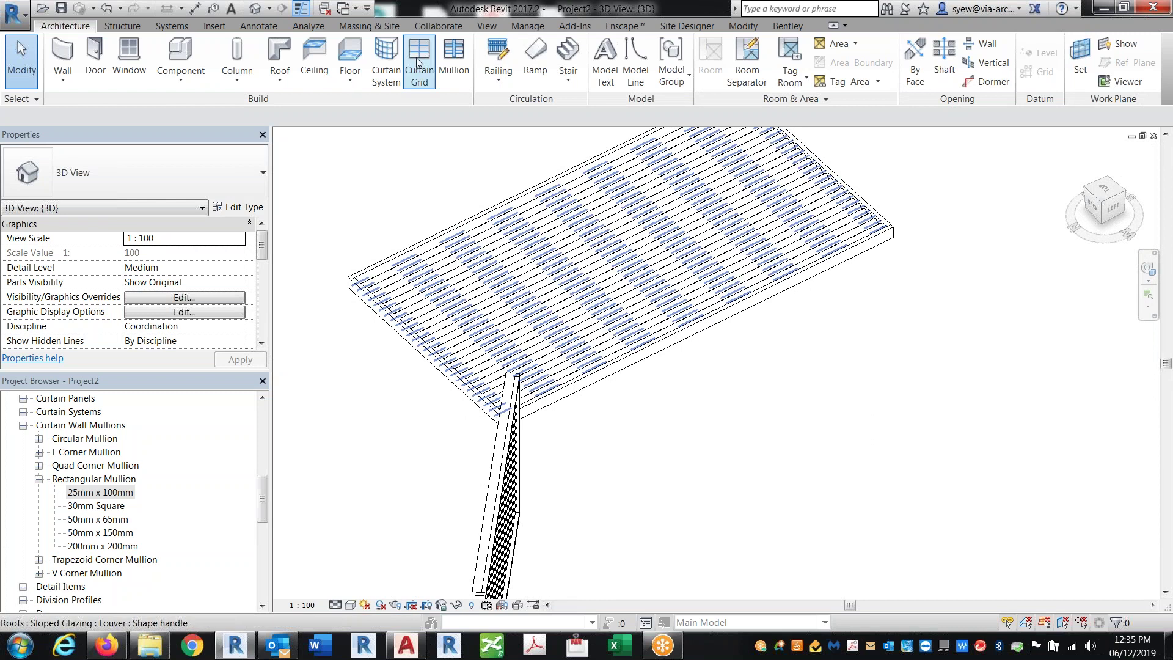
click(419, 61)
click(558, 188)
key(Escape)
- Set the roof type's Join Condition to Border and Grid 2 Continuous and apply it
shift+middle_drag(611, 440, 640, 228)
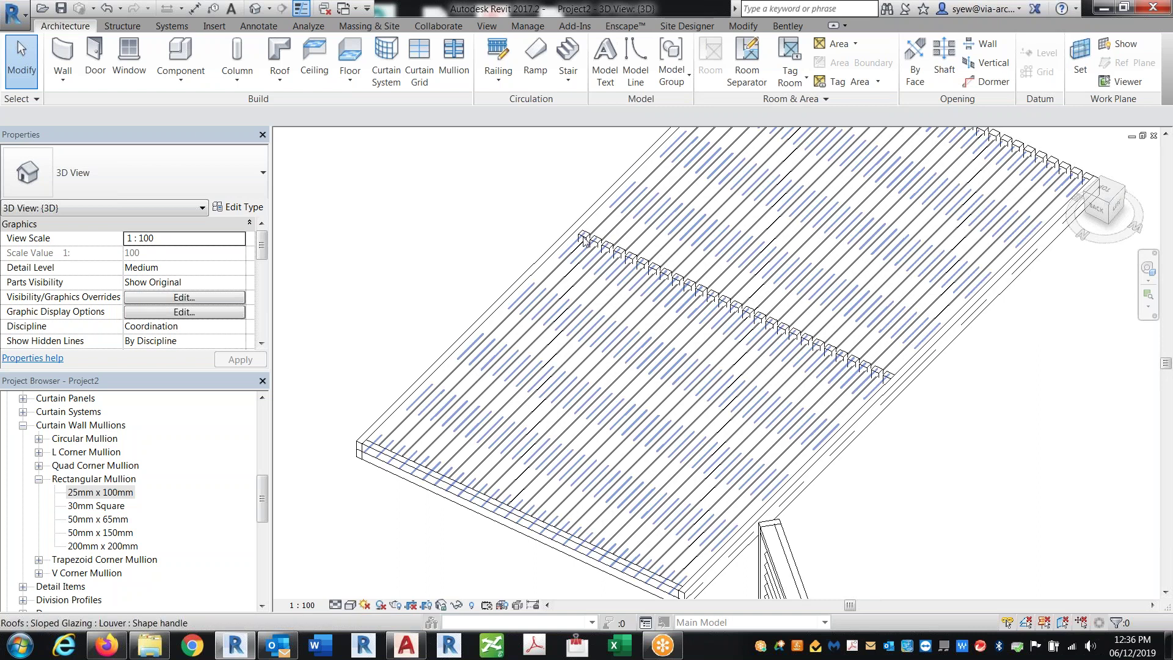
click(585, 230)
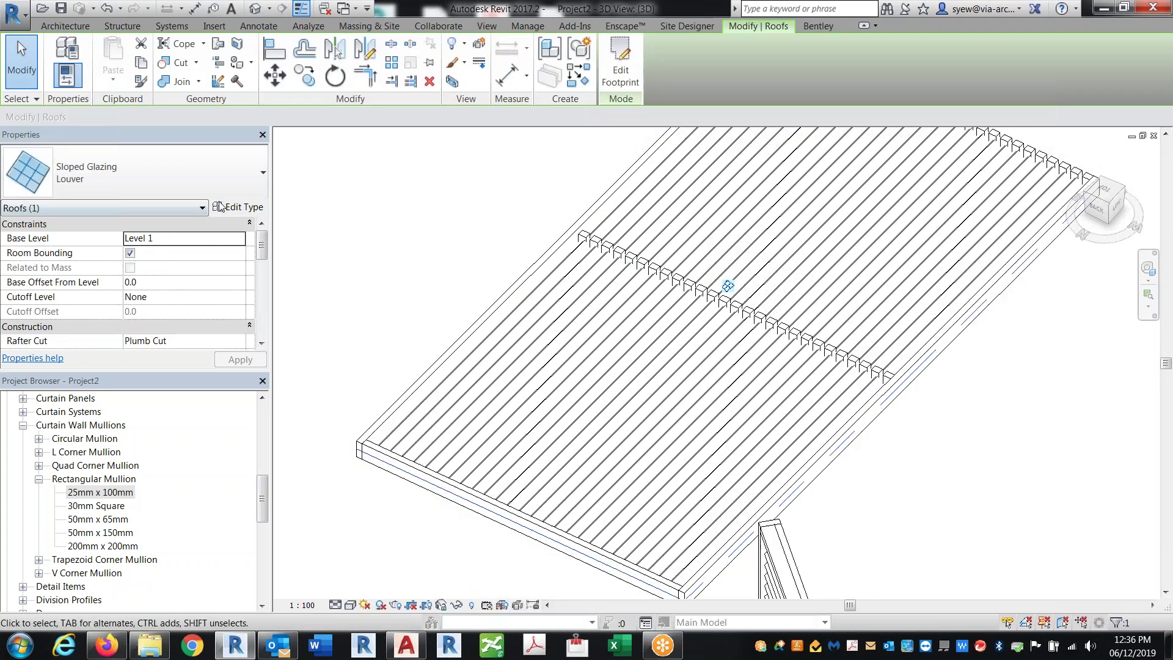
click(238, 207)
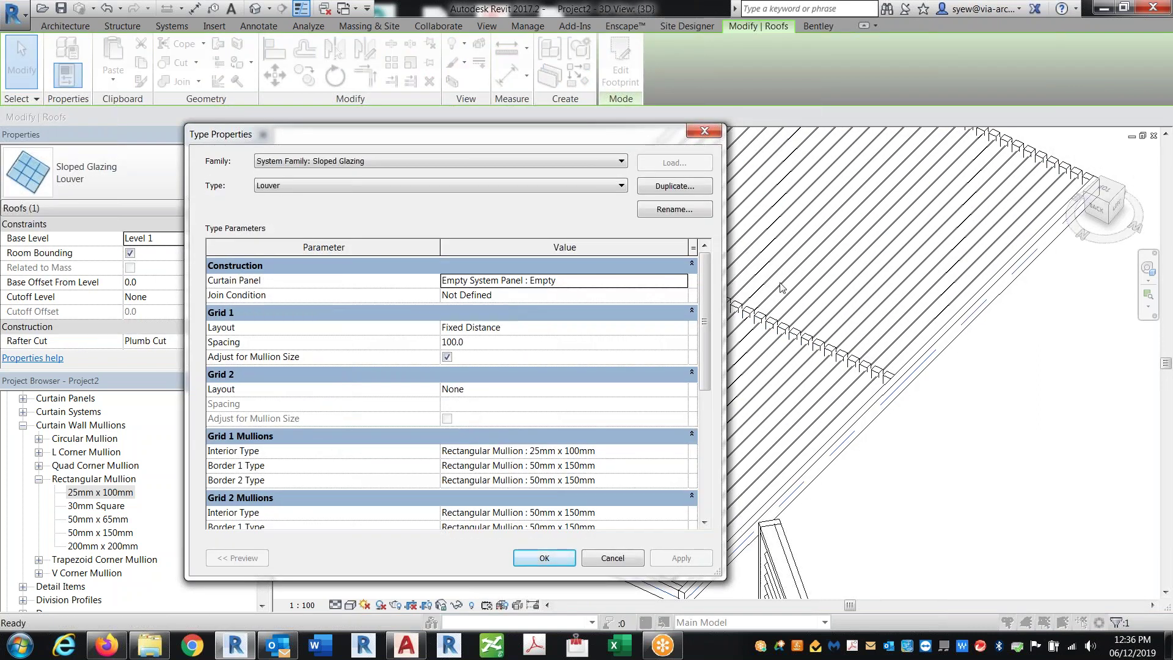
click(682, 296)
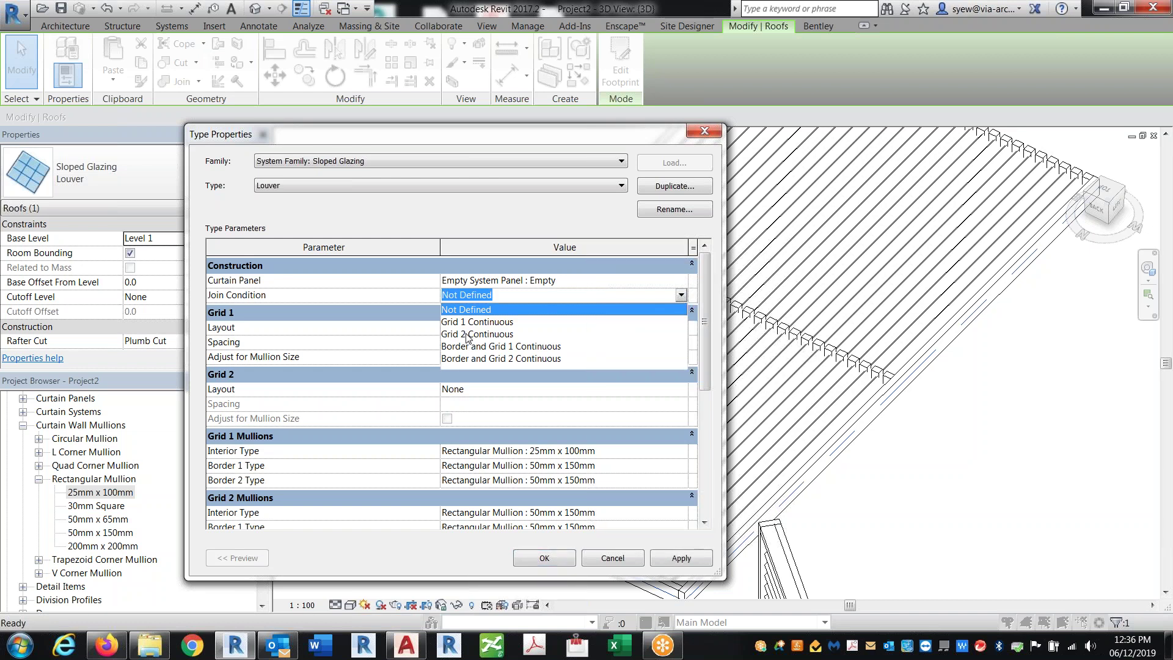
click(509, 359)
click(681, 559)
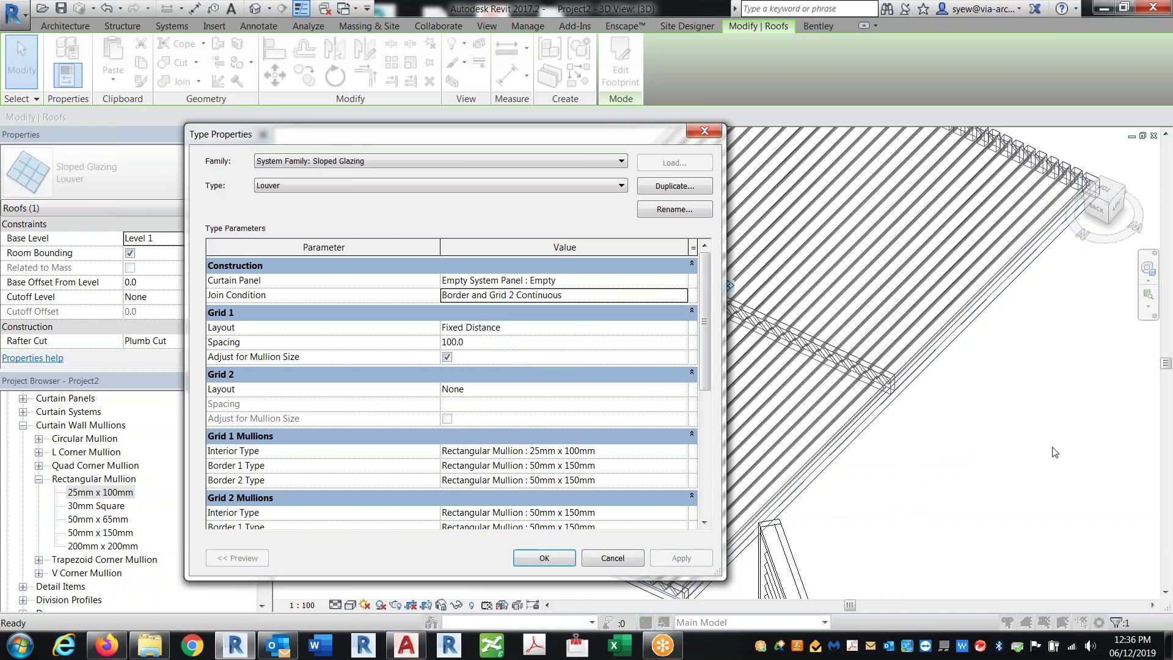
click(544, 557)
click(872, 464)
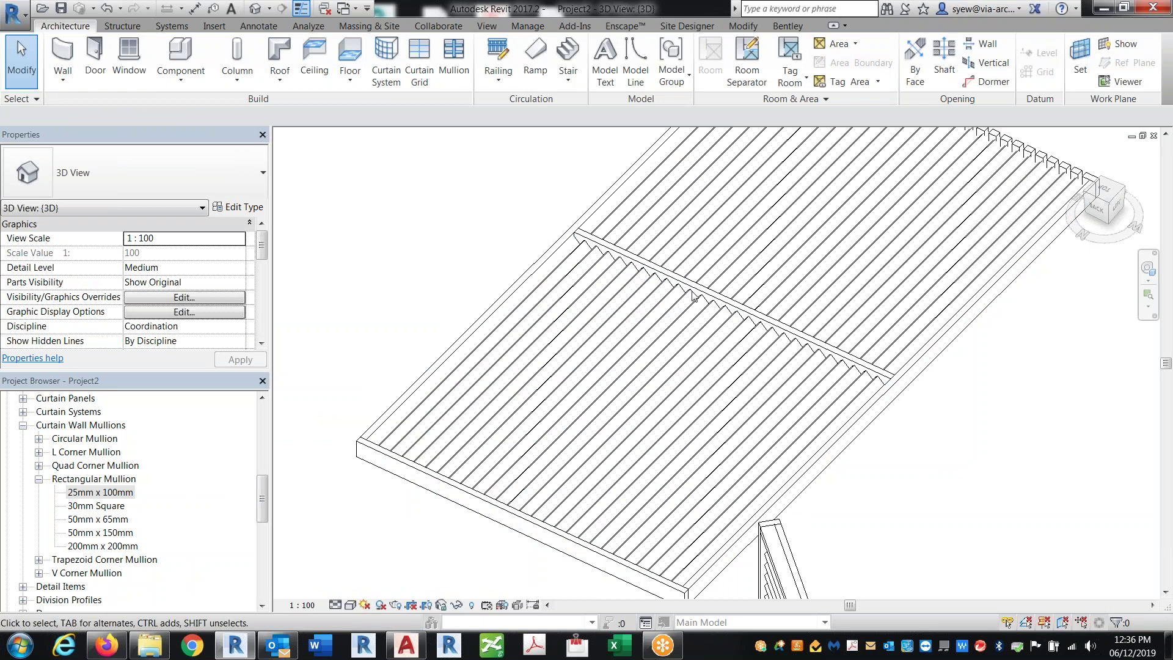
scroll(694, 297, down, 3)
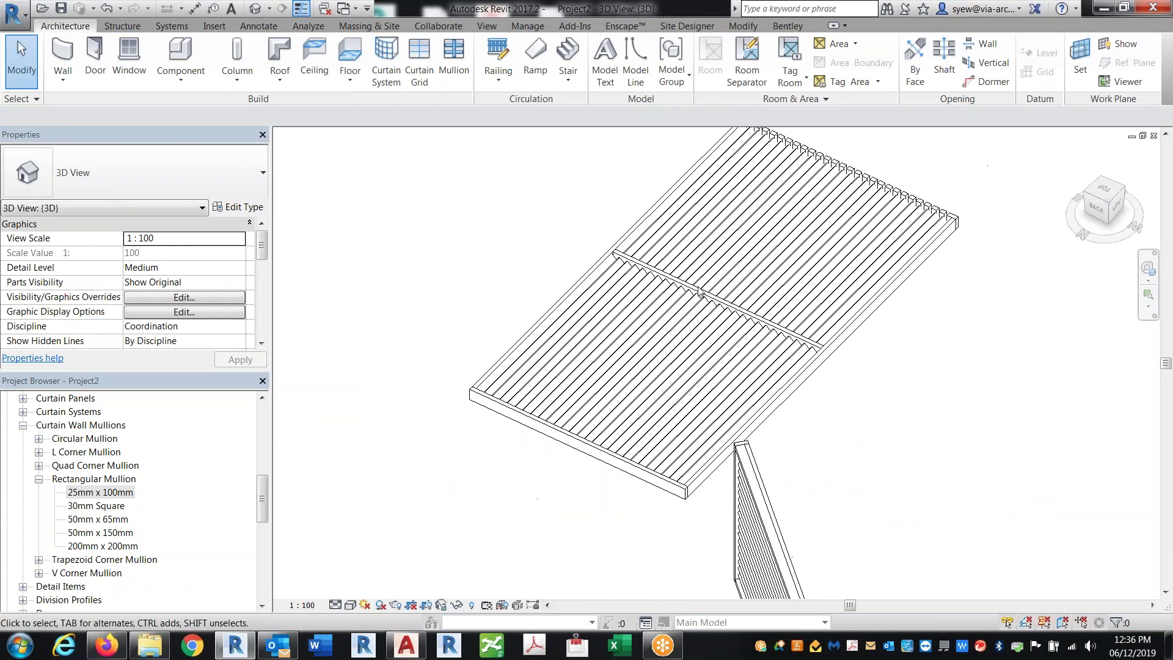
- Place two more curtain grid lines across the roof, one near its top
click(419, 61)
click(704, 189)
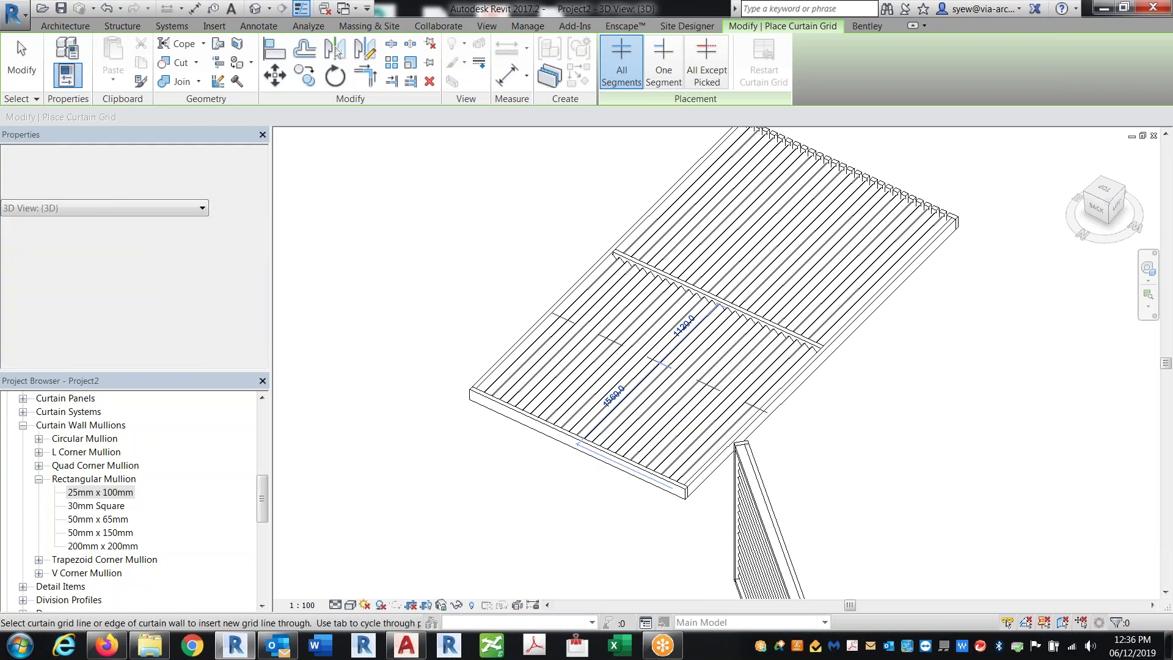
click(788, 221)
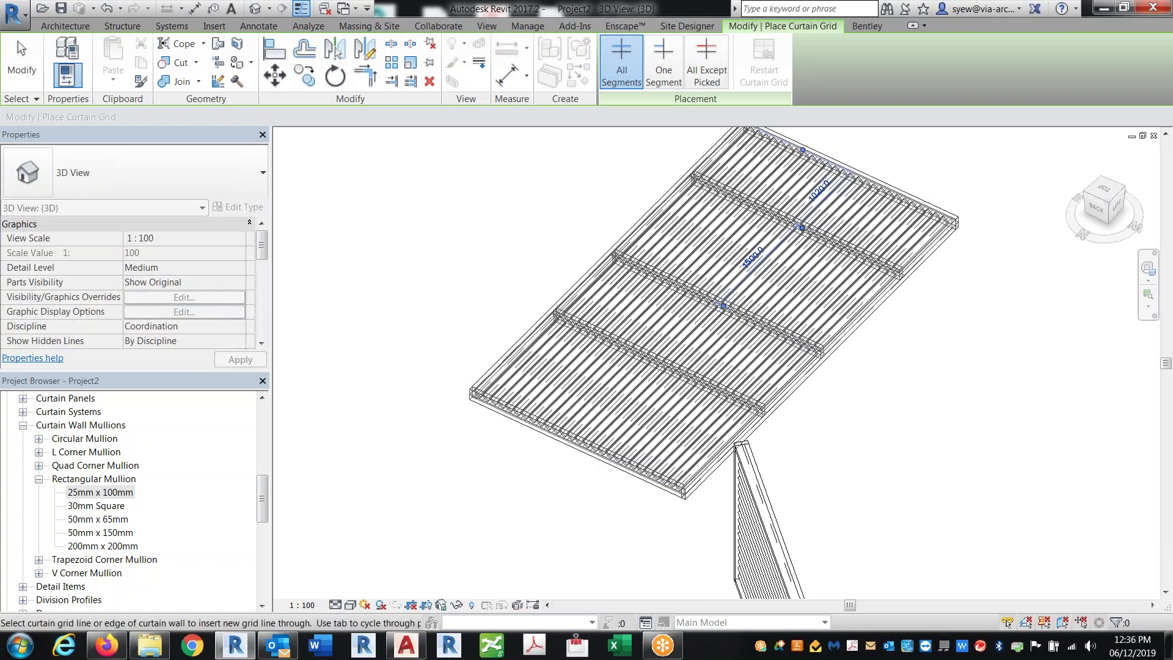
key(Escape)
key(Escape)
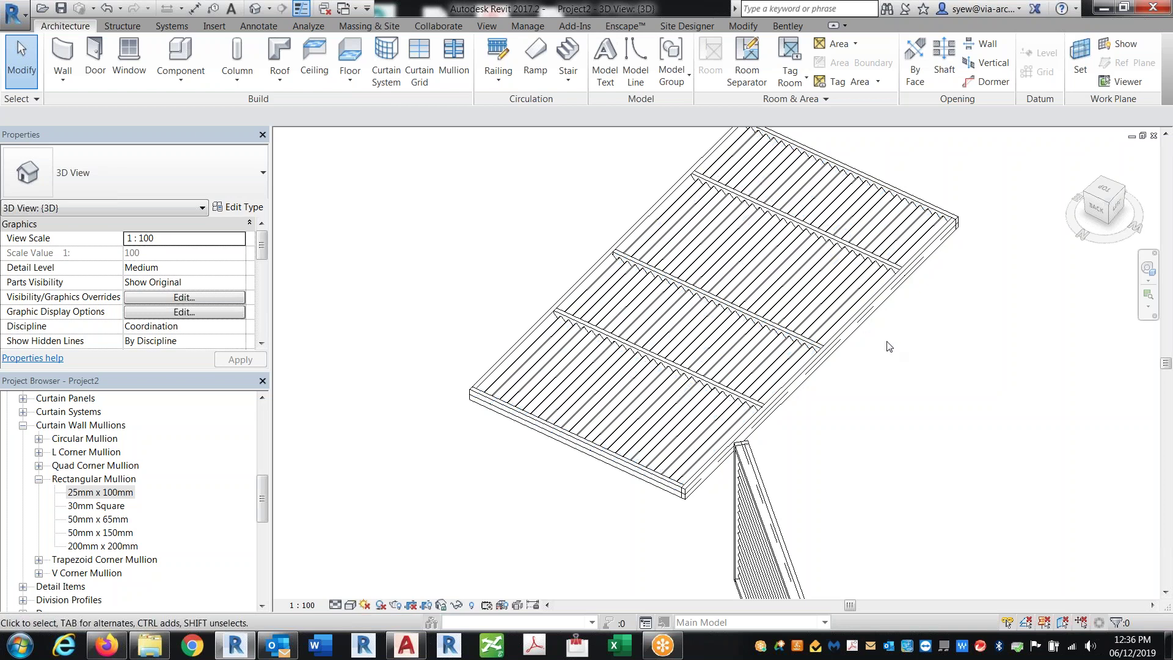
scroll(714, 226, down, 5)
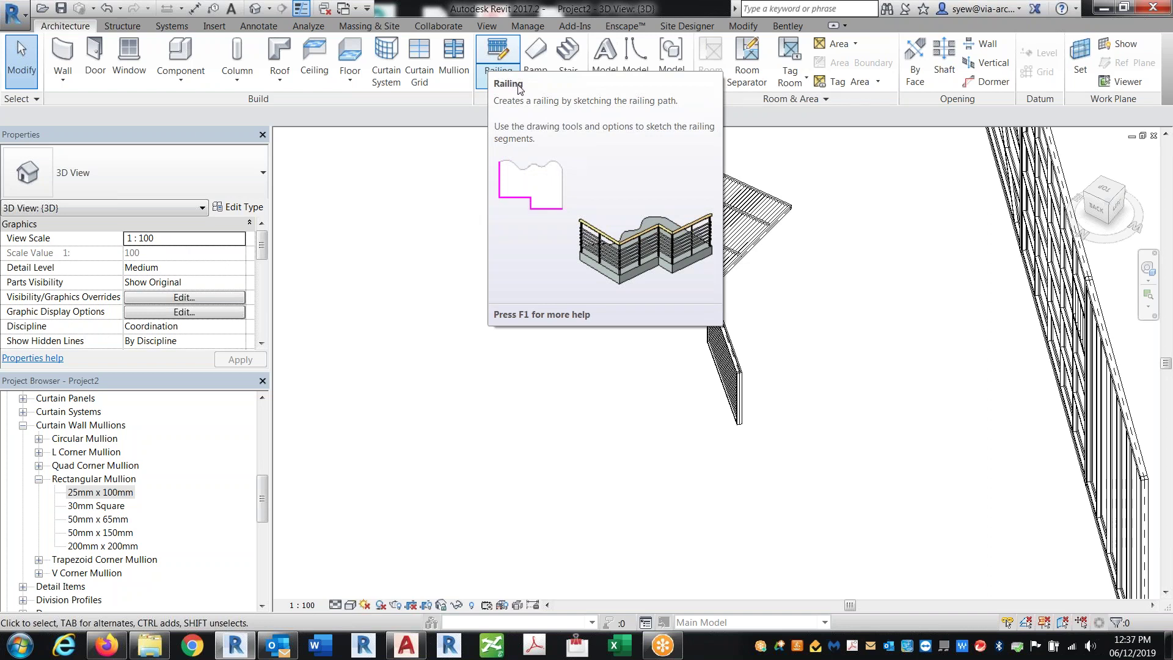
- Sketch a two-line V-shaped path and finish it as a 900mm Pipe railing
click(518, 88)
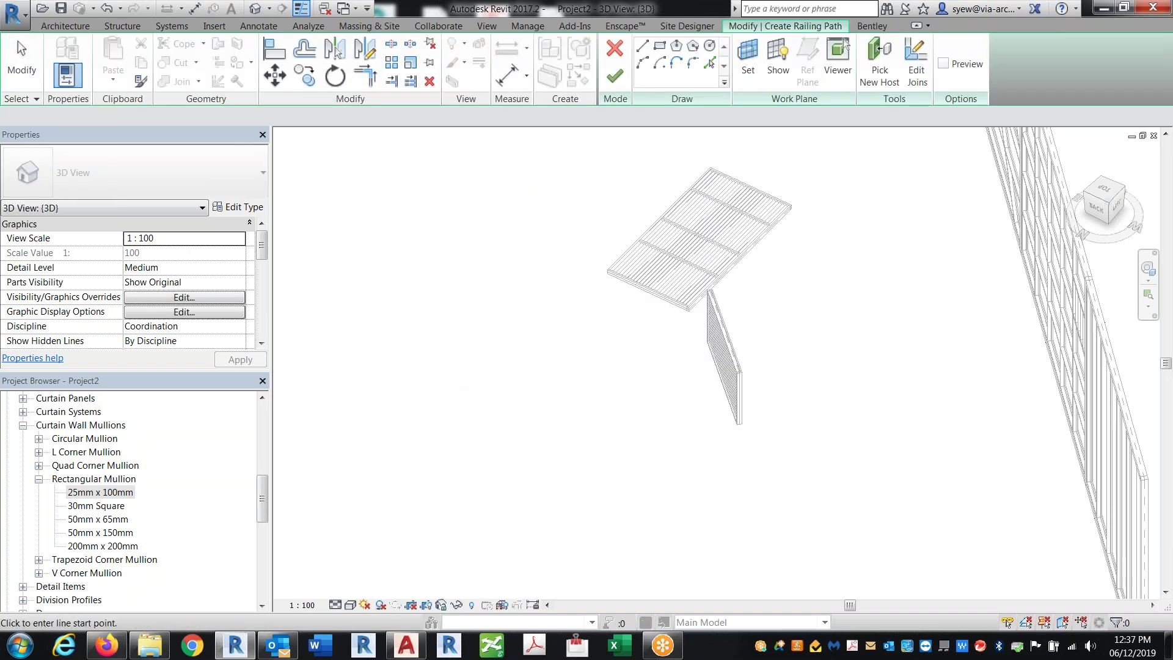
click(602, 380)
click(623, 457)
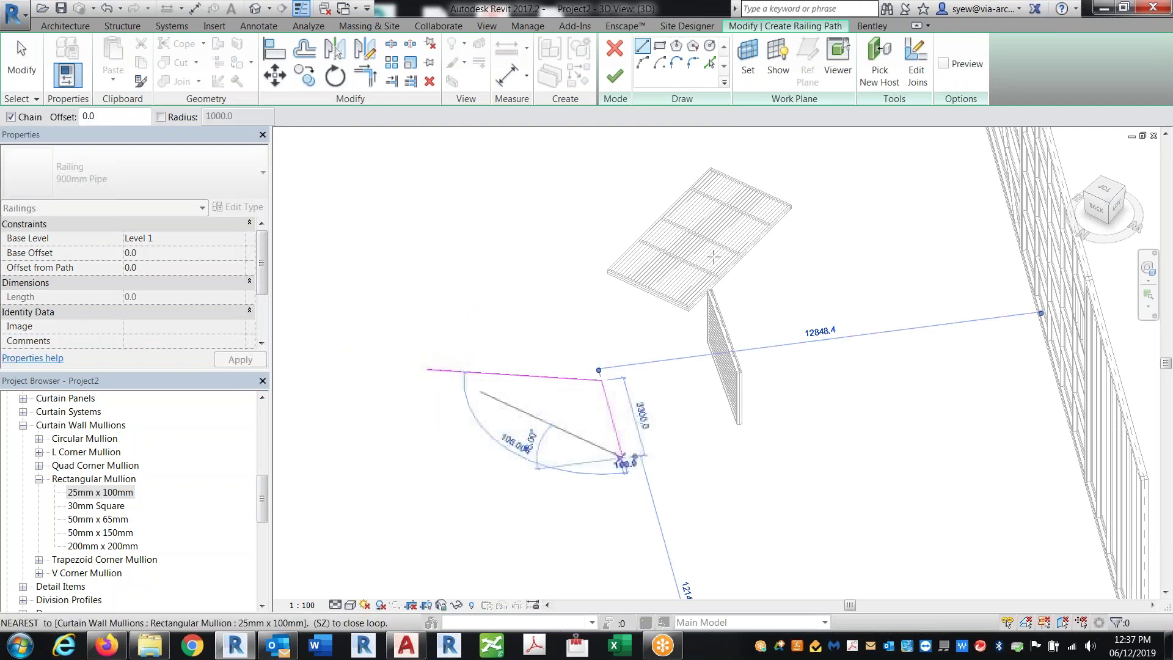
click(615, 76)
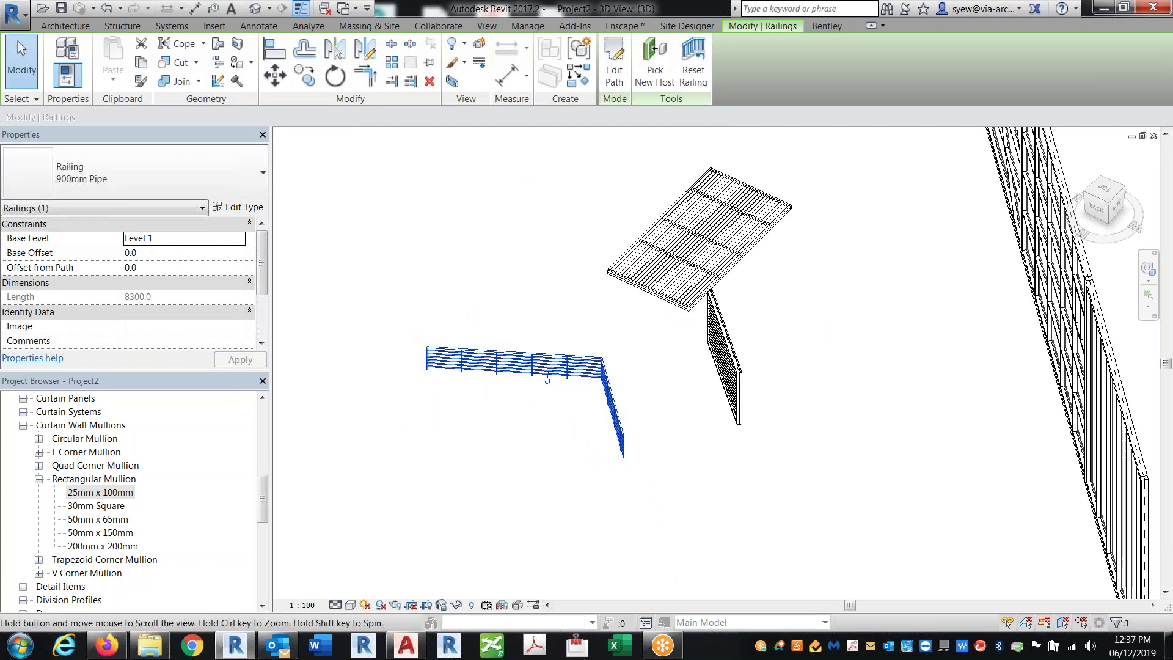
shift+middle_drag(655, 451, 985, 445)
scroll(574, 434, up, 4)
shift+middle_drag(573, 435, 489, 489)
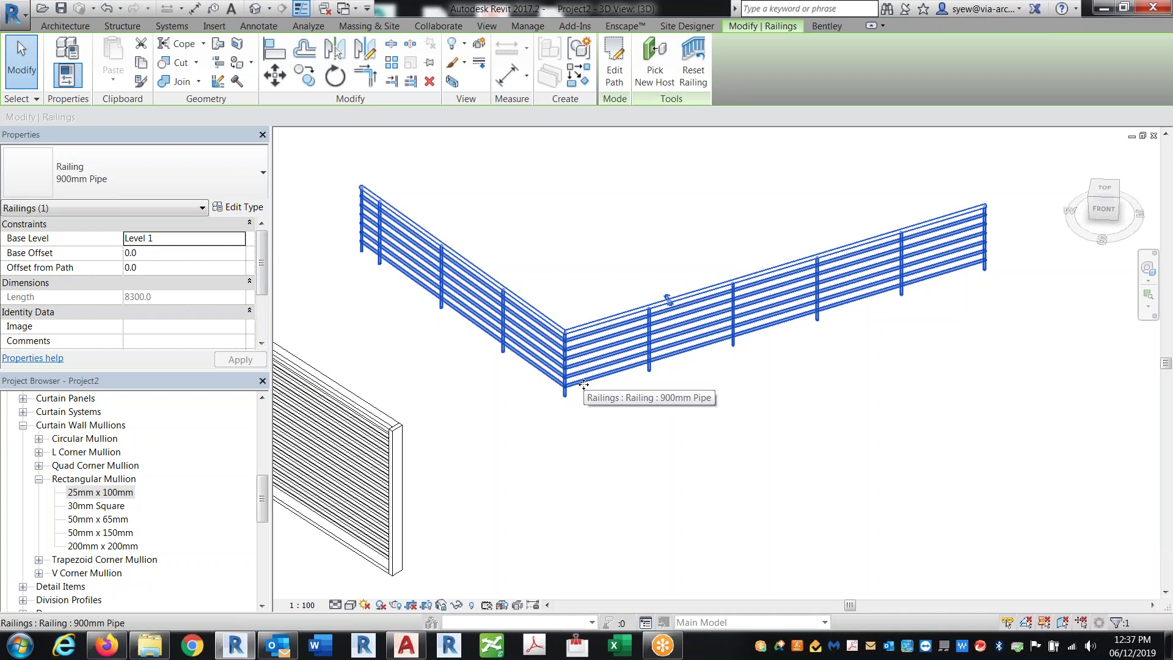
click(240, 209)
- Duplicate the 900mm Pipe type as 'My railing' and review its six-rail structure unchanged
click(691, 190)
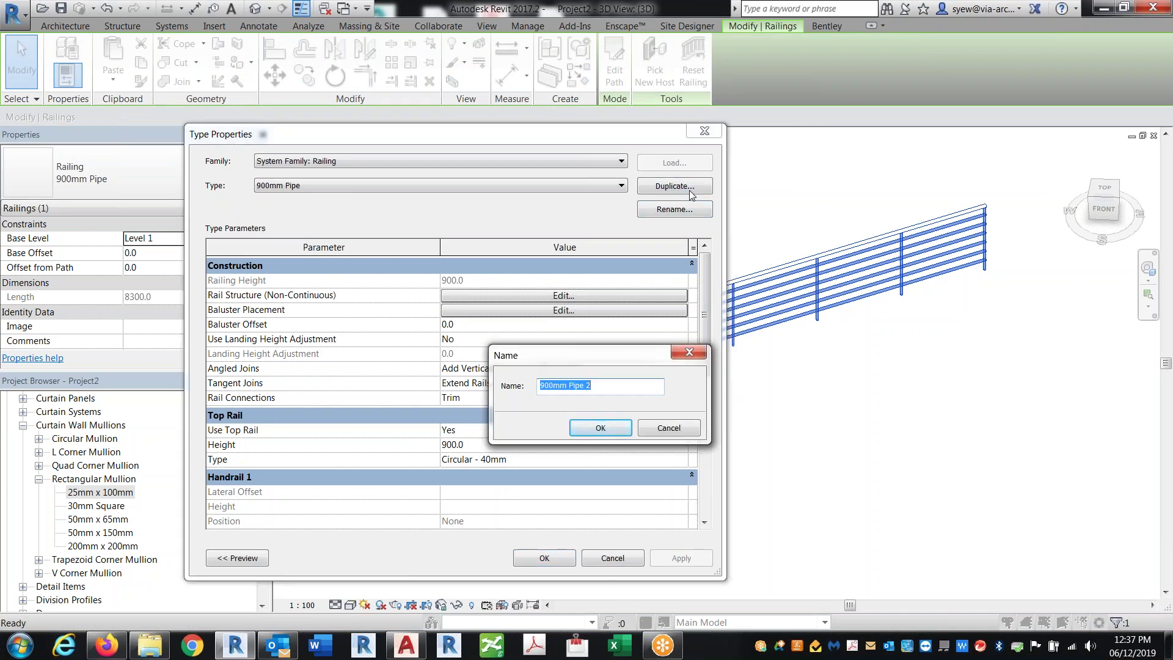
text(My railing)
key(Return)
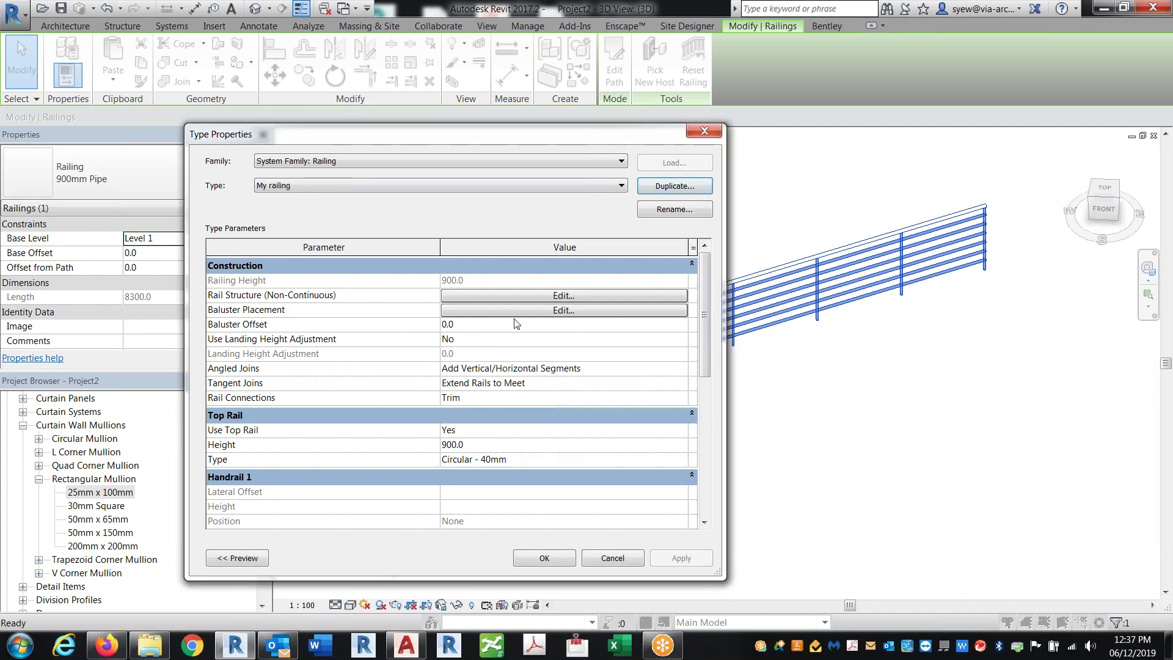
click(522, 296)
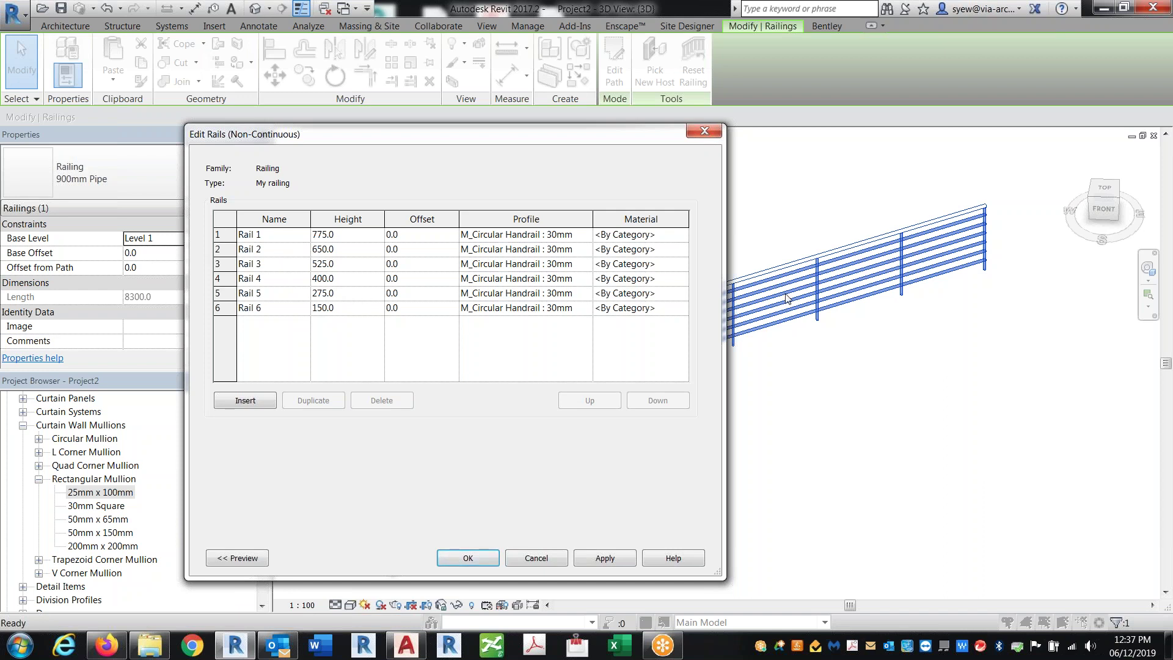
click(493, 558)
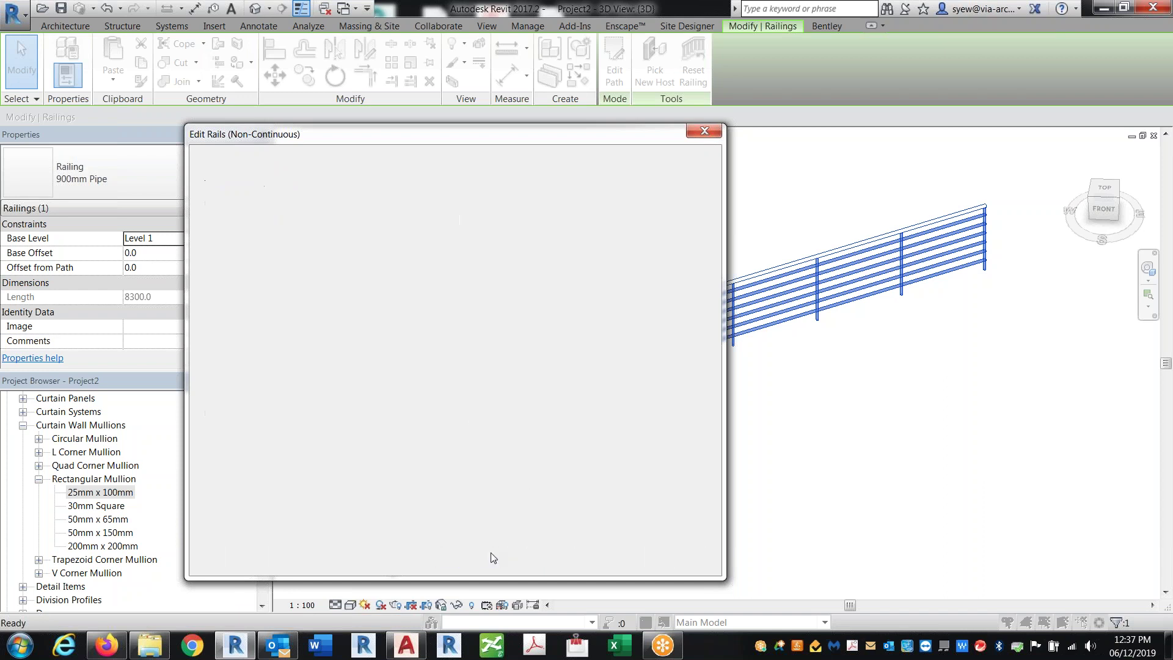
click(629, 385)
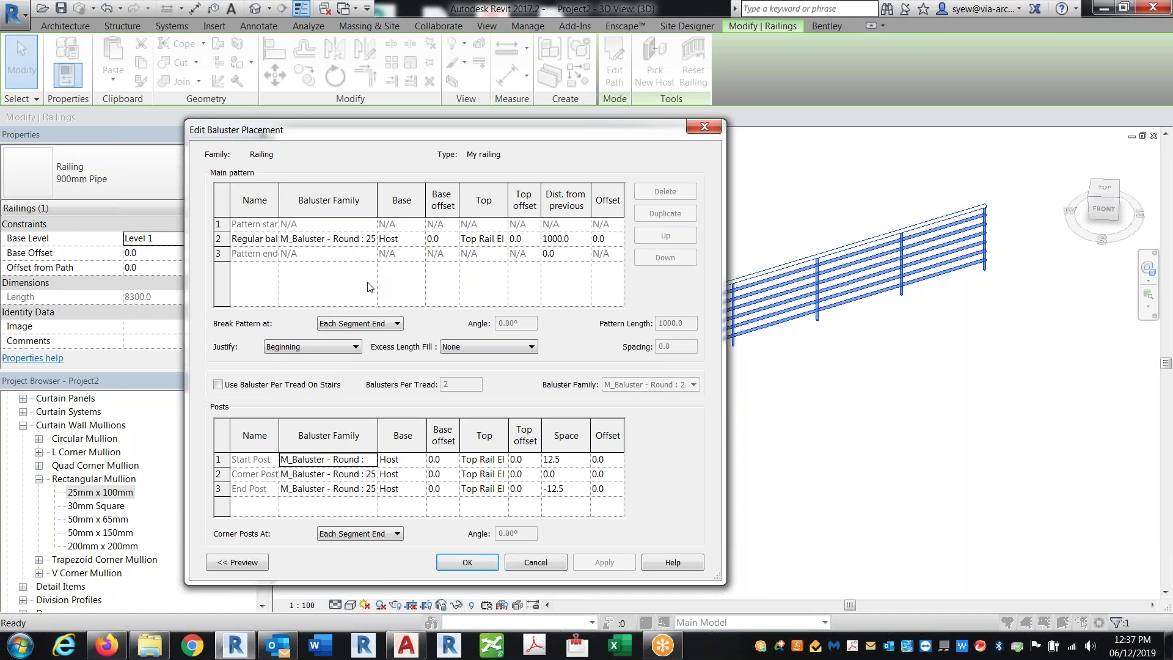
- Enlarge the baluster placement window and set the baluster spacing to 100
drag(716, 579, 881, 588)
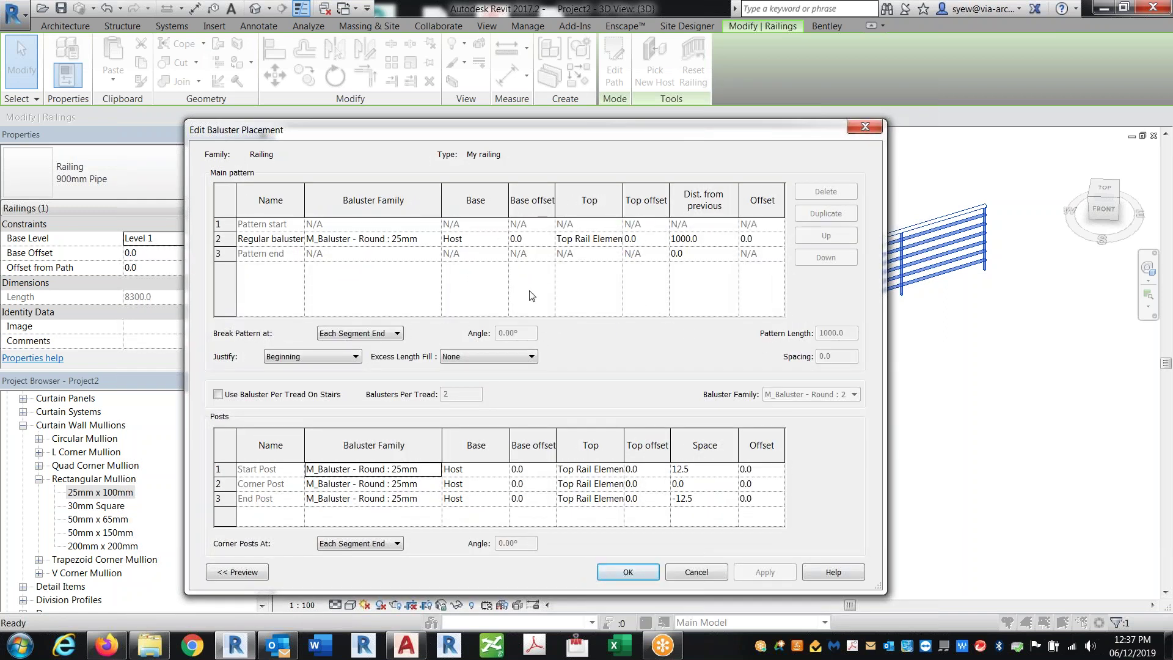
drag(757, 128, 814, 363)
drag(713, 369, 702, 206)
click(740, 310)
text(100)
key(Tab)
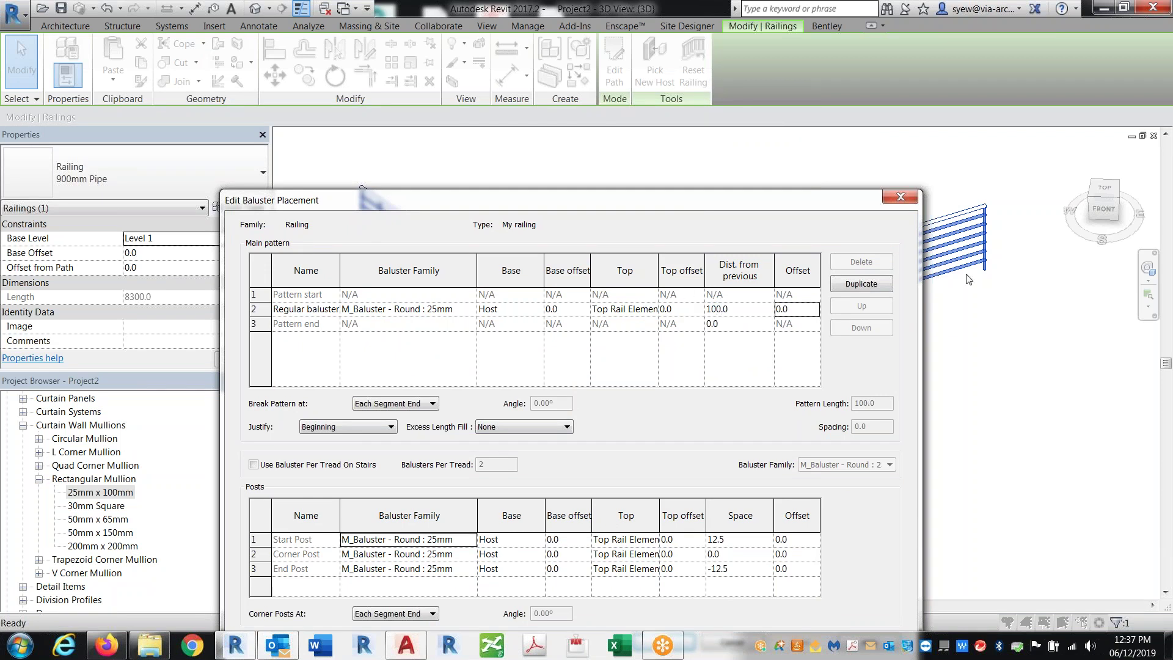
click(291, 309)
- Duplicate the baluster row and make the copy run from Rail 1 to Rail 2
click(645, 311)
click(652, 309)
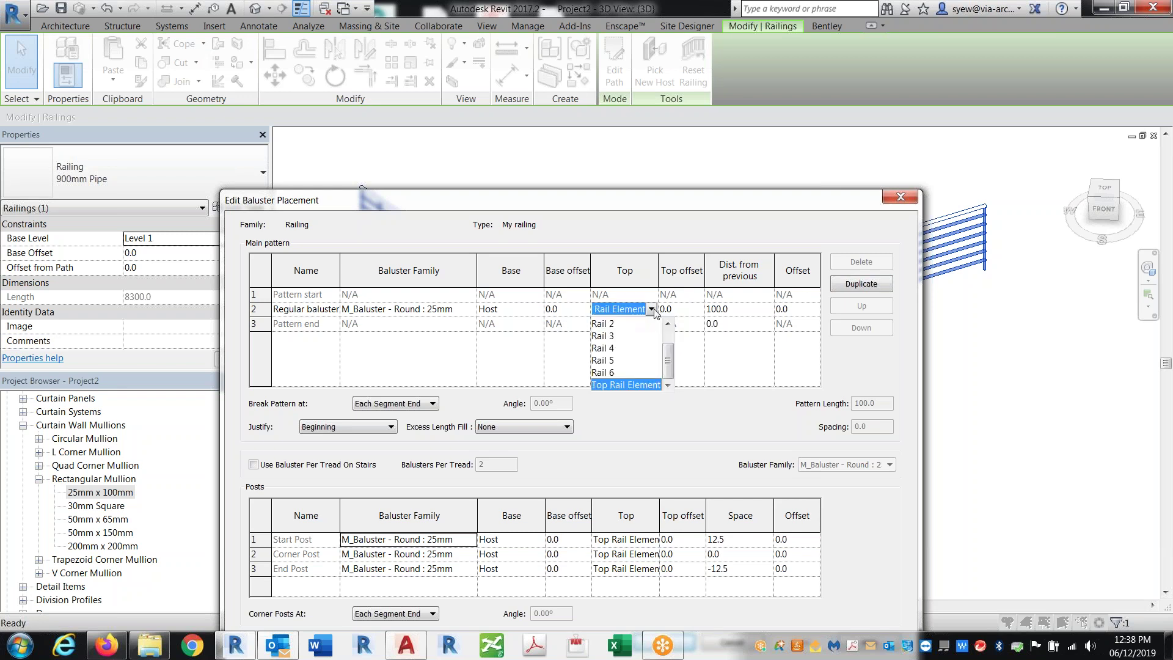
click(636, 385)
click(861, 284)
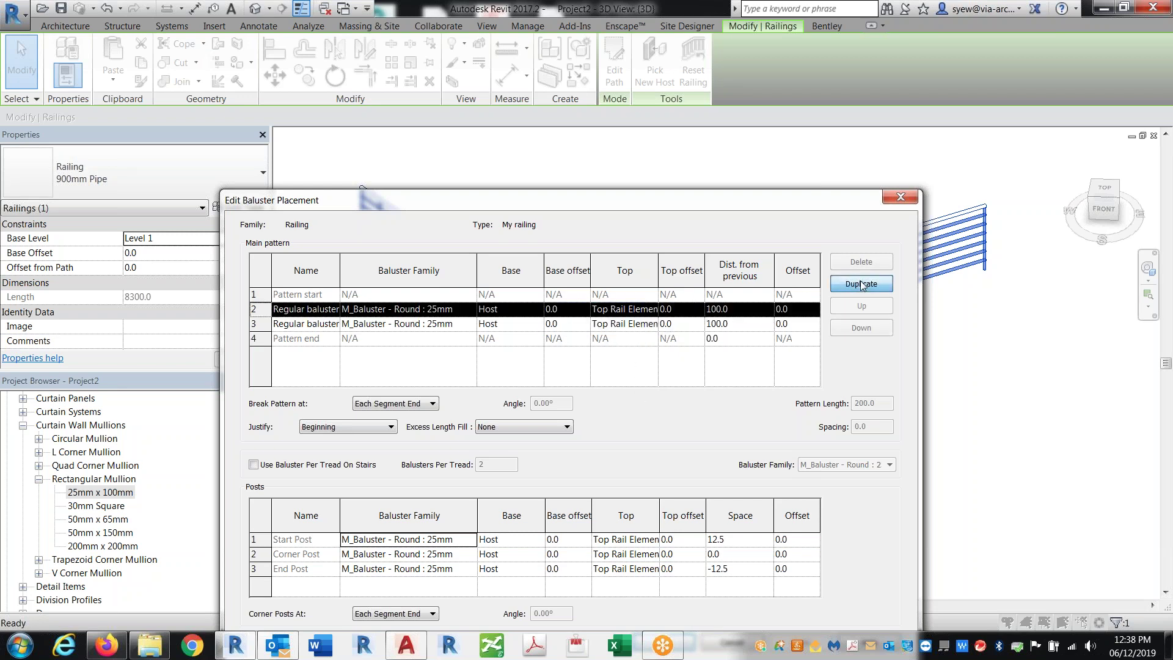
click(536, 310)
click(493, 337)
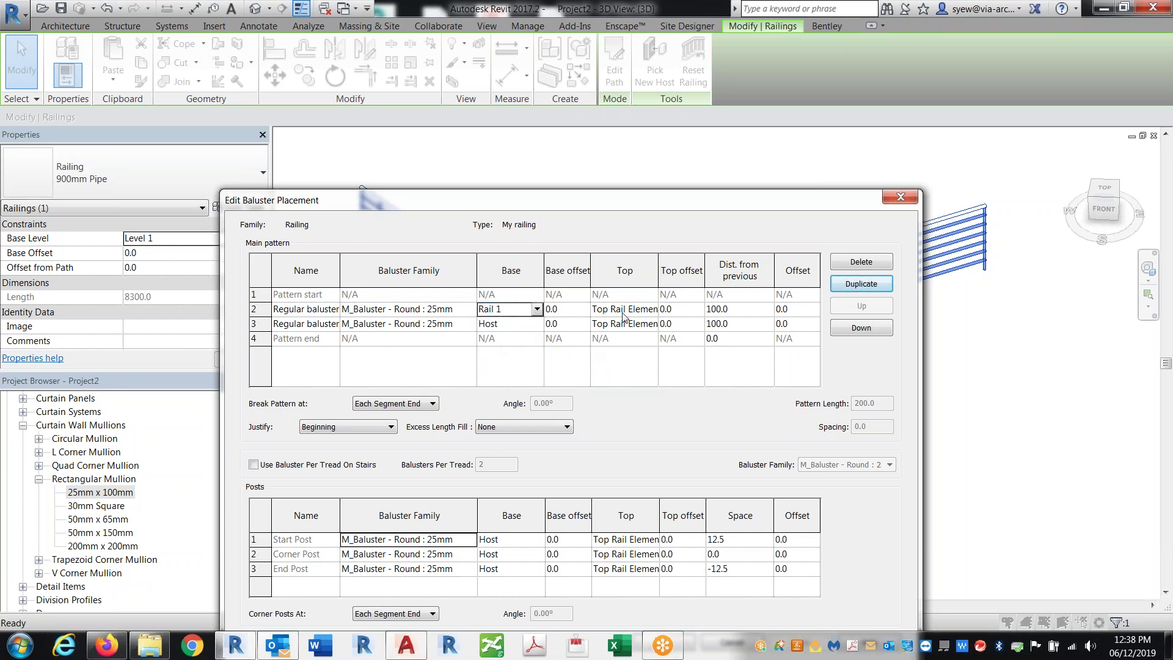
click(654, 309)
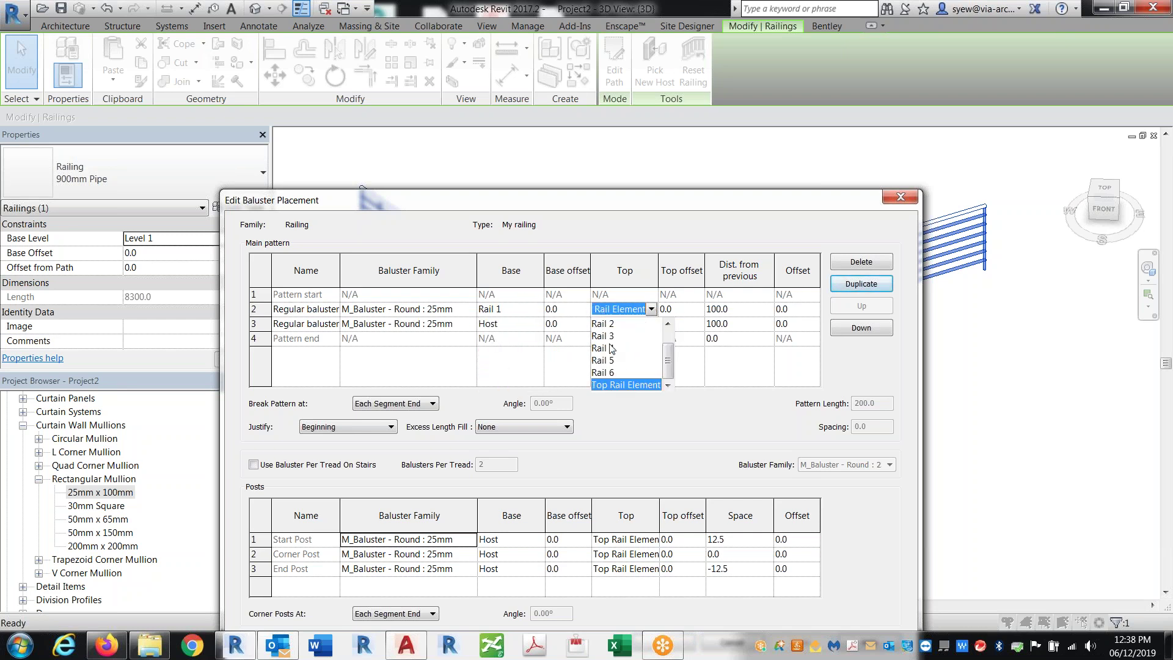
click(612, 324)
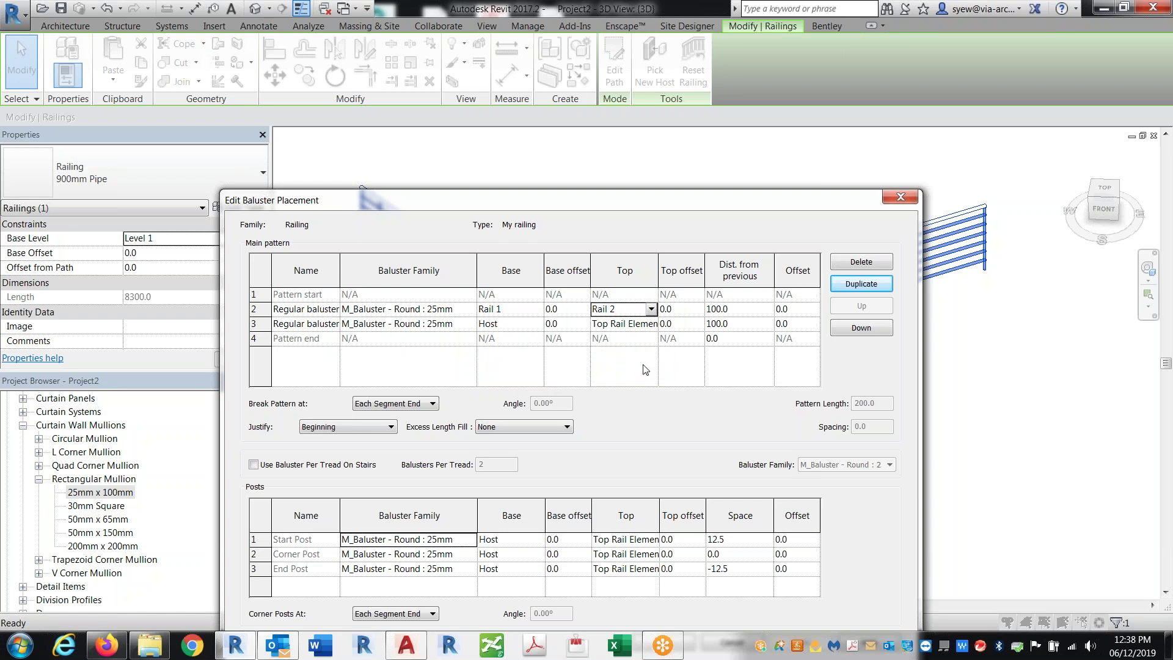
- Try adding a Rail 2-to-Rail 3 baluster row, then delete it
click(875, 284)
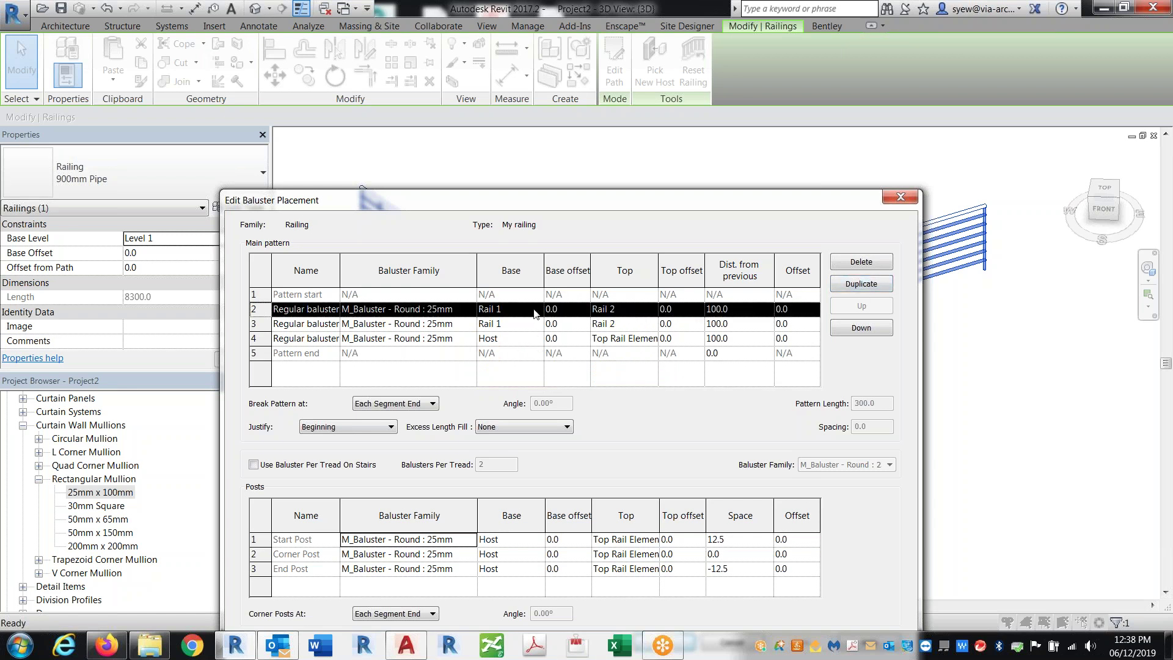
click(536, 311)
click(537, 310)
click(489, 346)
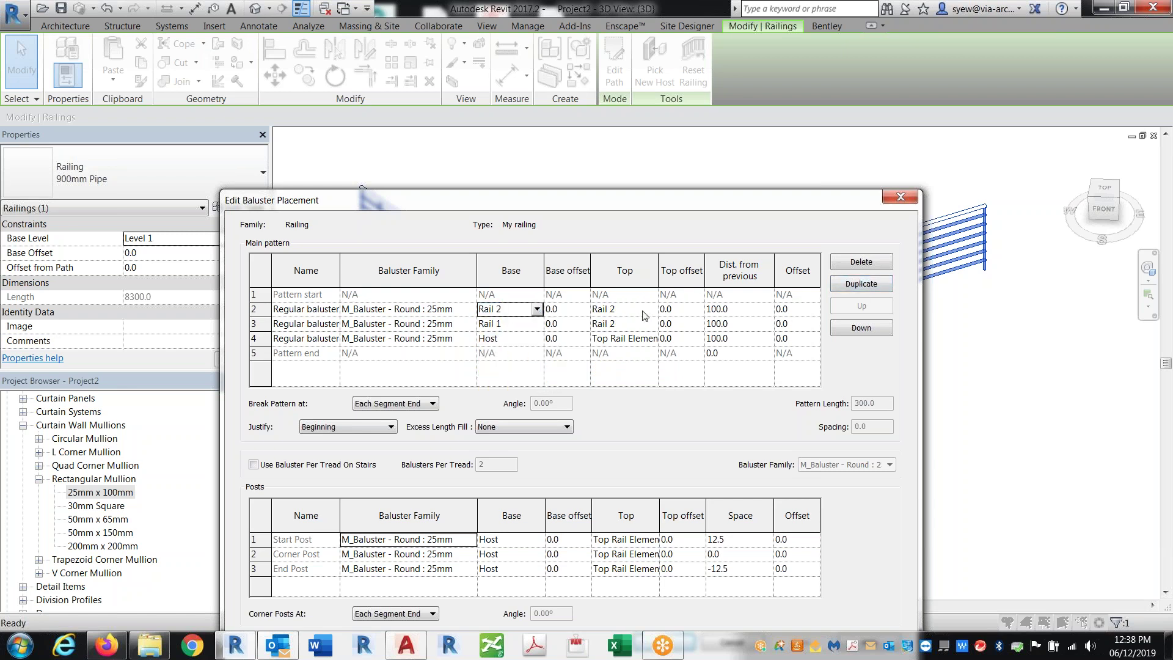
click(649, 313)
click(609, 370)
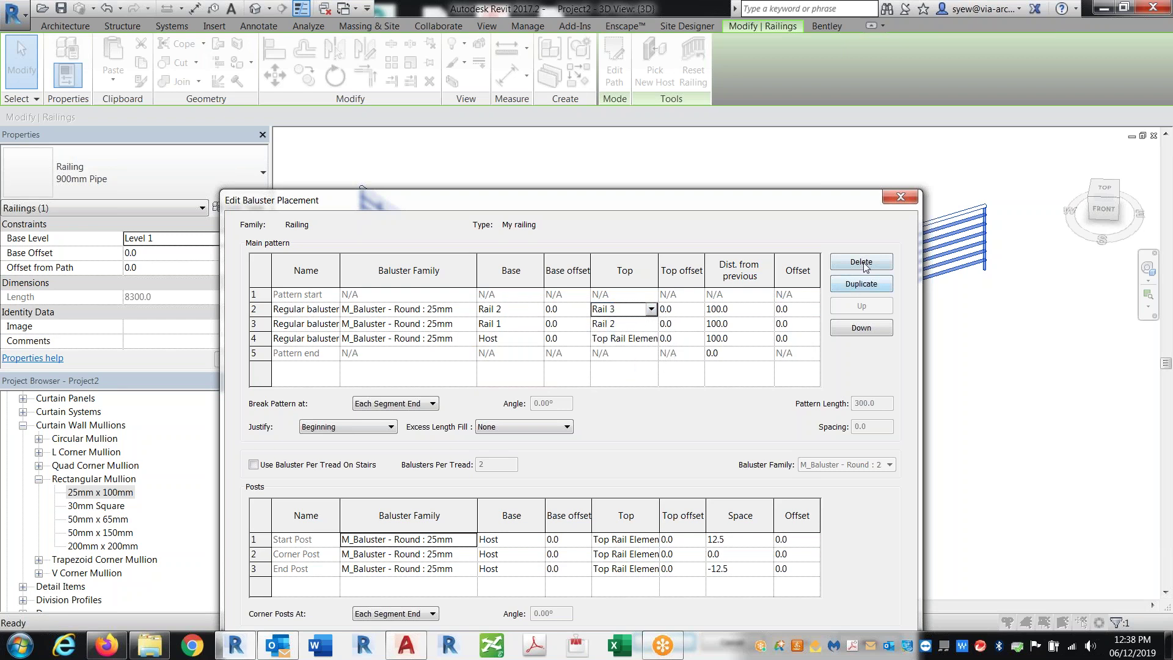
click(862, 263)
- Recreate the Rail 2-to-Rail 3 row from a copy of the Rail 1–Rail 2 row
click(862, 283)
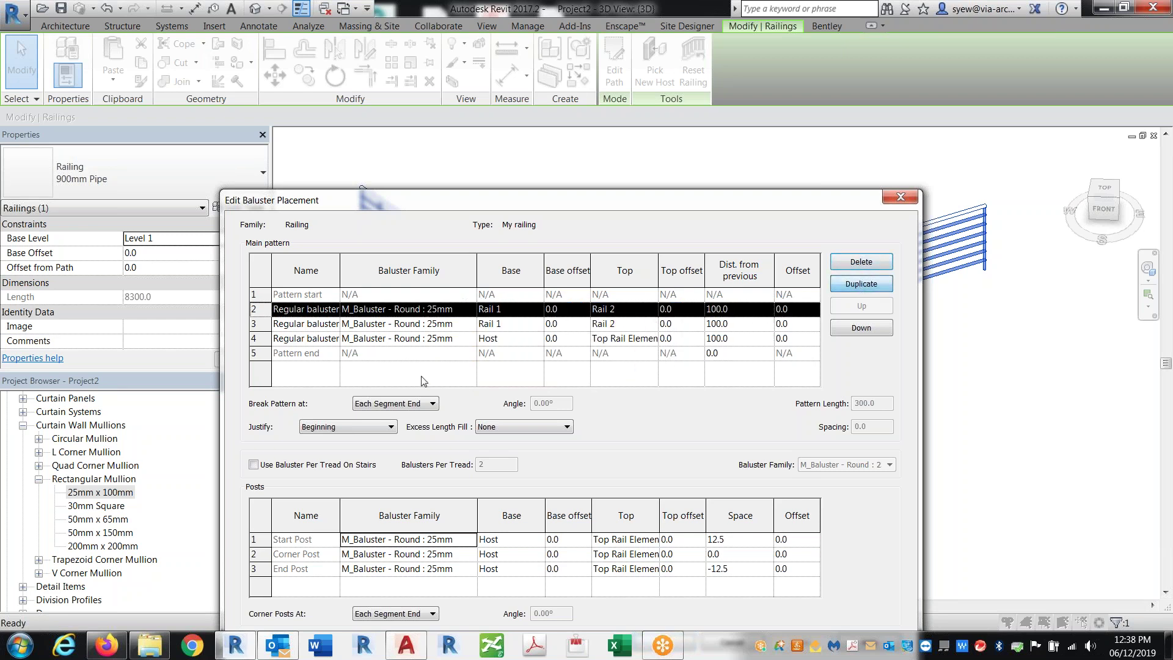
click(539, 312)
click(537, 310)
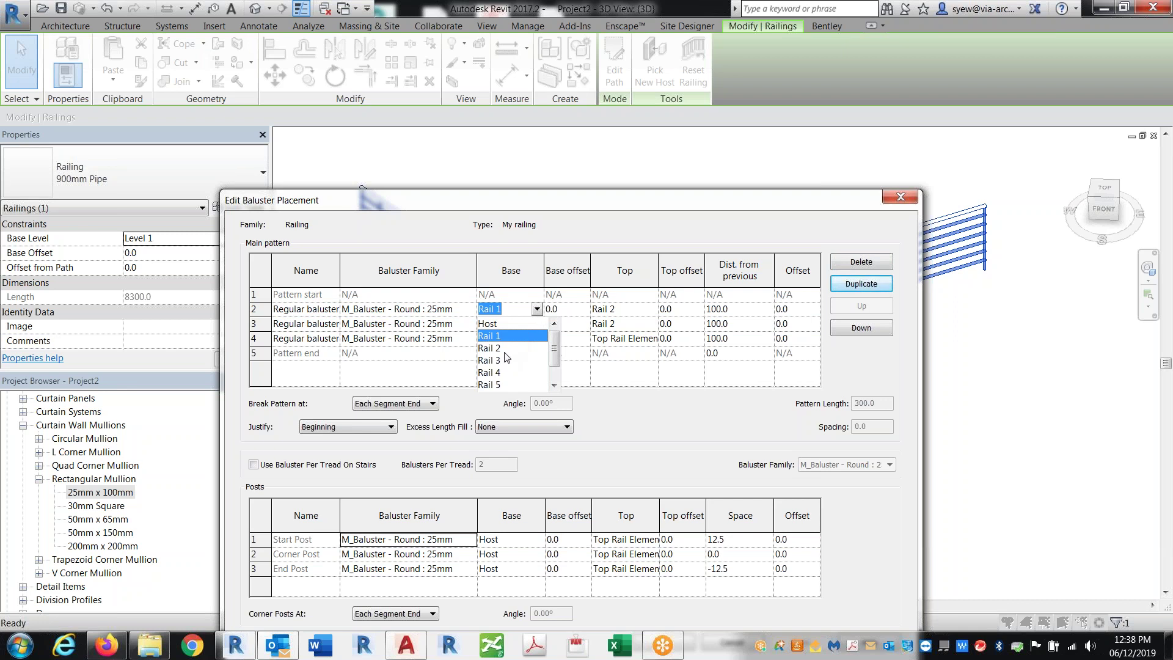
click(498, 348)
click(651, 310)
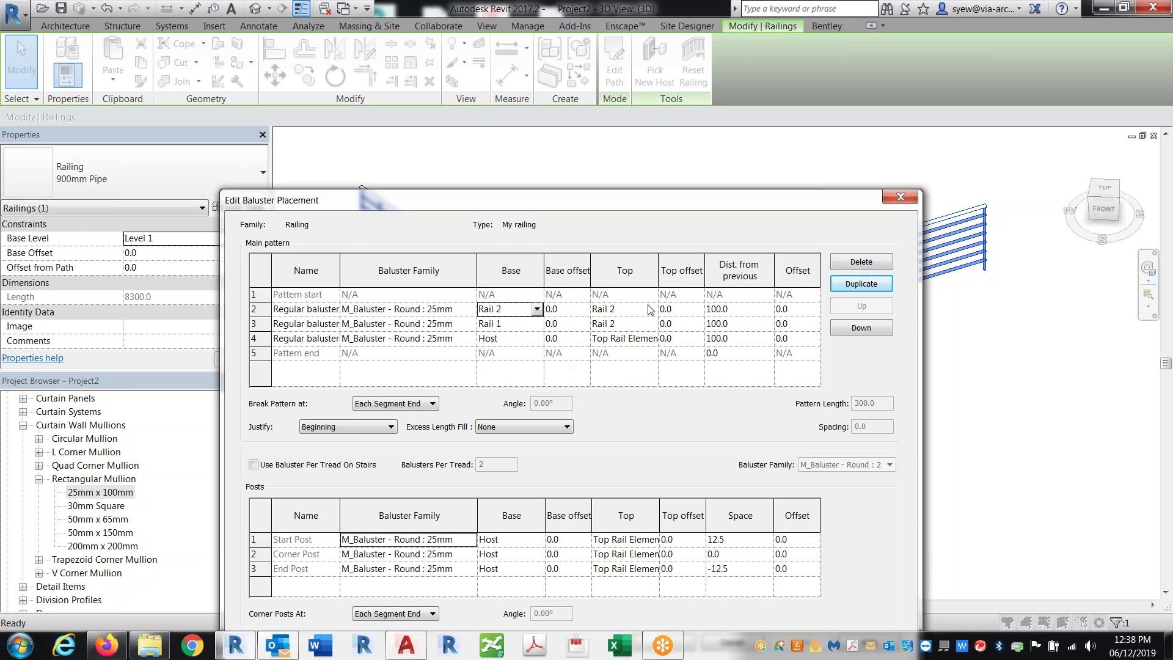
click(650, 309)
click(613, 360)
click(861, 283)
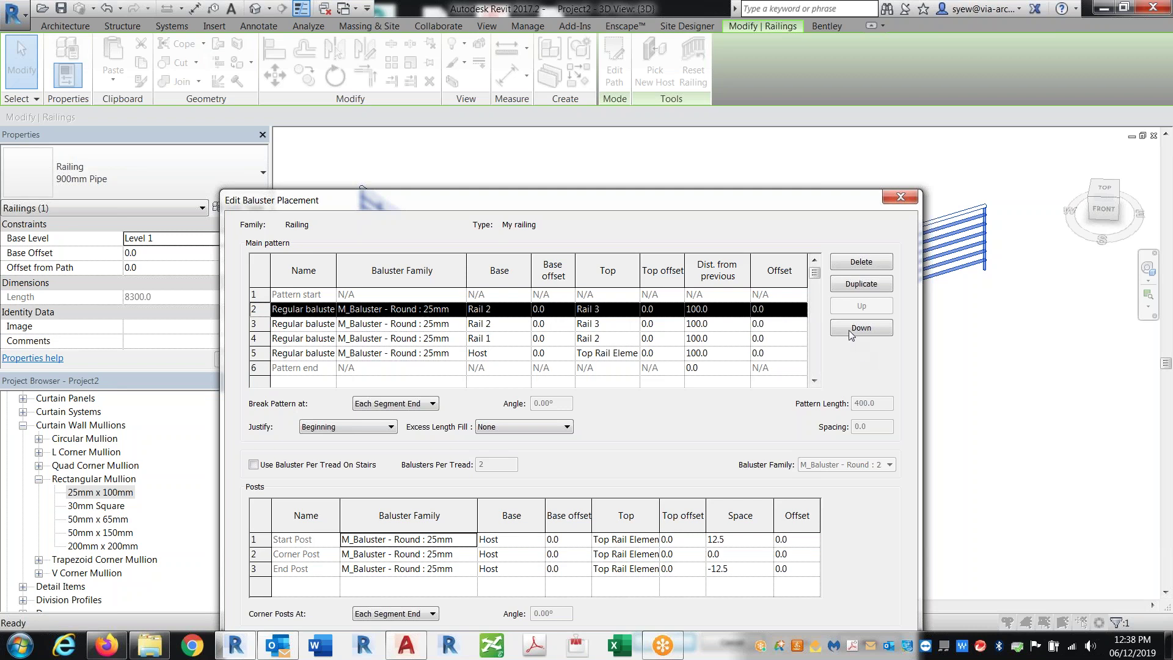
- Add baluster rows running Rail 3 to Rail 4 and Rail 4 to Rail 5
click(524, 309)
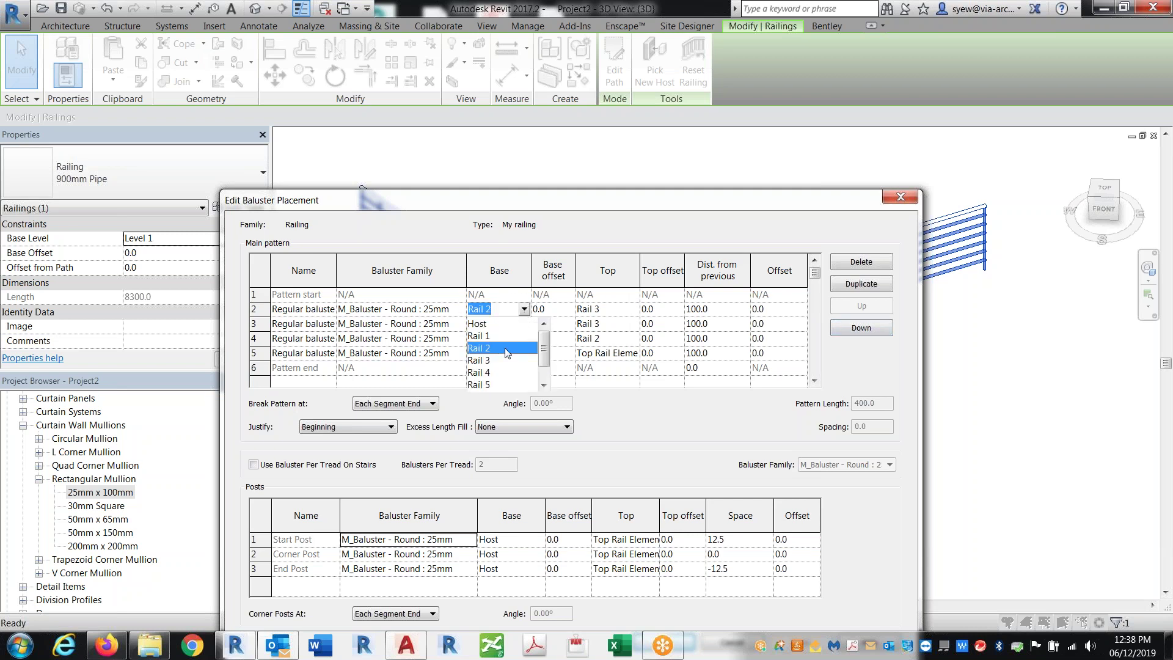
click(489, 361)
click(637, 309)
click(633, 309)
click(602, 372)
click(854, 285)
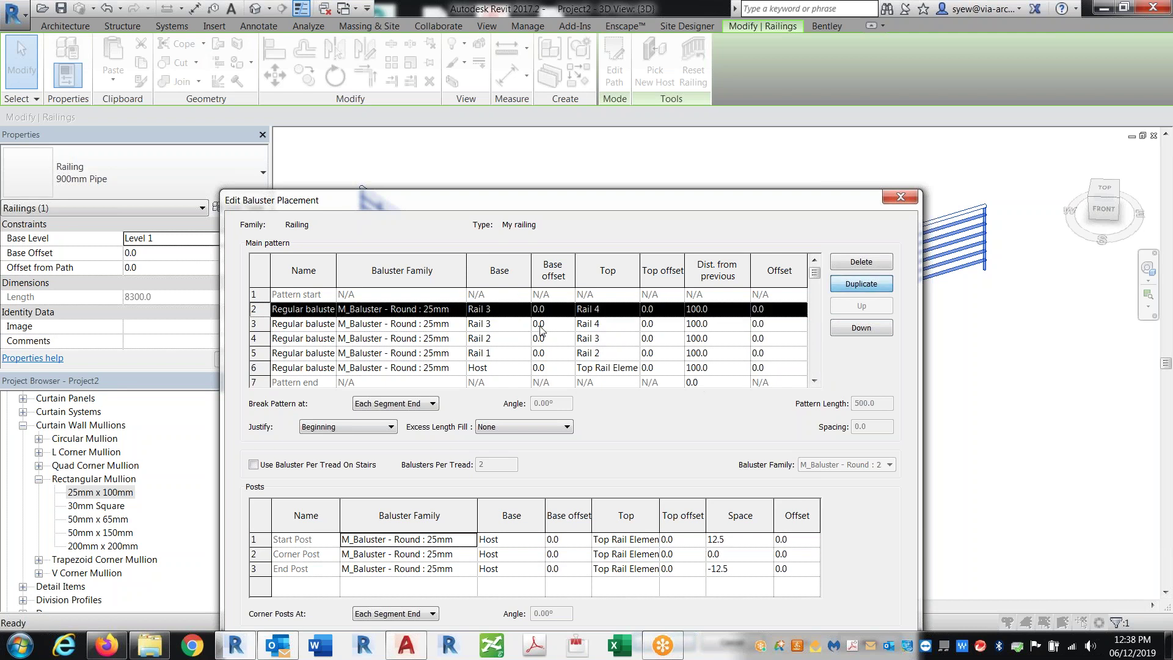
click(524, 310)
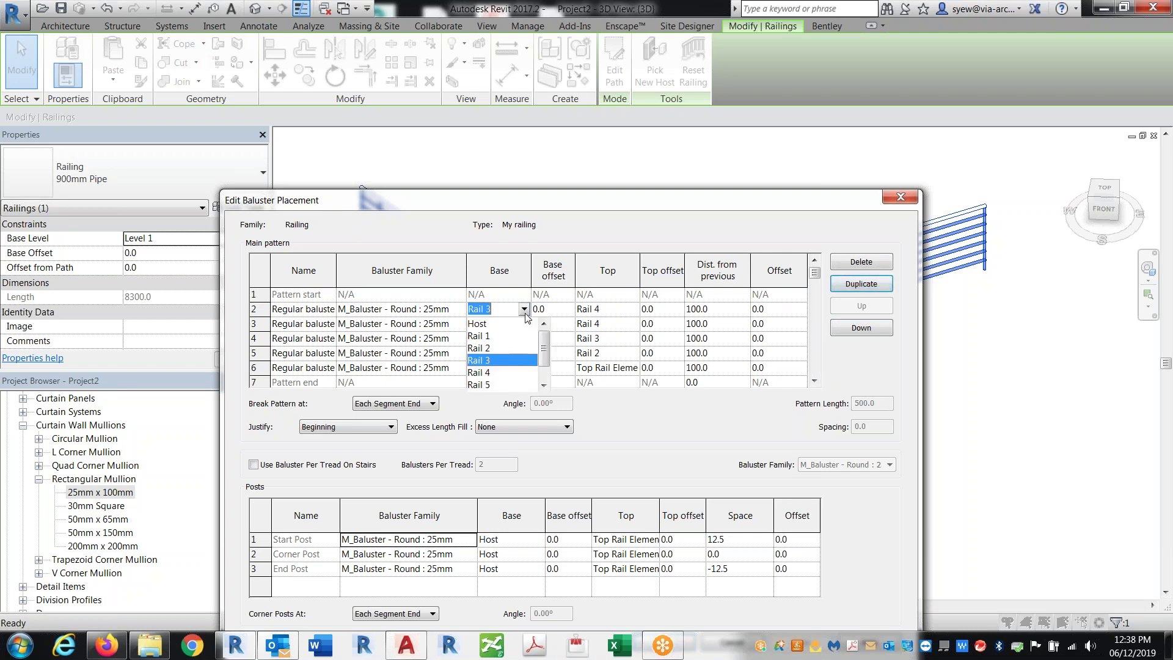
click(482, 374)
click(633, 311)
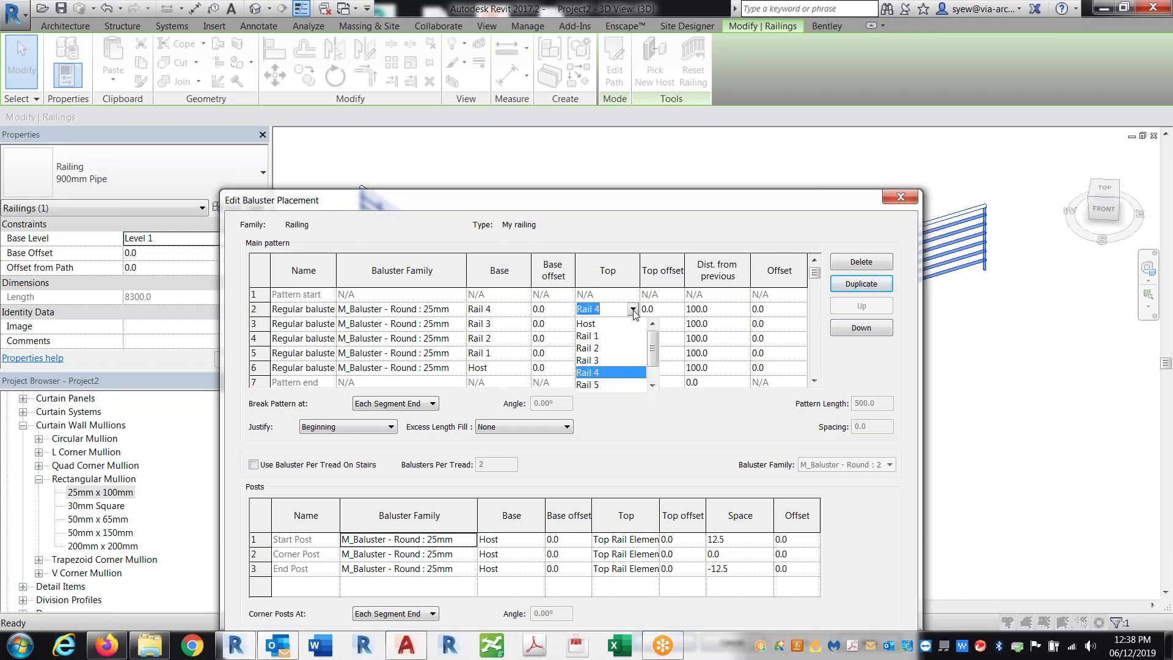
click(594, 387)
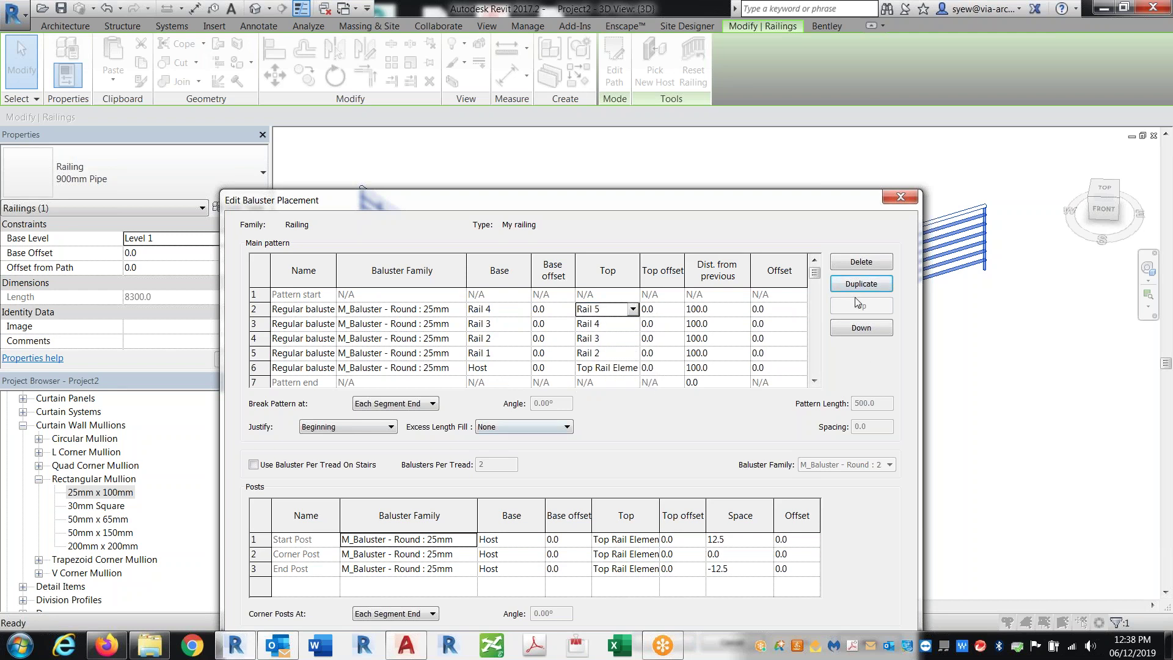
- Add baluster rows running Rail 5 to Rail 6 and Rail 6 to Top Rail Element
click(862, 283)
click(524, 310)
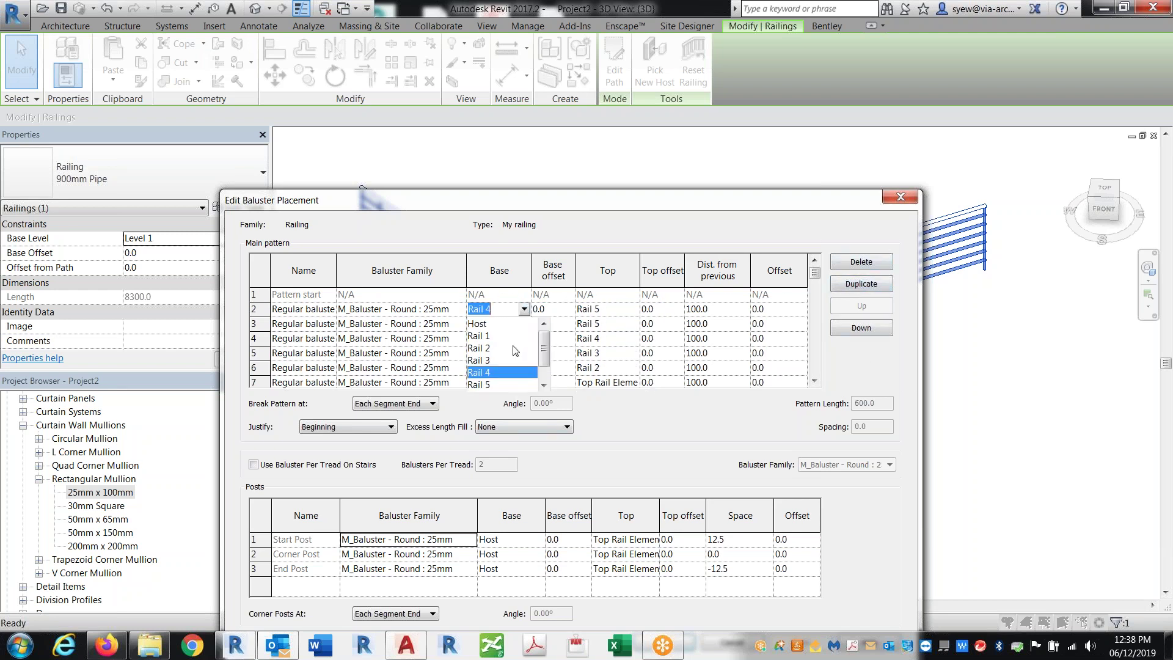
click(488, 360)
click(633, 310)
scroll(614, 373, down, 1)
click(613, 372)
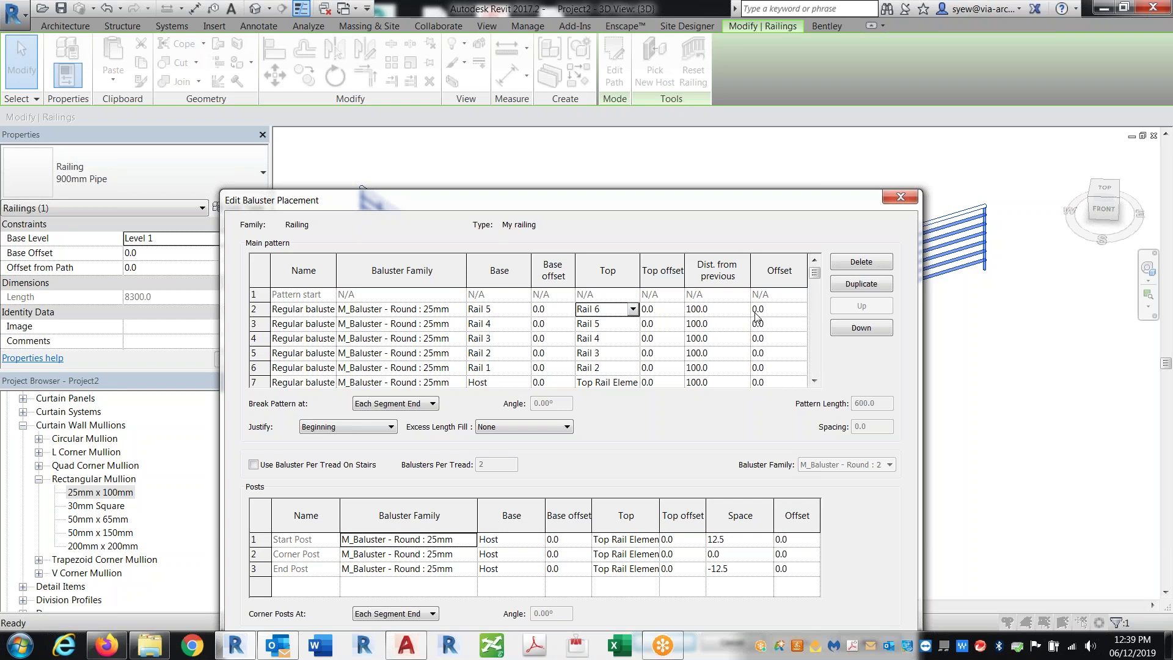
click(859, 285)
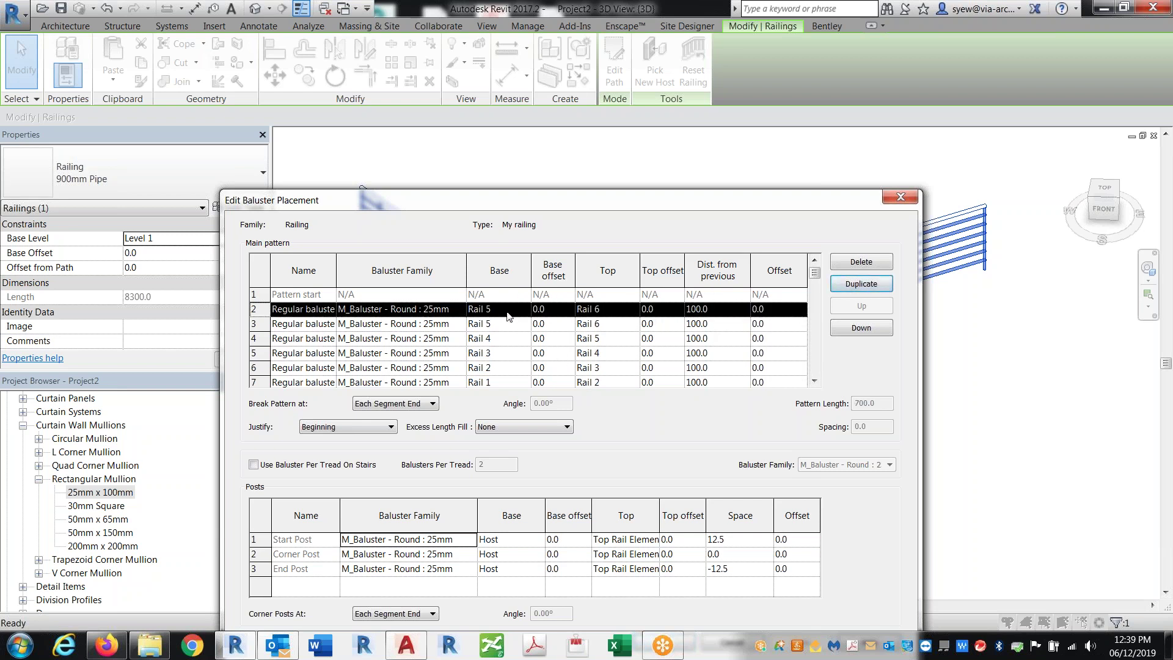
click(527, 314)
scroll(511, 368, down, 1)
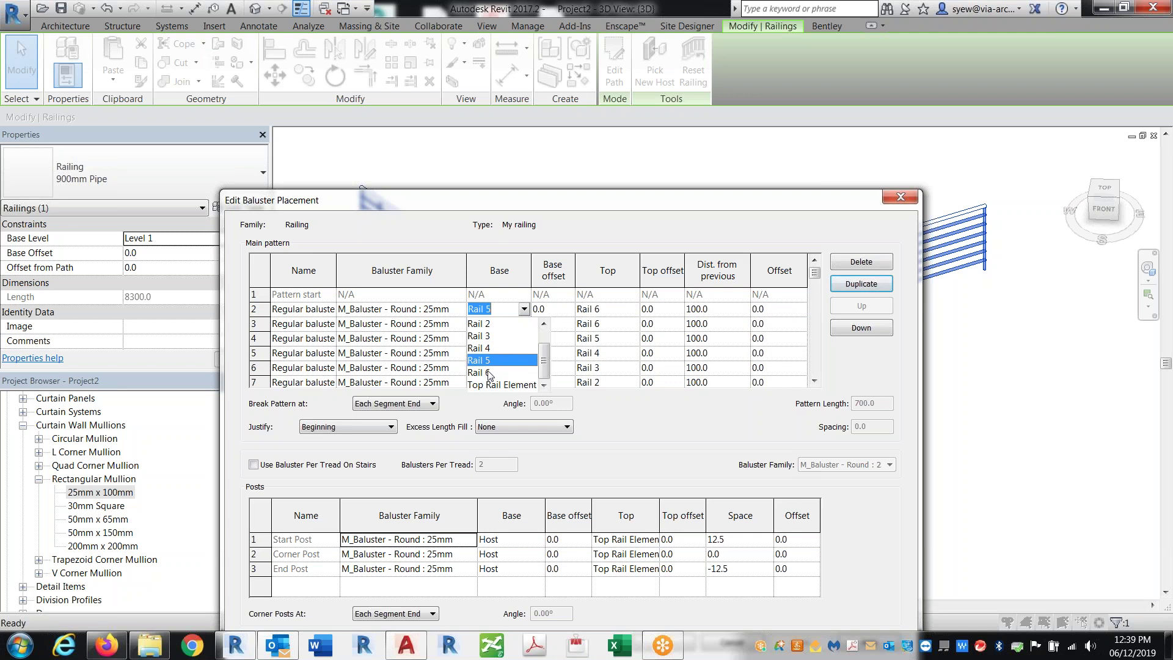
click(511, 373)
click(633, 309)
scroll(629, 356, down, 2)
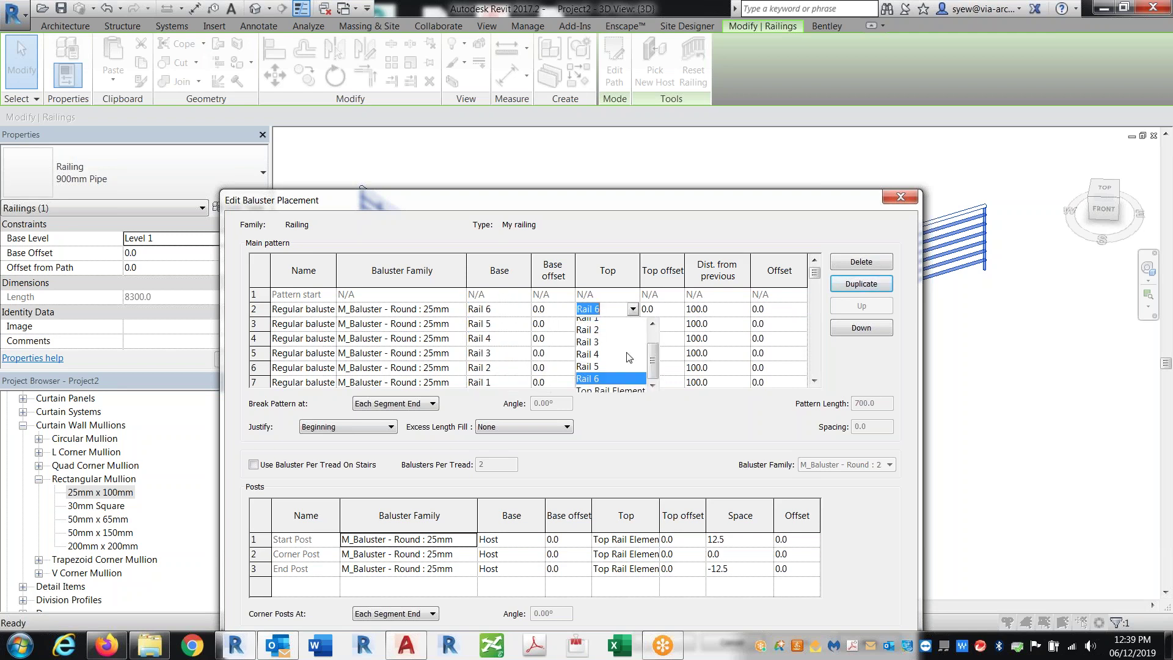
click(607, 394)
- Accept the new baluster pattern and the railing type changes
drag(695, 206, 695, 129)
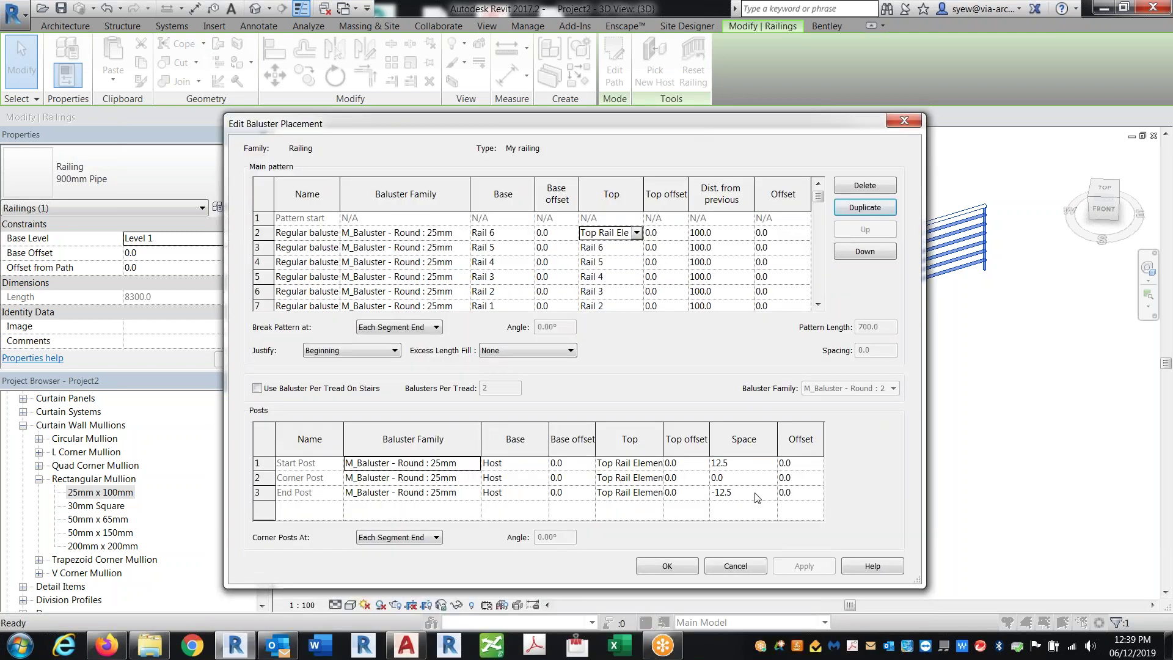
click(663, 562)
click(664, 557)
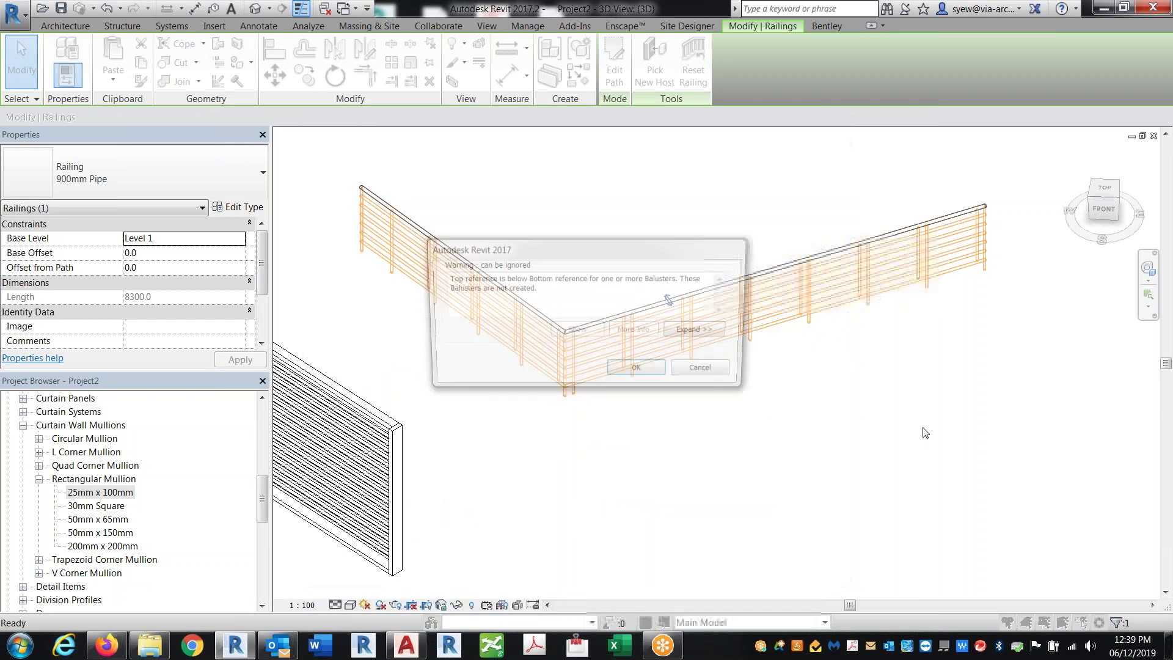
- Dismiss the uncreated-baluster warning and open the railing's baluster placement settings showing all nine rows
click(635, 372)
click(667, 443)
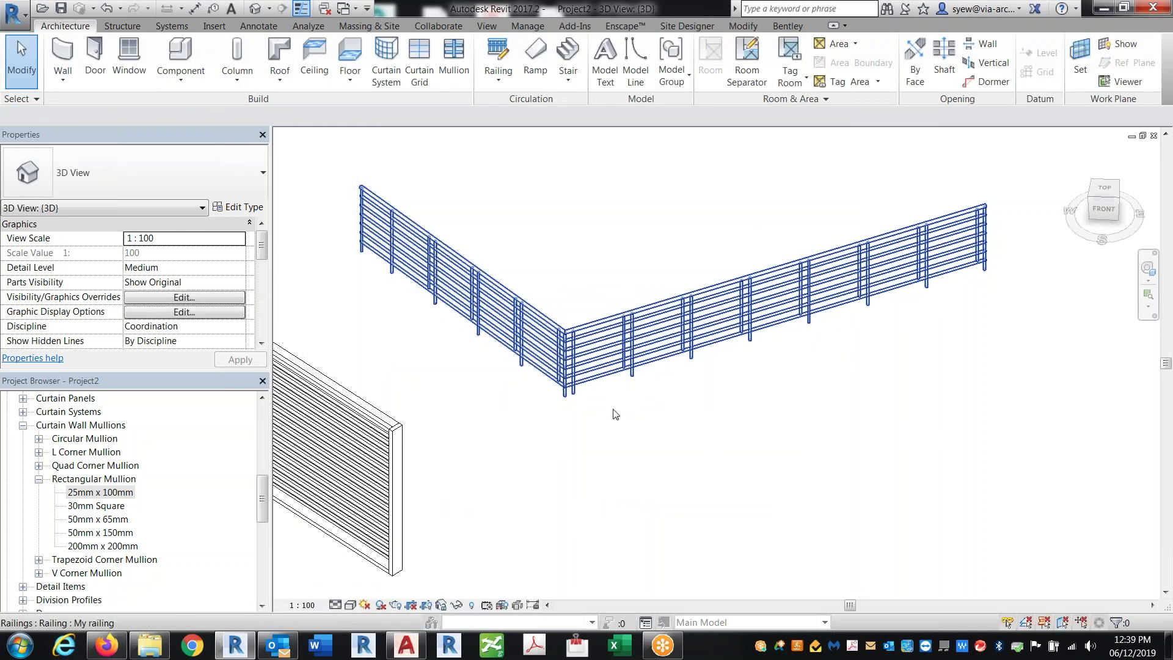
double_click(615, 410)
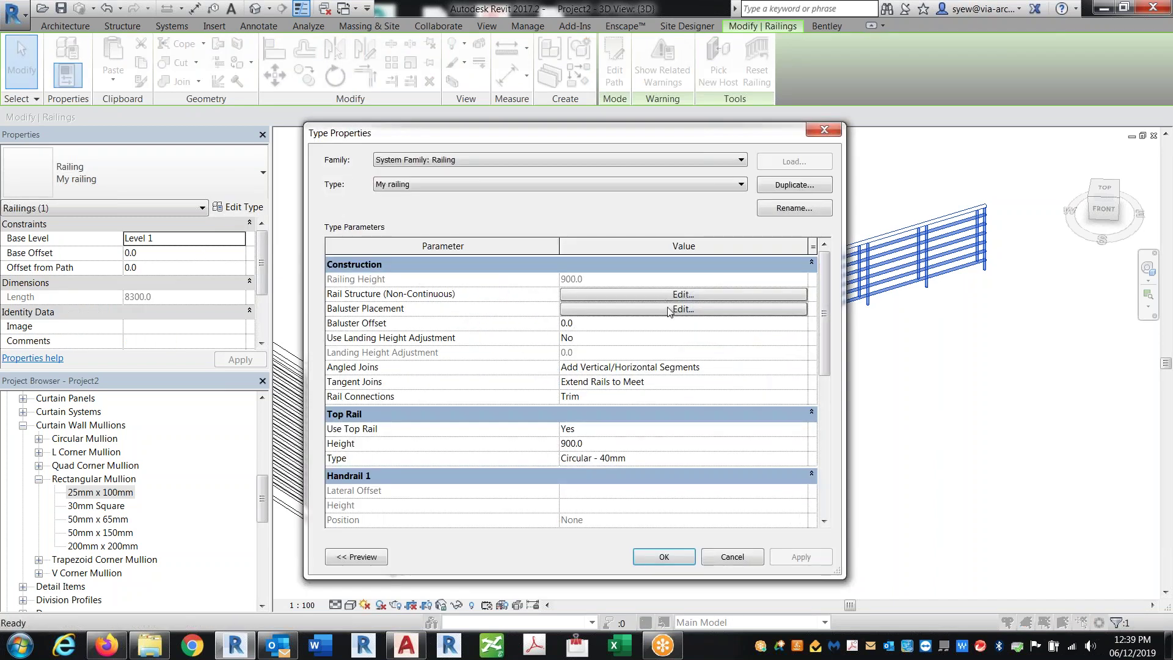
click(682, 309)
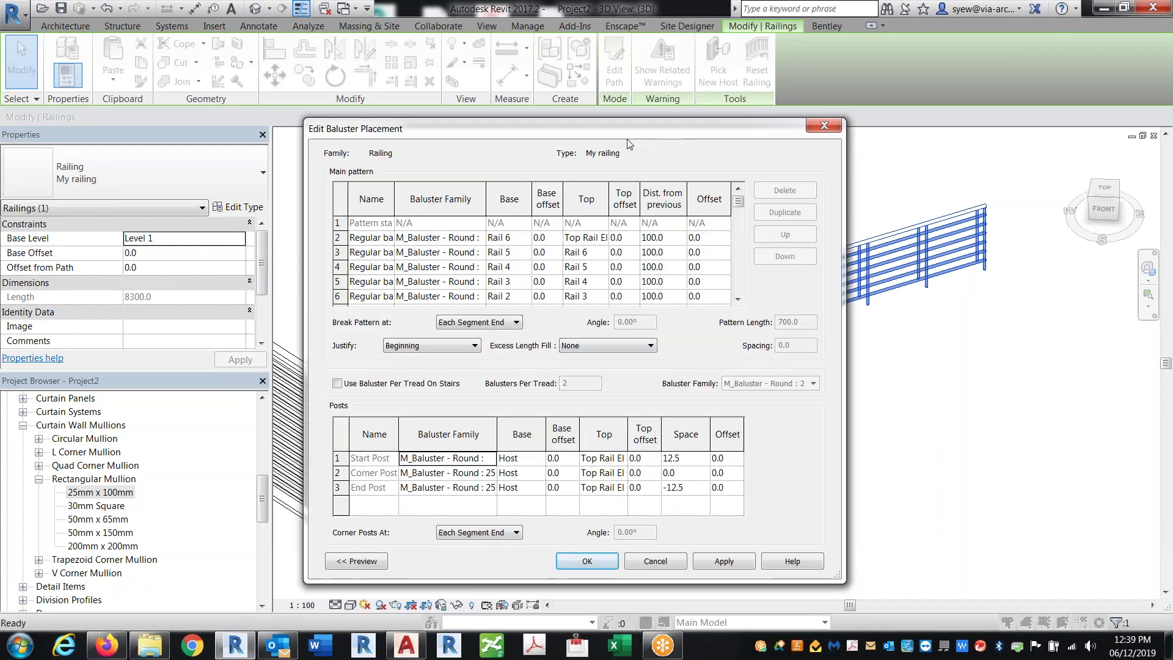
drag(623, 129, 567, 103)
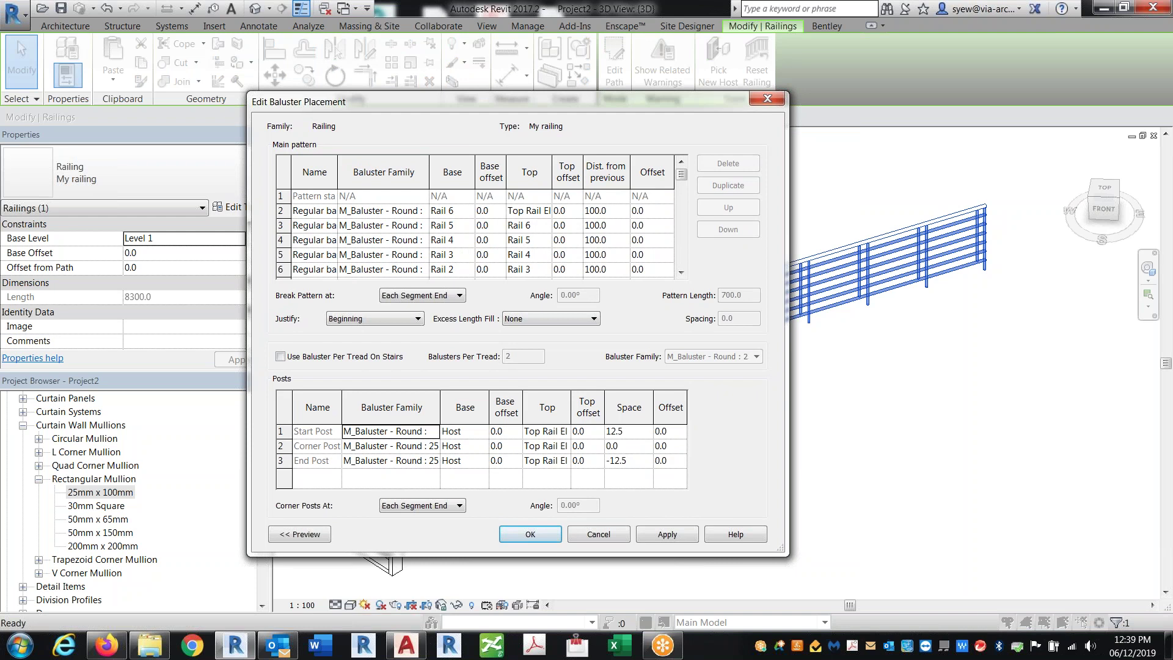
drag(781, 549, 958, 621)
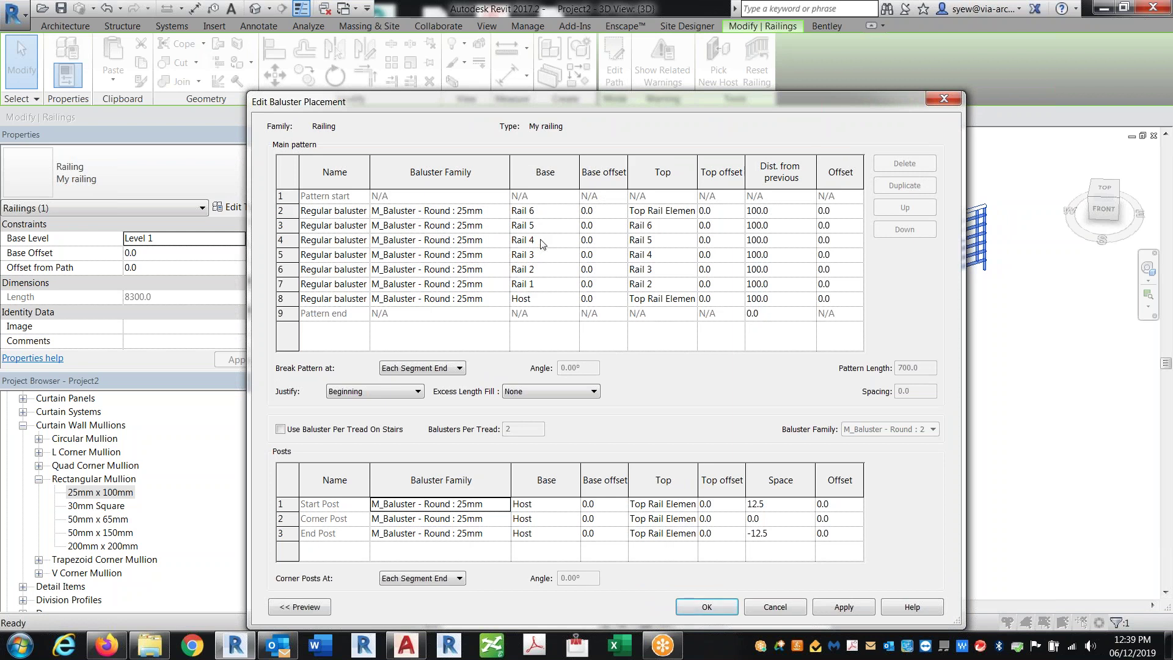
- Set the base of pattern rows 7, 6, 5 and 4 to Host
click(570, 284)
click(550, 297)
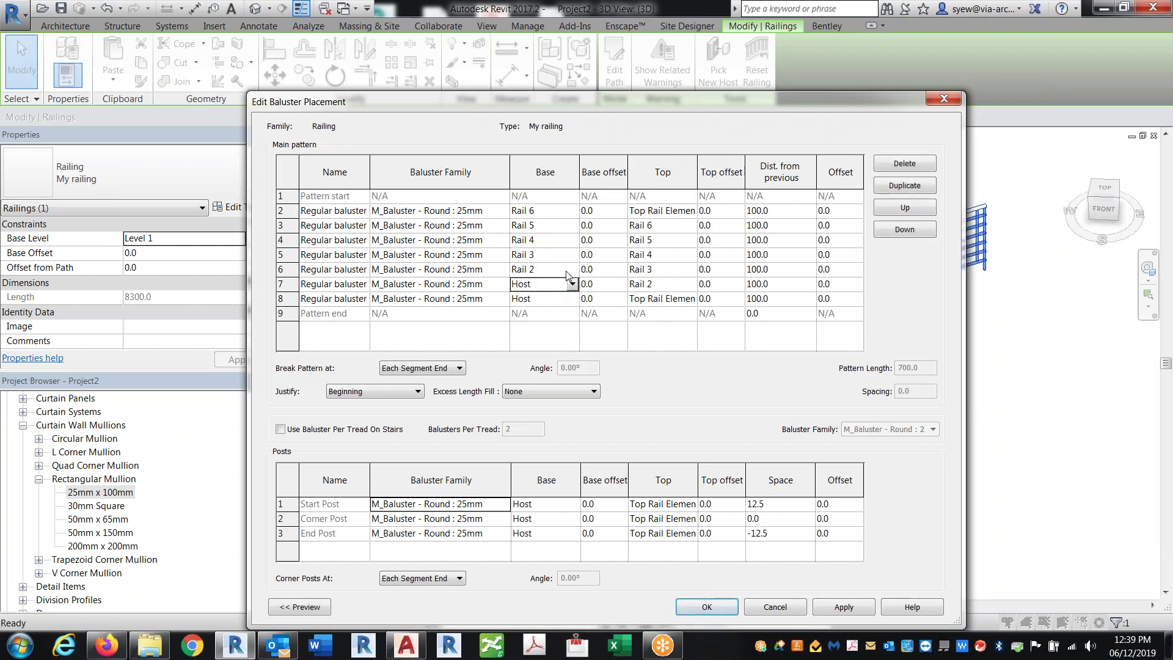
click(570, 271)
click(550, 286)
click(573, 255)
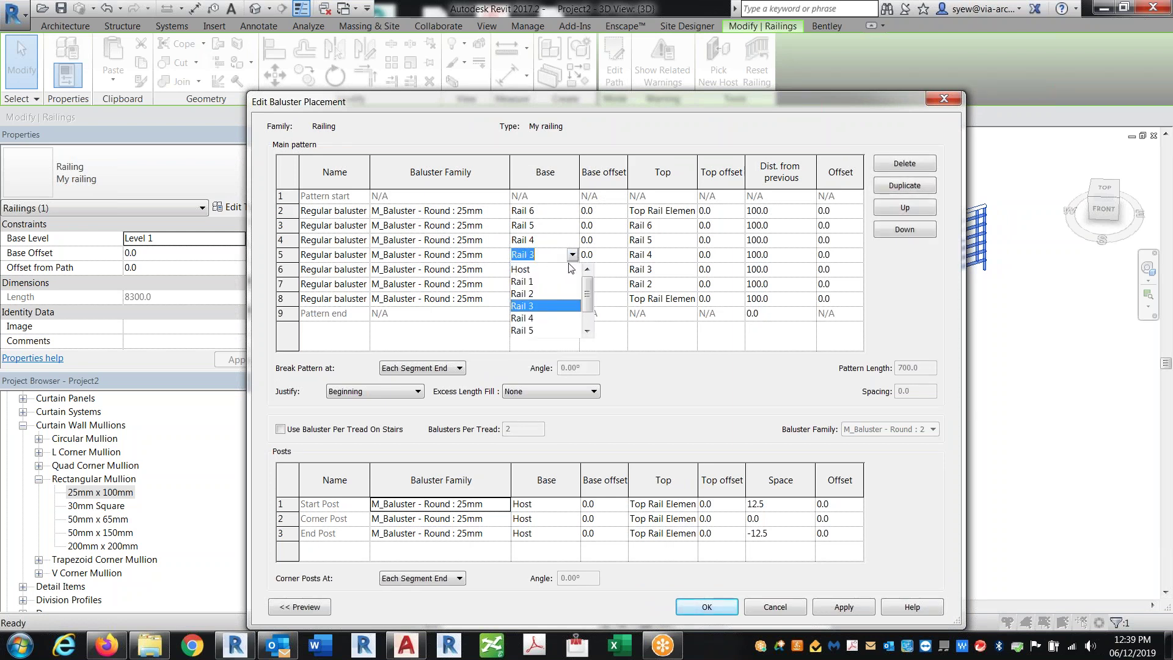
click(555, 270)
click(574, 240)
click(550, 255)
- Set rows 3 and 2 base to Host, then apply and confirm the railing type
click(572, 225)
click(548, 240)
click(572, 211)
click(541, 227)
click(571, 211)
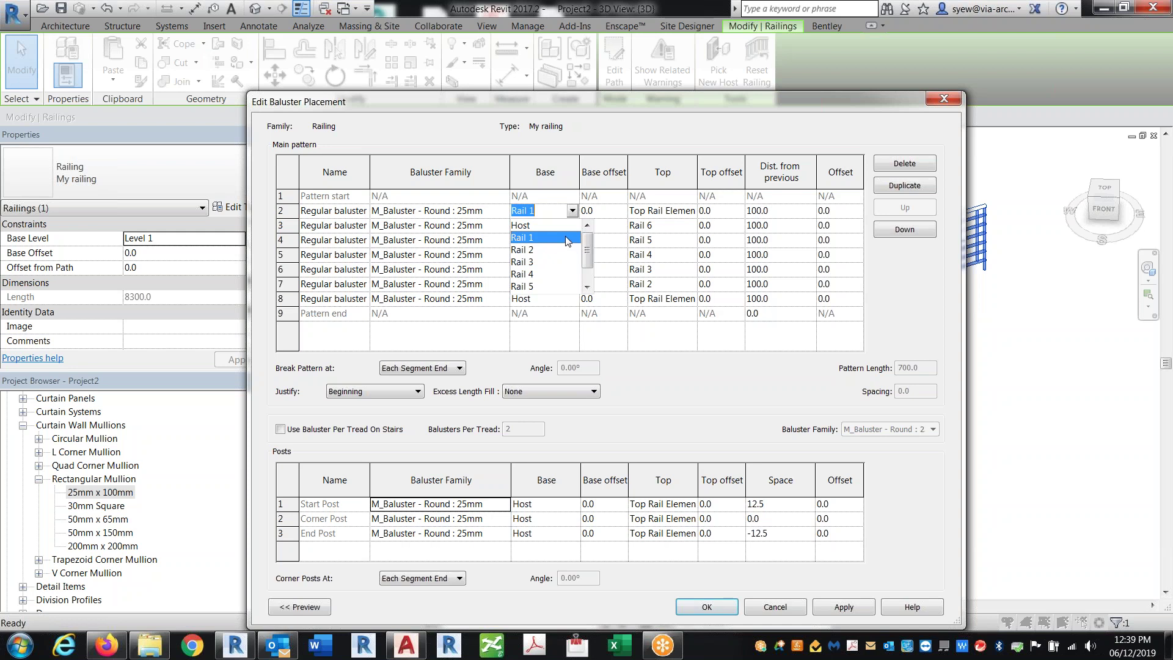
click(524, 225)
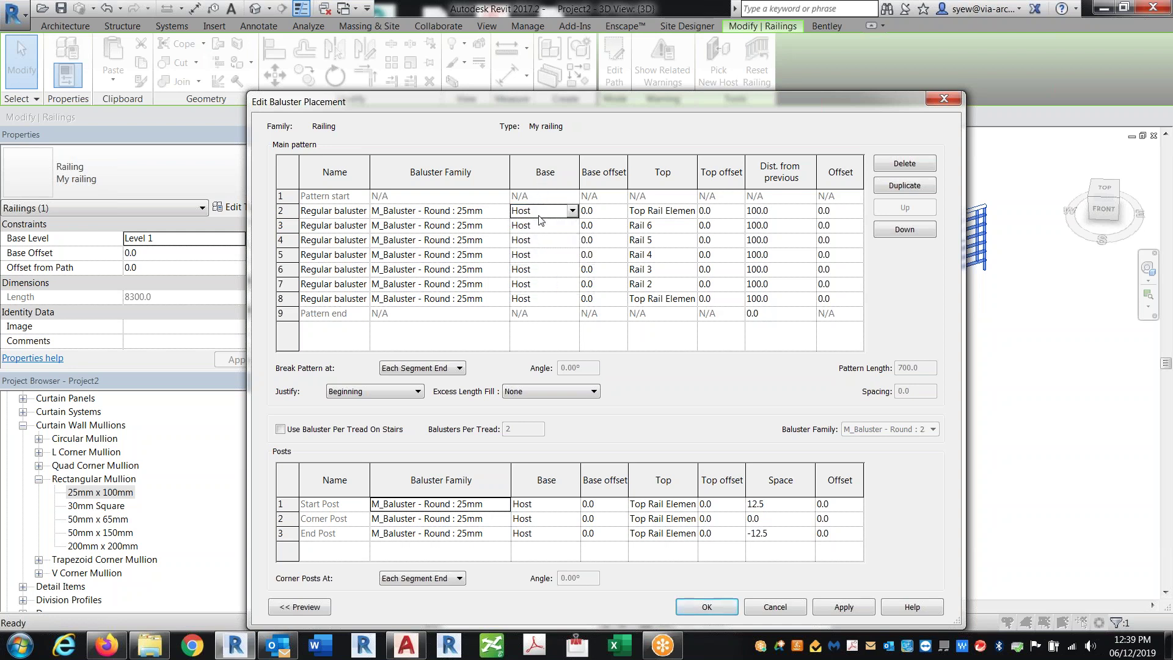
click(844, 608)
click(706, 608)
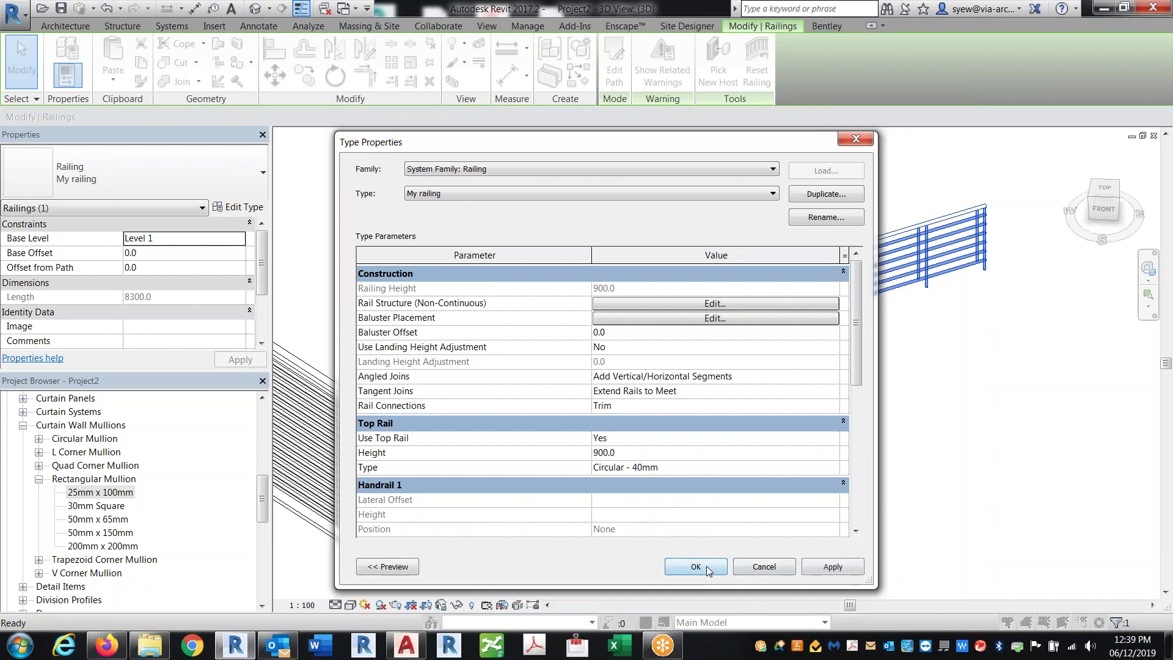
click(707, 565)
click(907, 428)
- Orbit and zoom around My railing, then select it
shift+middle_drag(907, 427, 659, 427)
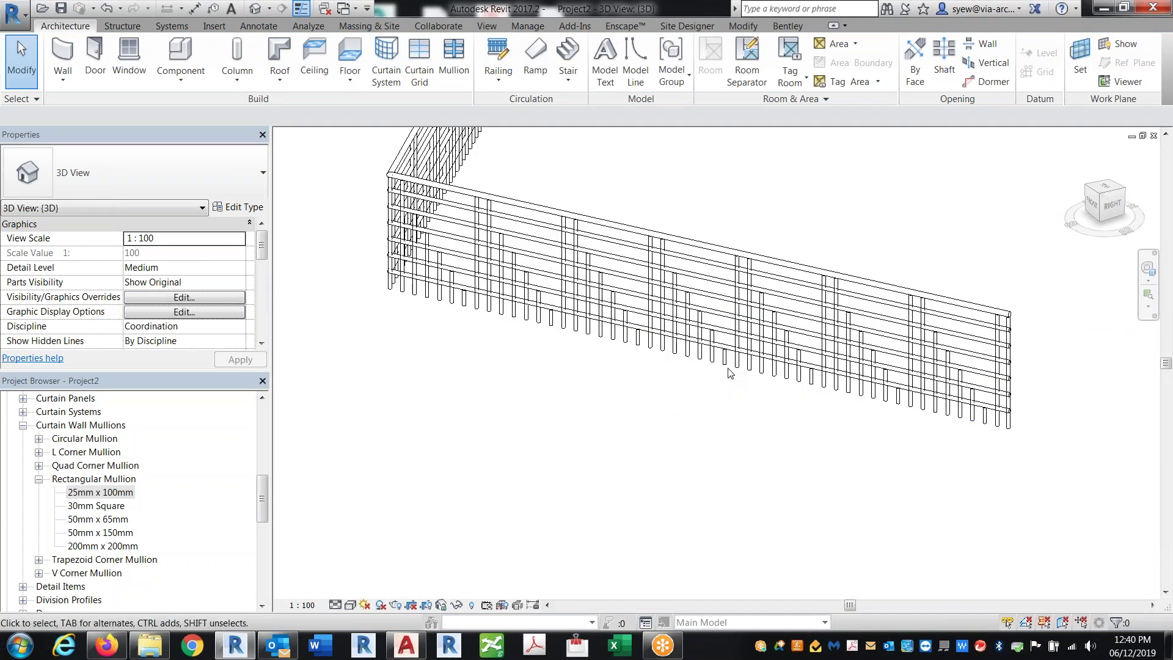
scroll(728, 373, up, 5)
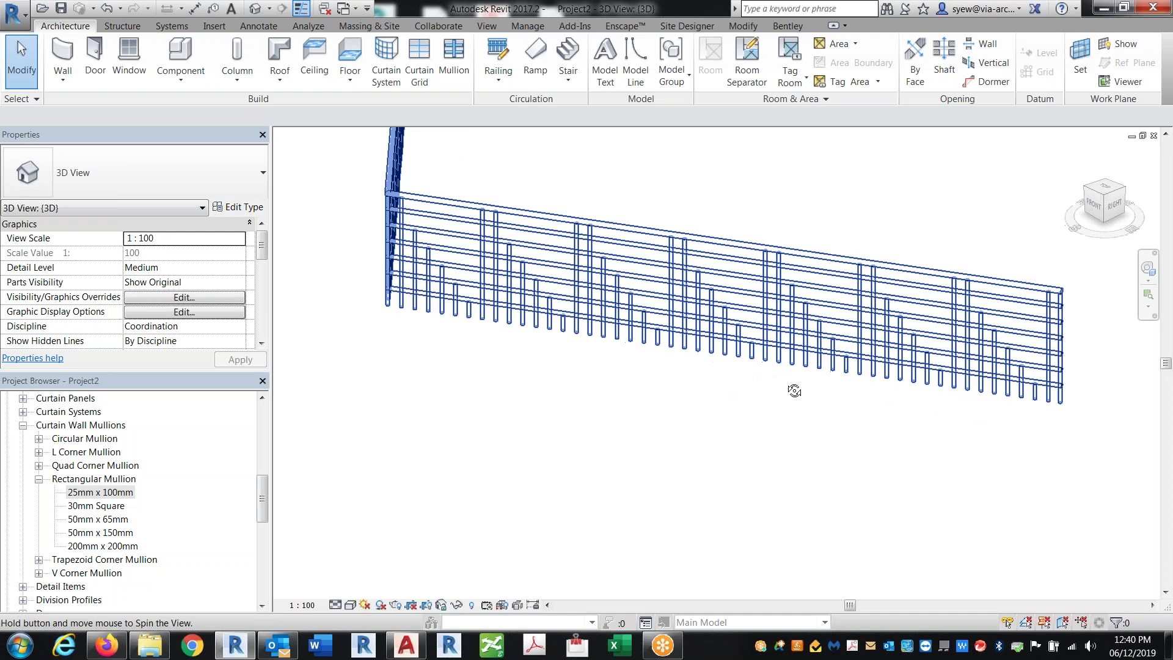
scroll(615, 210, down, 2)
scroll(652, 281, up, 2)
scroll(652, 281, down, 2)
scroll(672, 367, up, 2)
scroll(702, 443, down, 2)
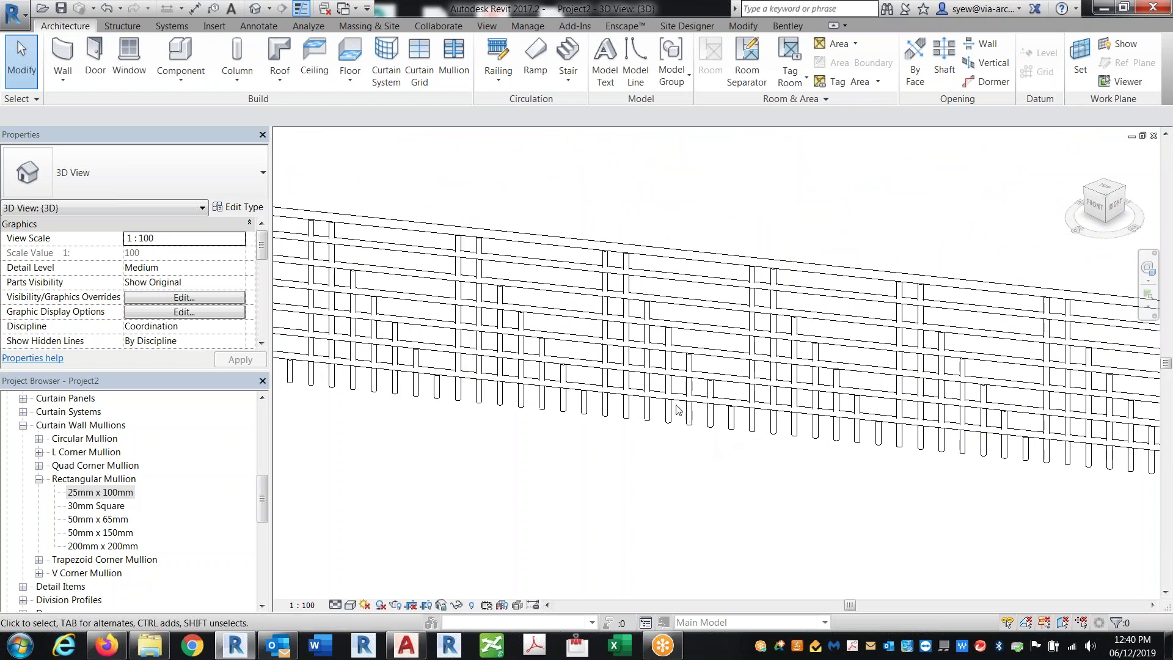
scroll(679, 409, down, 3)
shift+middle_drag(742, 477, 701, 411)
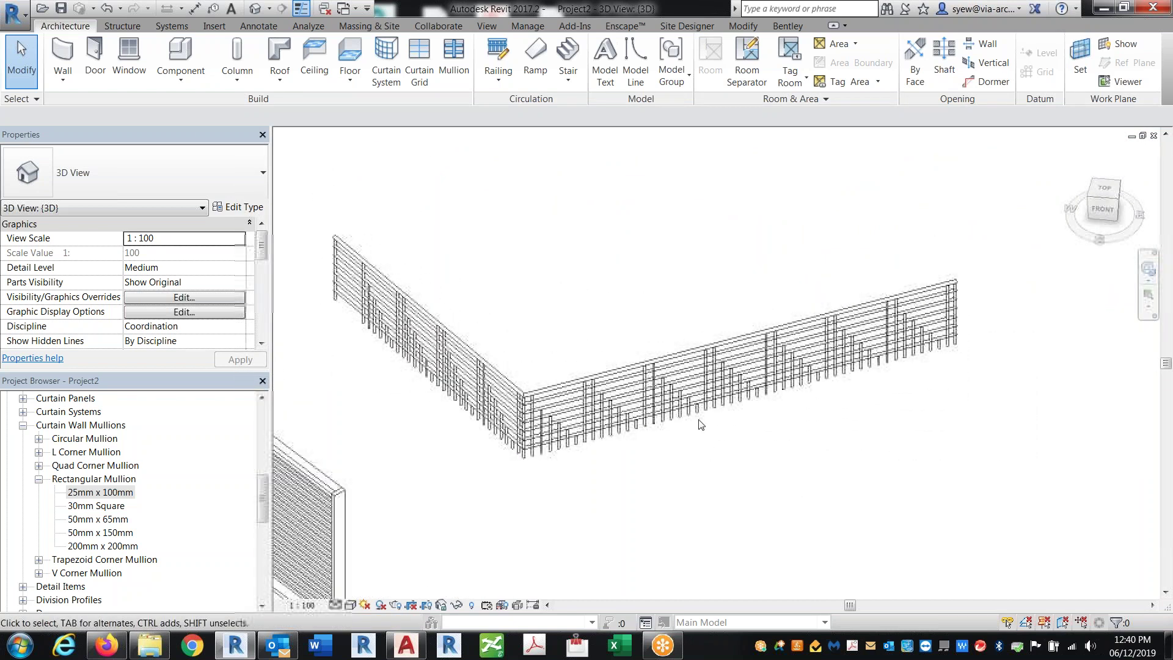
click(655, 470)
shift+middle_drag(655, 469, 723, 481)
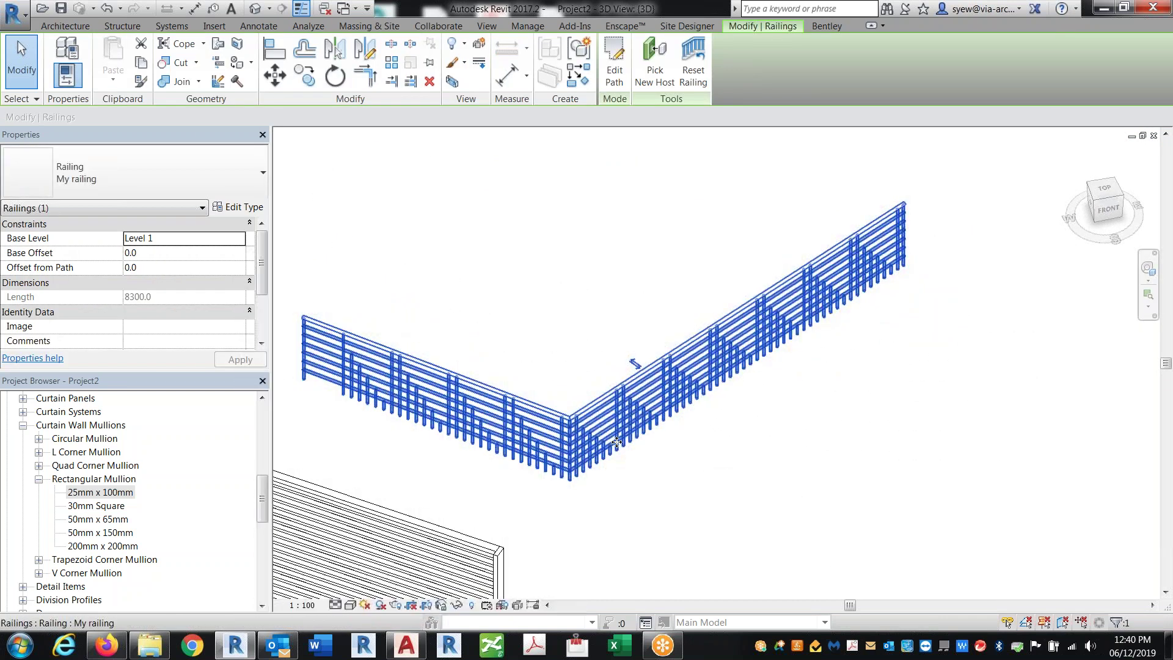
- Extend the railing path's end so My railing runs 10420.0 long, then open its type properties
double_click(589, 424)
shift+middle_drag(589, 424, 799, 314)
click(826, 306)
drag(826, 306, 943, 241)
click(614, 76)
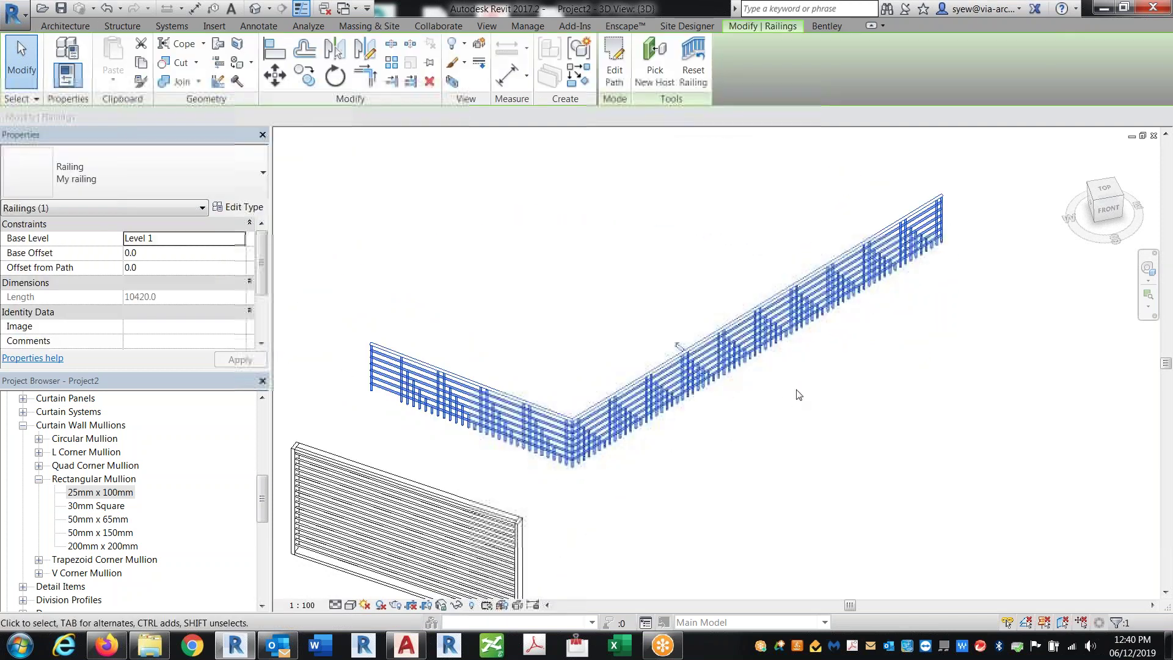
click(254, 207)
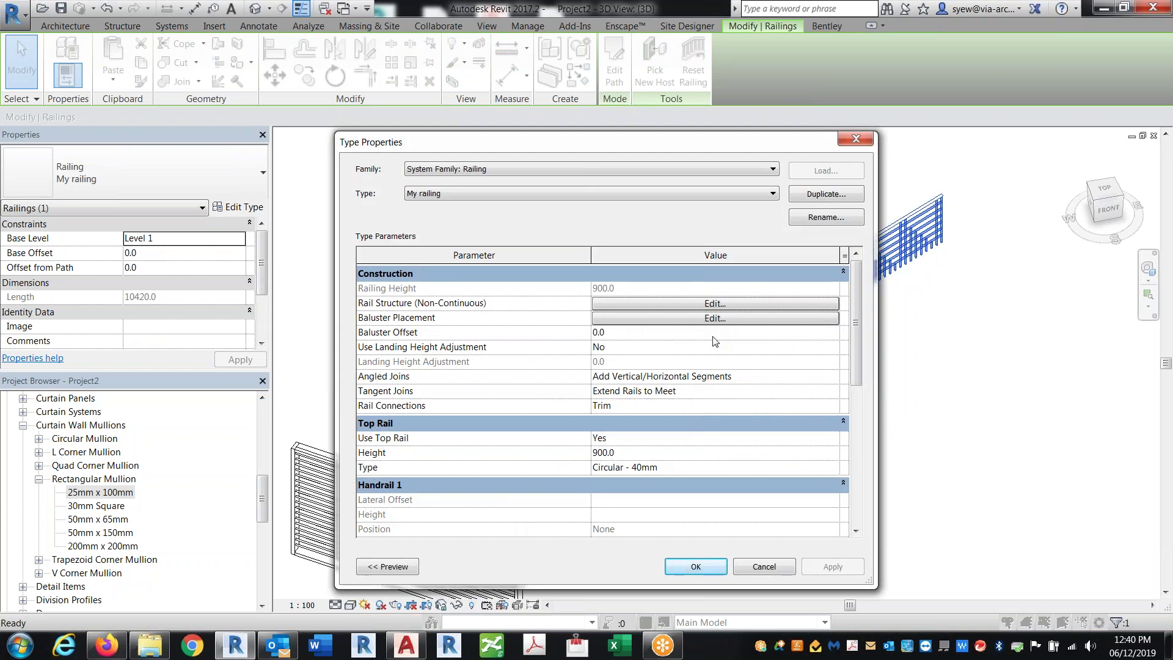
- Set the baluster placement Justify to Spread Pattern To Fit and apply it
click(715, 318)
click(450, 356)
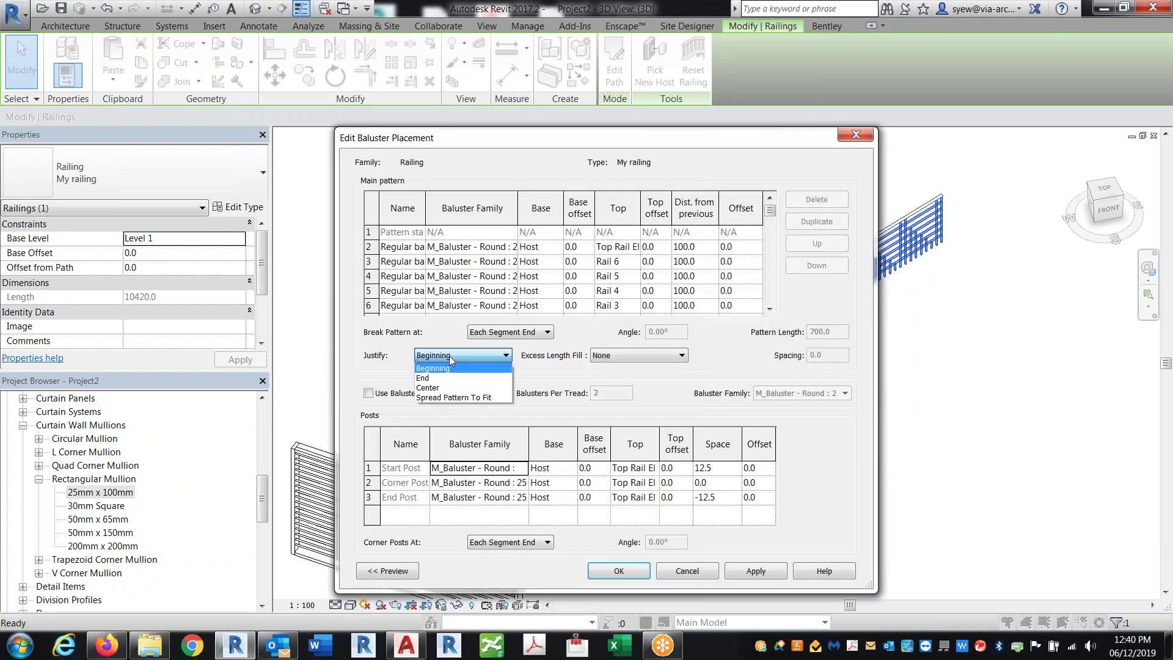
click(453, 397)
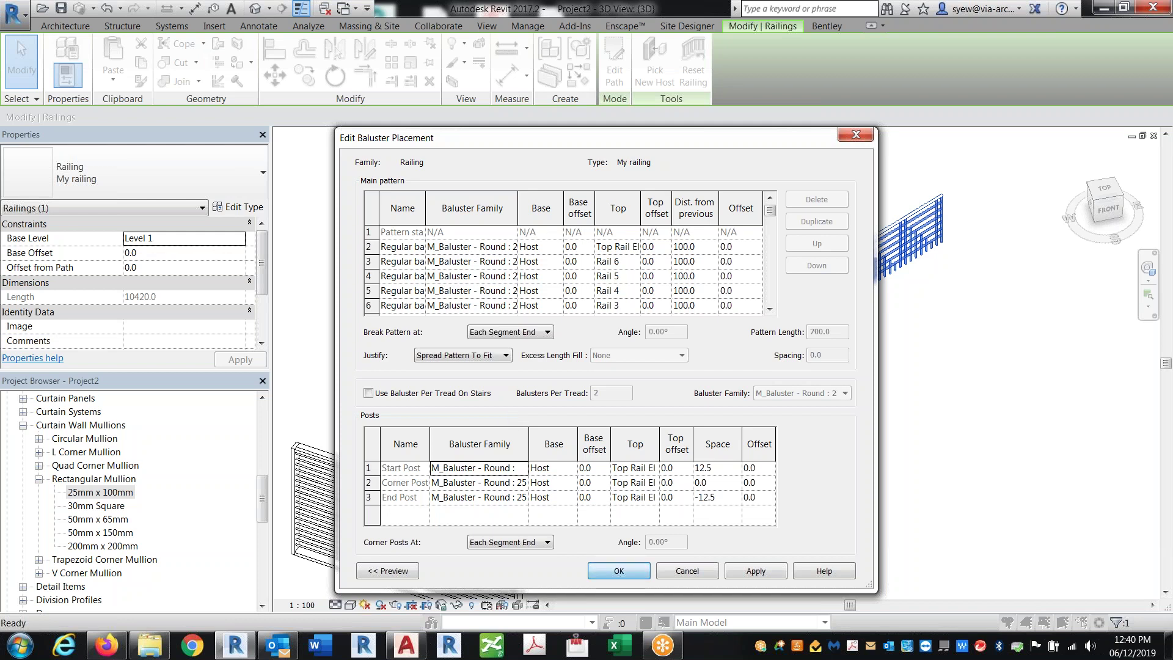
click(619, 570)
click(695, 564)
key(Escape)
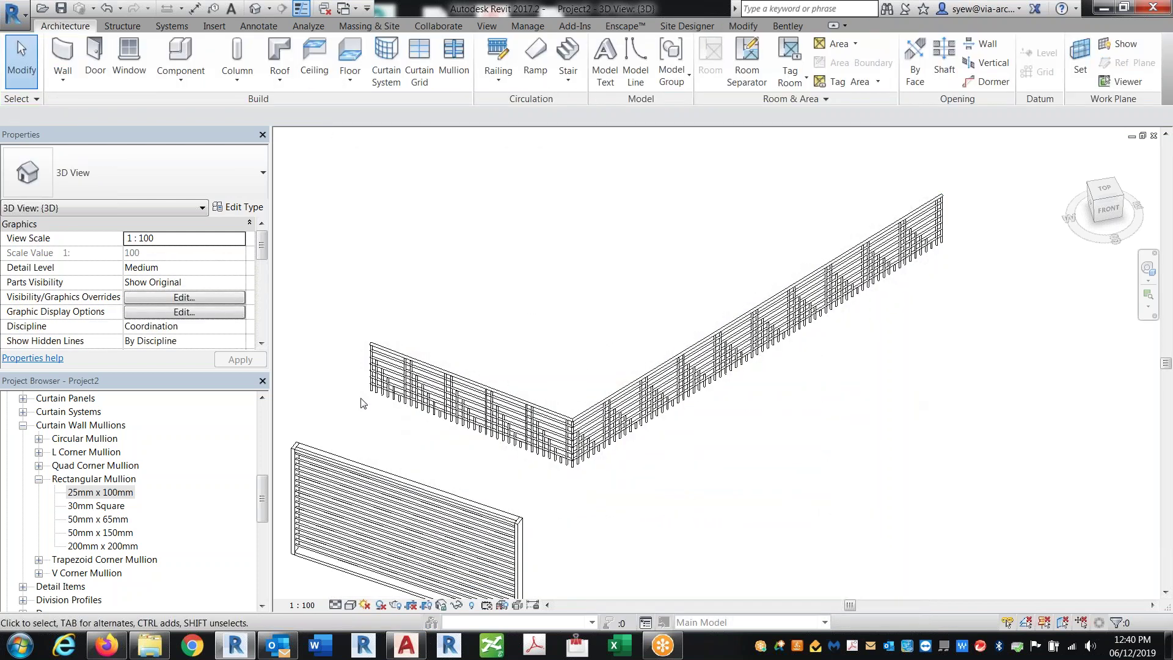
- Change the baluster pattern to Center justification with Truncate Pattern excess length fill
click(618, 442)
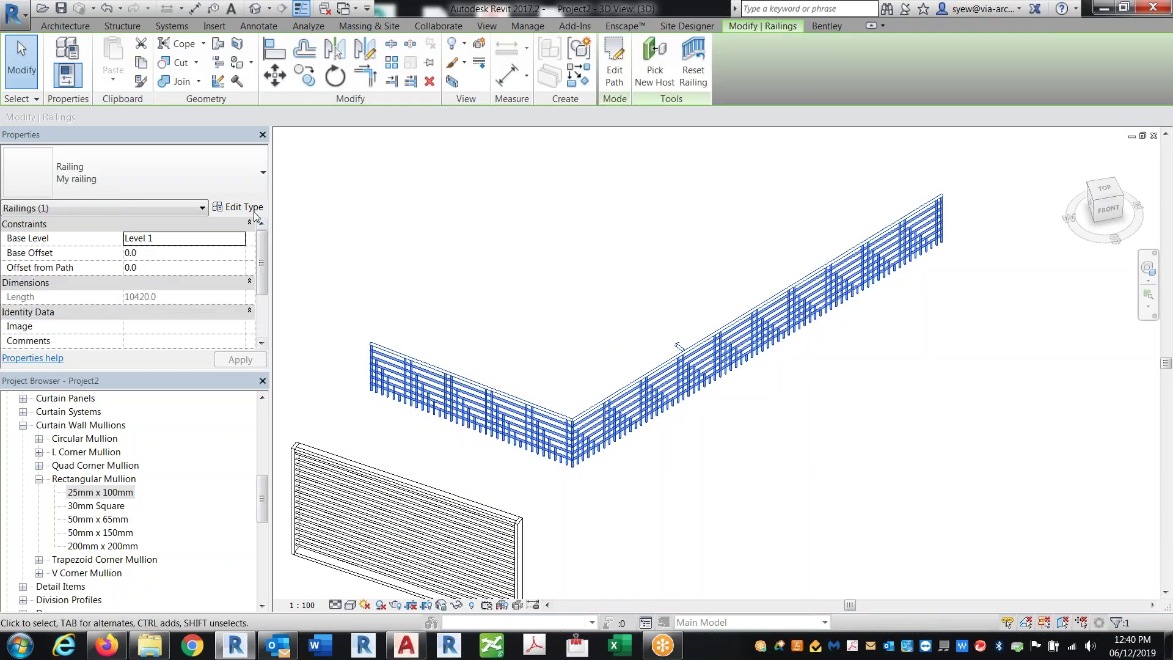
click(238, 207)
click(678, 320)
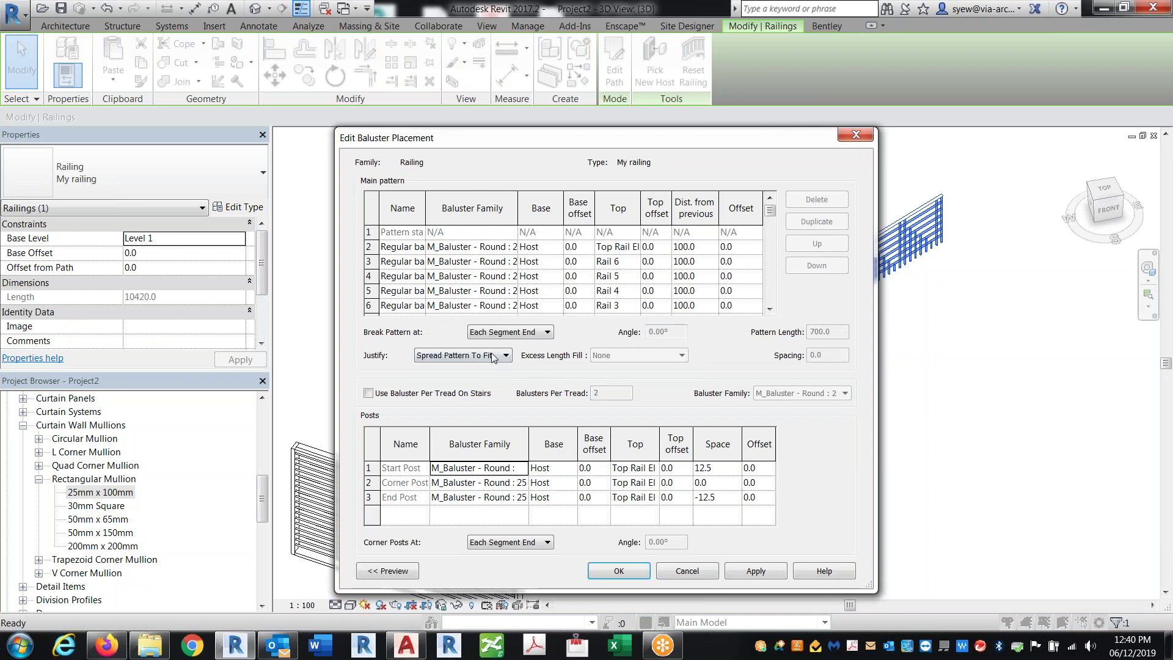
click(455, 355)
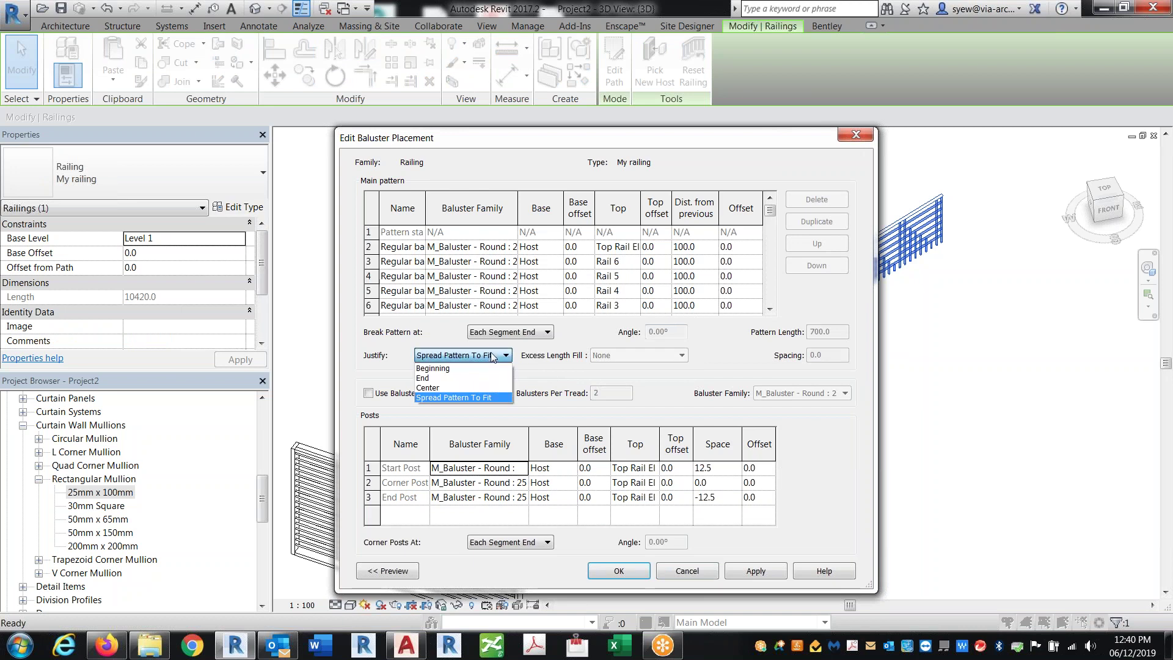
click(442, 388)
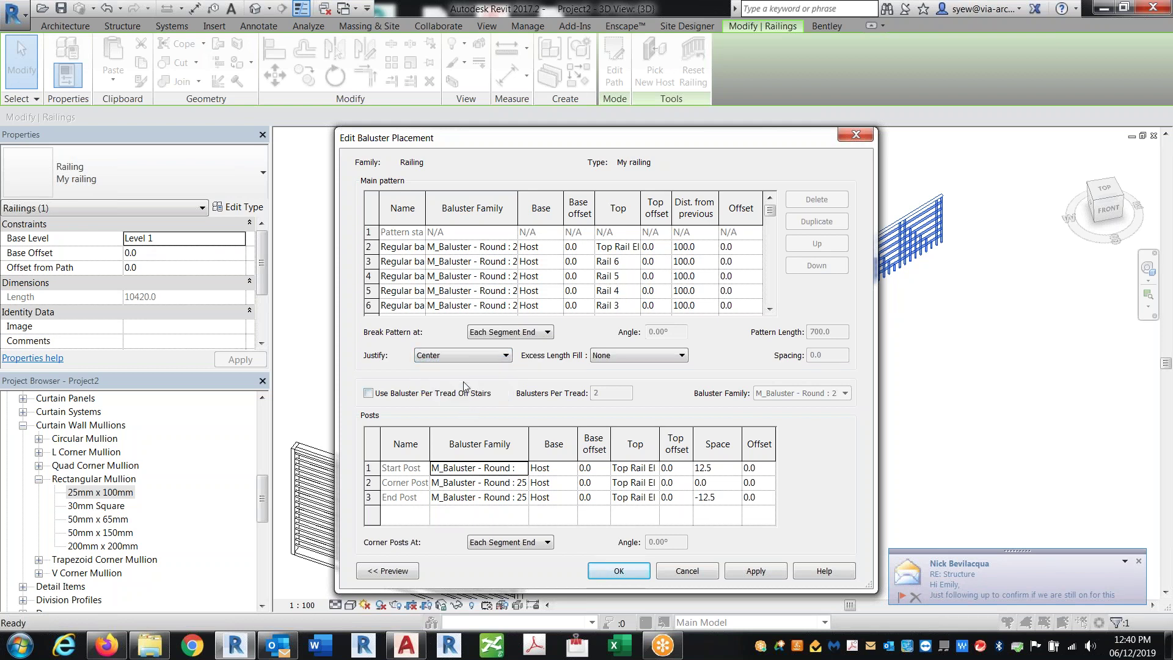
click(601, 358)
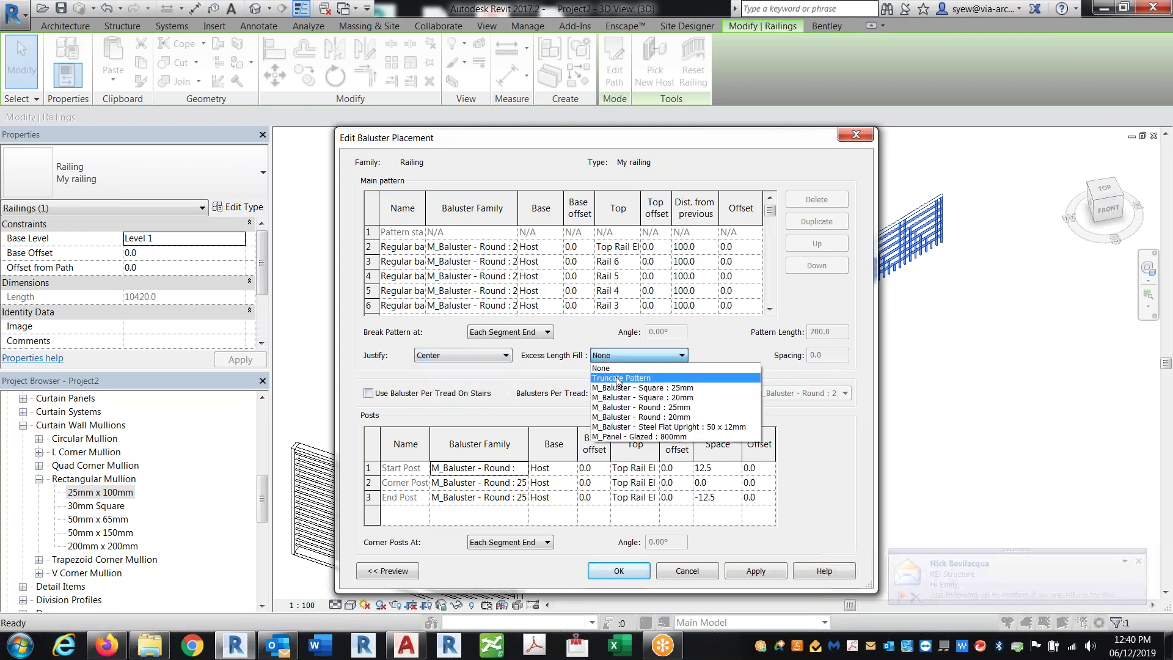
click(618, 378)
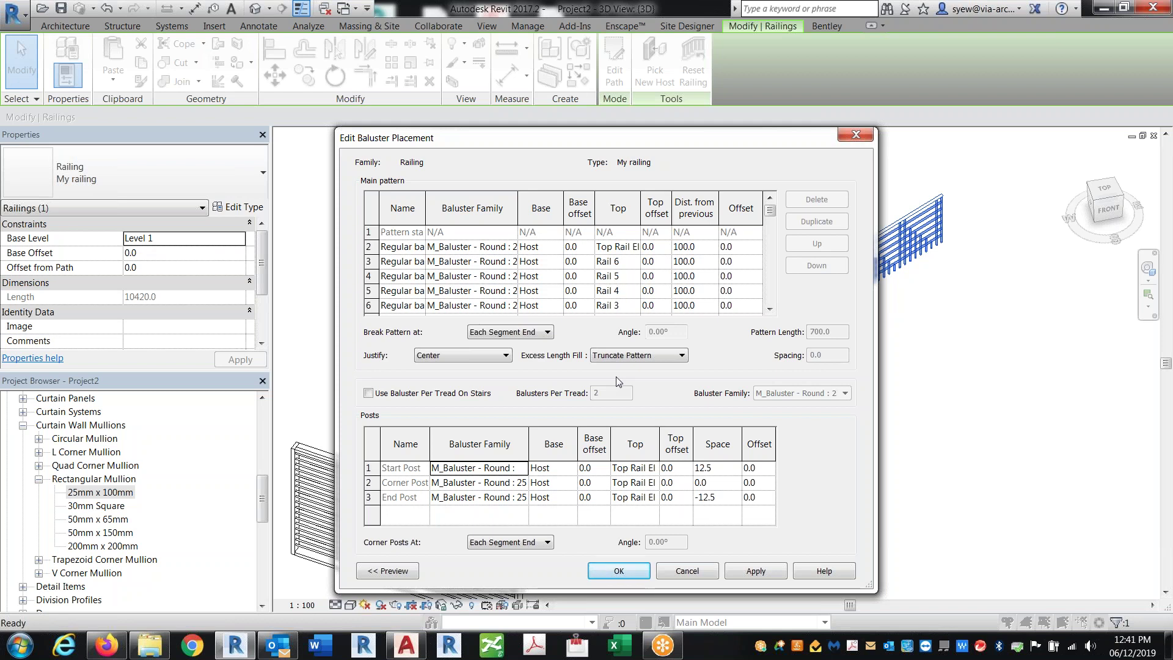
click(620, 570)
click(696, 566)
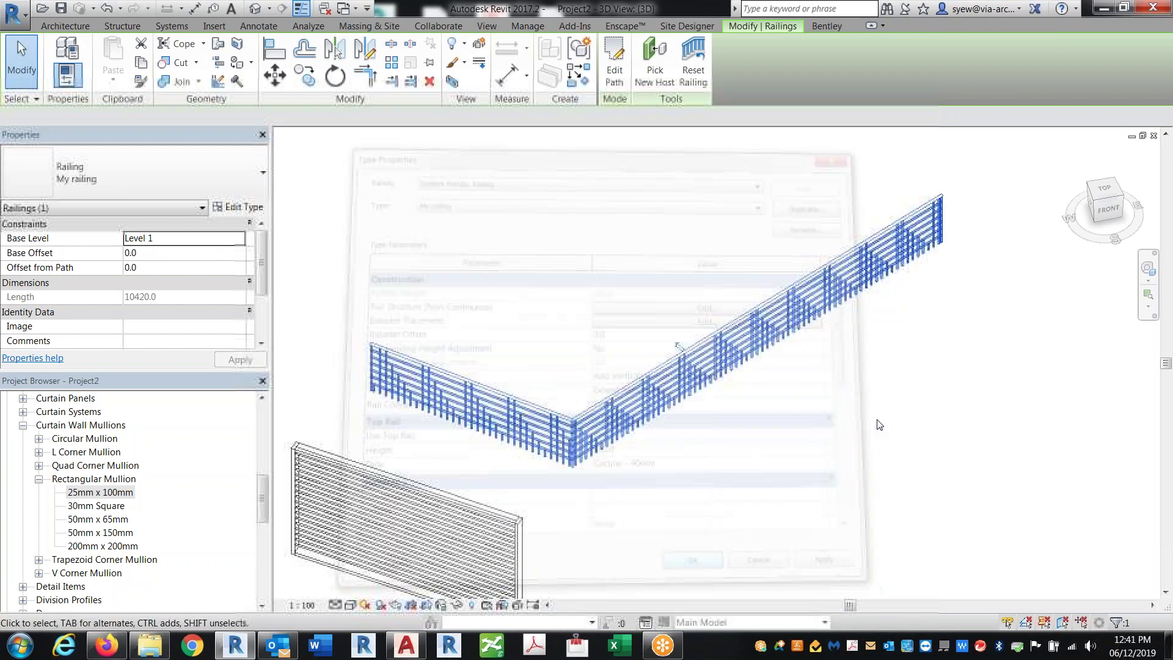
- Switch My railing's baluster Justify back to Spread Pattern To Fit, then open the application menu
key(Escape)
scroll(913, 196, down, 5)
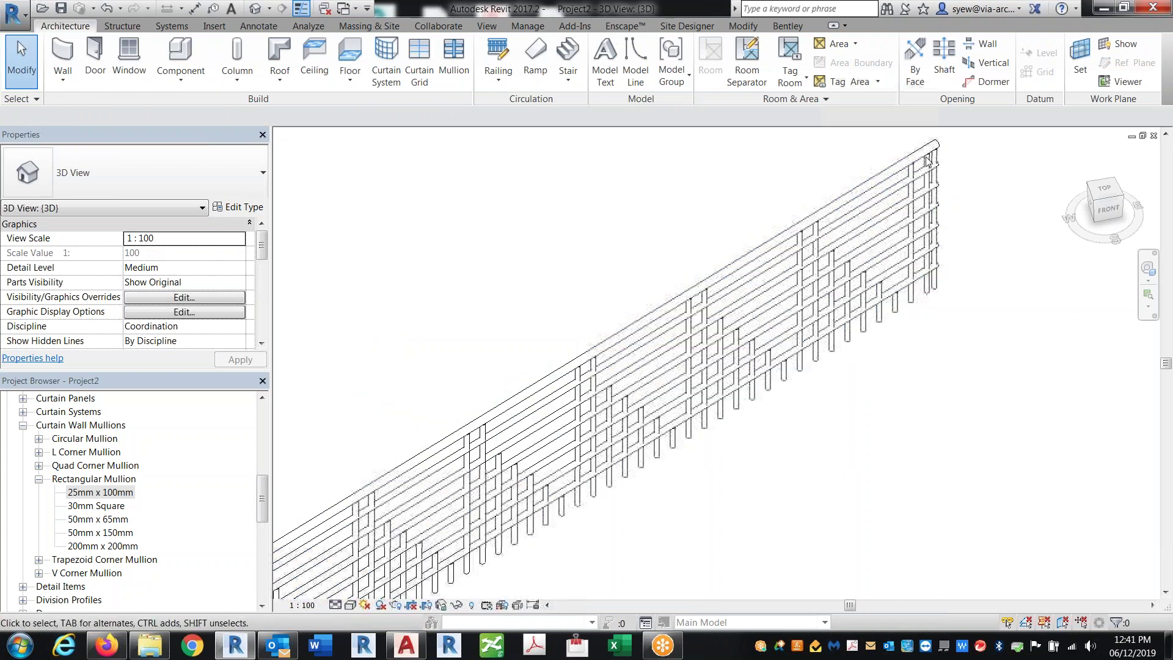
shift+middle_drag(850, 330, 670, 441)
click(669, 441)
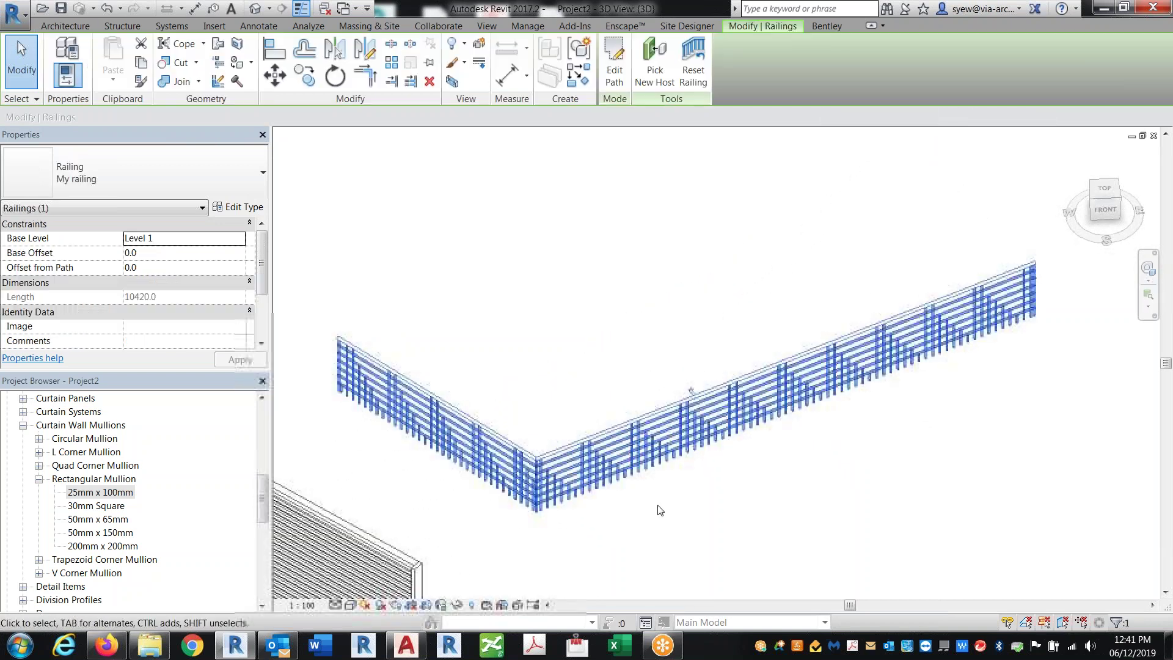
click(240, 208)
click(668, 319)
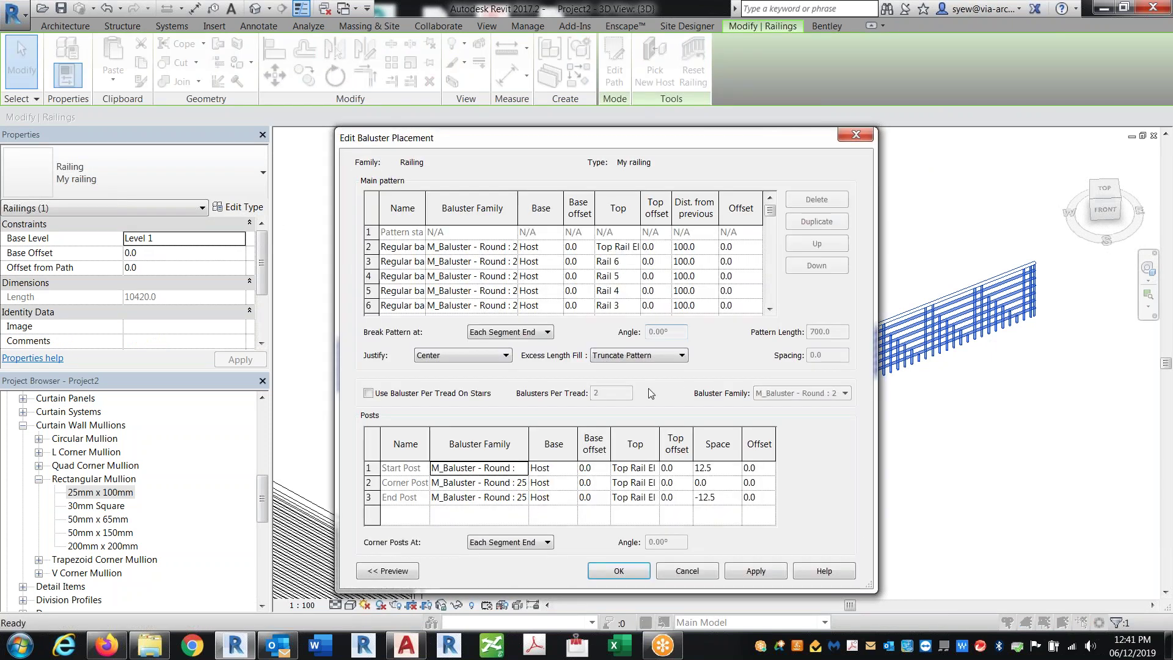
click(454, 354)
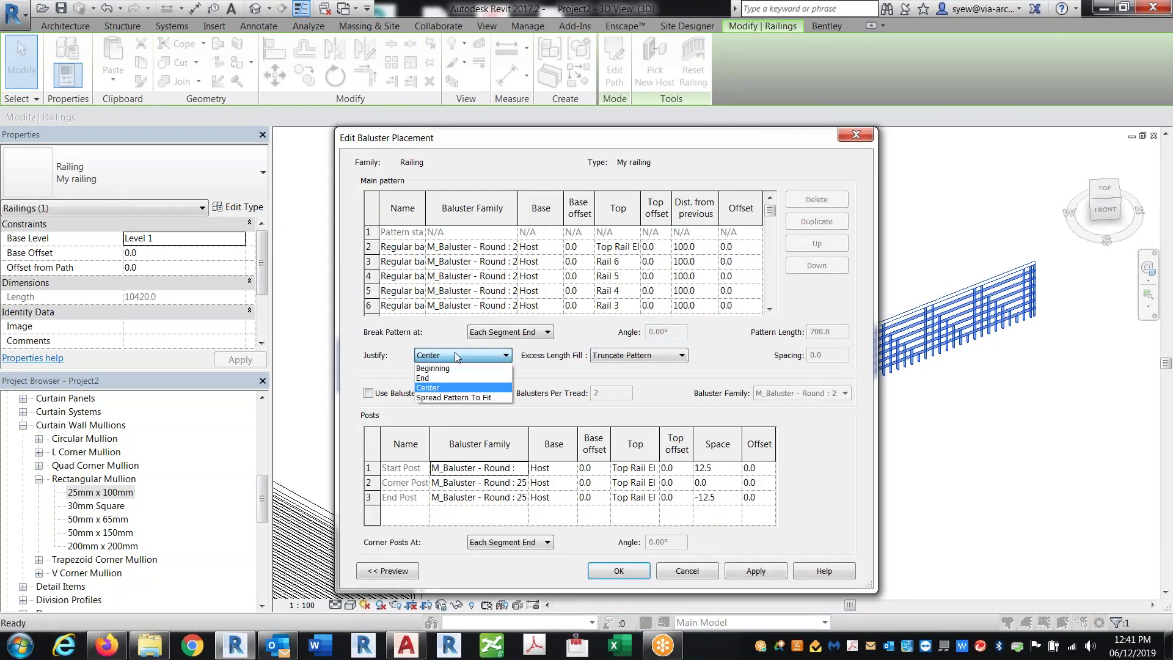
click(453, 398)
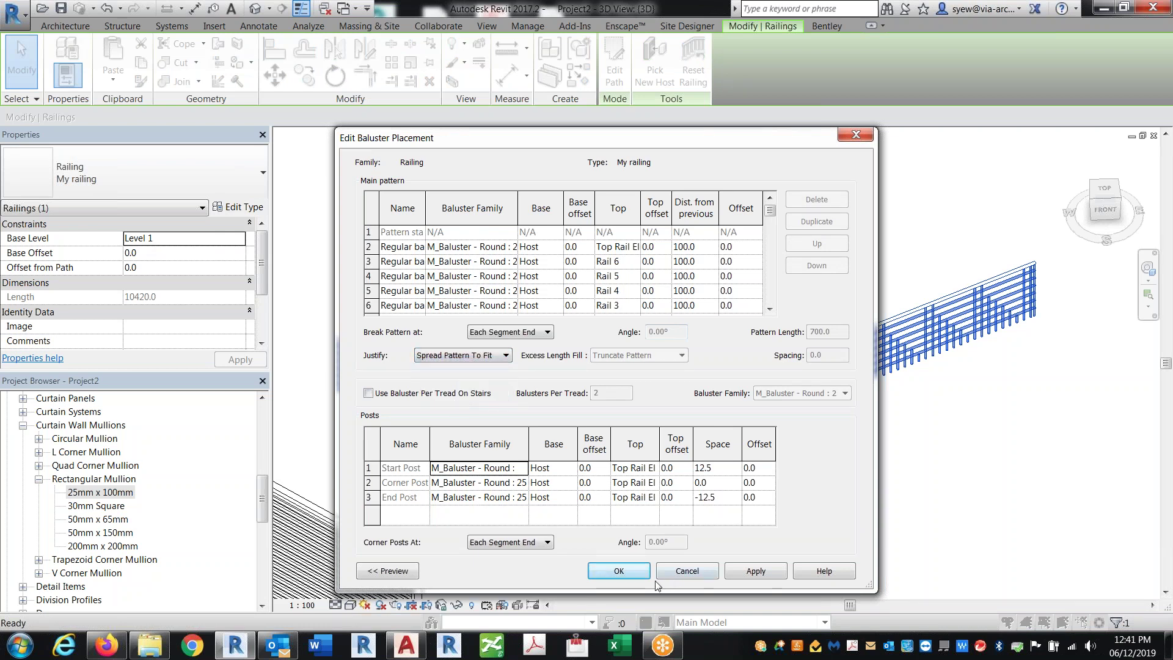
click(639, 570)
click(696, 567)
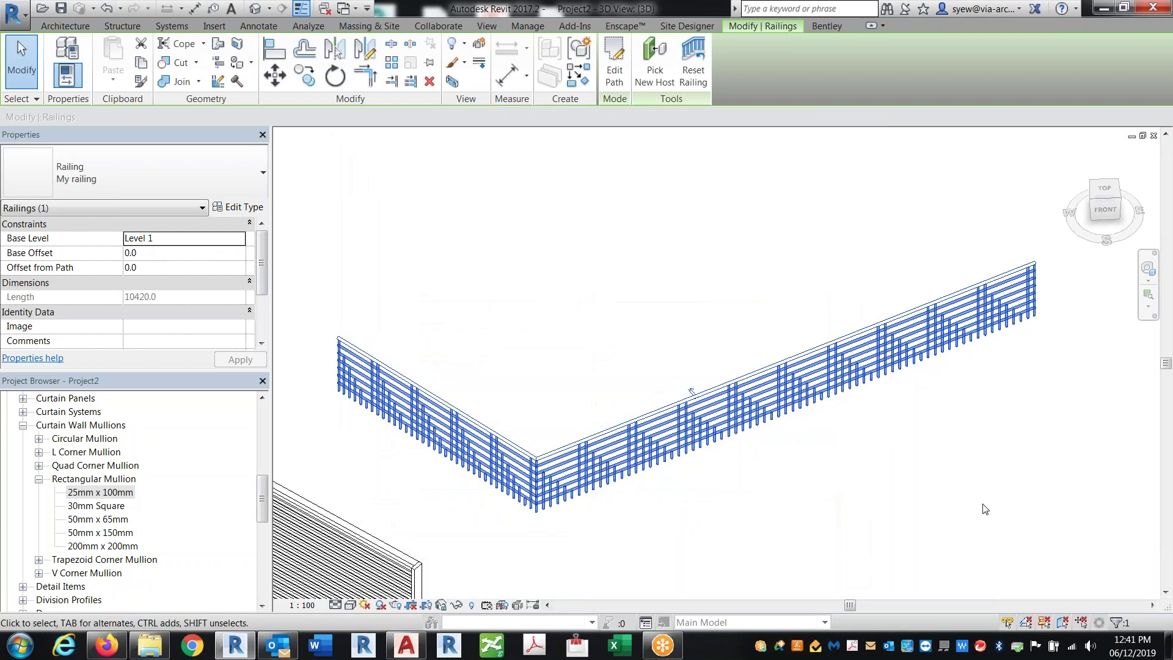
click(985, 509)
click(12, 14)
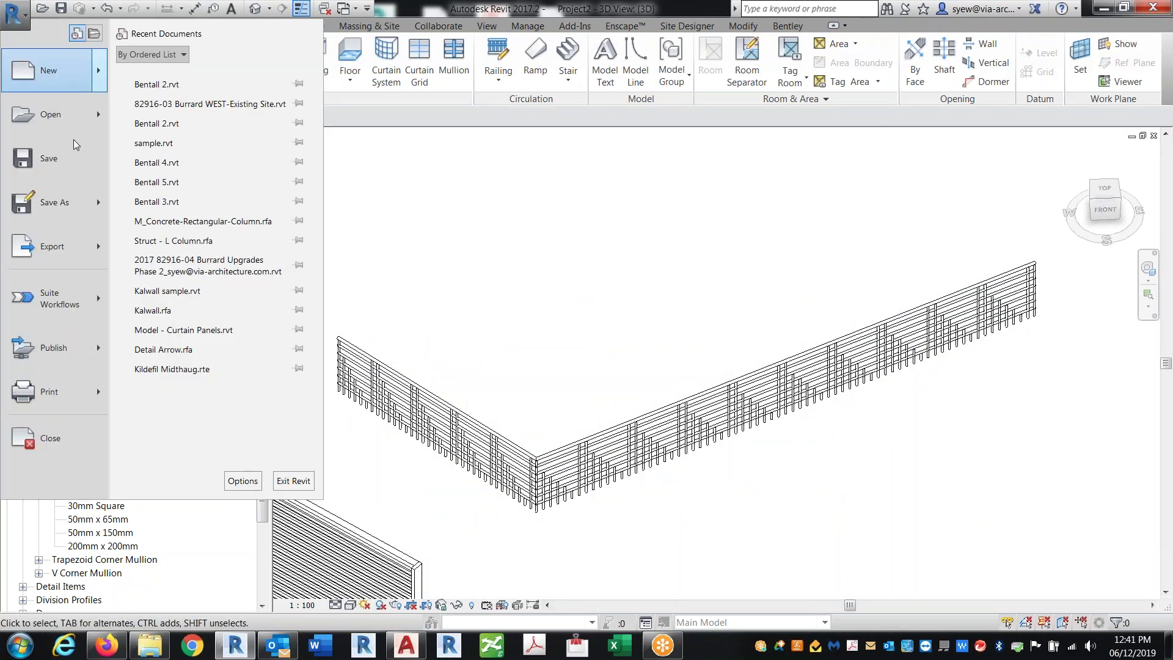
- Open the sample project Model - Railing.rvt from the Model\2017 folder, skipping the save reminder
mouse_move(70, 114)
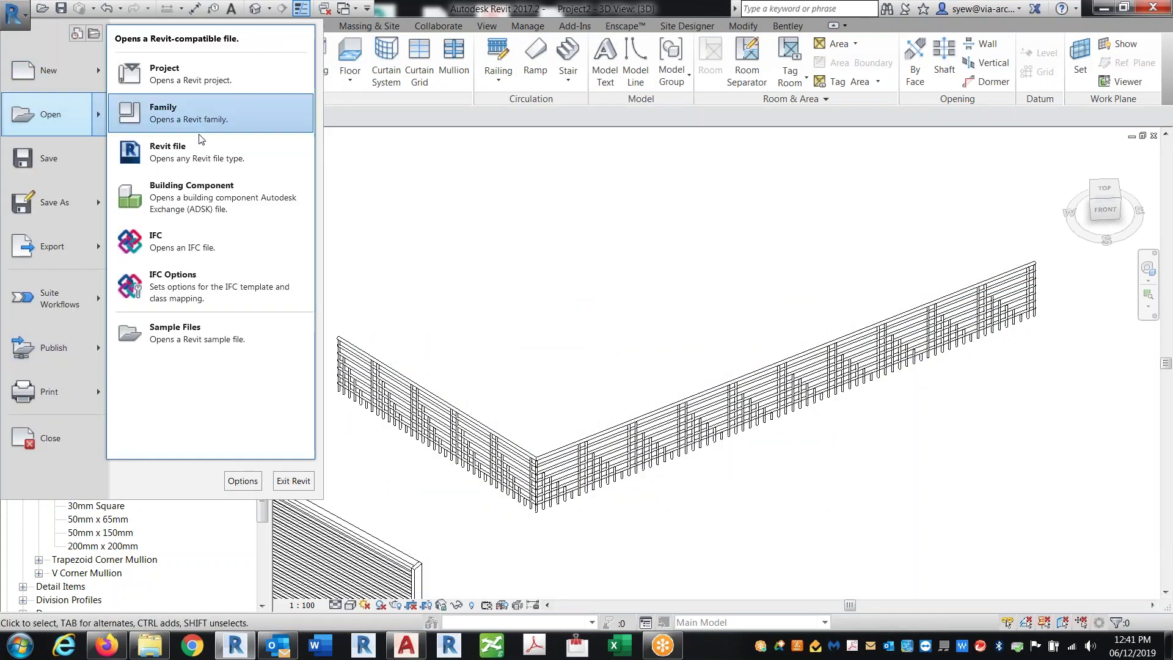
click(375, 317)
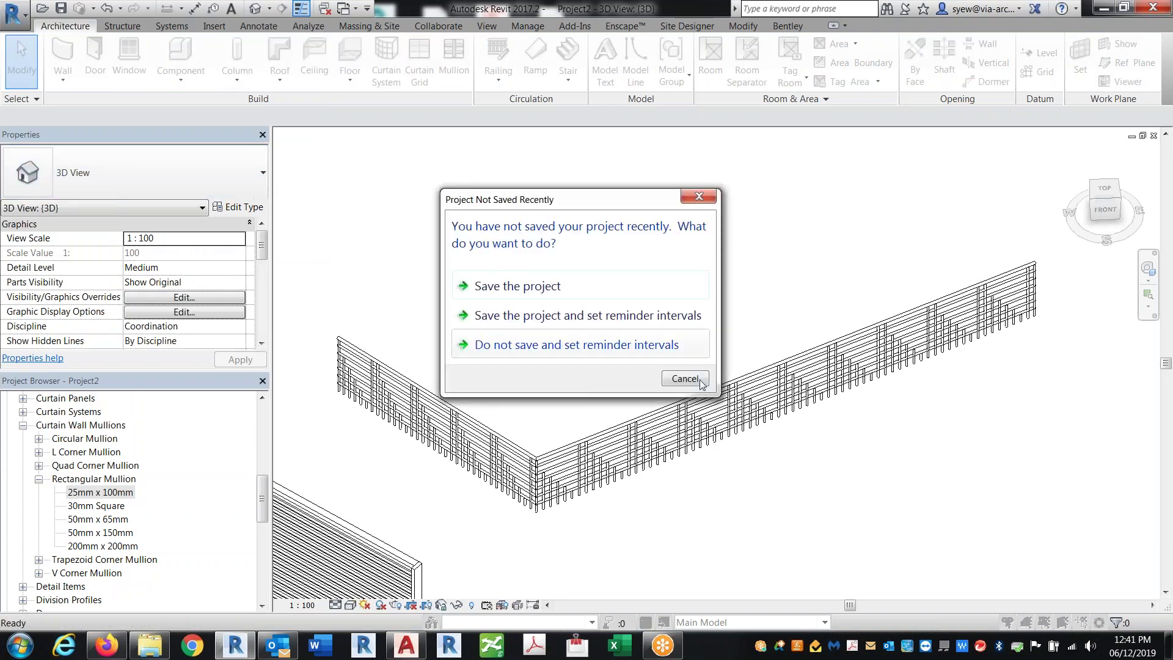
click(701, 382)
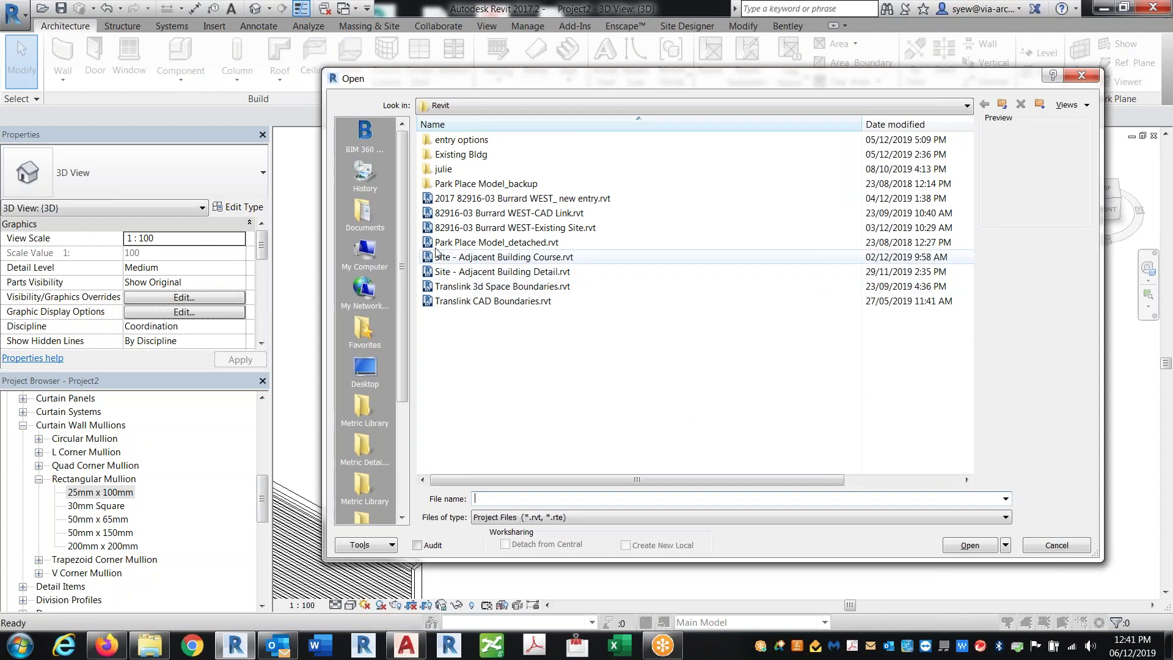
scroll(410, 384, down, 2)
scroll(410, 384, down, 1)
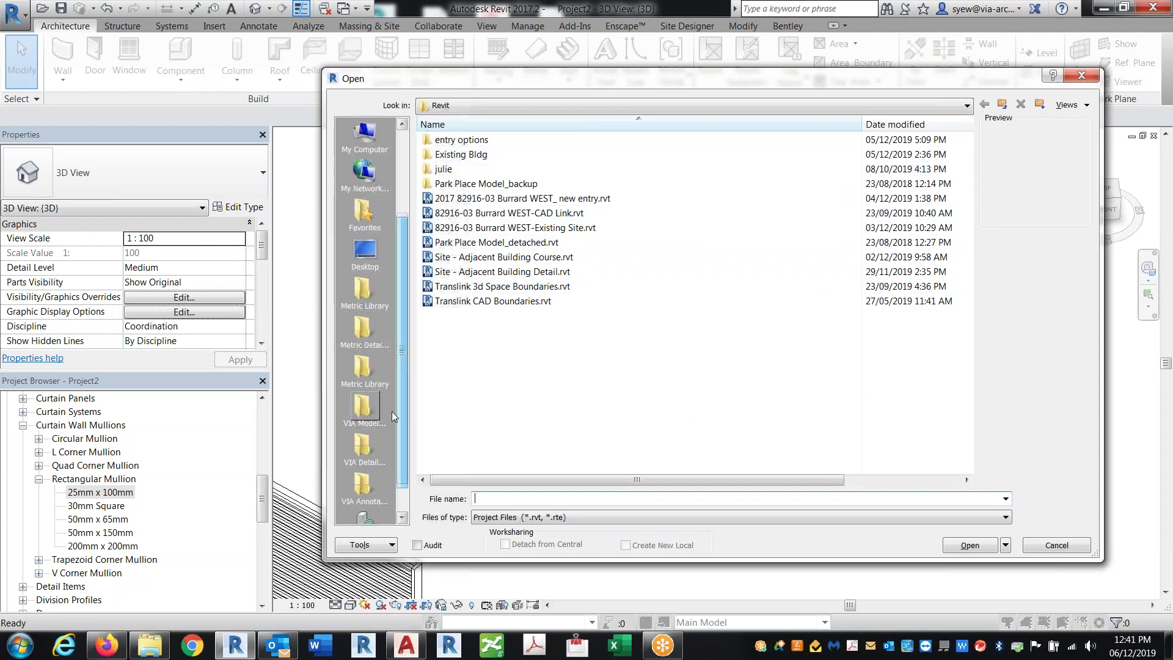
click(363, 406)
double_click(445, 139)
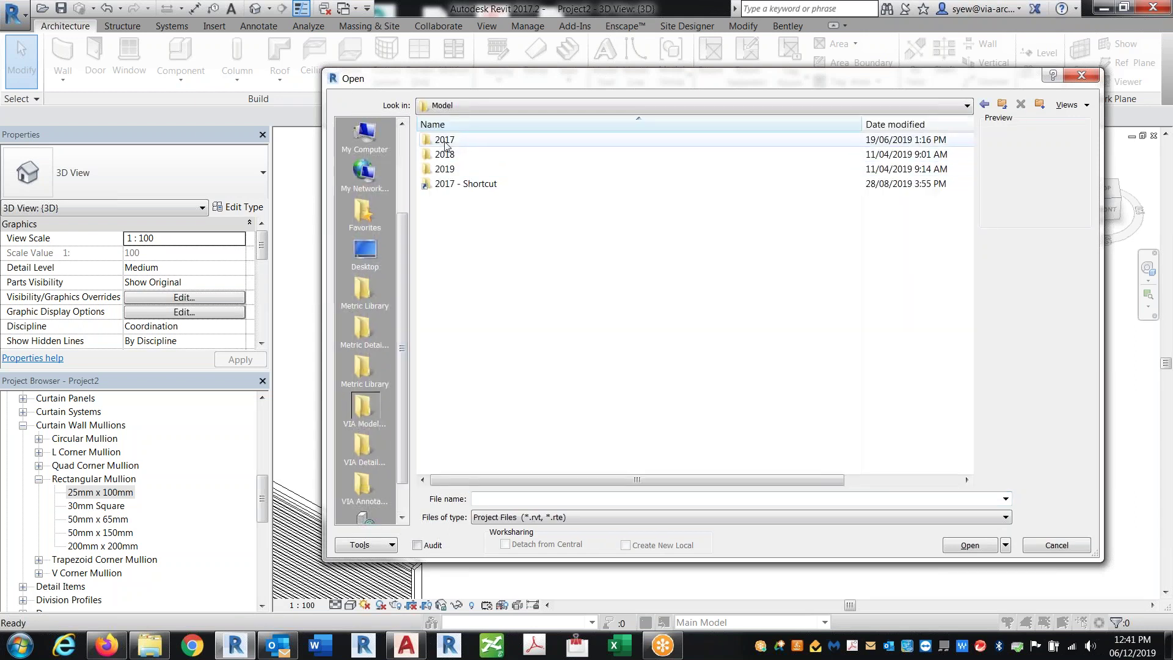
click(525, 286)
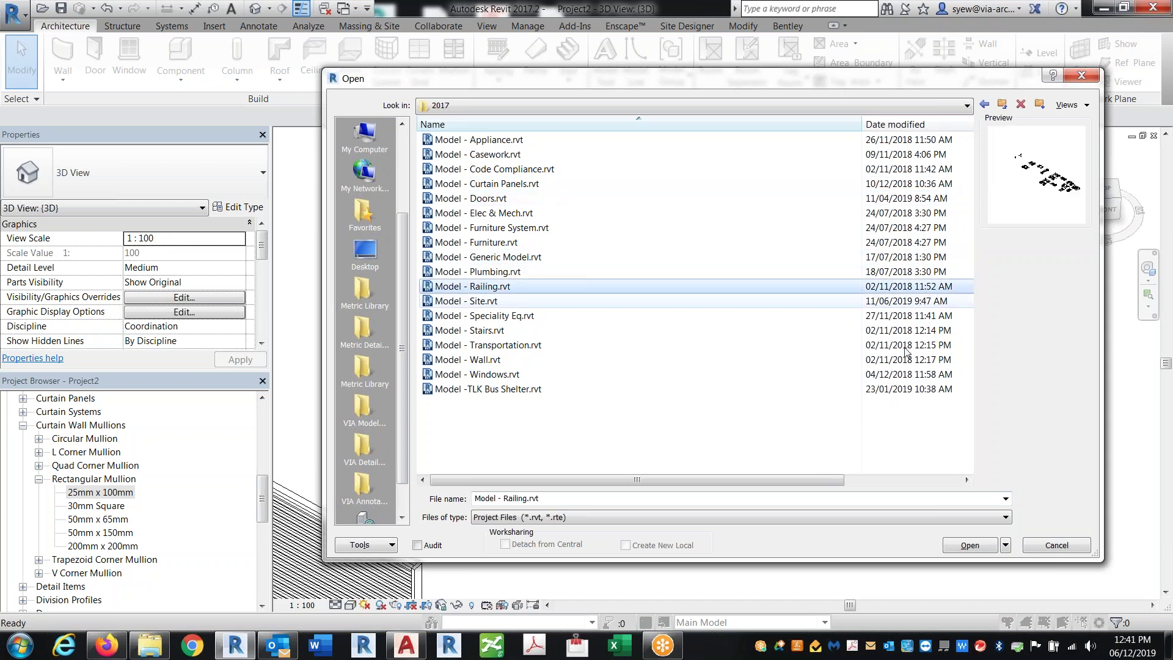
click(989, 545)
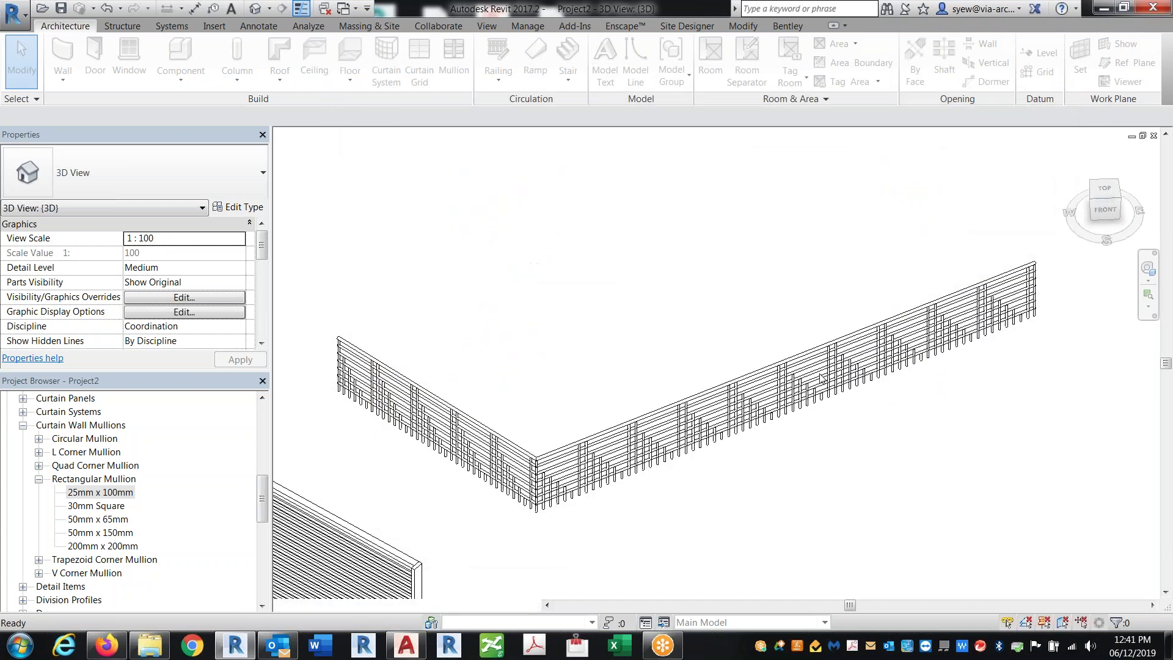
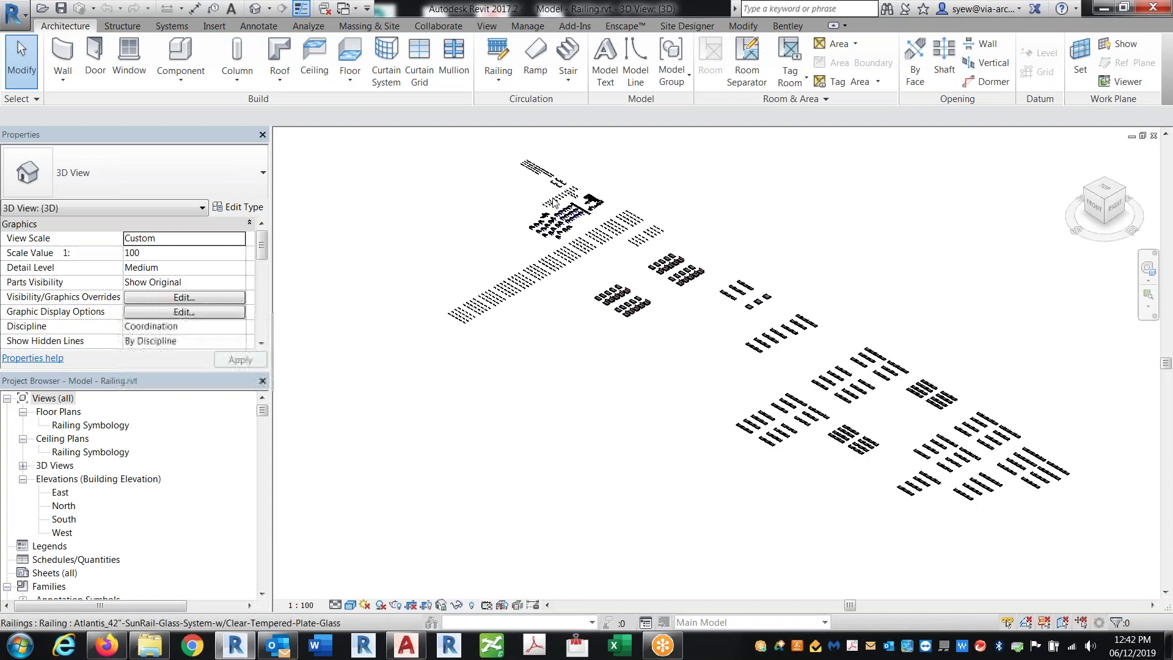
- Zoom and orbit the 3D view around the glass canopy and bench railings
scroll(621, 211, up, 5)
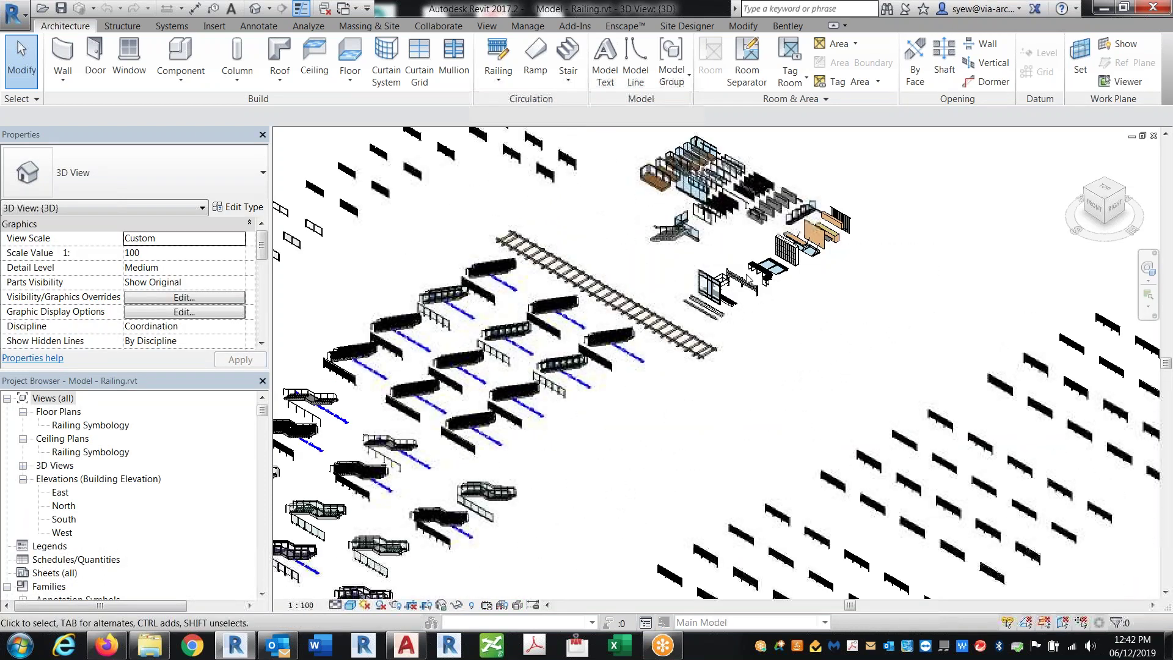
scroll(923, 344, up, 5)
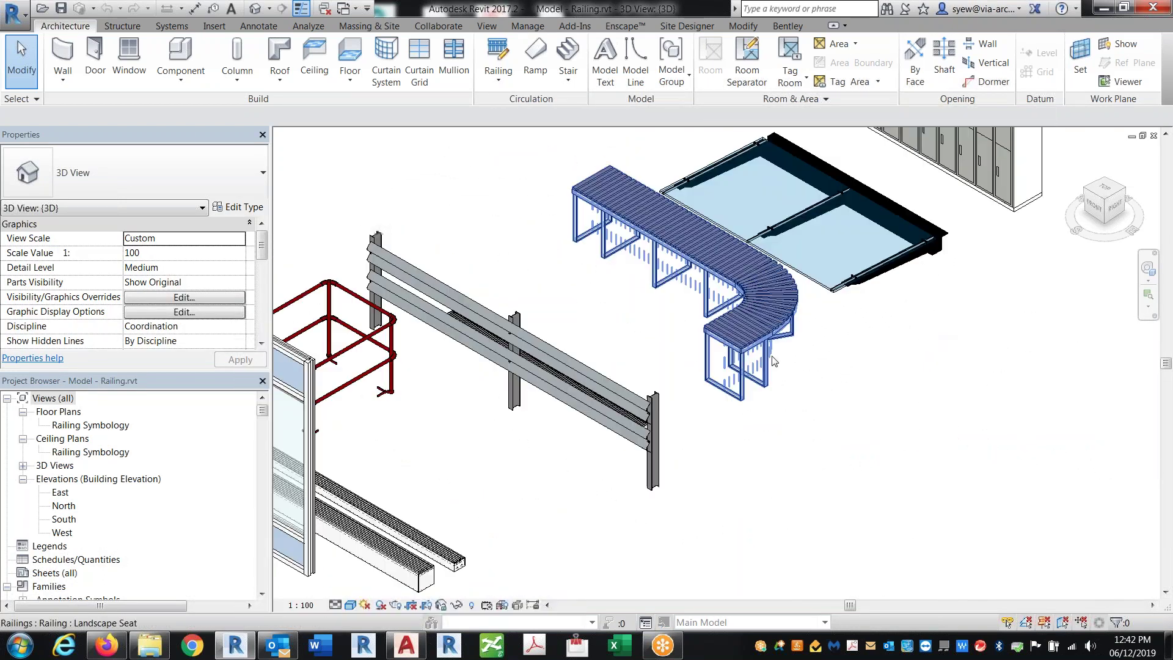
click(888, 259)
middle_drag(887, 260, 841, 351)
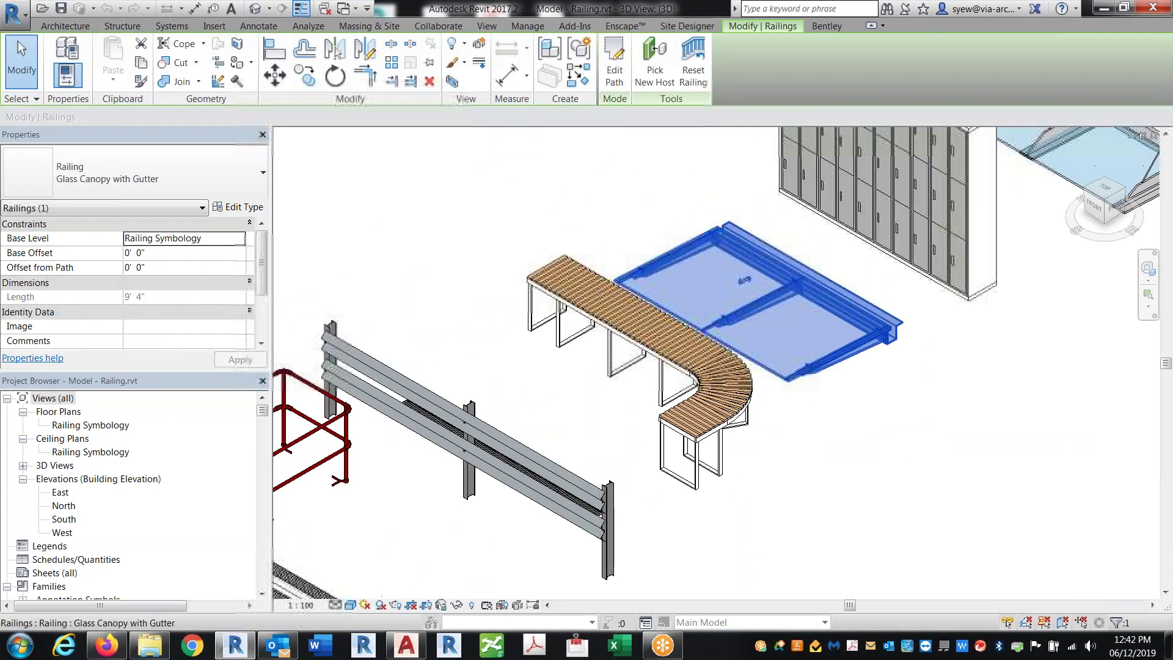
mouse_move(948, 403)
shift+middle_down()
mouse_move(813, 391)
mouse_move(840, 342)
mouse_move(938, 414)
shift+middle_up()
- Inspect the mail box railing, then switch to the Railing Symbology floor plan
click(904, 342)
shift+middle_drag(856, 440, 960, 455)
scroll(971, 440, down, 3)
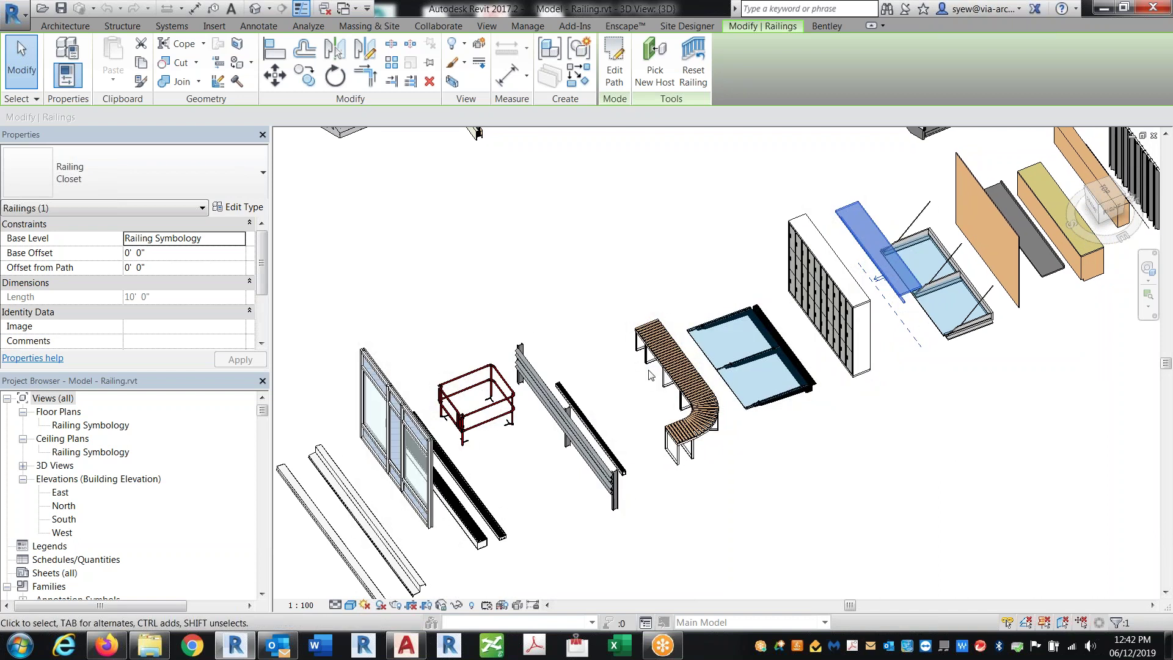
click(95, 426)
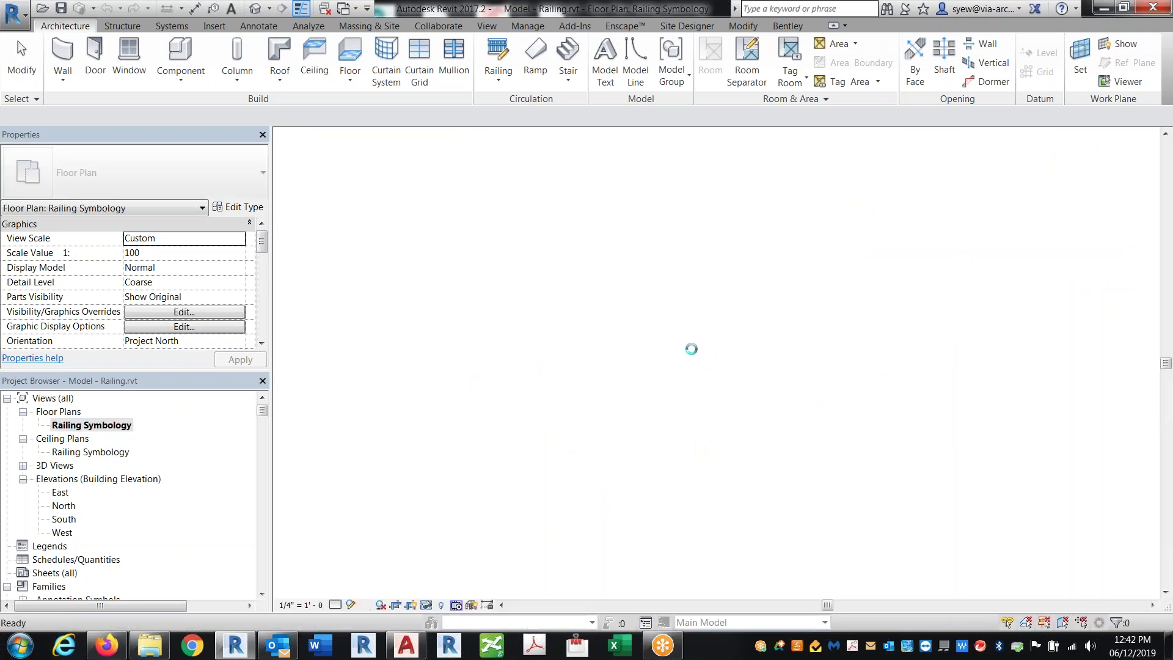
- Create a new L-shaped Cabinet - Base railing similar to the existing one
scroll(400, 245, up, 8)
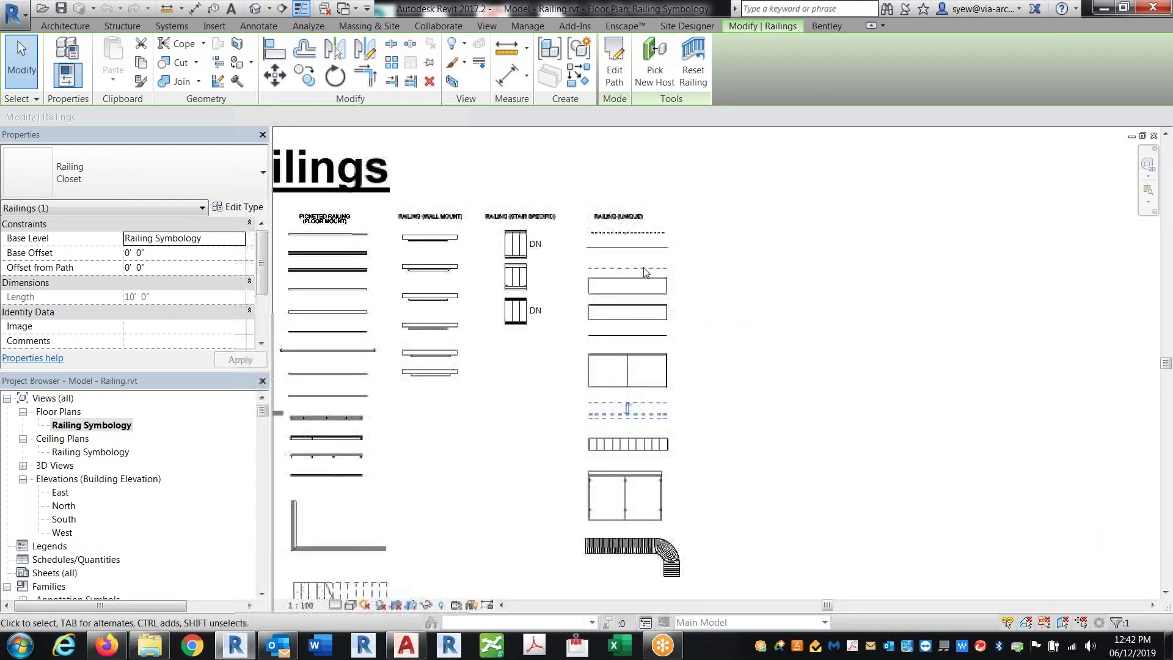
scroll(604, 244, up, 2)
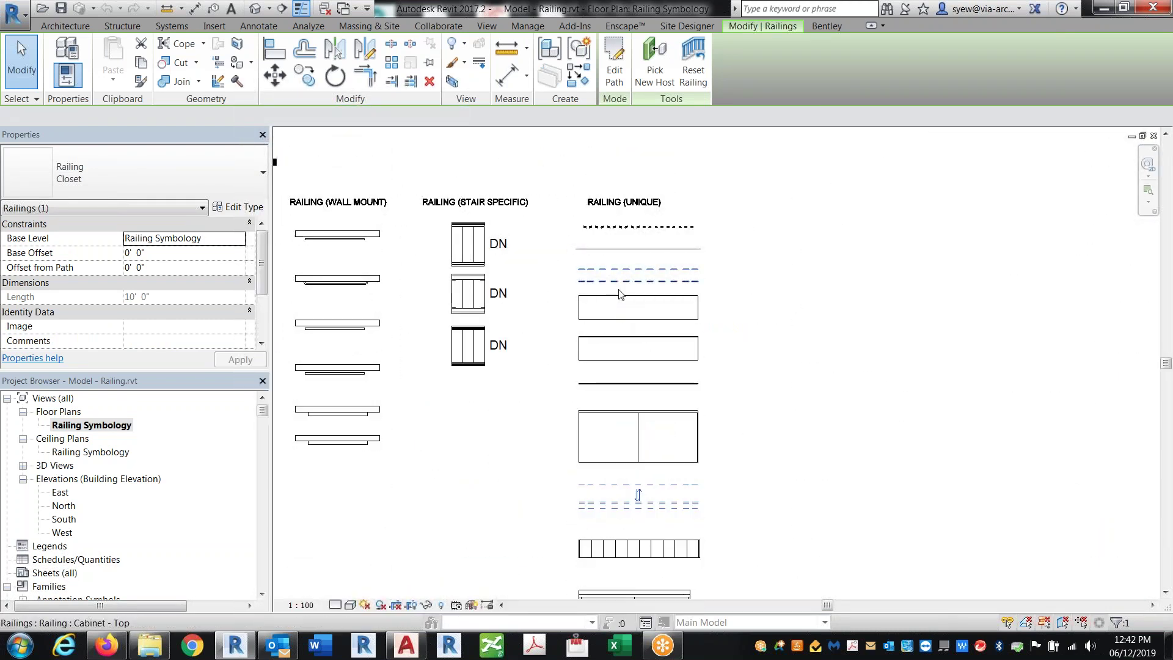
click(621, 306)
scroll(640, 295, up, 2)
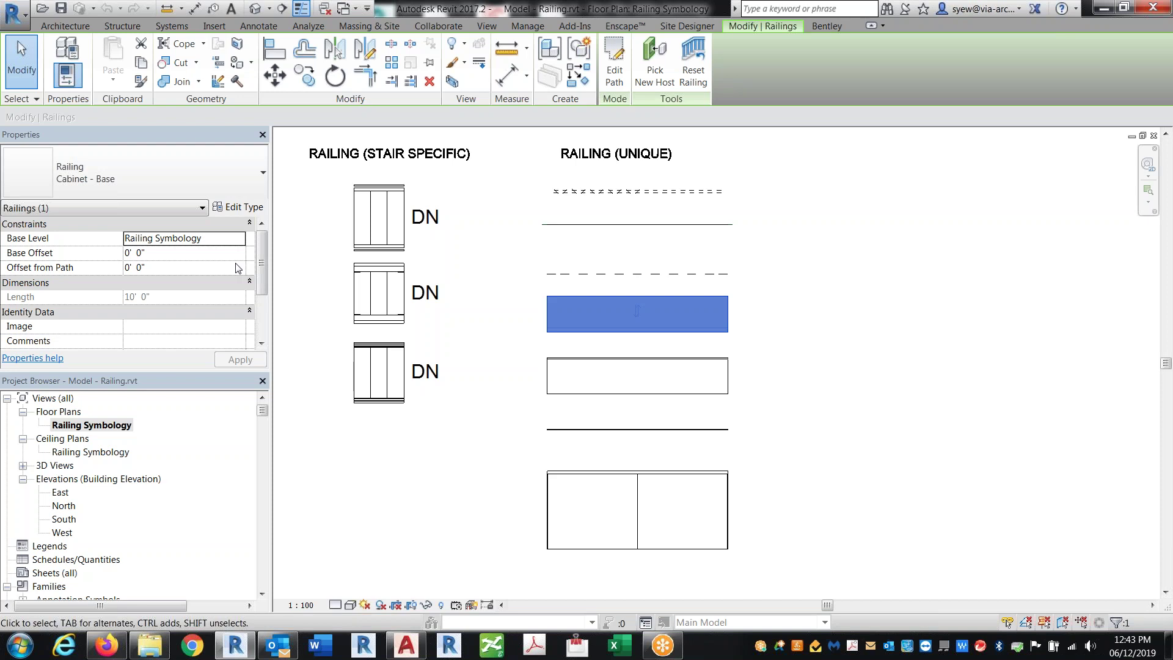
click(615, 71)
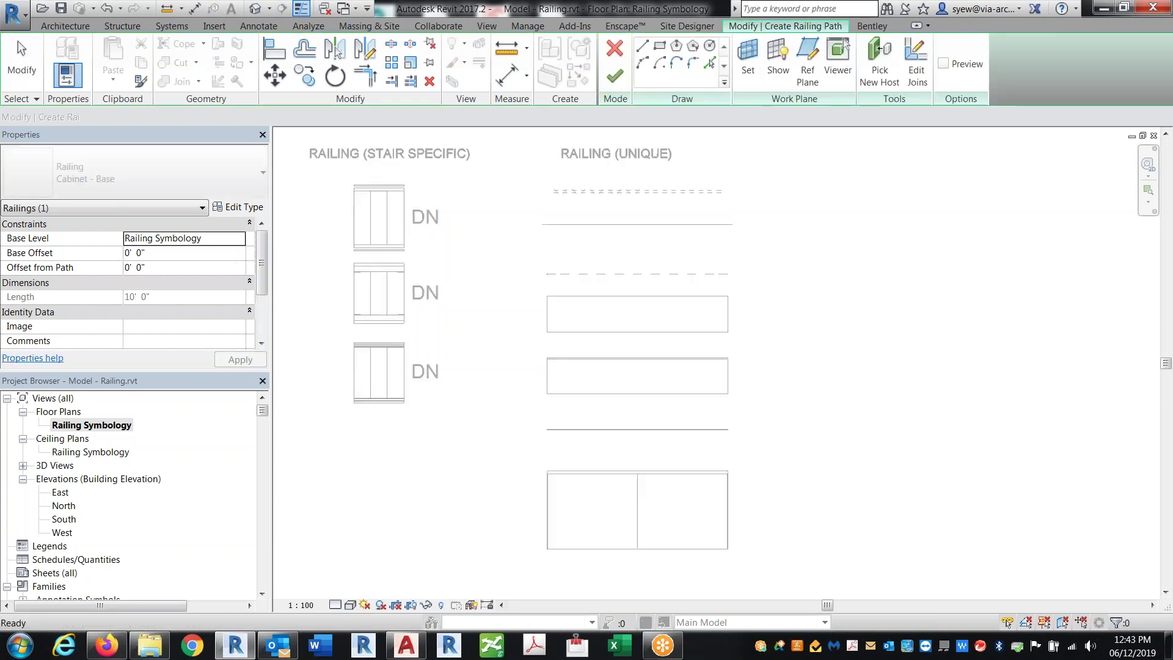
click(1027, 278)
click(954, 278)
click(954, 445)
key(Escape)
key(Escape)
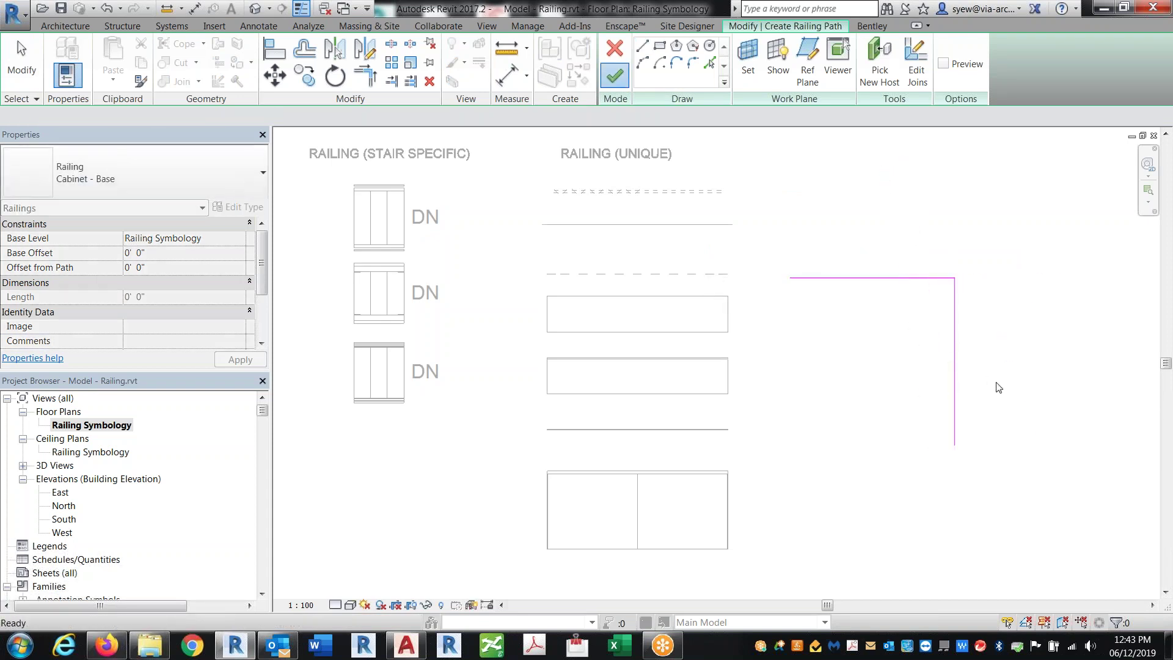
click(872, 359)
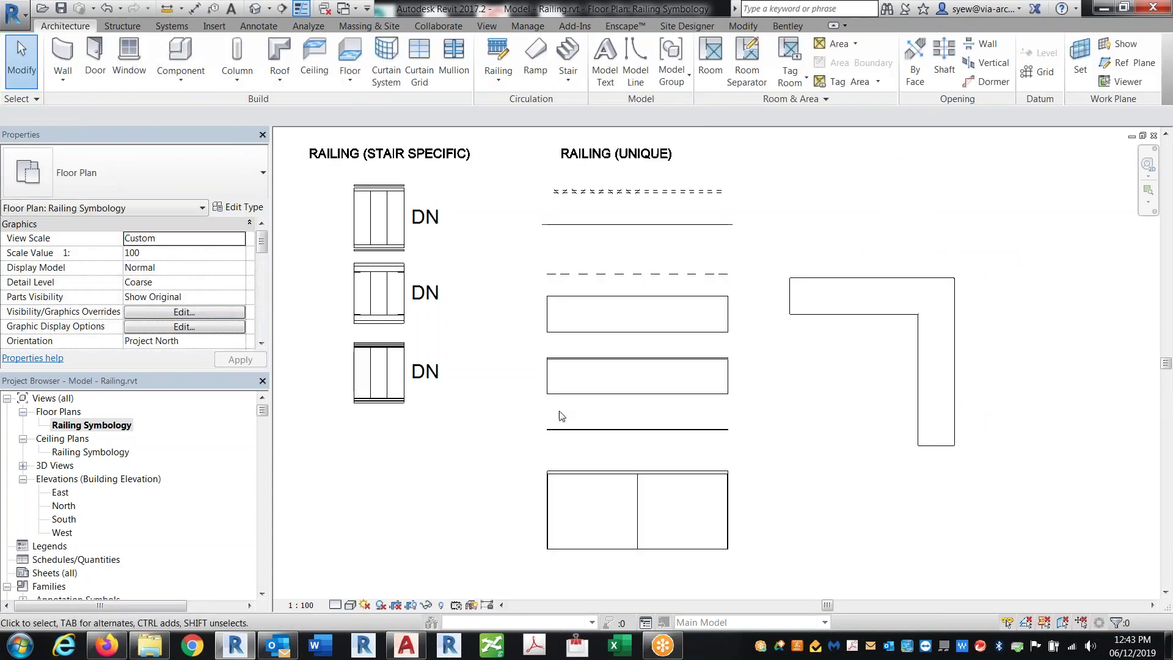
- Add a Cabinet - Top railing along the L's top edge
click(618, 273)
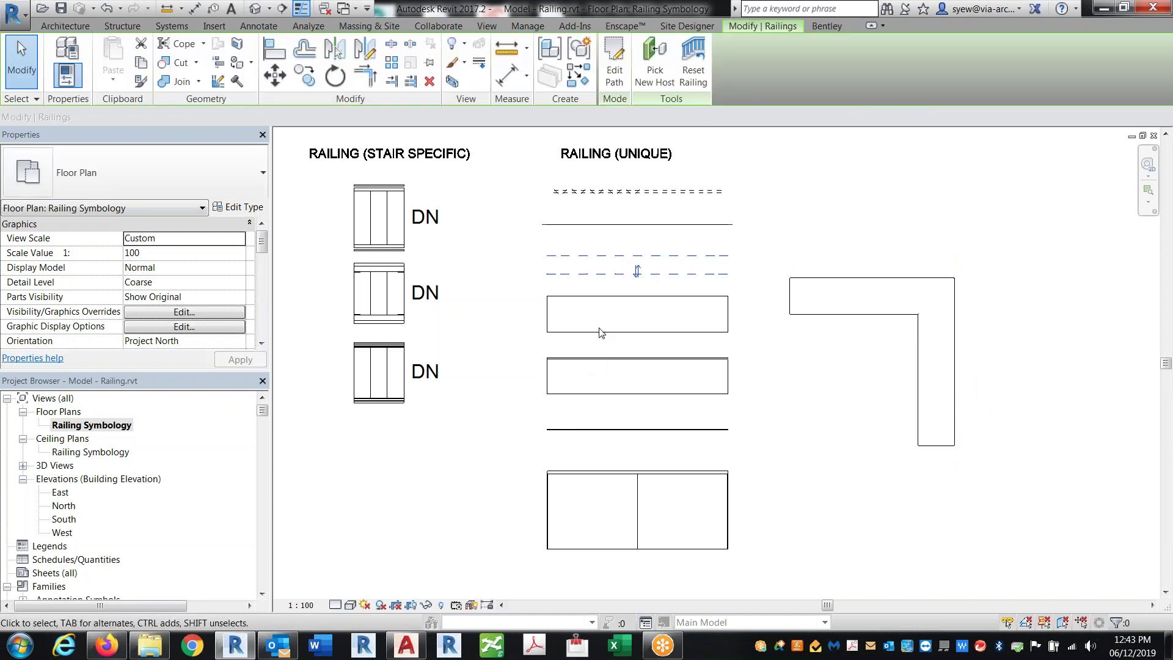
click(578, 75)
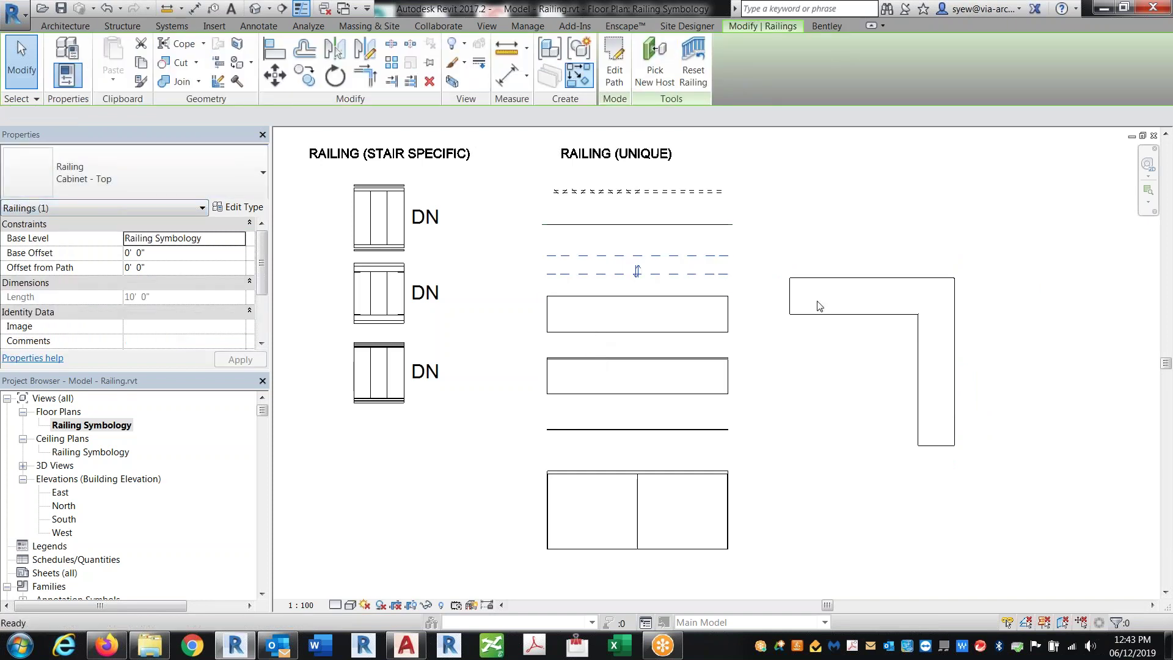
click(789, 276)
click(955, 277)
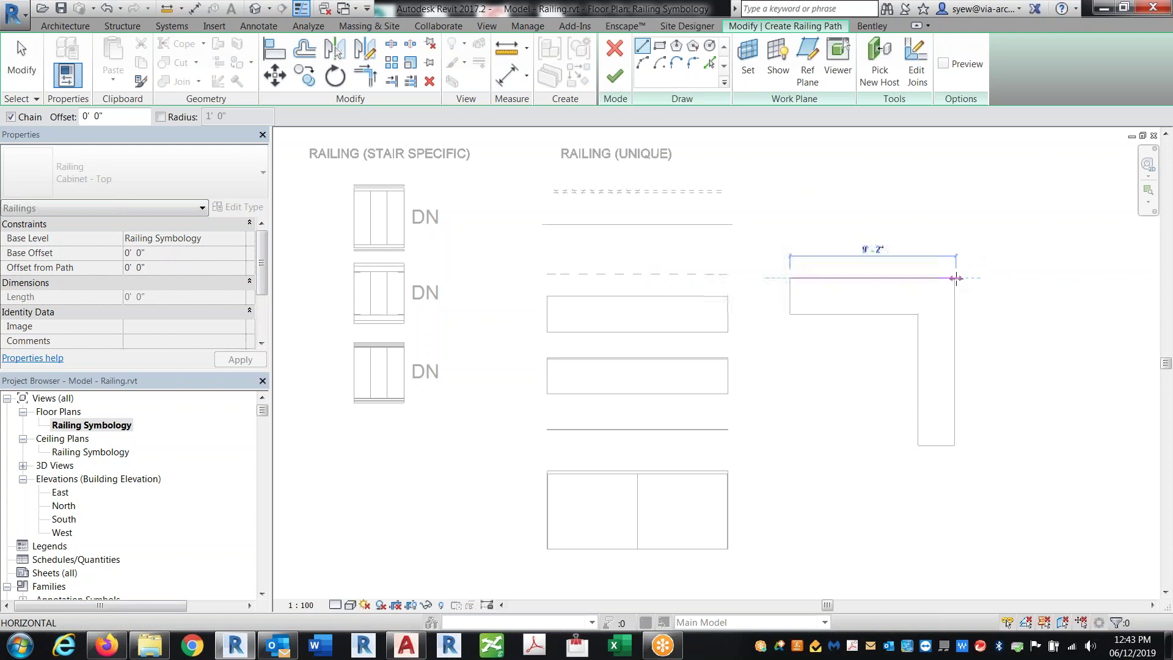
click(616, 77)
- Add a second Cabinet - Top railing down the L's right edge, then return to the default 3D view
scroll(964, 335, up, 2)
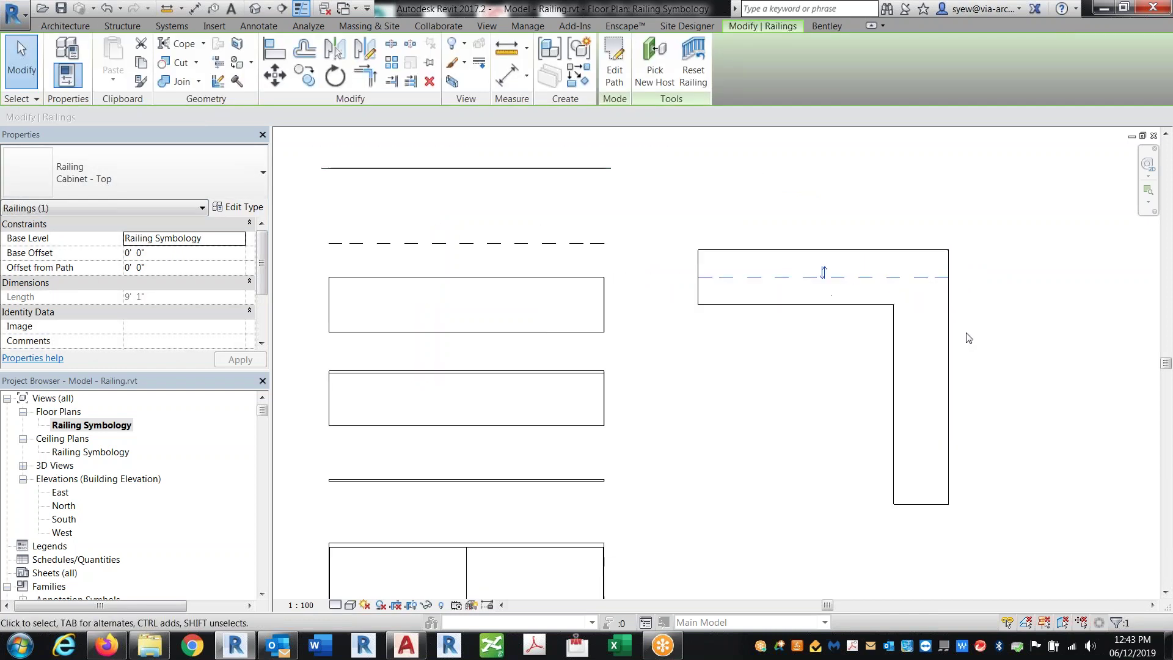
click(578, 76)
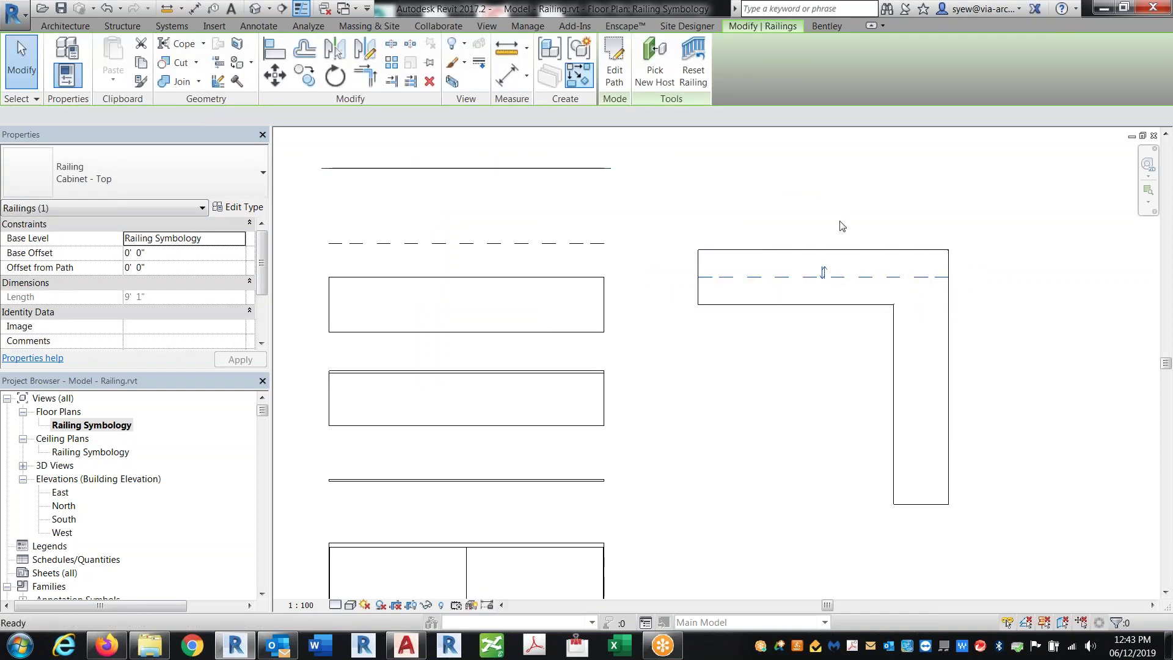
click(951, 283)
click(948, 505)
key(Escape)
click(615, 75)
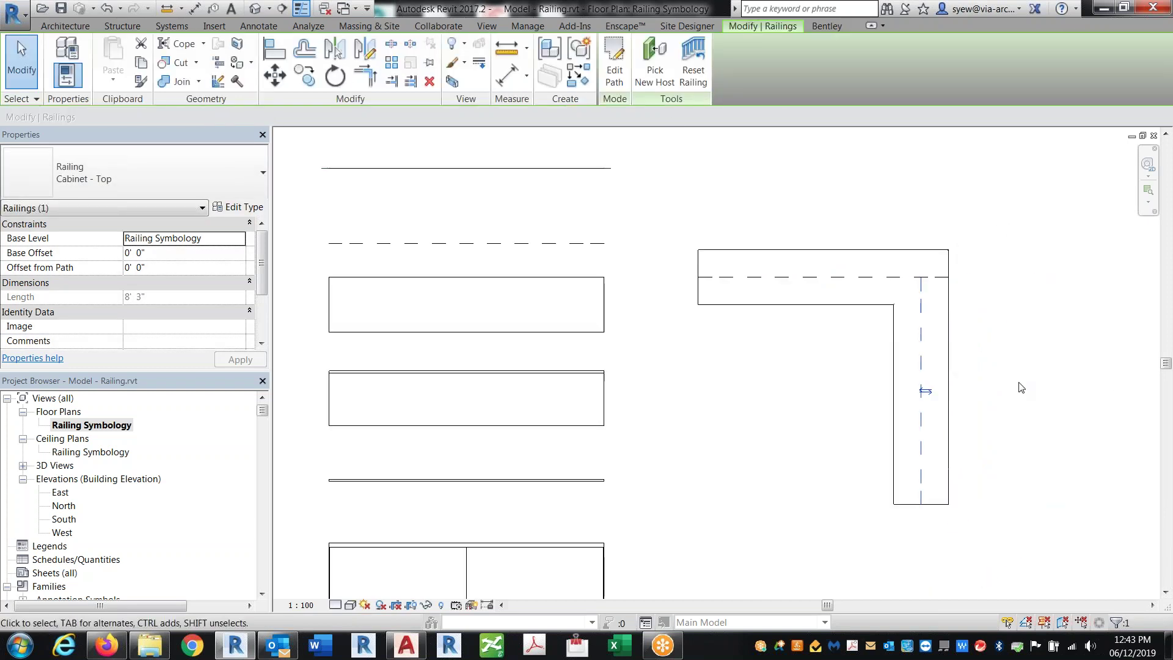
click(1022, 389)
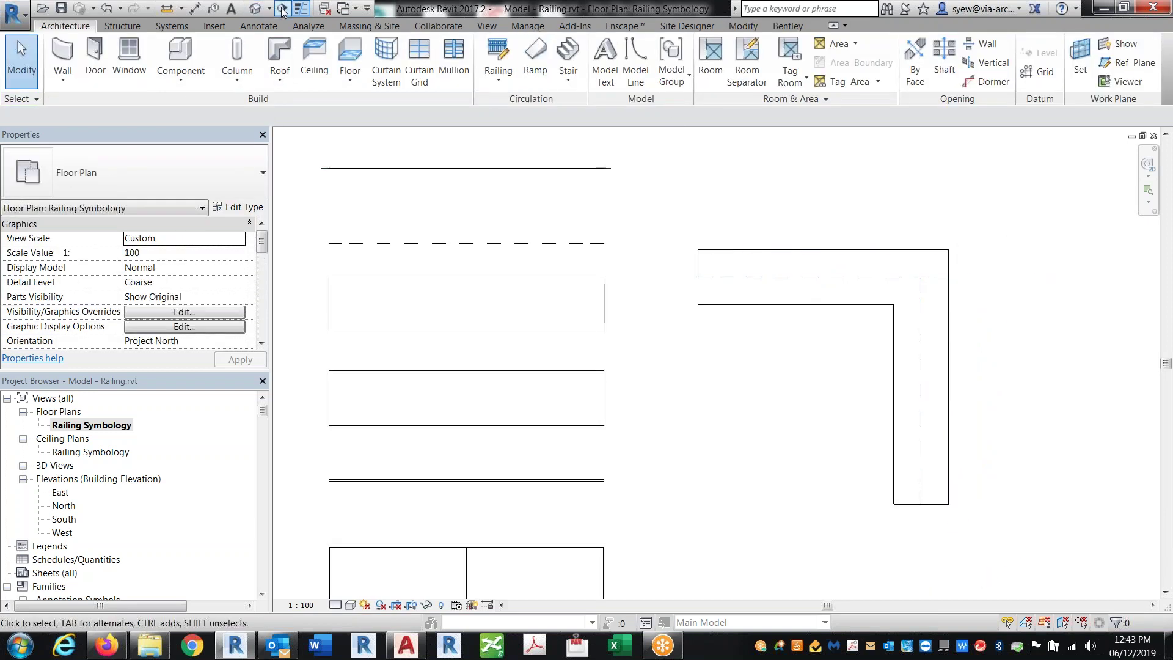
click(257, 11)
scroll(518, 415, up, 4)
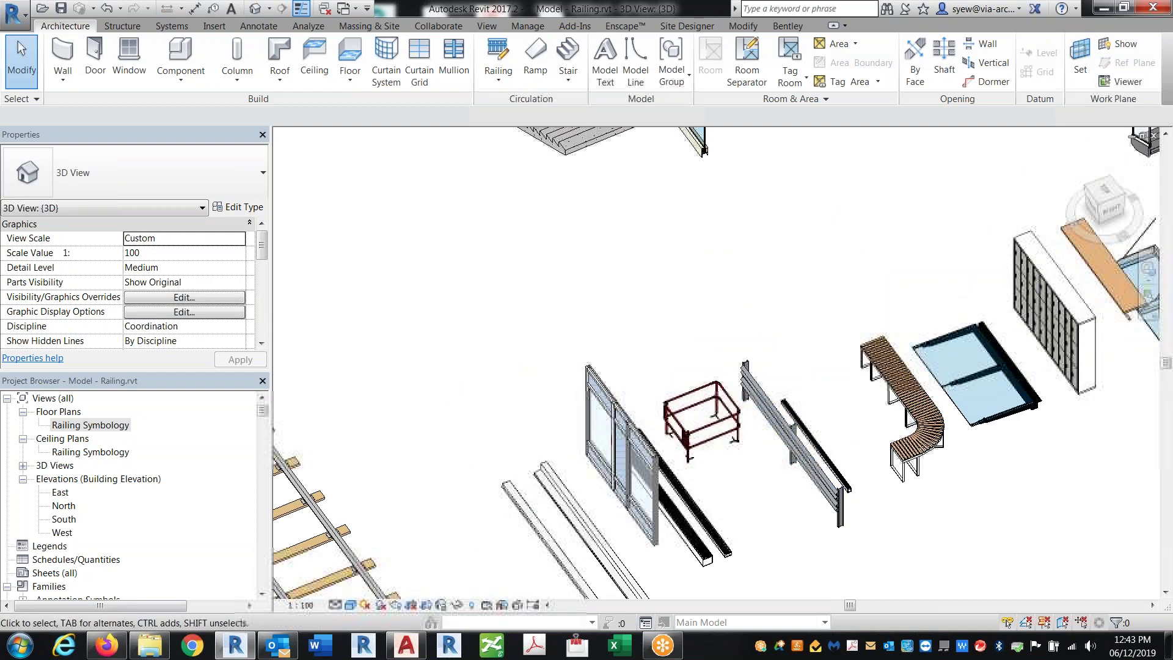
- Orbit and pan the 3D view to inspect the glass canopy and Windowwall - Glazing railings
shift+middle_drag(519, 416, 738, 441)
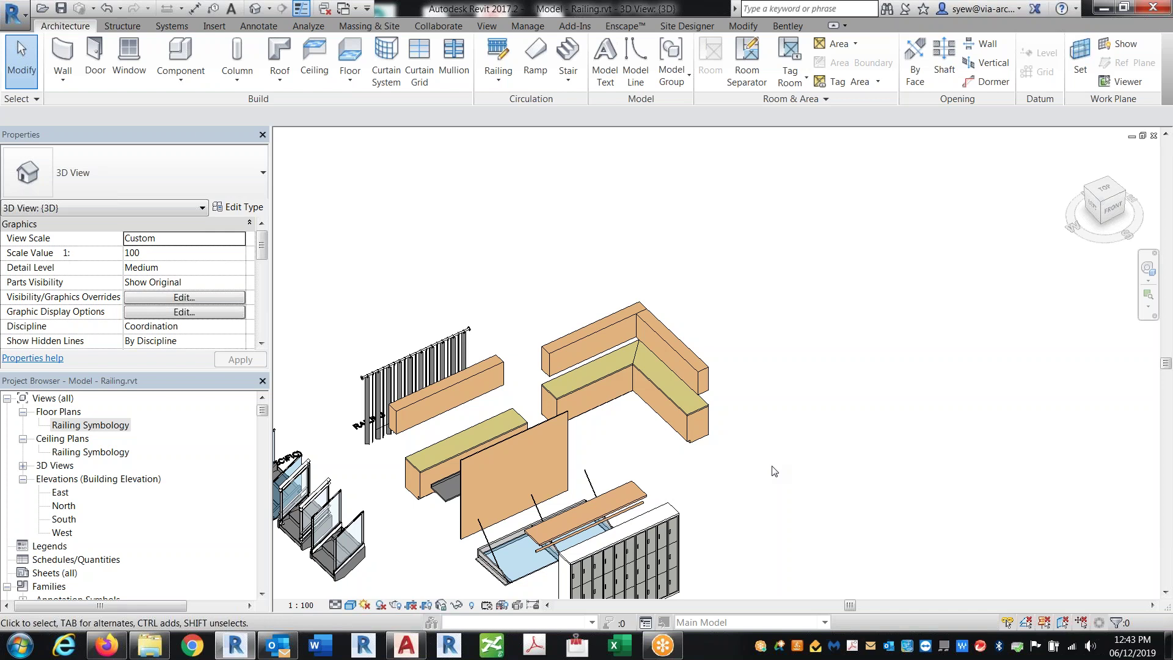
scroll(774, 471, up, 5)
click(739, 368)
middle_drag(739, 369, 406, 197)
middle_drag(669, 393, 792, 241)
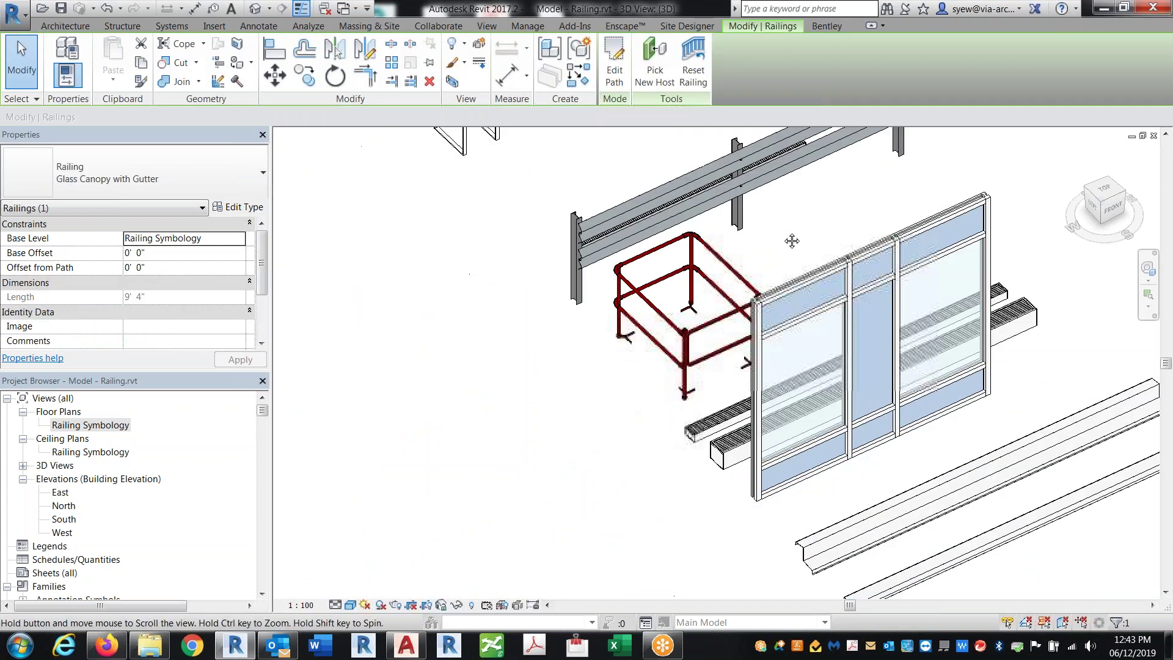
middle_drag(864, 514, 668, 422)
click(669, 423)
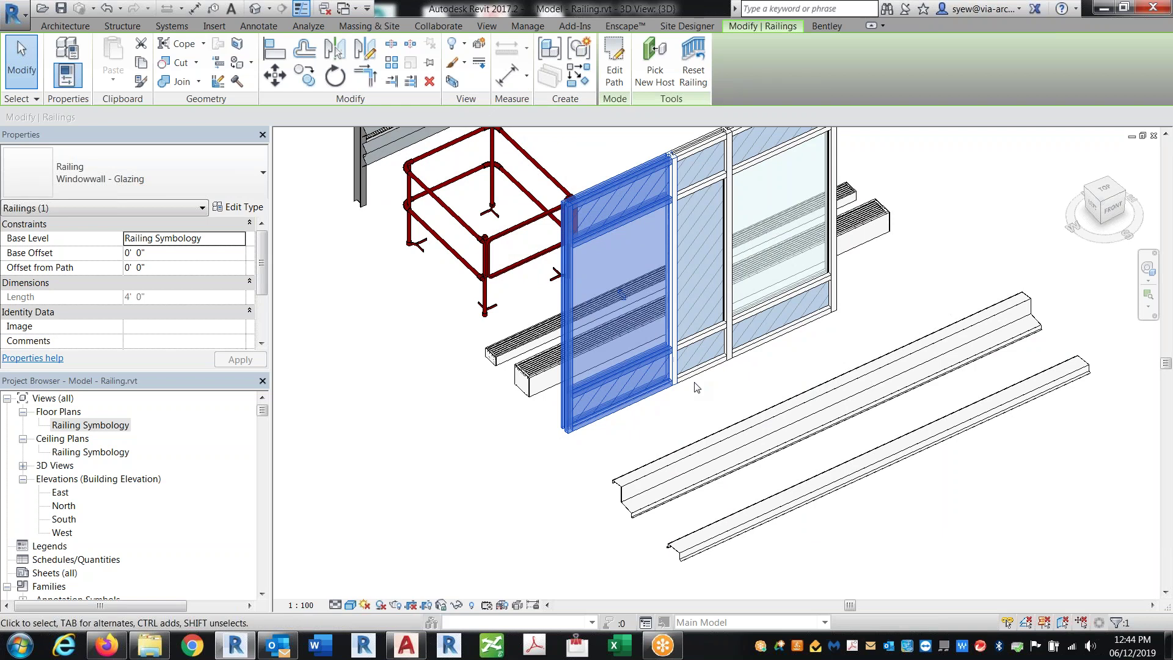
scroll(712, 362, down, 2)
key(Escape)
- Back in the Railing Symbology plan, pan to the straight railings and begin a Generic Floor sketch
key(ctrl+Tab)
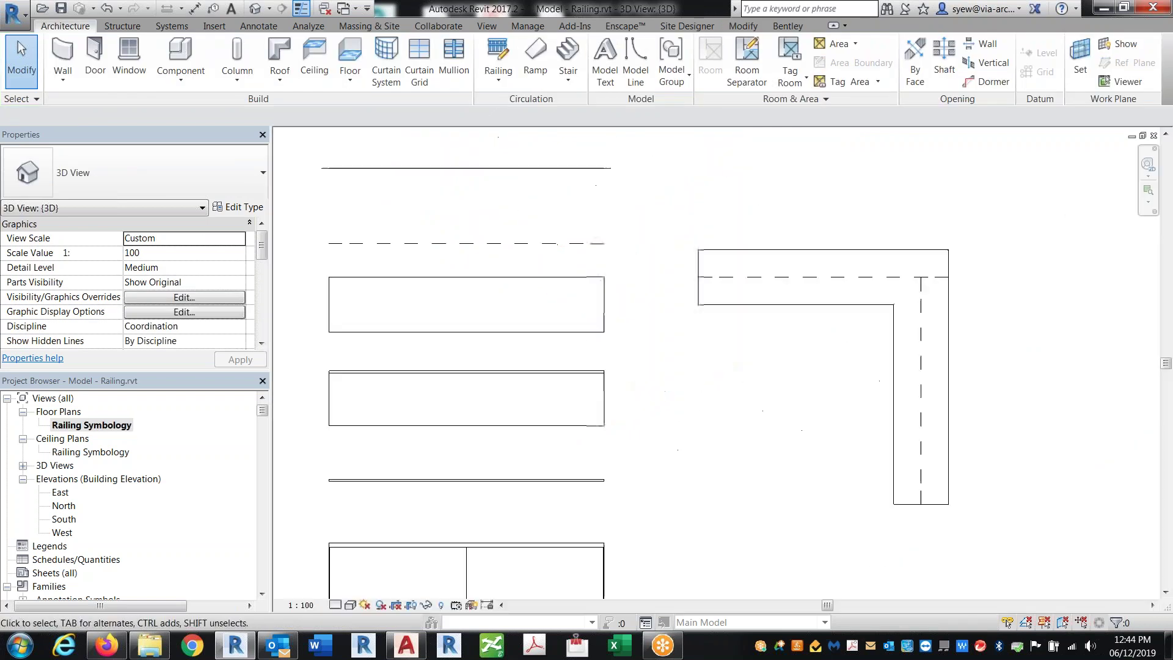
scroll(670, 431, down, 2)
middle_drag(666, 591, 657, 177)
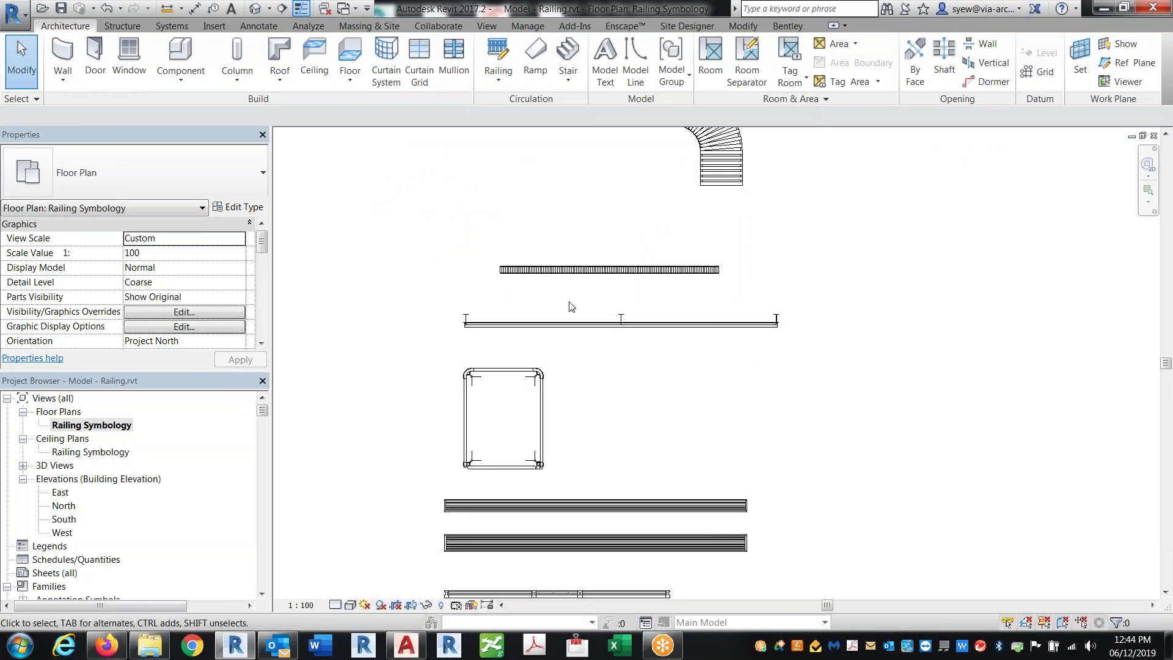
click(350, 52)
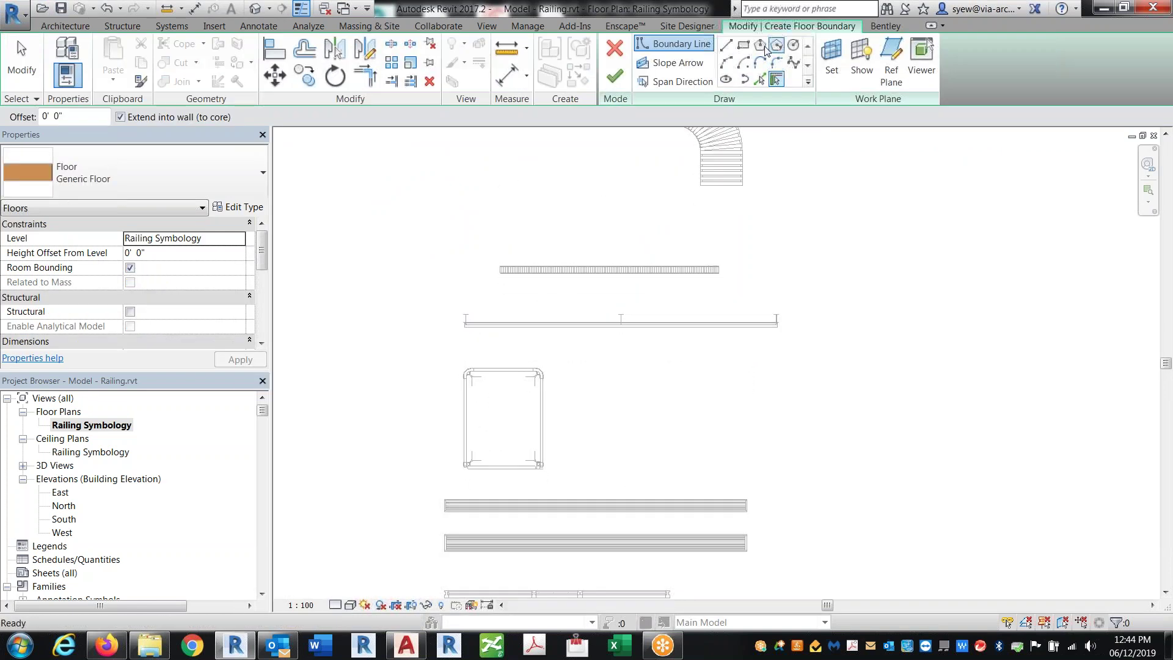
- Sketch a rectangular floor boundary around the railings and add a slope arrow to its right edge
click(401, 360)
click(935, 235)
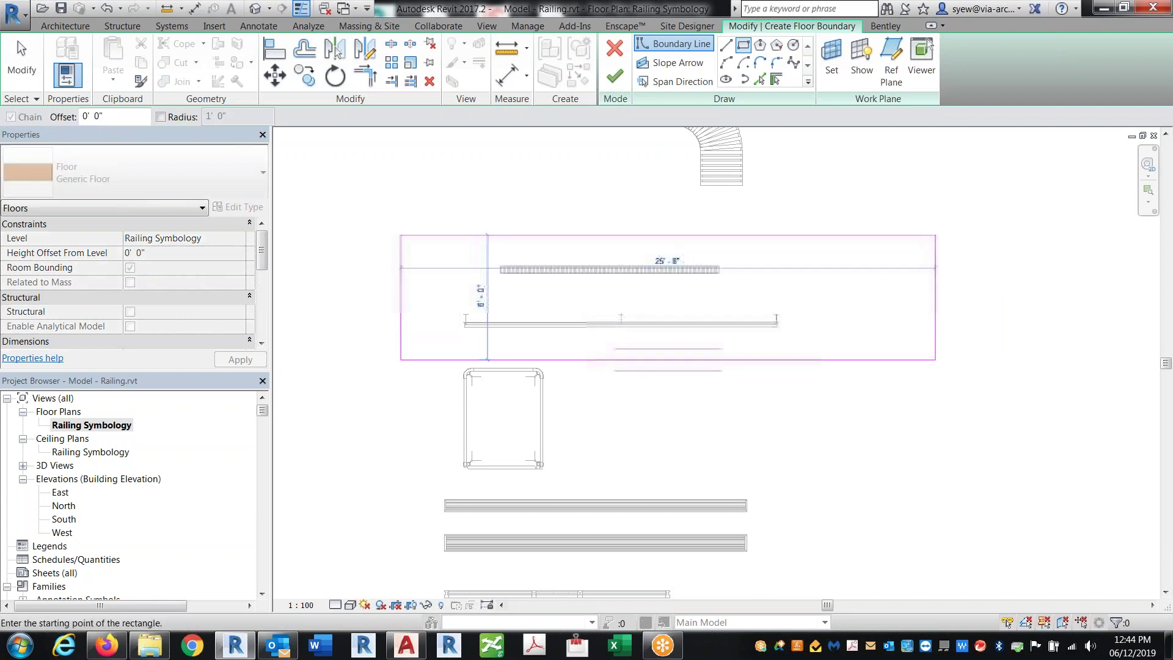
click(672, 62)
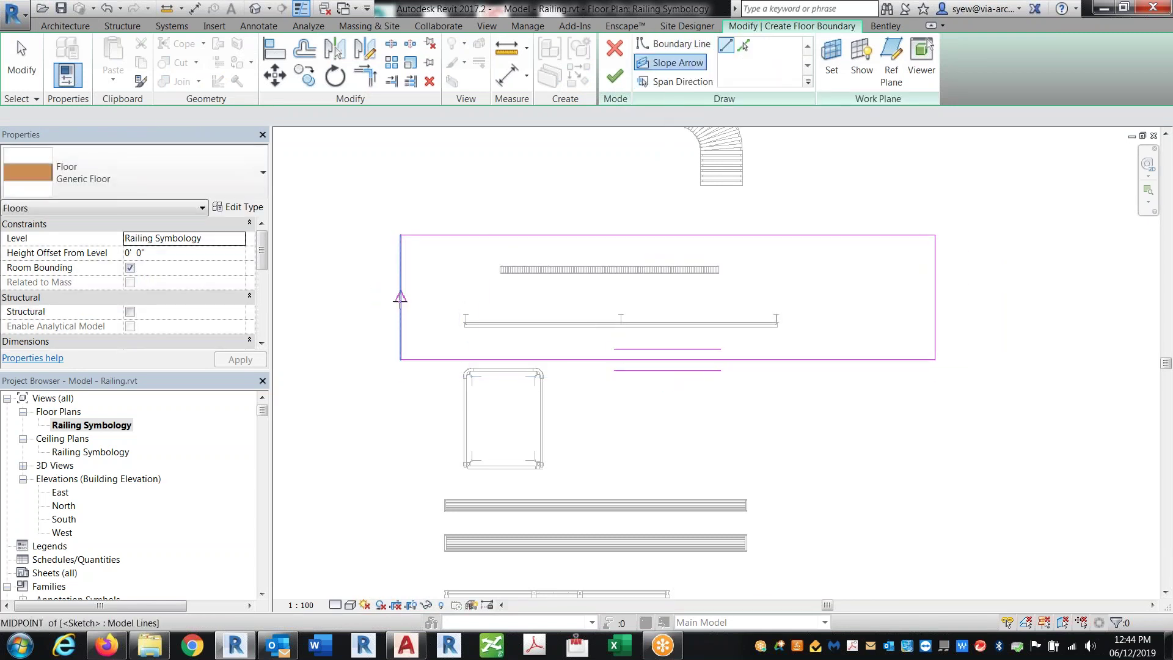
click(935, 301)
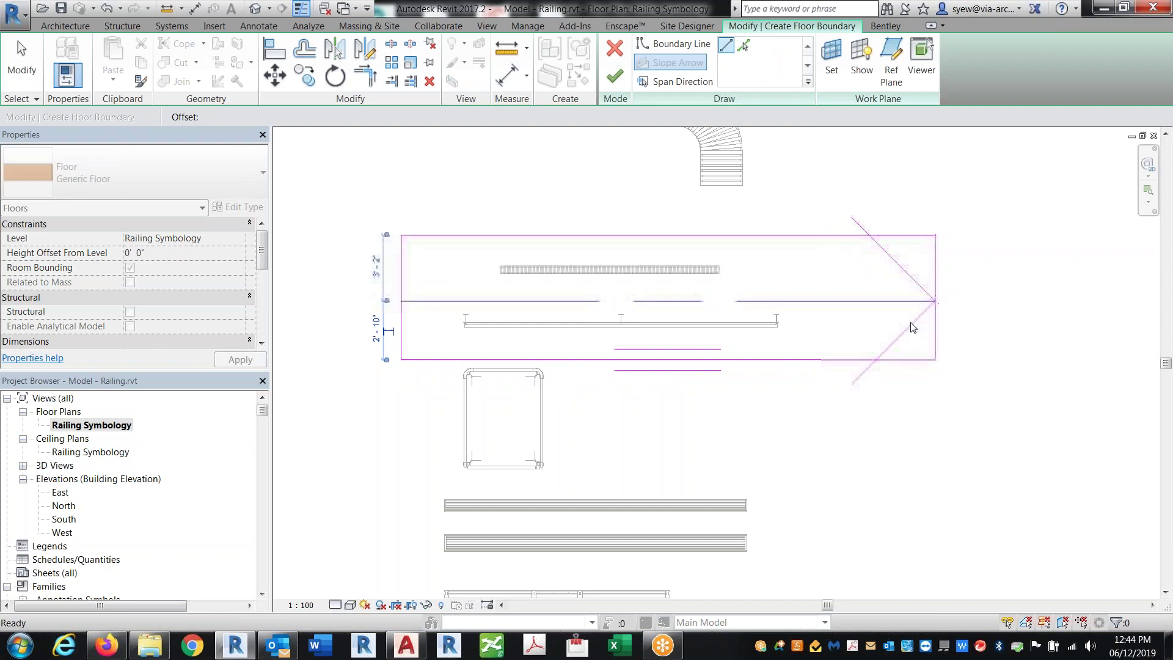
key(Escape)
- Set the slope arrow to Specify by Slope with a value of 5 and finish the floor
click(153, 238)
click(238, 237)
click(153, 269)
click(168, 330)
text(5)
click(240, 359)
click(255, 8)
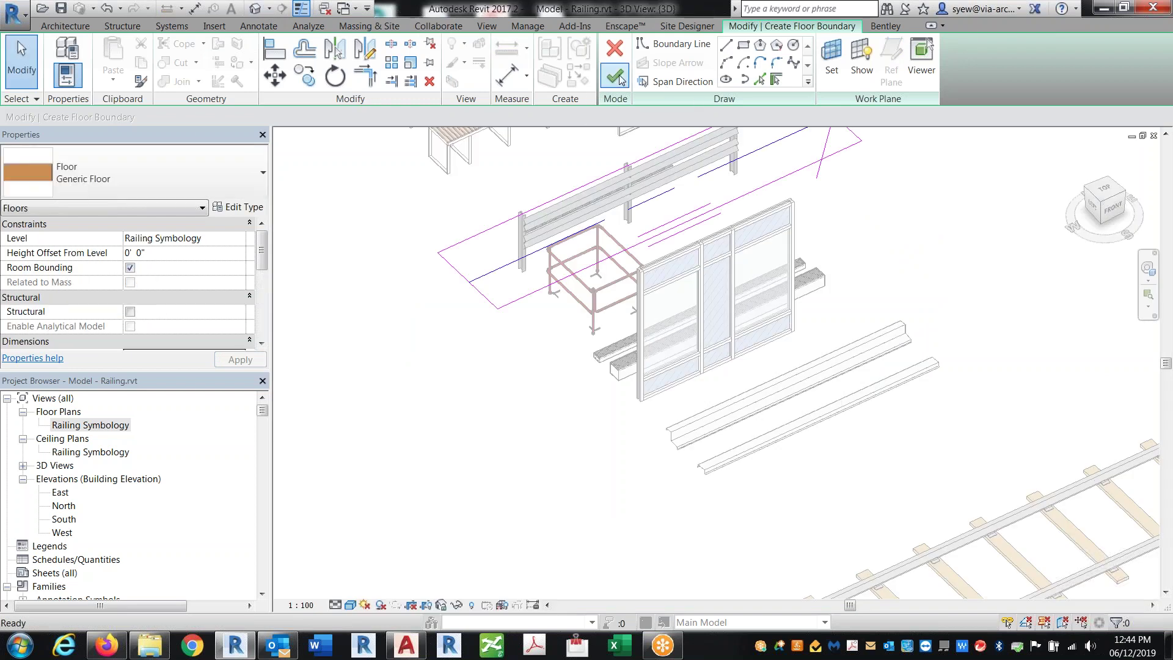
click(615, 76)
- Lower the new floor beneath the glazed window-wall railing, then select two glazed railings
middle_drag(856, 244, 865, 377)
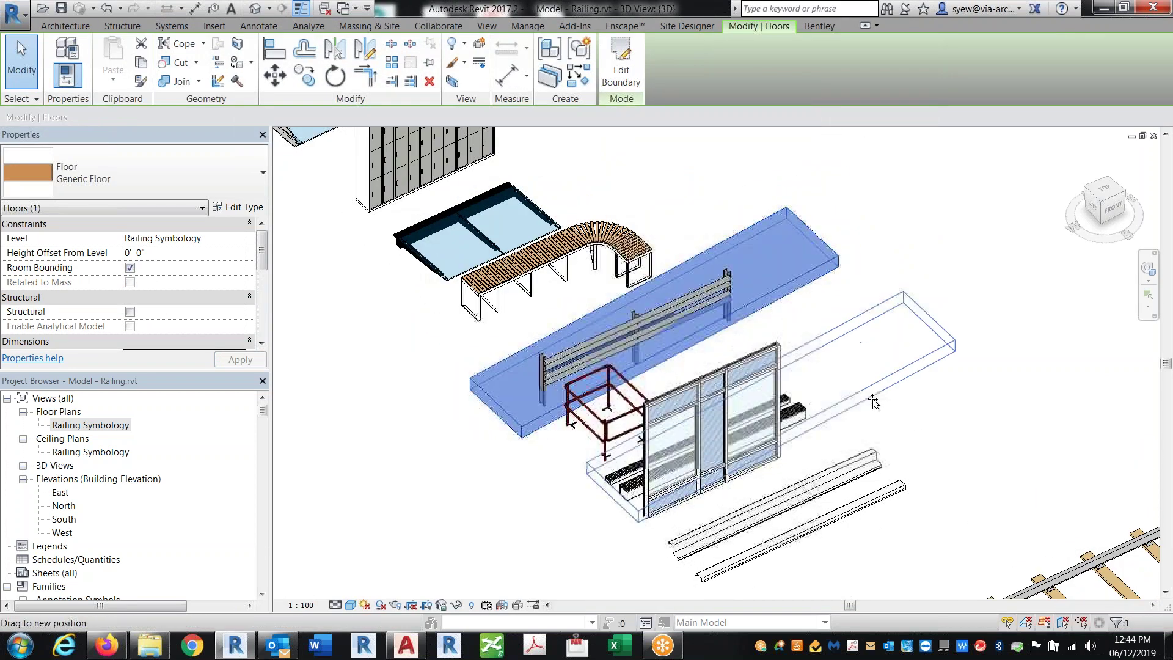
drag(822, 428, 711, 575)
key(Escape)
scroll(717, 456, up, 1)
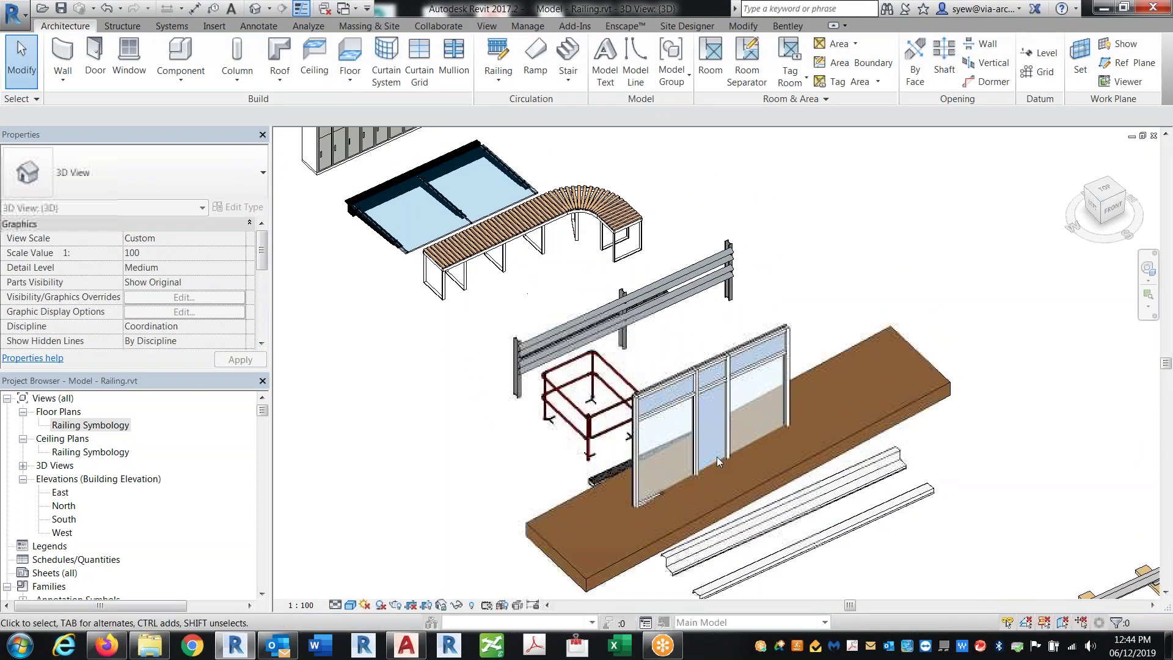
scroll(717, 457, up, 1)
click(745, 331)
ctrl+click(665, 368)
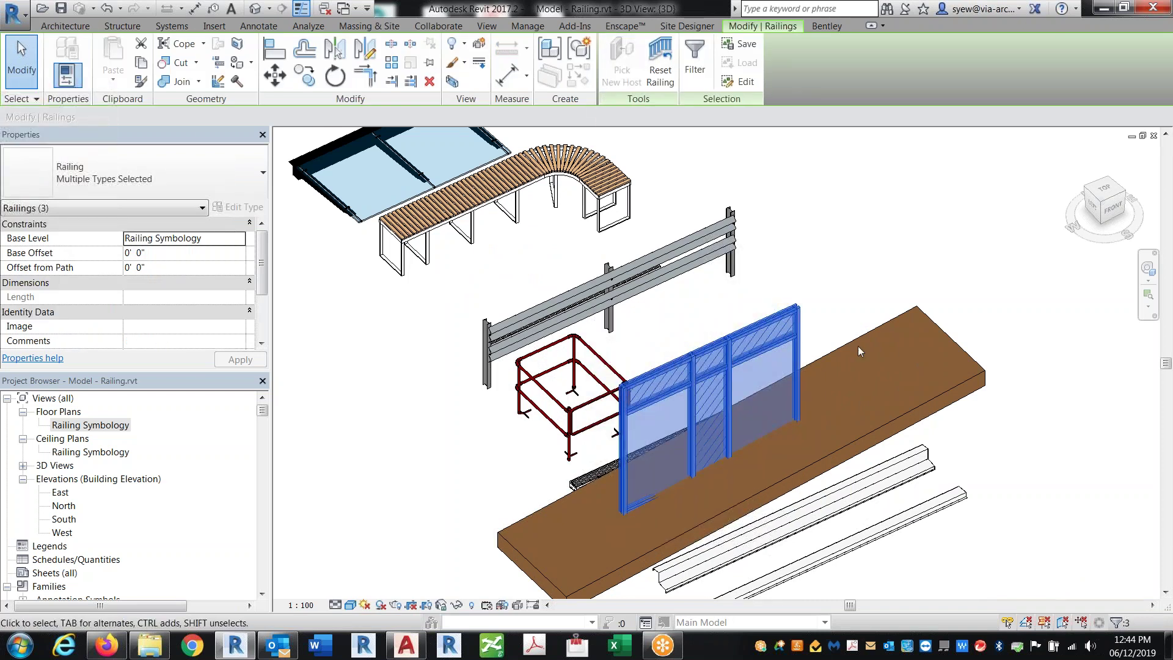
key(Escape)
click(771, 342)
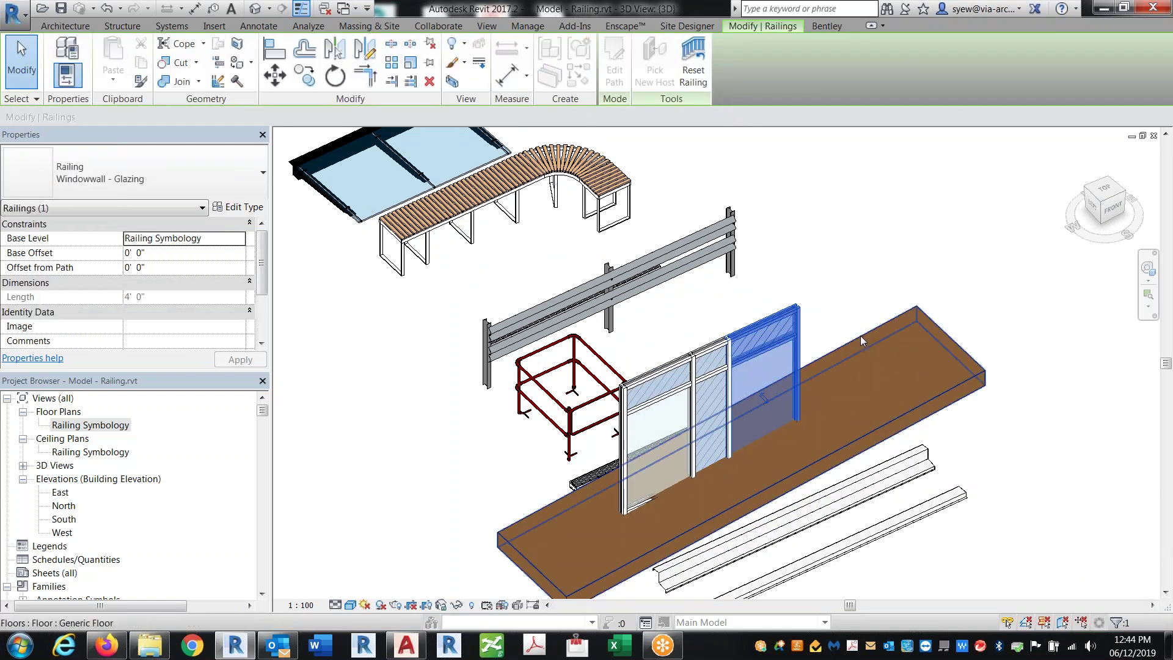
key(Escape)
click(704, 359)
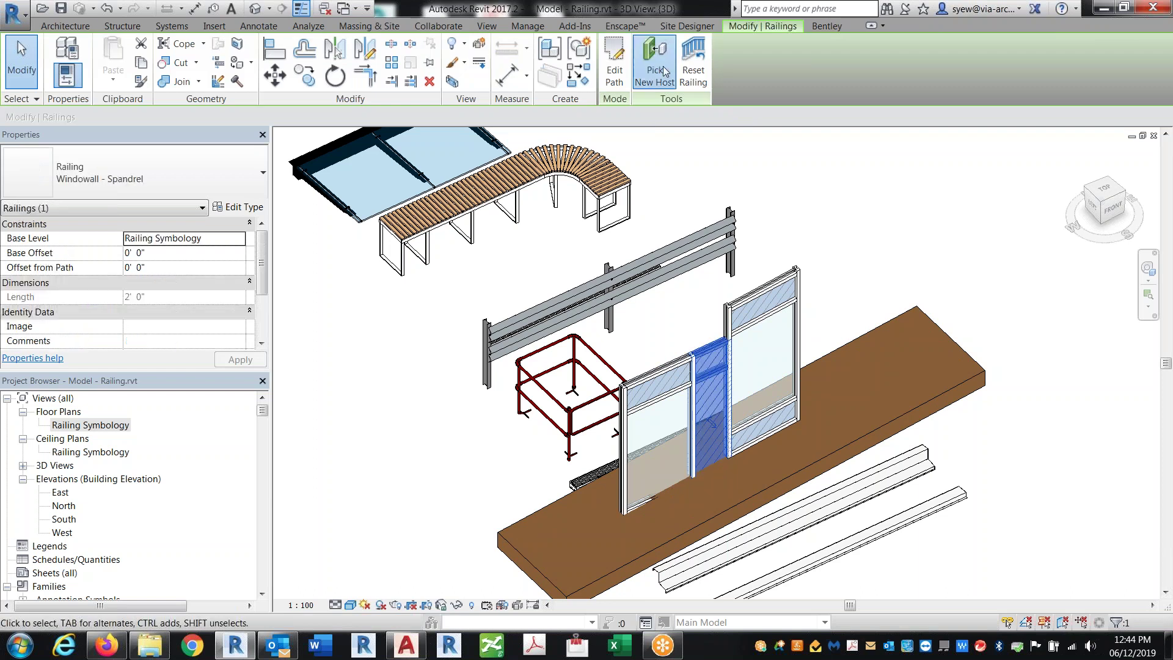
key(Escape)
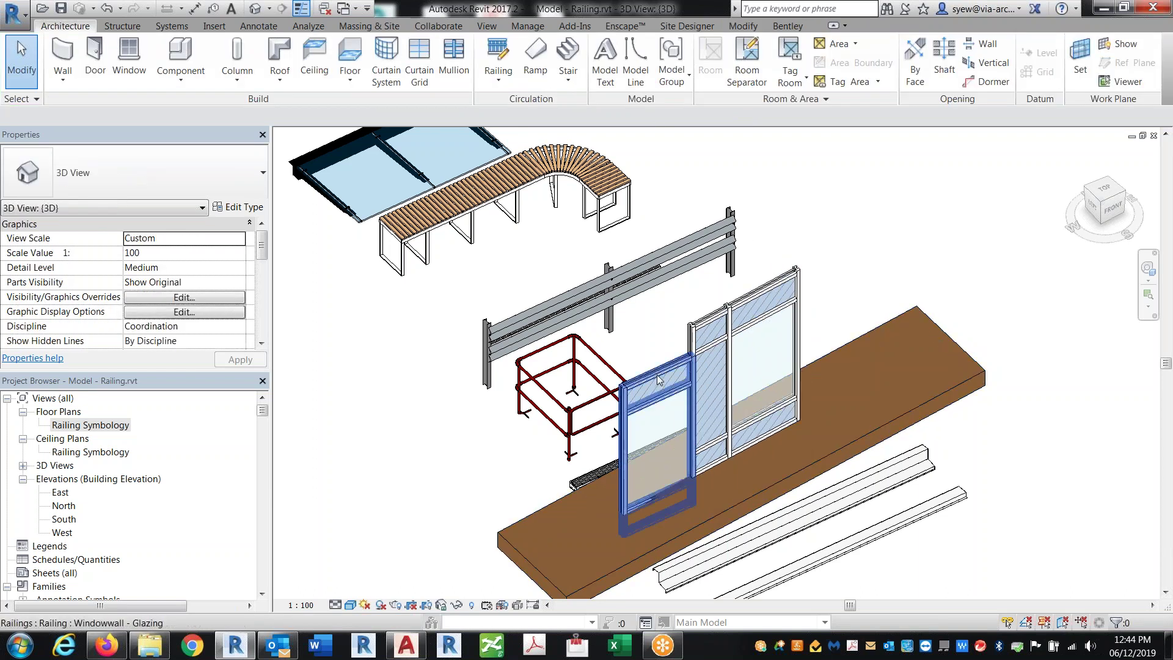
click(659, 380)
key(Escape)
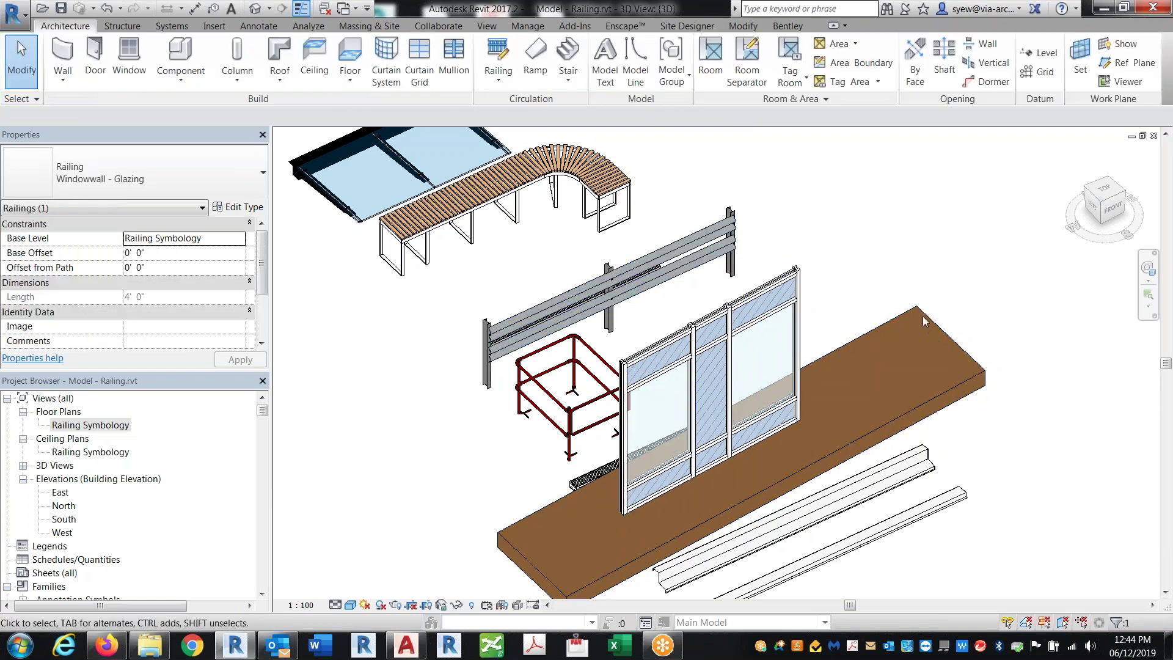
scroll(923, 316, down, 1)
click(890, 306)
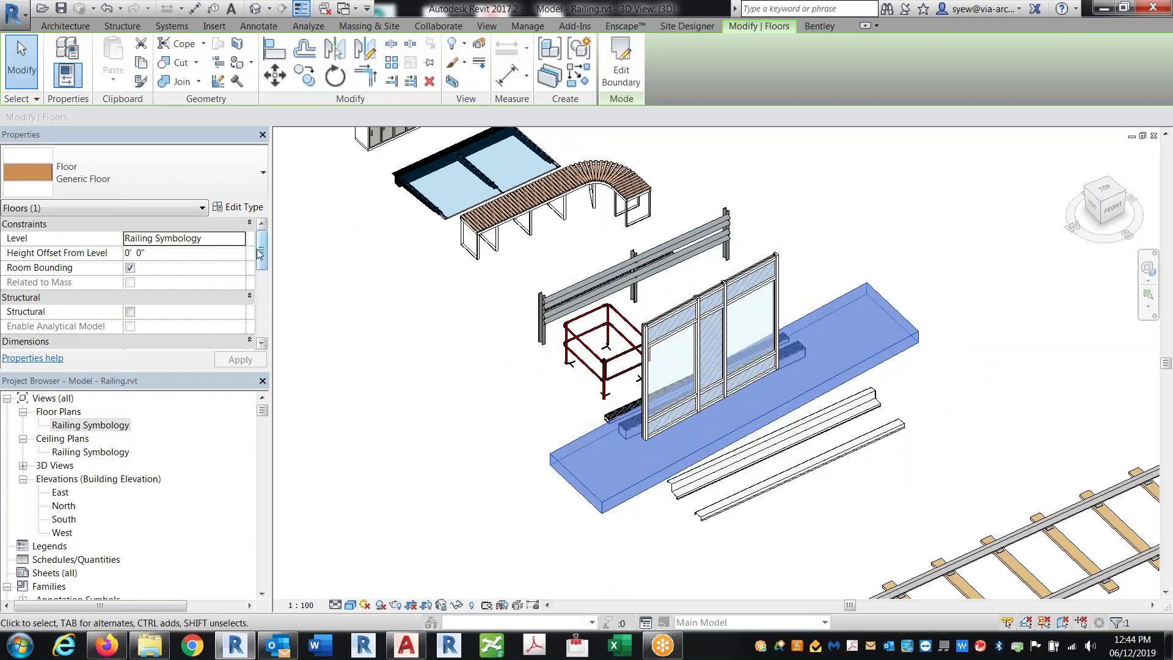
drag(259, 253, 261, 276)
shift+middle_drag(1009, 428, 708, 260)
ctrl+click(703, 255)
ctrl+click(553, 559)
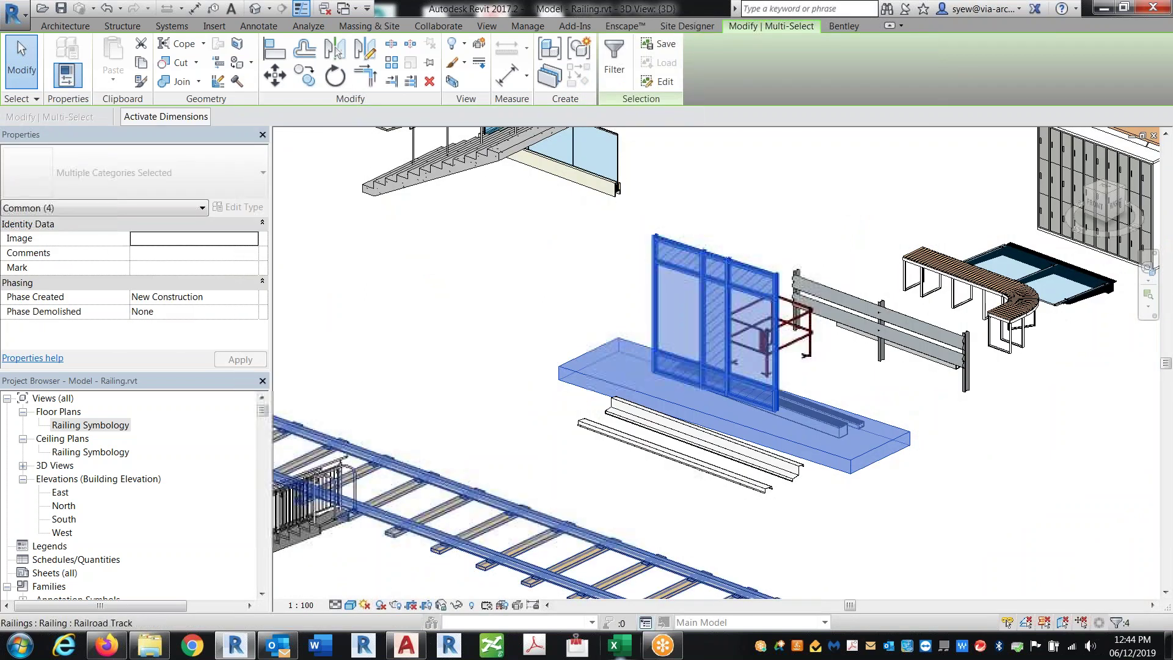
click(458, 605)
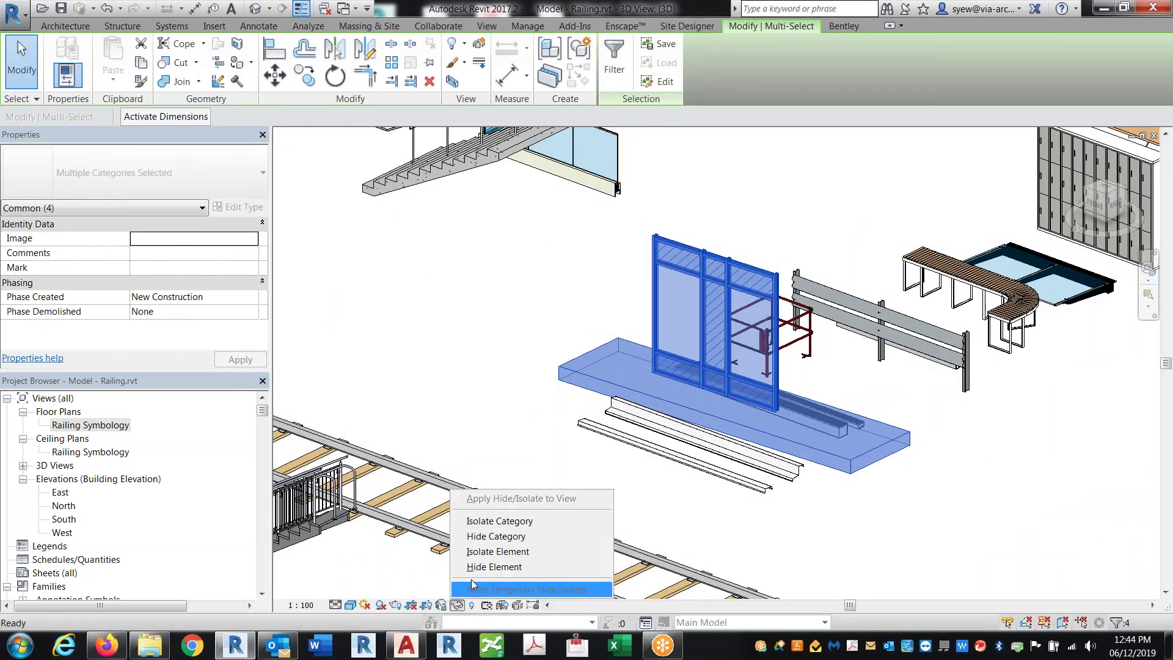
click(489, 550)
click(1107, 201)
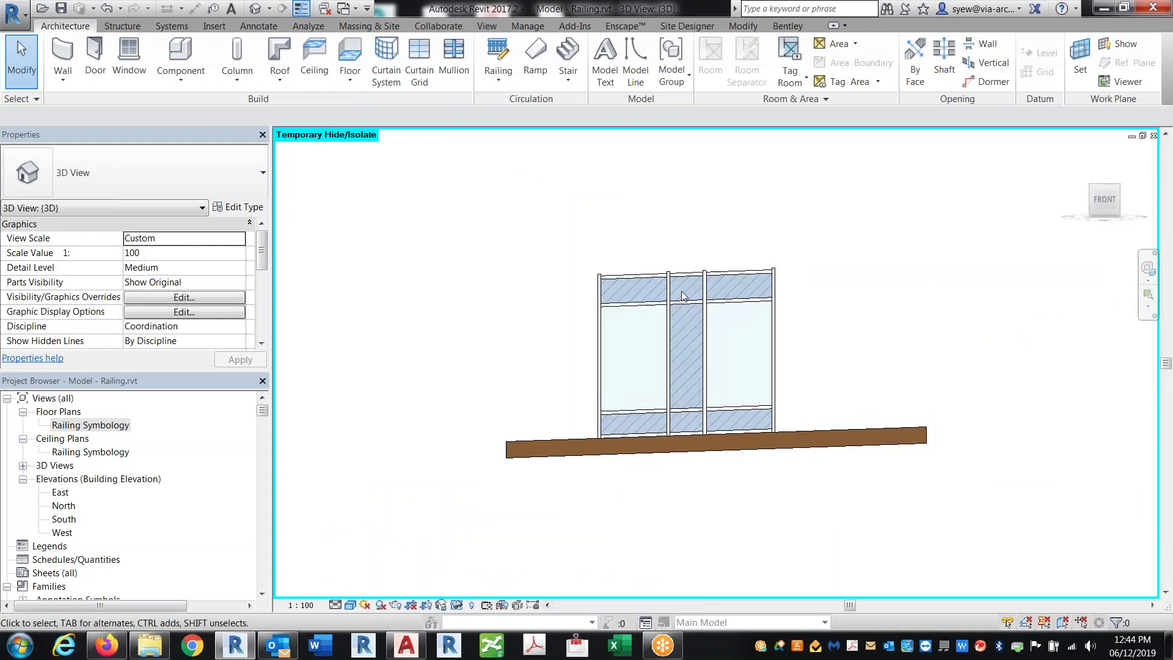
click(720, 270)
ctrl+click(687, 271)
ctrl+click(632, 272)
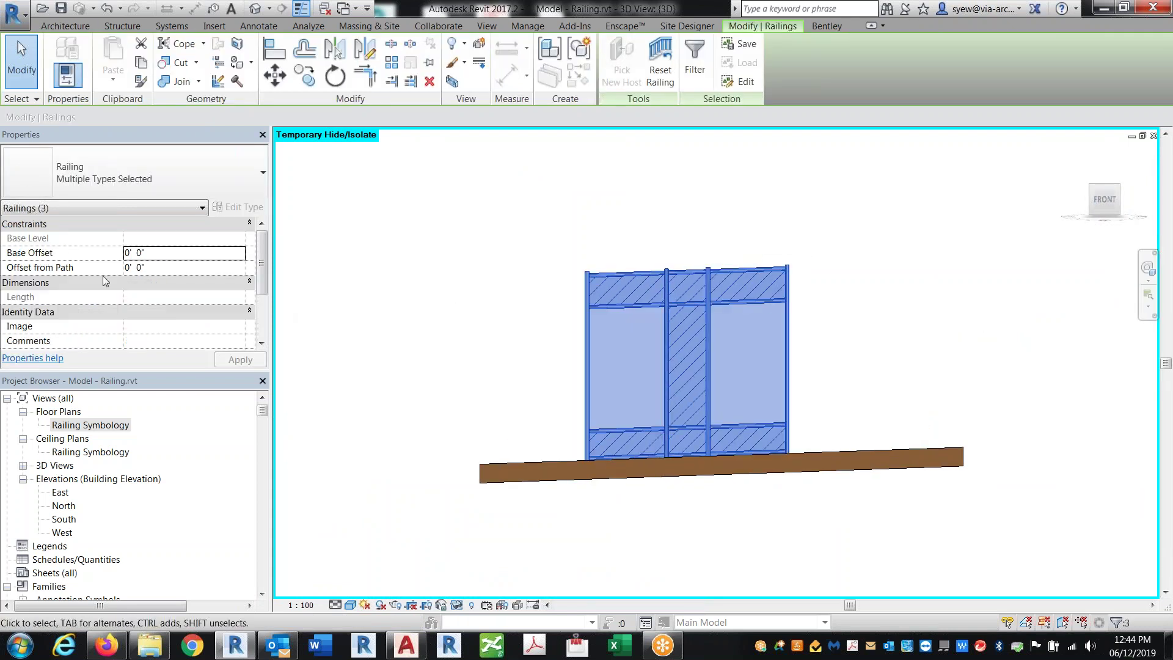
drag(263, 252, 259, 283)
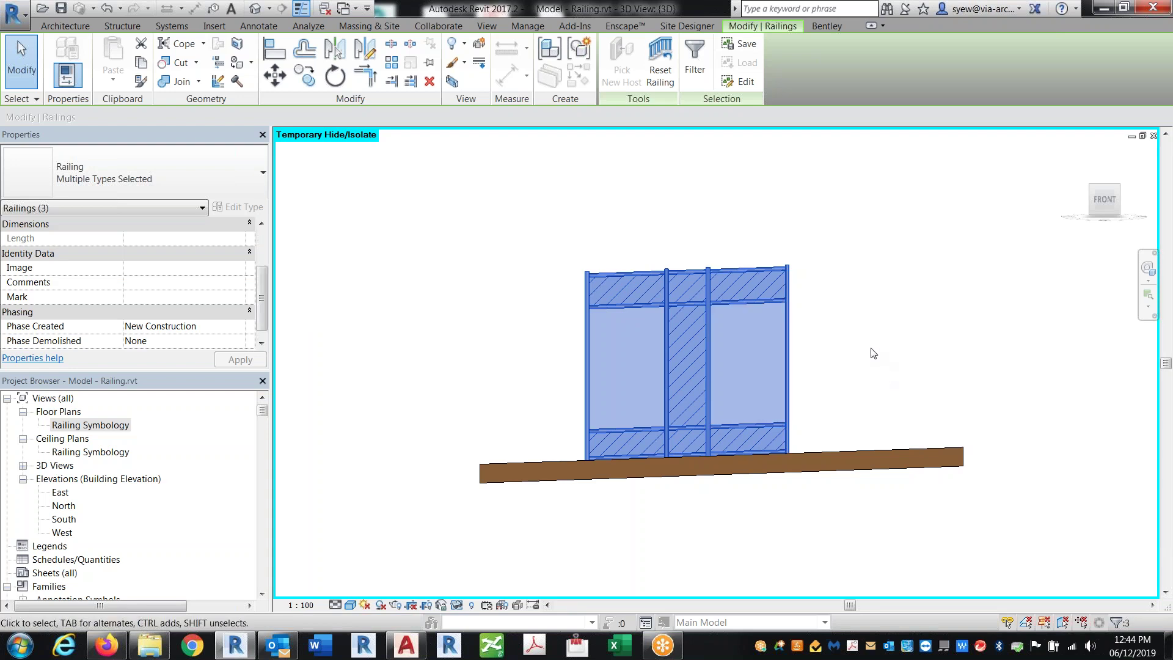
shift+middle_drag(865, 415, 946, 577)
key(Escape)
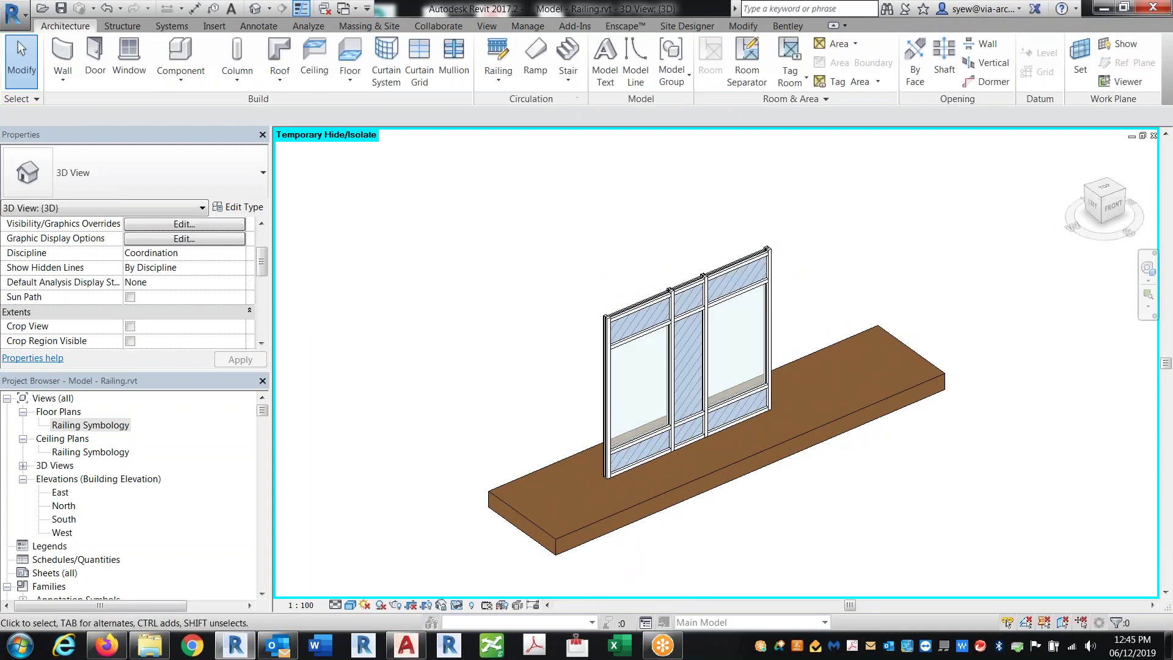
click(470, 606)
click(456, 605)
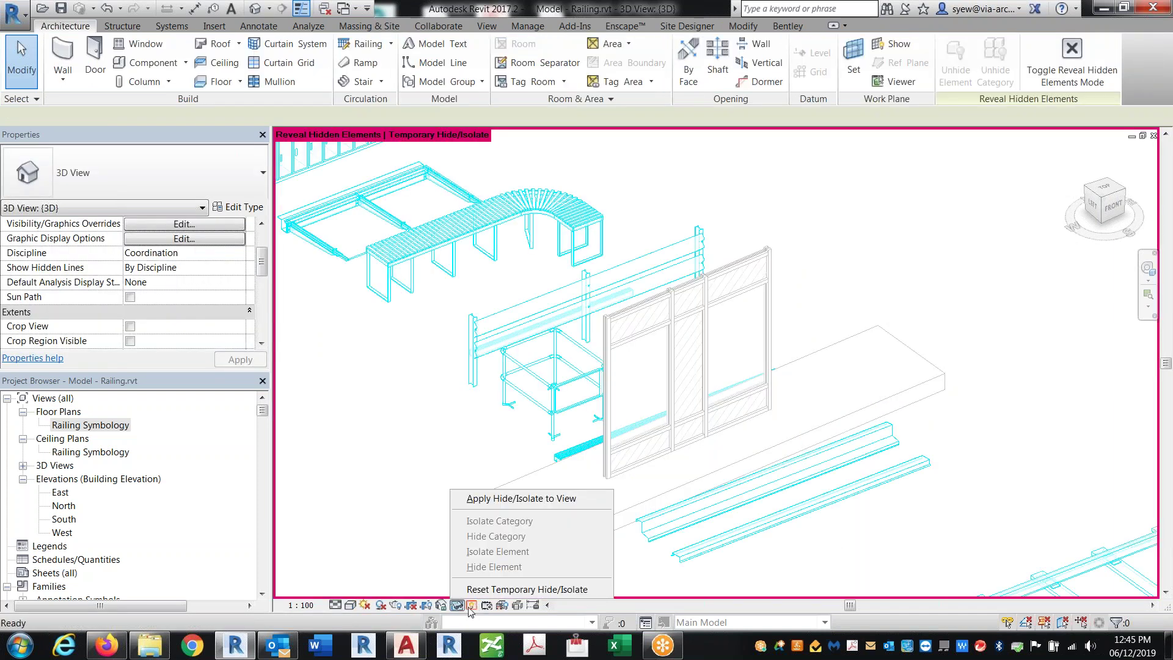
click(471, 605)
click(456, 605)
click(527, 589)
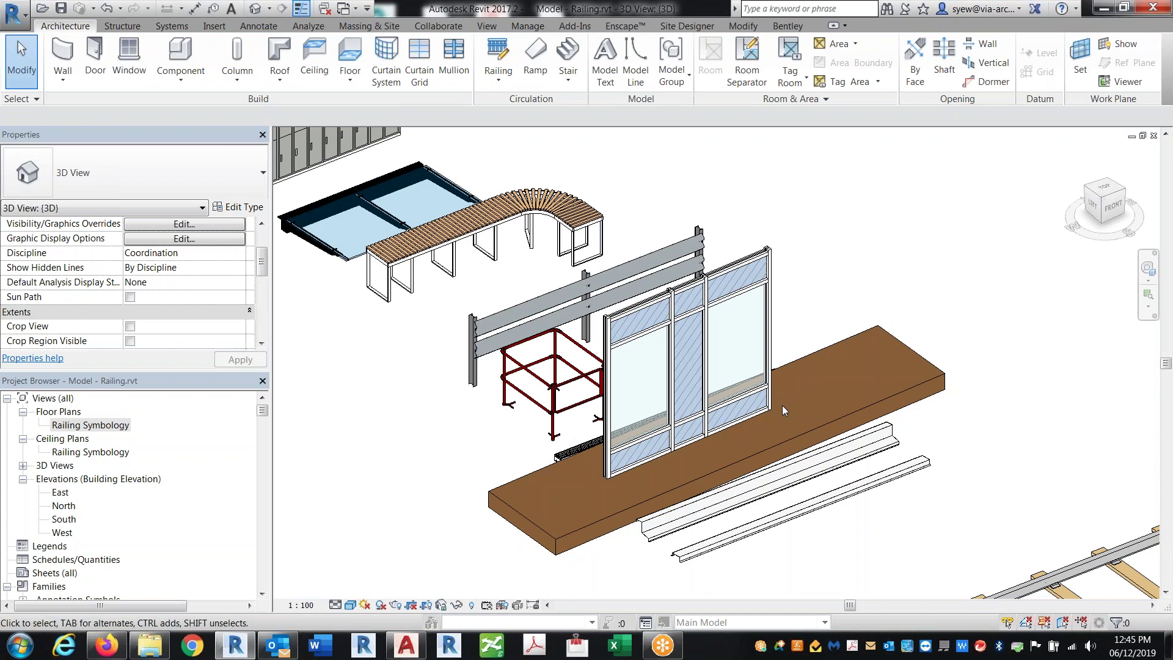
scroll(873, 231, down, 3)
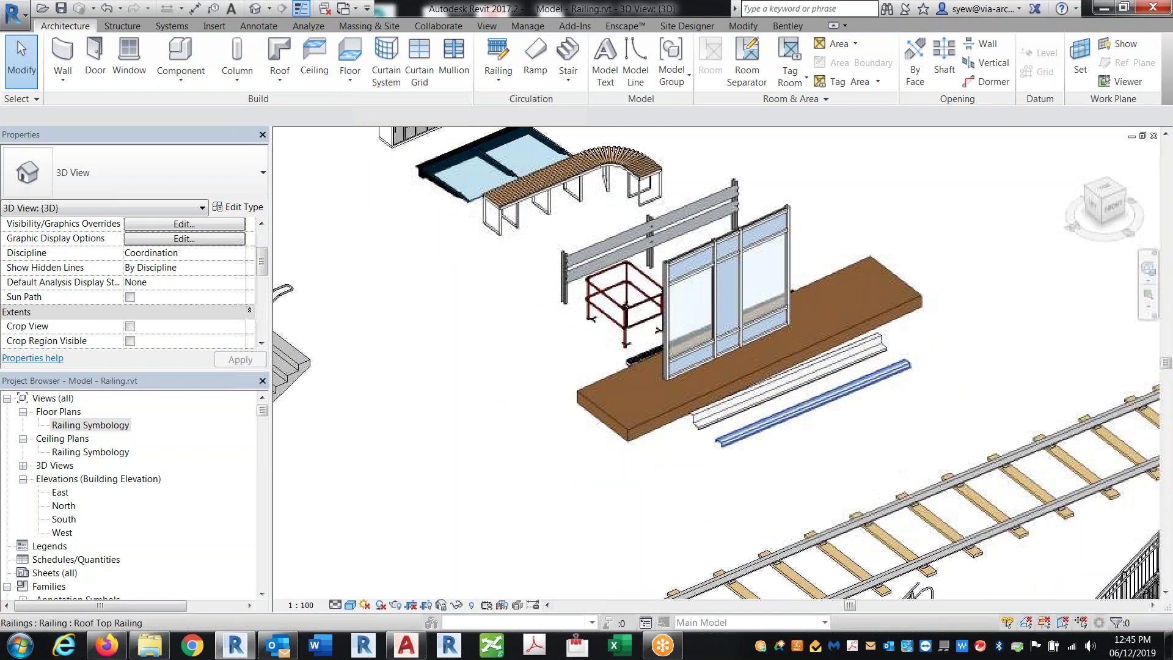
scroll(764, 394, up, 4)
click(763, 394)
shift+middle_drag(764, 394, 793, 465)
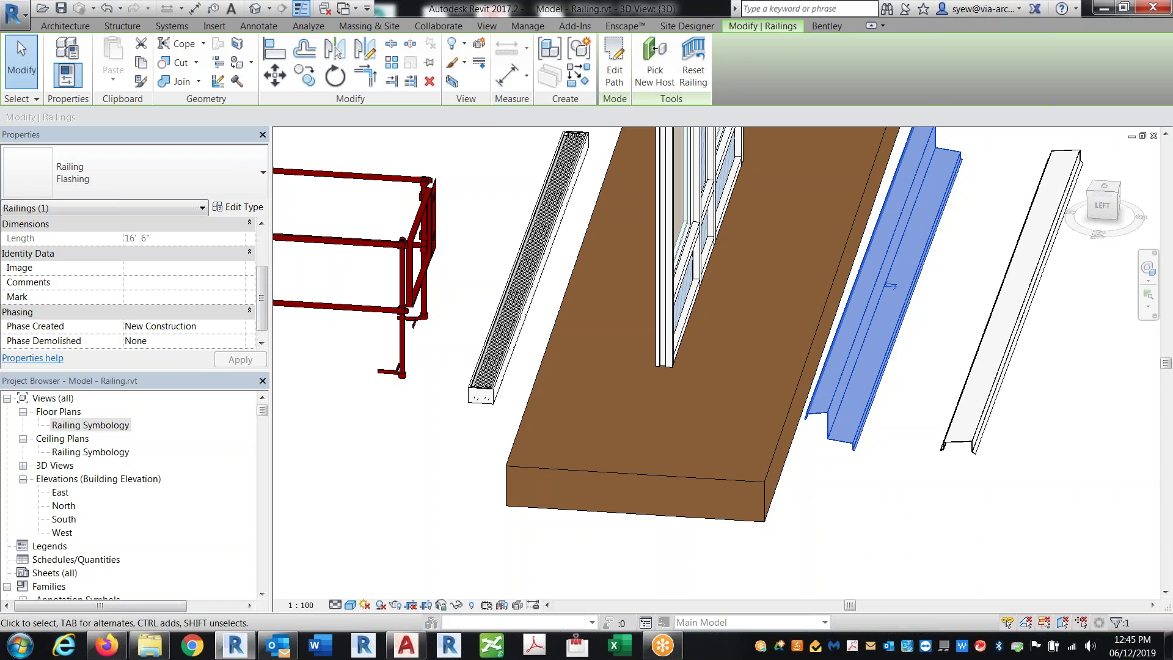
scroll(611, 262, up, 6)
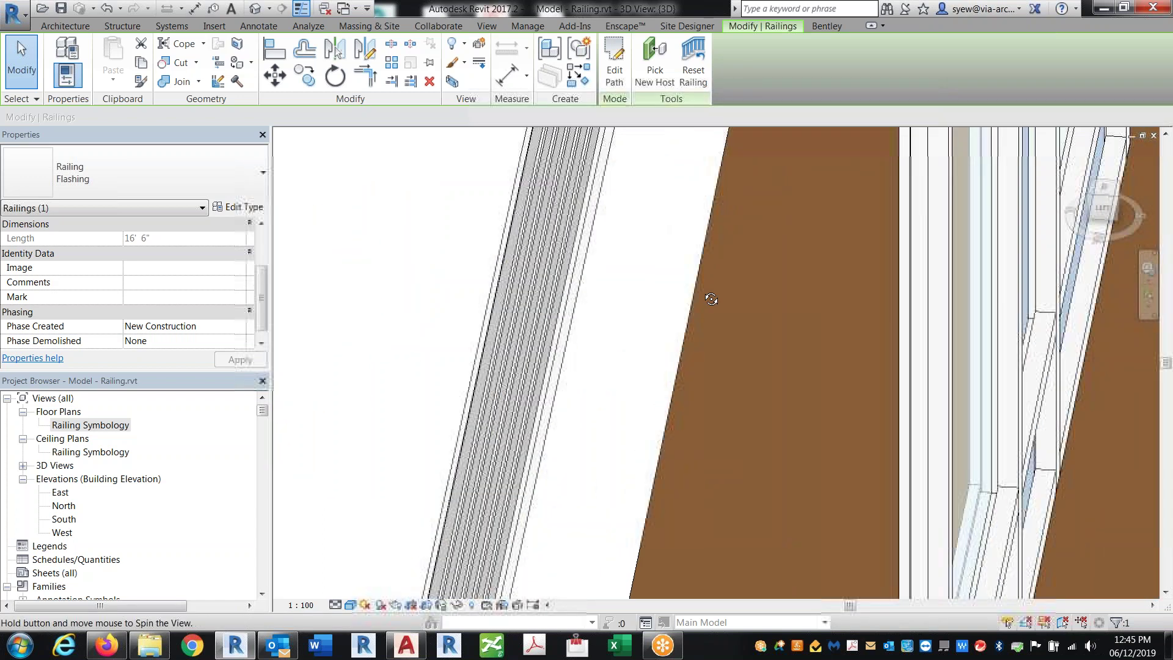
scroll(659, 309, down, 8)
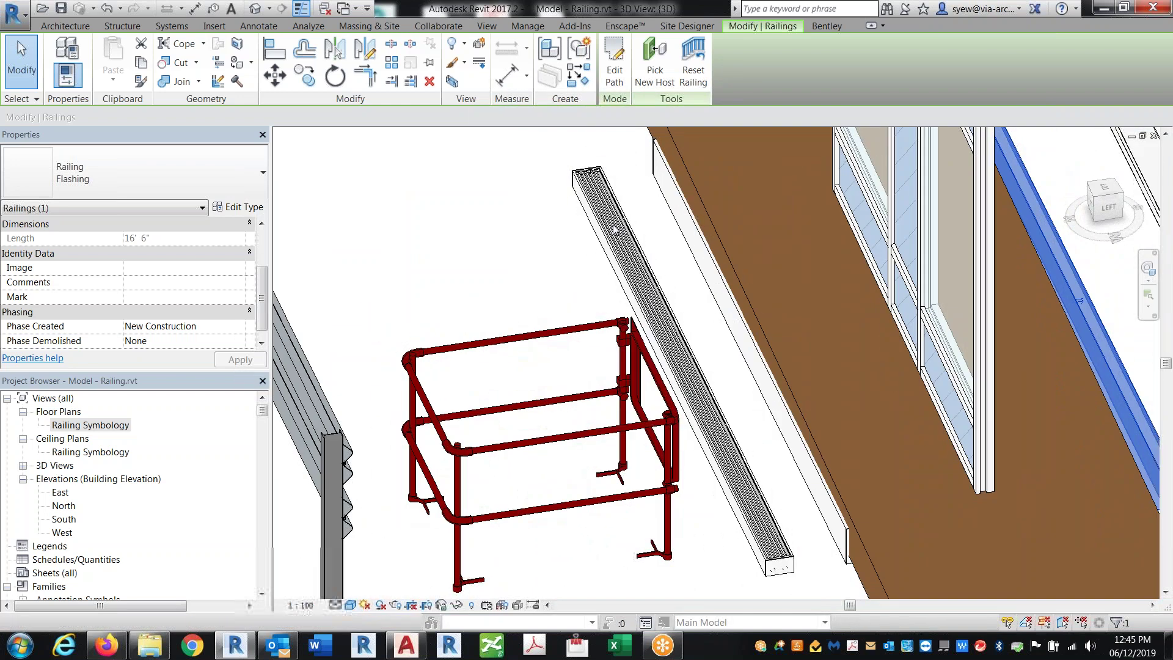
scroll(602, 184, up, 5)
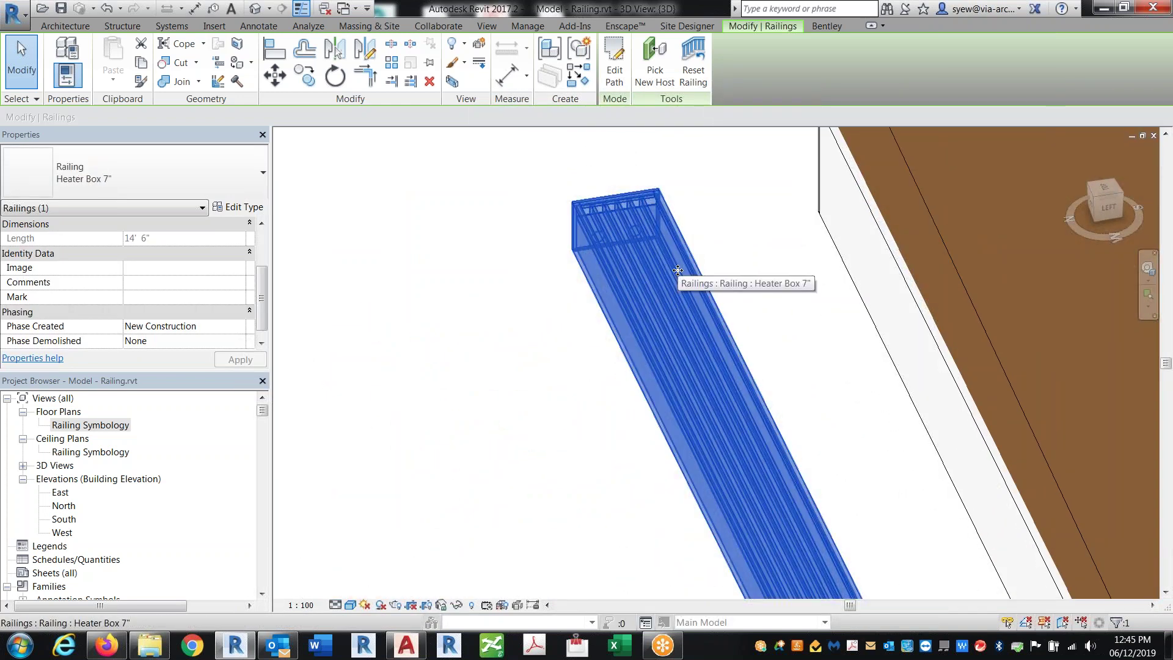
scroll(908, 270, down, 6)
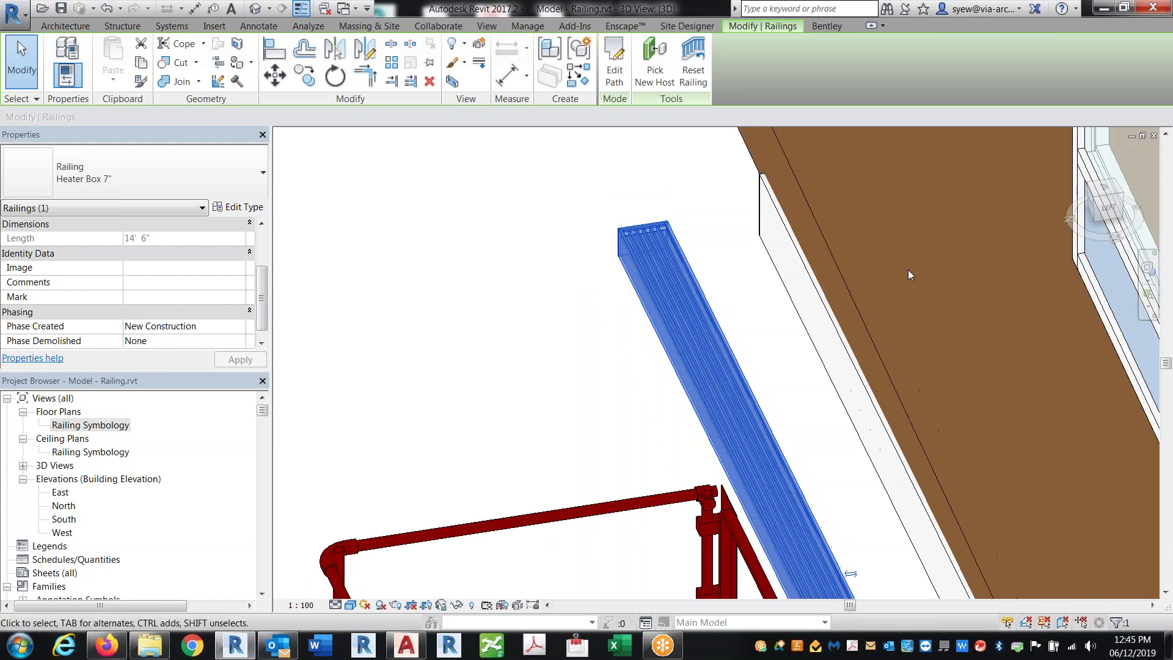
scroll(702, 451, up, 6)
scroll(702, 451, up, 3)
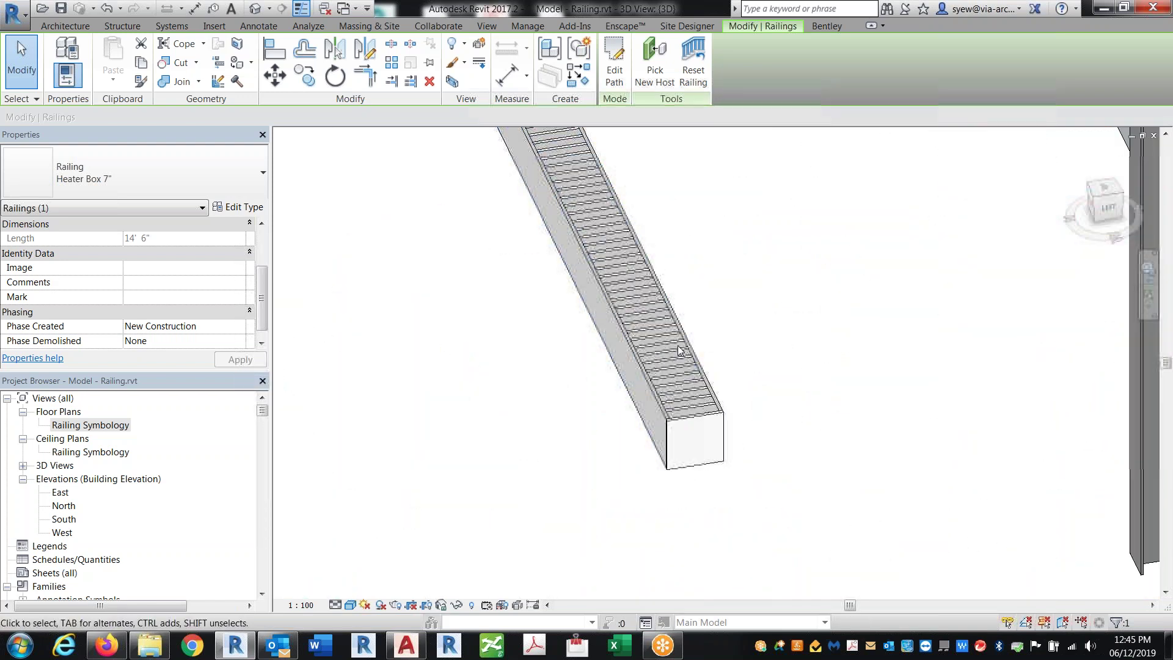
key(Escape)
click(679, 366)
middle_drag(762, 376, 790, 516)
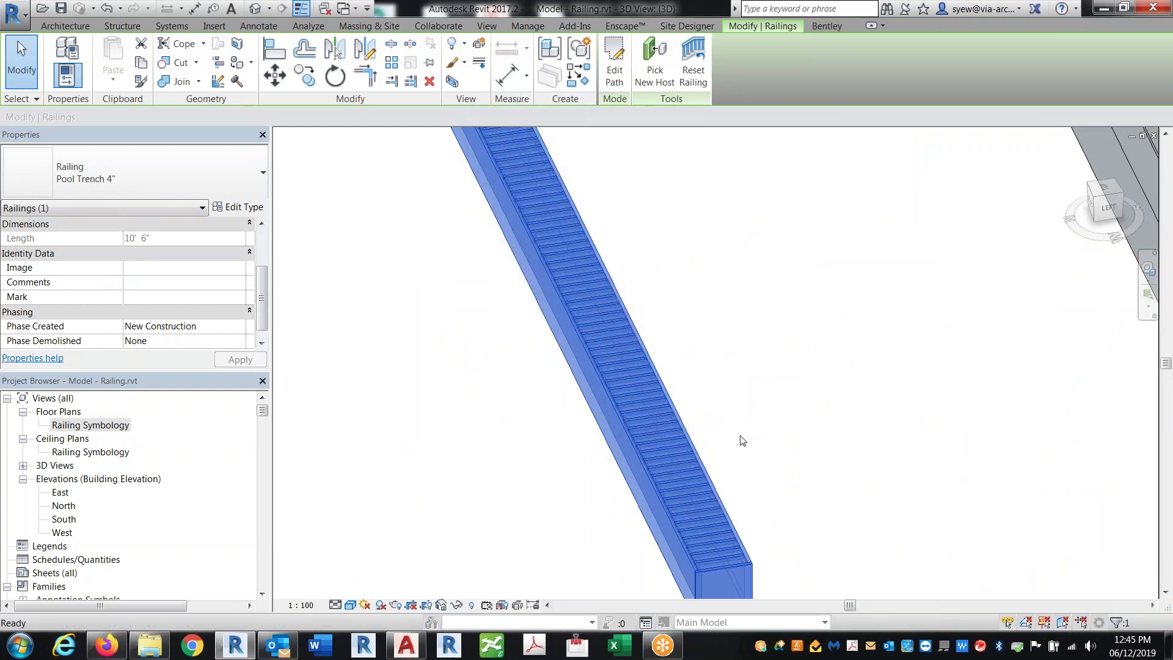
key(Escape)
scroll(672, 443, down, 3)
double_click(602, 318)
- Extend the Pool Trench 4" railing path from its endpoint with a large Start-End-Radius arc
scroll(641, 351, down, 2)
click(643, 63)
click(569, 350)
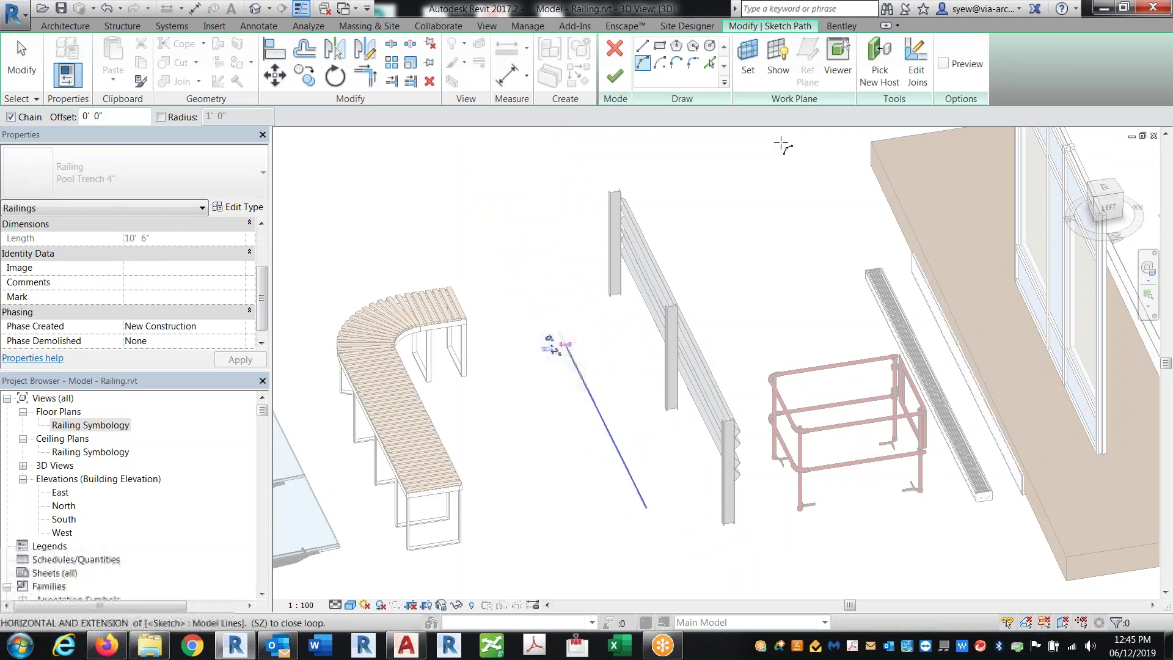
click(756, 181)
click(614, 173)
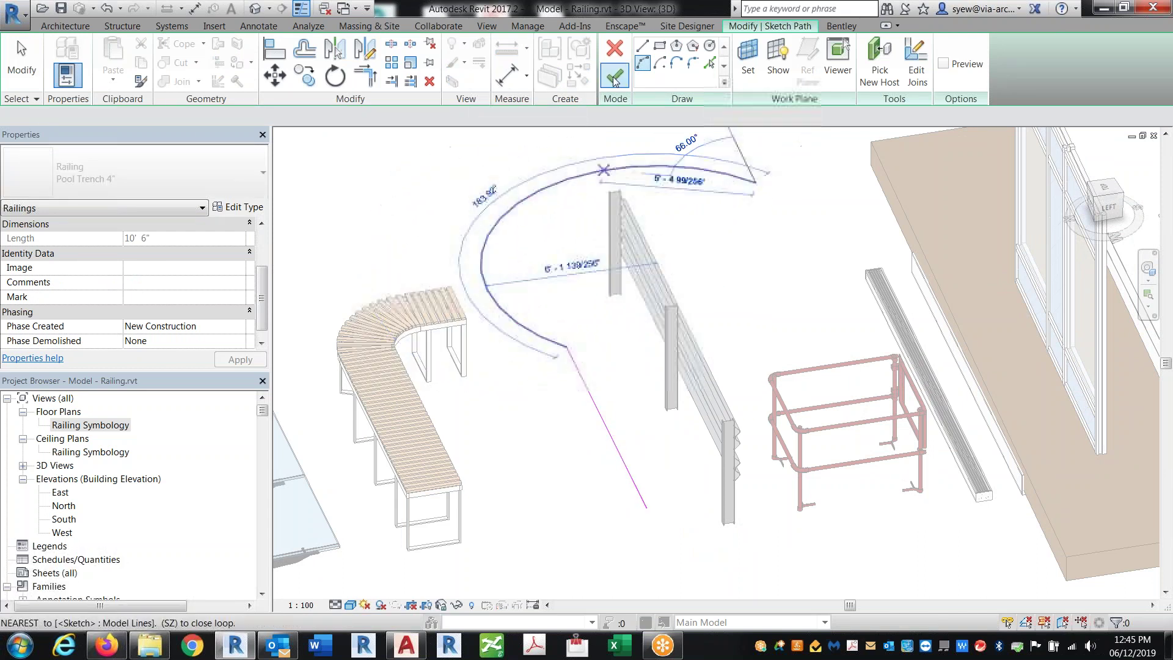
click(615, 76)
key(Escape)
scroll(434, 312, up, 4)
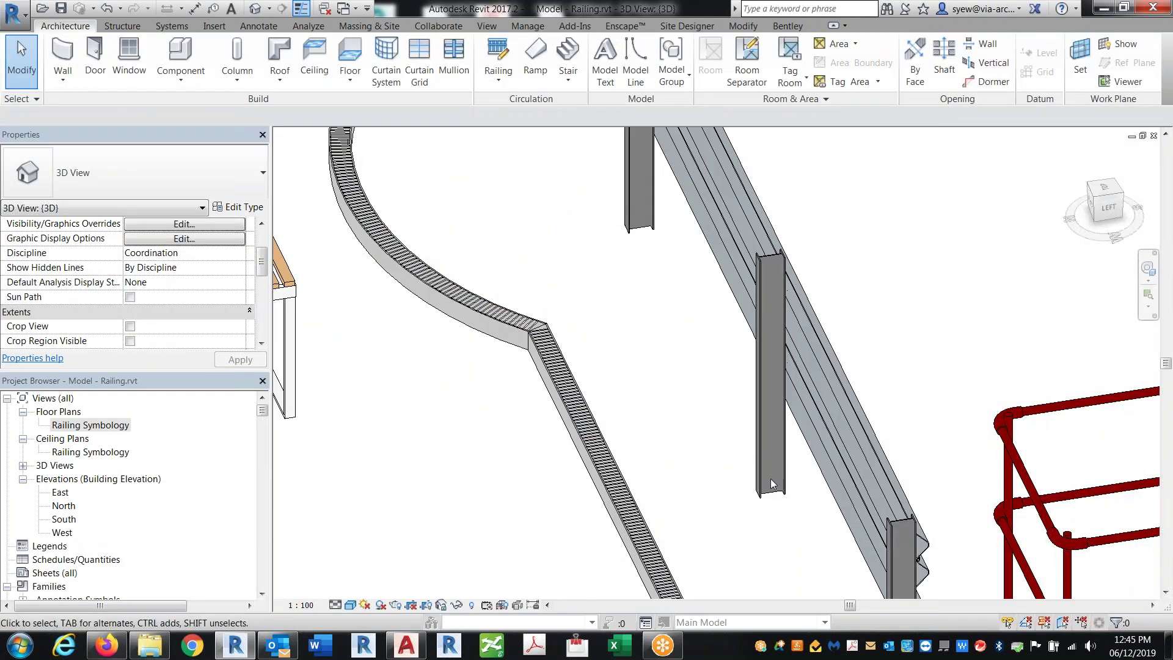
scroll(767, 439, down, 4)
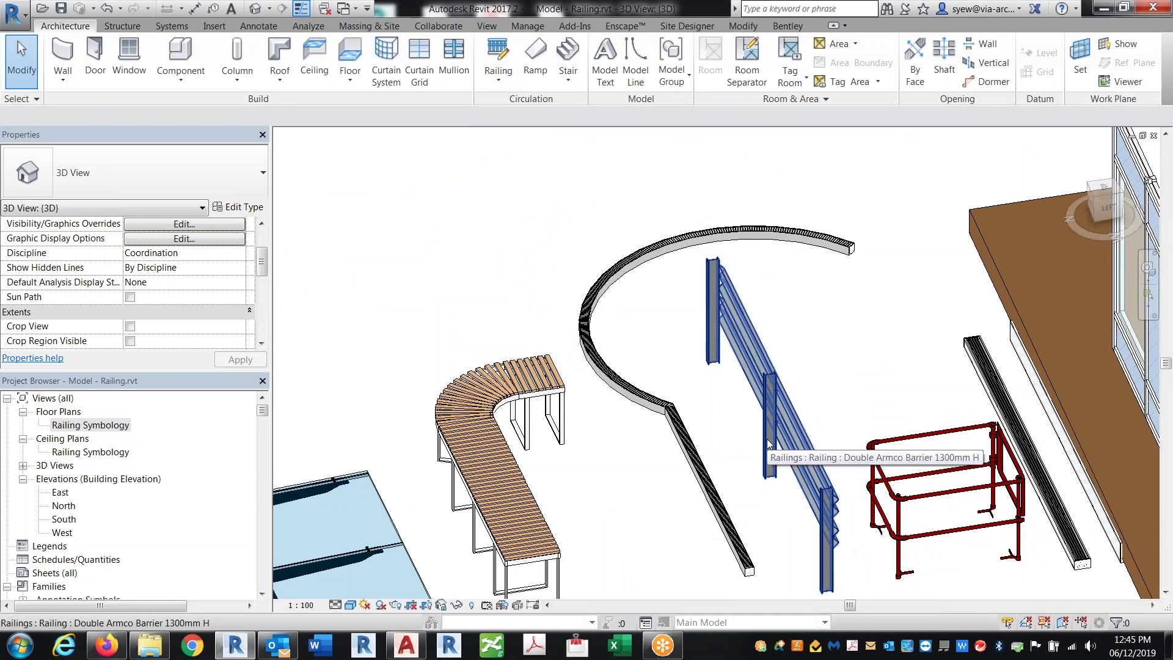
scroll(767, 438, down, 3)
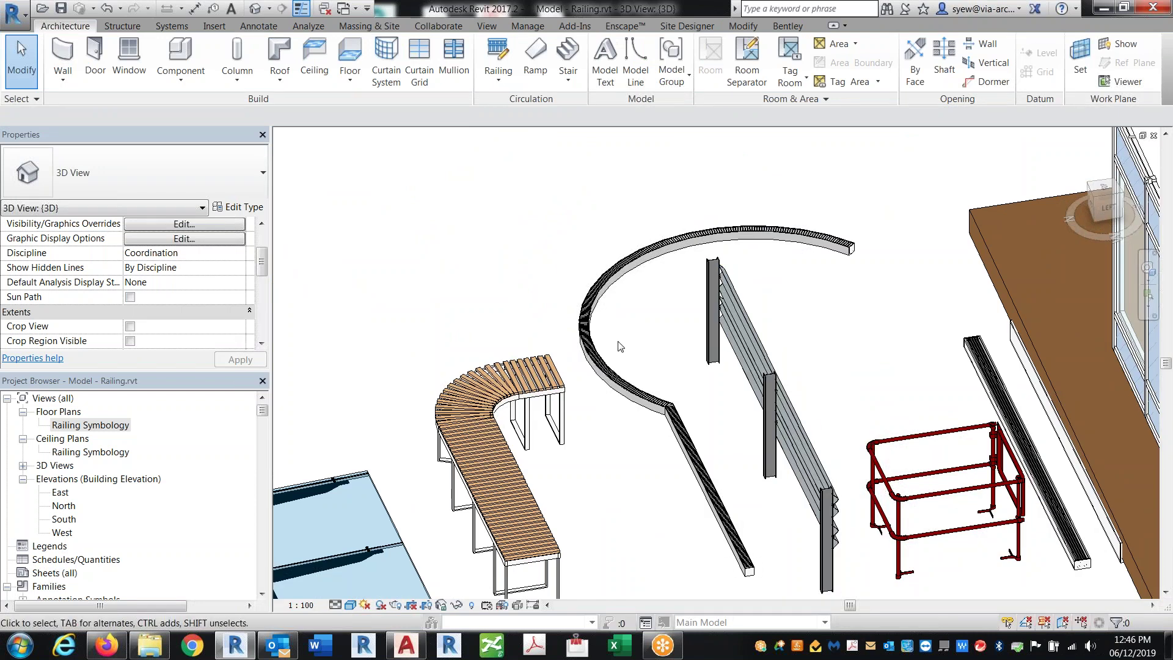
shift+middle_drag(1002, 512, 703, 315)
scroll(702, 315, down, 2)
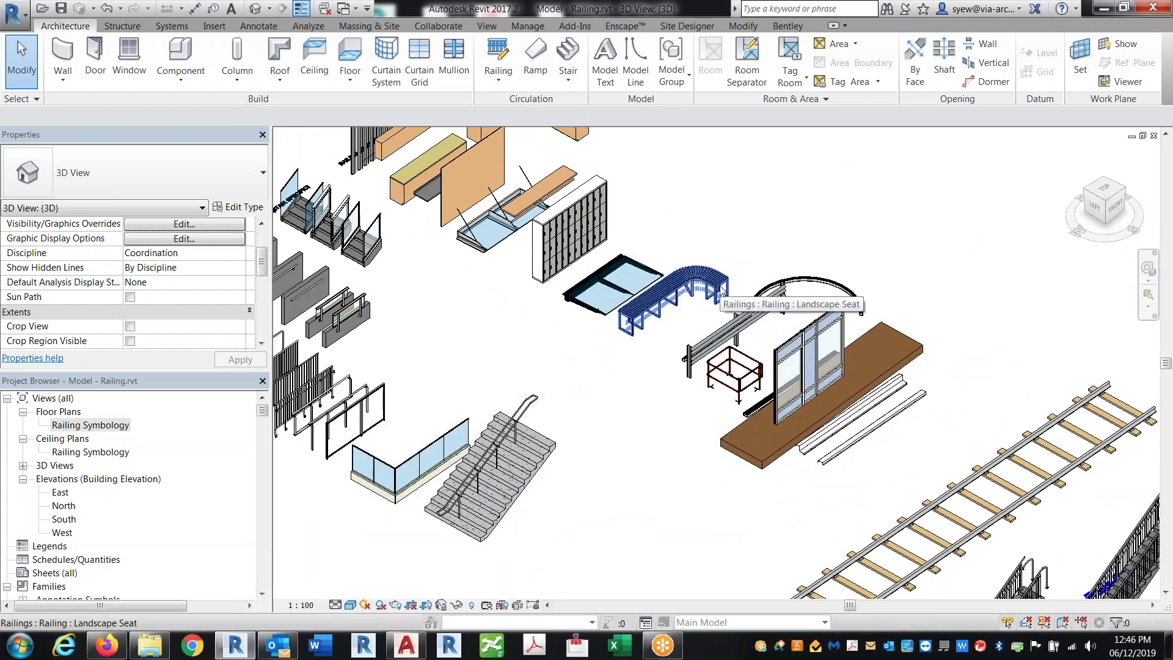
middle_drag(721, 290, 771, 404)
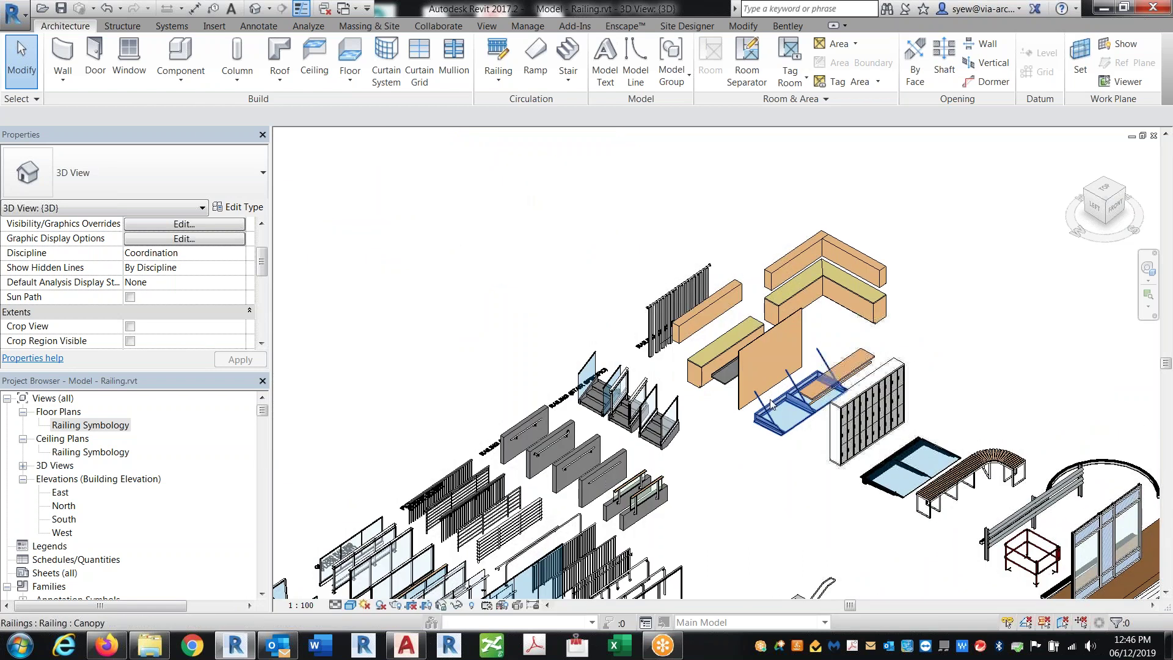
scroll(715, 252, up, 5)
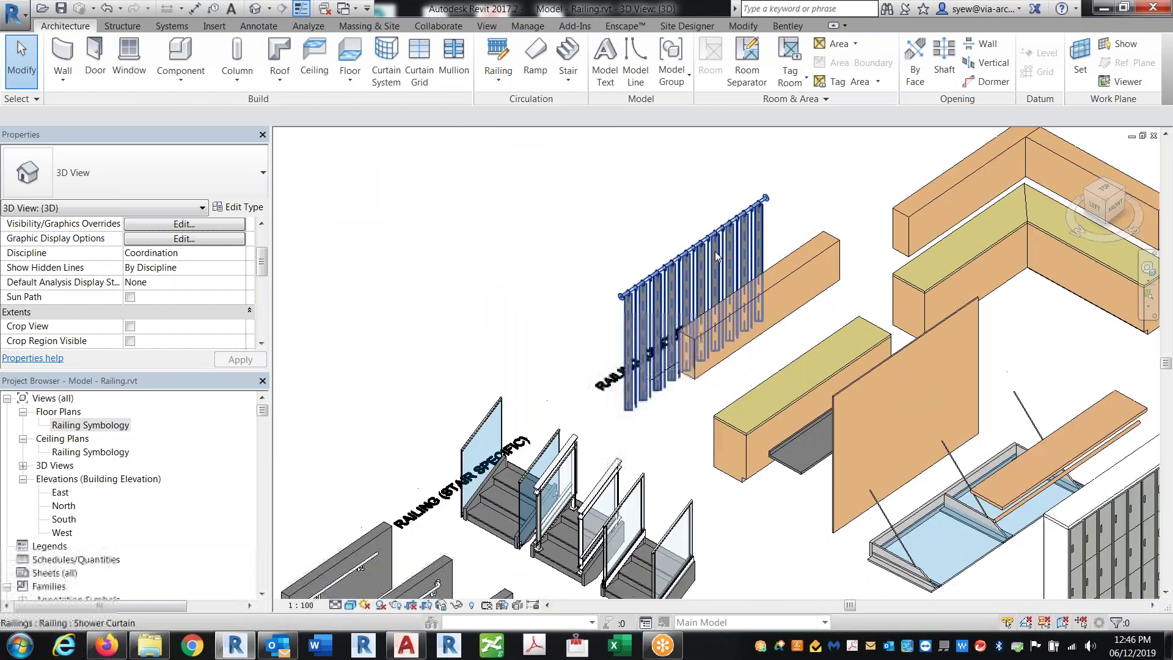
scroll(702, 244, down, 8)
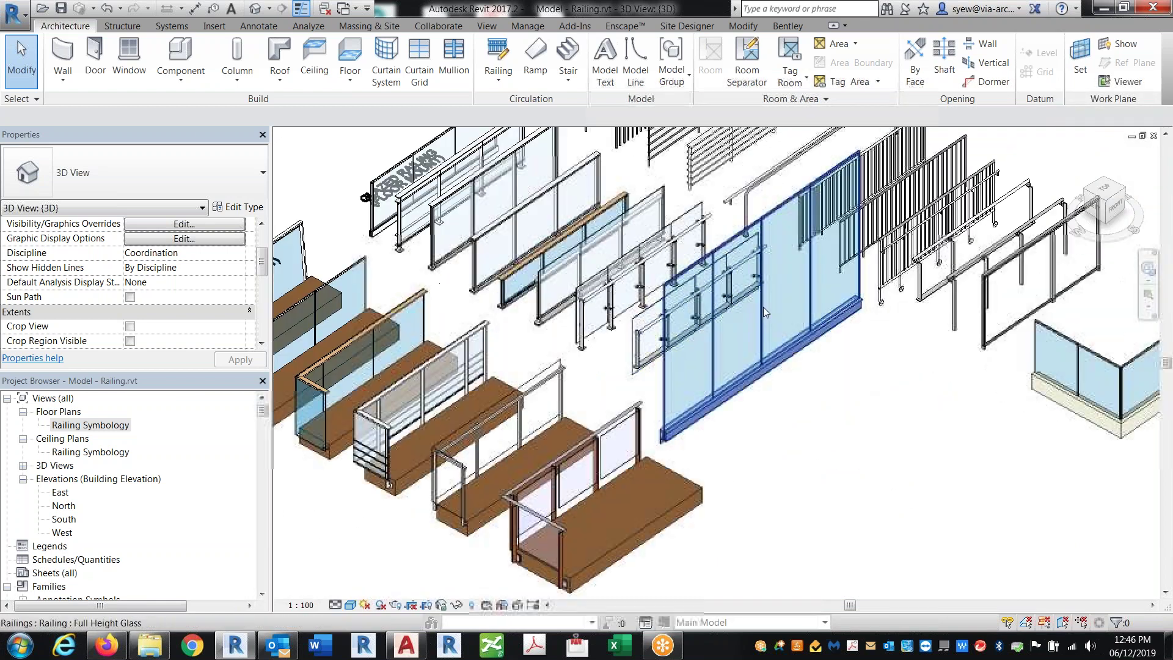
scroll(764, 307, up, 5)
click(764, 306)
middle_drag(912, 460, 806, 544)
middle_drag(524, 420, 890, 414)
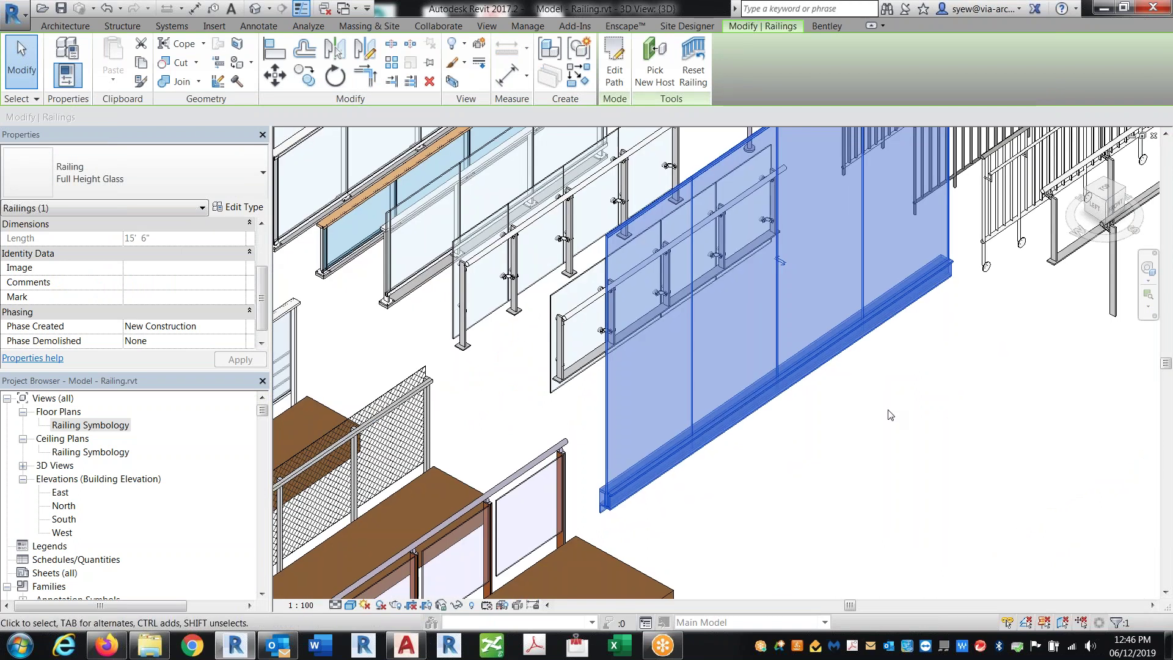
scroll(492, 314, down, 8)
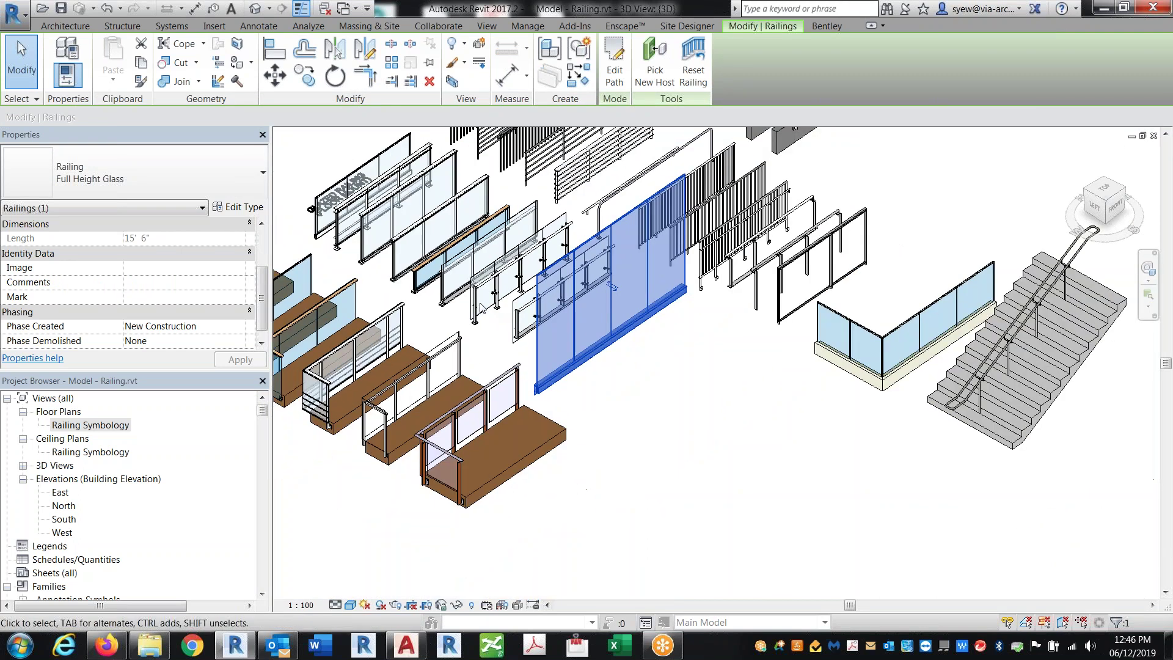
middle_drag(607, 275, 495, 15)
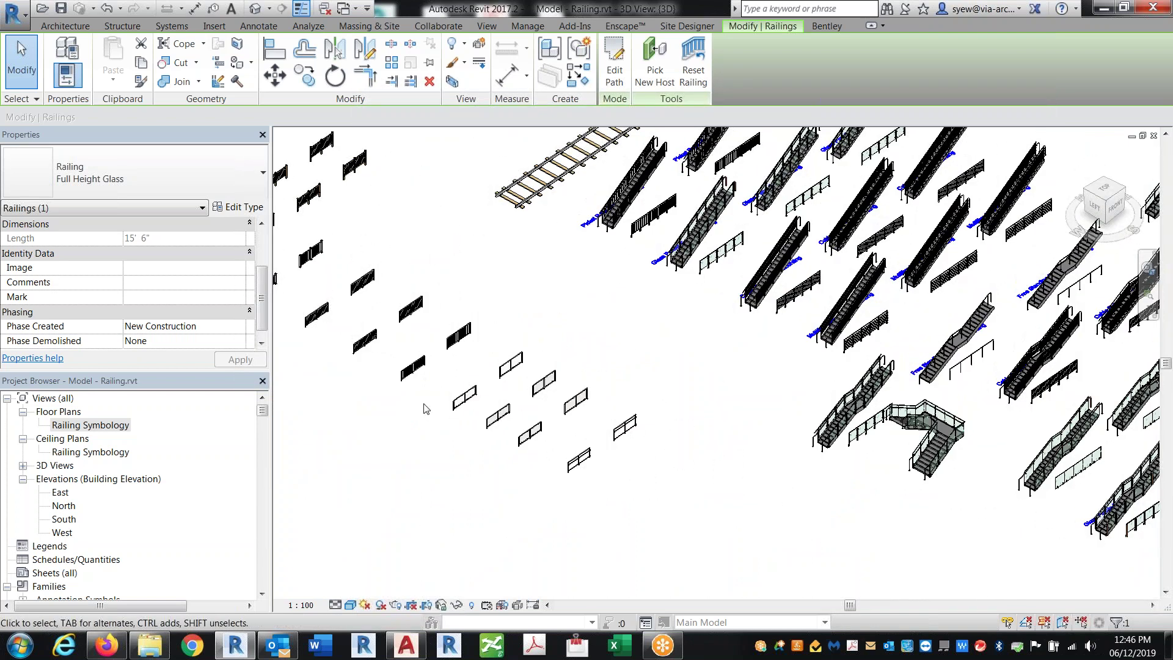
scroll(318, 325, up, 6)
middle_drag(669, 408, 978, 489)
middle_drag(435, 380, 445, 453)
scroll(445, 453, down, 8)
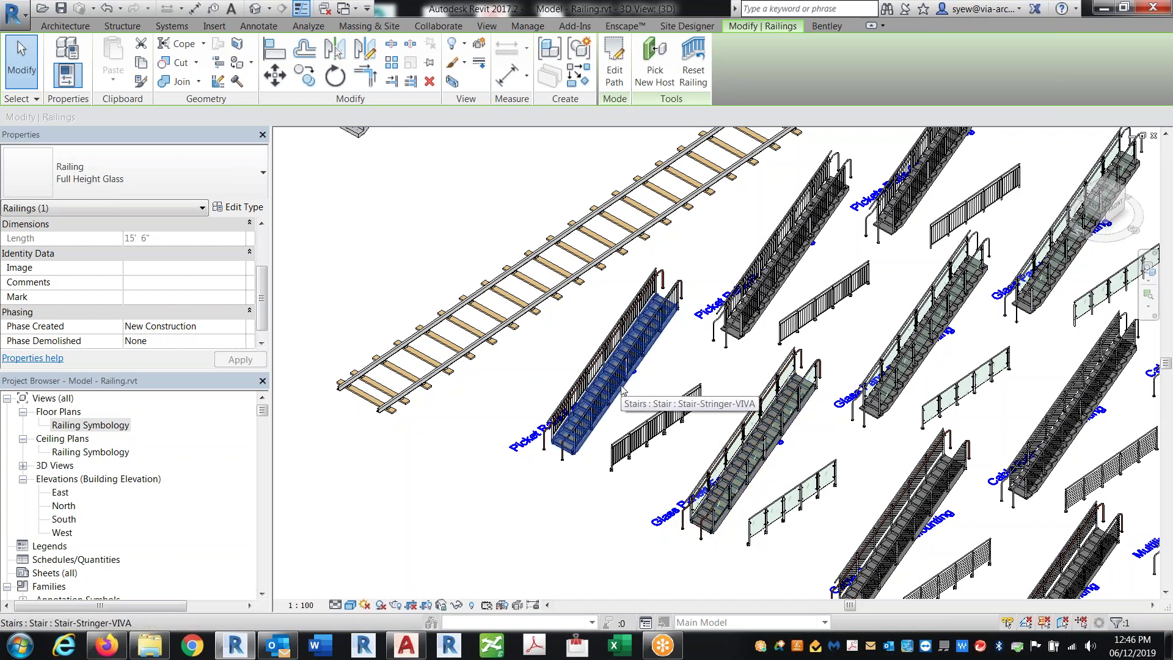
scroll(455, 252, up, 6)
middle_drag(755, 402, 792, 368)
click(792, 368)
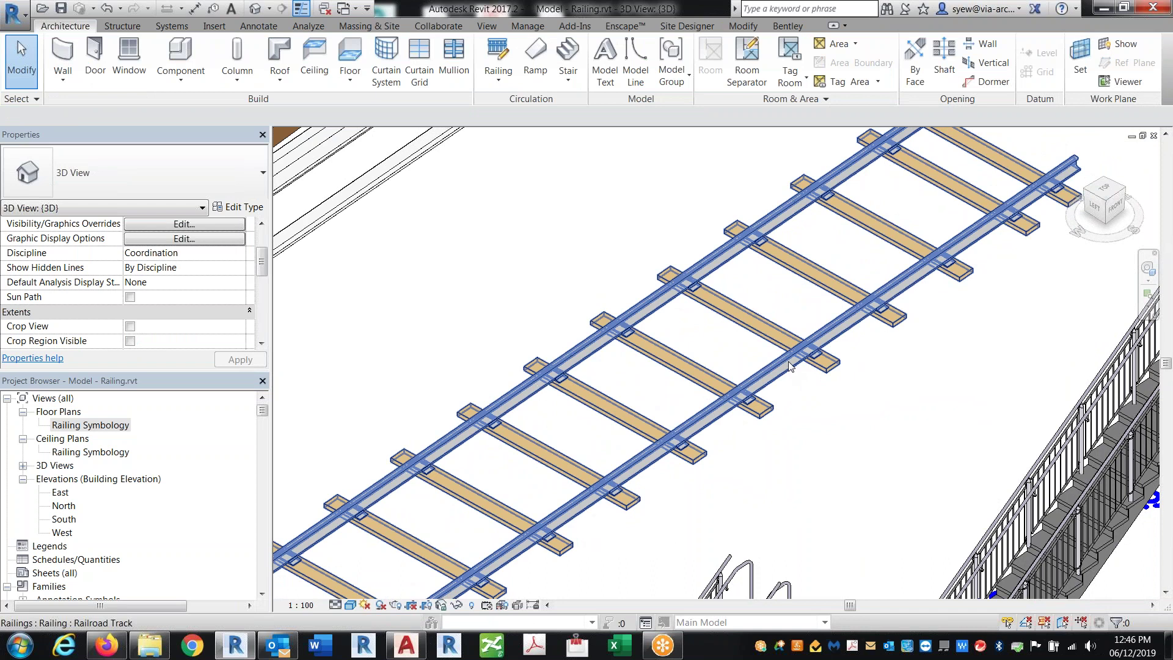
click(788, 365)
scroll(788, 365, down, 5)
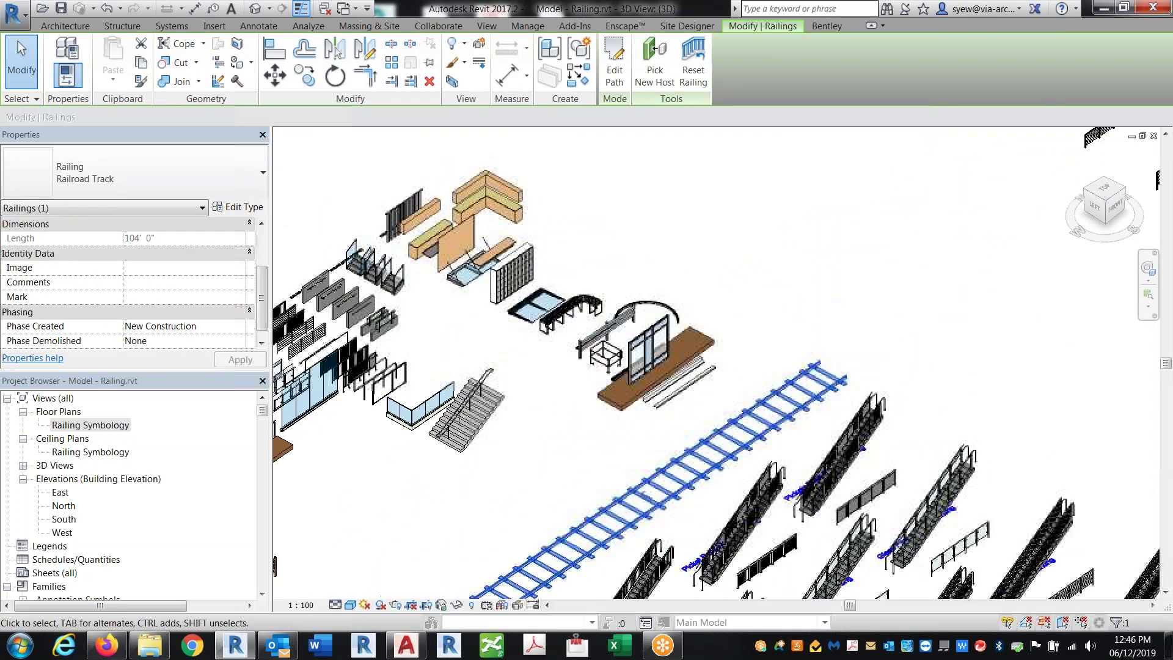
scroll(482, 388, up, 5)
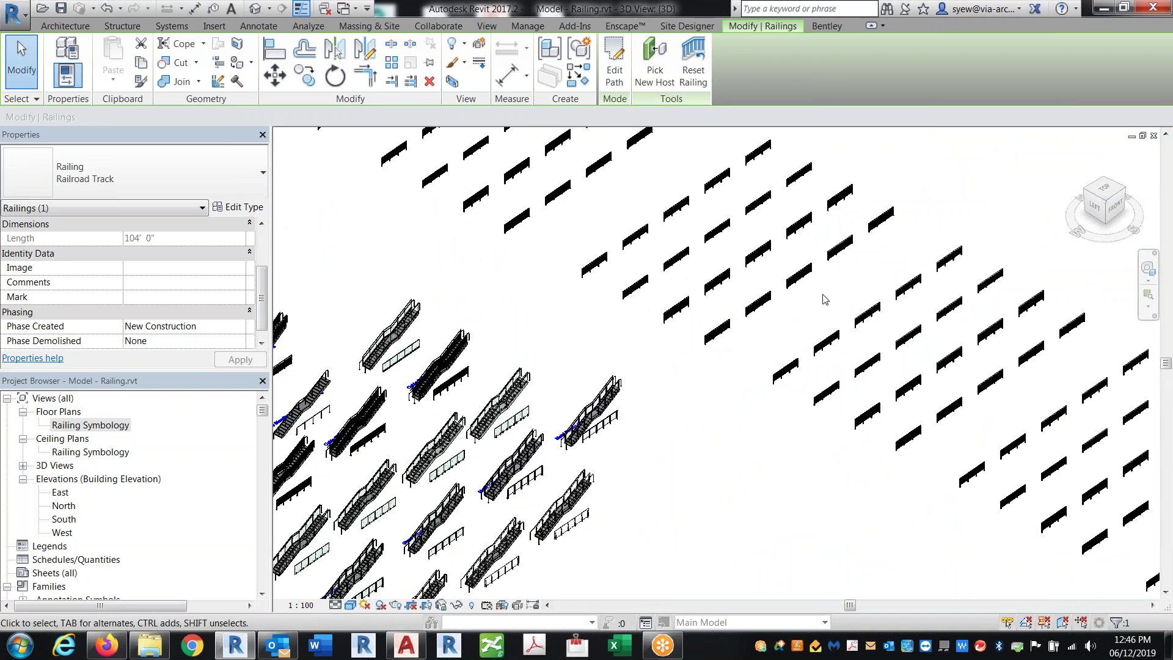
- Close the 3D view and the Railing model without saving changes
click(1152, 138)
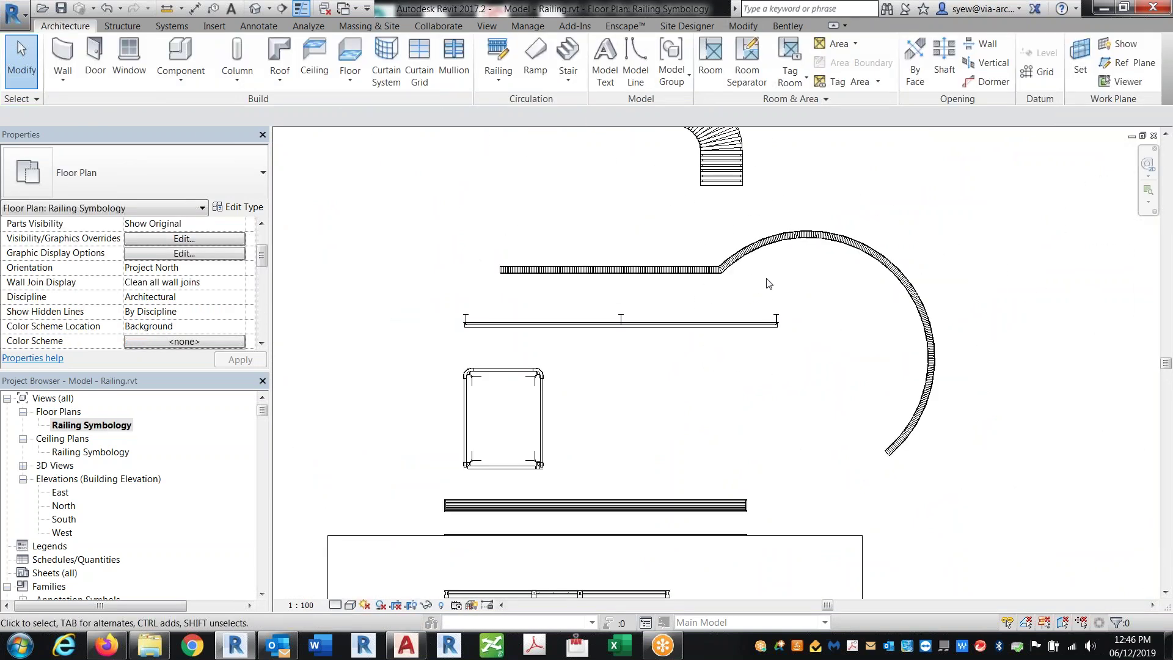
click(1153, 136)
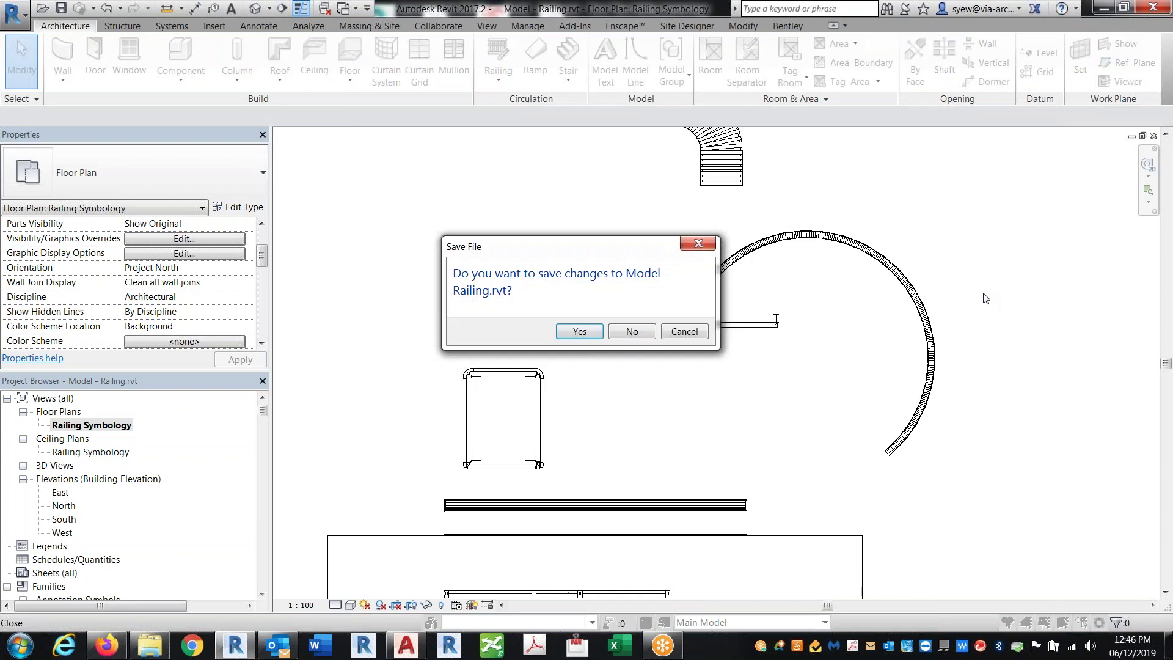
click(629, 336)
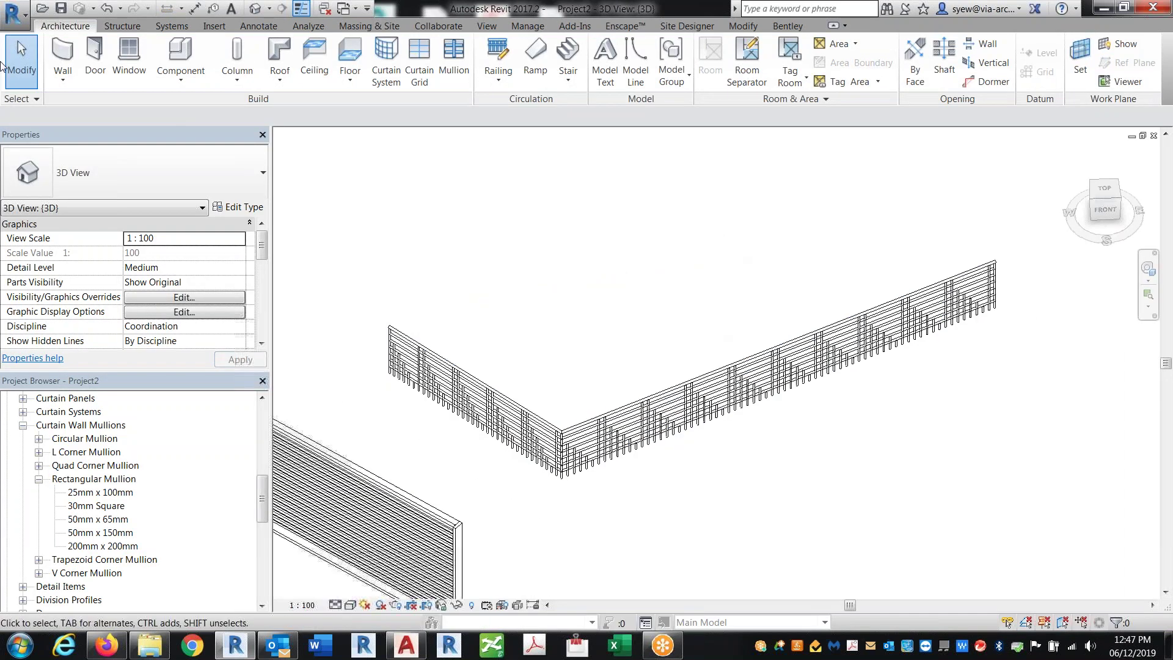
- Open Model - Curtain Panels.rvt
click(16, 17)
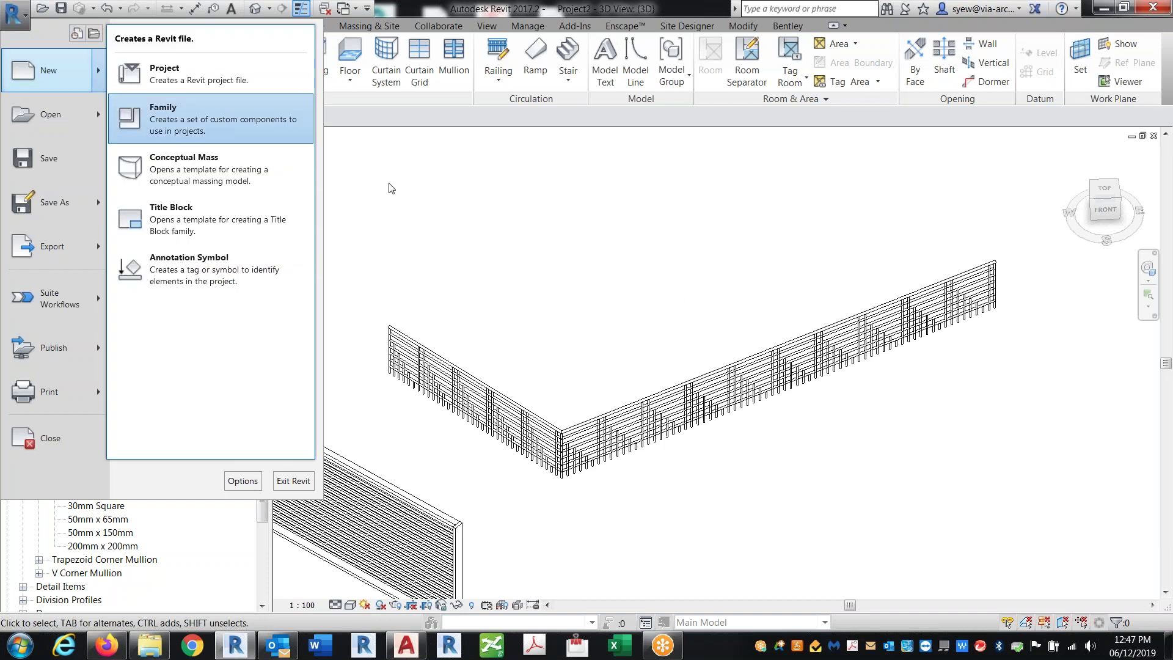
click(165, 56)
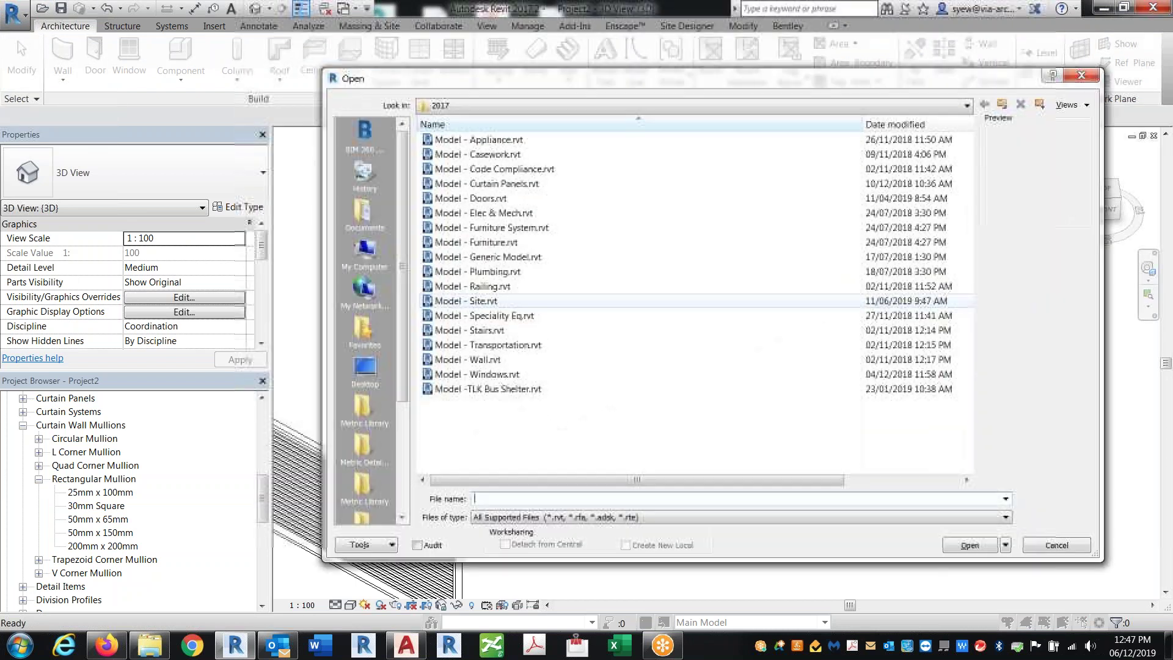
click(611, 183)
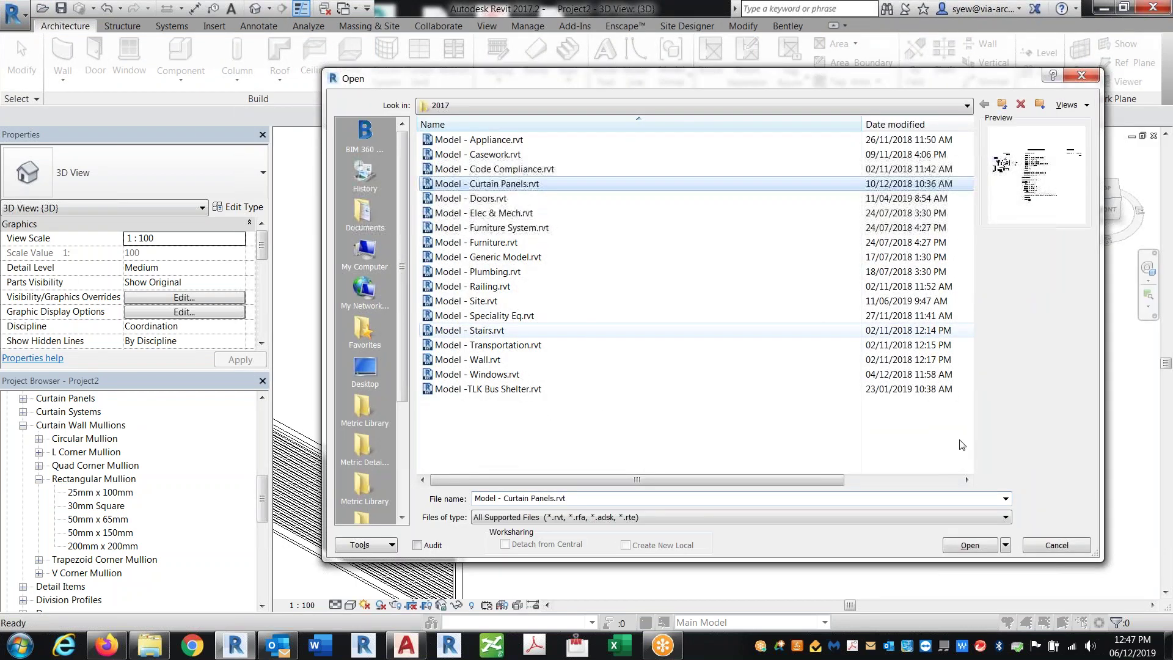
click(969, 545)
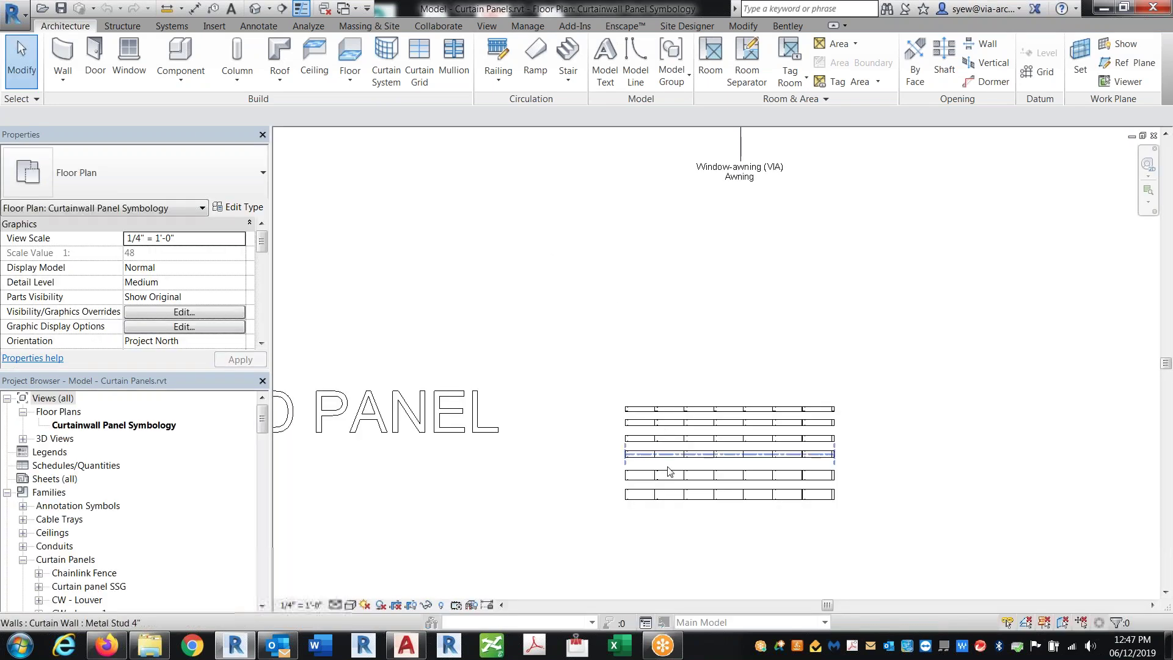
- Select and inspect the metal stud curtain walls in the plan
scroll(707, 526, up, 4)
click(654, 456)
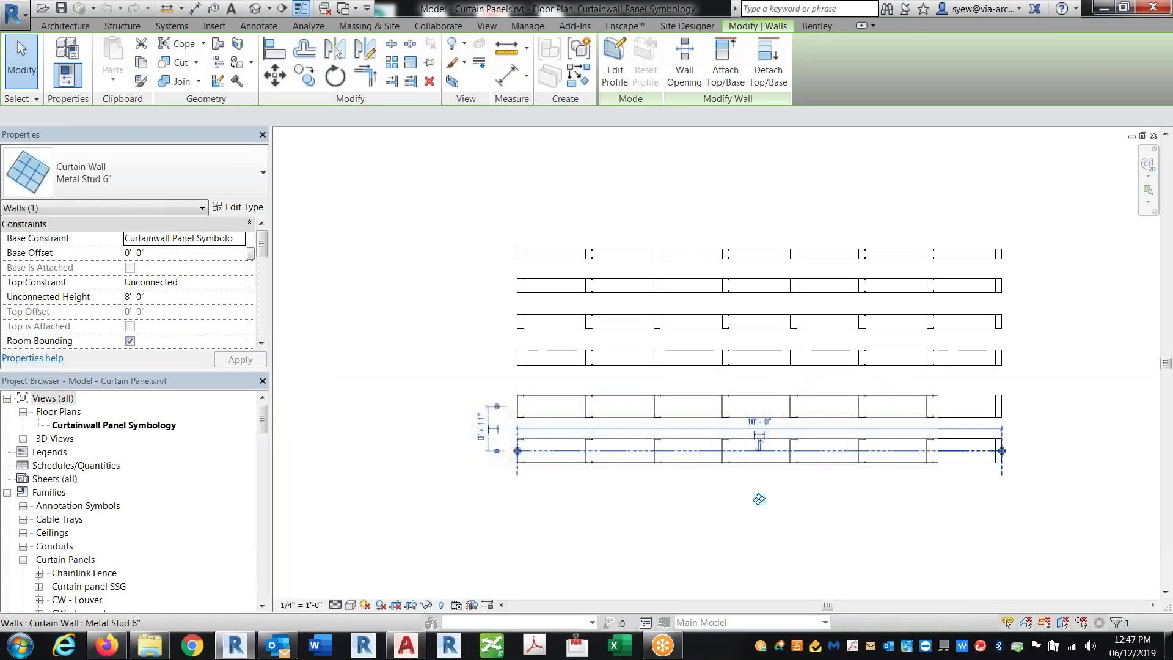
scroll(529, 439, up, 6)
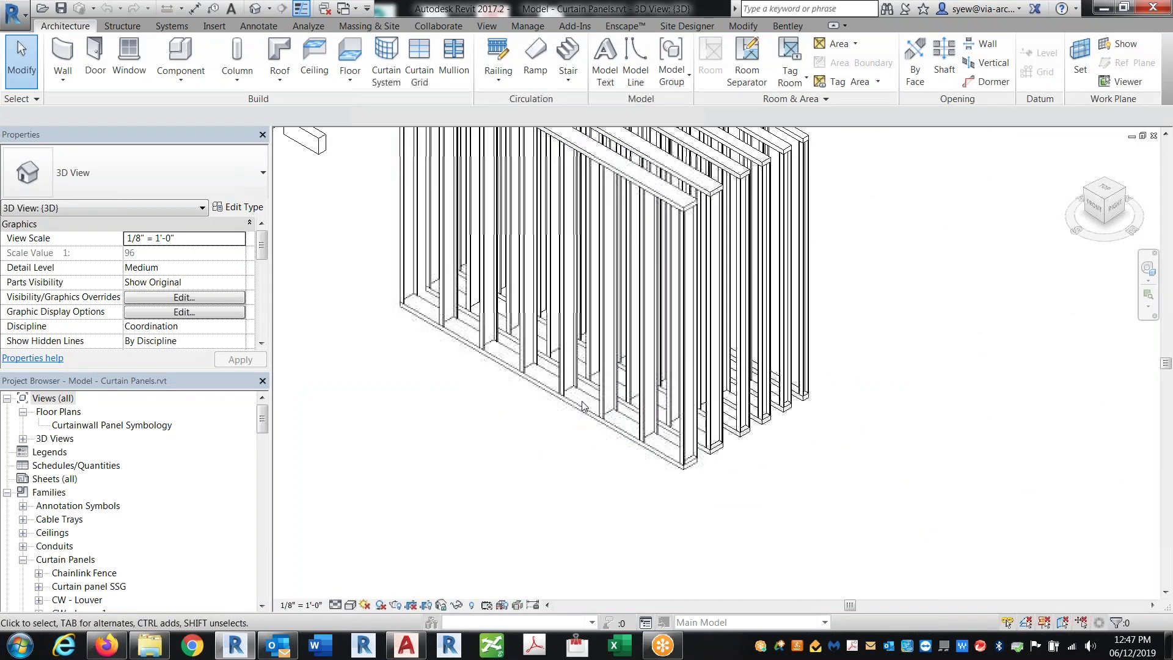
click(537, 406)
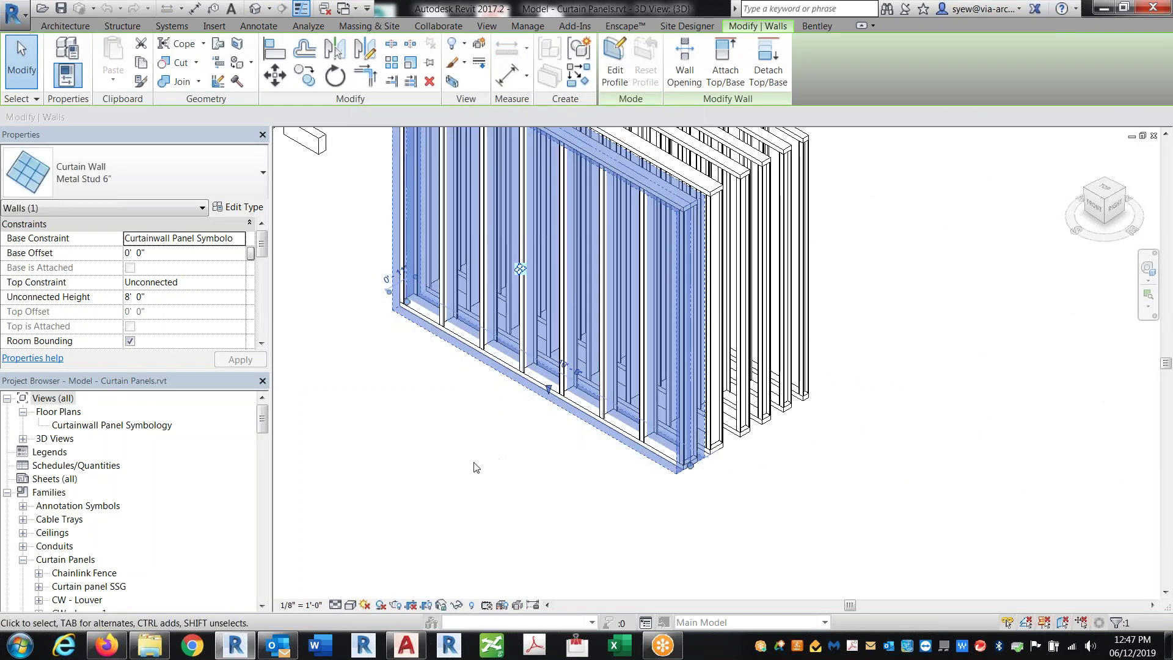
- Create a new family from the Metric Curtain Wall Panel.rft template
click(12, 12)
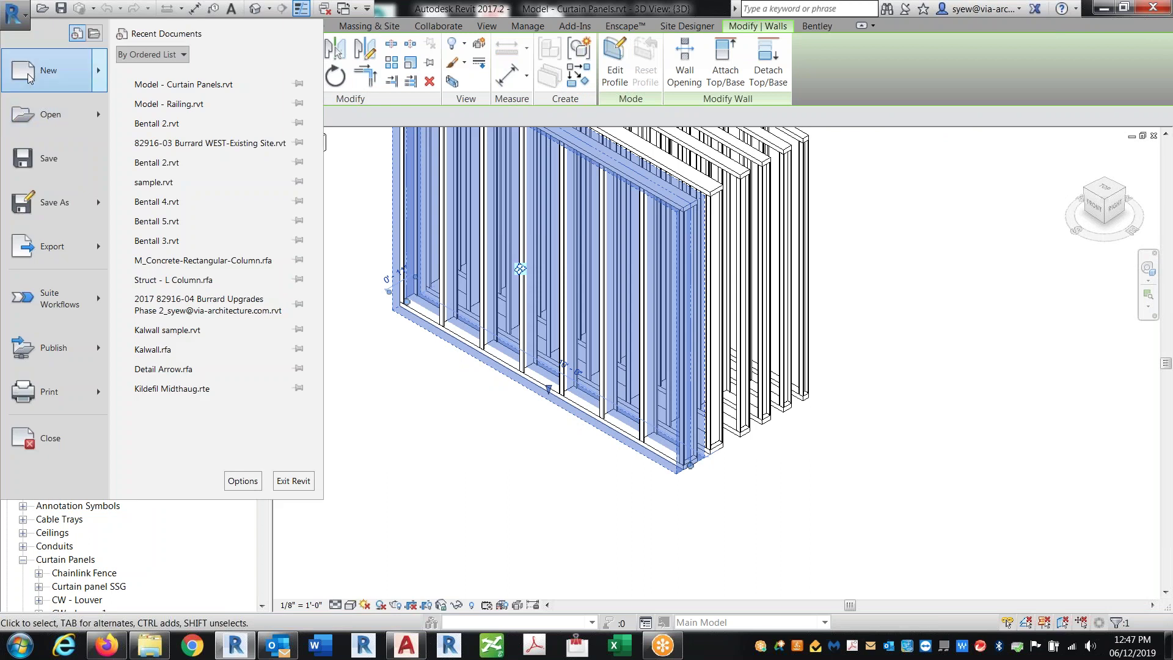
mouse_move(61, 70)
click(160, 124)
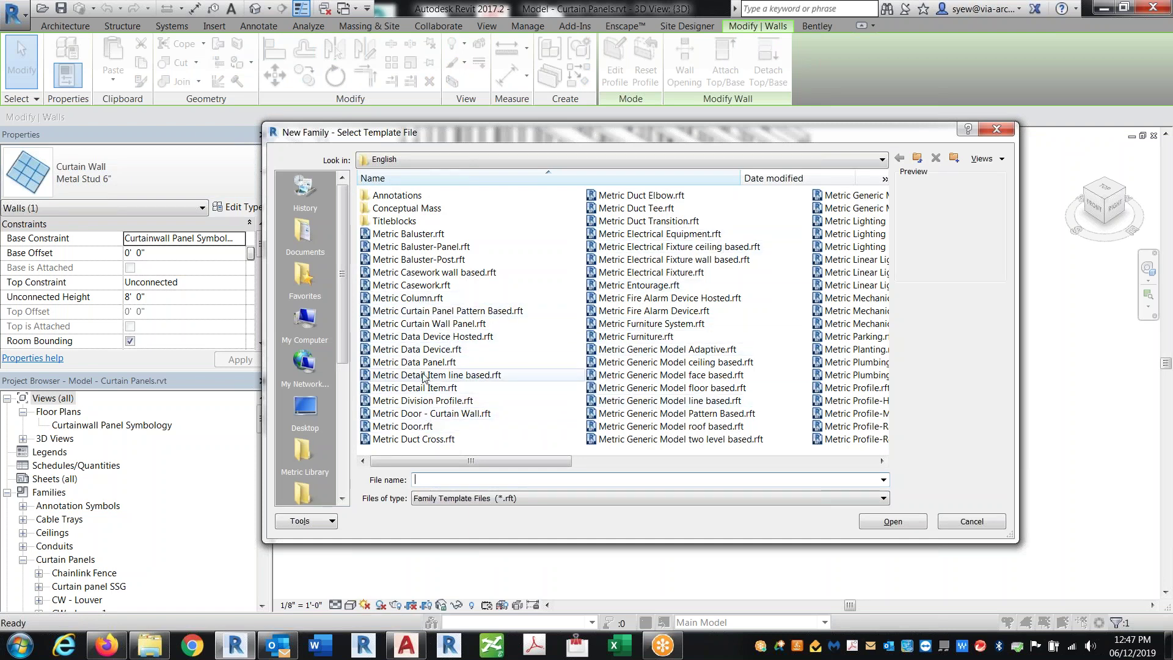
click(442, 415)
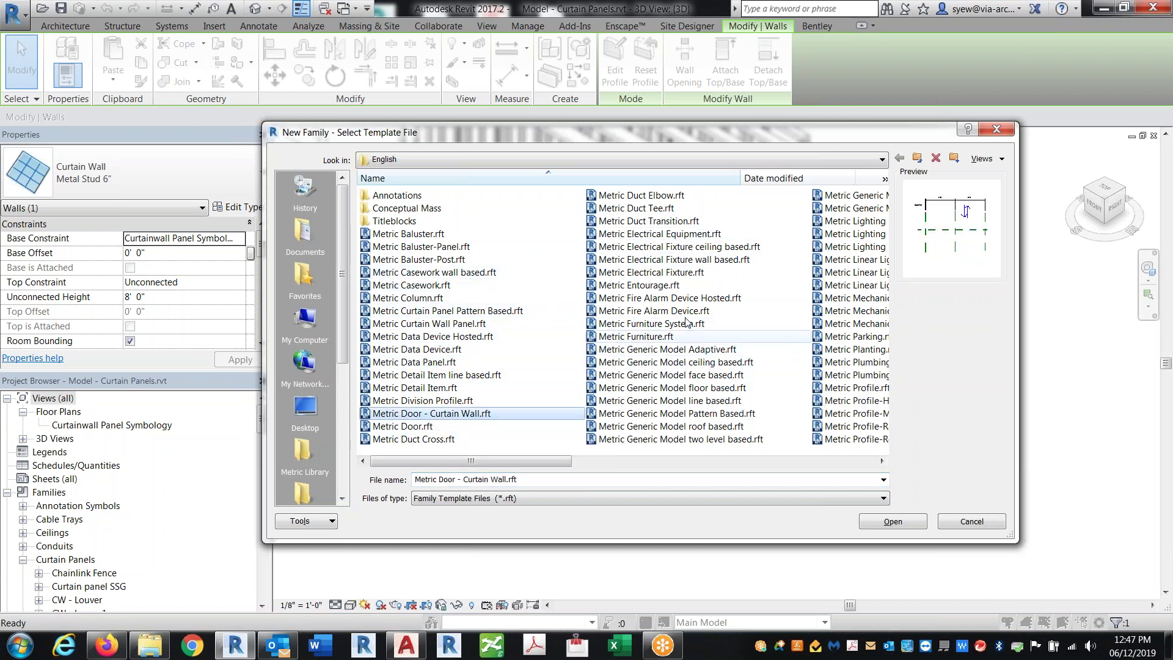
double_click(459, 322)
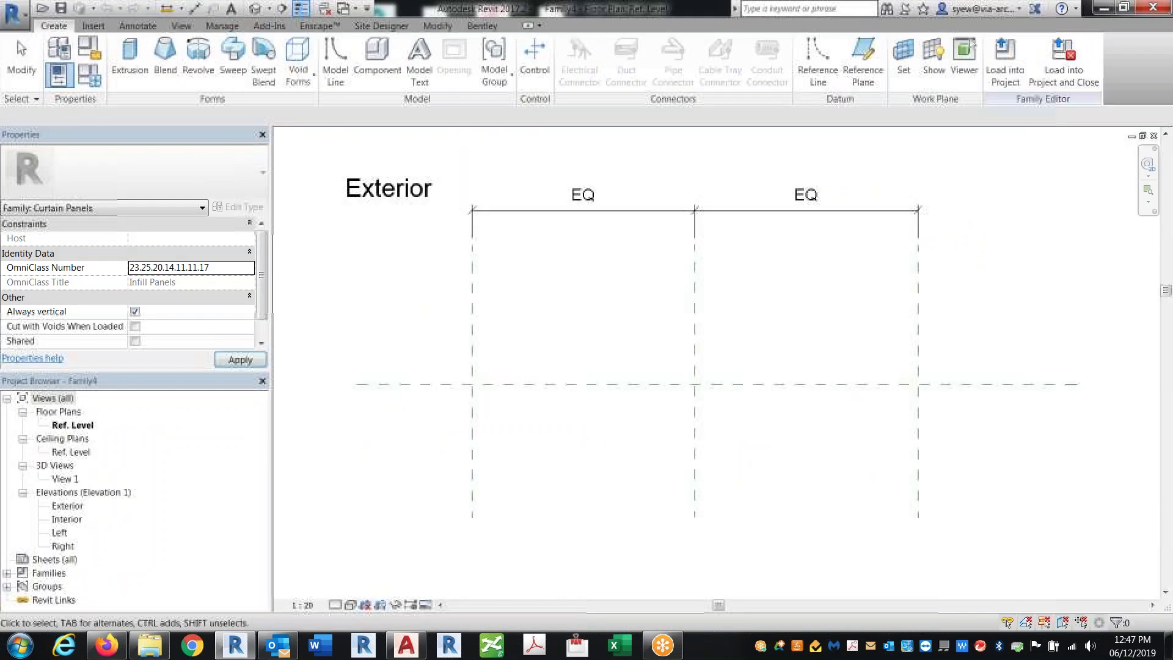
- Open M_Light Gauge-Joists.rfa from Metric Library > Structural Framing > Light Gauge Steel
middle_drag(557, 455, 527, 398)
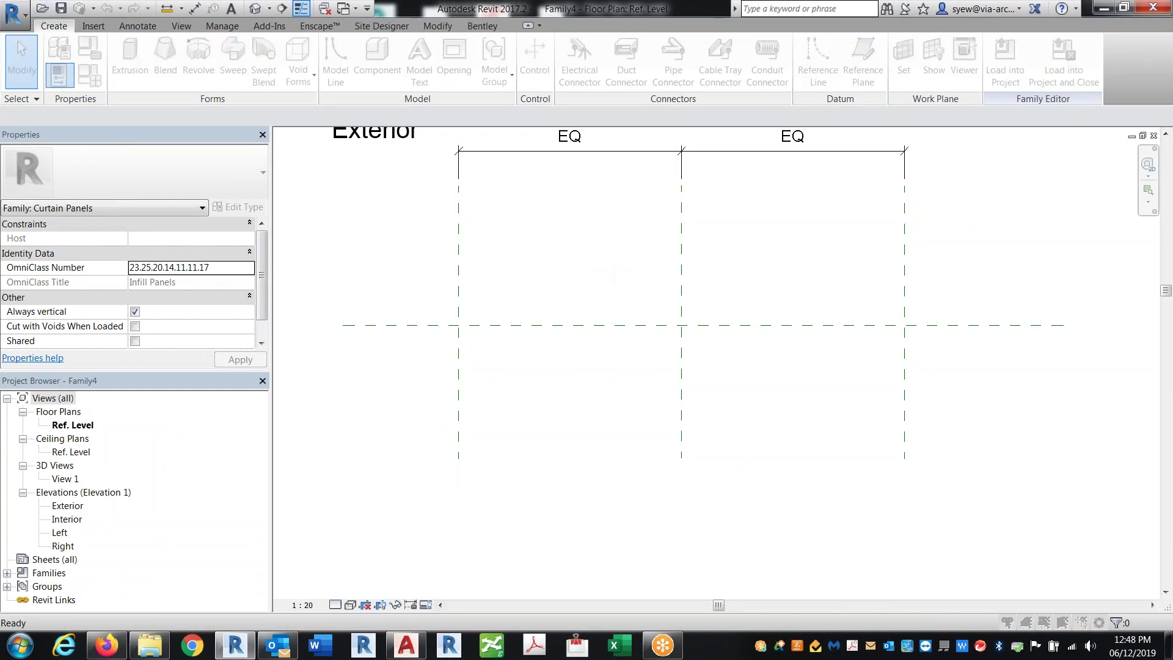
scroll(379, 367, down, 3)
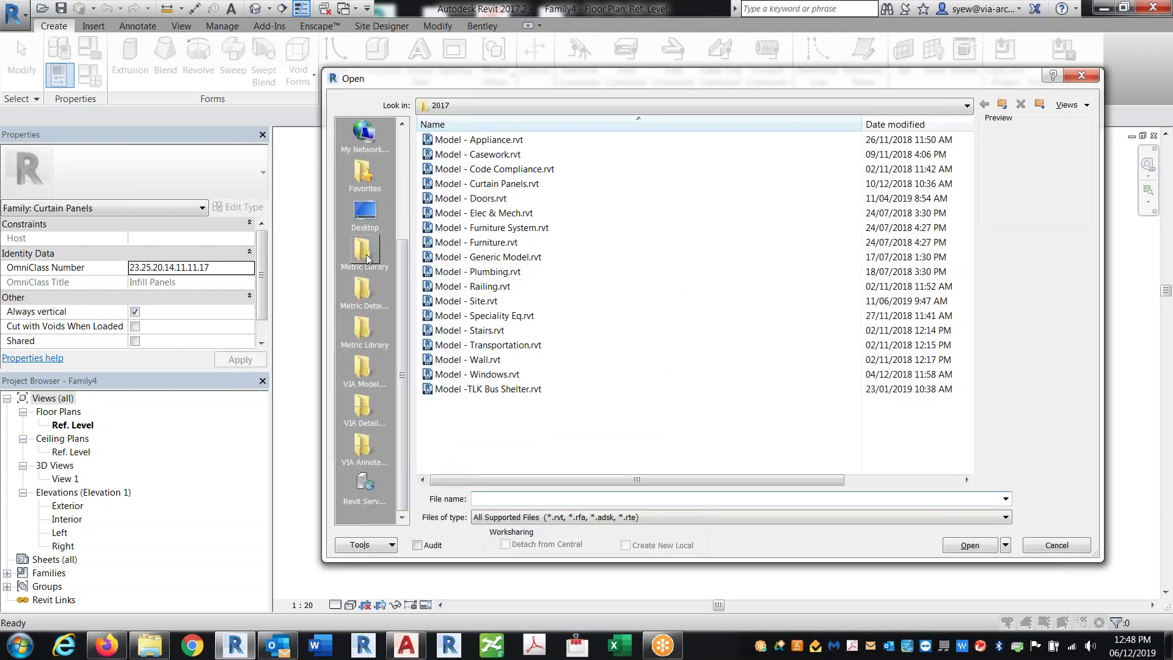
click(367, 257)
scroll(505, 388, down, 5)
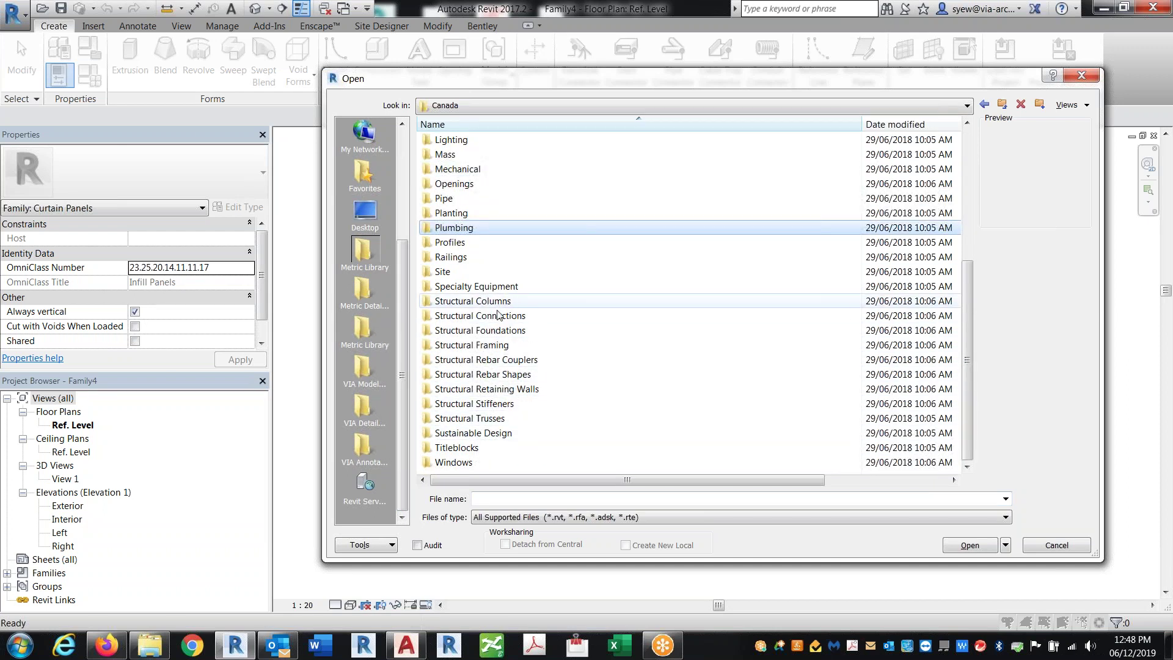
double_click(492, 345)
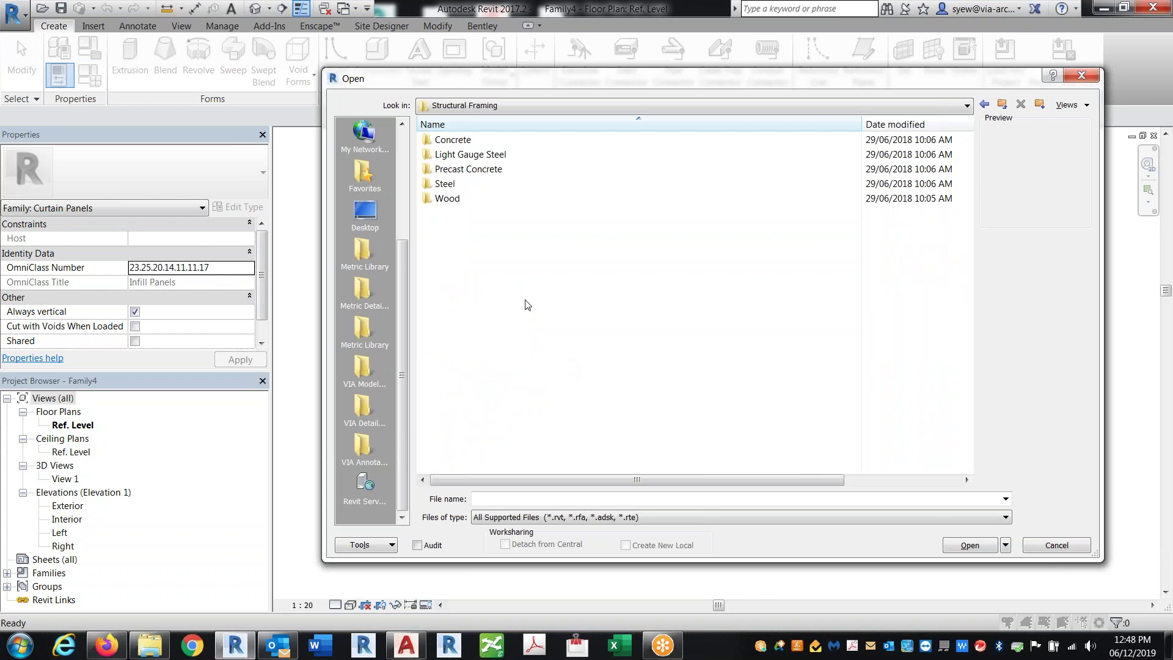
double_click(470, 154)
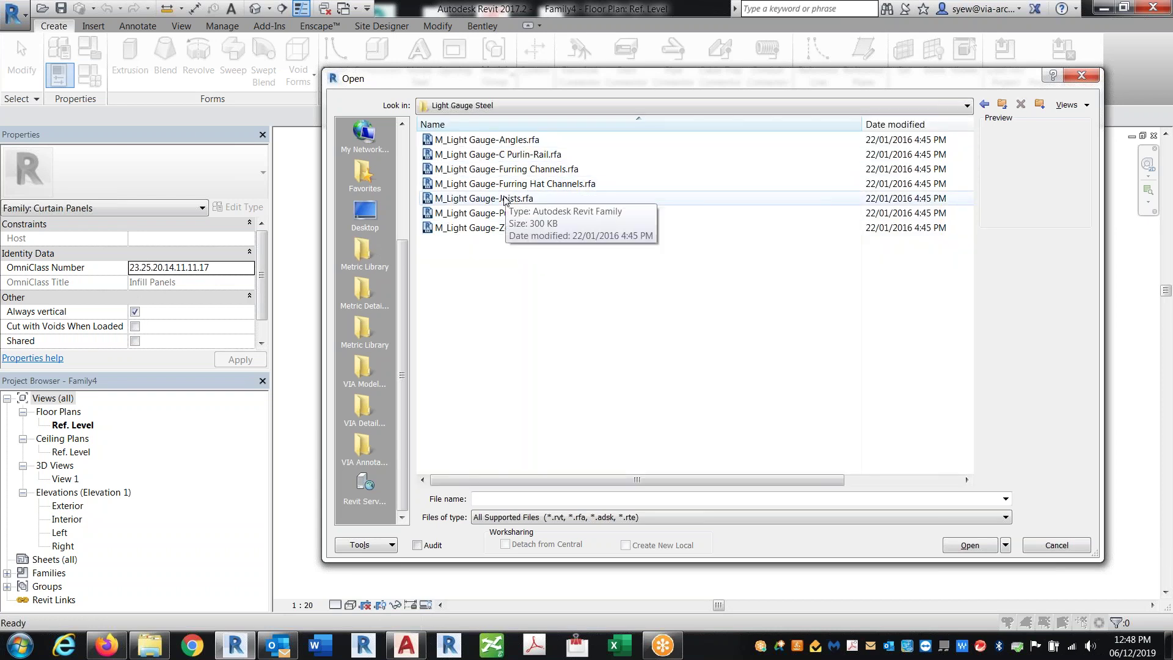
click(538, 198)
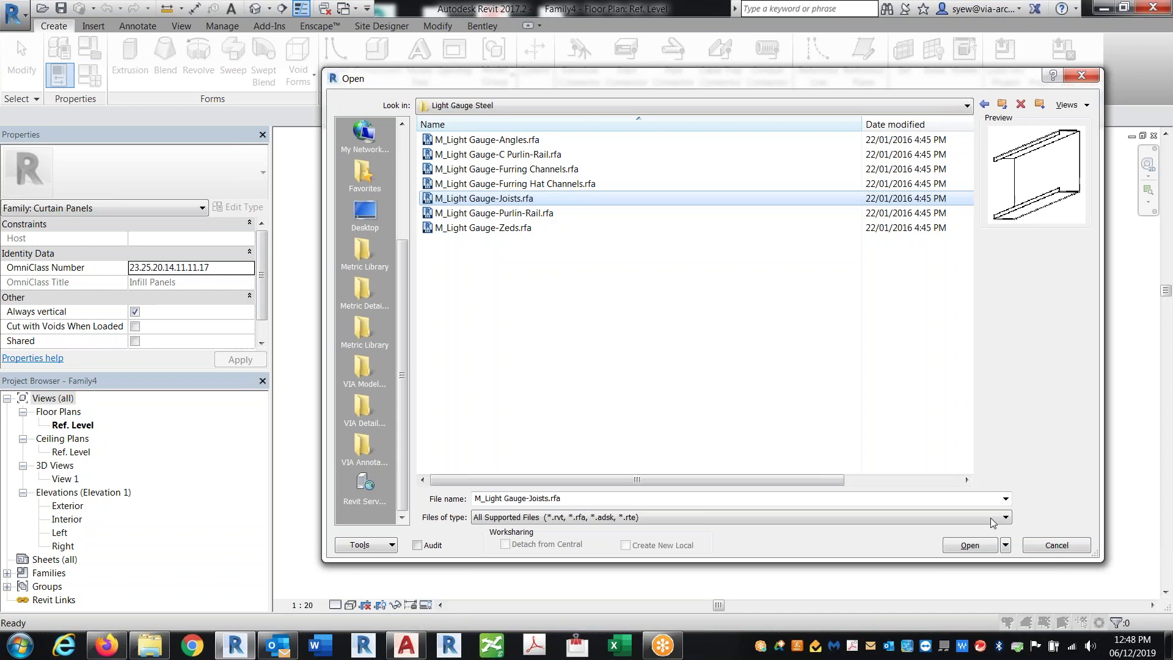
click(971, 546)
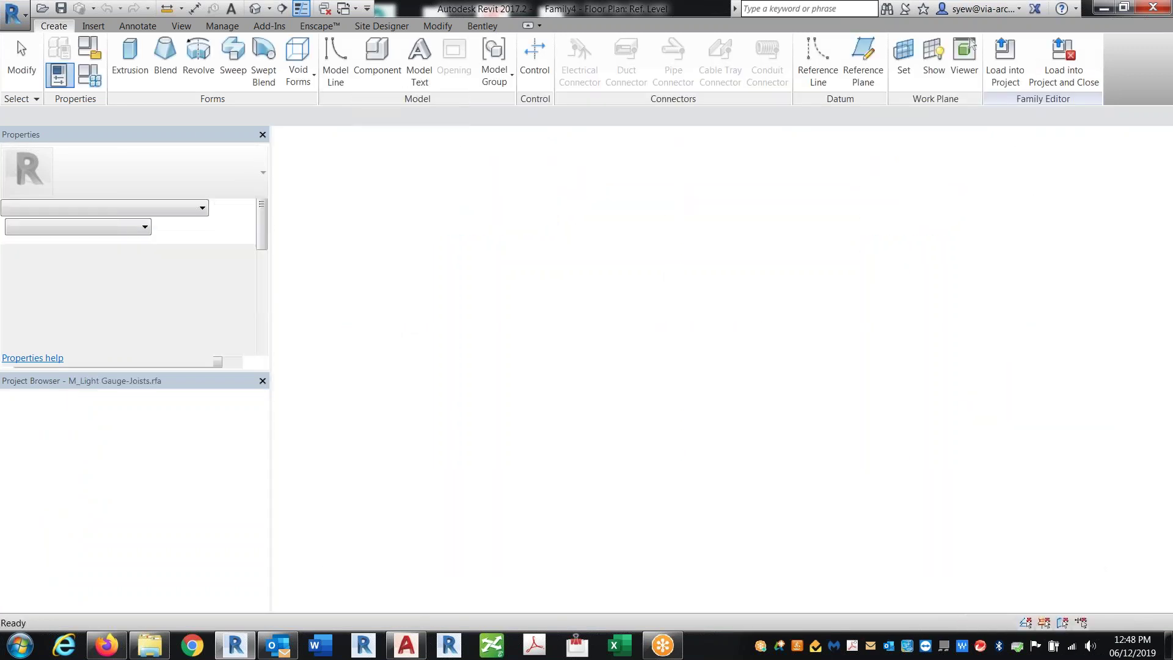
shift+middle_drag(798, 346, 1058, 173)
- Load the joist family into Family4 only, excluding Project2, and view the Exterior elevation
click(1015, 57)
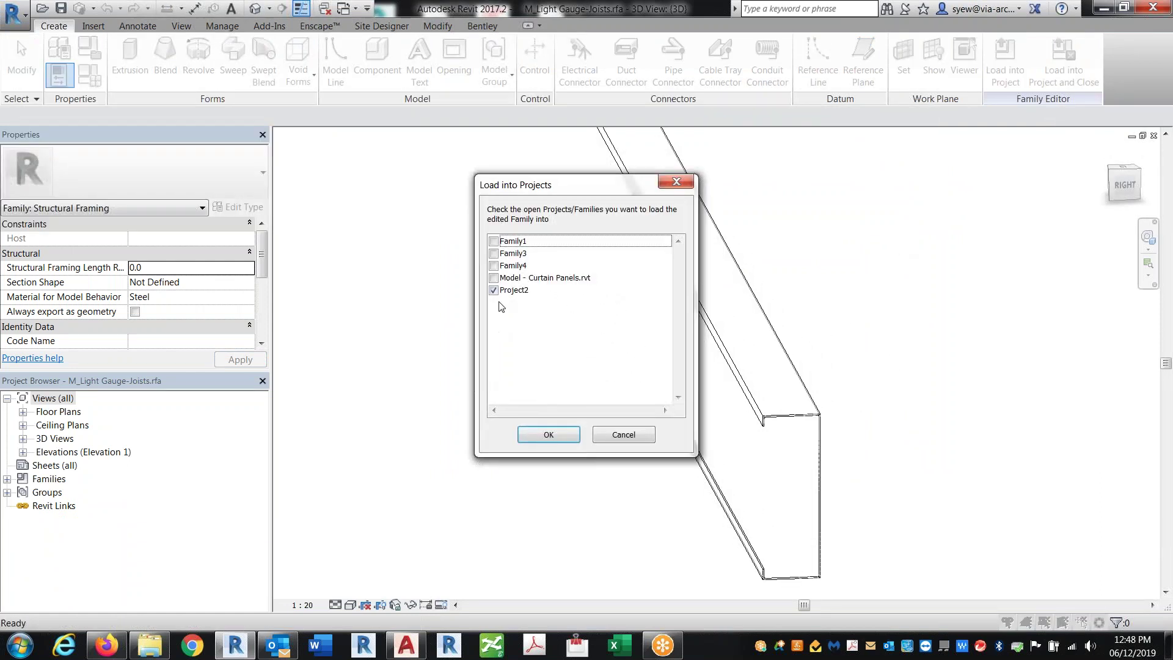
click(495, 266)
click(495, 290)
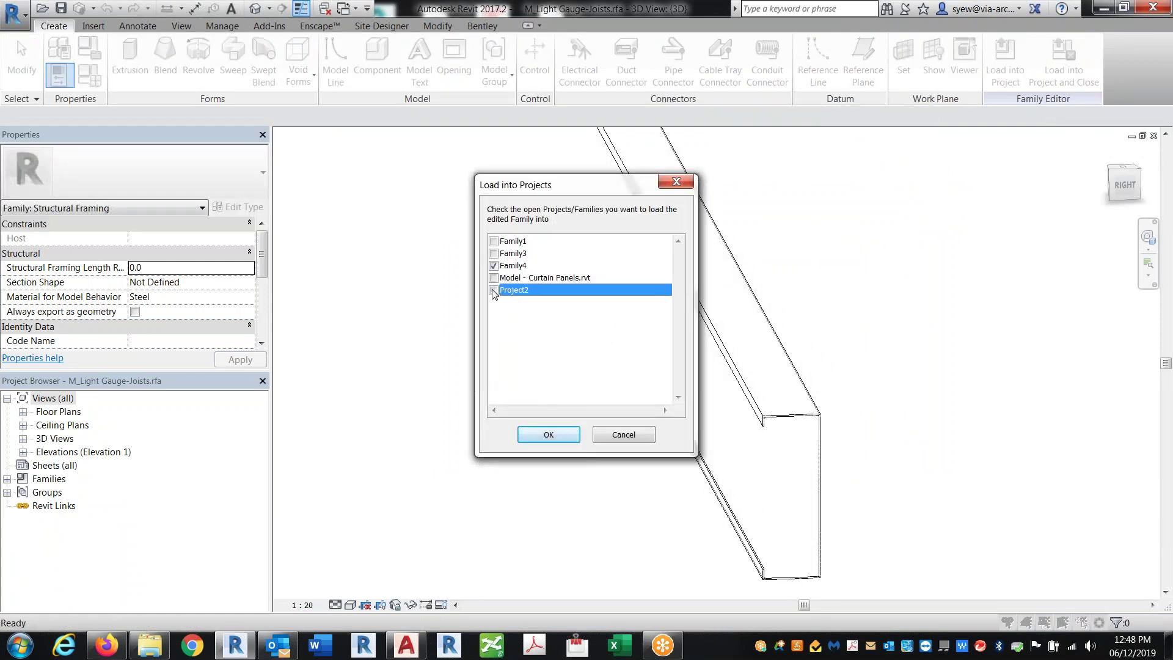
click(549, 435)
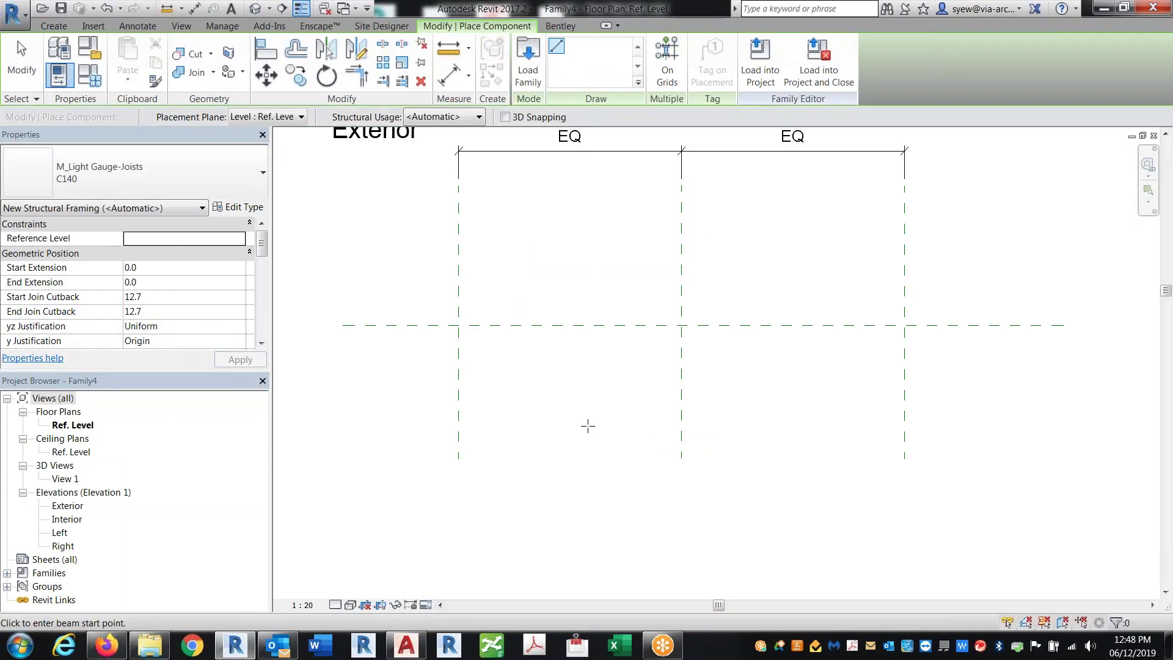
double_click(64, 506)
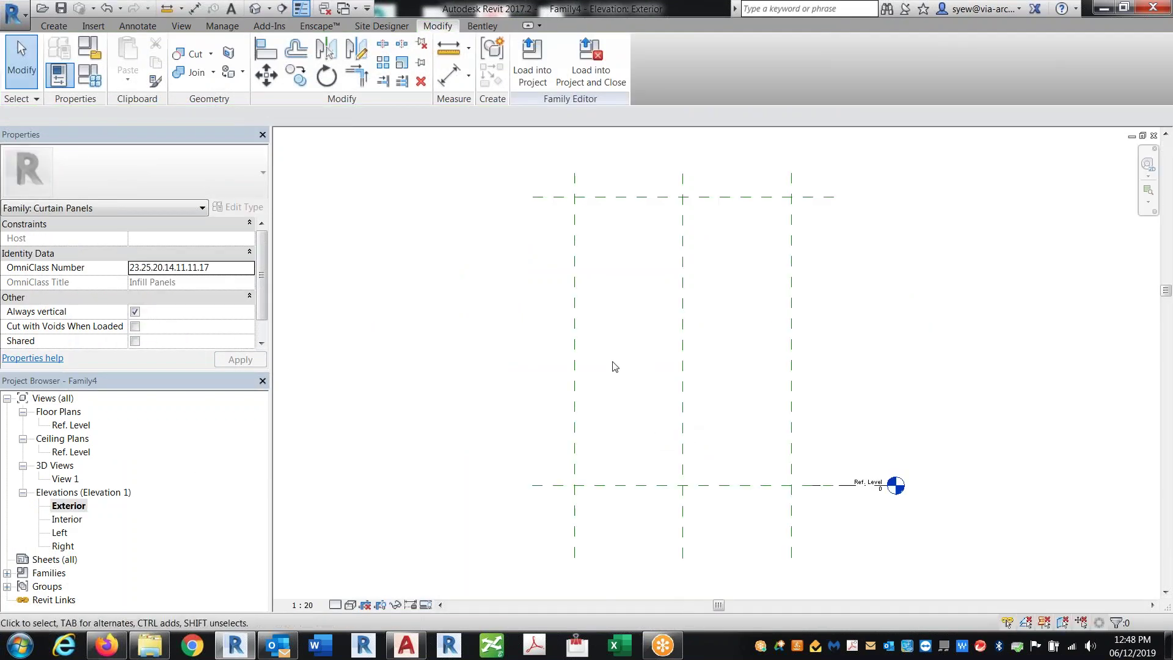
- Place a C140 joist from the bottom-left intersection up to the top reference plane
click(71, 28)
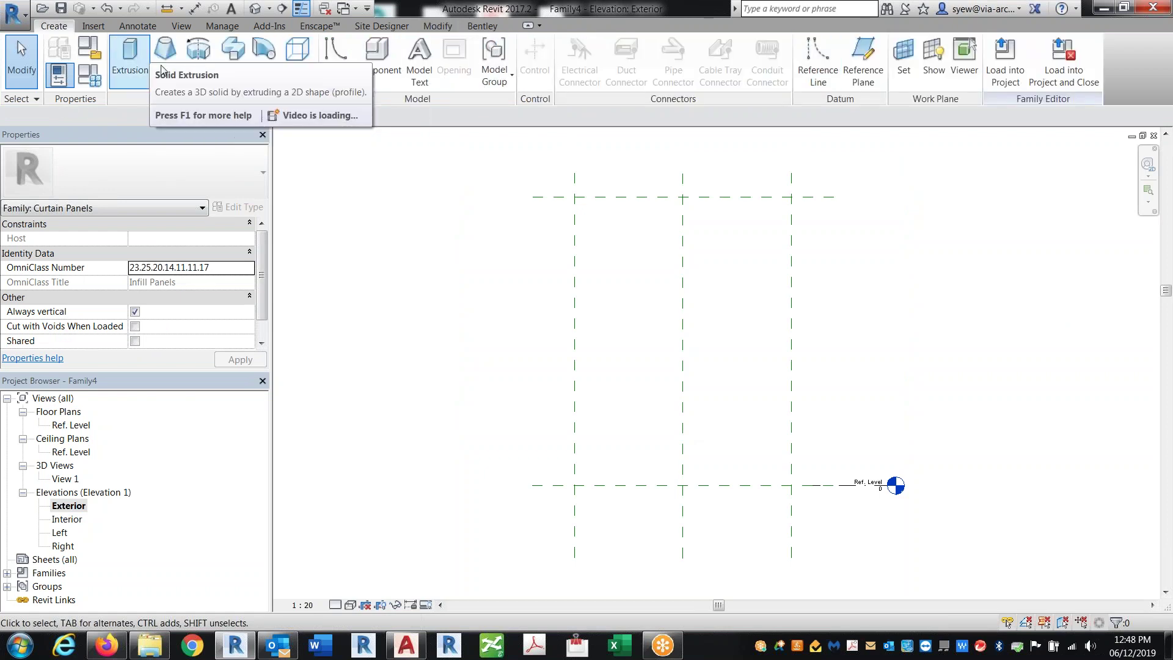
click(377, 58)
click(633, 485)
click(736, 256)
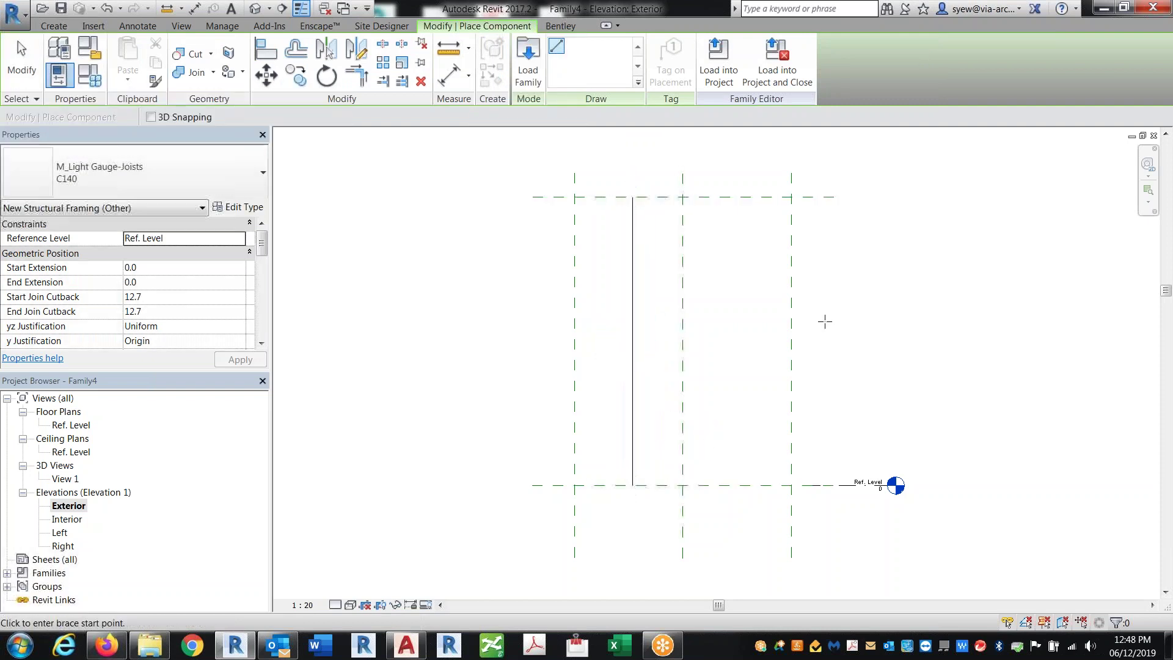
key(Escape)
key(Escape)
- Set the view's detail level to Fine and check the joist in 3D
click(351, 605)
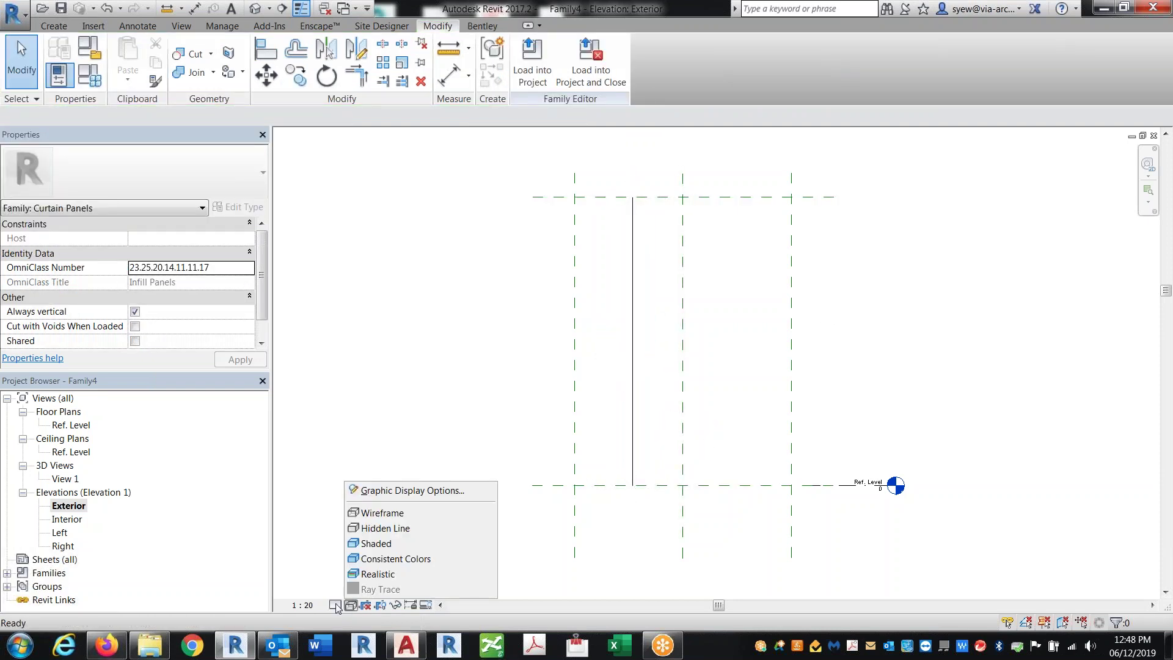
click(335, 605)
click(356, 590)
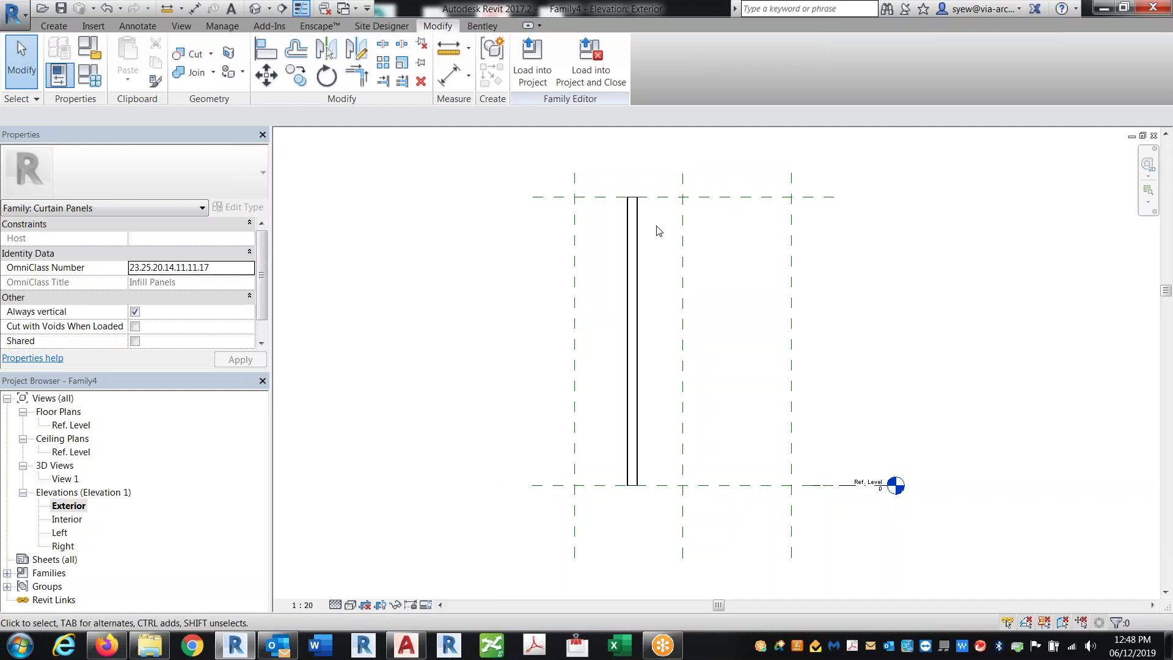
click(255, 10)
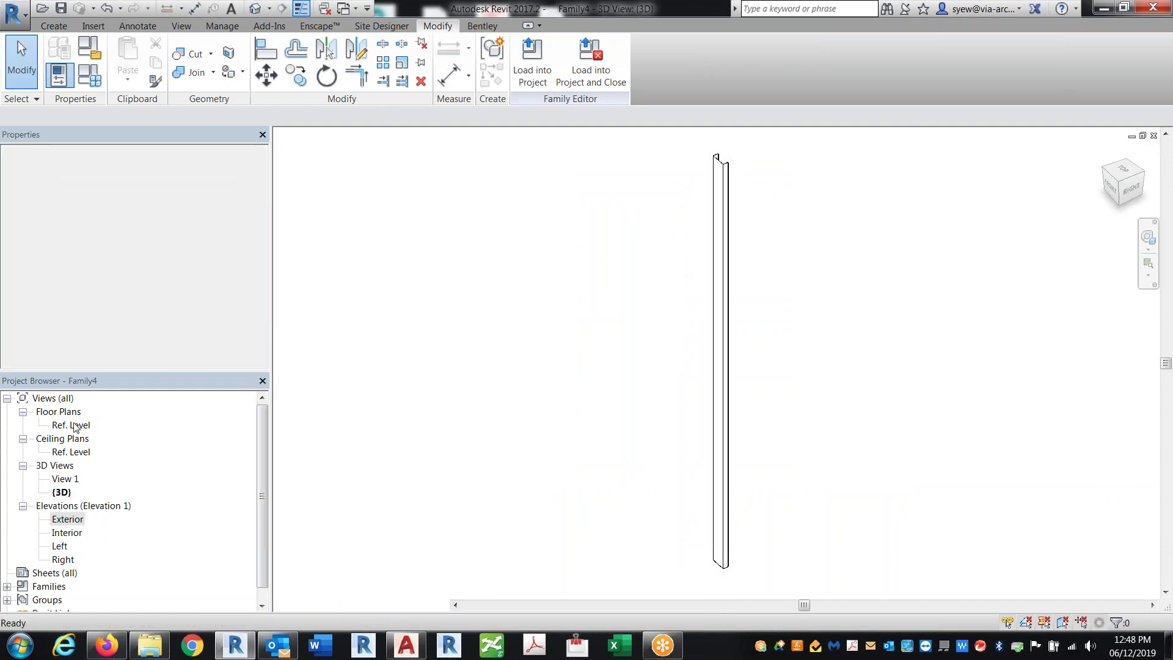
- Rotate the joist 90° in the Ref. Level floor plan
double_click(72, 426)
scroll(794, 340, up, 1)
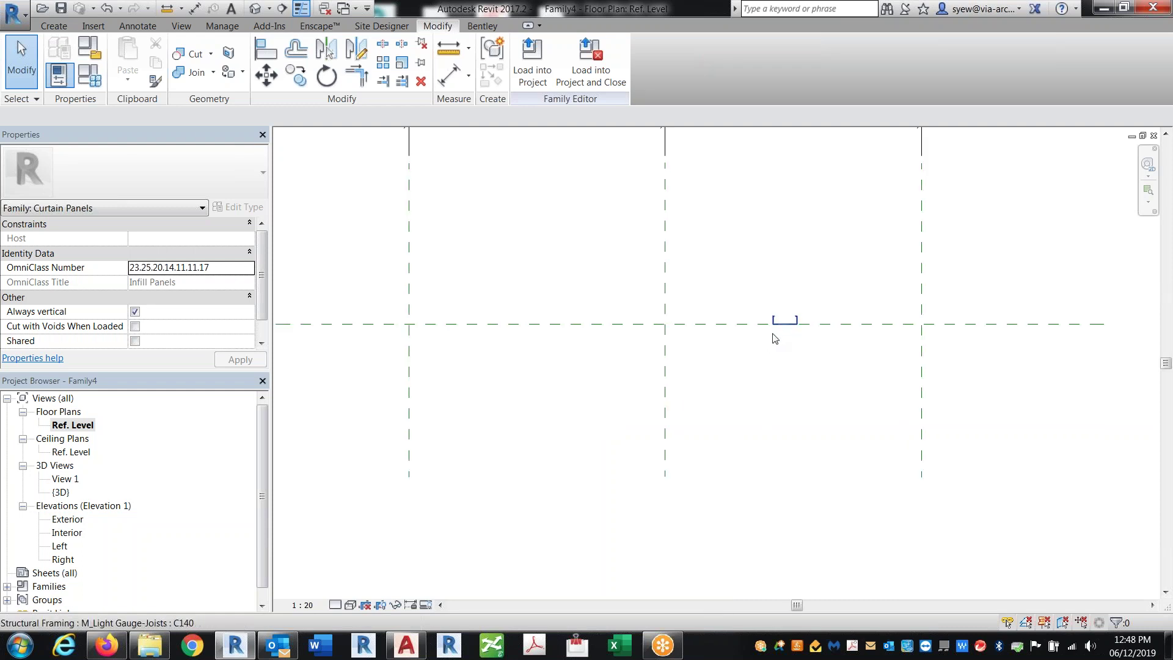
click(784, 322)
click(354, 84)
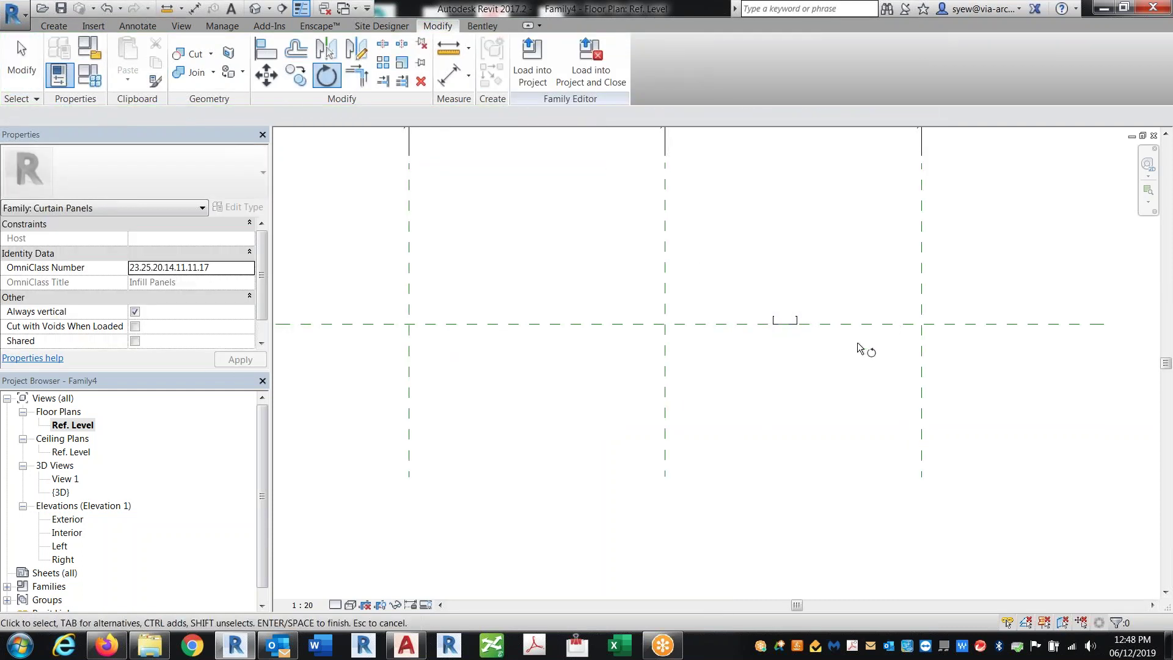
key(Escape)
click(791, 320)
scroll(823, 320, up, 1)
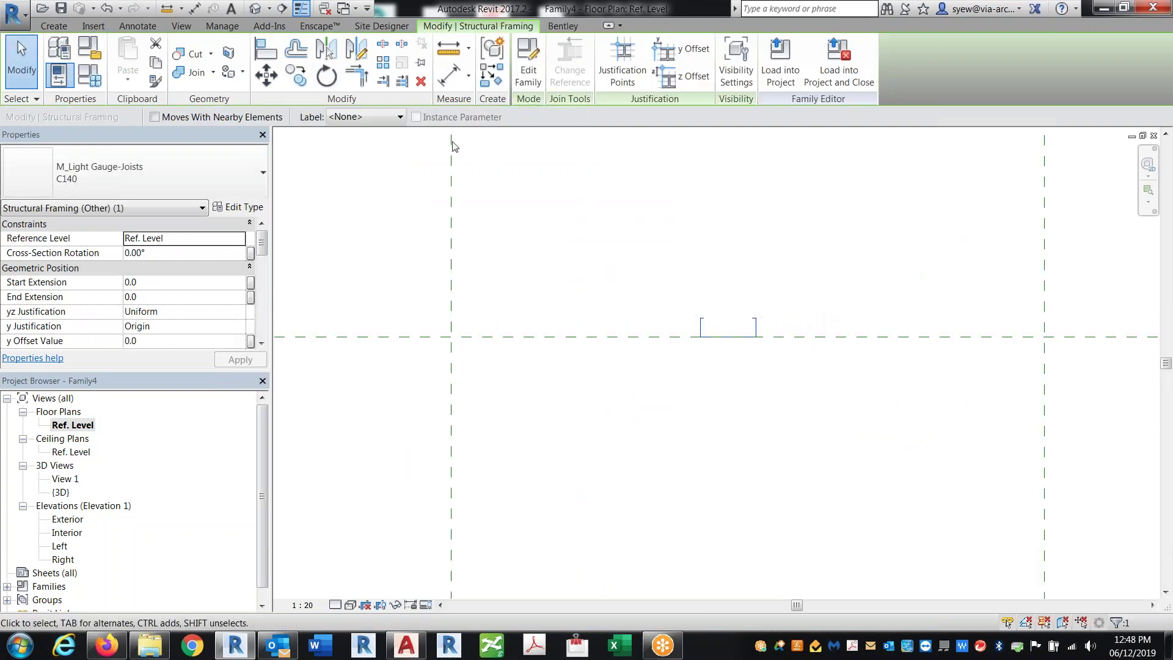
click(328, 83)
click(825, 293)
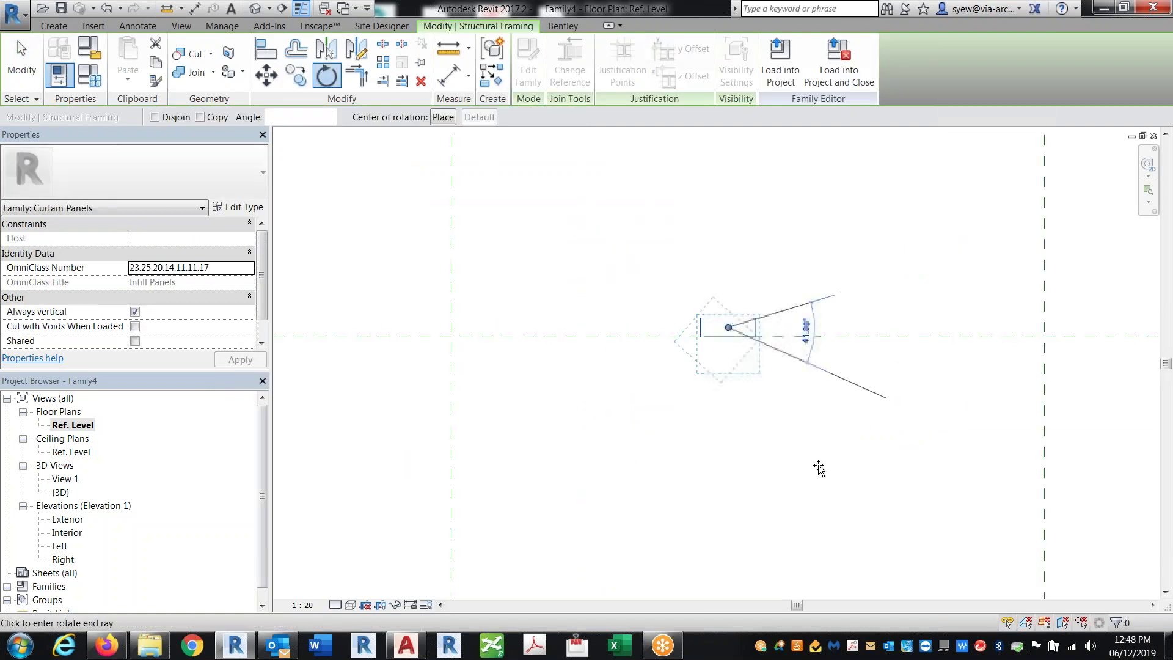
text(90)
key(Return)
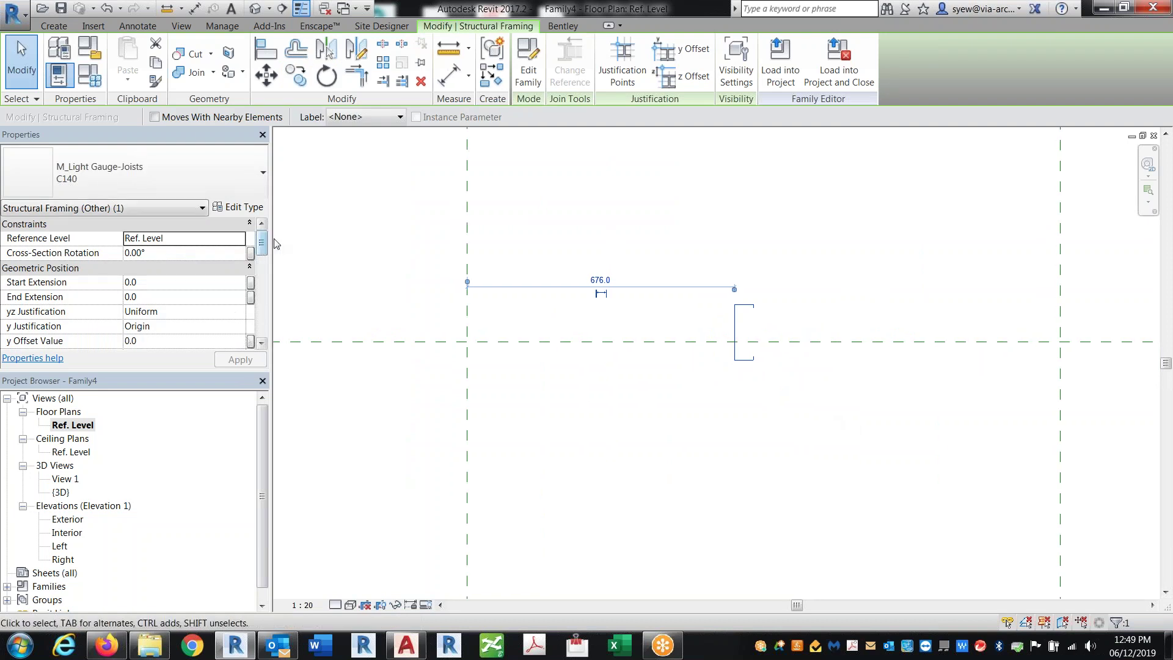
- Reposition the Ref. Level view around the rotated joist and open the joist family for editing
drag(261, 242, 263, 292)
key(Escape)
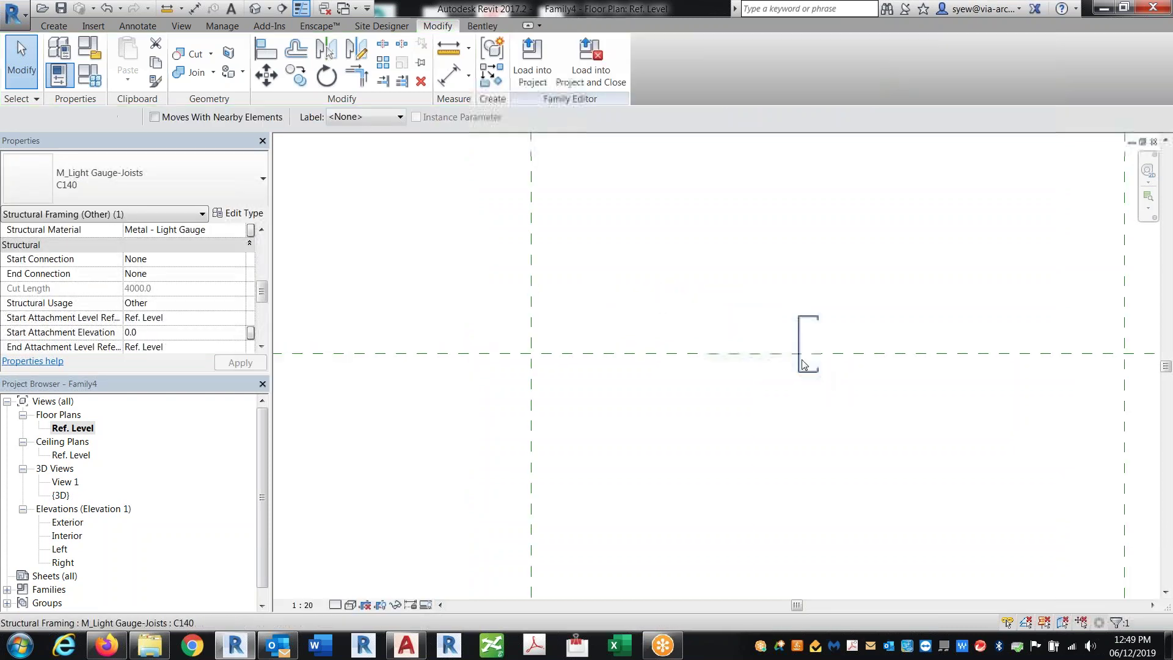
click(730, 305)
middle_drag(504, 351, 614, 360)
scroll(615, 361, down, 1)
key(Escape)
scroll(614, 360, down, 2)
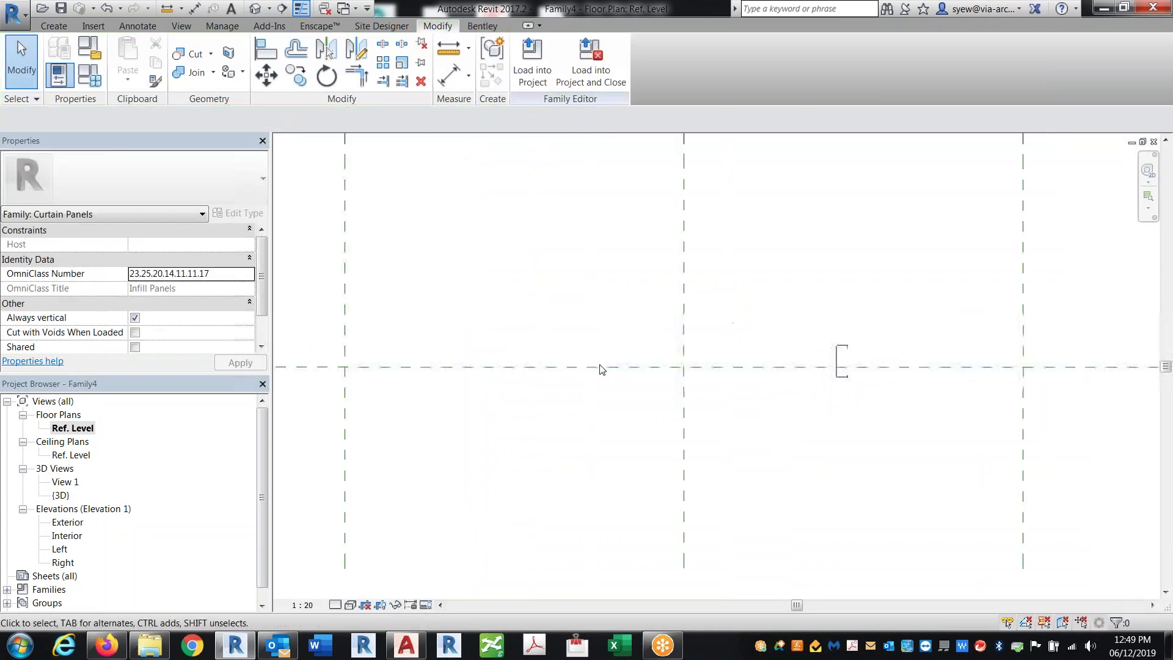
double_click(784, 357)
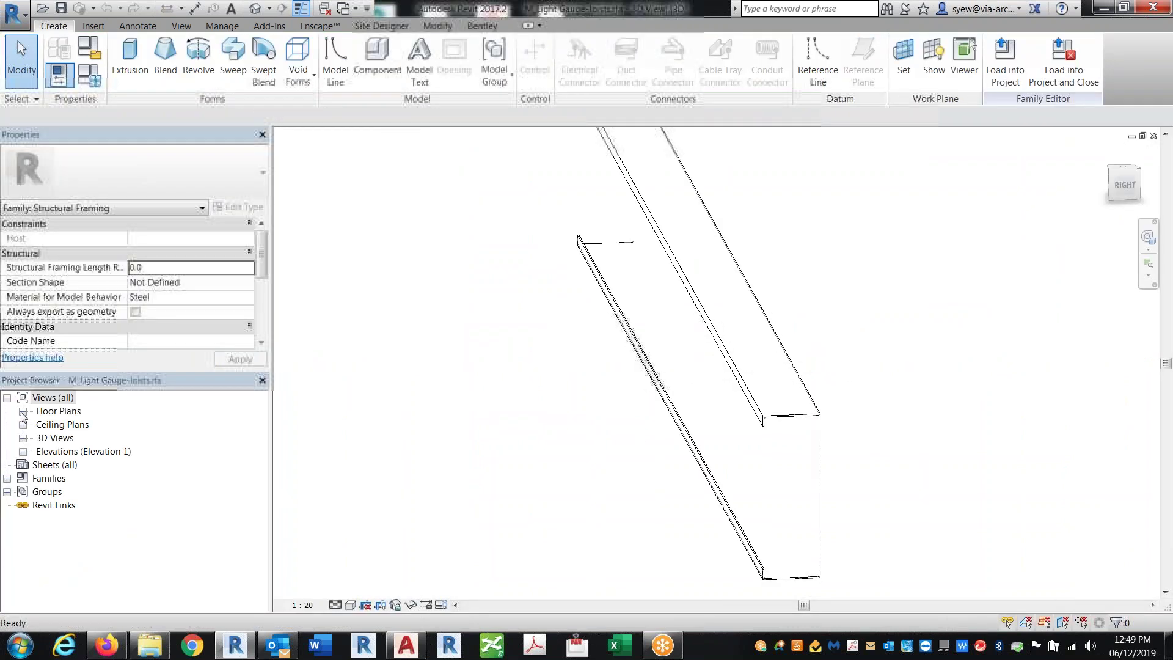
- Open the joist family's Ref. Level plan, then its Front and Left elevations
double_click(54, 411)
click(76, 426)
double_click(76, 425)
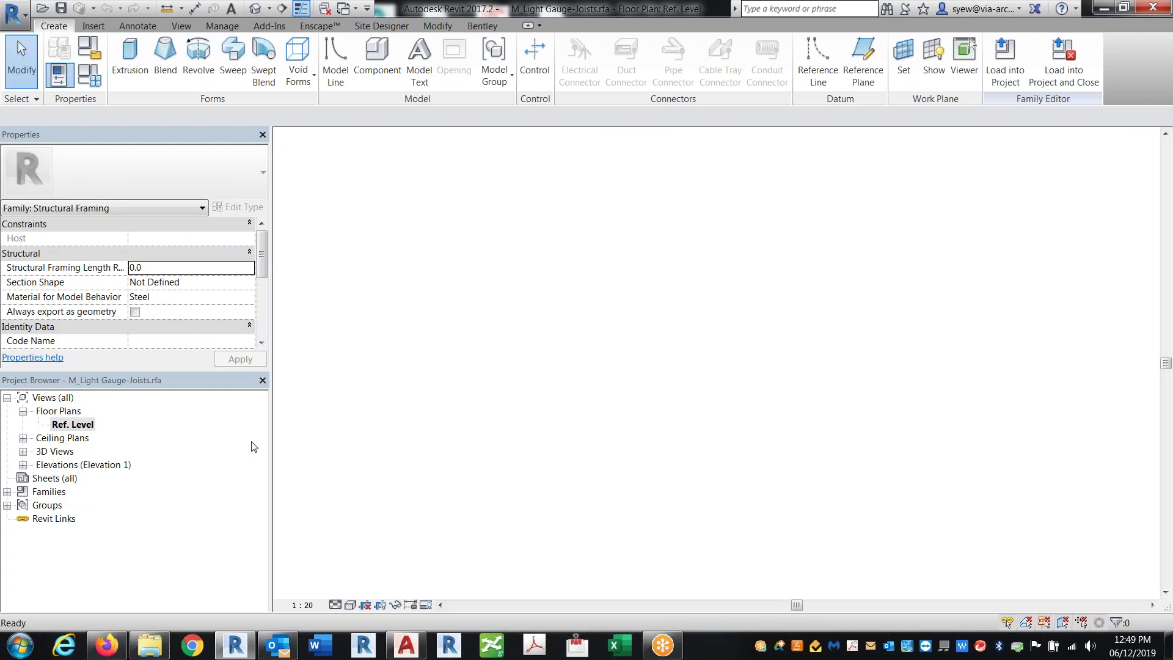
middle_drag(560, 455, 624, 460)
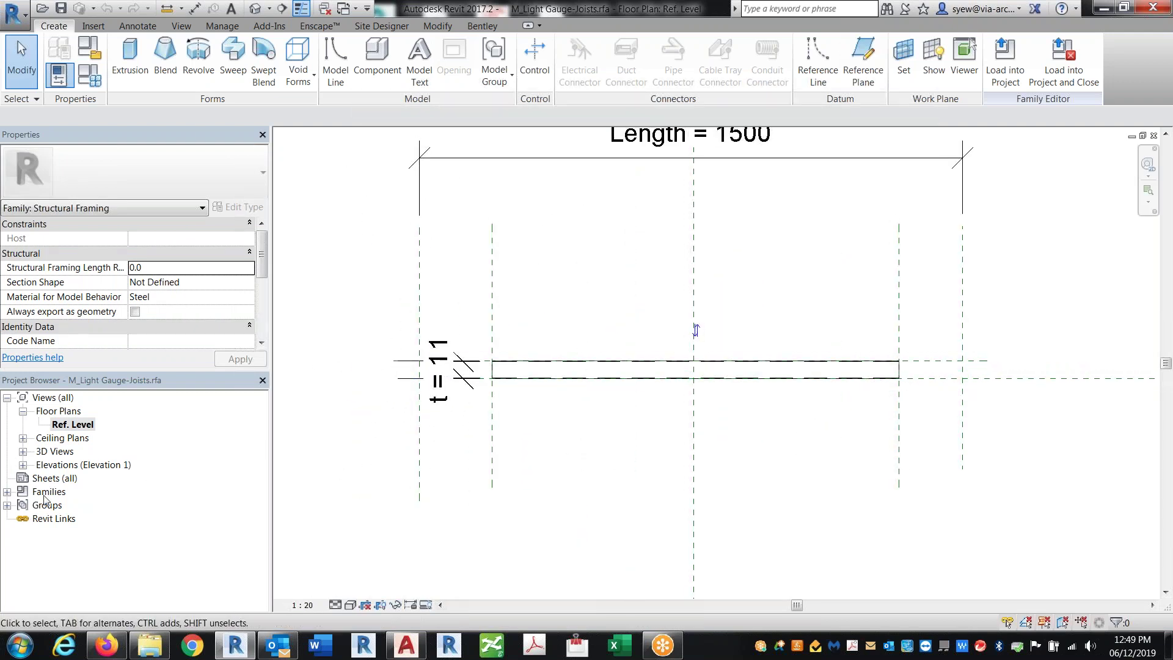
double_click(61, 466)
double_click(63, 491)
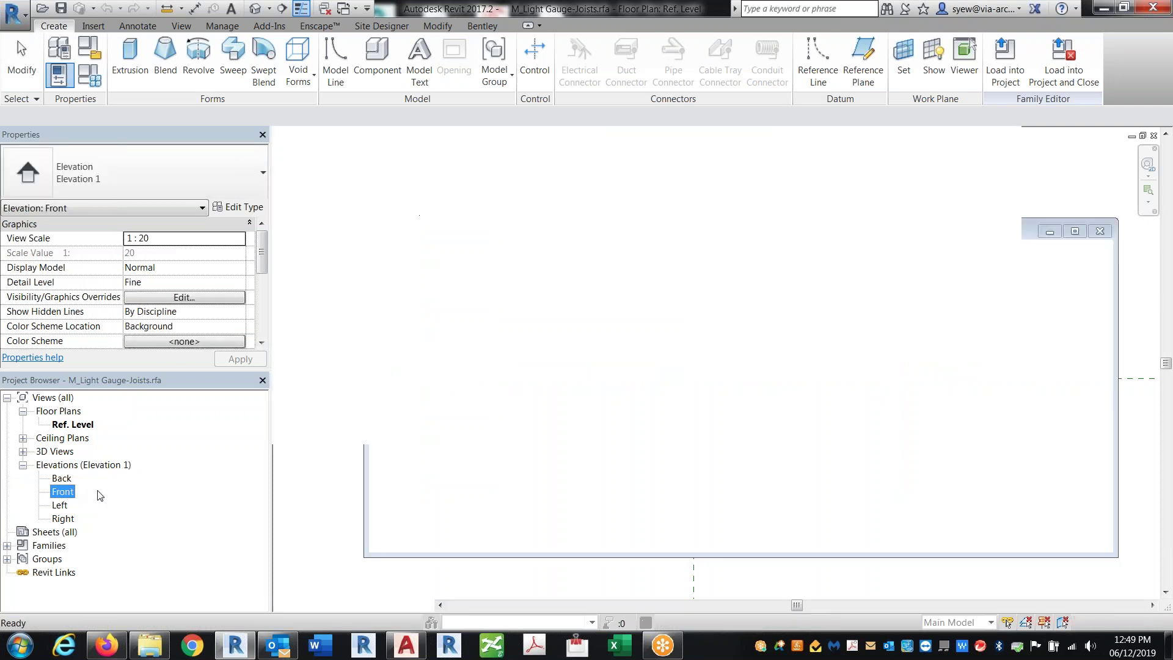
scroll(361, 367, up, 5)
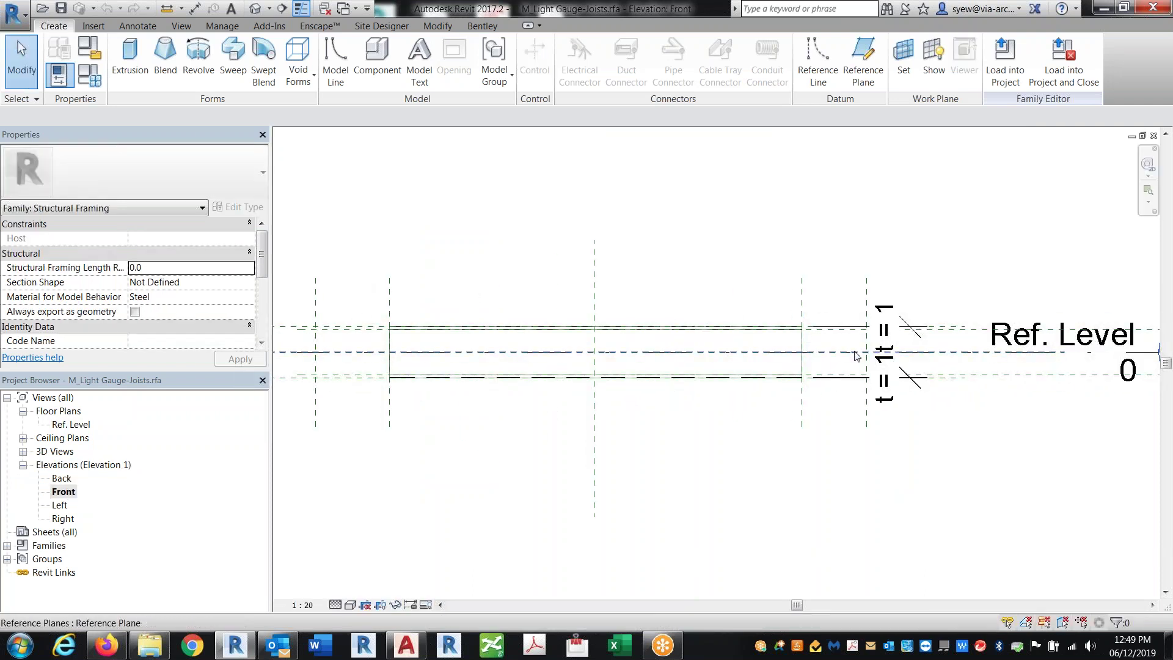
double_click(61, 505)
scroll(784, 353, up, 3)
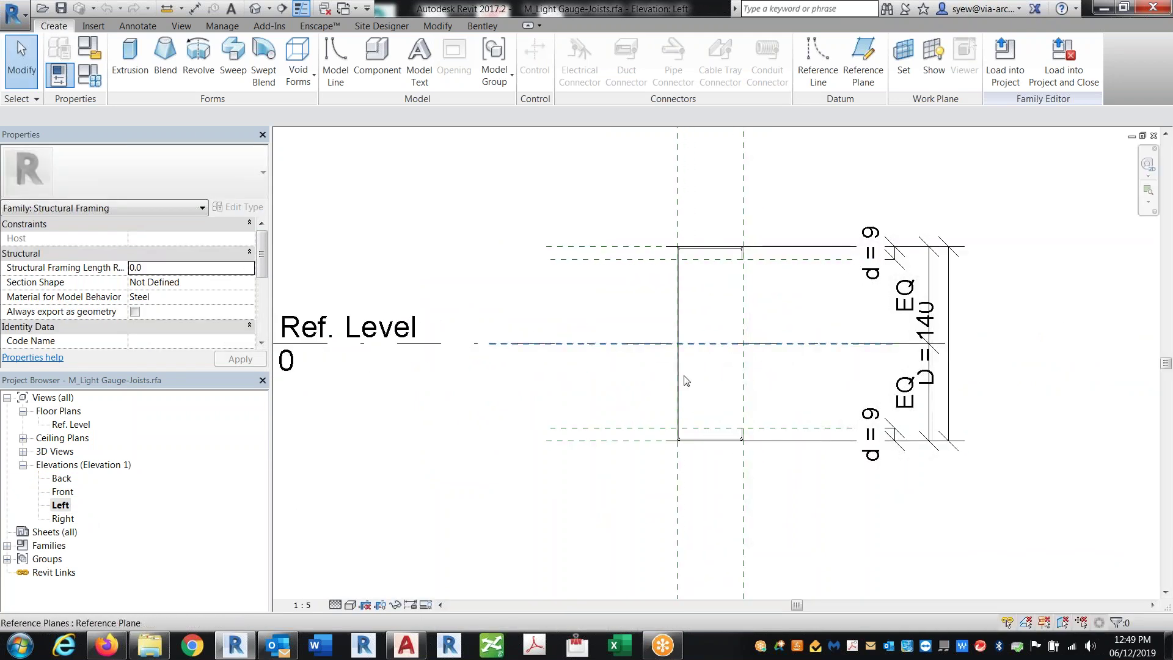
scroll(686, 379, down, 2)
- Draw a vertical reference plane through the joist profile in the Left elevation
click(863, 61)
click(664, 156)
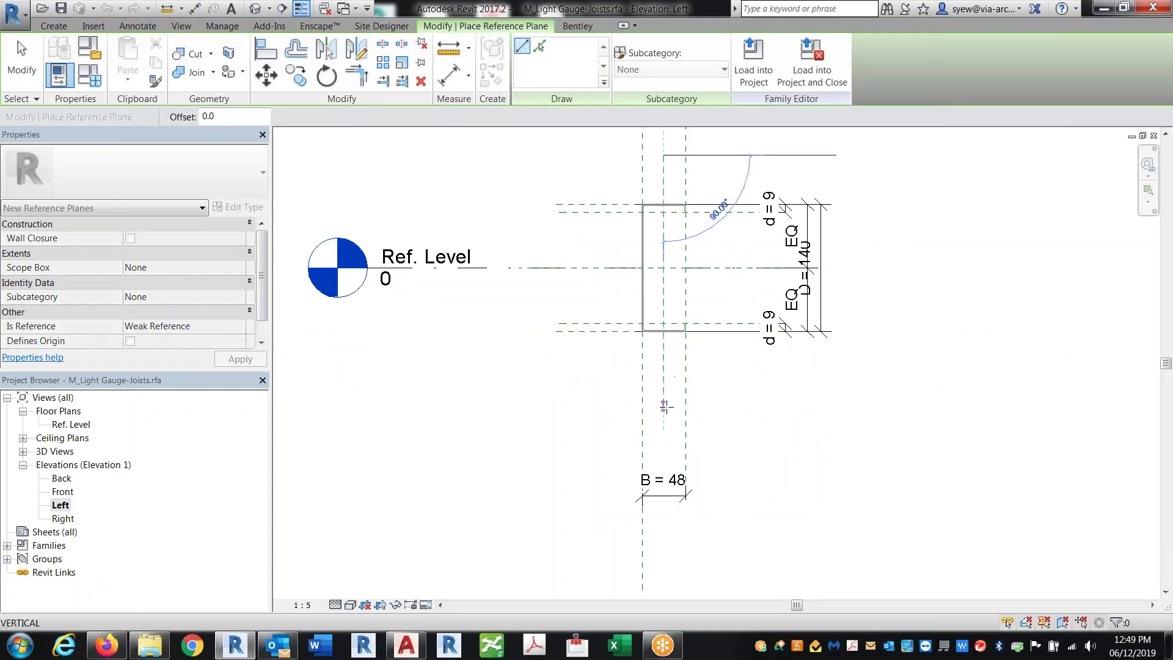
click(664, 406)
key(Escape)
key(Escape)
- Centre the new plane with an EQ dimension across three planes, then load the family into the panel
click(195, 8)
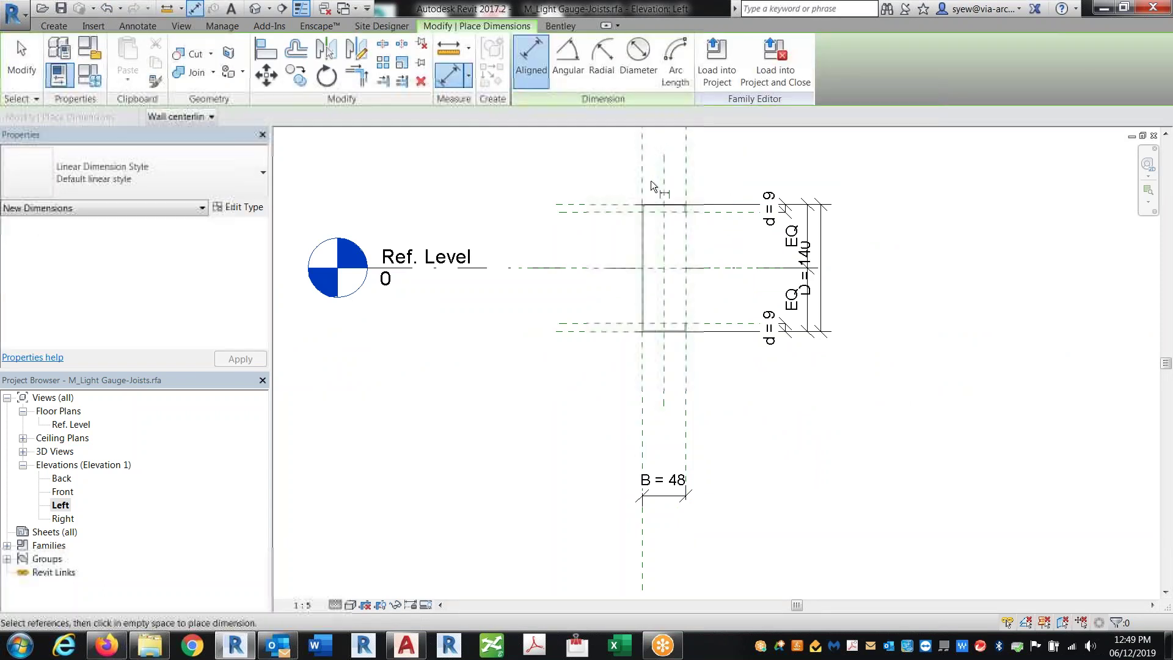
click(642, 174)
click(686, 177)
click(664, 175)
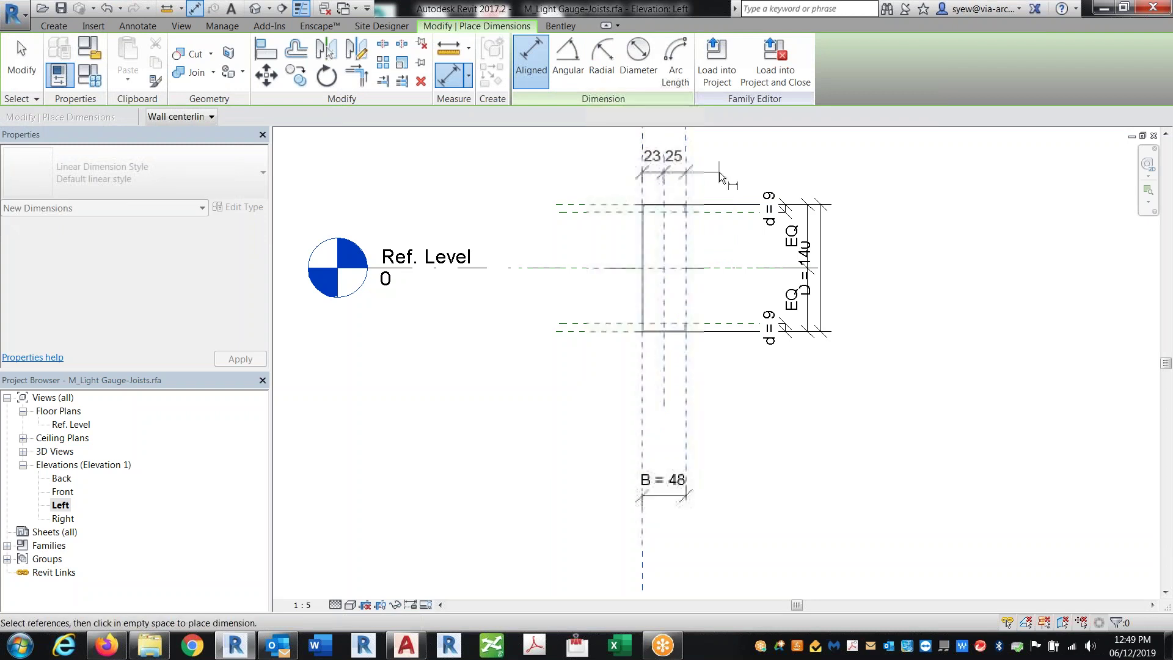
click(718, 171)
middle_drag(718, 172, 729, 243)
click(679, 180)
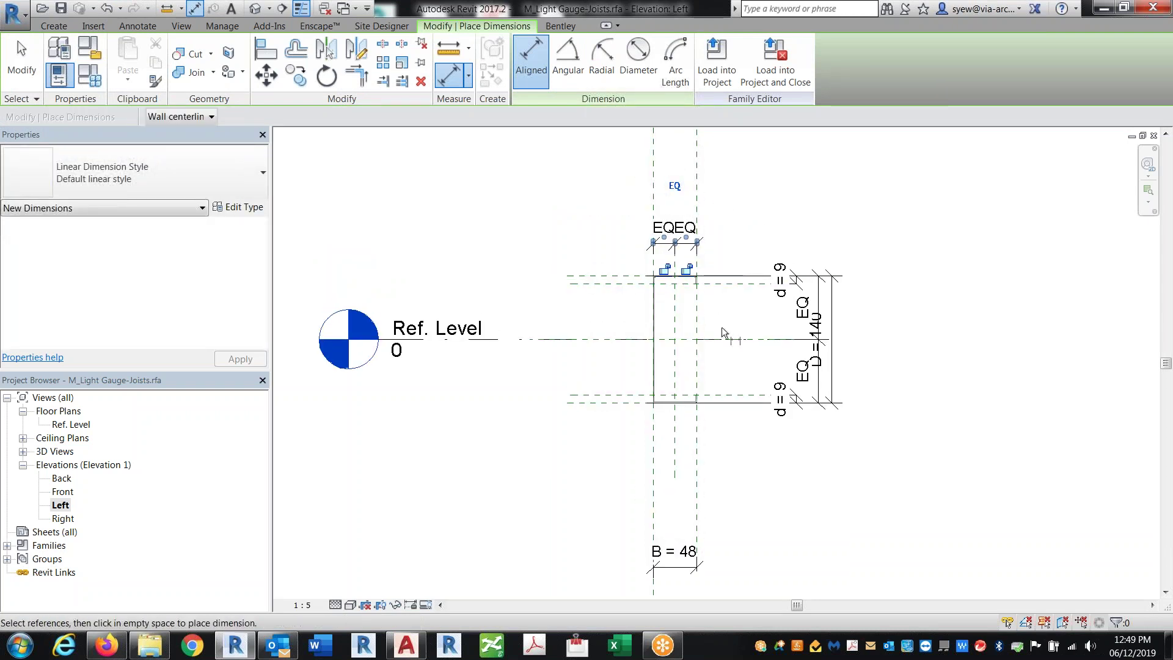
key(Escape)
key(Escape)
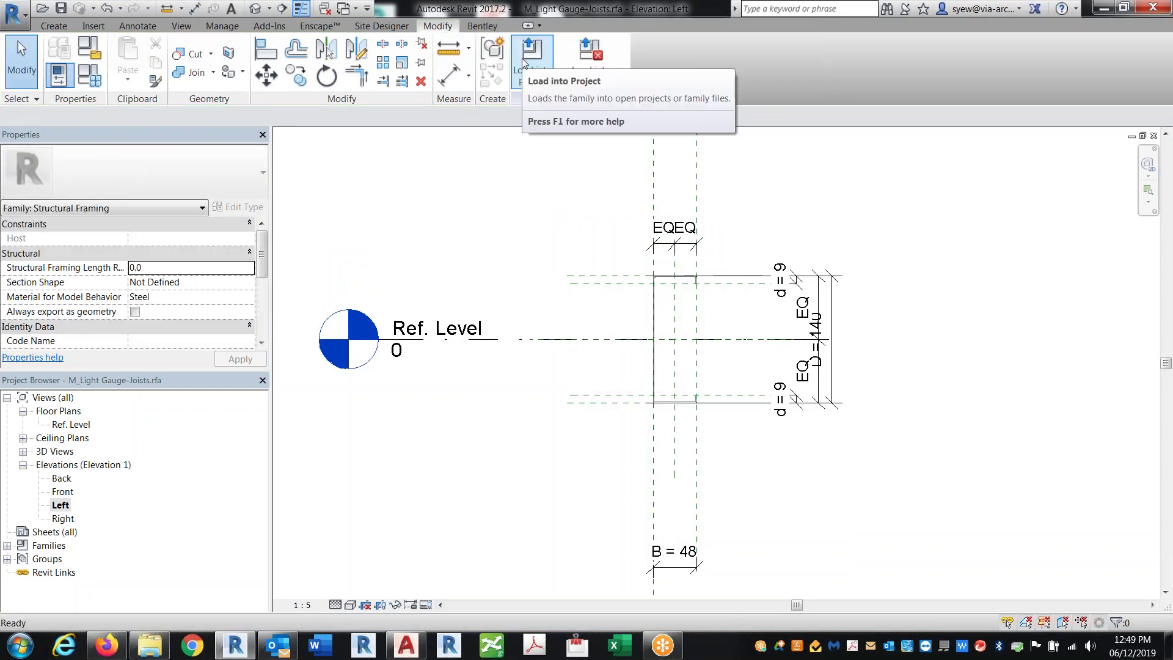
click(524, 59)
click(548, 434)
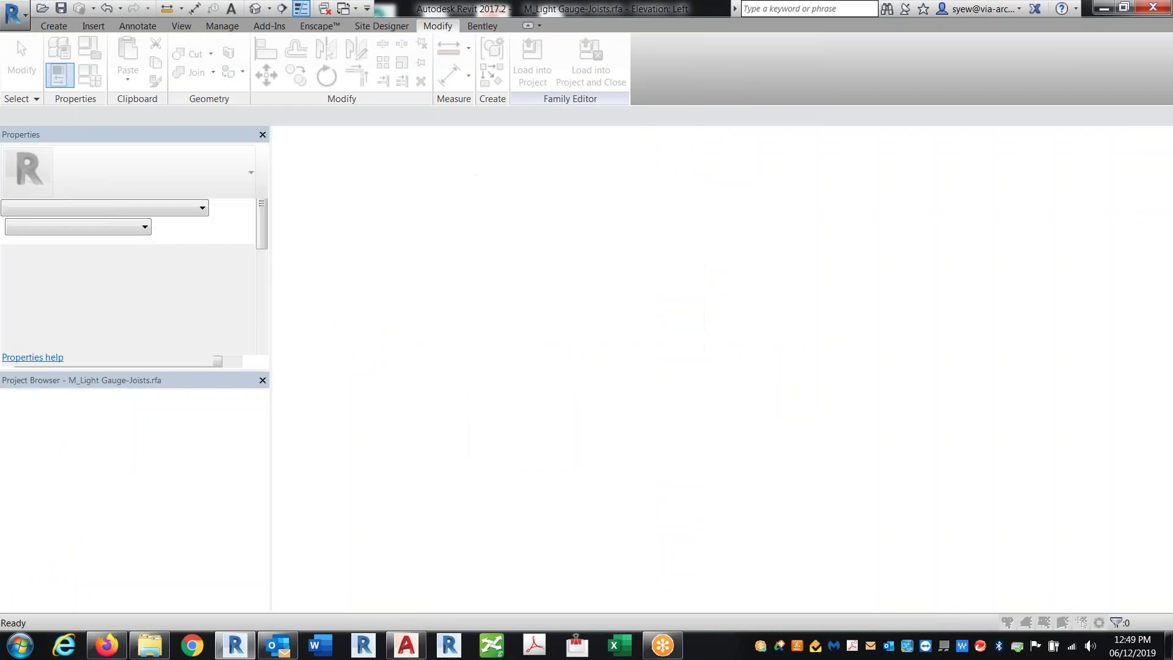
- Overwrite the existing joist version and move the joist toward the left reference plane
click(626, 334)
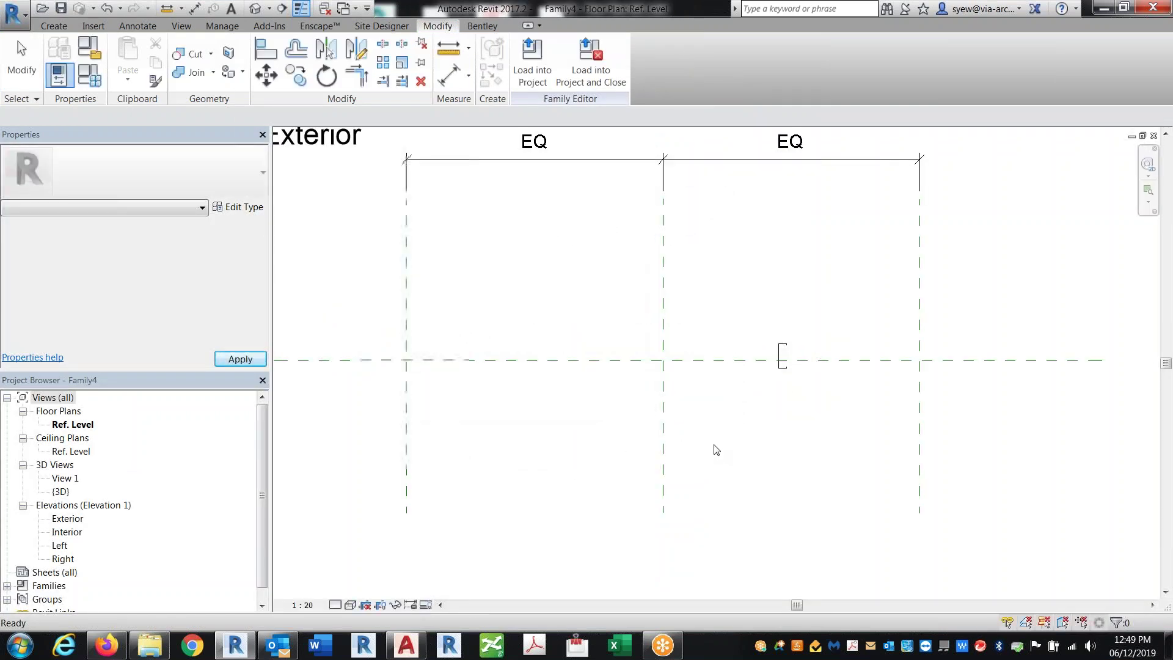
scroll(478, 396, up, 2)
click(887, 352)
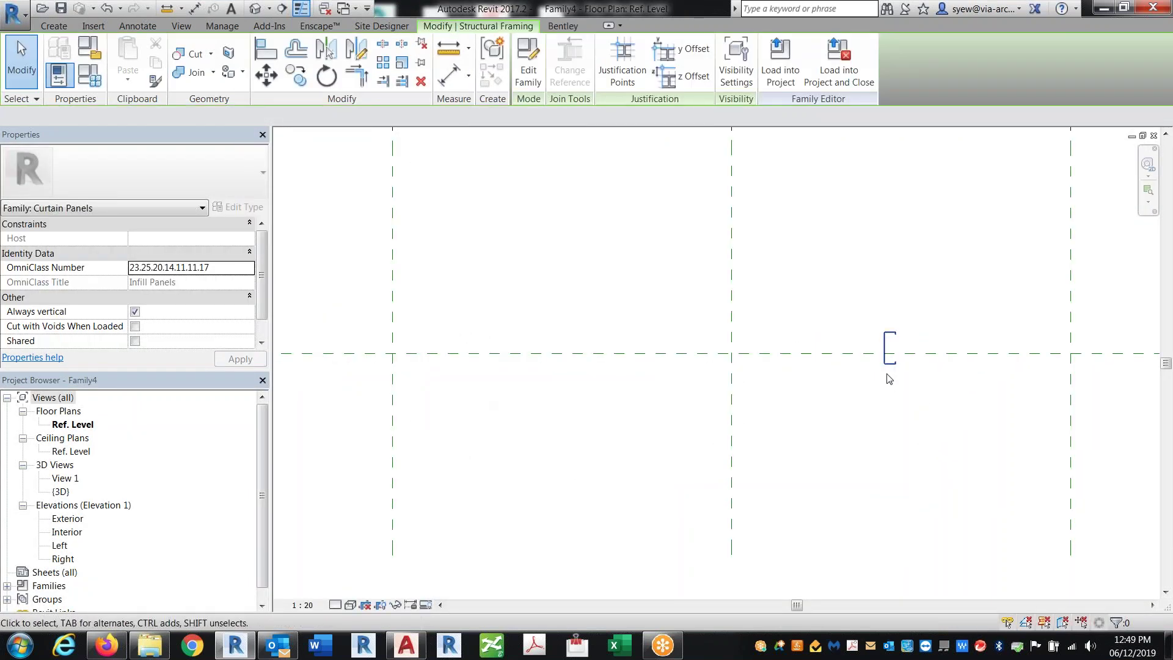
drag(889, 349, 413, 354)
key(Escape)
scroll(403, 367, up, 2)
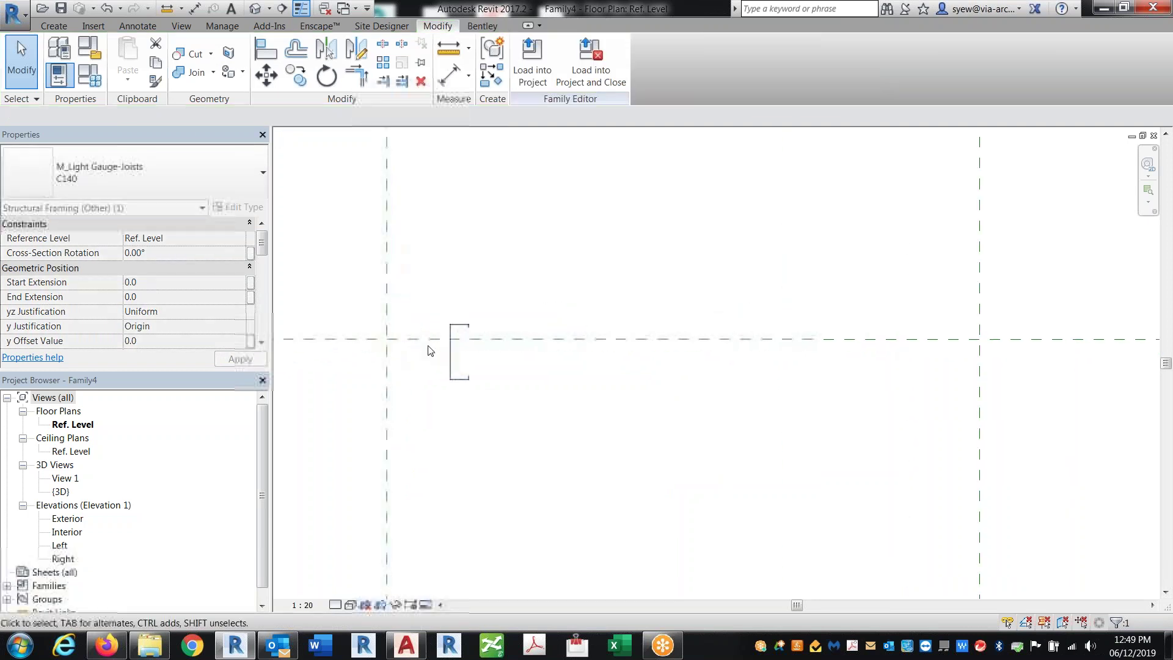
- Align the joist to the horizontal reference plane and lock it there
key(a)
key(l)
click(501, 338)
click(464, 354)
click(697, 361)
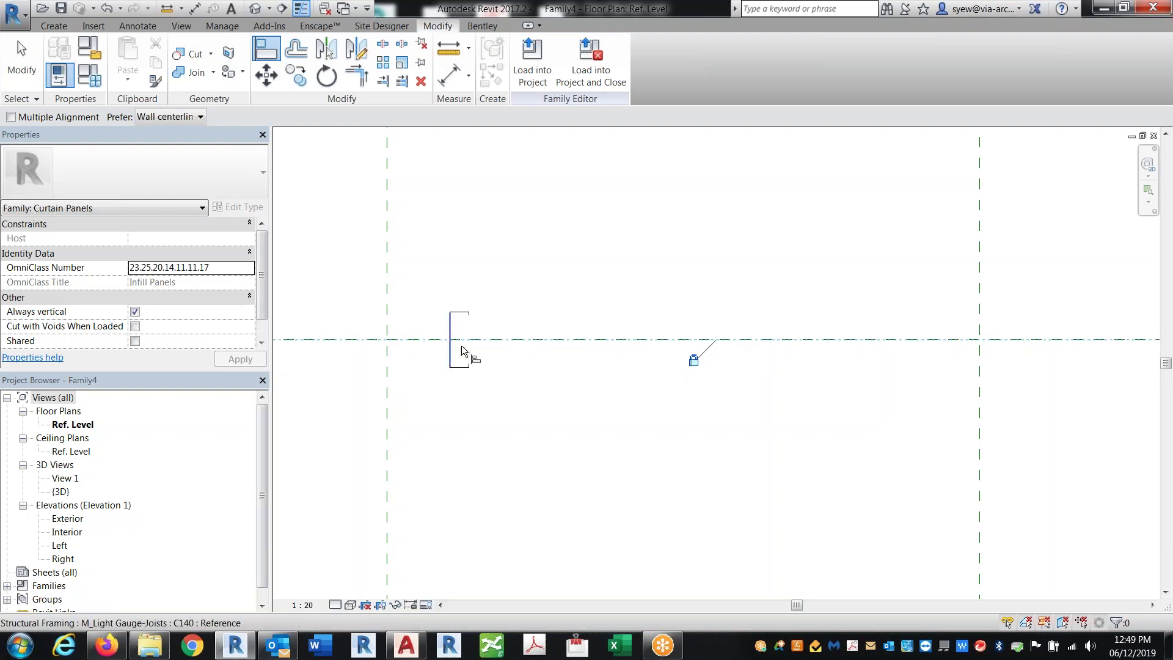
click(387, 349)
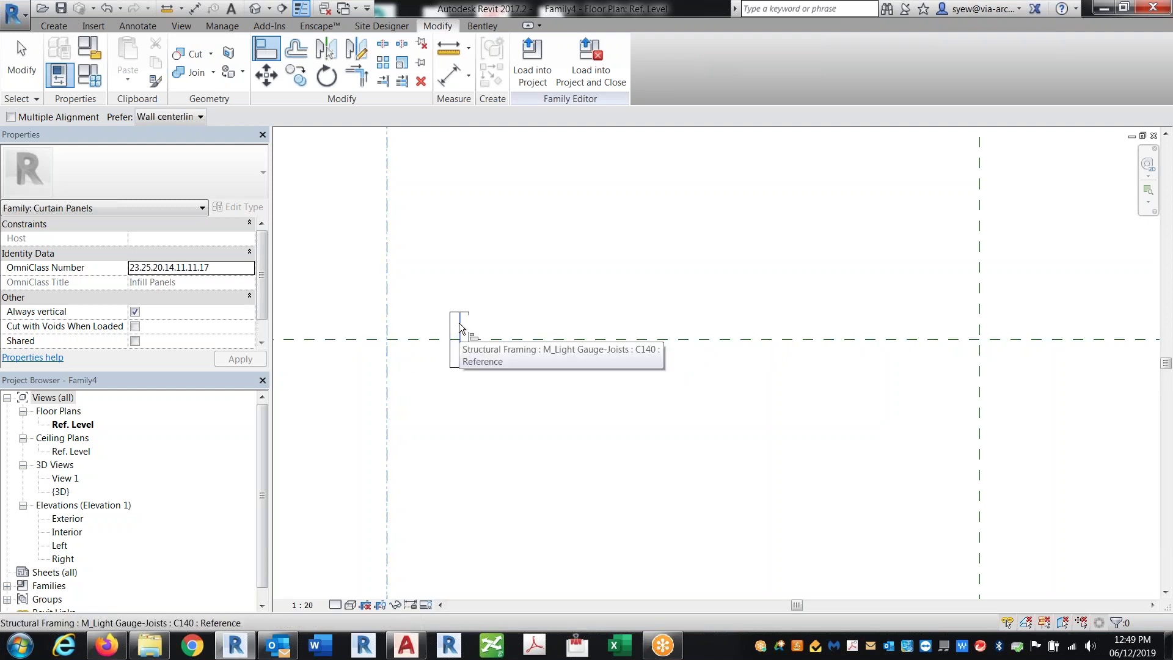
scroll(420, 343, up, 3)
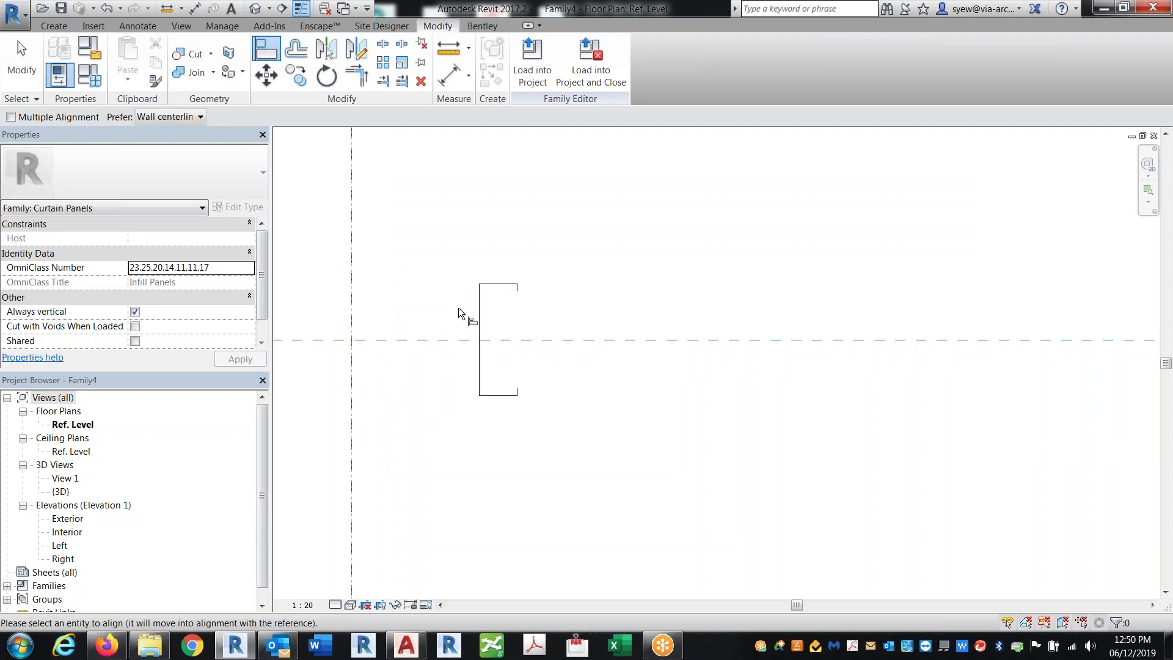
key(Escape)
key(Escape)
- Add a vertical reference plane left of the joist and dimension it from the left plane
click(55, 25)
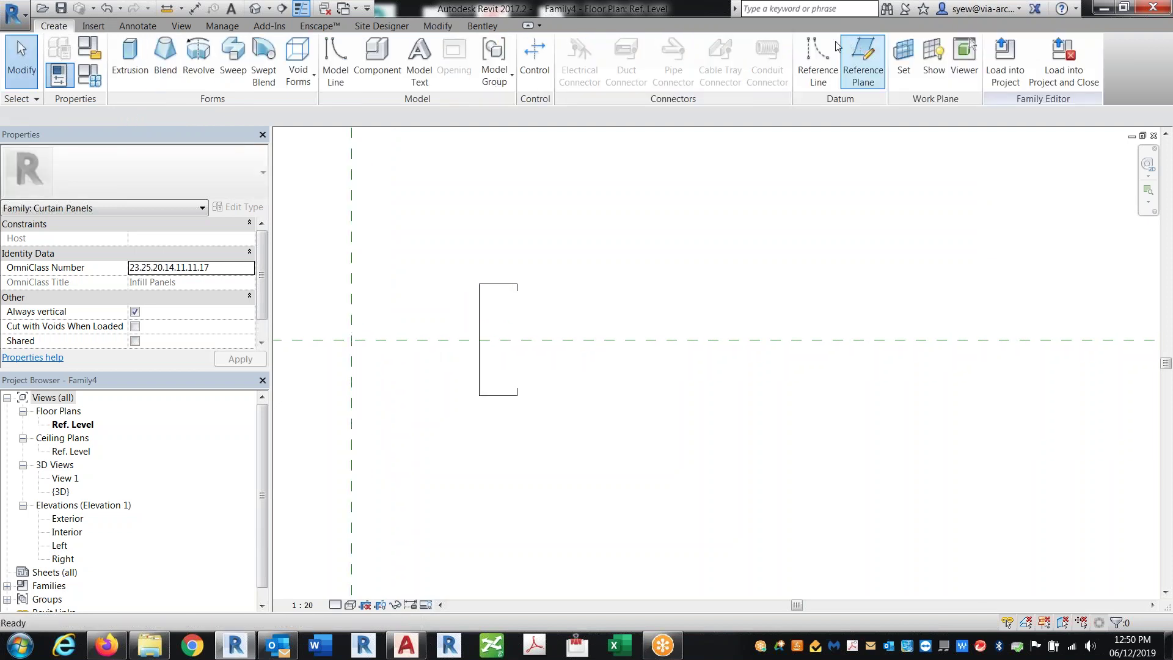
click(380, 232)
click(380, 471)
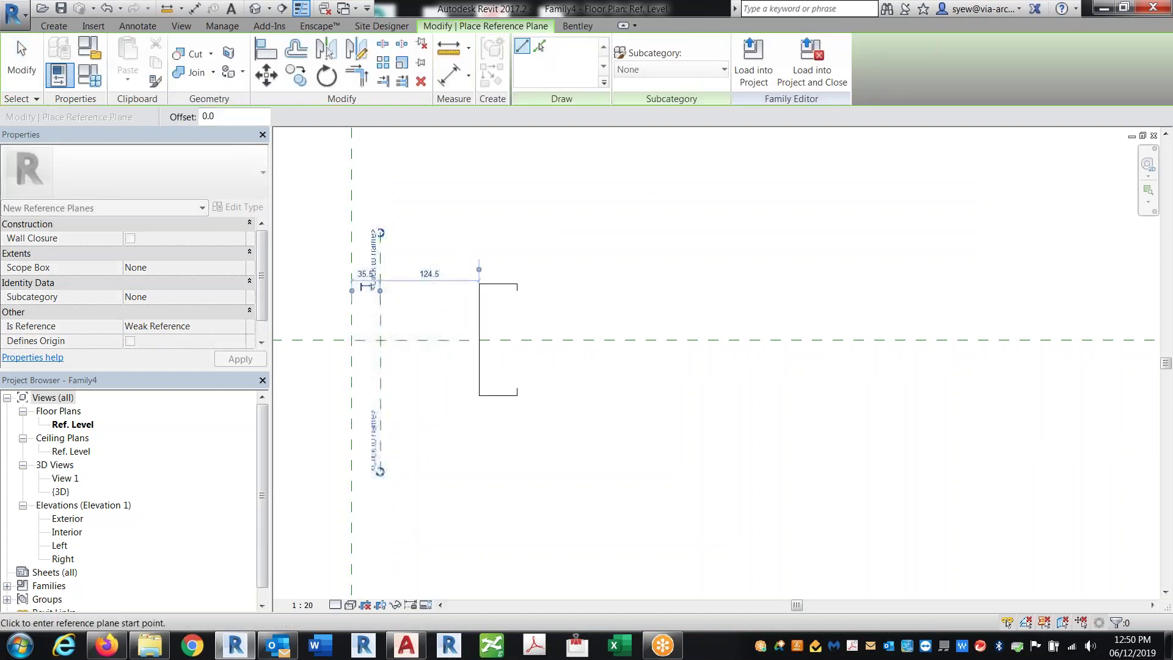
click(195, 9)
click(351, 268)
click(380, 267)
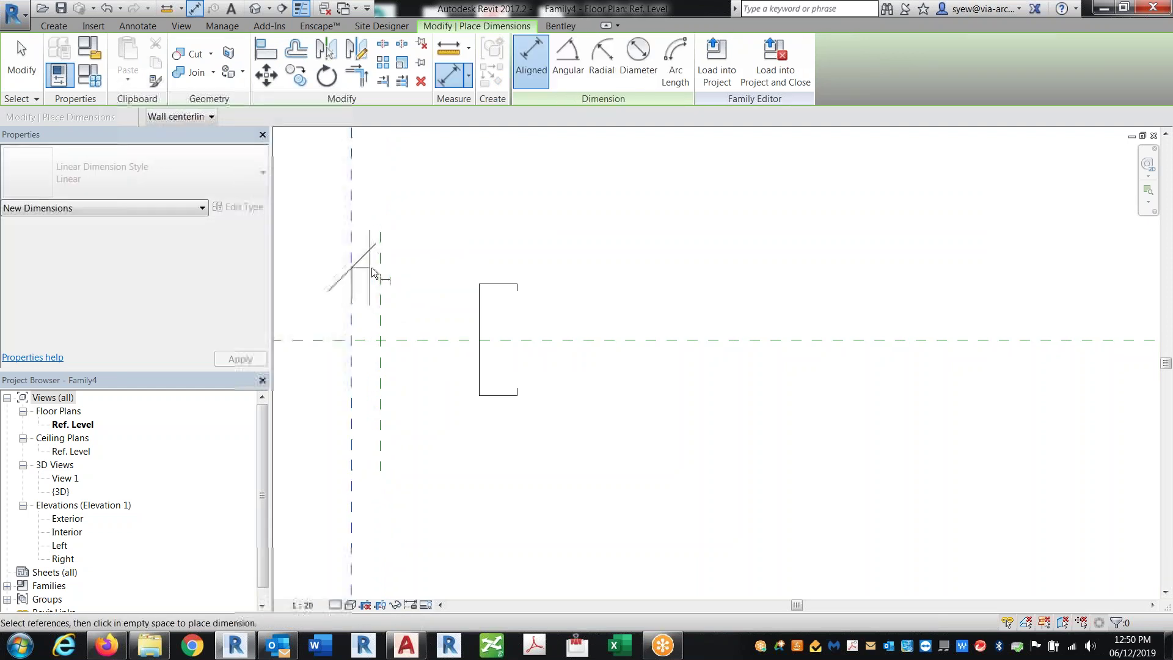
click(374, 265)
click(409, 183)
key(Escape)
key(Escape)
click(480, 287)
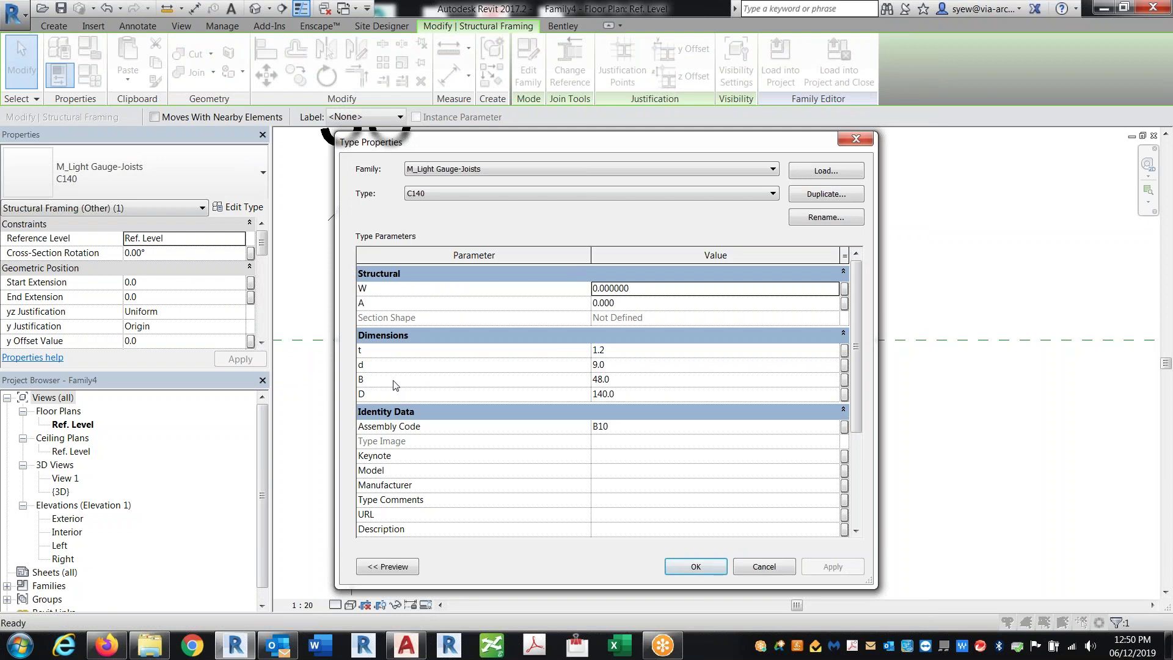
- Associate the C140 stud's B dimension (48.0) with a new Stud Depth type parameter
click(844, 380)
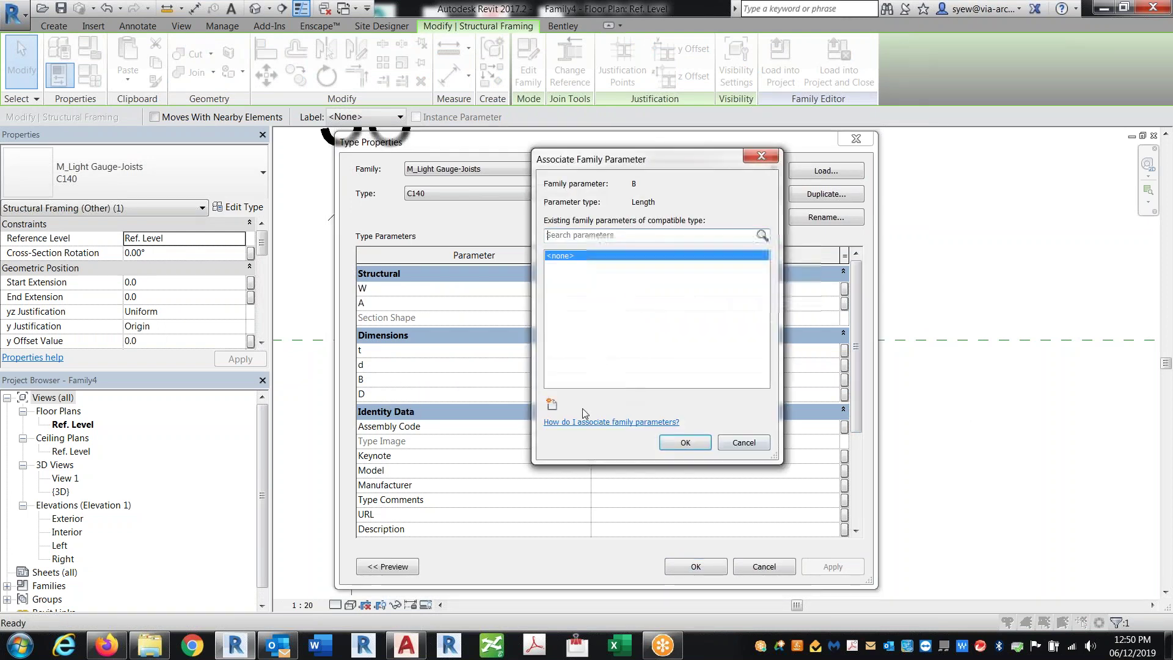
click(551, 403)
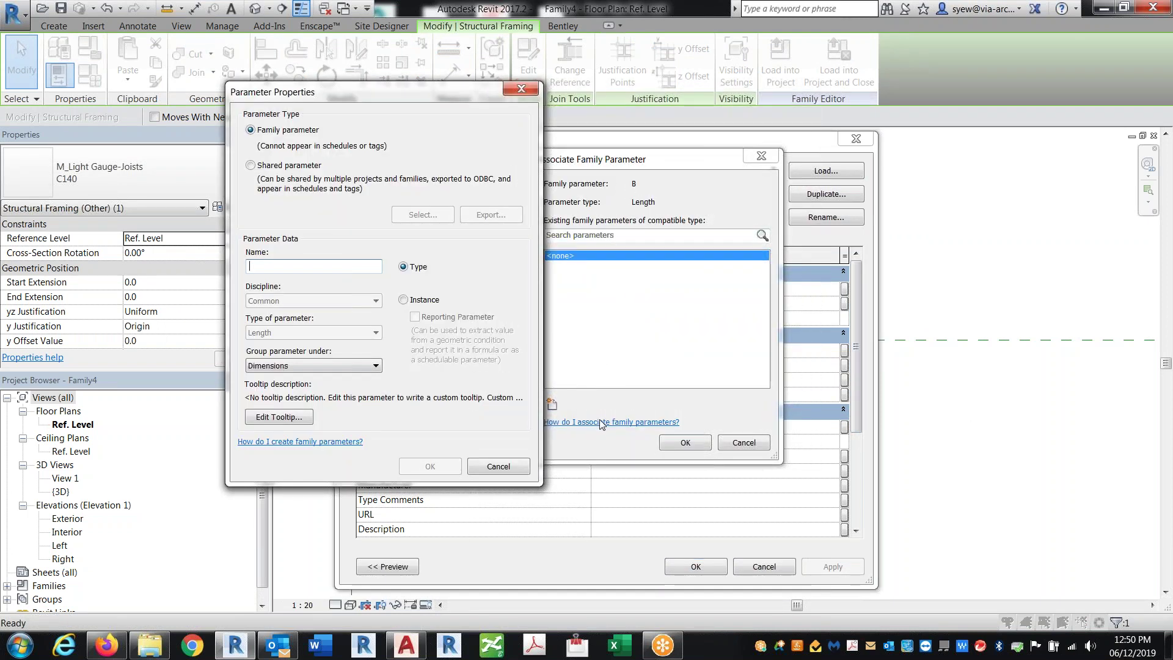
text(sTU)
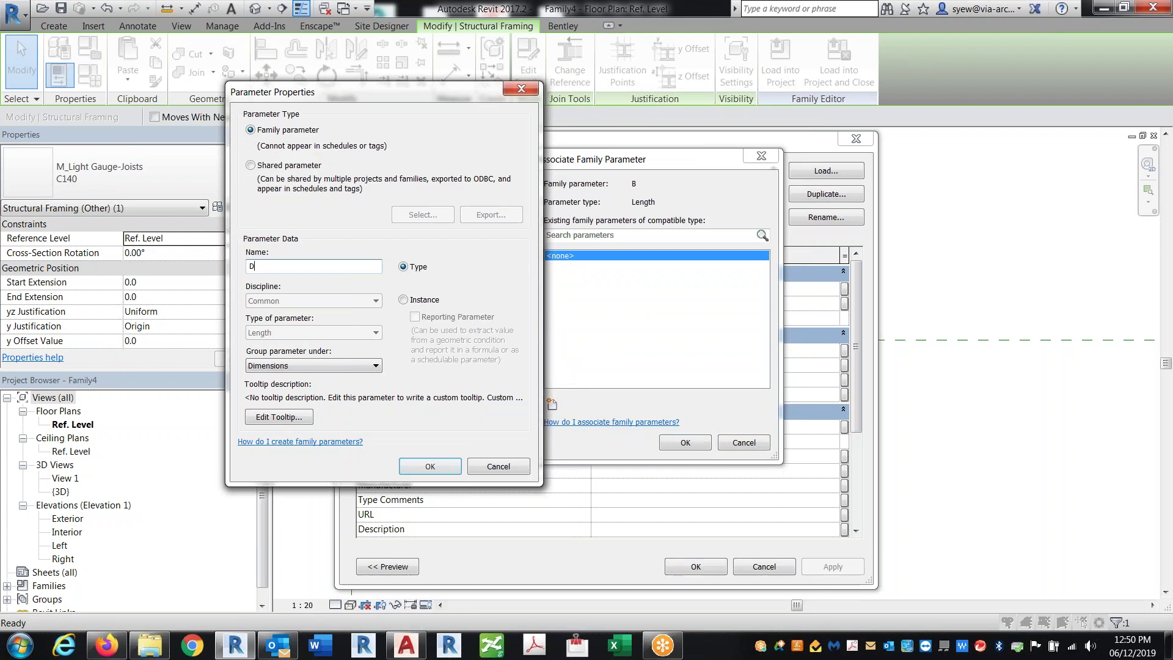
text(Stud Depth)
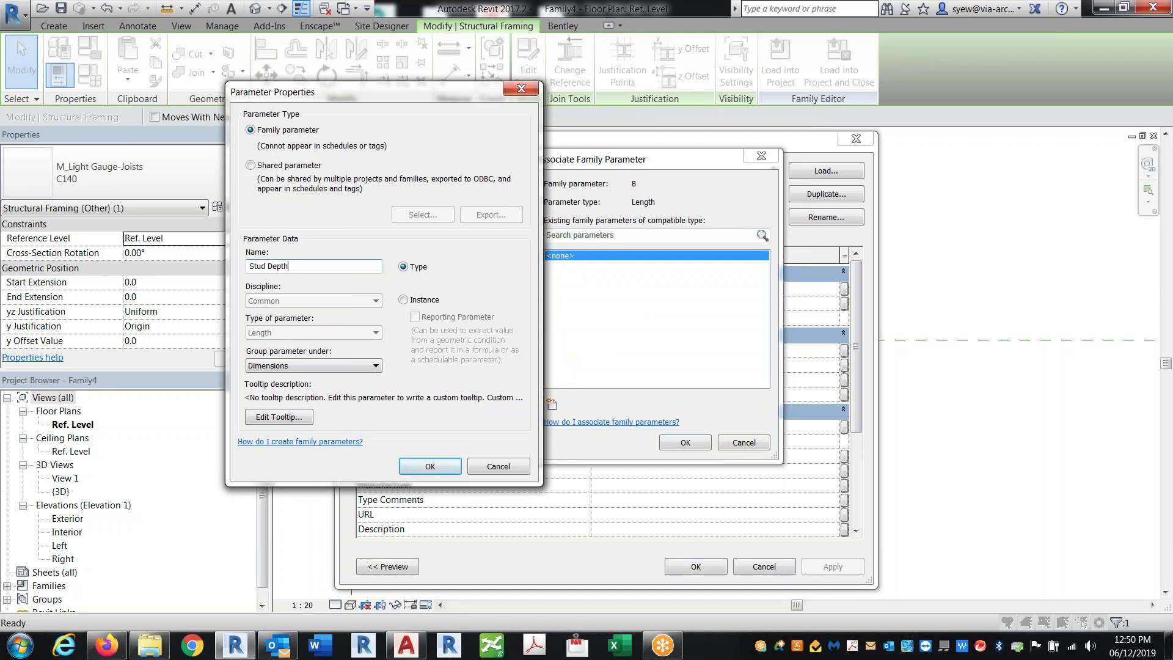
key(Return)
click(699, 442)
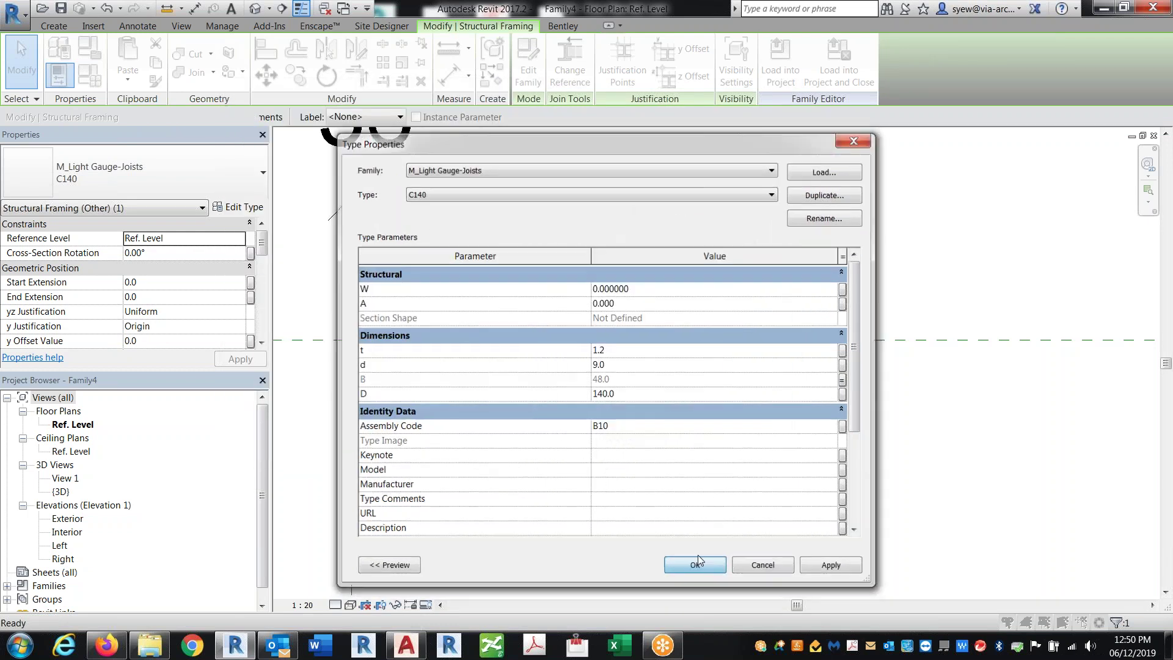
click(697, 566)
key(Escape)
scroll(728, 398, down, 5)
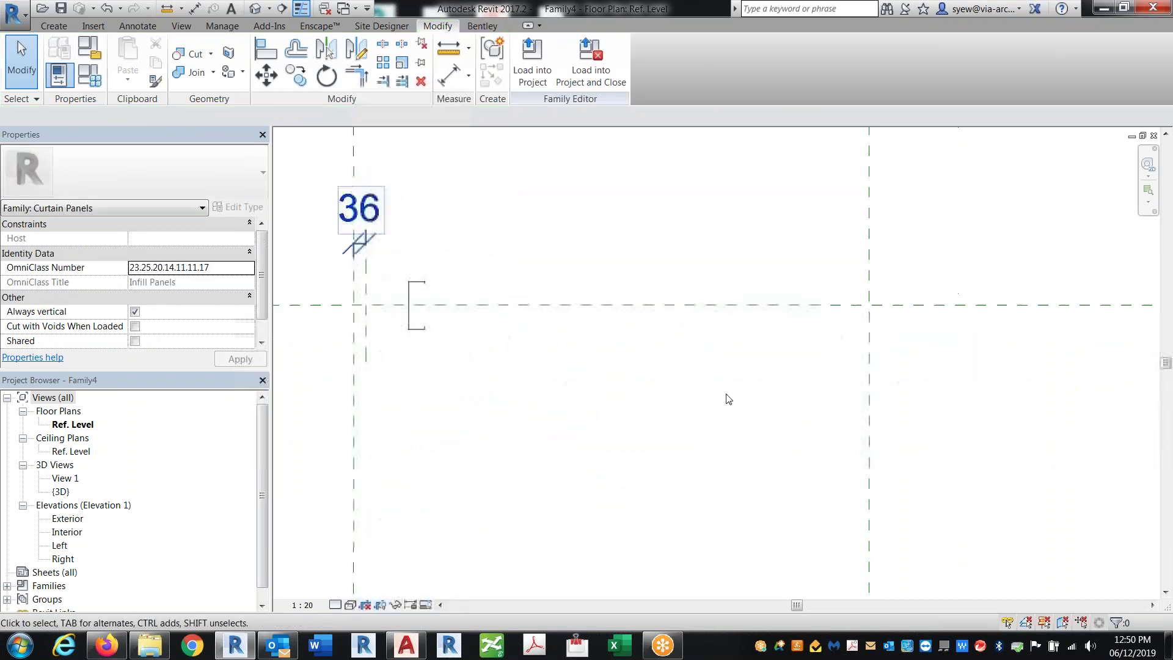
click(54, 25)
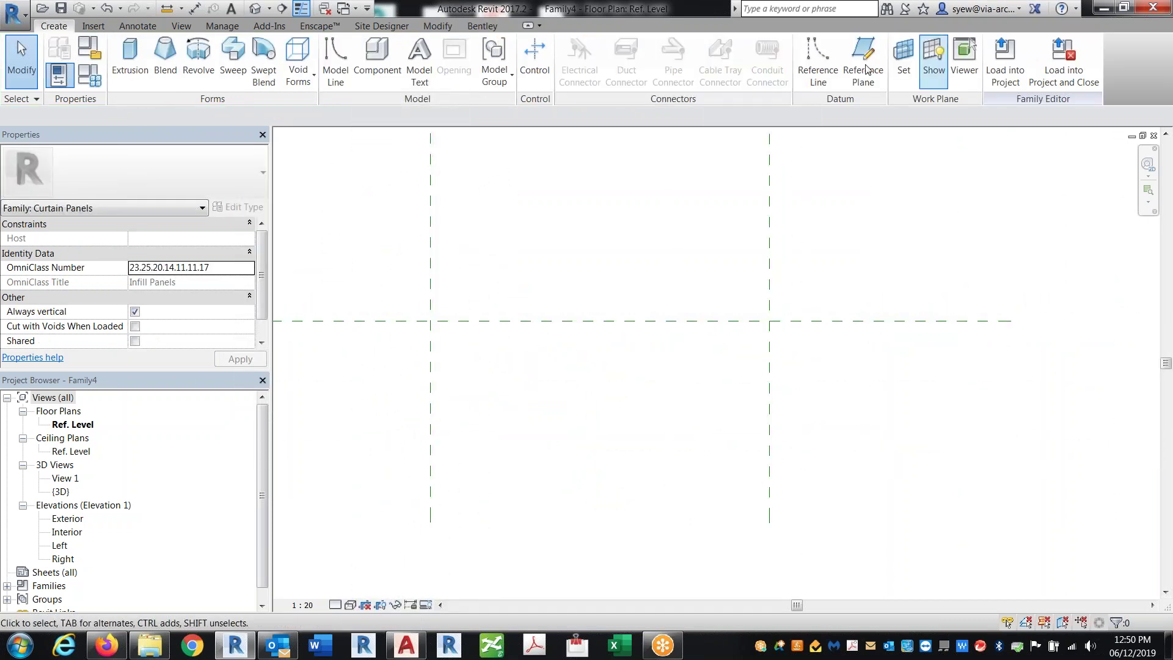
click(862, 58)
click(751, 283)
click(751, 357)
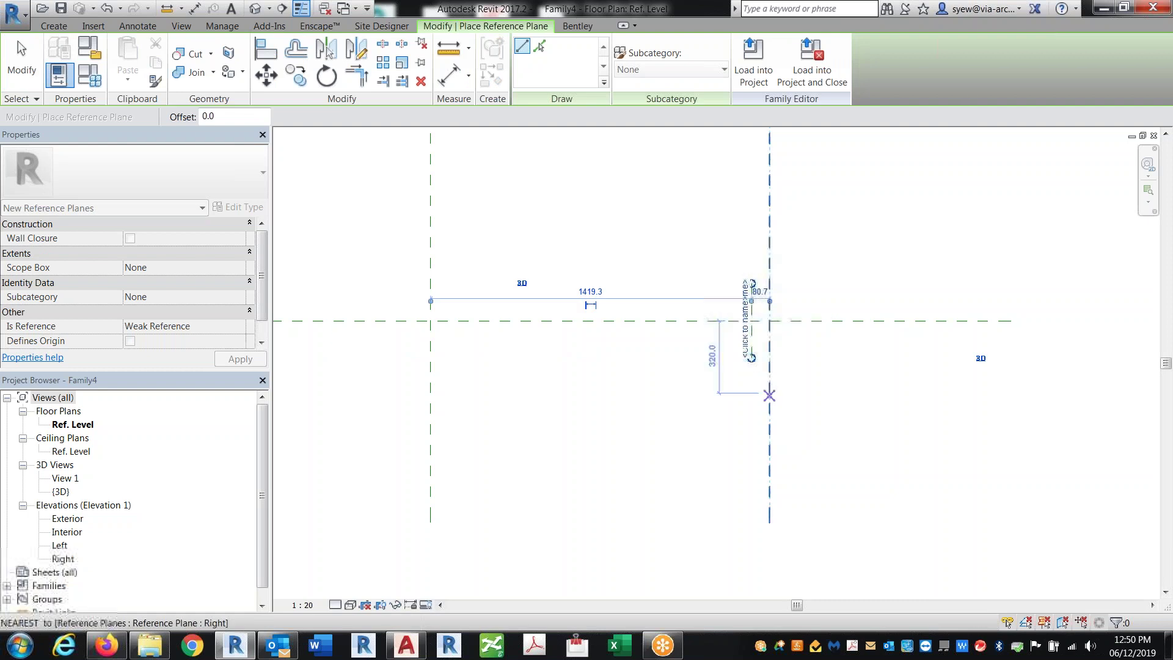
key(Escape)
key(Escape)
middle_drag(752, 356, 947, 353)
key(a)
key(l)
scroll(404, 324, up, 3)
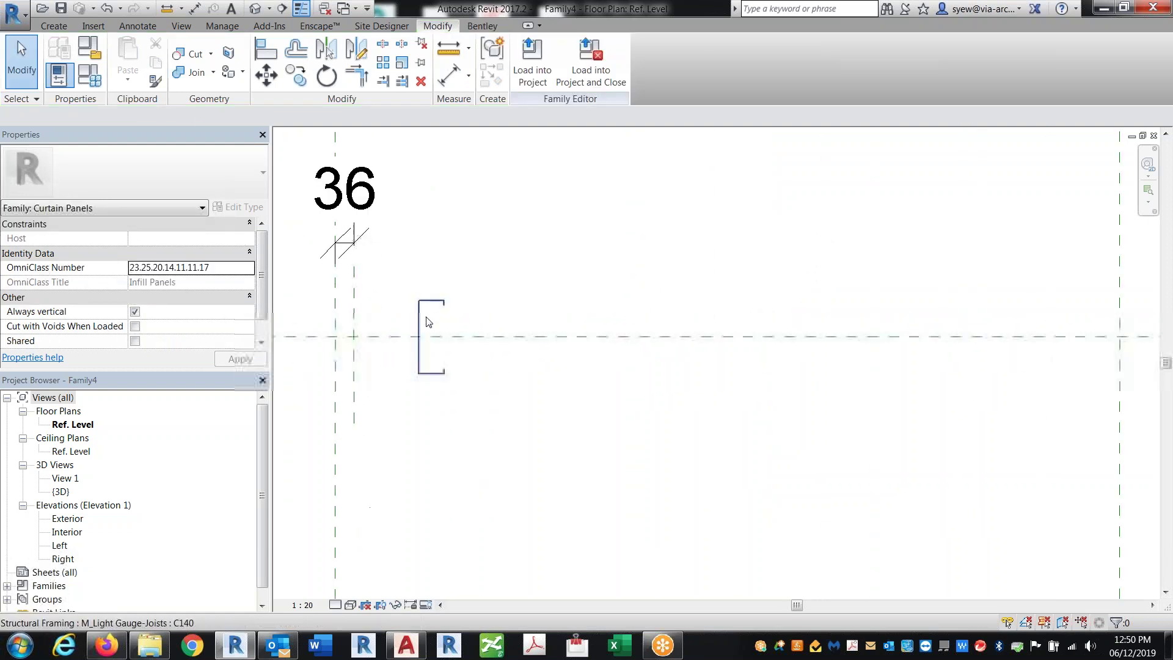
key(Escape)
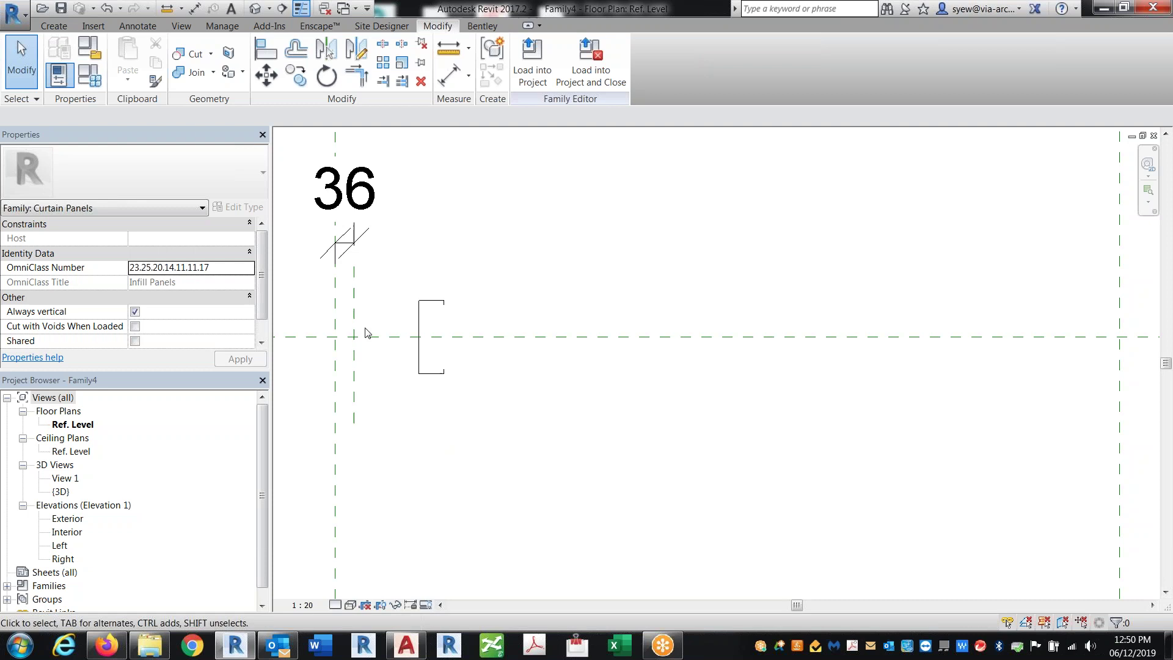
scroll(428, 306, up, 4)
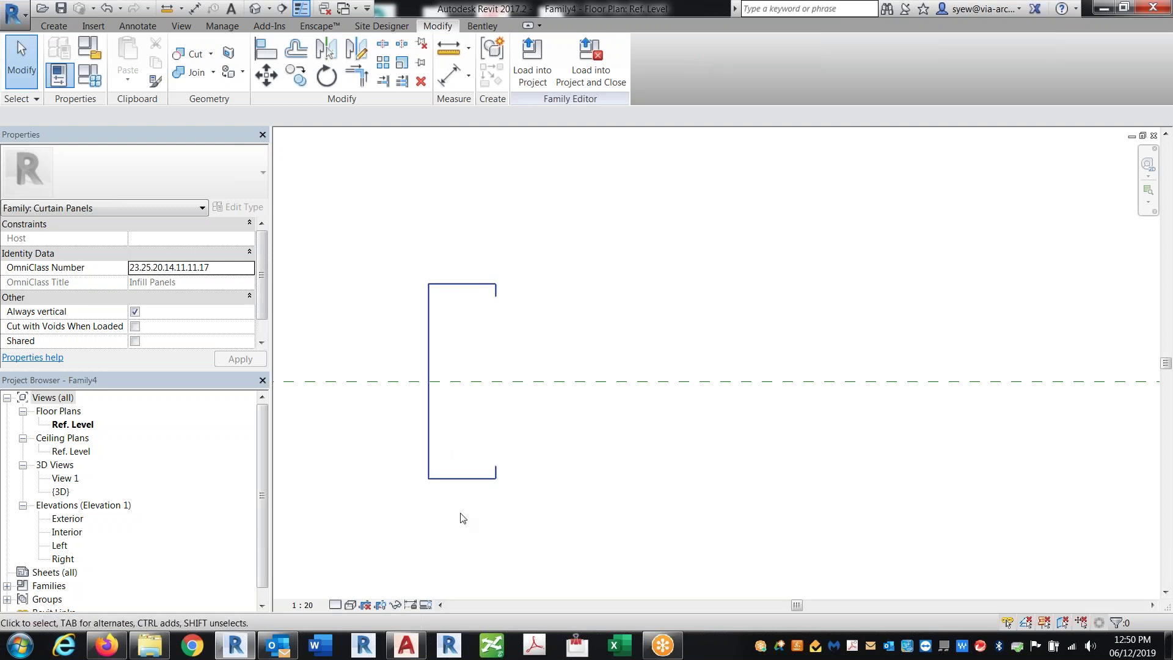
scroll(610, 265, down, 4)
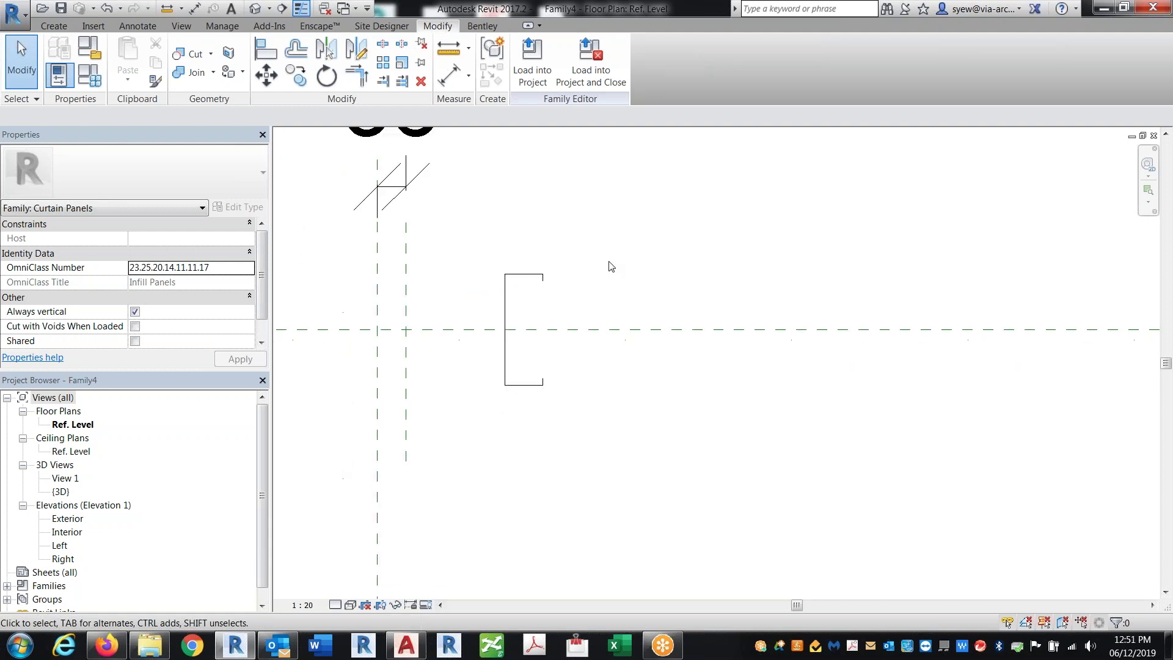
click(531, 273)
click(89, 77)
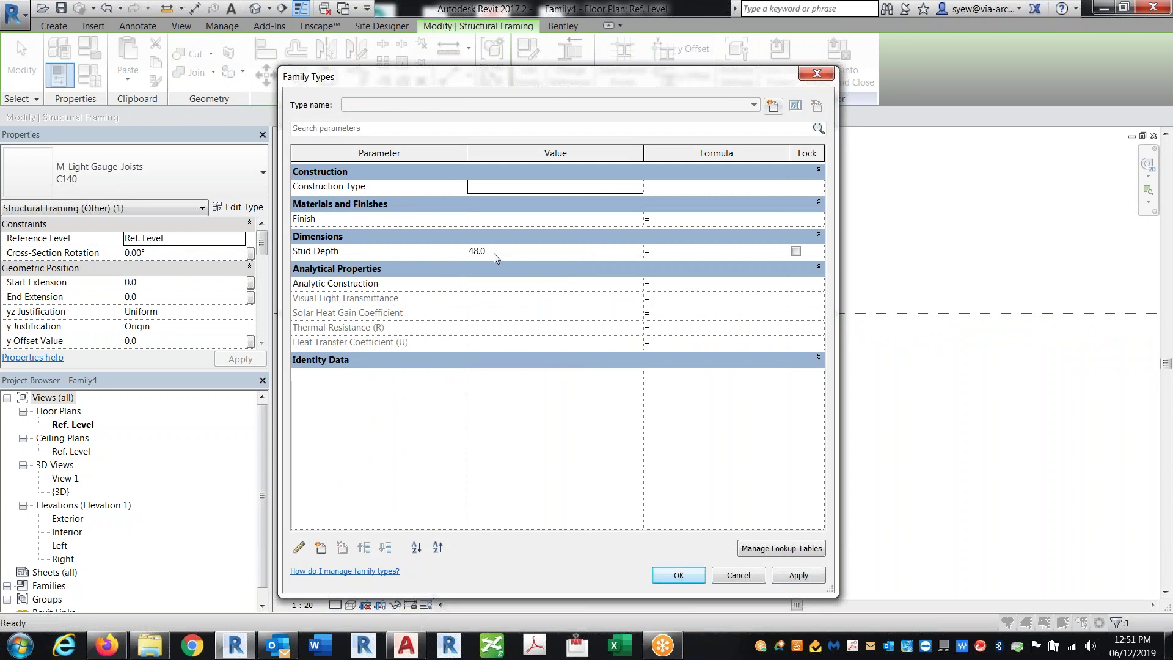
- Label the 36 dimension with a new parameter named Offset
key(Escape)
click(443, 183)
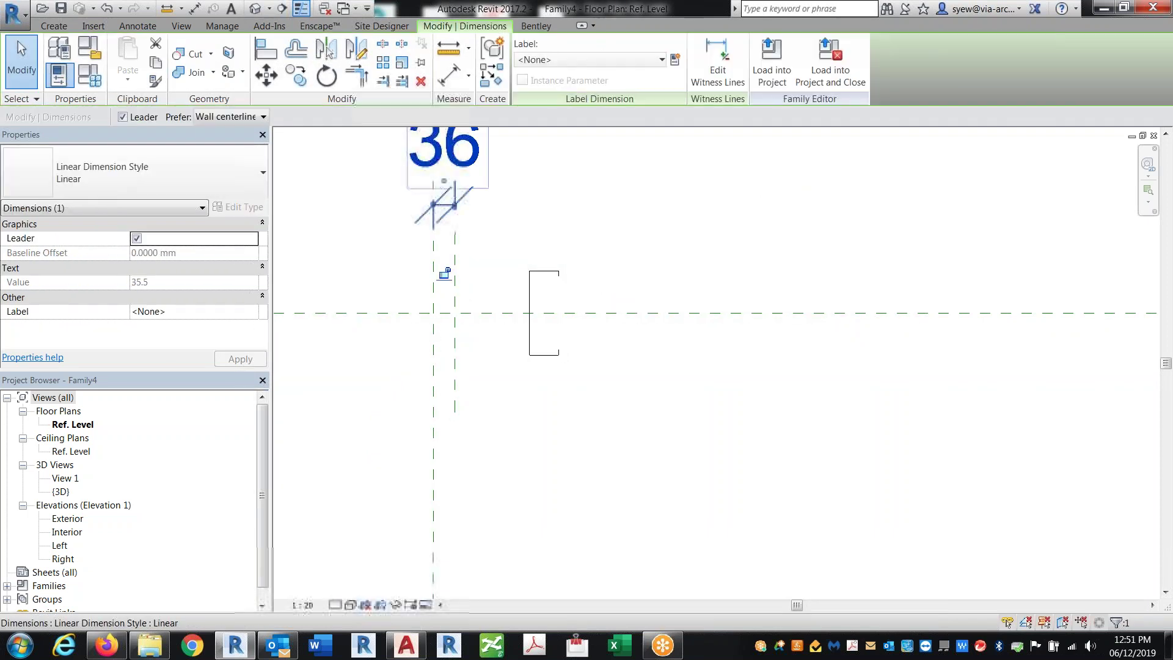
click(675, 60)
text(F)
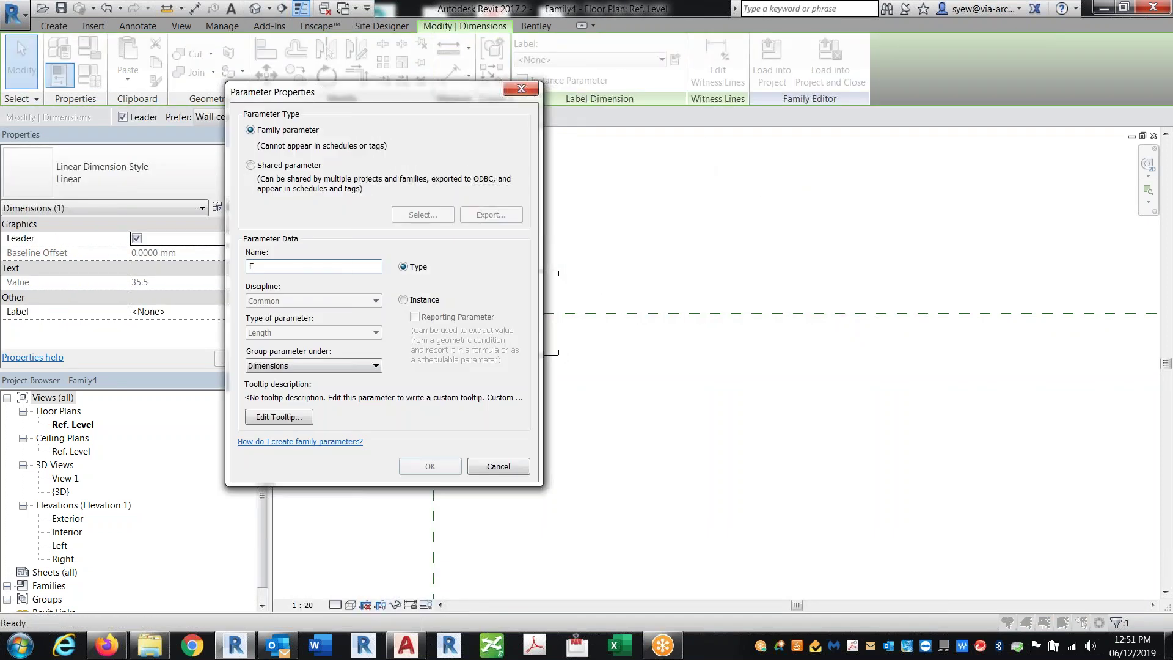
text(ra)
key(BackSpace)
key(BackSpace)
key(BackSpace)
text(Width)
key(Return)
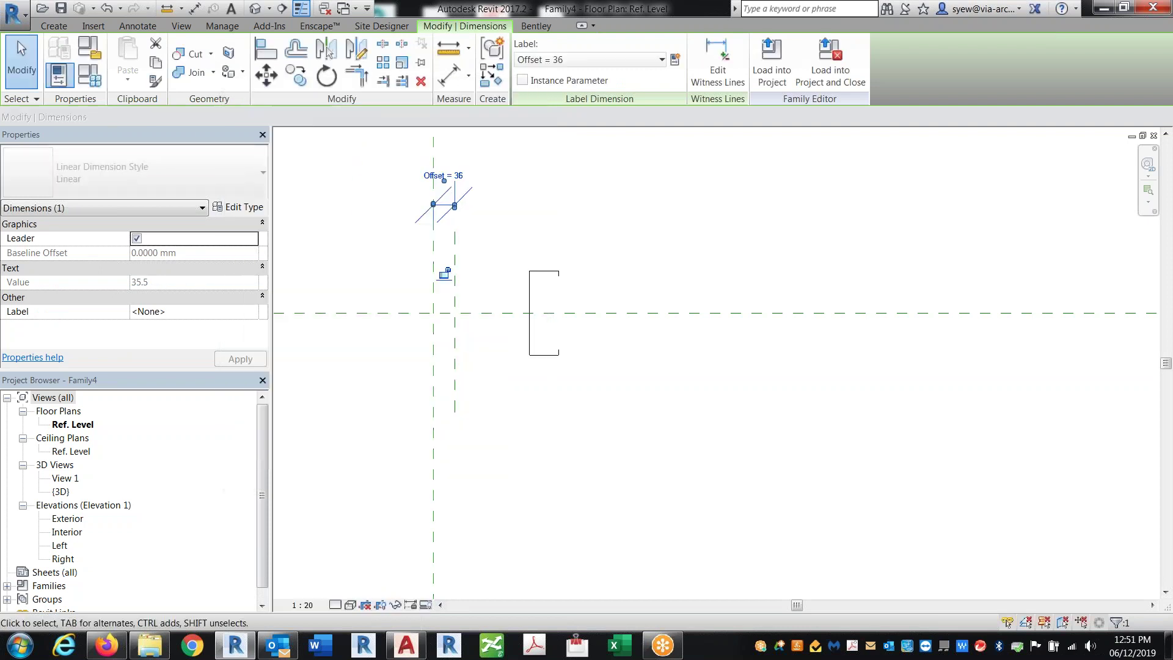
key(Escape)
- In Family Types, give Offset the formula Stud Depth / 2, making it 24
click(59, 74)
click(682, 249)
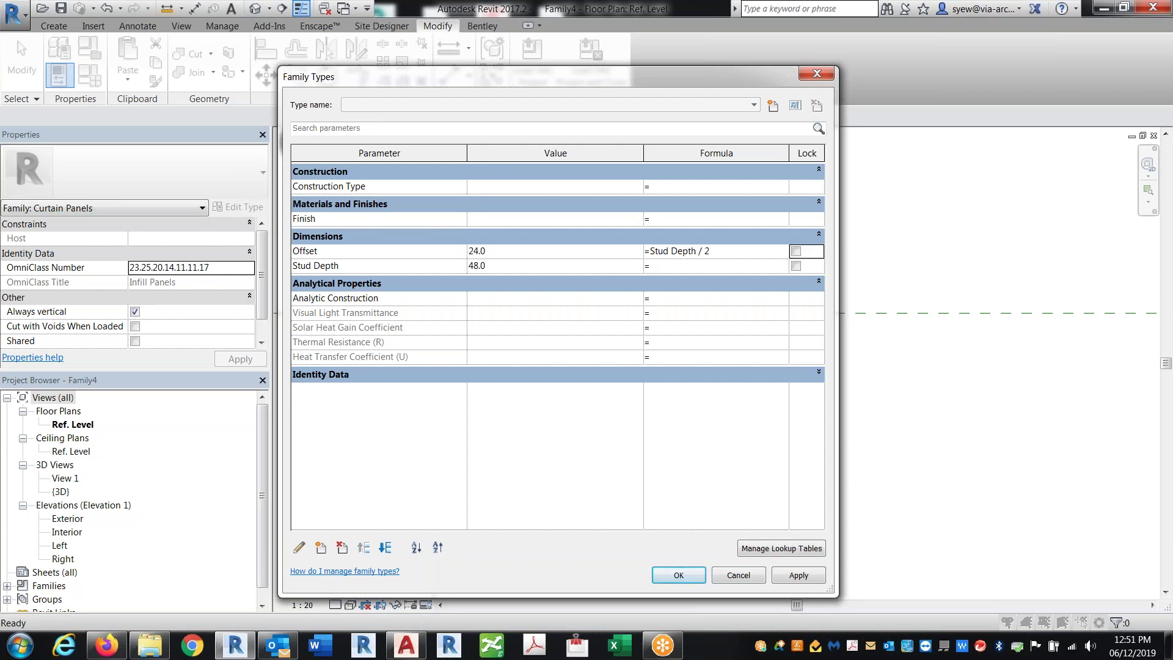
click(684, 574)
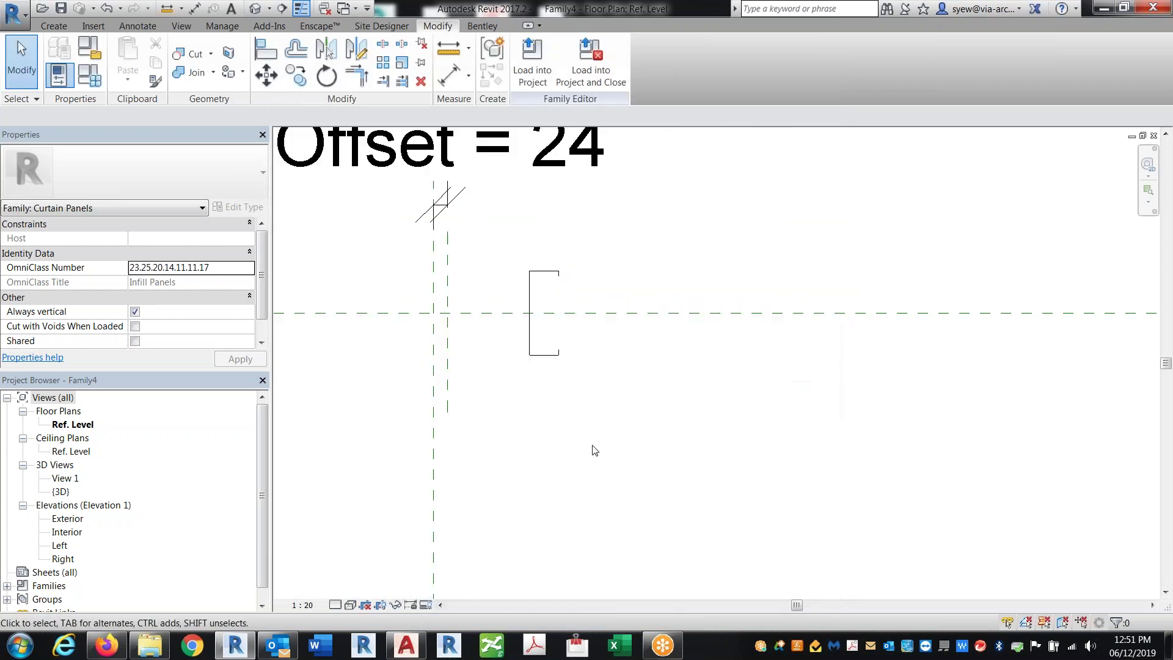
scroll(778, 254, down, 3)
scroll(1001, 295, up, 3)
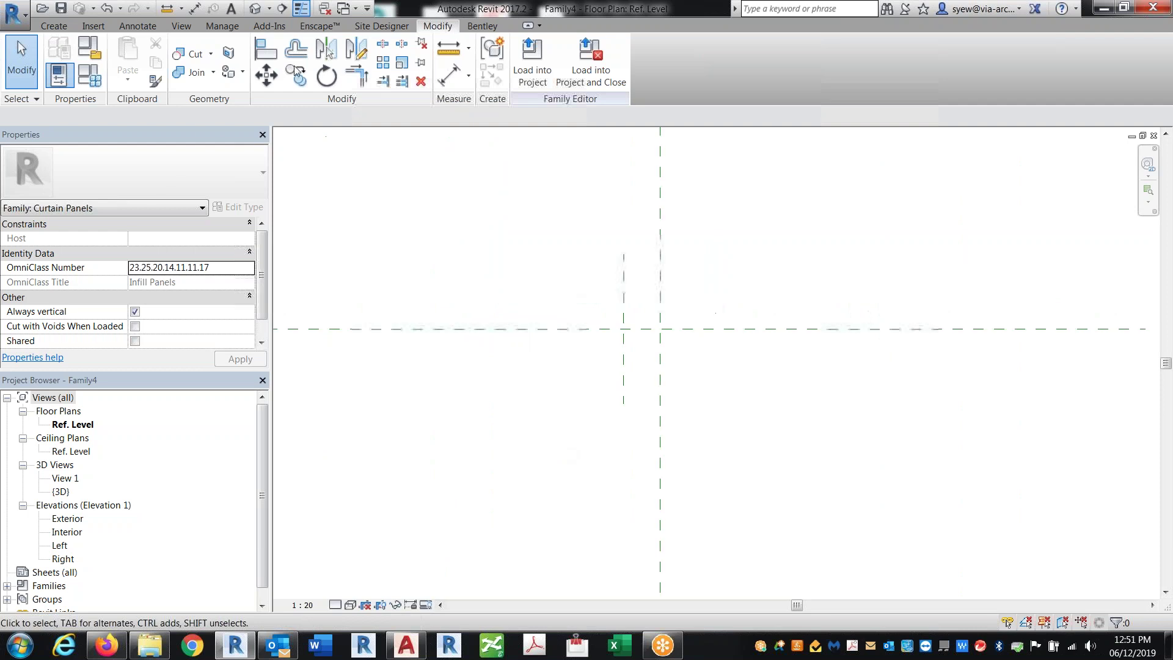
- Dimension between the reference planes and label it Offset = 24
click(195, 8)
click(662, 271)
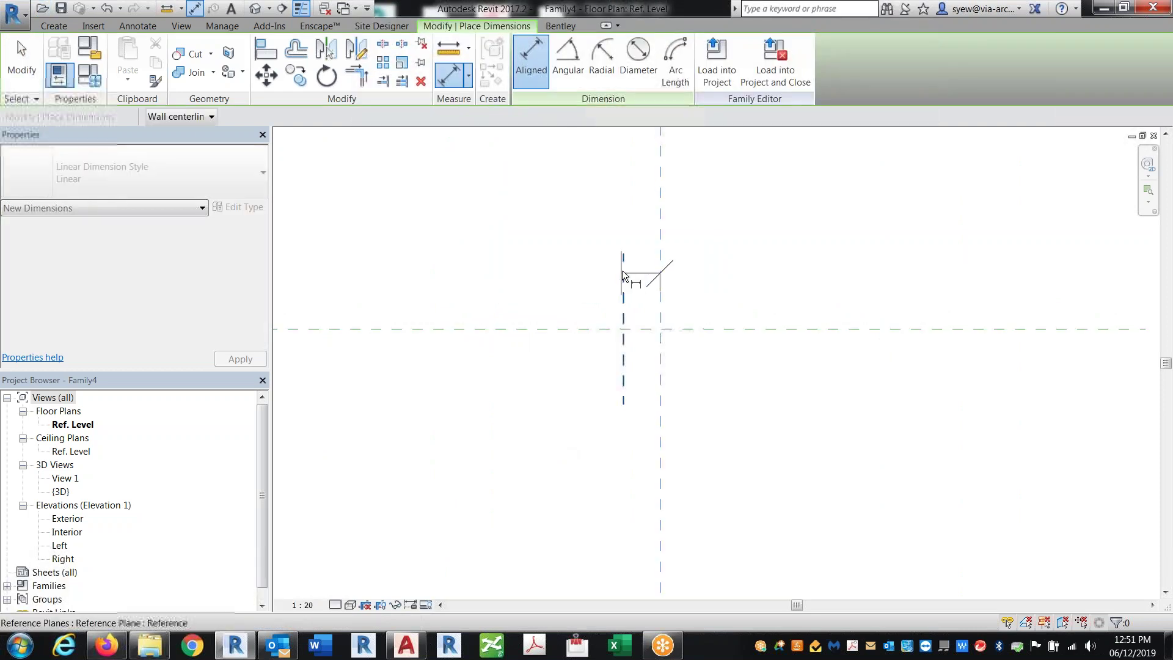
key(Escape)
key(Escape)
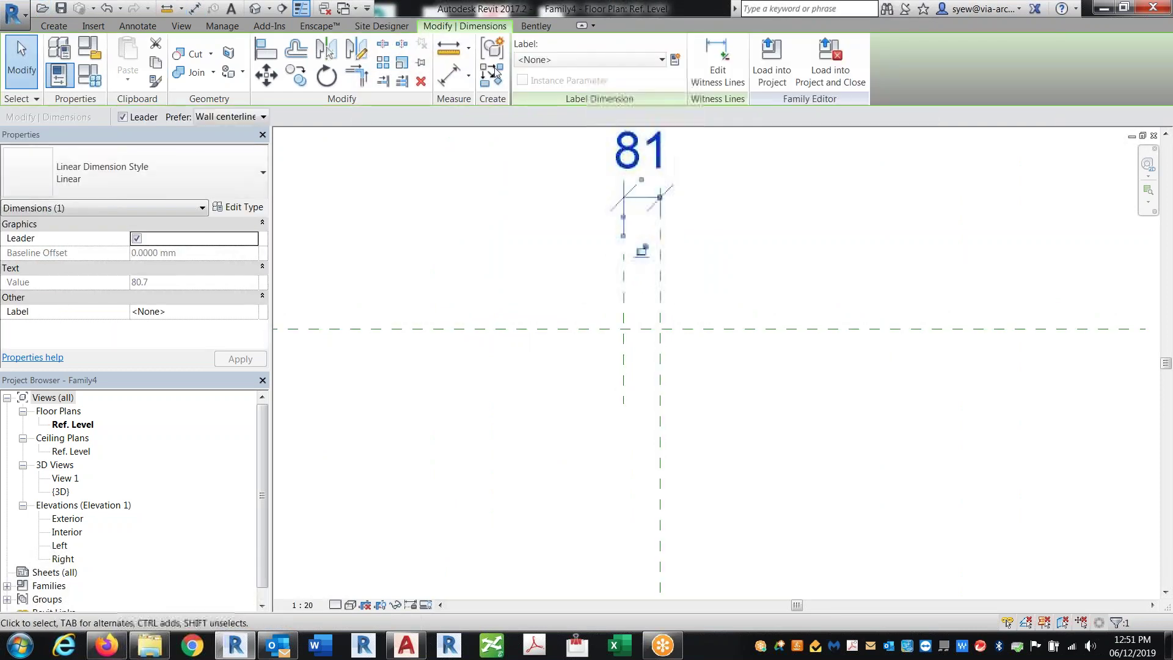
click(567, 59)
click(586, 110)
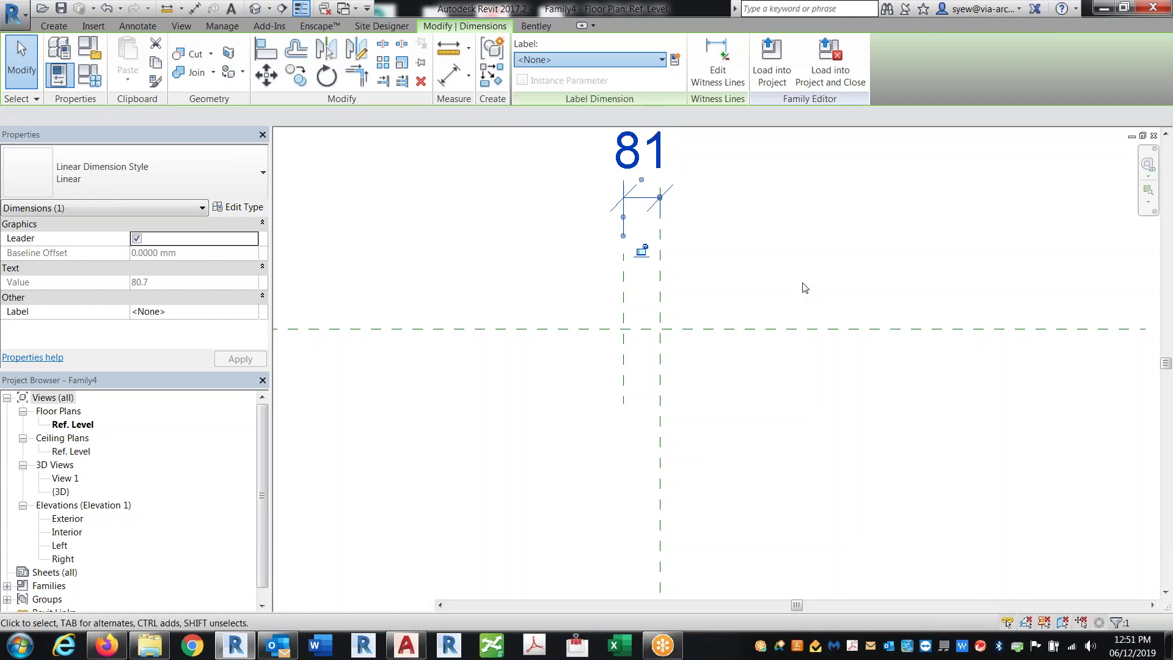
click(928, 259)
scroll(927, 259, down, 3)
scroll(542, 341, up, 3)
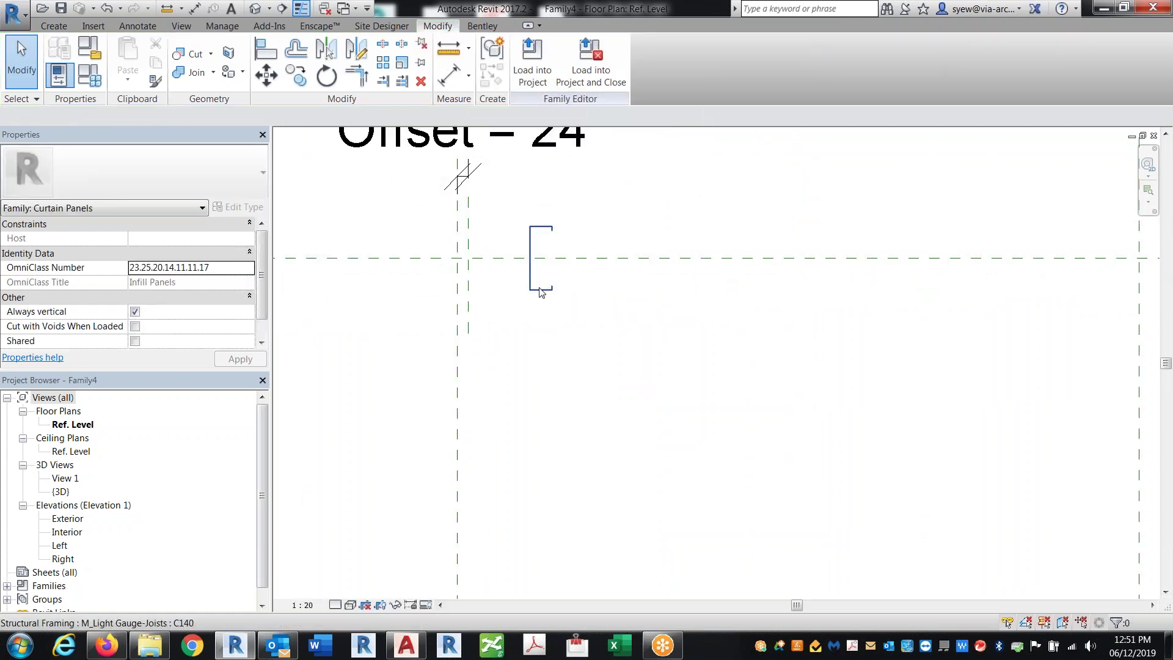
- Edit the C140 stud family, review its Family Types without changes, and close it
click(540, 291)
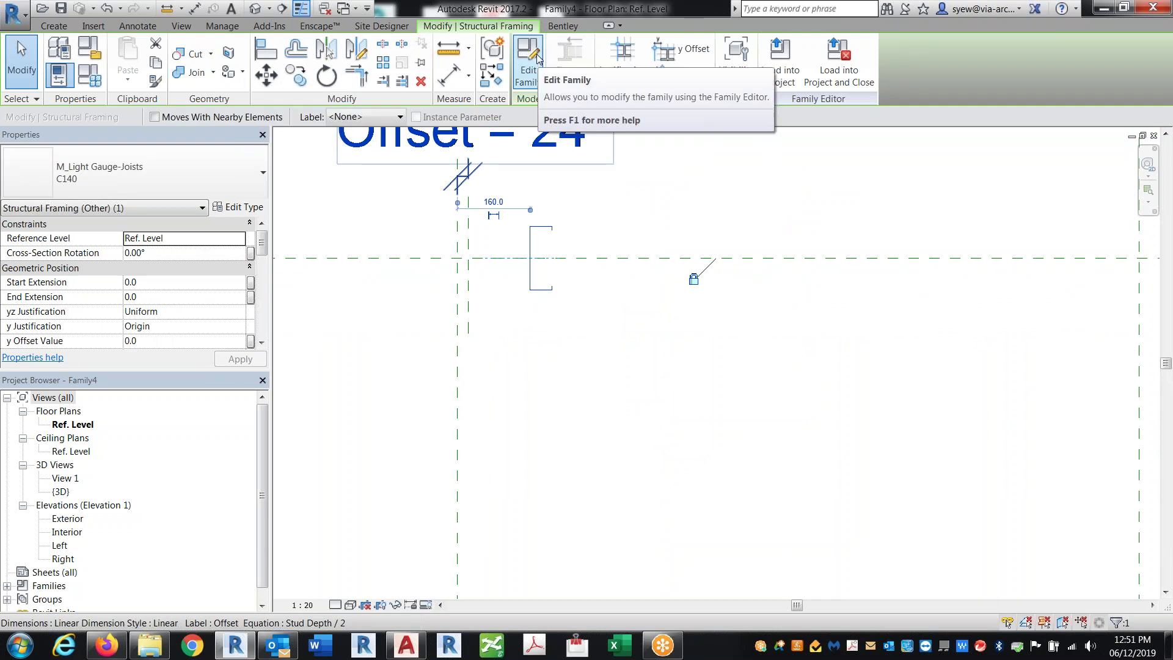
double_click(549, 256)
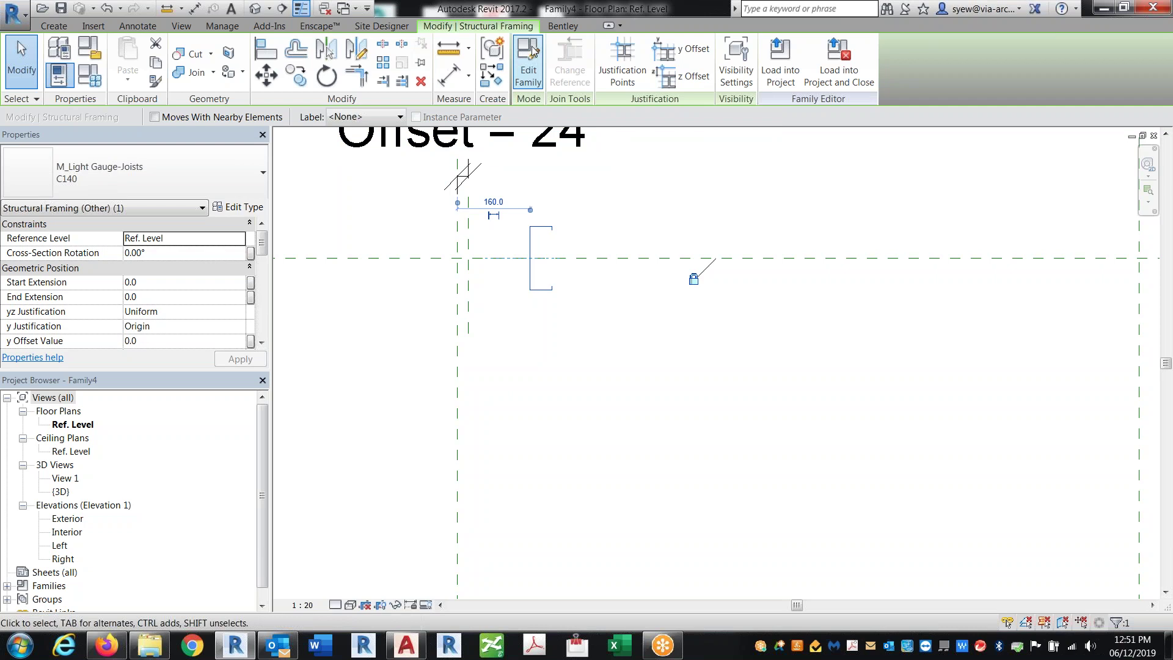
middle_drag(699, 492, 624, 539)
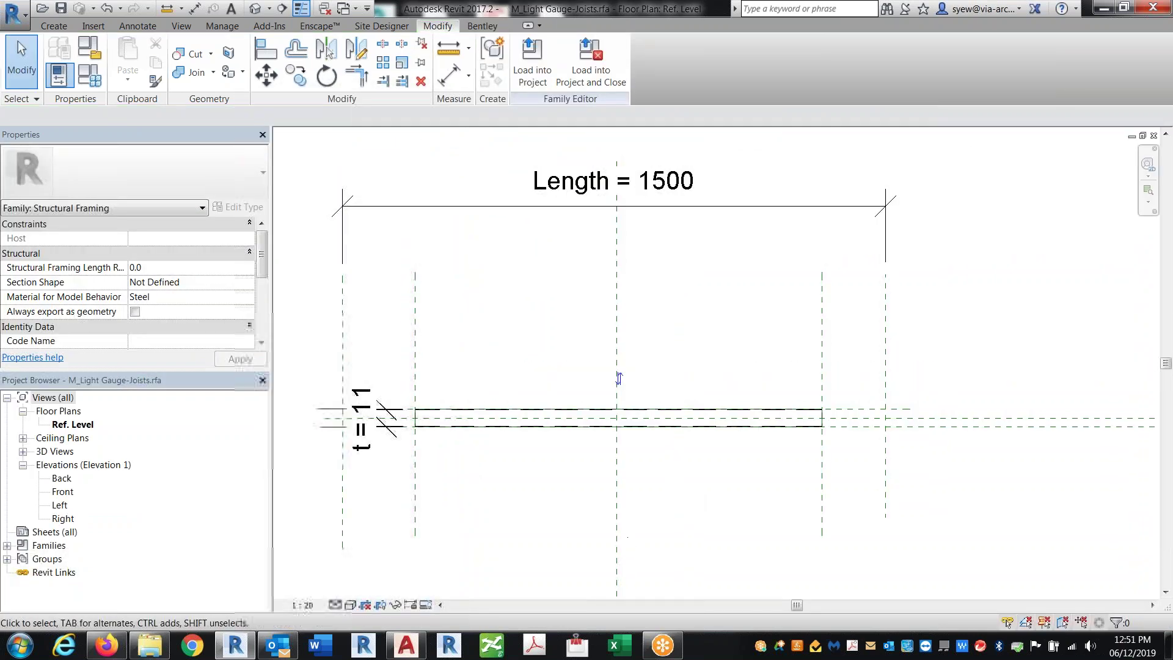
click(60, 76)
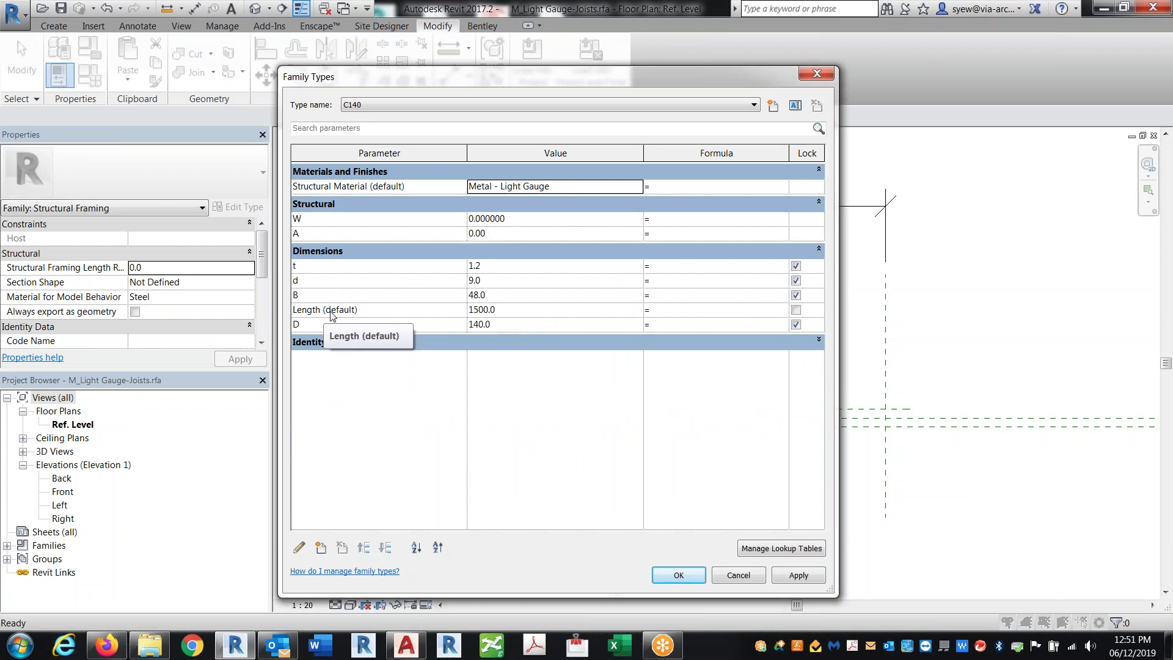
click(744, 579)
click(1154, 136)
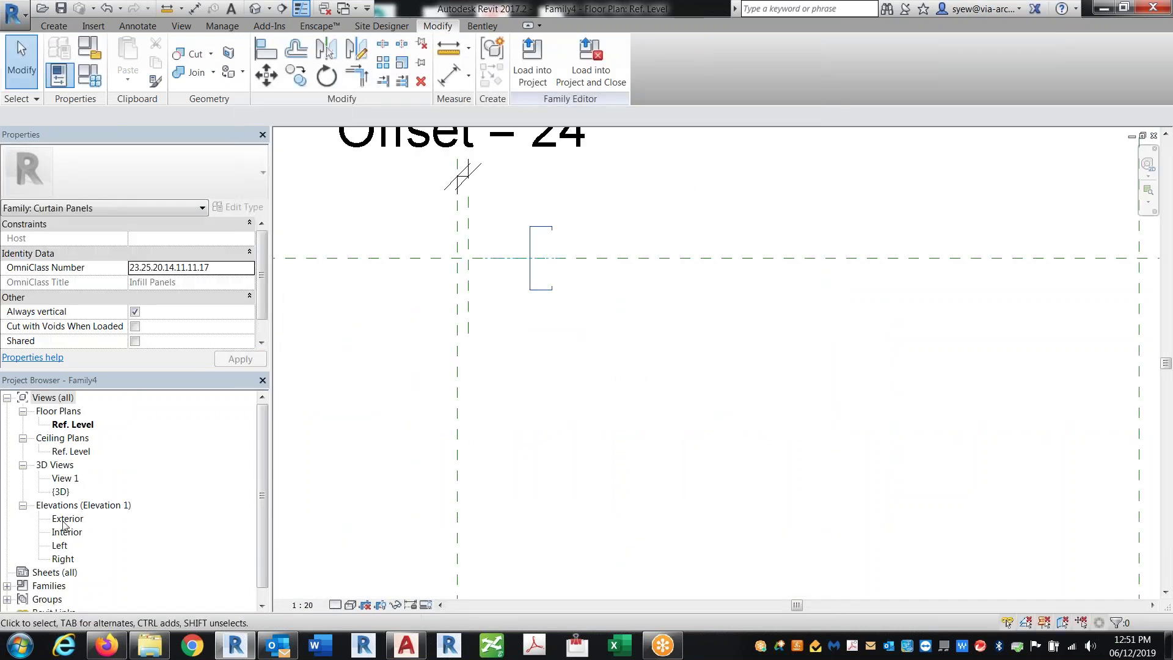
- Open the Exterior elevation and inspect the stud's properties
double_click(64, 520)
click(775, 267)
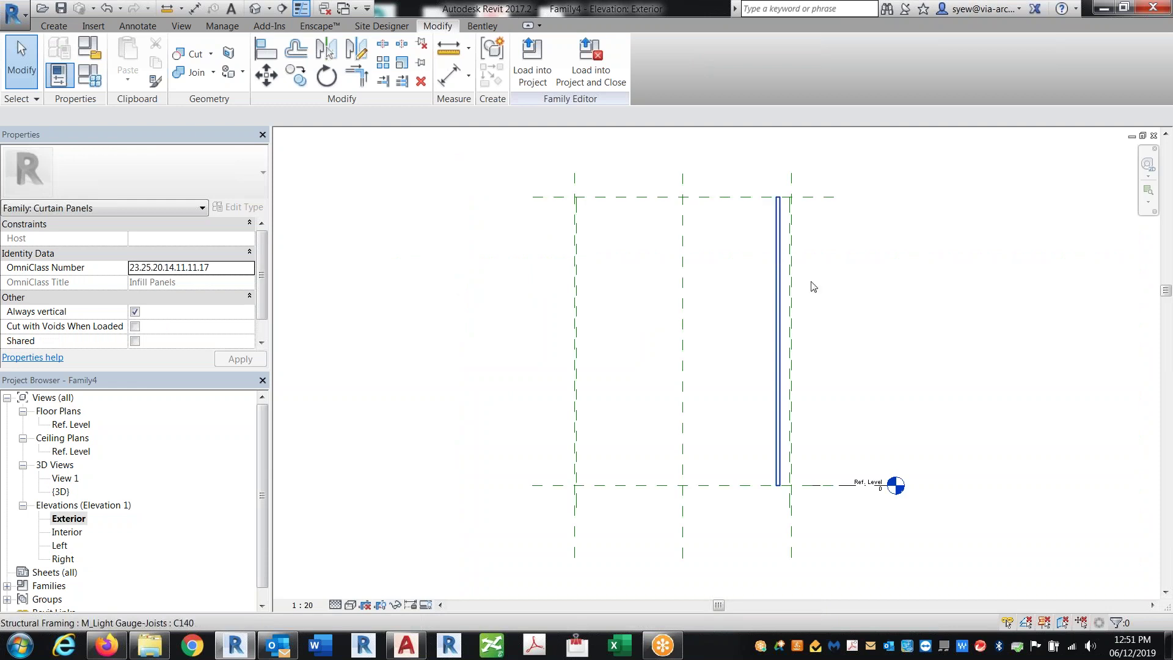
drag(261, 242, 257, 306)
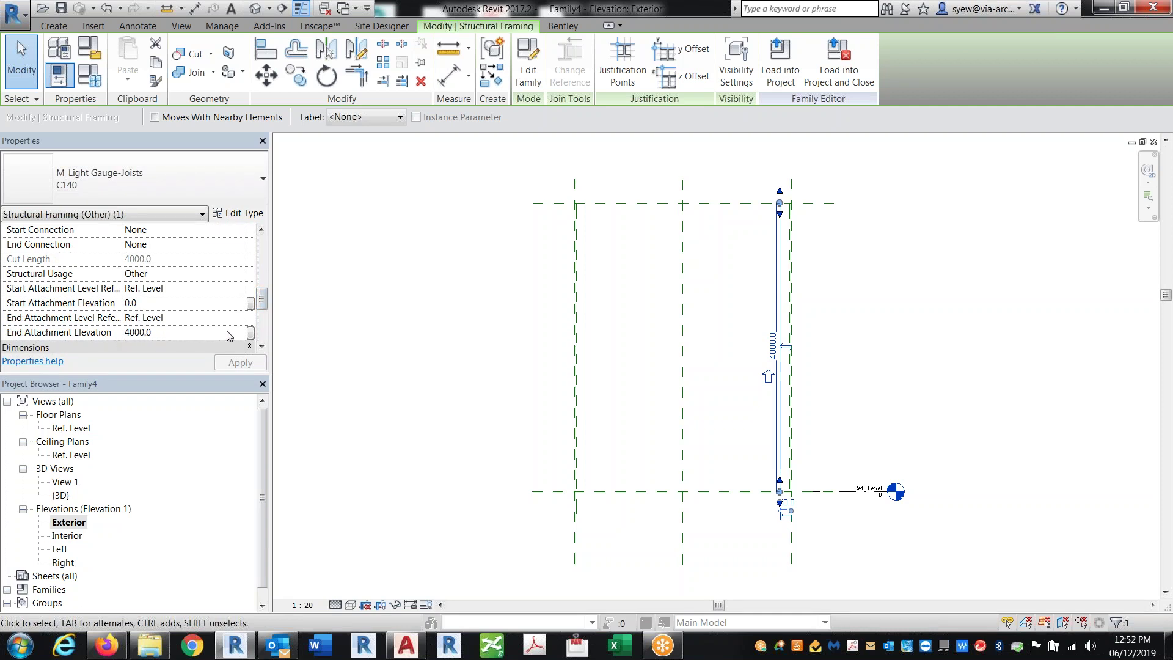
click(880, 293)
middle_drag(832, 384, 676, 394)
- Add a 4000 dimension from the Ref. Level to the top reference plane
key(d)
key(i)
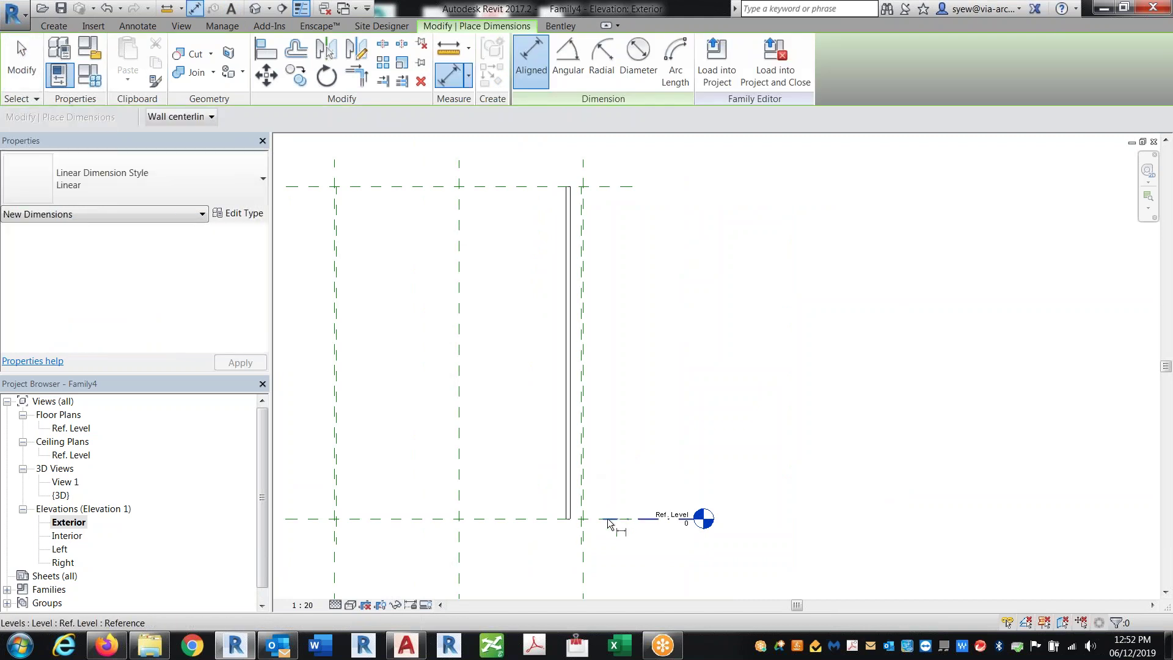
click(597, 523)
click(600, 186)
click(654, 244)
key(Escape)
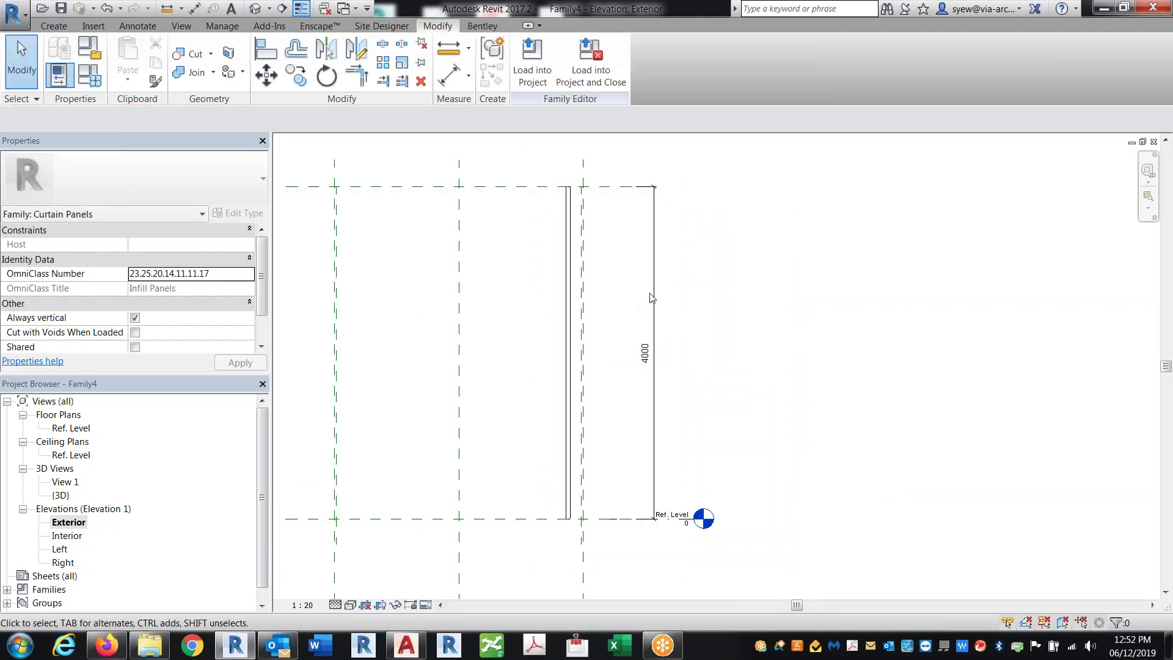
- Try an instance reporting parameter on the 4000 dimension, cancel it, and check the stud
click(651, 292)
click(675, 60)
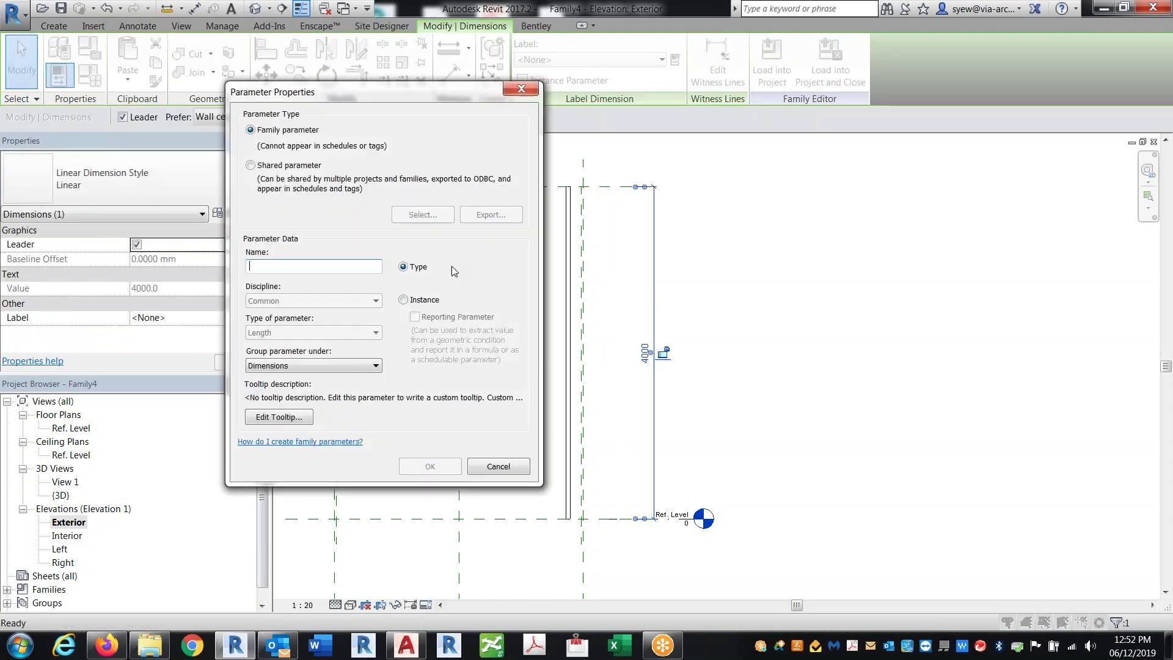
click(404, 299)
click(415, 317)
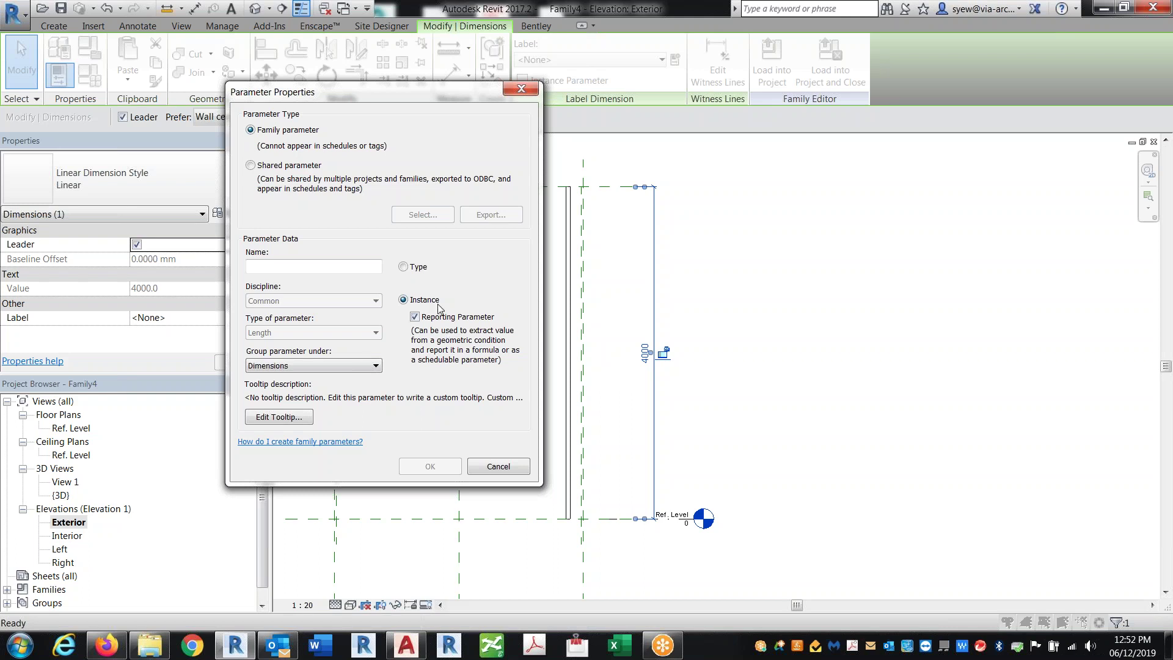
click(493, 467)
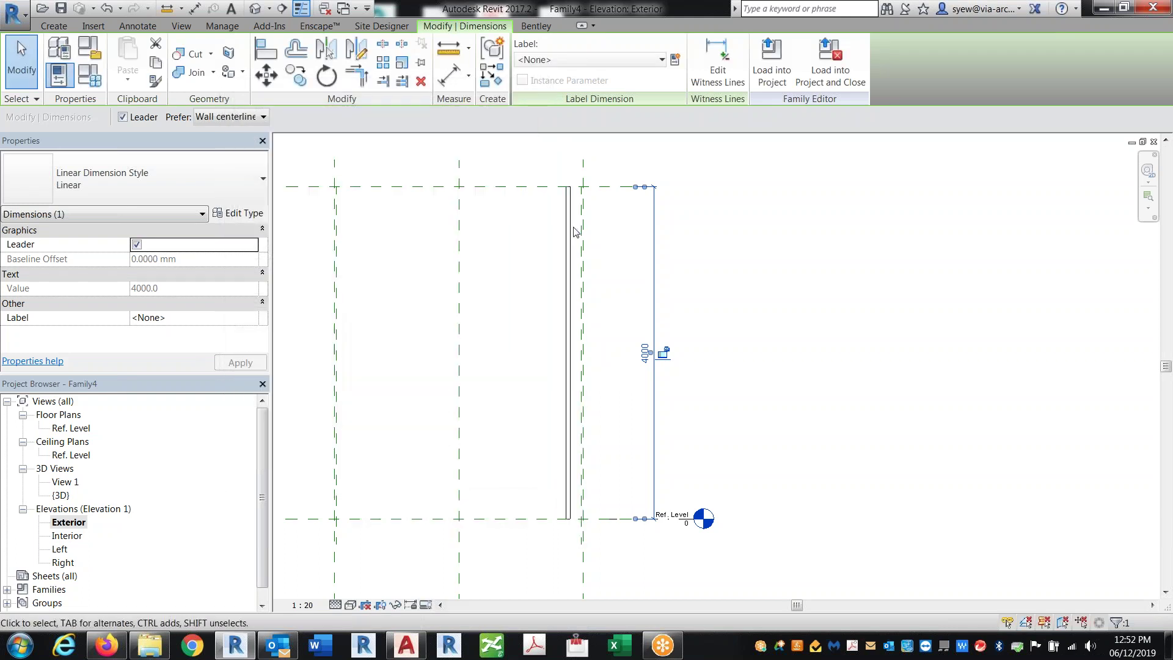
click(573, 229)
scroll(261, 245, down, 8)
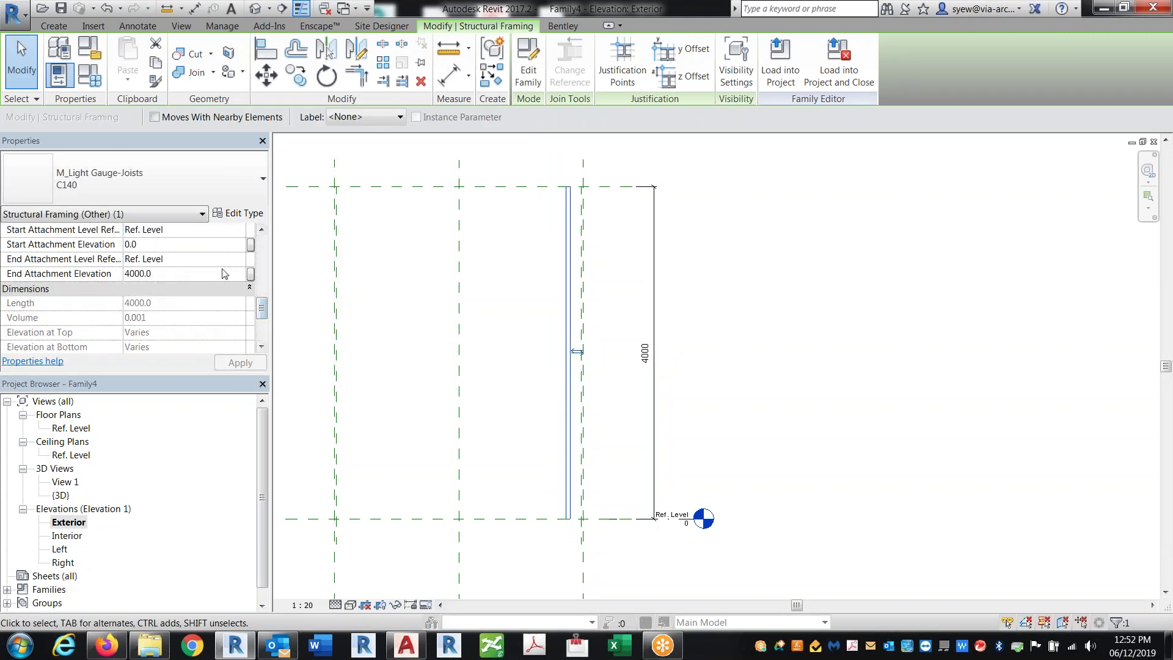
click(689, 309)
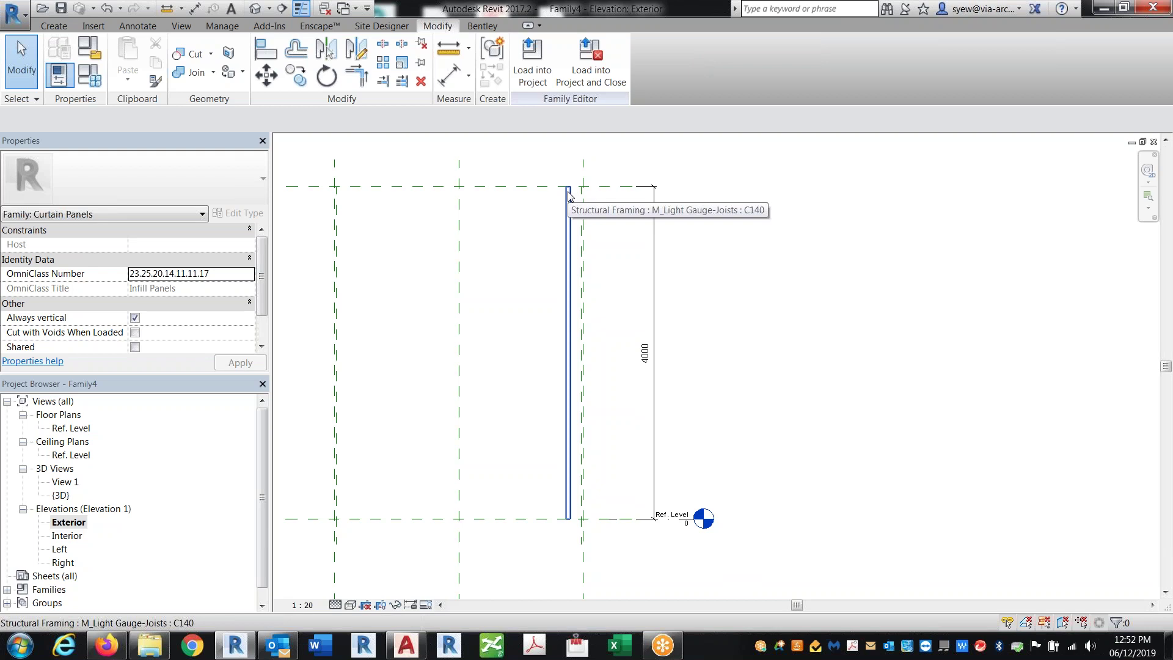
- Label the 4000 dimension with a new instance reporting parameter, Report Height
click(653, 211)
click(675, 59)
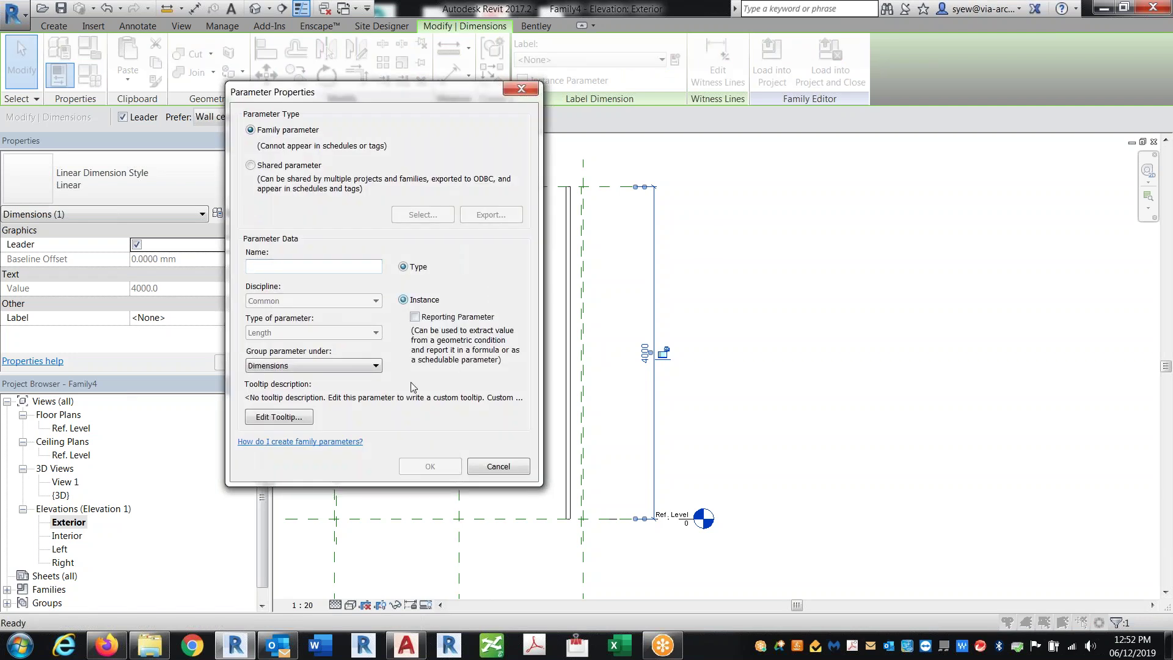
click(415, 317)
click(283, 262)
text(Report Hei)
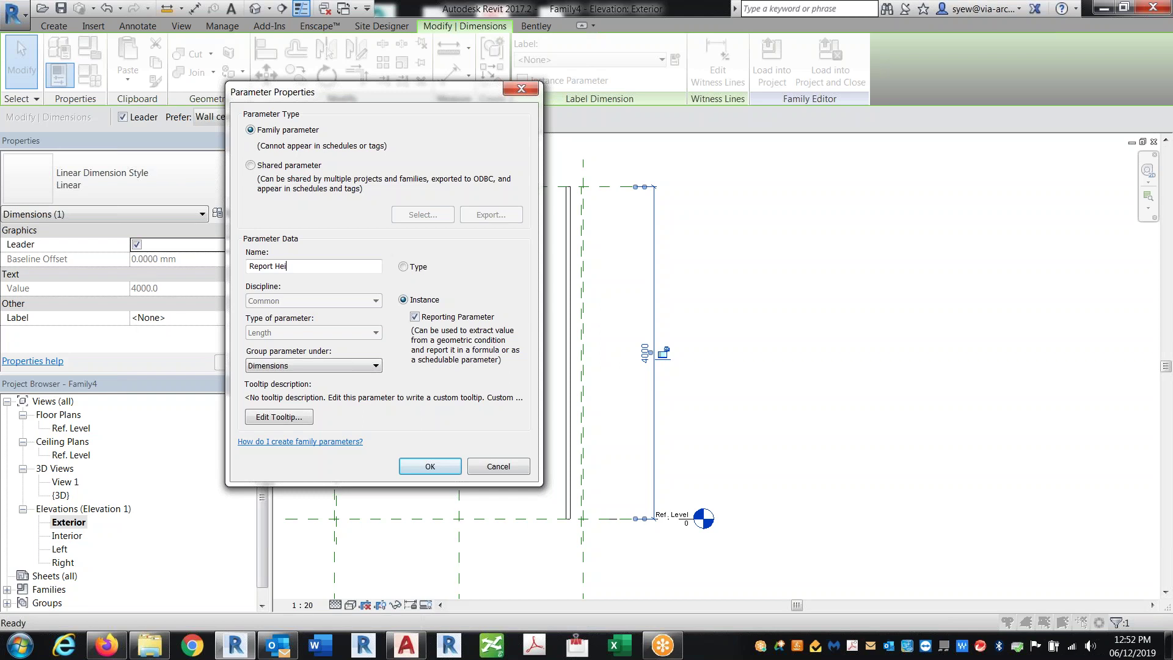
text(ght)
key(Return)
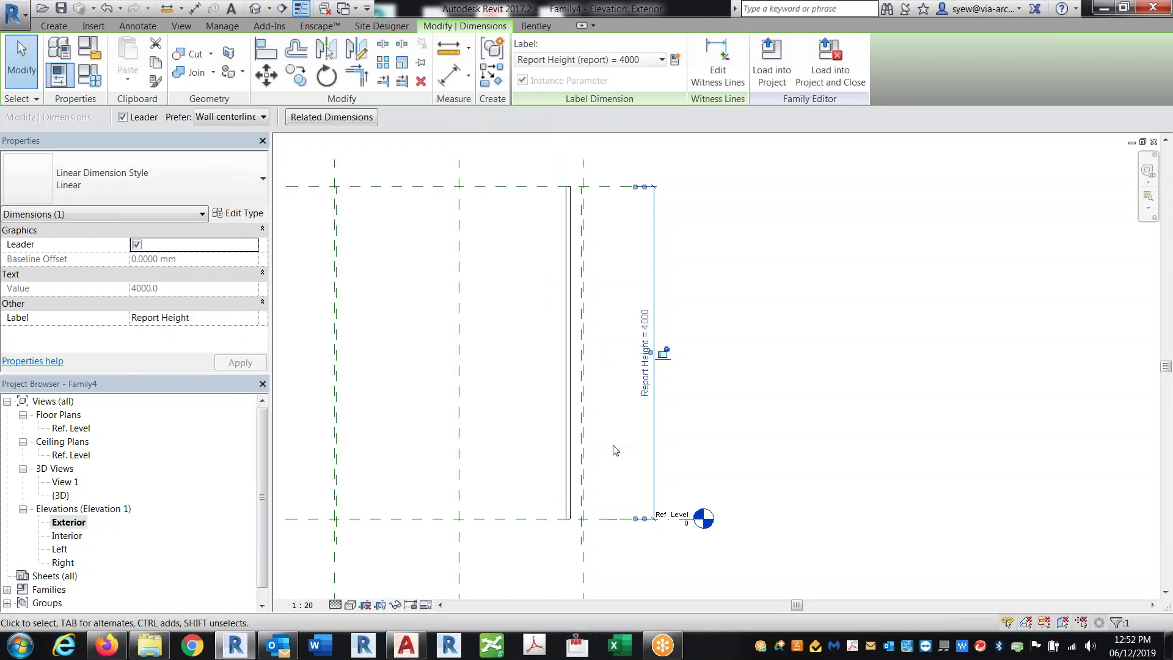
click(615, 451)
- Associate the stud's End Attachment Elevation with the Report Height parameter
click(569, 418)
scroll(256, 277, down, 1)
scroll(241, 322, down, 3)
scroll(244, 293, up, 2)
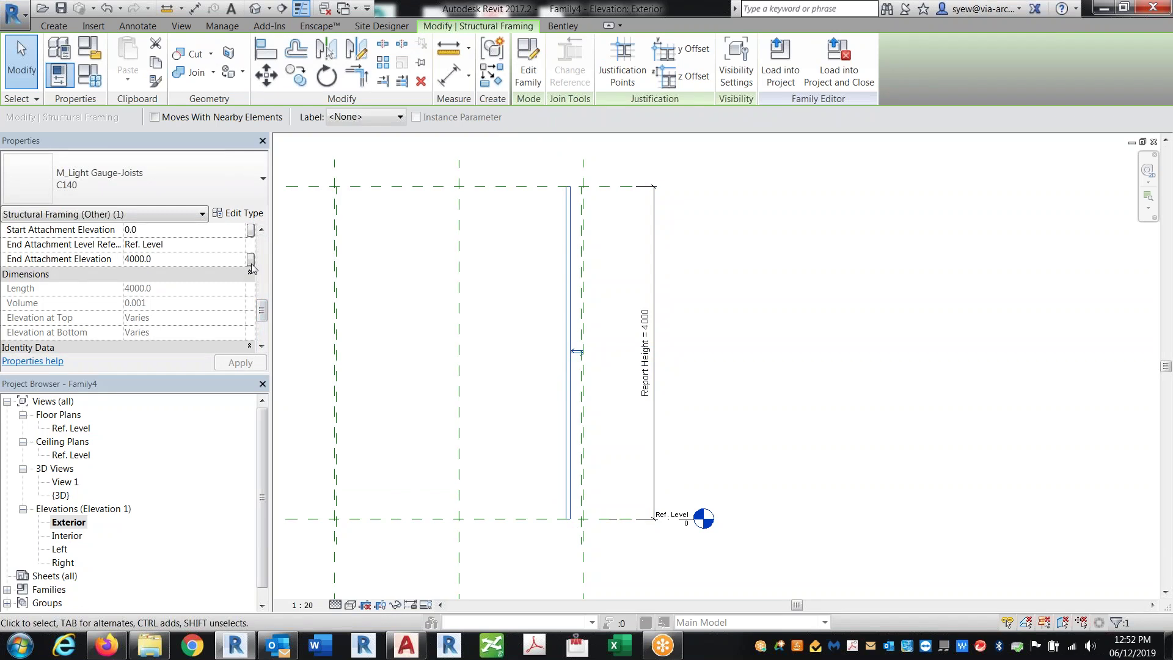
click(251, 259)
click(575, 276)
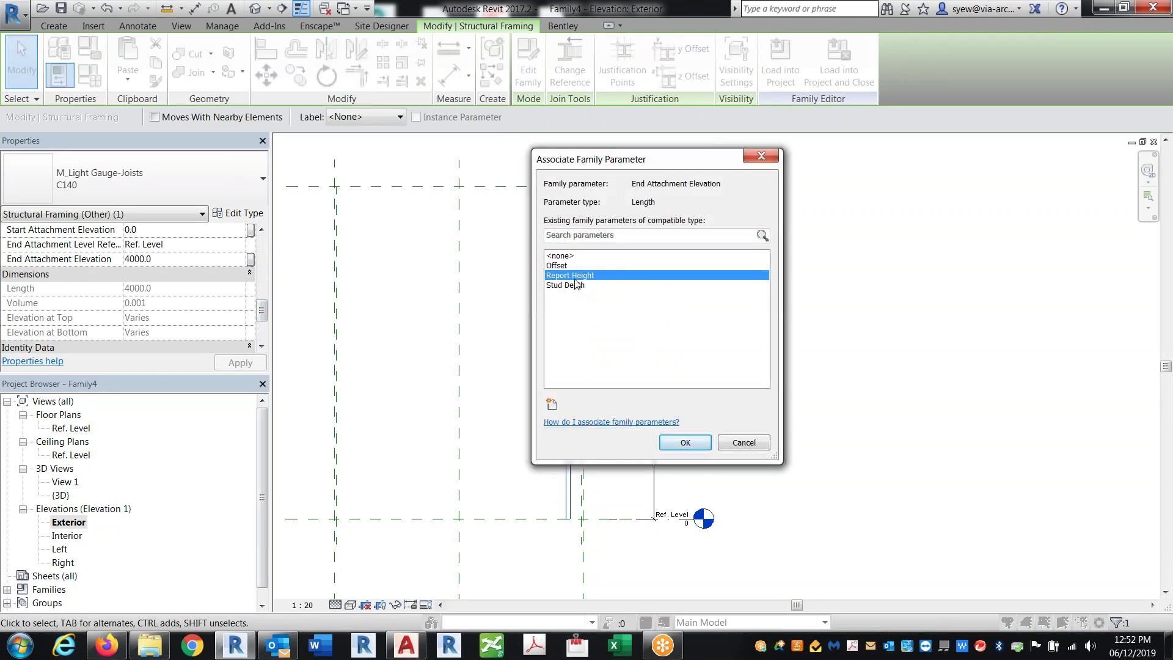
click(685, 442)
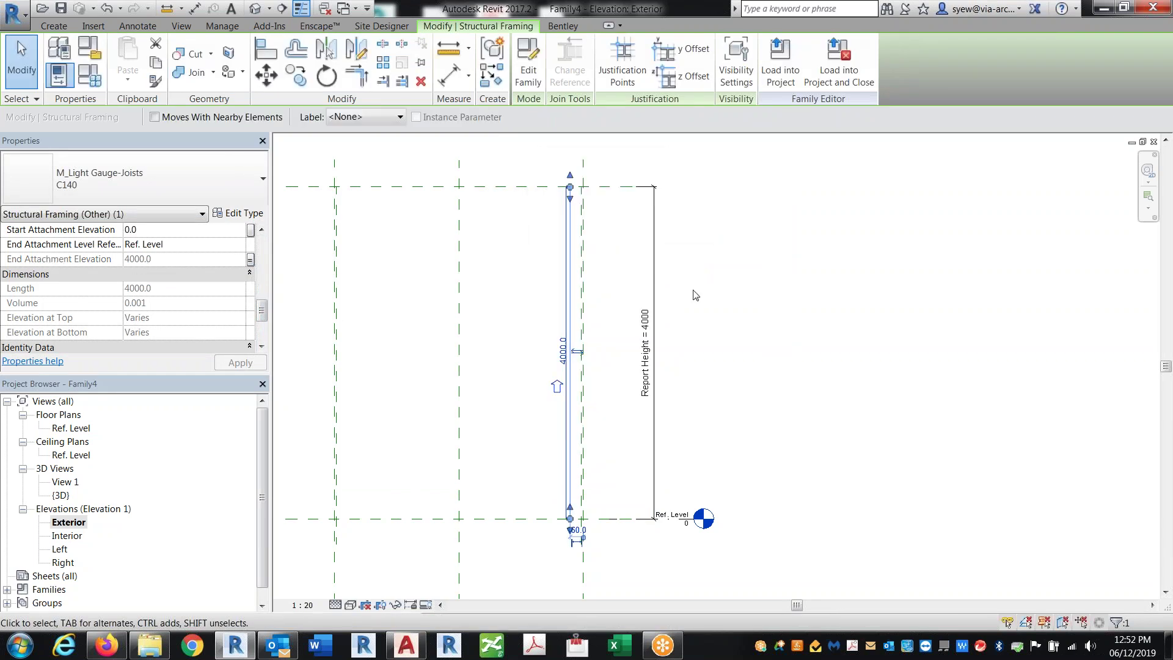
key(Escape)
click(605, 187)
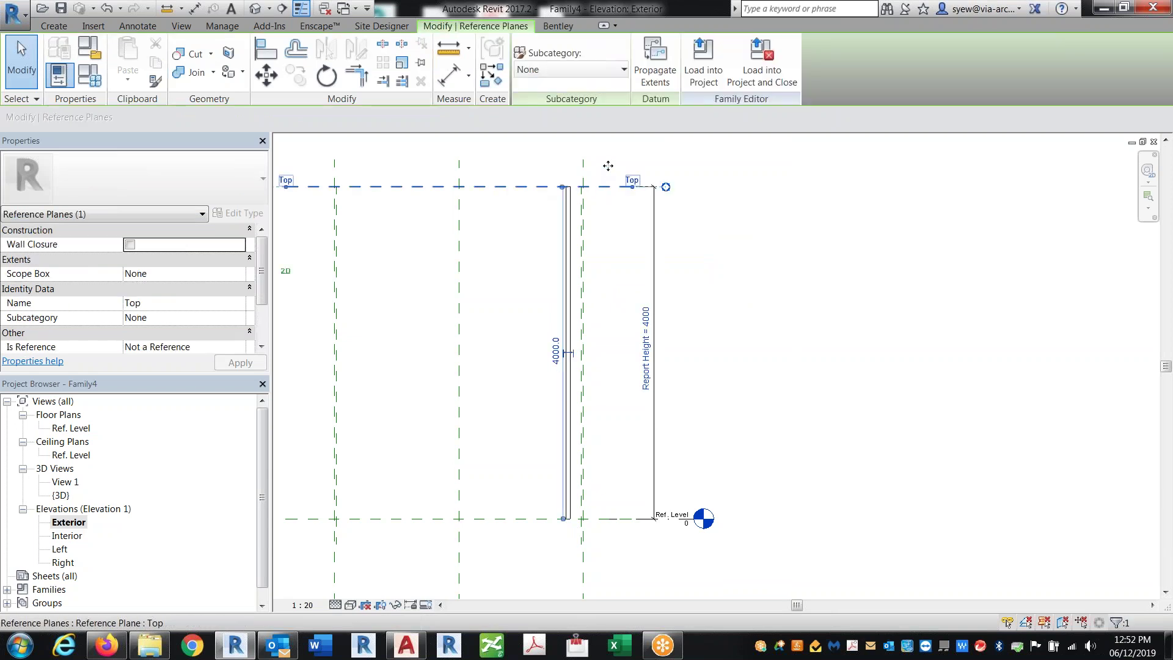
- Flex the stud height by dragging the Top plane, check the stud, then reopen Ref. Level
mouse_move(608, 186)
mouse_down()
mouse_move(608, 148)
mouse_move(607, 205)
mouse_move(606, 170)
mouse_move(606, 187)
mouse_up()
click(616, 209)
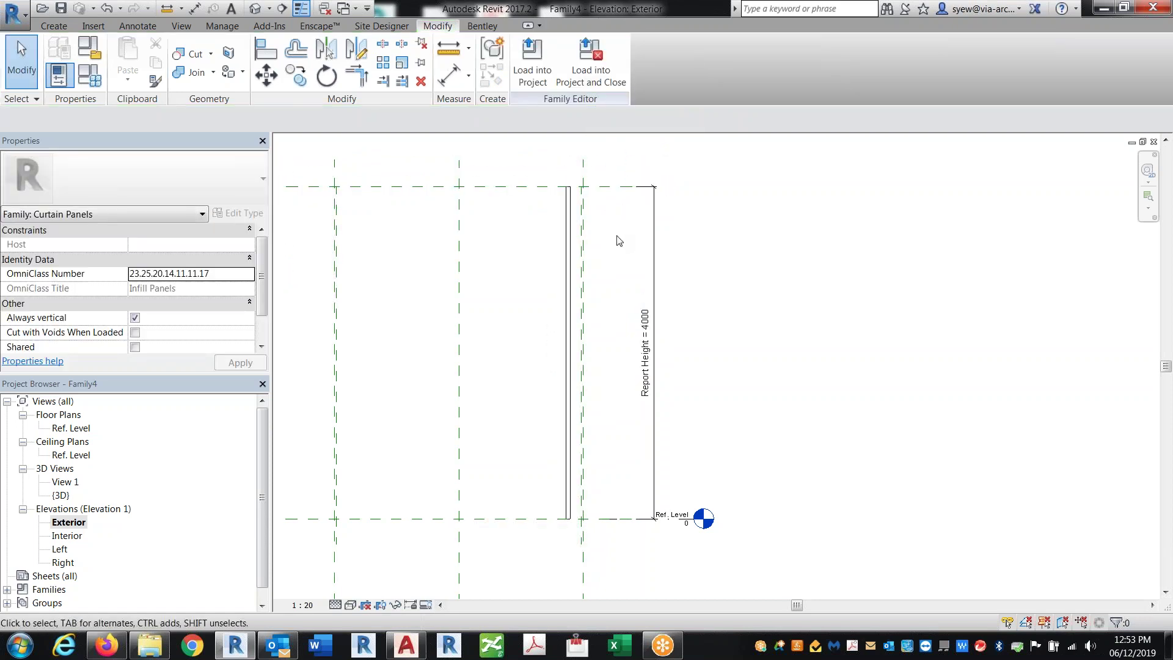
click(570, 260)
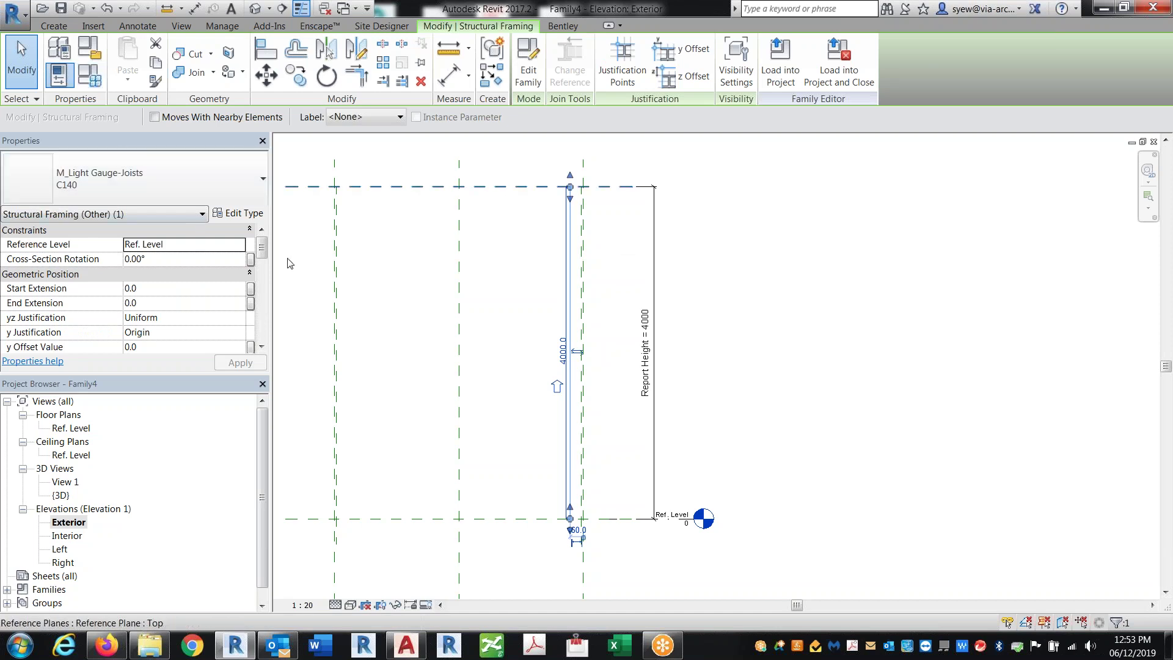
drag(261, 248, 262, 309)
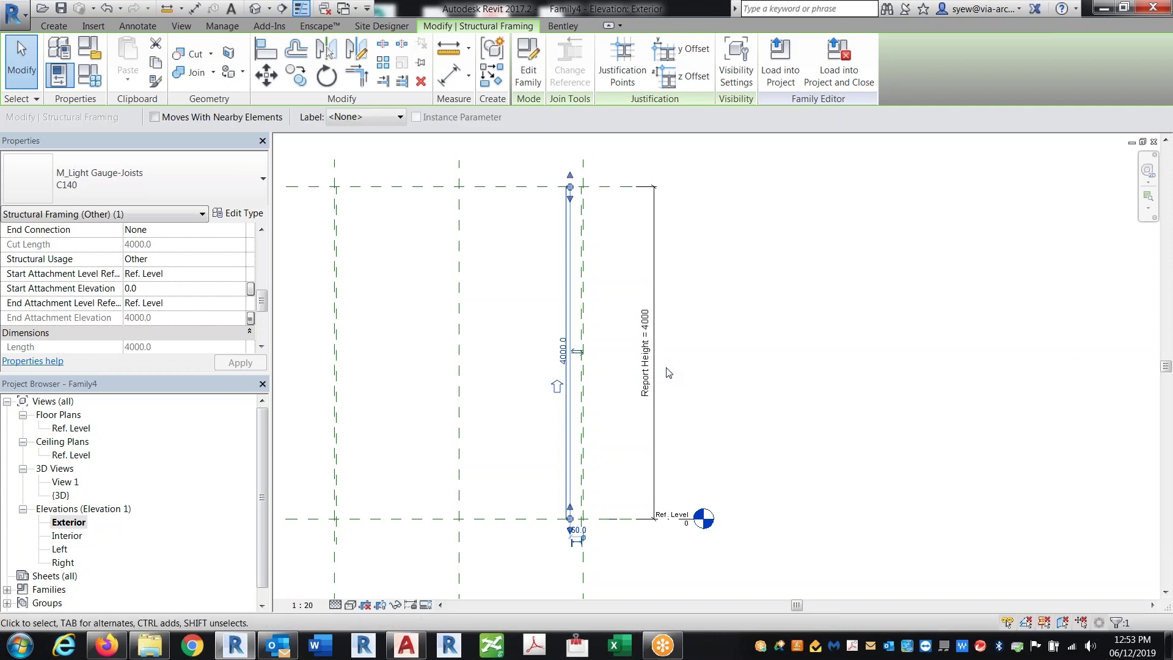
scroll(587, 202, up, 4)
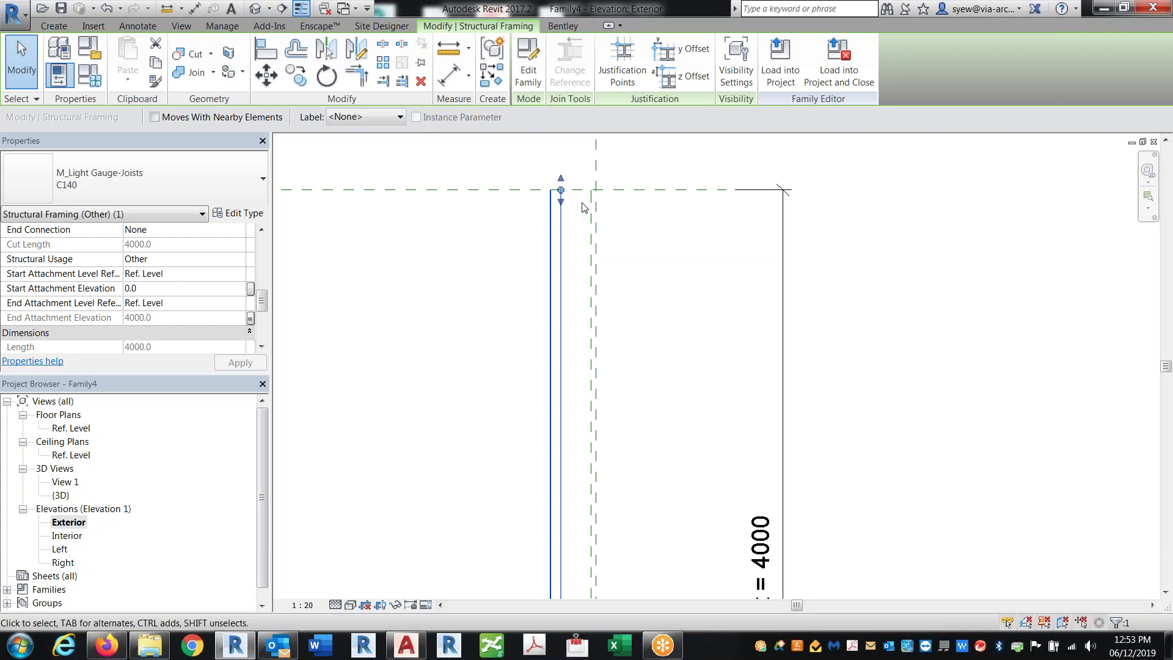
click(616, 152)
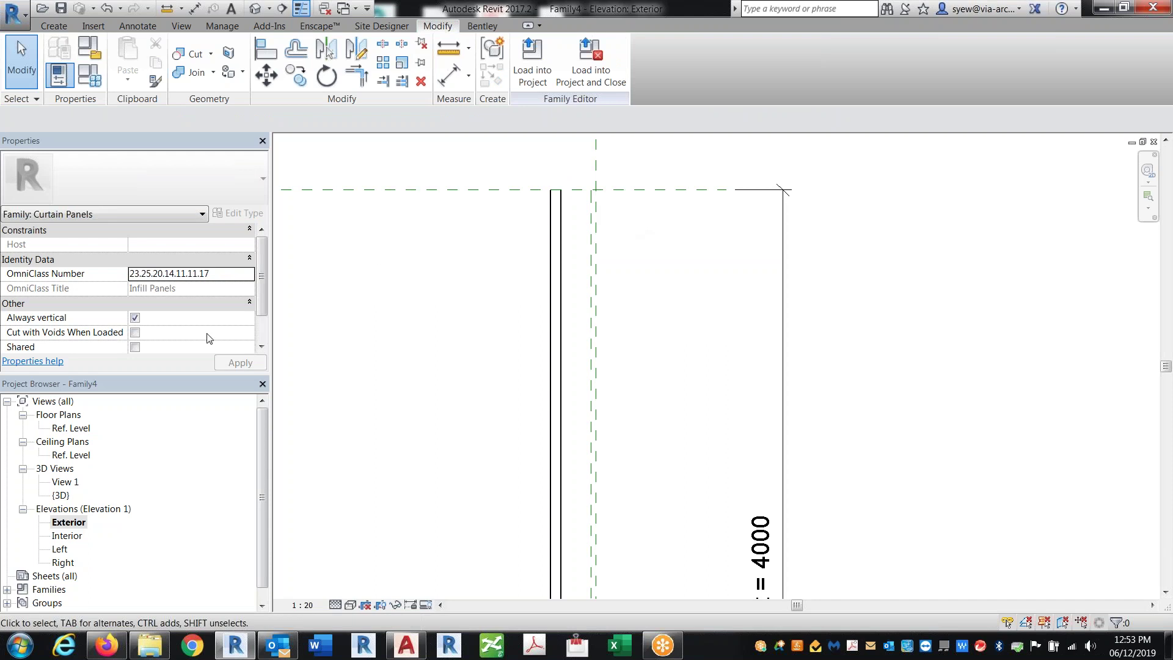
double_click(71, 428)
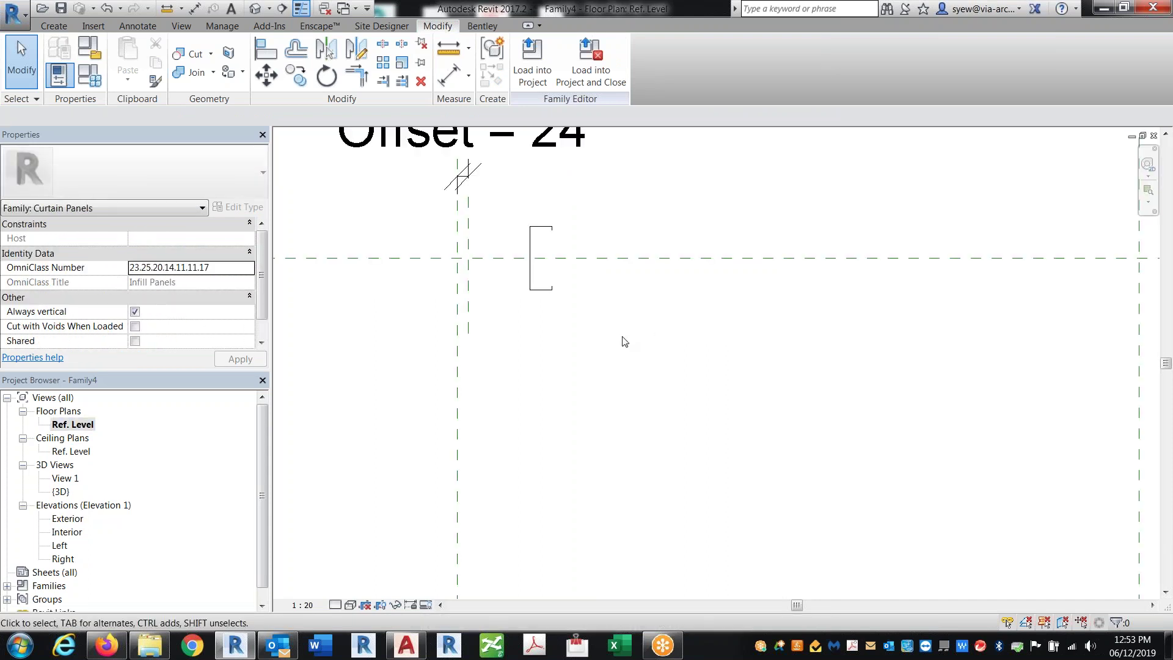
- Align the C140 stud's back onto the left vertical reference plane
middle_drag(624, 341, 645, 384)
key(a)
key(l)
click(601, 302)
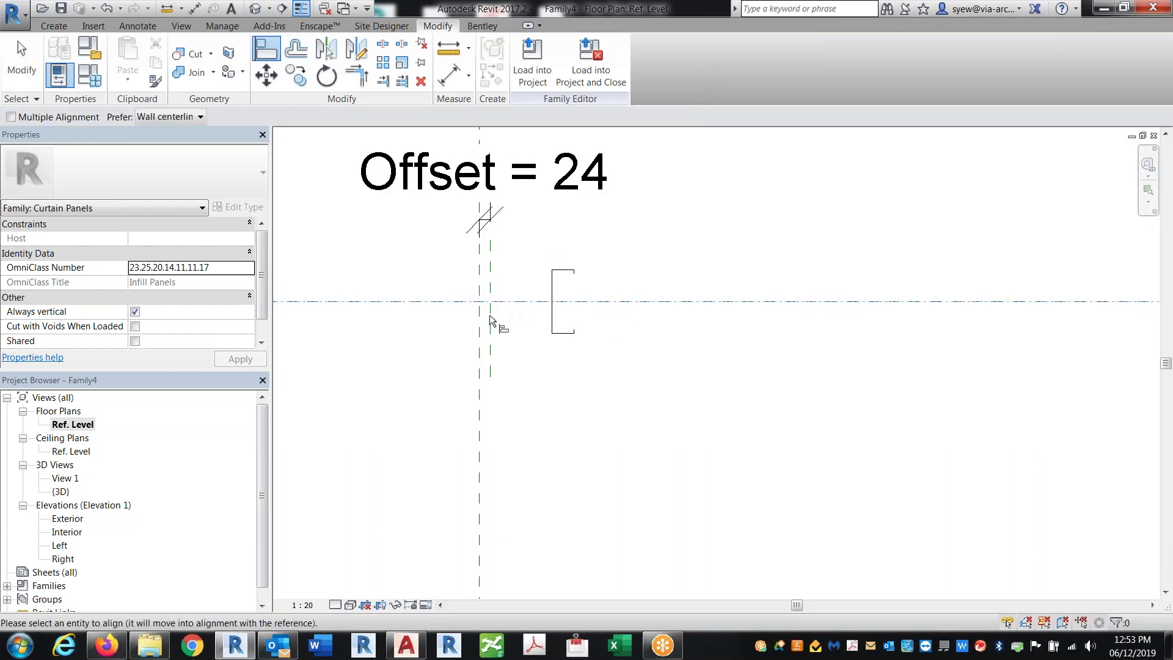
key(Escape)
key(Escape)
key(a)
key(l)
click(492, 321)
click(561, 289)
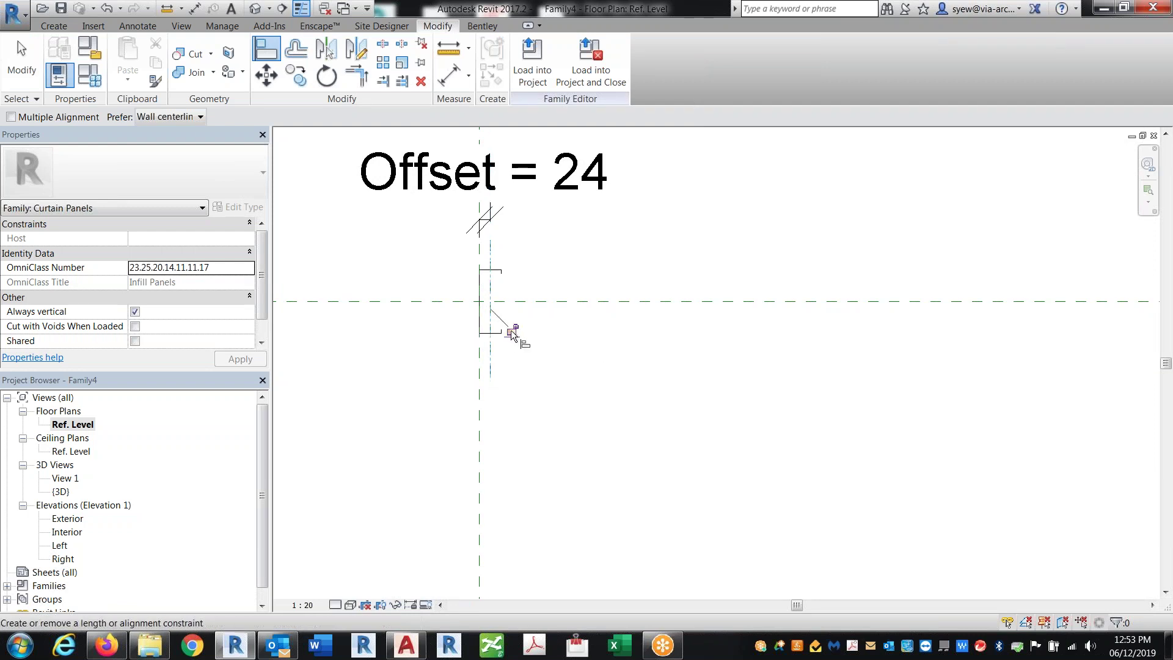
key(Escape)
key(Escape)
- Array the stud from its midpoint to the right reference plane with a count of 2
scroll(507, 342, down, 2)
click(553, 395)
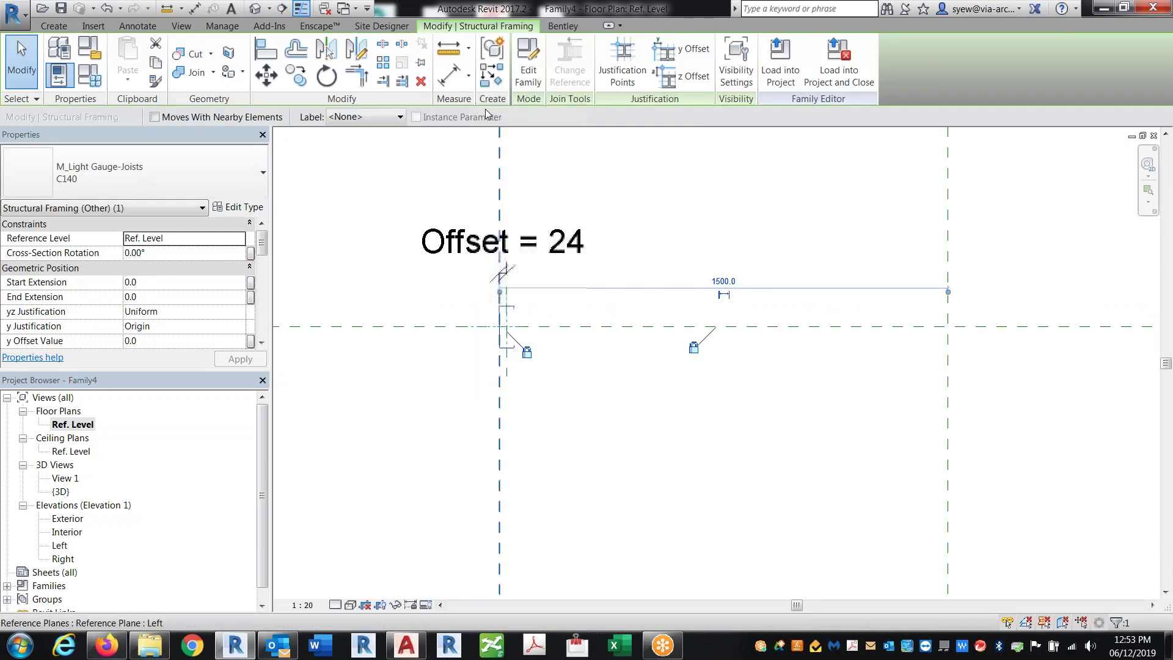
click(383, 61)
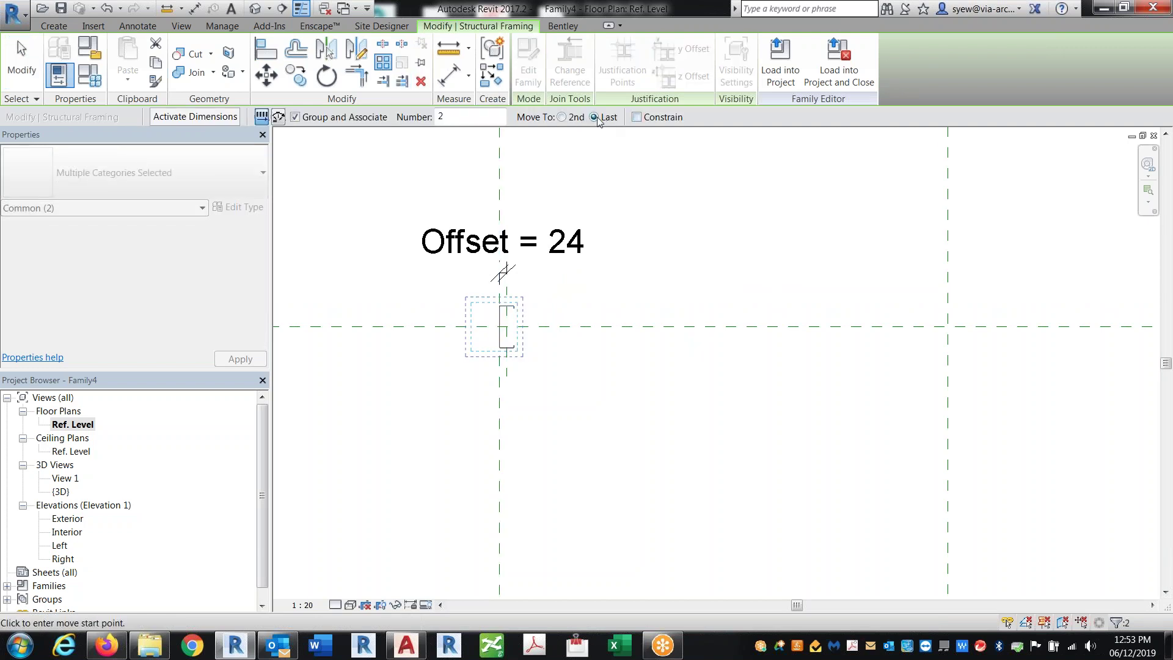
click(506, 328)
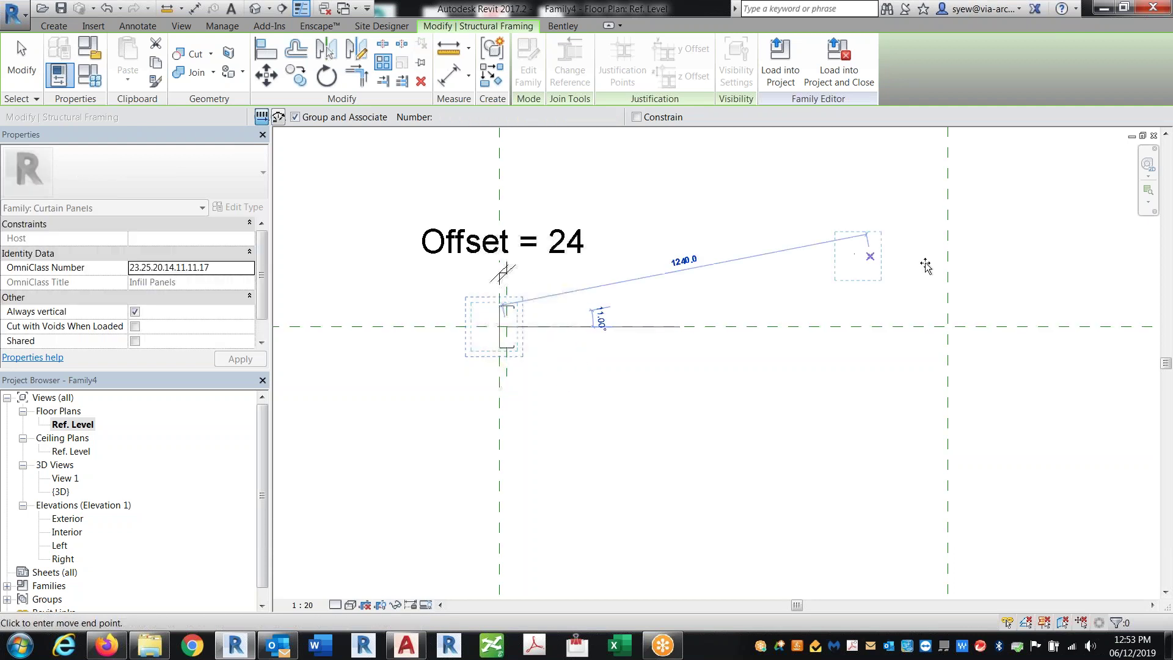
middle_drag(862, 358, 489, 363)
click(1016, 322)
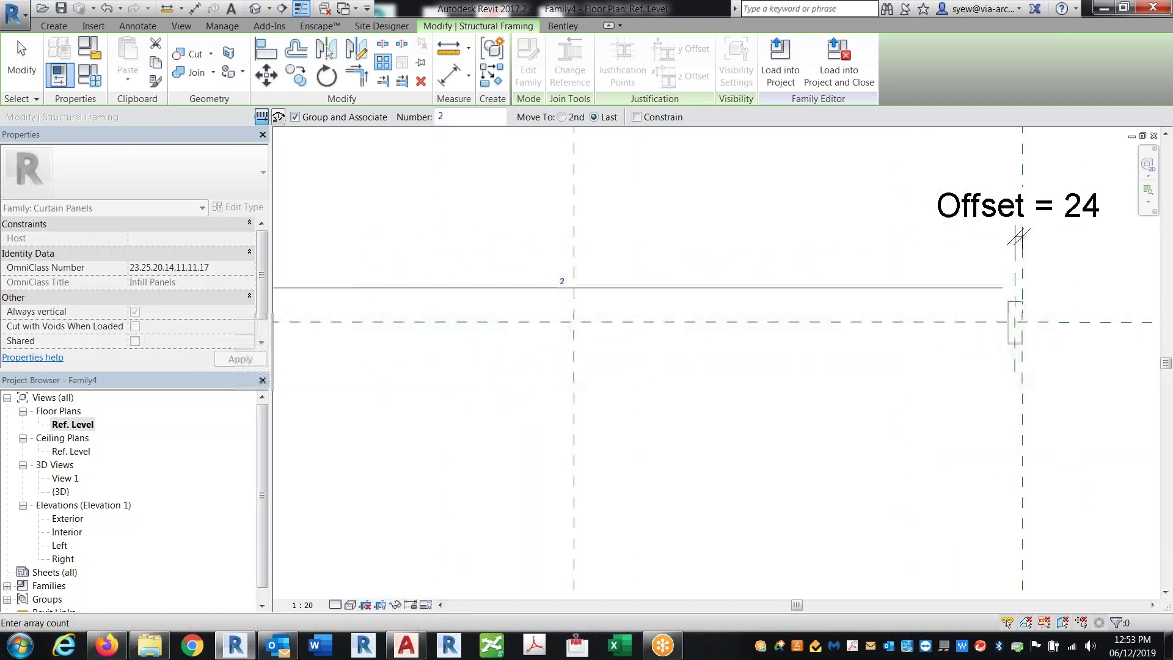
click(859, 406)
- Align and lock the two arrayed studs to the left and right reference planes
scroll(932, 393, up, 2)
key(a)
key(l)
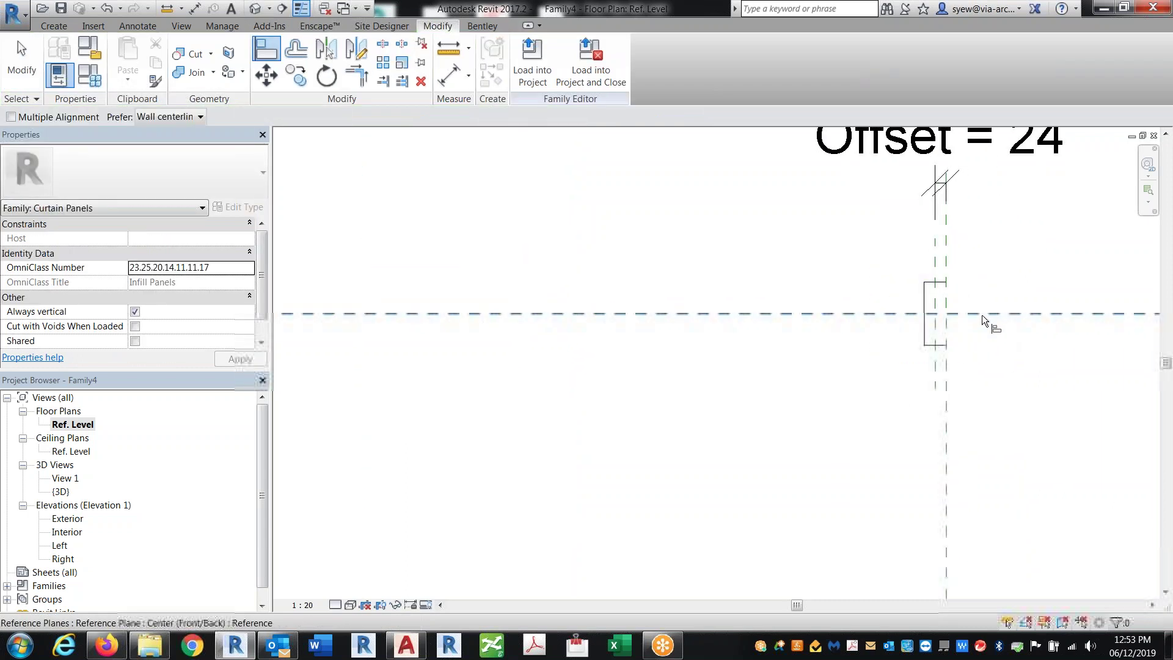
click(694, 334)
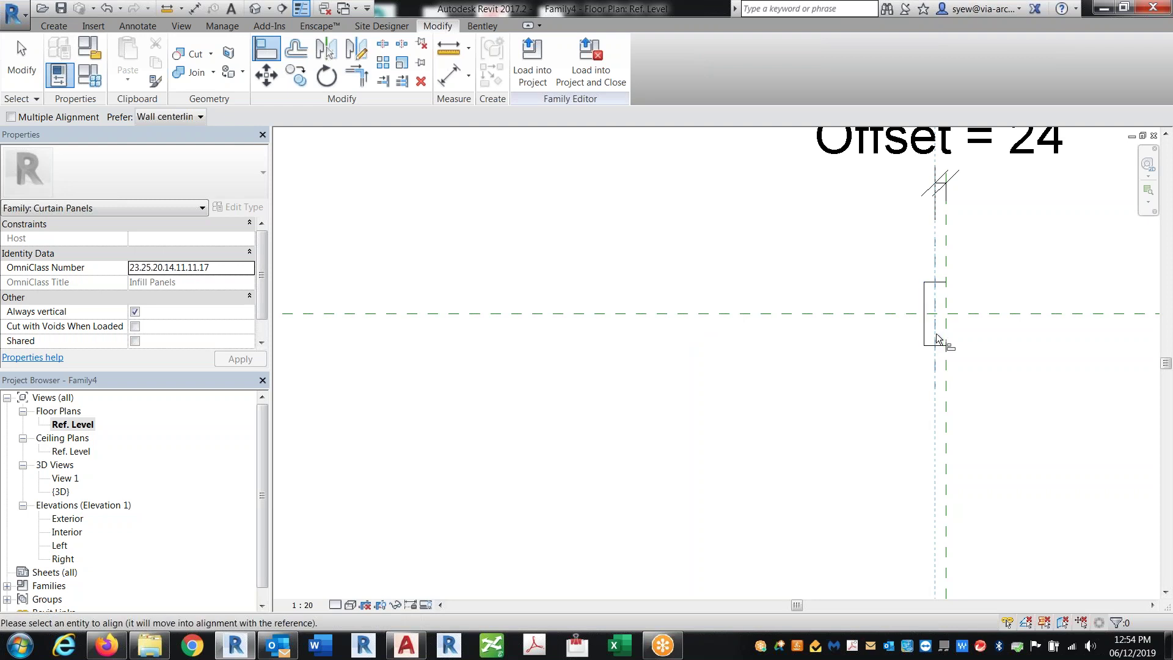
click(925, 367)
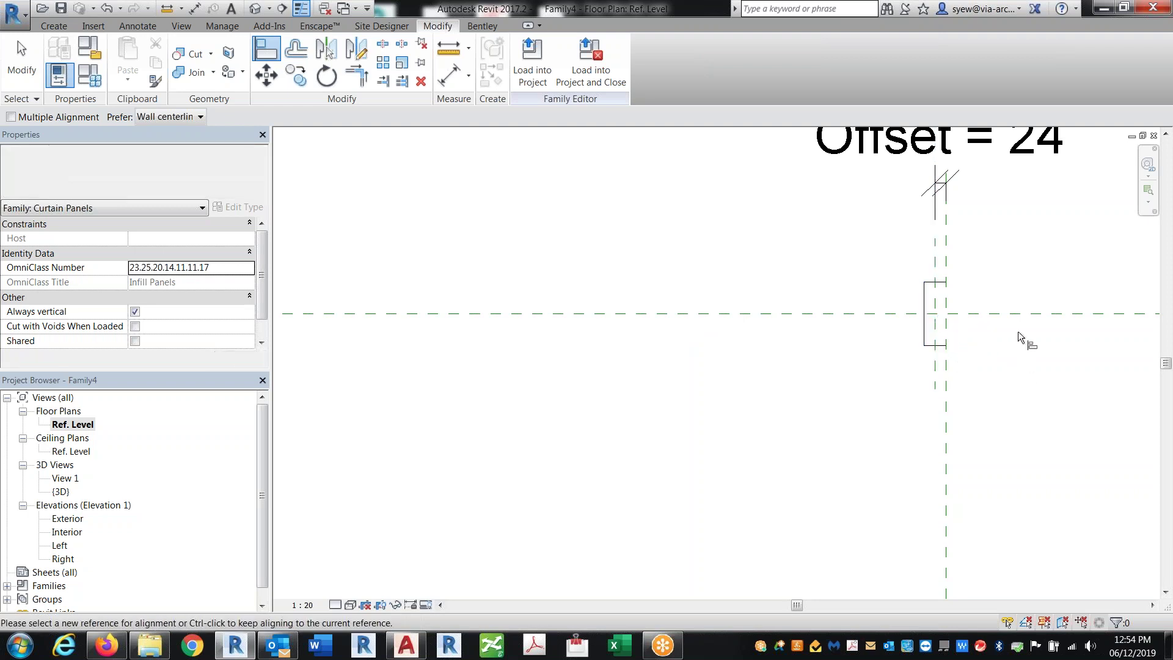
key(Escape)
key(Escape)
scroll(1033, 339, down, 2)
click(985, 345)
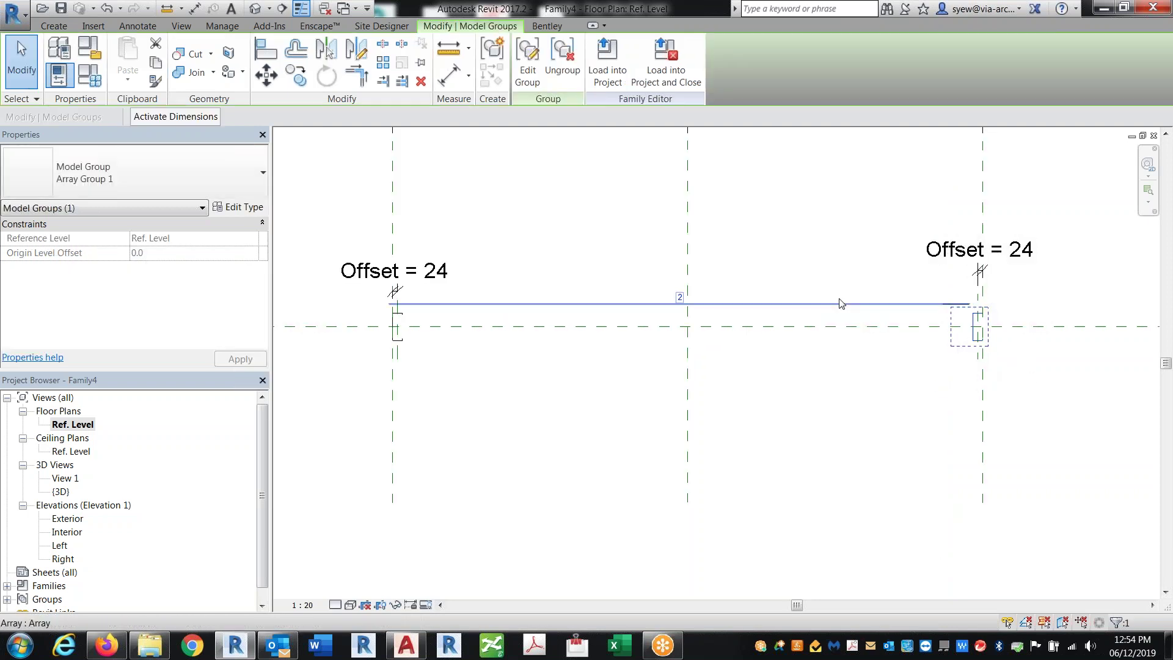
- Label the stud array count with a new instance parameter, Number of Studs, set to 2
click(879, 306)
click(248, 117)
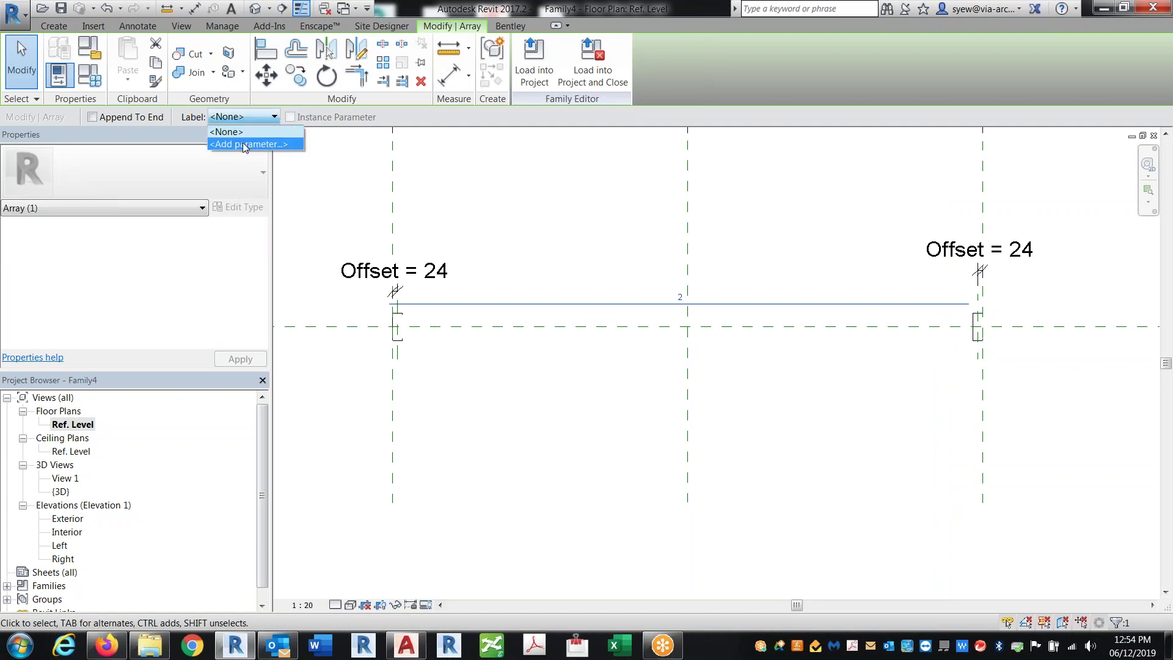
click(245, 145)
text(Number of Studs)
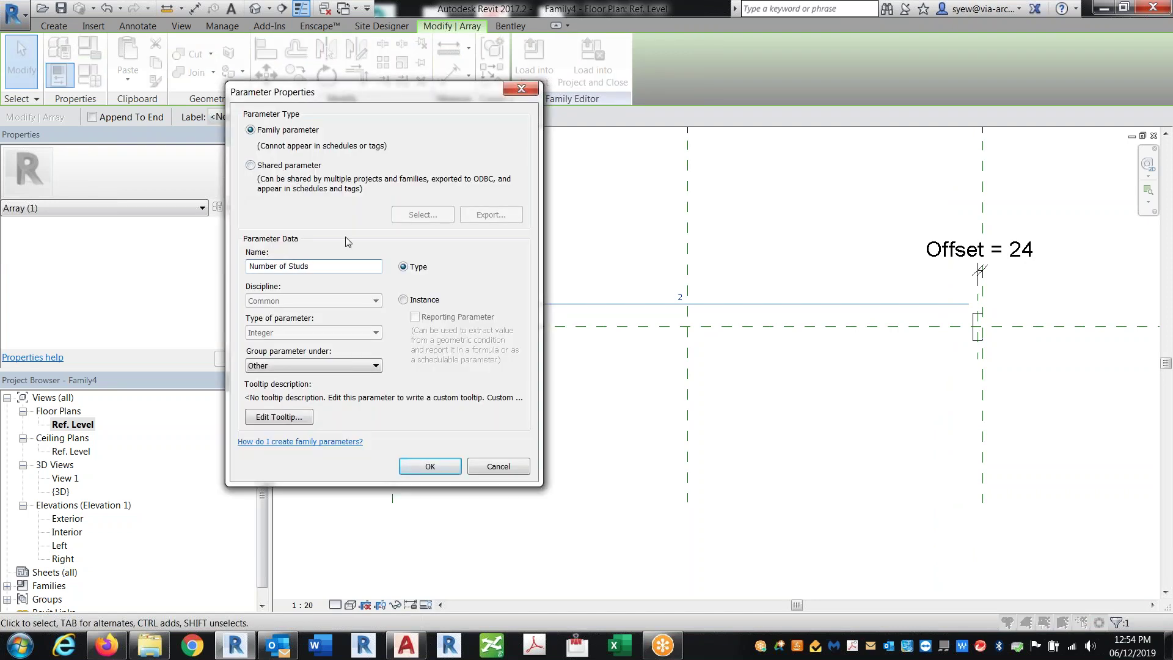
click(412, 297)
click(429, 466)
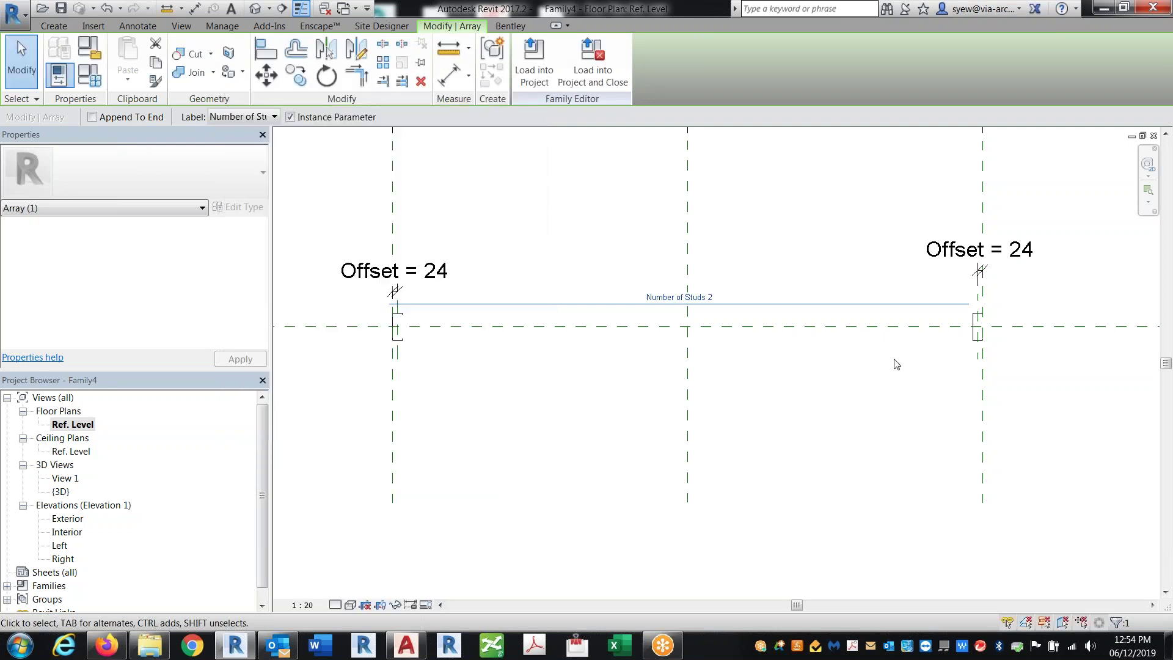
click(90, 74)
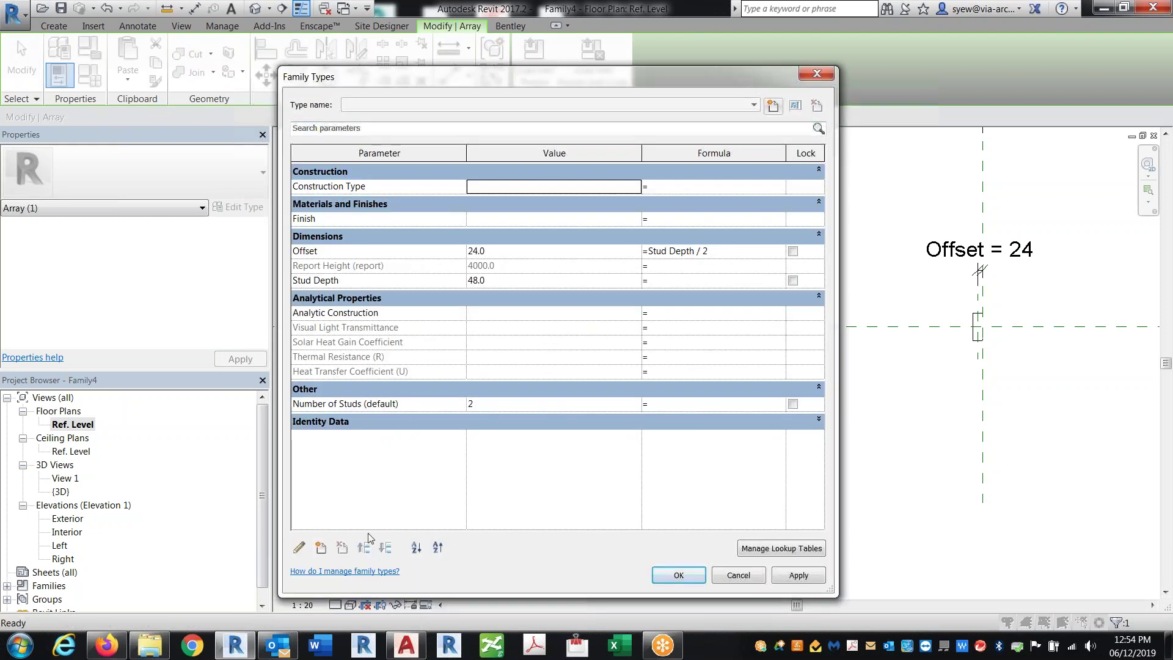
- Add a Stud Spacing length parameter with a value of 24 (609.6)
click(321, 548)
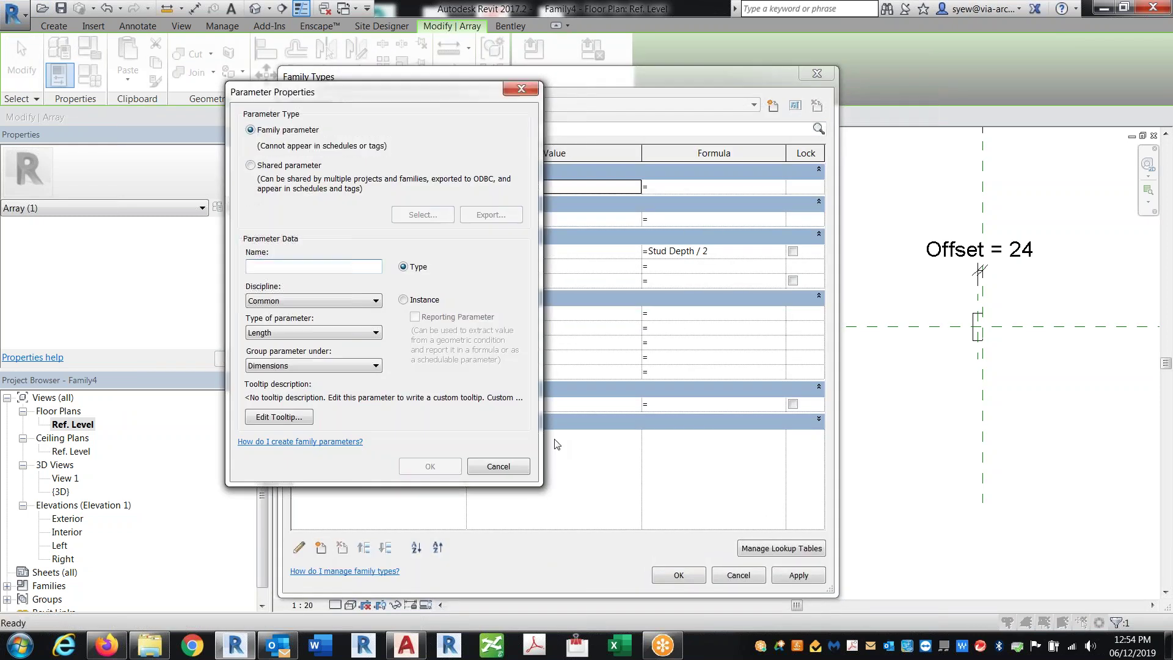
text(Stud Spacing)
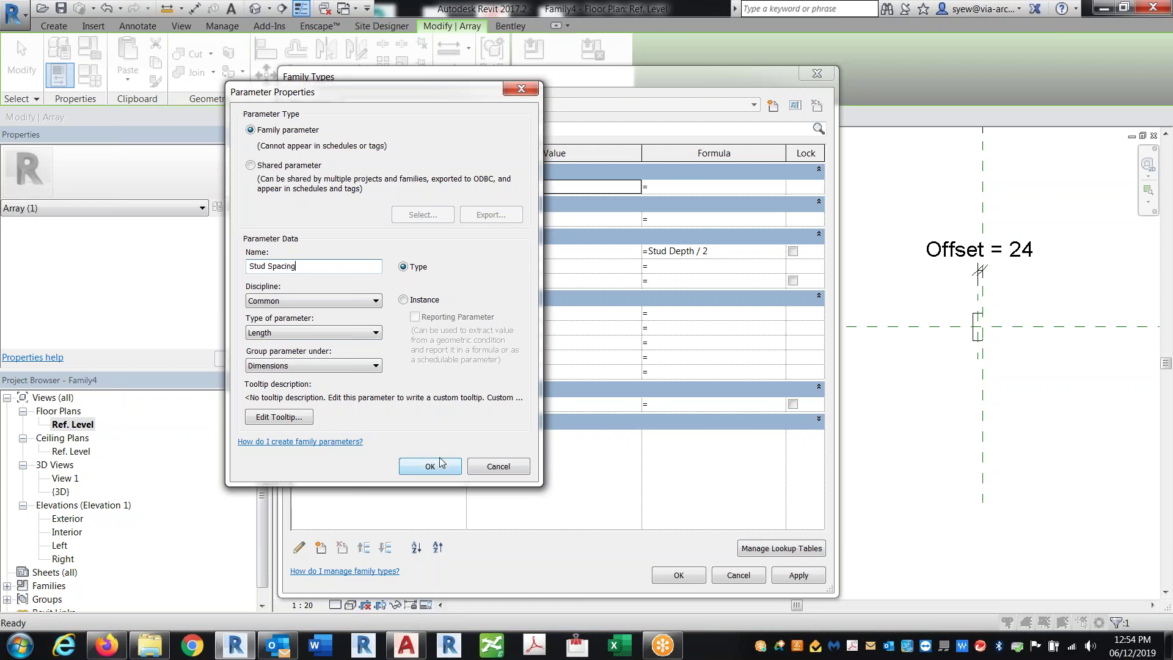
click(435, 464)
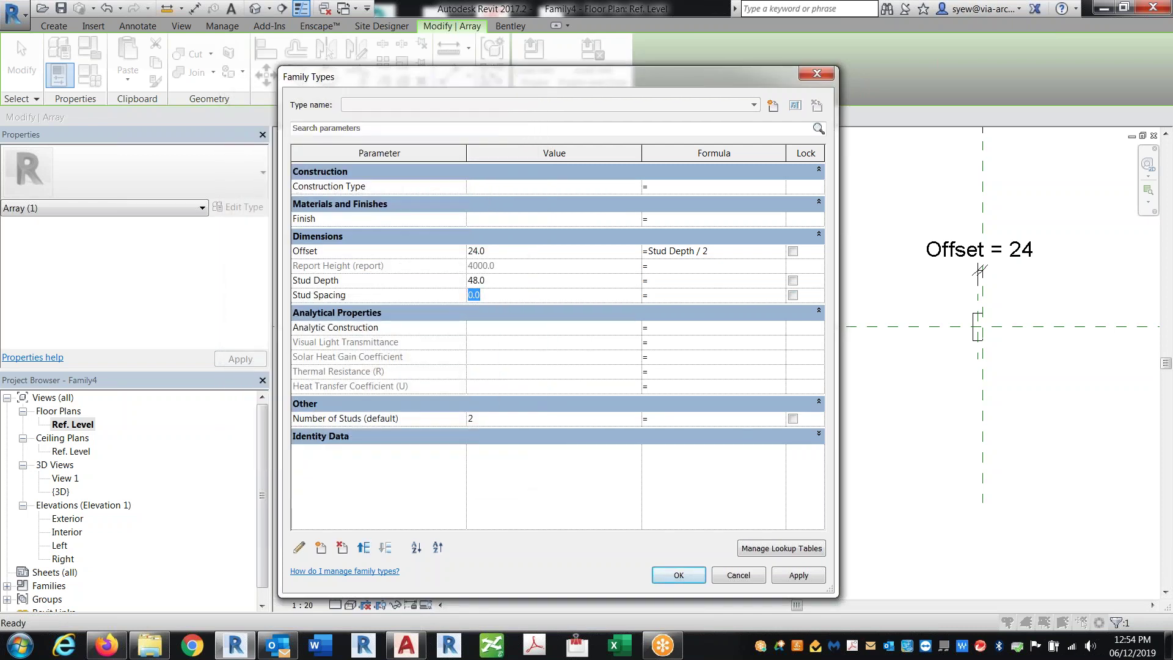
text(24)
key(Tab)
click(678, 575)
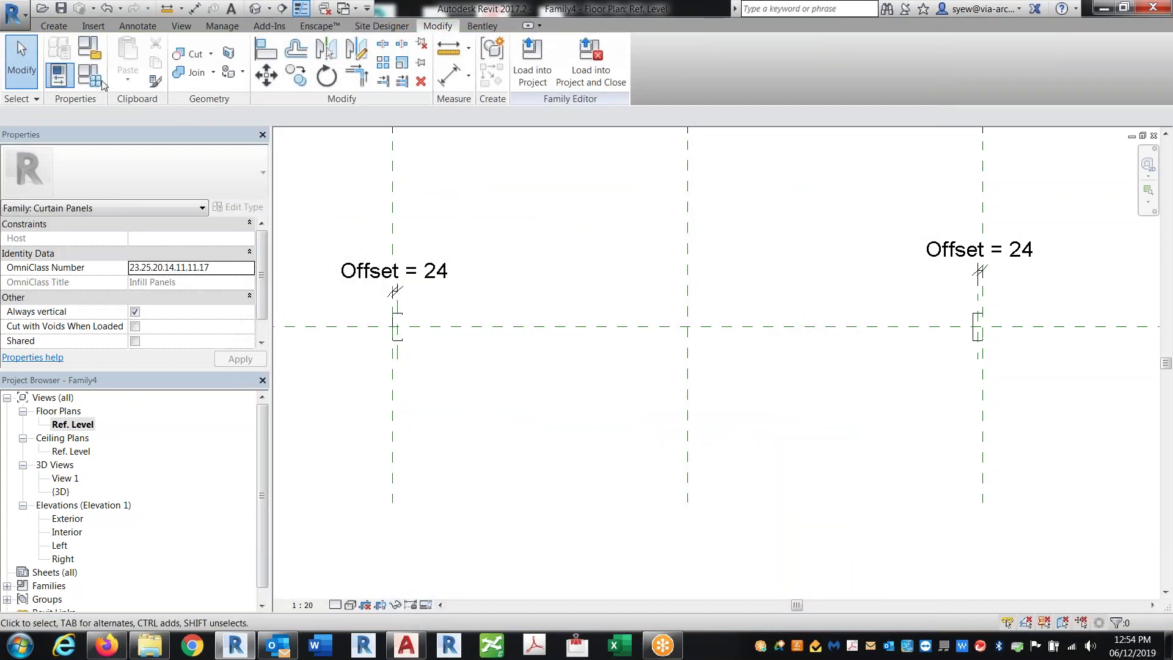
- Review the Number of Studs formula field in Family Types, then close it
click(102, 83)
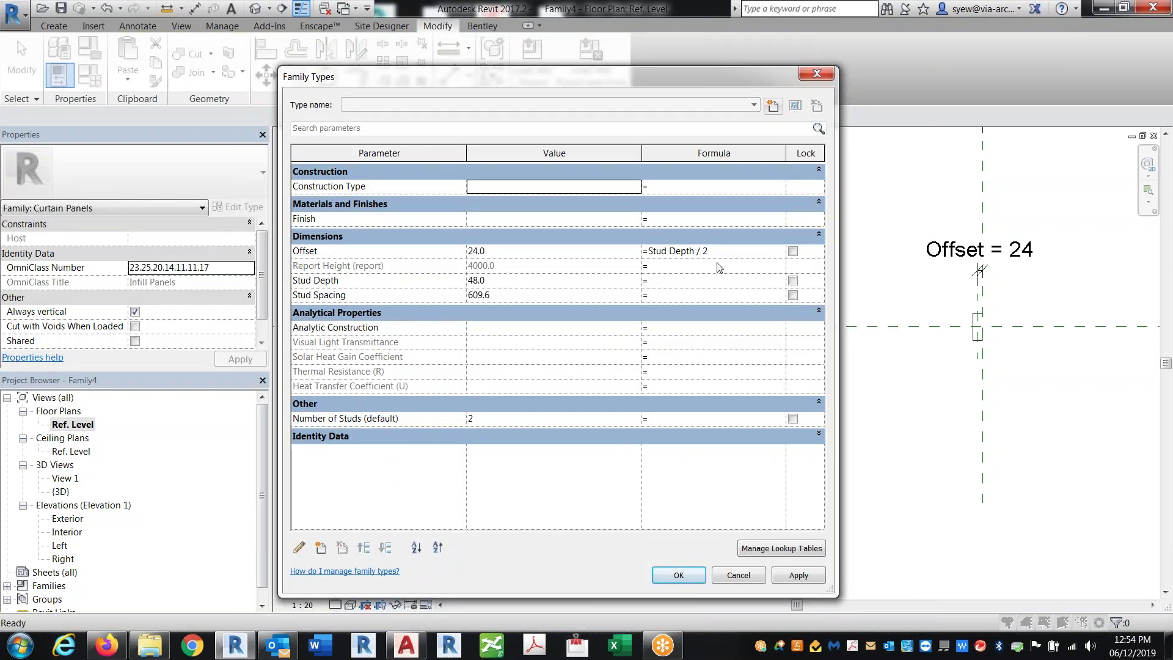
click(678, 420)
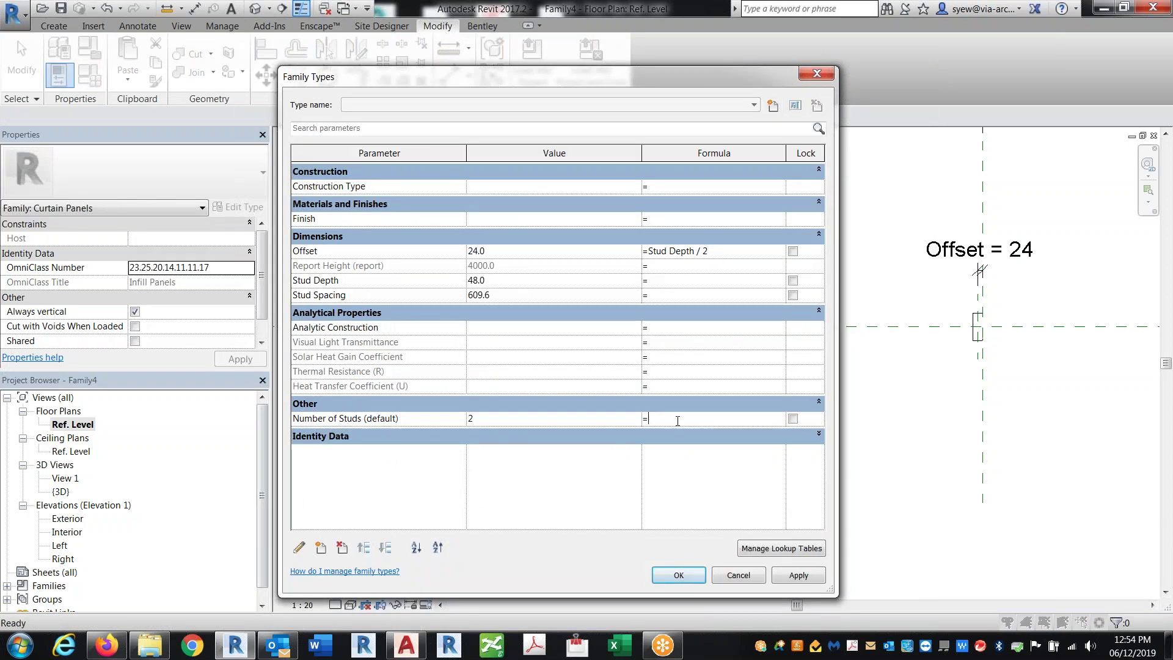
click(678, 575)
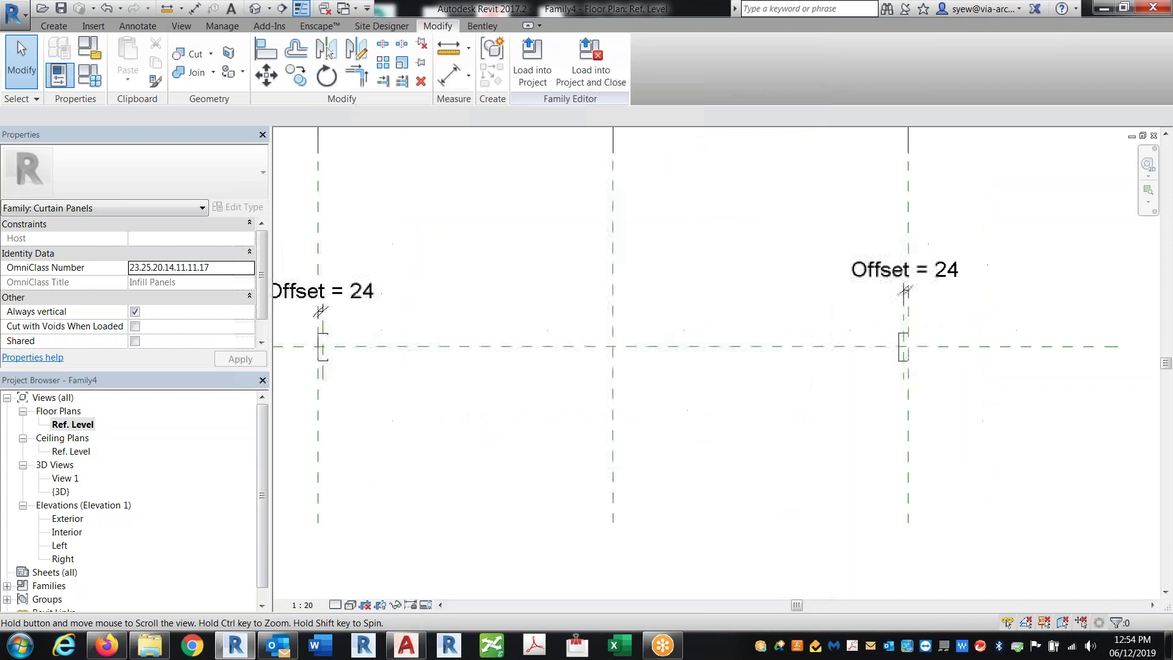
- Place an overall 3000 dimension between the outer reference lines, above the EQ dimensions
key(d)
key(i)
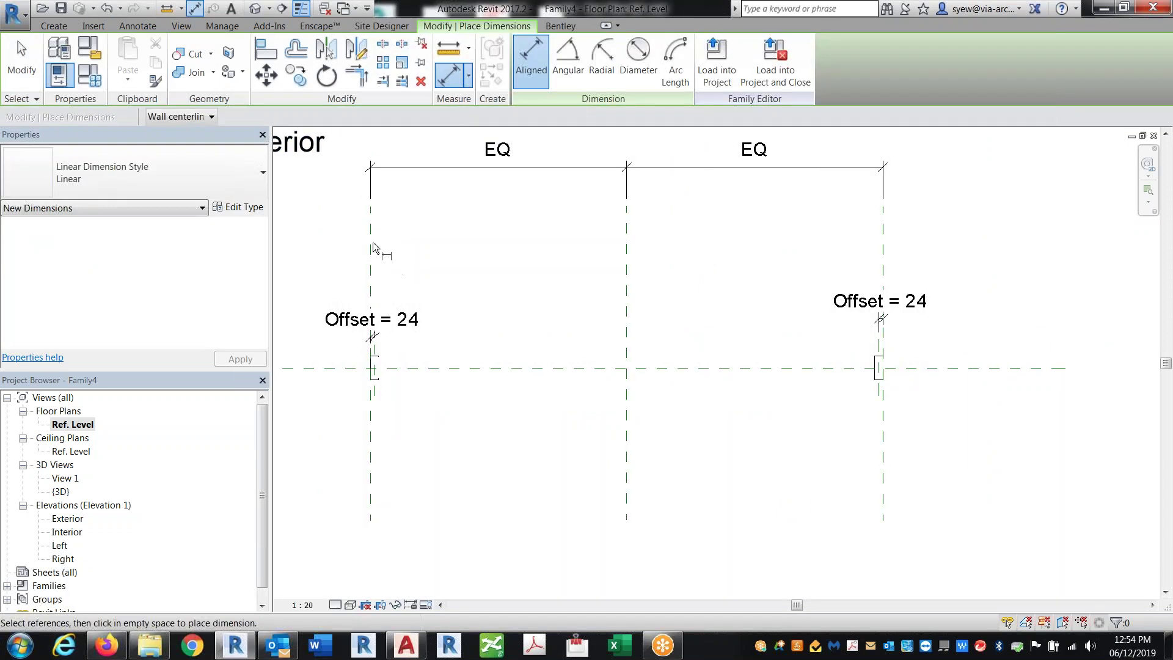
click(370, 269)
click(883, 262)
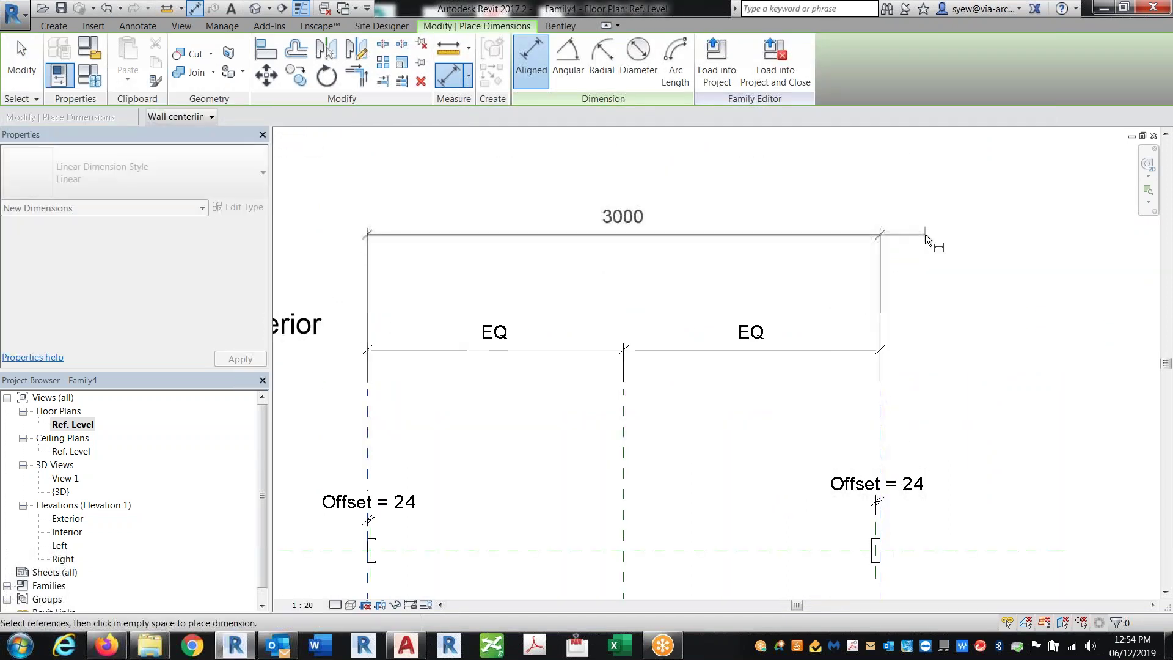
click(925, 234)
key(Escape)
- Label the 3000 dimension with an instance reporting parameter named Report Width
click(623, 234)
click(624, 255)
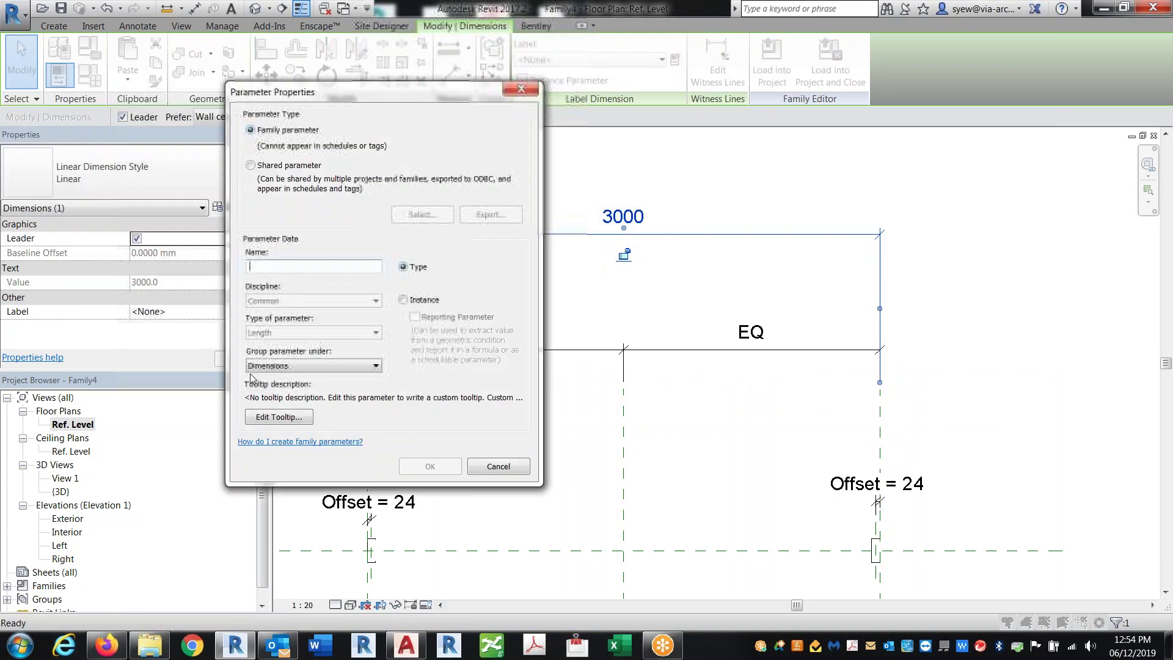
click(418, 299)
click(415, 317)
click(318, 267)
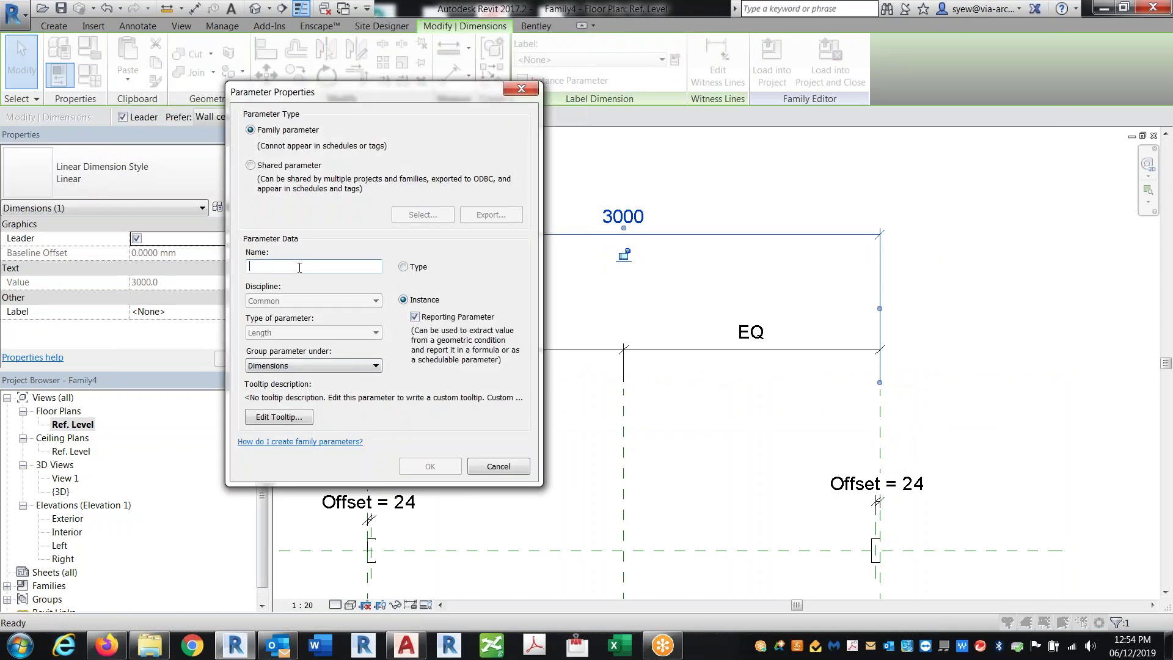
text(Report Width)
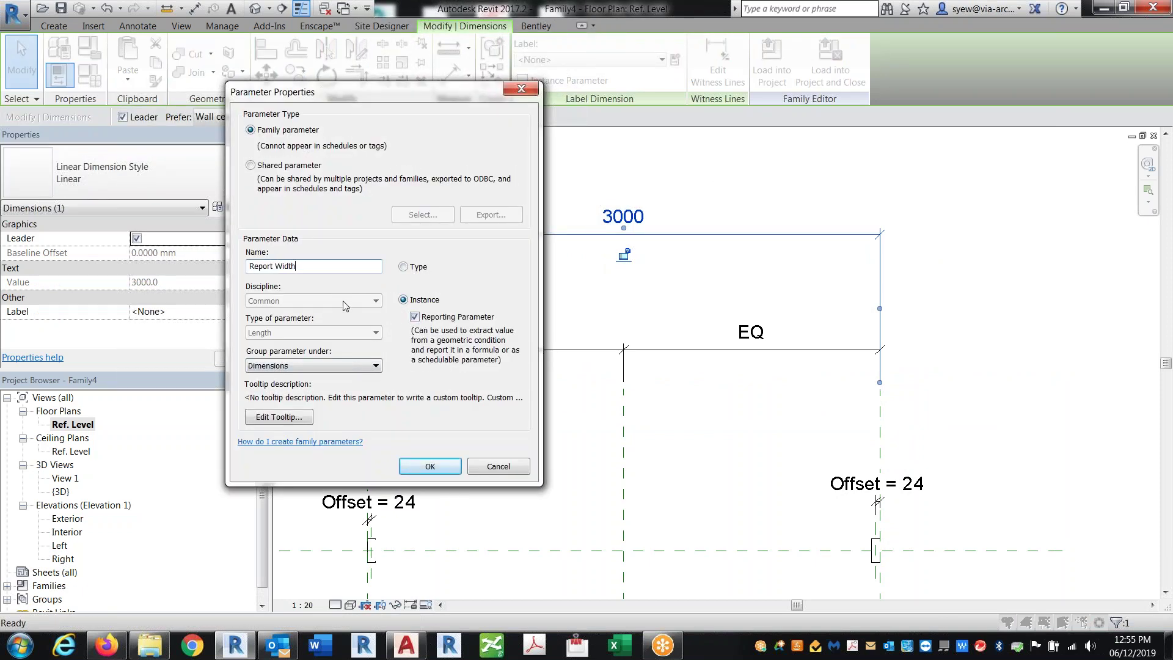
click(430, 466)
scroll(550, 330, down, 2)
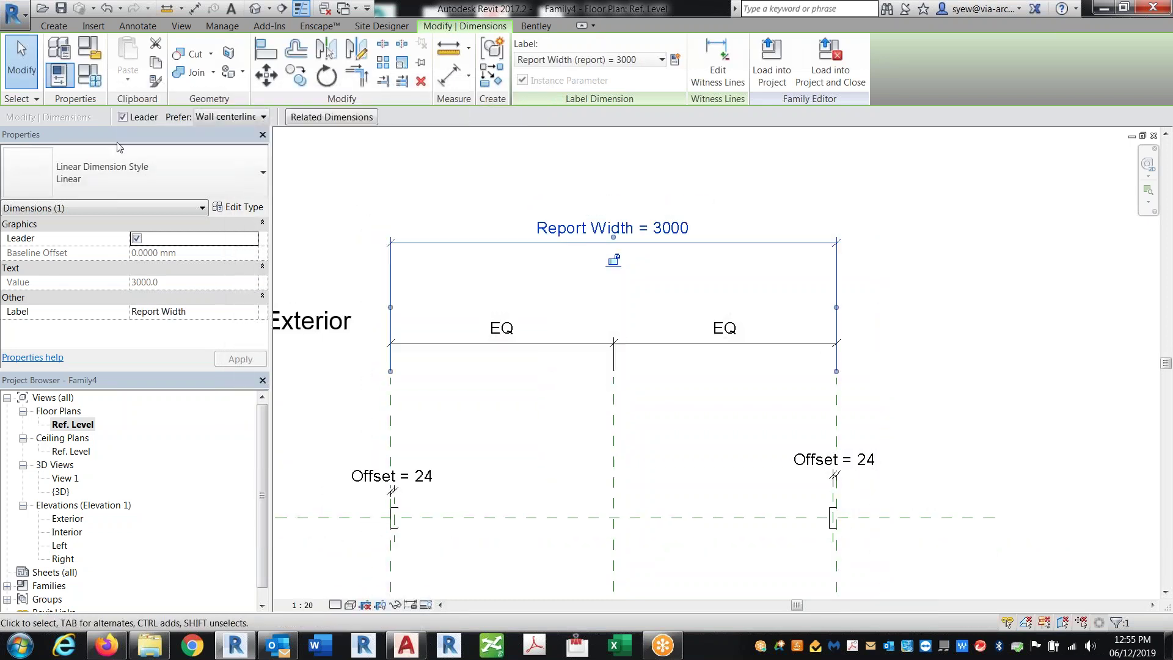
click(89, 50)
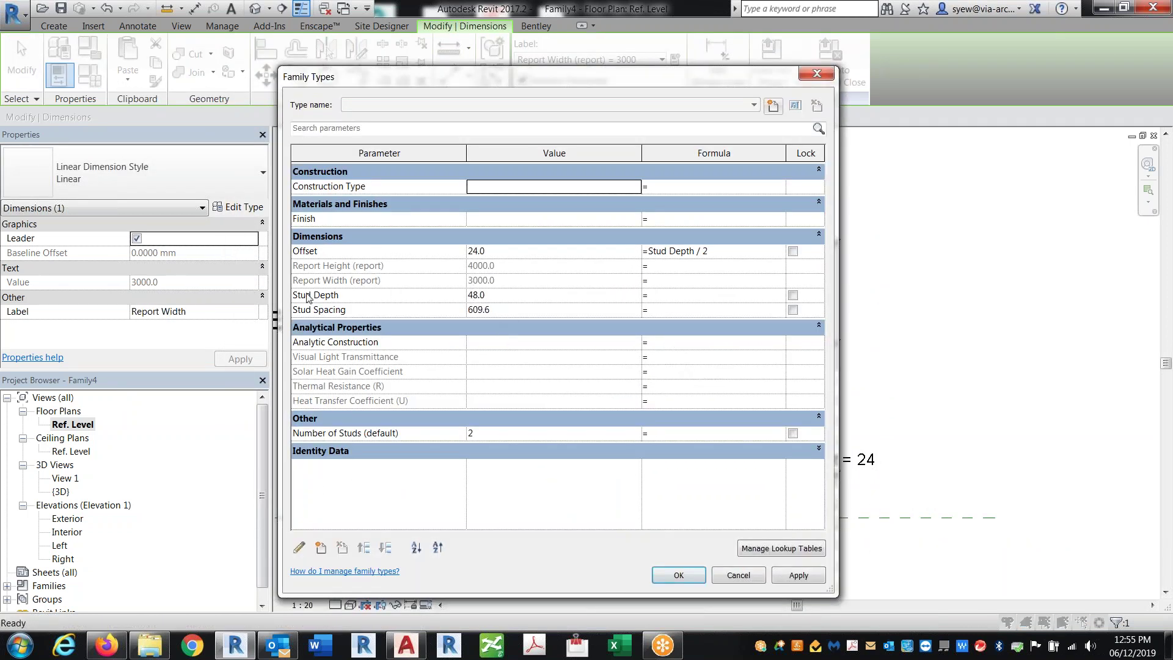
- Set the Number of Studs formula to Report Width / Stud Spacing and apply it
click(689, 434)
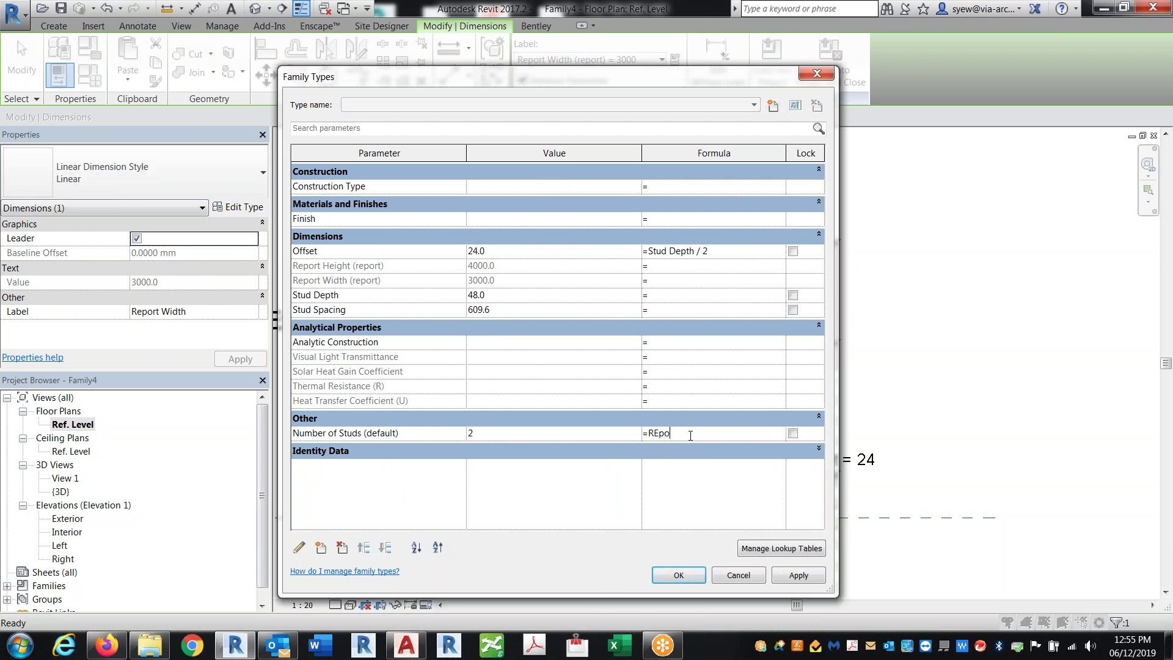
text(Report Width/Stud Spacing)
click(791, 581)
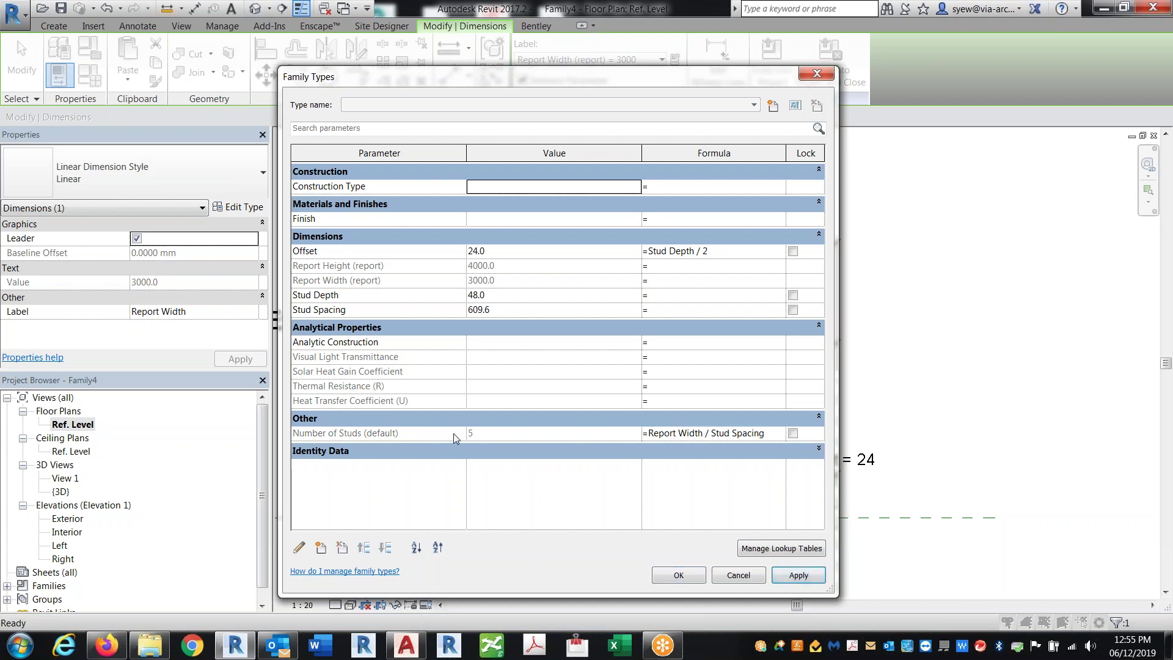
click(678, 575)
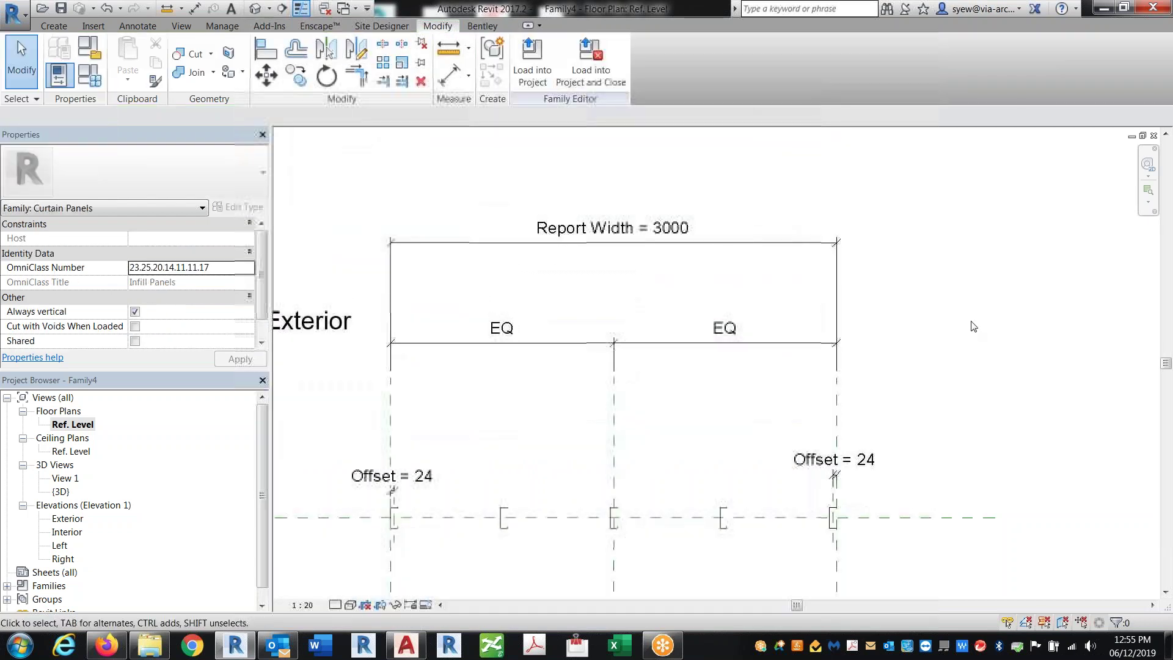
middle_drag(679, 550, 678, 452)
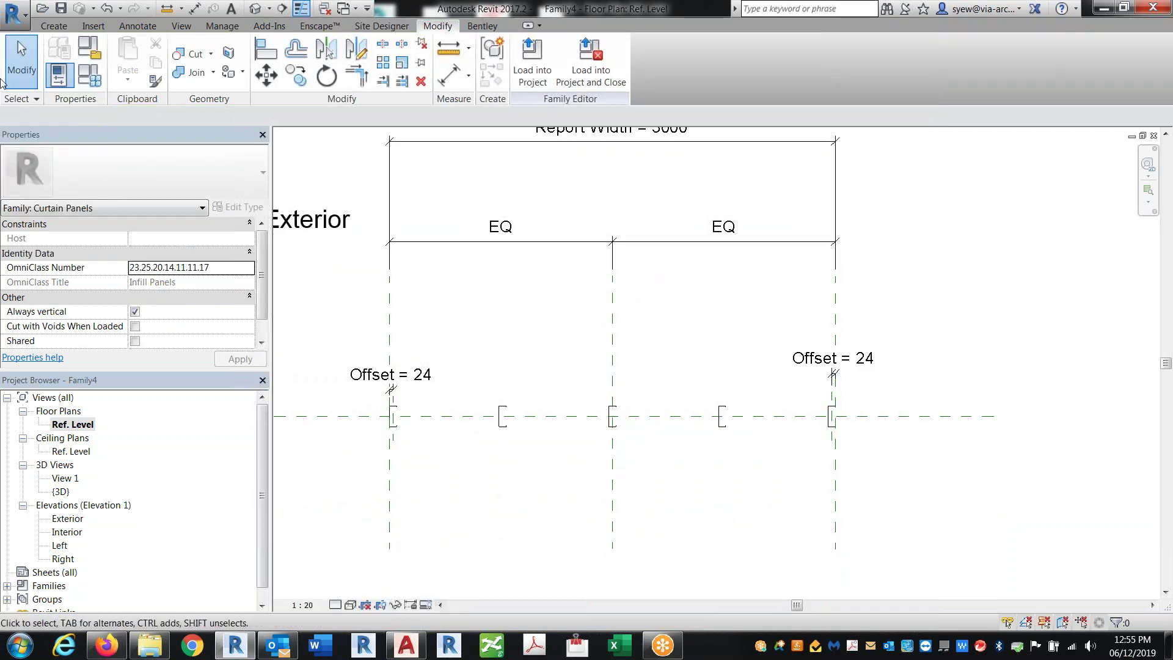
- Change Stud Spacing to 406.4 so seven studs fill the panel
click(96, 72)
click(512, 310)
text(406.4)
key(Tab)
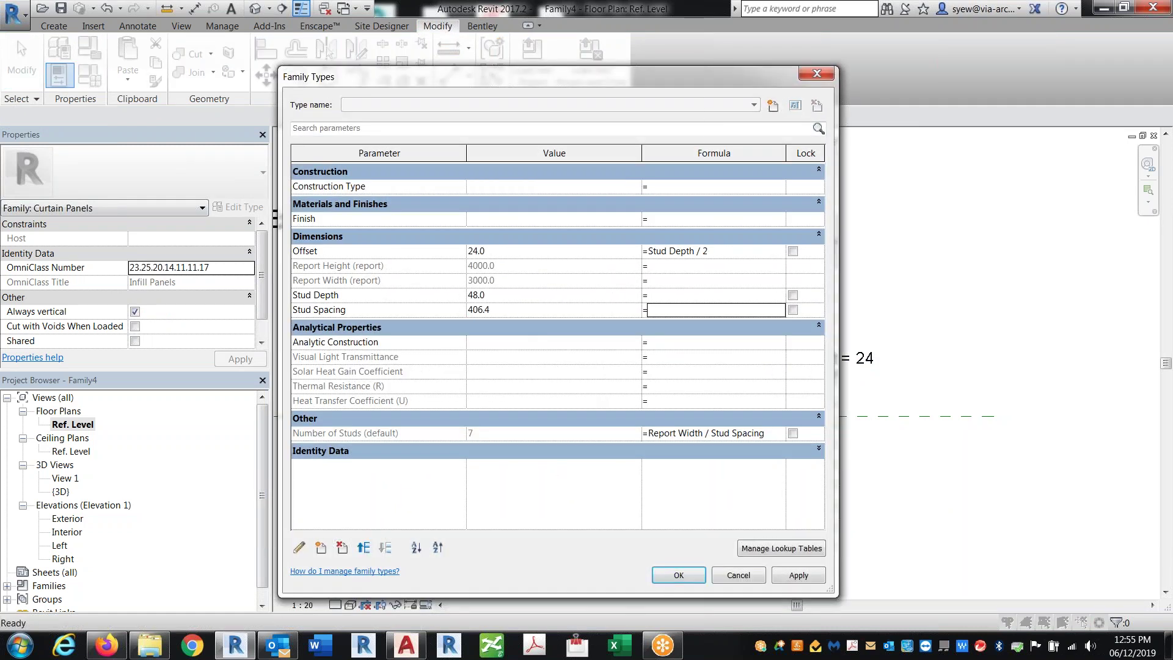
key(Return)
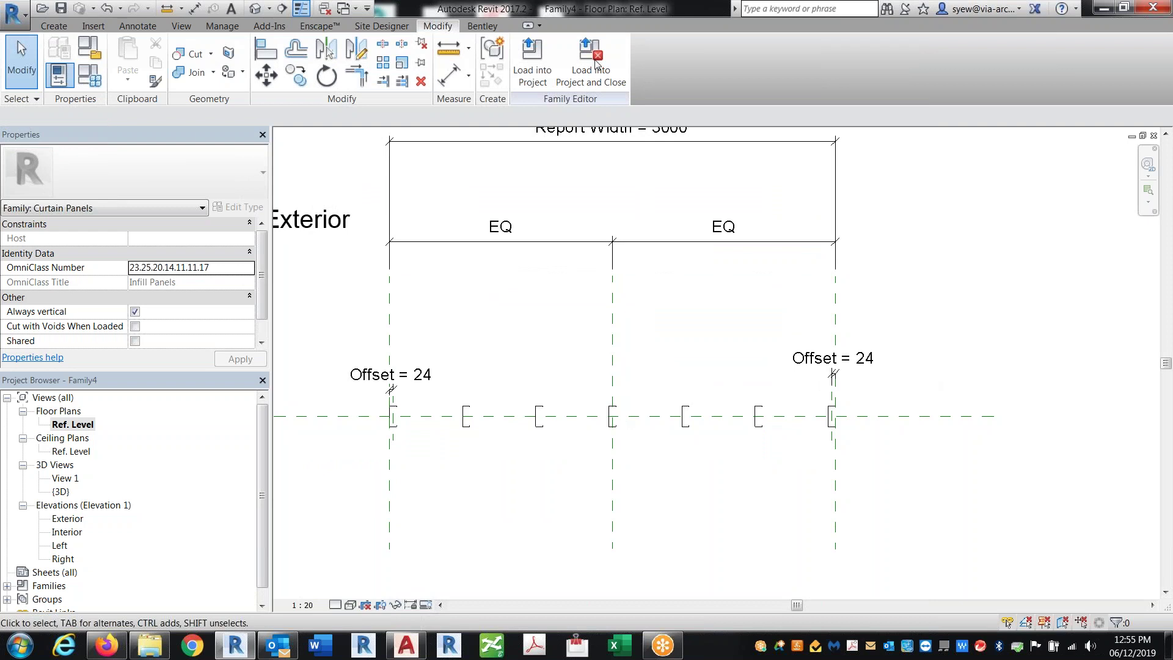
key(alt+f)
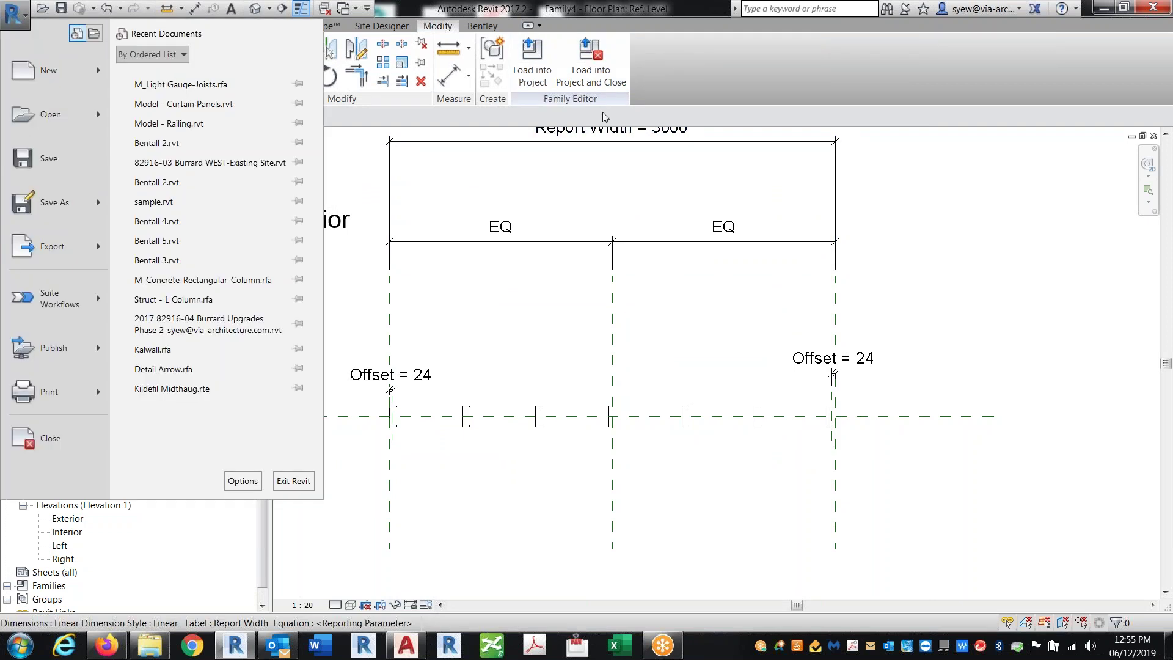
- Load the Family4 panel family into Project2
click(533, 60)
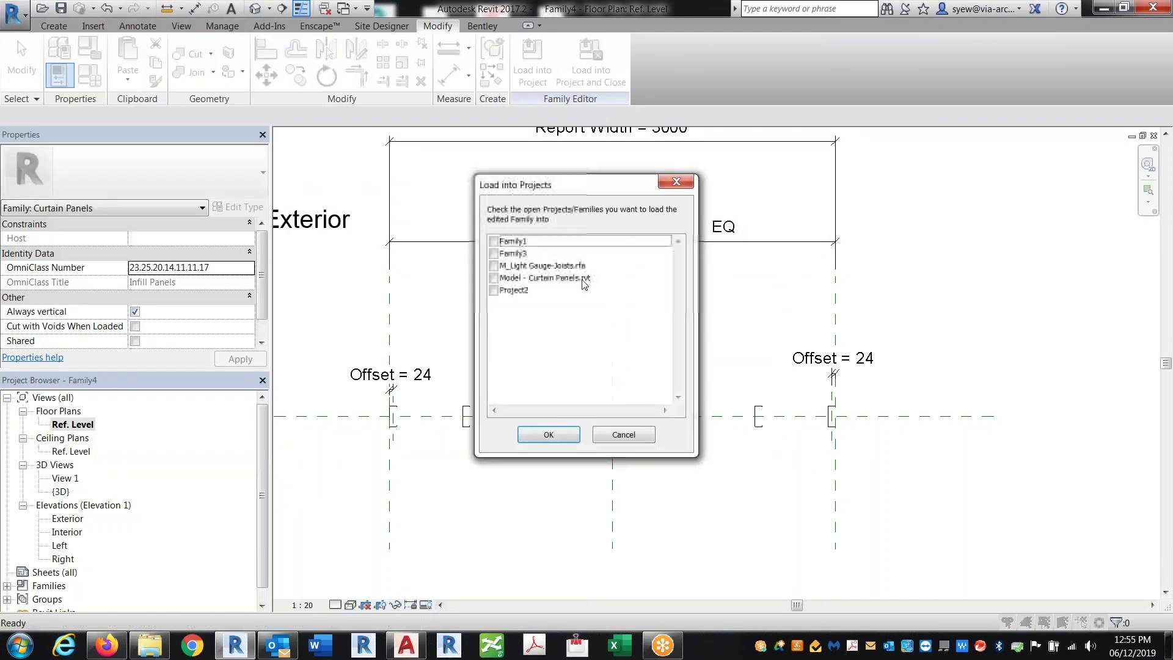
click(494, 290)
click(557, 434)
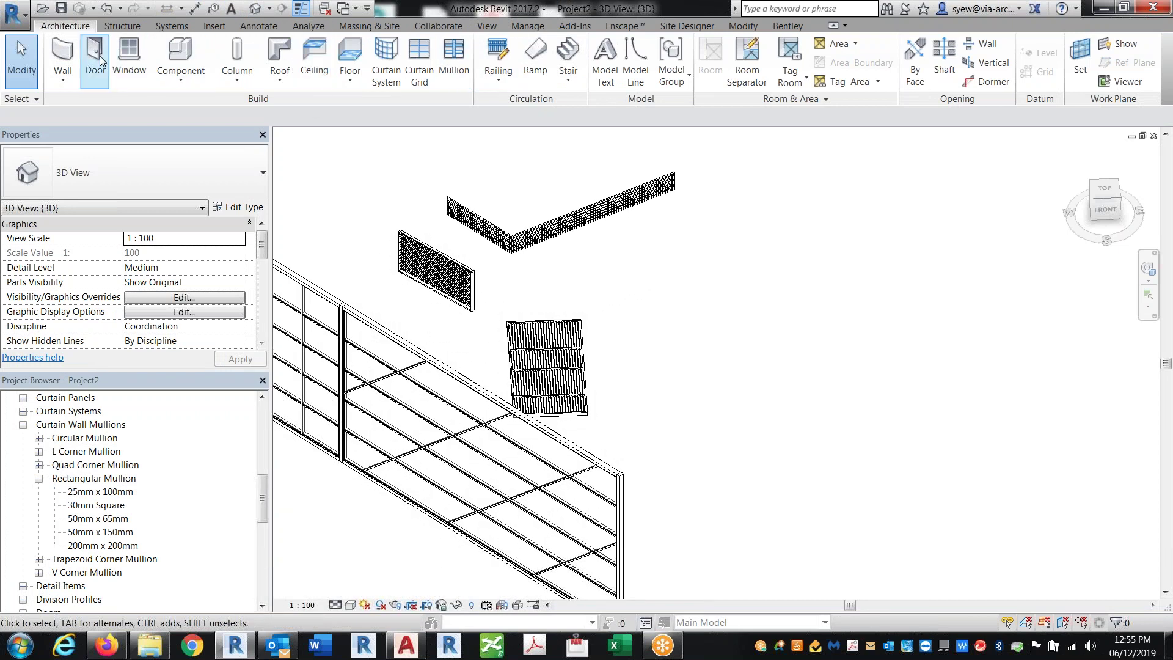
- Draw a 6500-long curtain wall and set its Unconnected Height to 2000
key(w)
key(a)
click(626, 281)
key(Return)
key(Escape)
key(Escape)
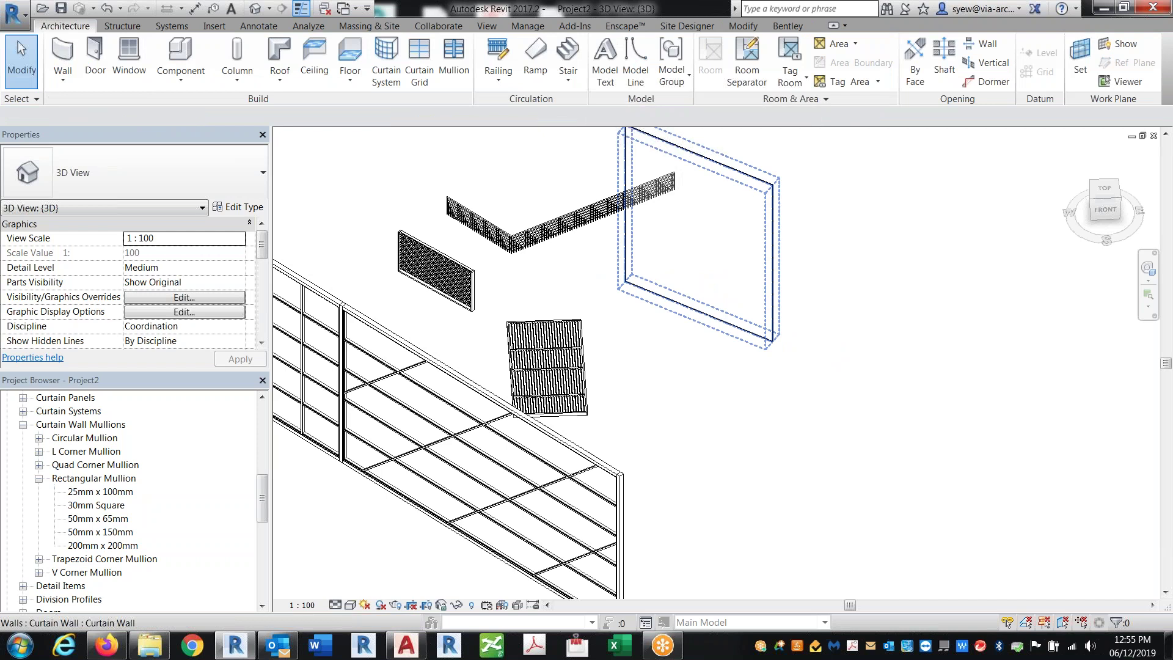
click(623, 153)
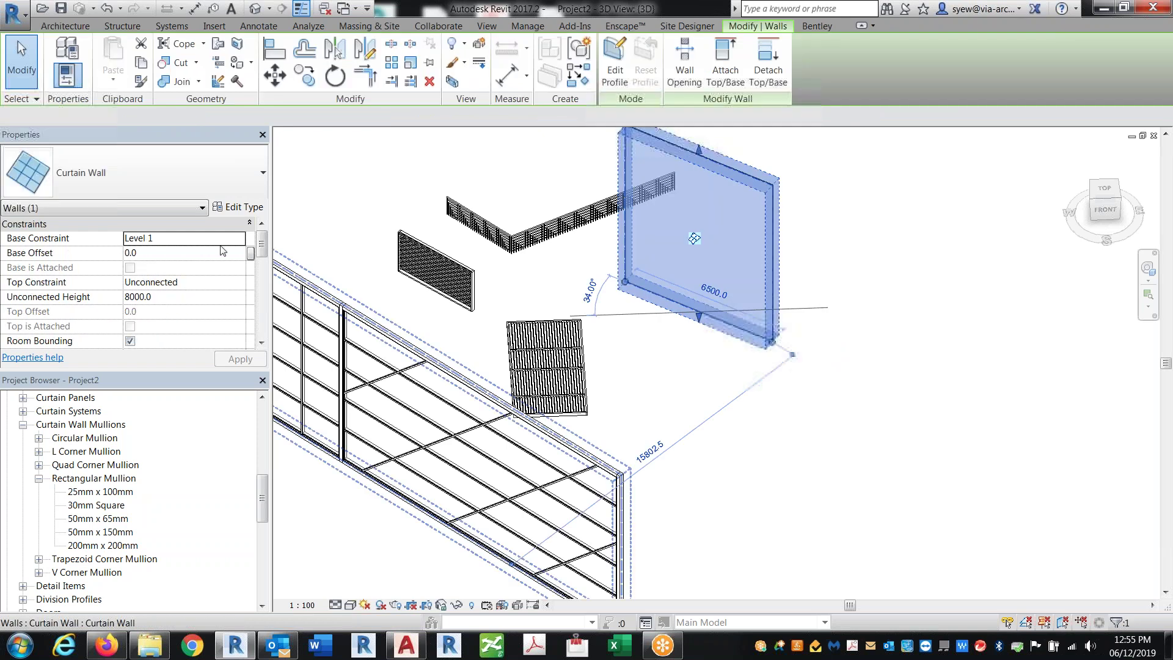
click(215, 178)
click(214, 175)
click(189, 298)
text(2000.0)
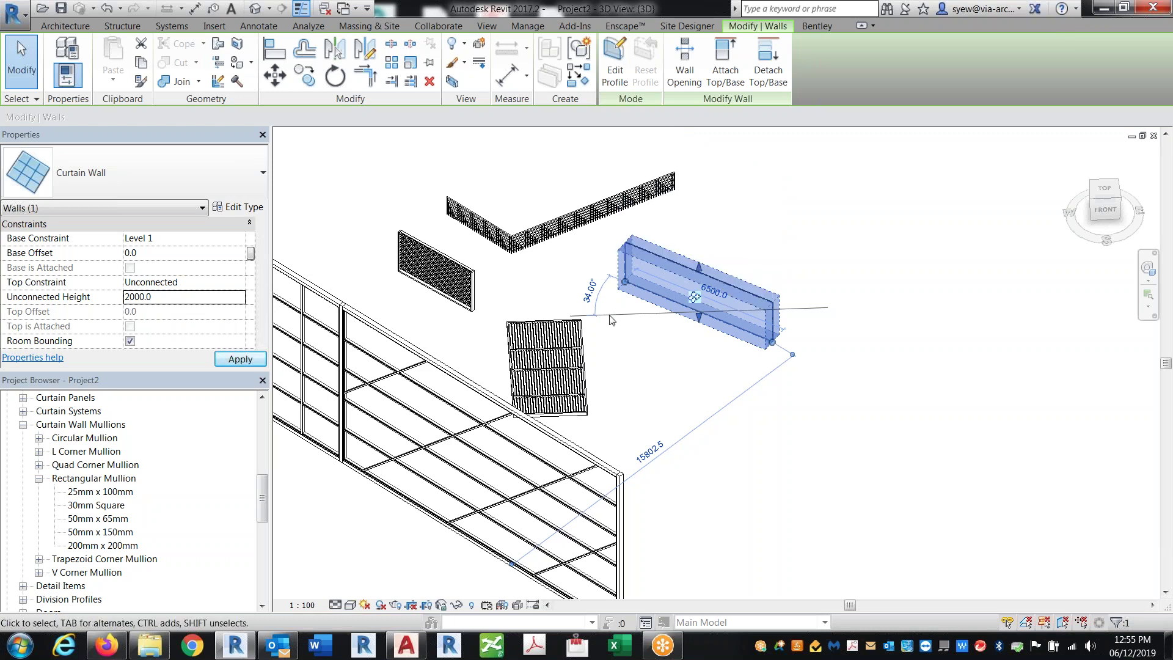
key(Escape)
scroll(695, 274, up, 5)
- Swap the wall's curtain panel type to Family4 to show the vertical studs
click(695, 275)
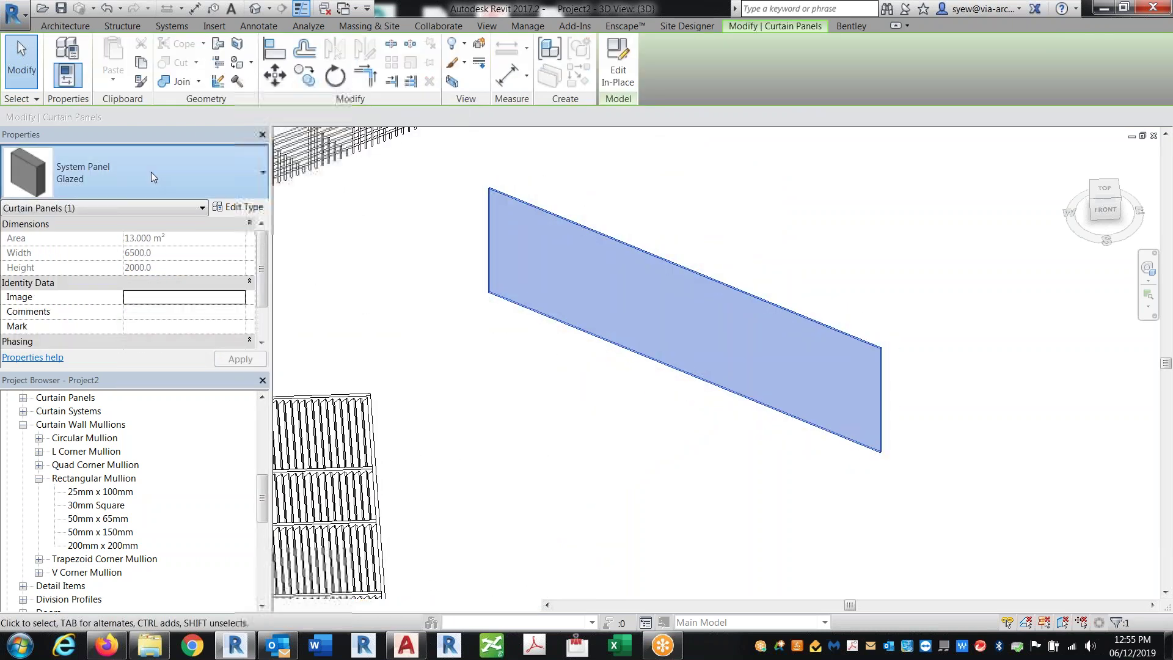
click(152, 177)
click(92, 346)
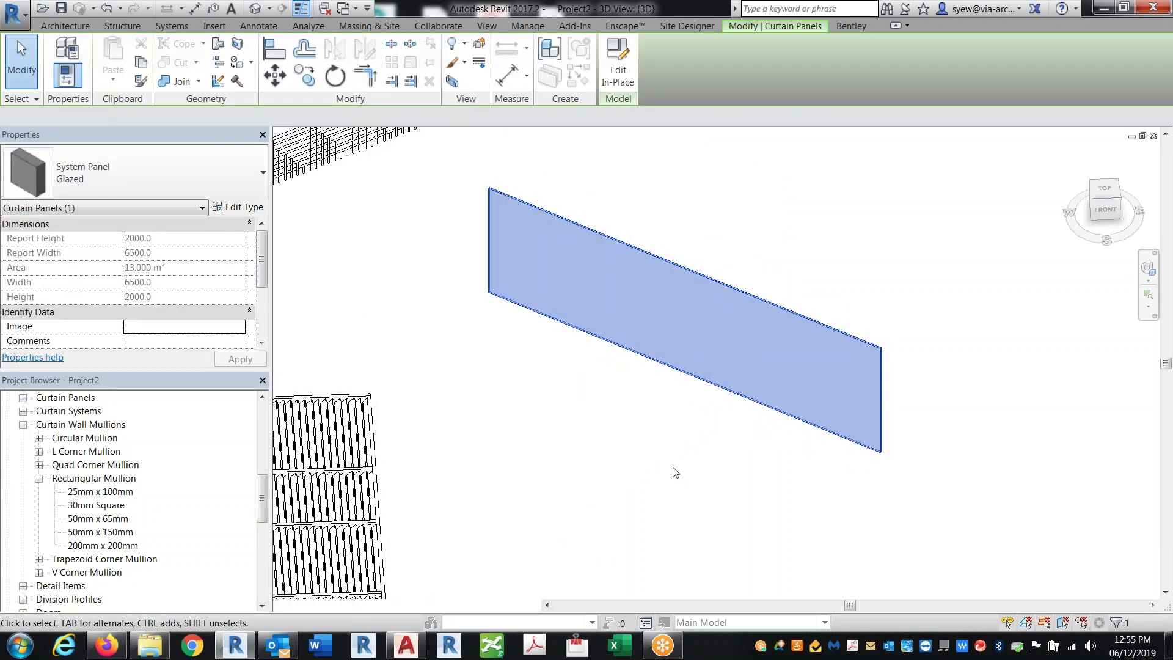
click(946, 348)
shift+middle_drag(946, 348, 803, 354)
- Stretch the curtain wall taller and longer so more C-joist studs appear
click(787, 389)
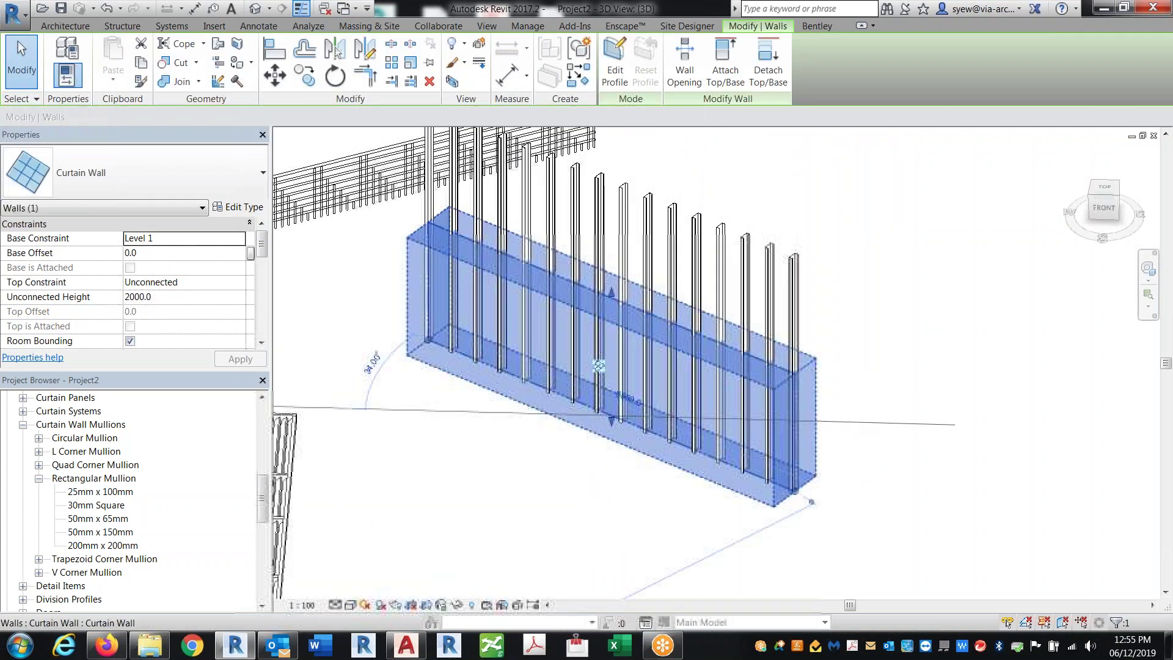
drag(606, 292, 606, 156)
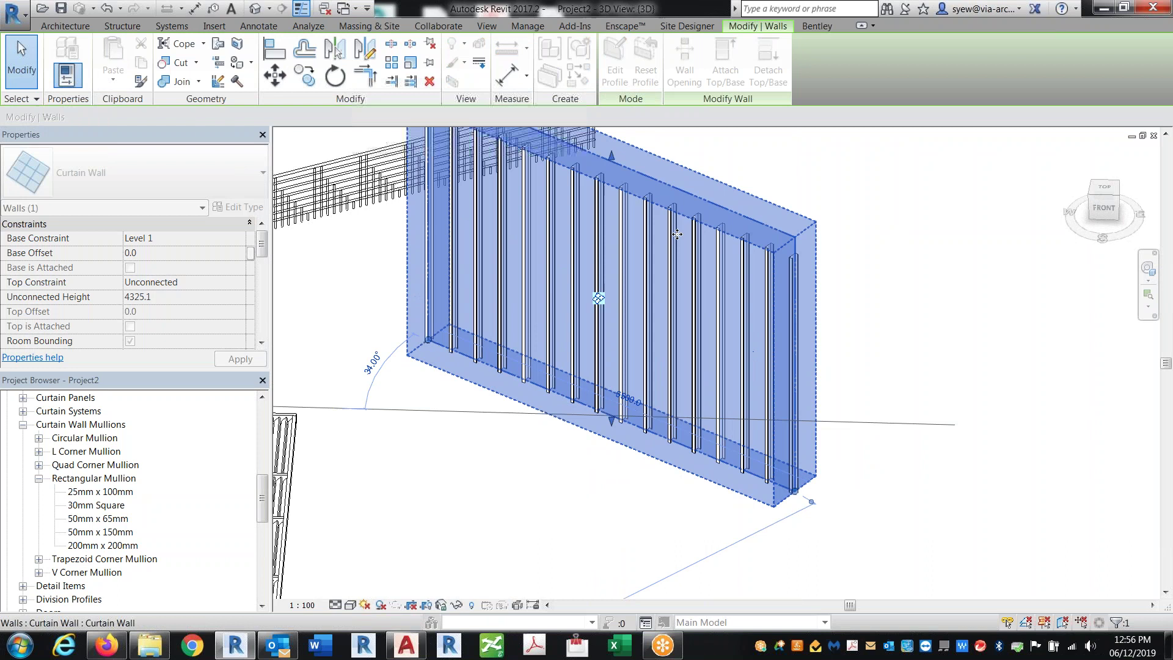
drag(606, 242, 606, 244)
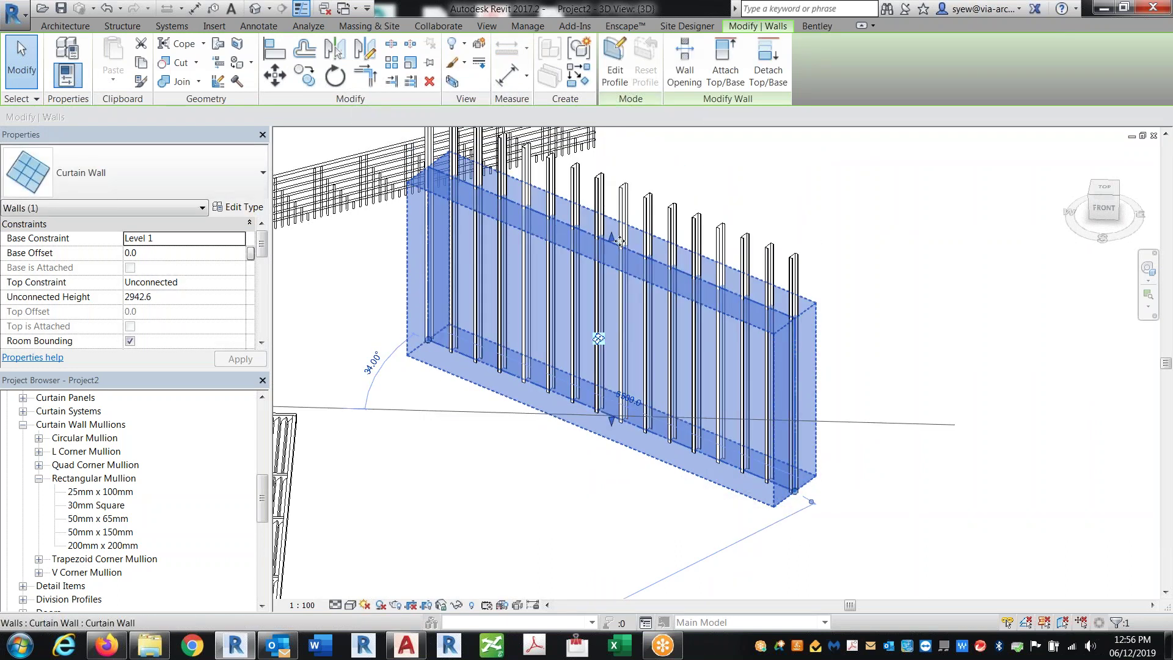
drag(606, 243, 611, 152)
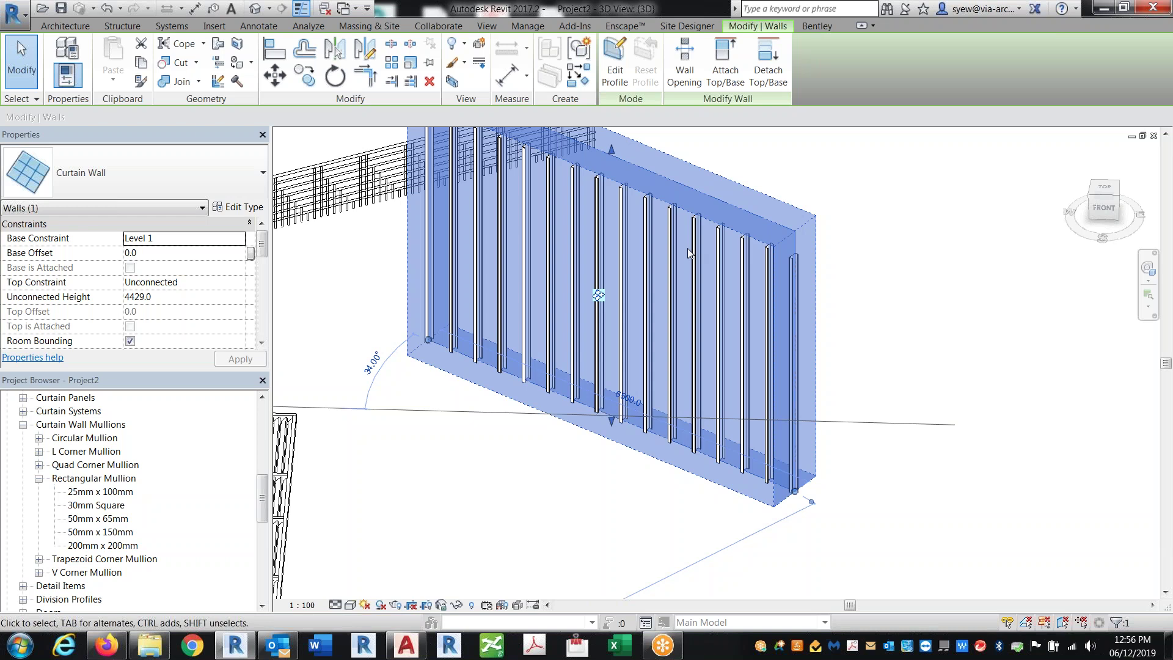
drag(795, 492, 1014, 577)
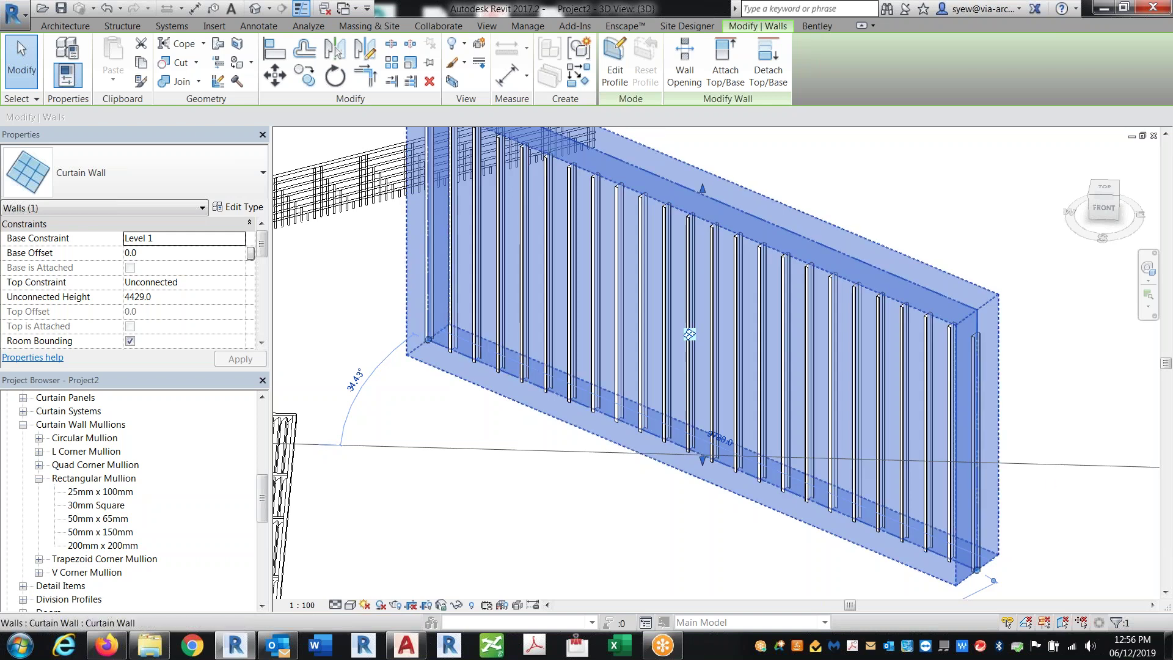
- Select the wall's curtain panels and open Family4 in the family editor
key(Escape)
key(Tab)
click(735, 264)
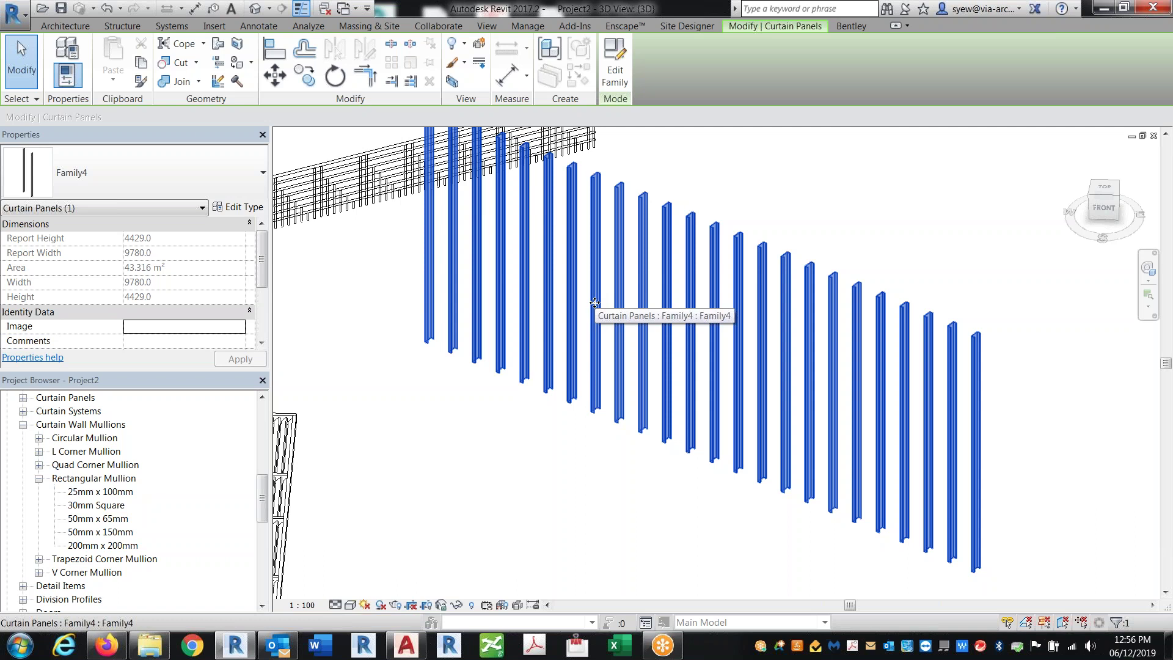
click(624, 62)
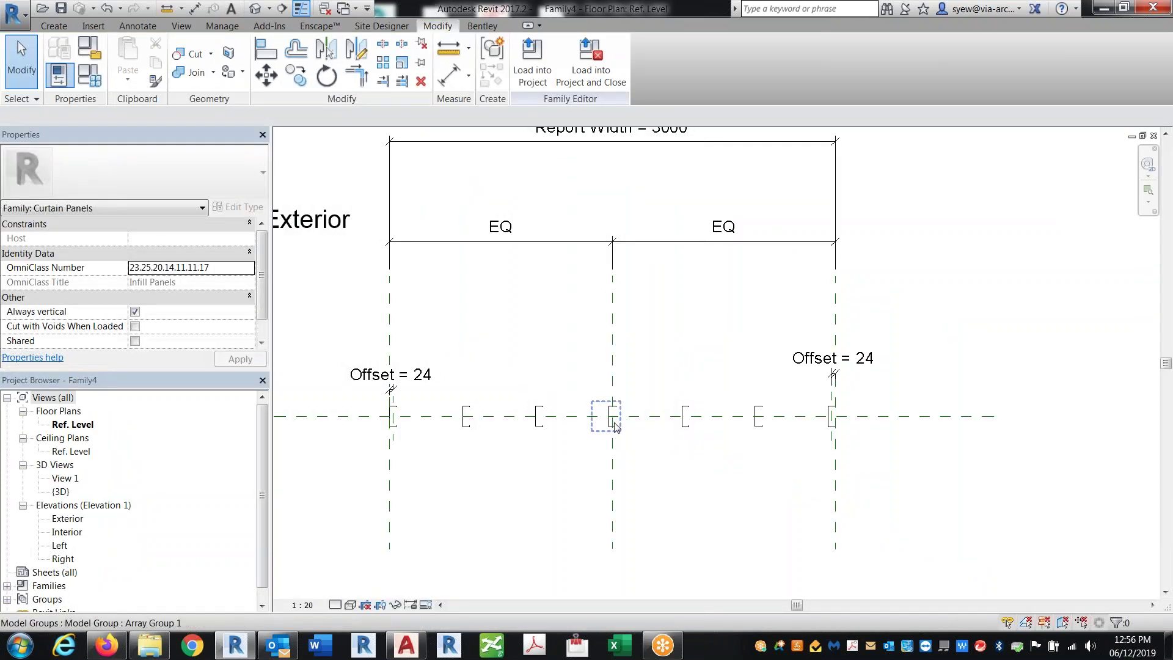
- Open the M_Light Gauge-Joists stud family and mark it as Shared
click(612, 415)
click(528, 62)
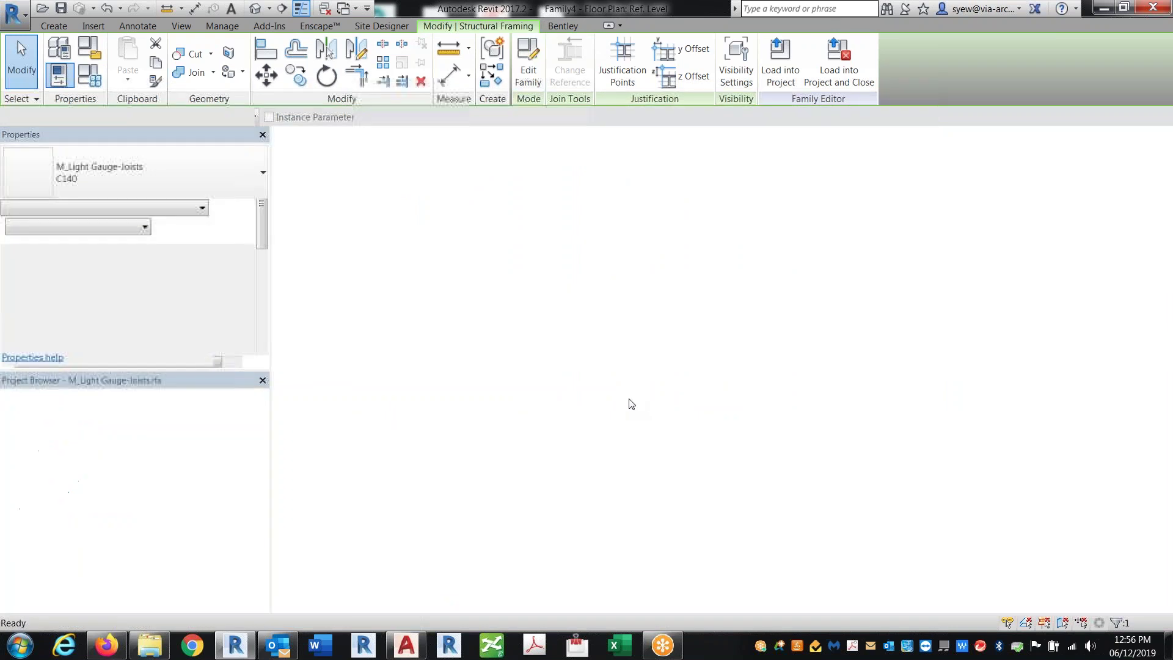
scroll(264, 242, down, 5)
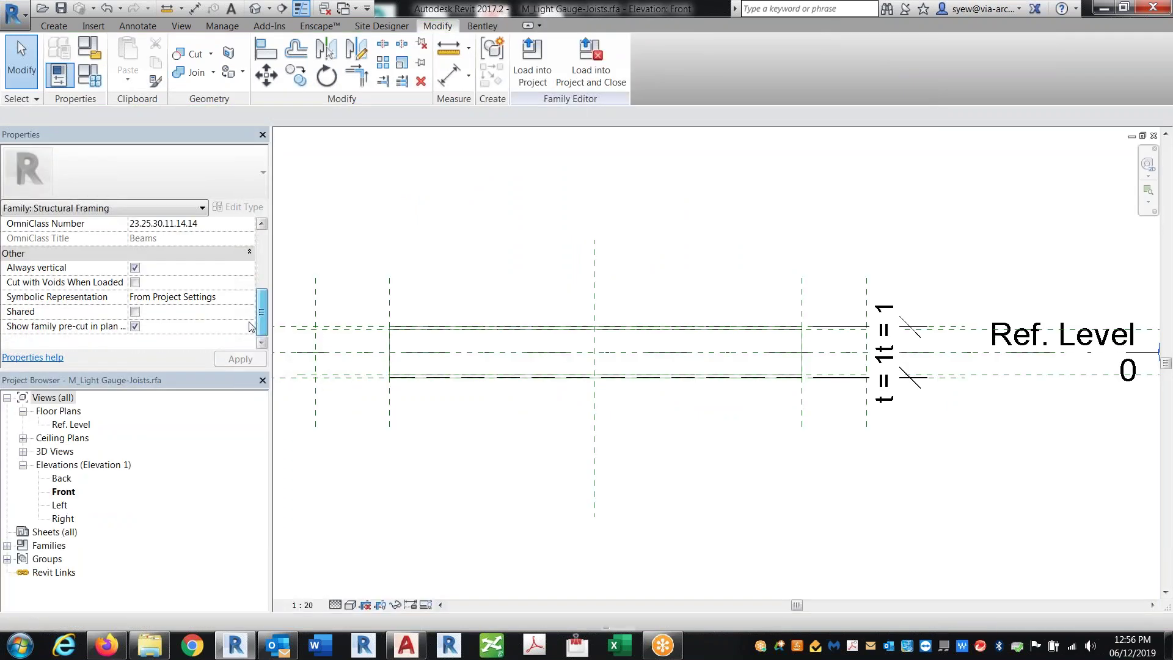
click(142, 317)
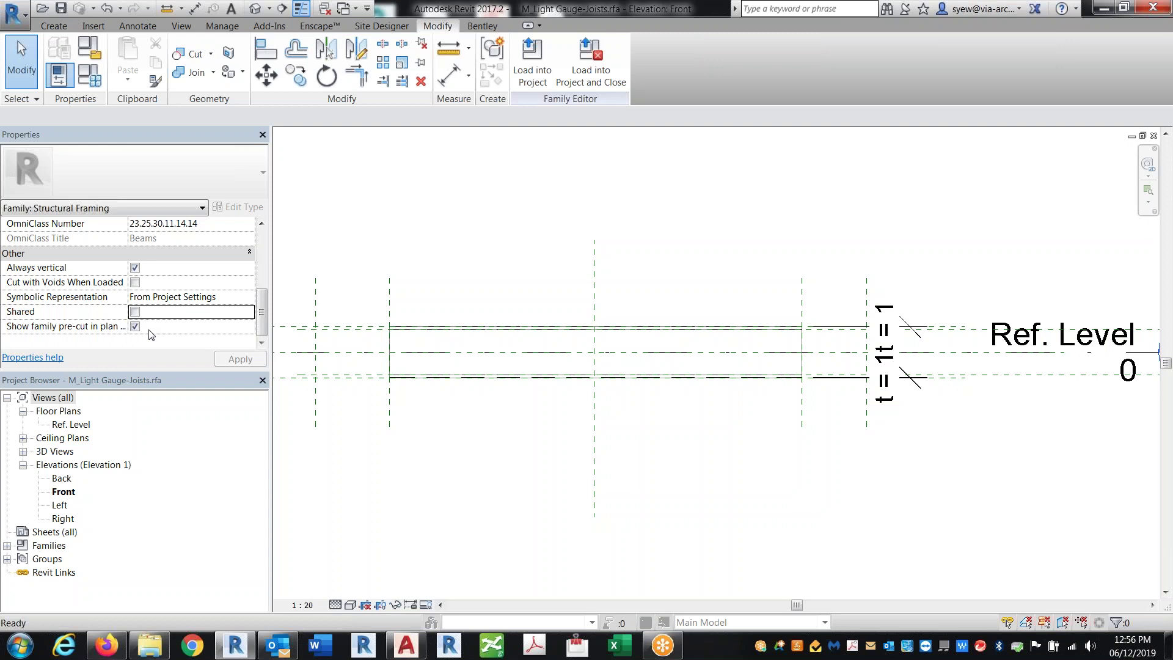
click(135, 312)
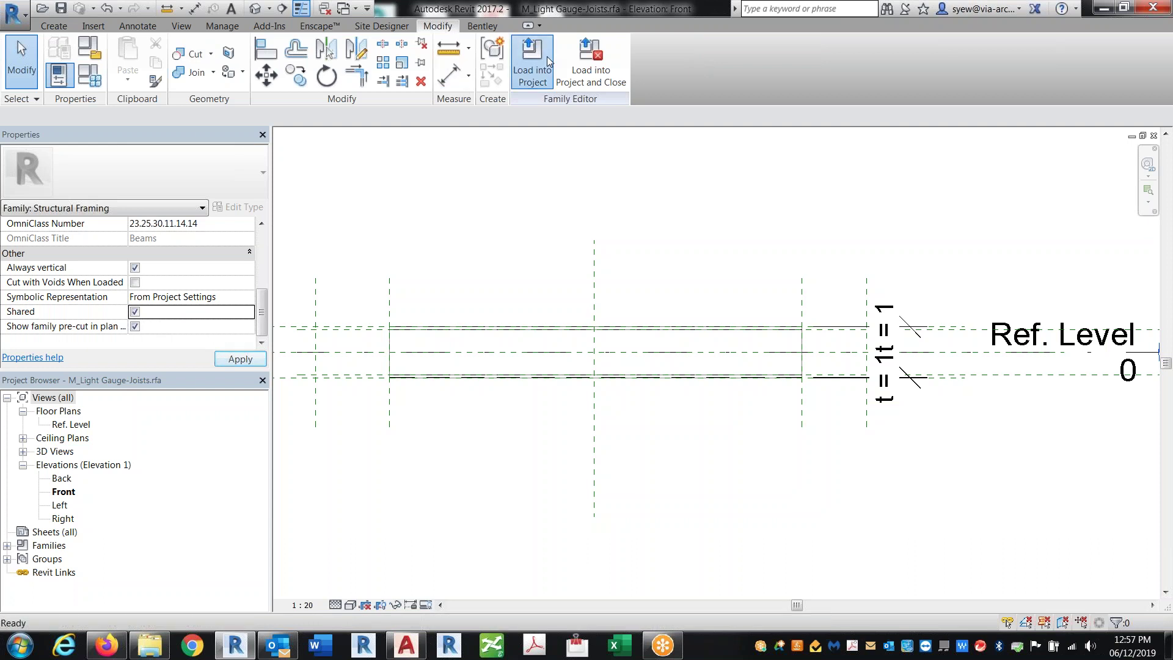
- Reload the shared joist family into Family4, accepting the host parameter warning
click(532, 61)
click(494, 265)
click(498, 291)
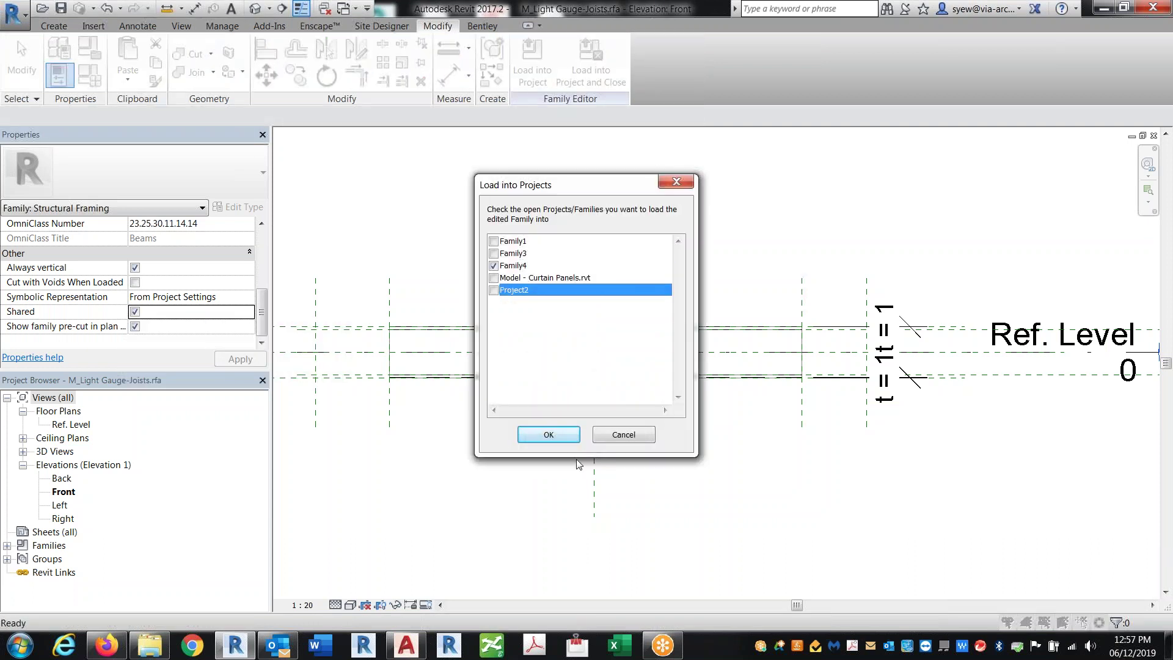
click(548, 434)
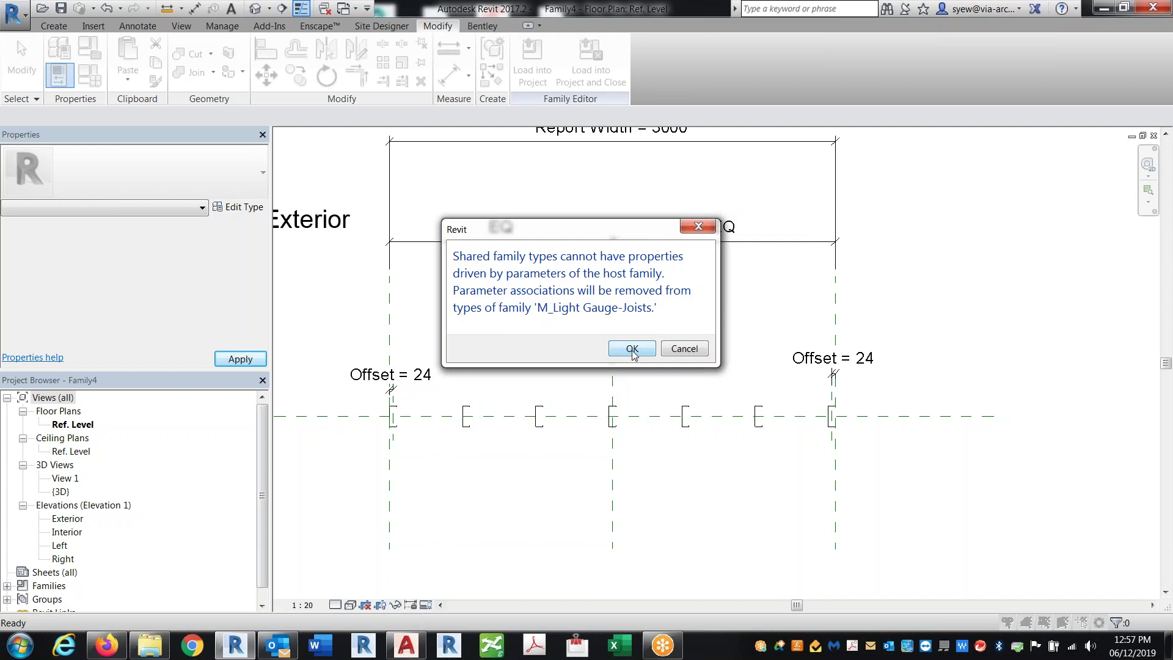
click(632, 349)
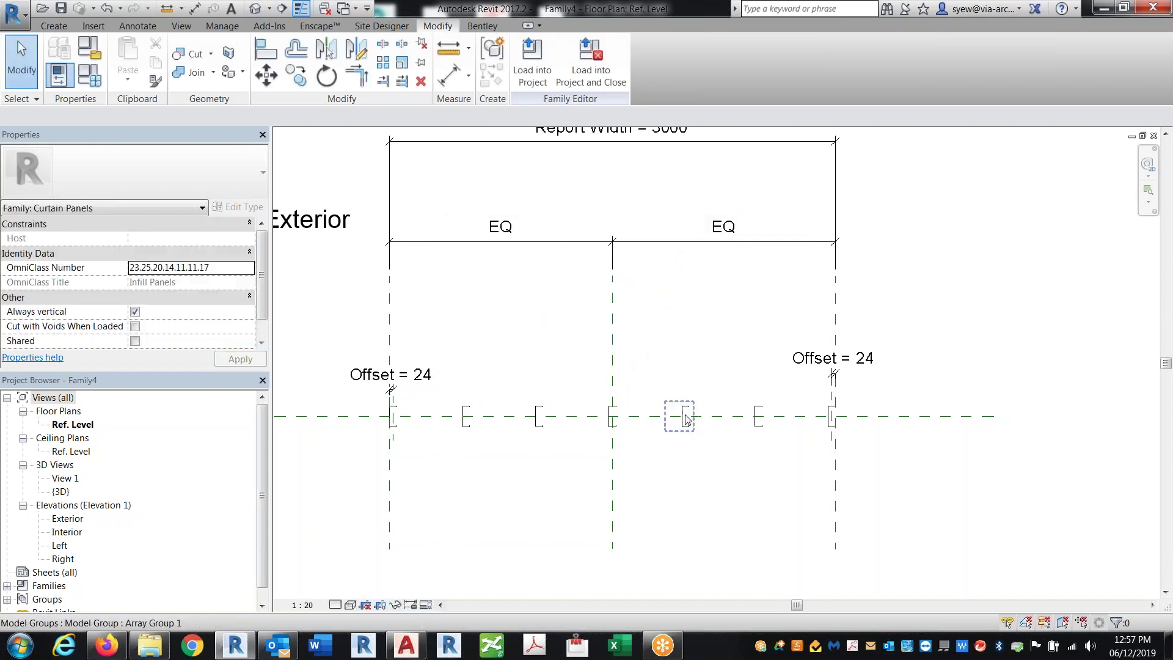
- Load the updated Family4 panel family into Project2
click(570, 86)
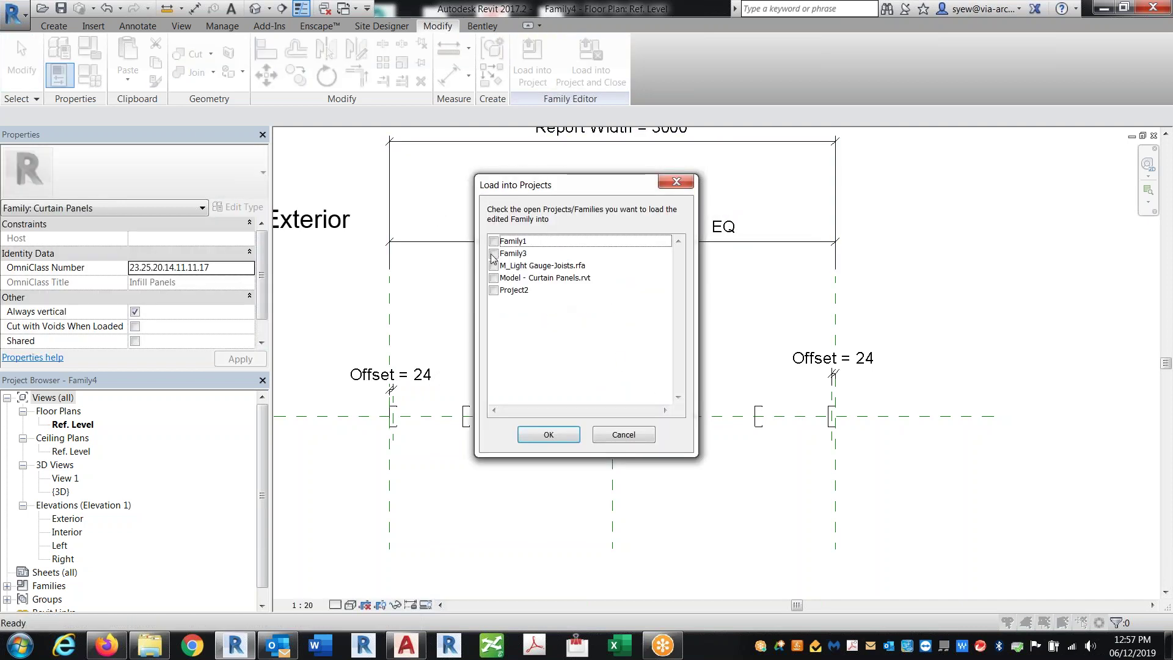
click(496, 290)
click(548, 434)
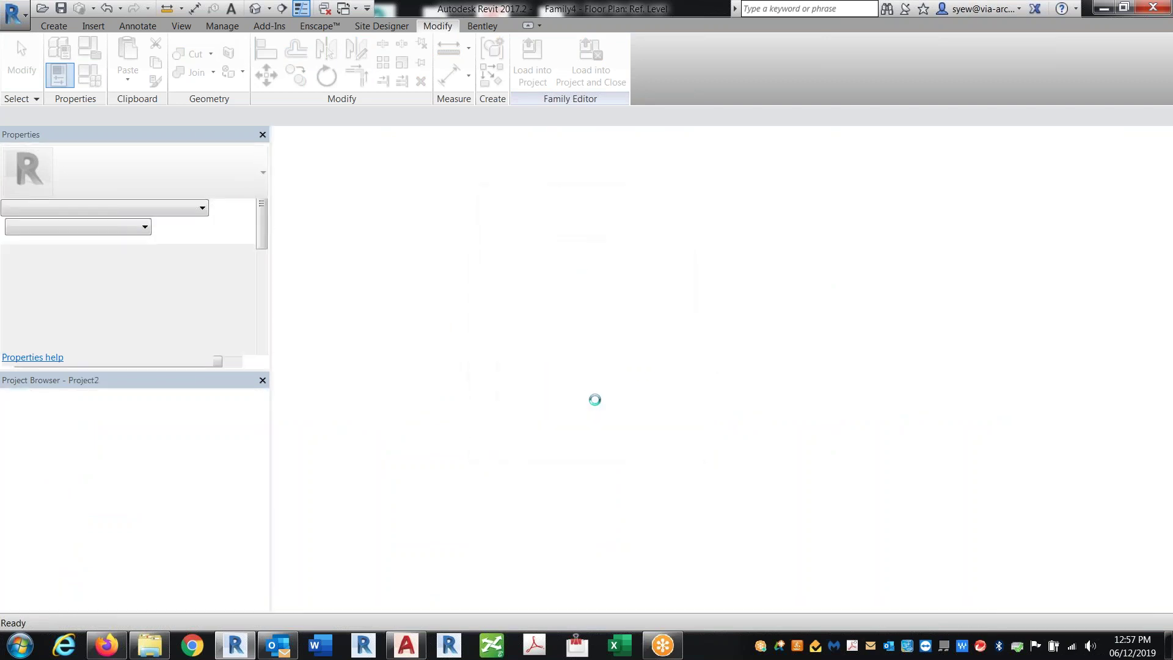
- Overwrite the existing Family4 panel family in Project2 with the updated version
click(531, 279)
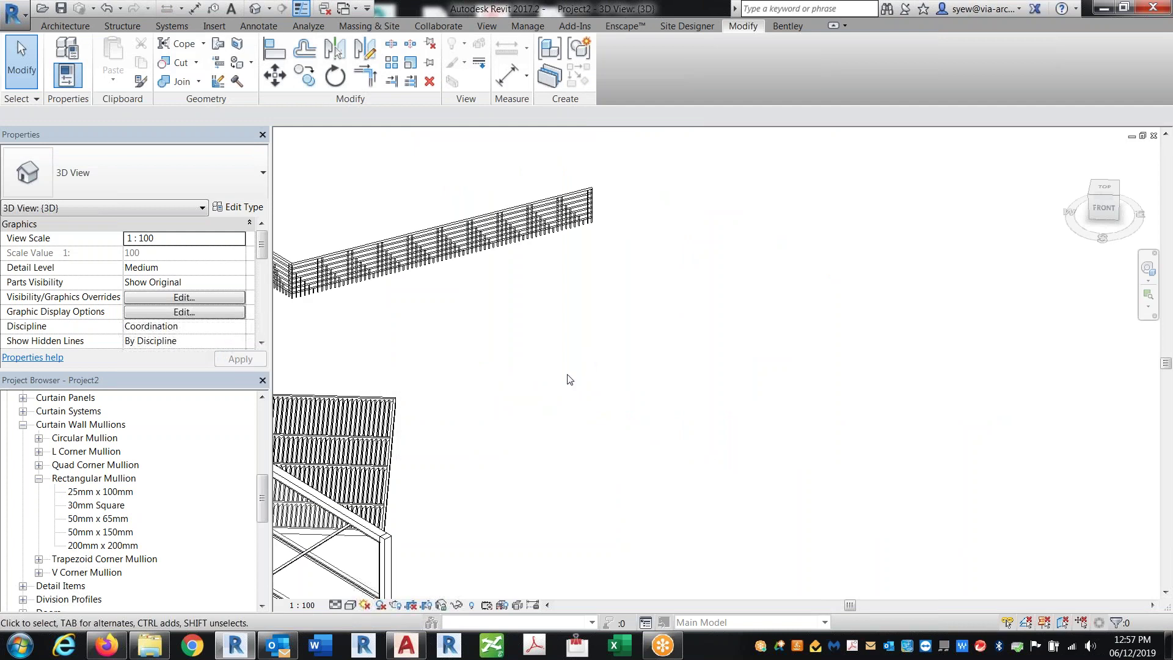
click(581, 398)
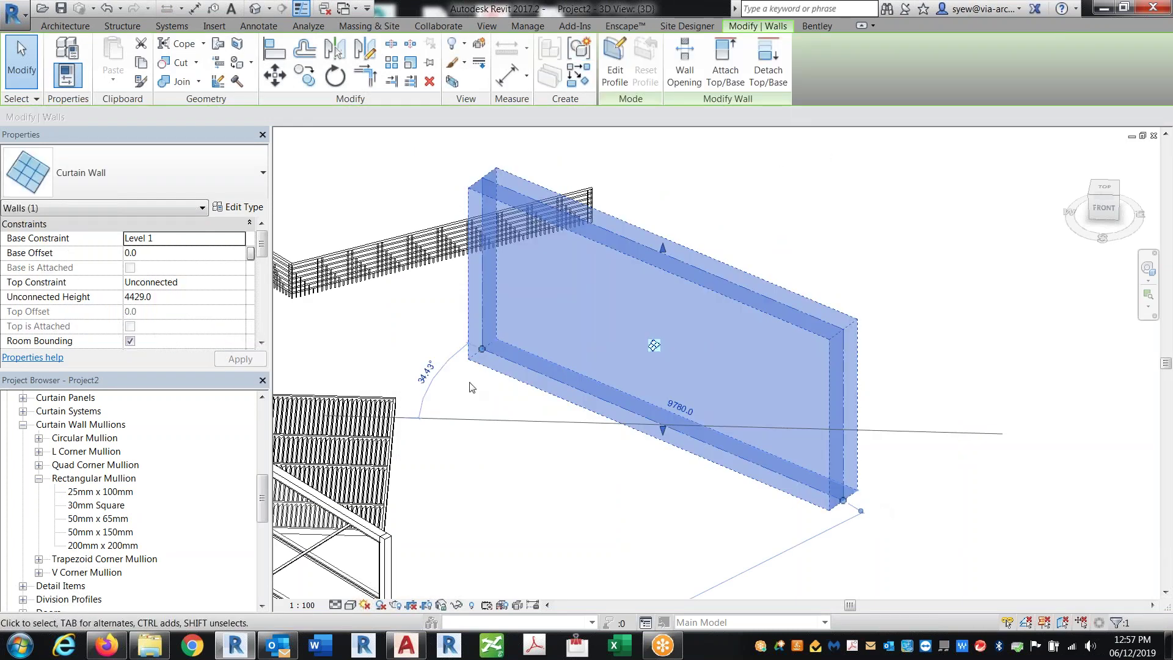
click(504, 385)
click(537, 253)
- Shorten the curtain wall to 5800 long, then switch to the Curtain Panels model's 3D view
click(202, 186)
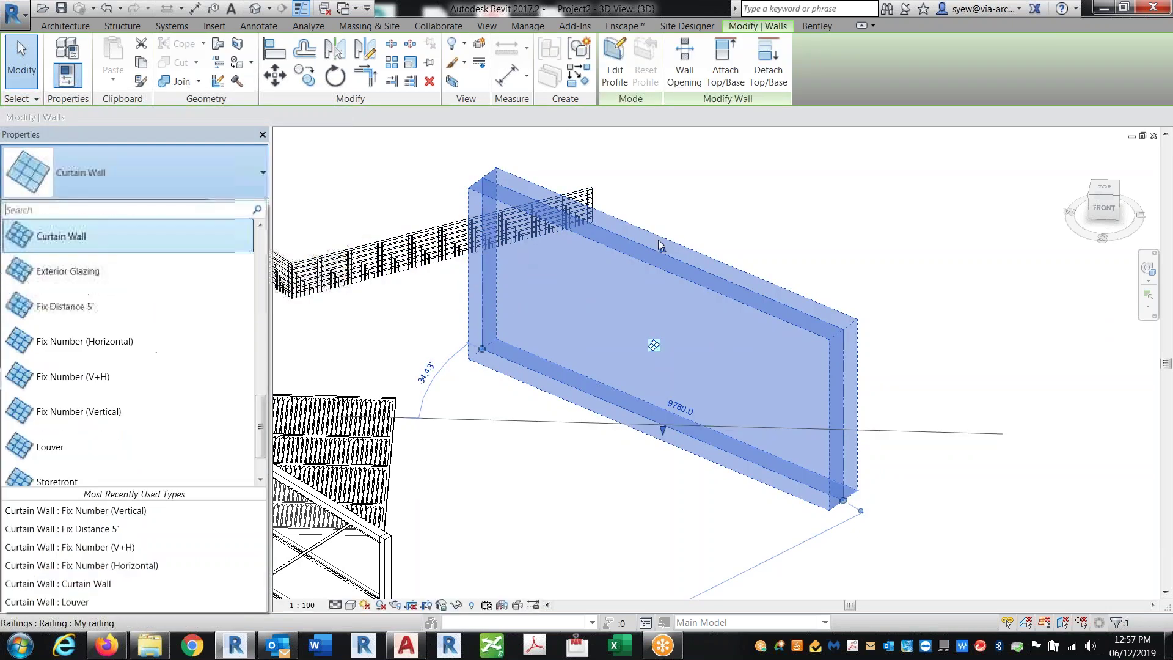
key(Escape)
key(Escape)
click(522, 363)
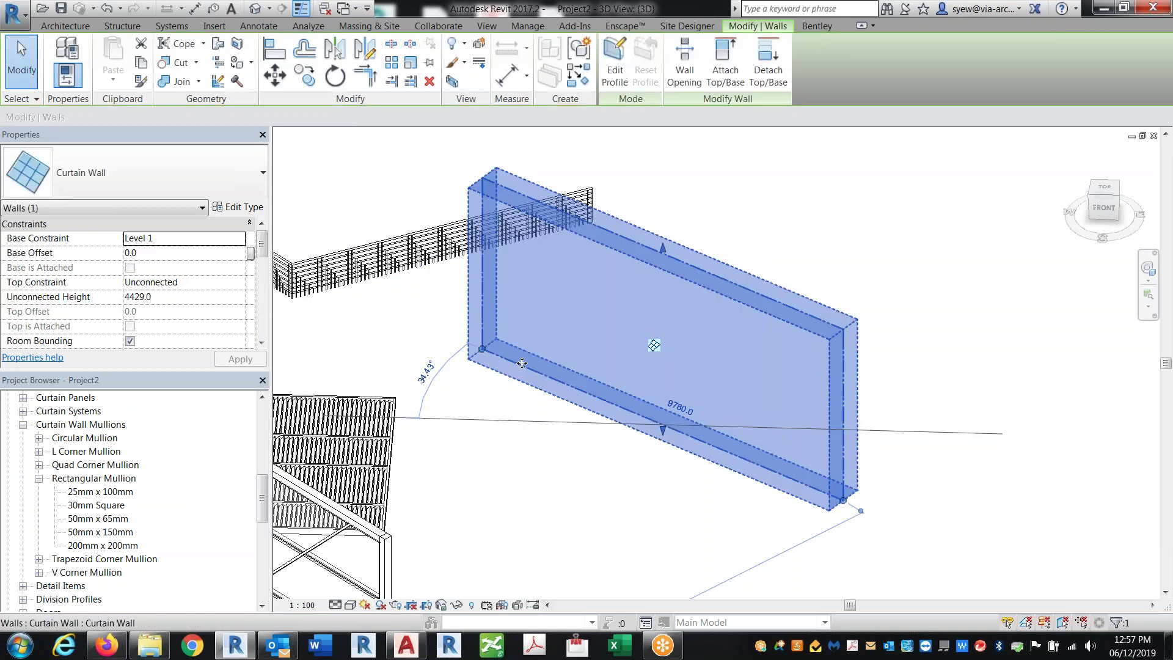
drag(843, 500, 679, 453)
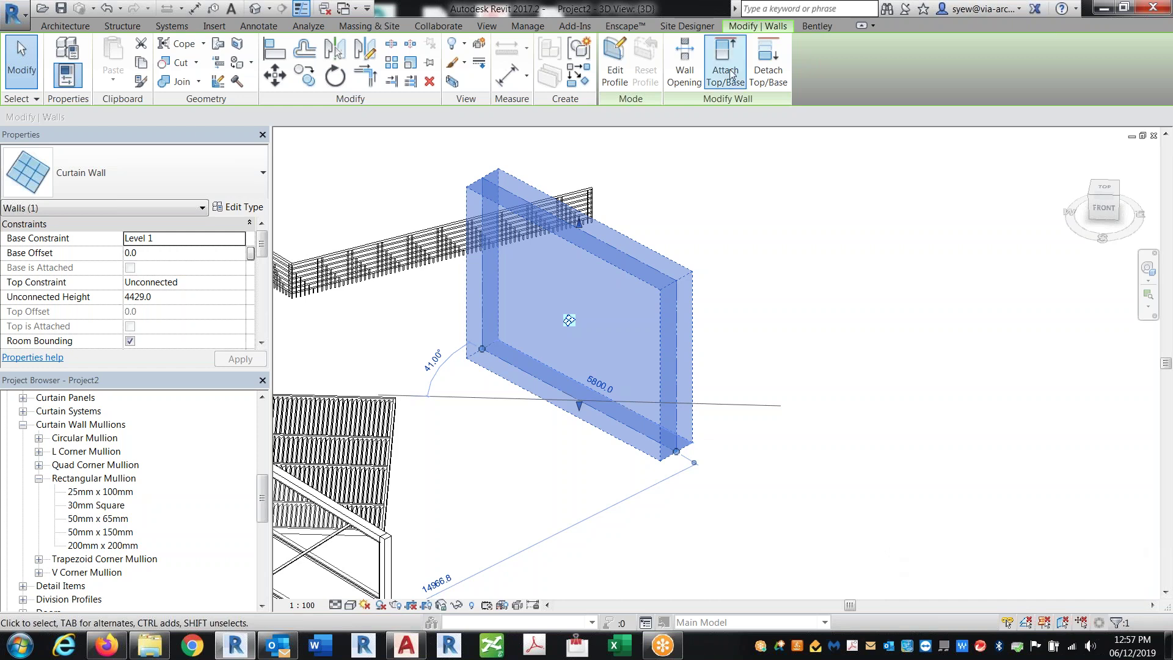
click(344, 9)
click(397, 85)
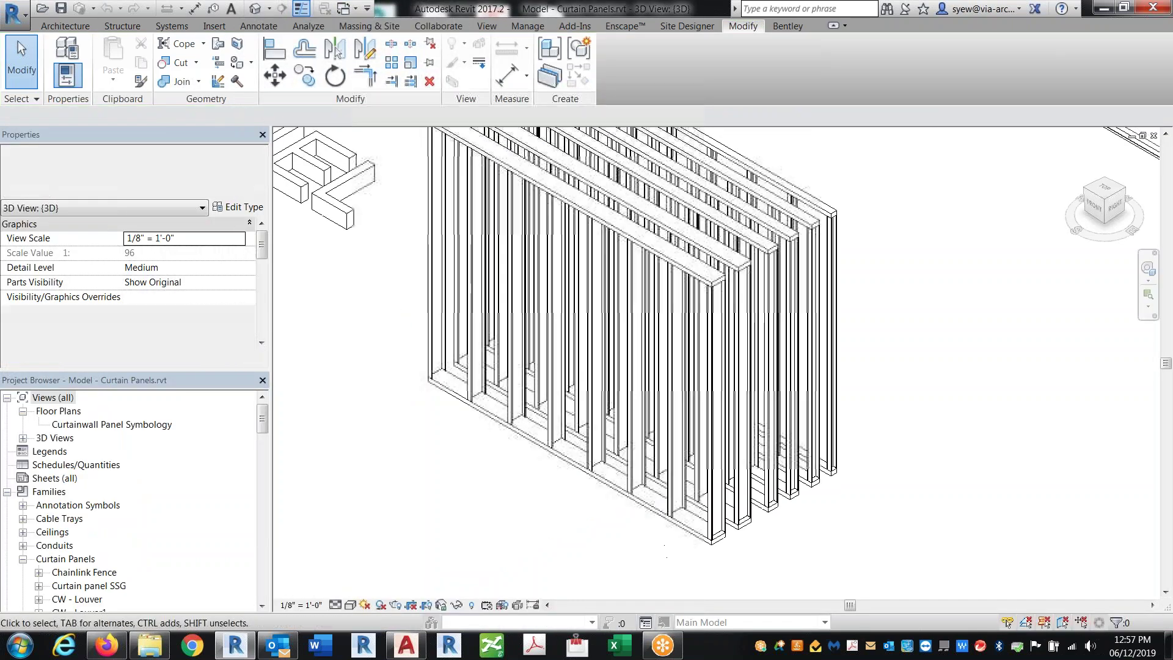
- Lengthen the Metal Stud 6" curtain wall and set its Unconnected Height to 9' 0"
click(683, 527)
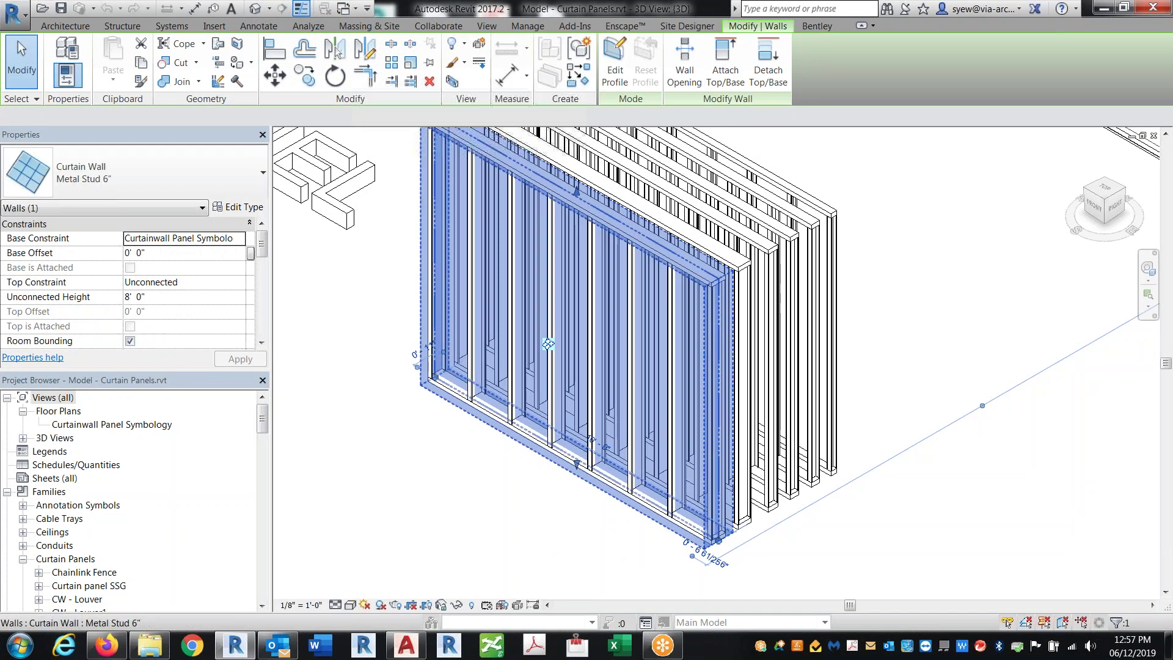
middle_drag(548, 344, 498, 248)
key(Escape)
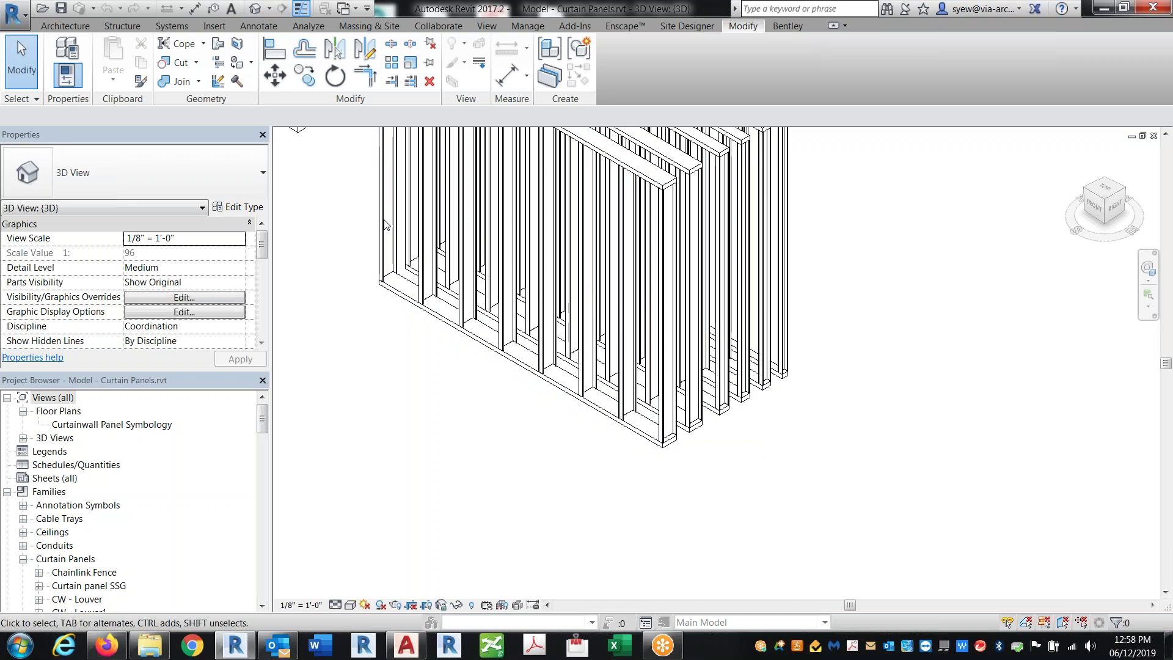
click(622, 437)
drag(667, 444, 811, 524)
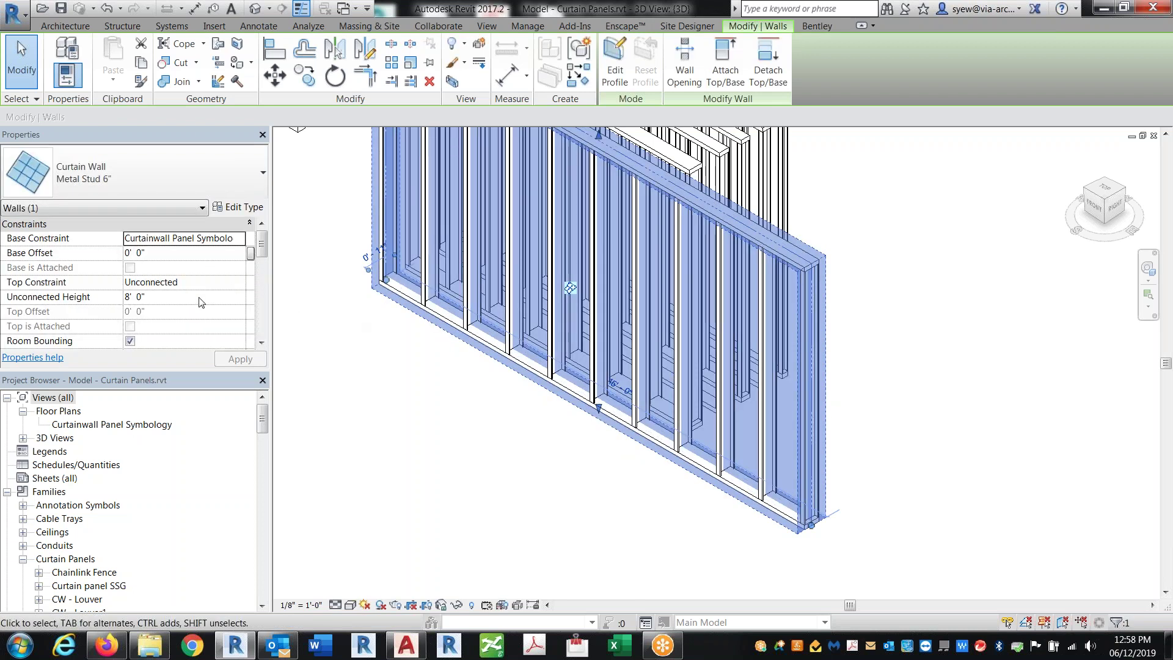
click(202, 300)
text(9)
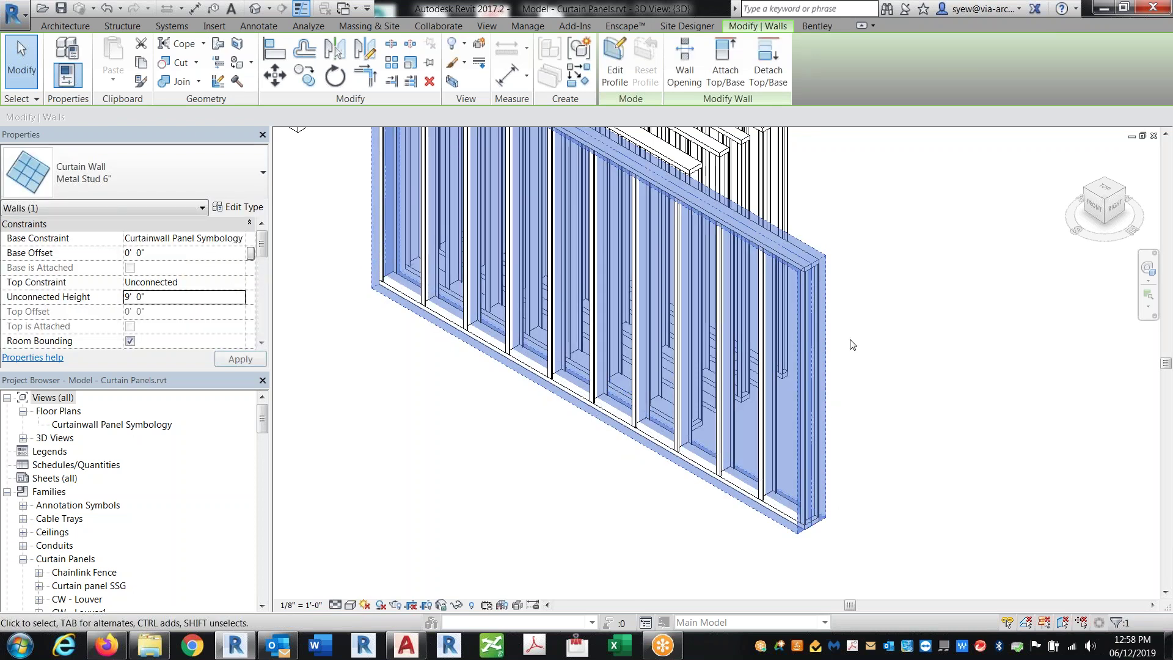
key(Return)
- Select a Metal Stud 6" curtain panel and open the Metal Stud family for editing
click(932, 380)
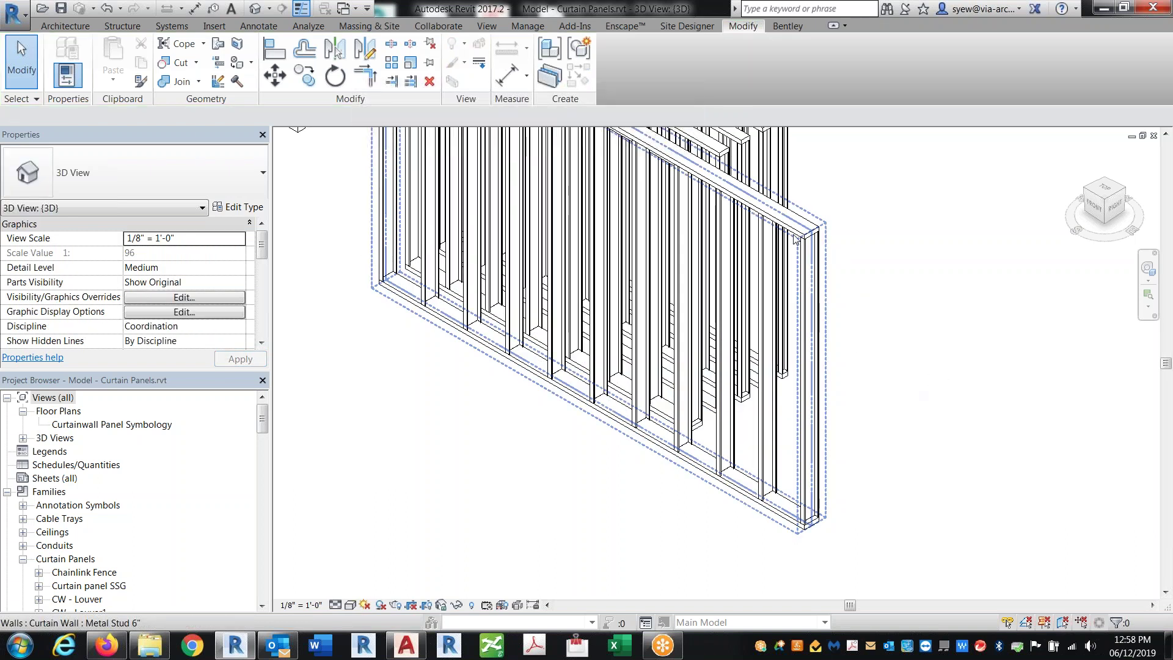
click(799, 243)
key(Escape)
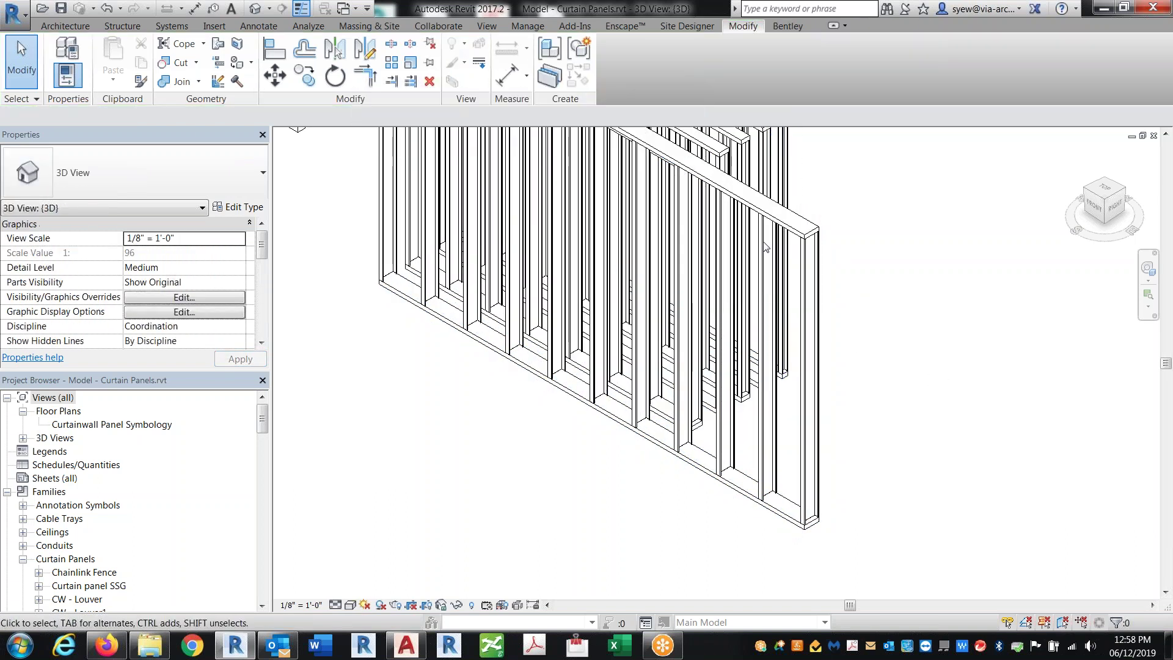
shift+middle_drag(760, 245, 614, 217)
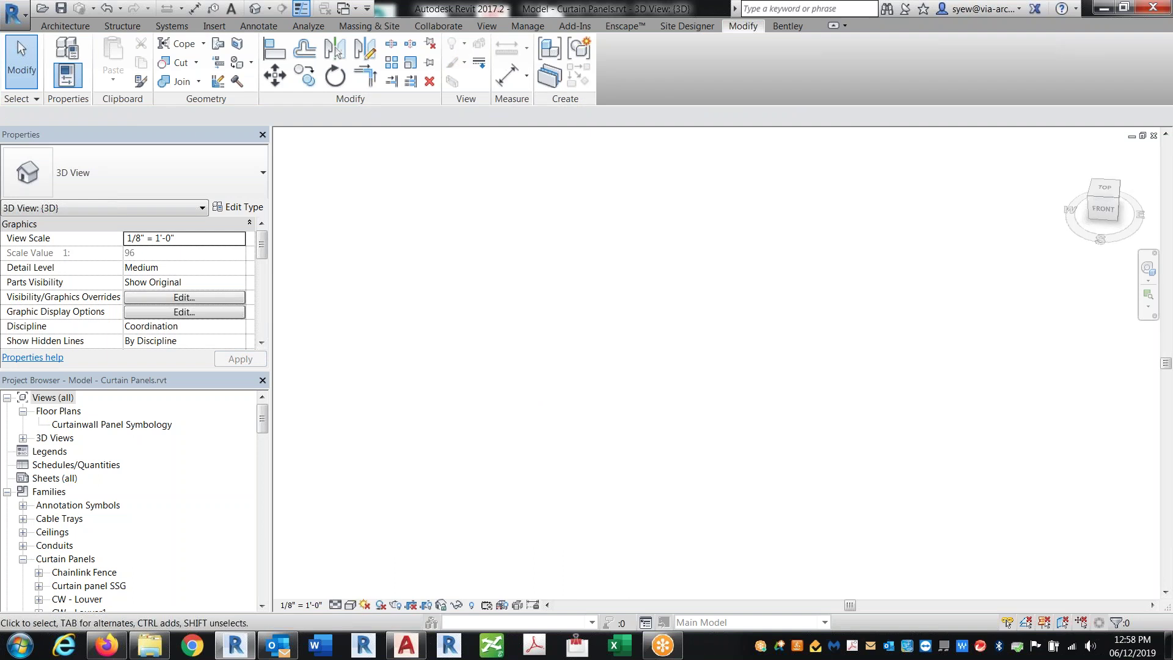
middle_drag(532, 223, 474, 293)
scroll(617, 465, up, 4)
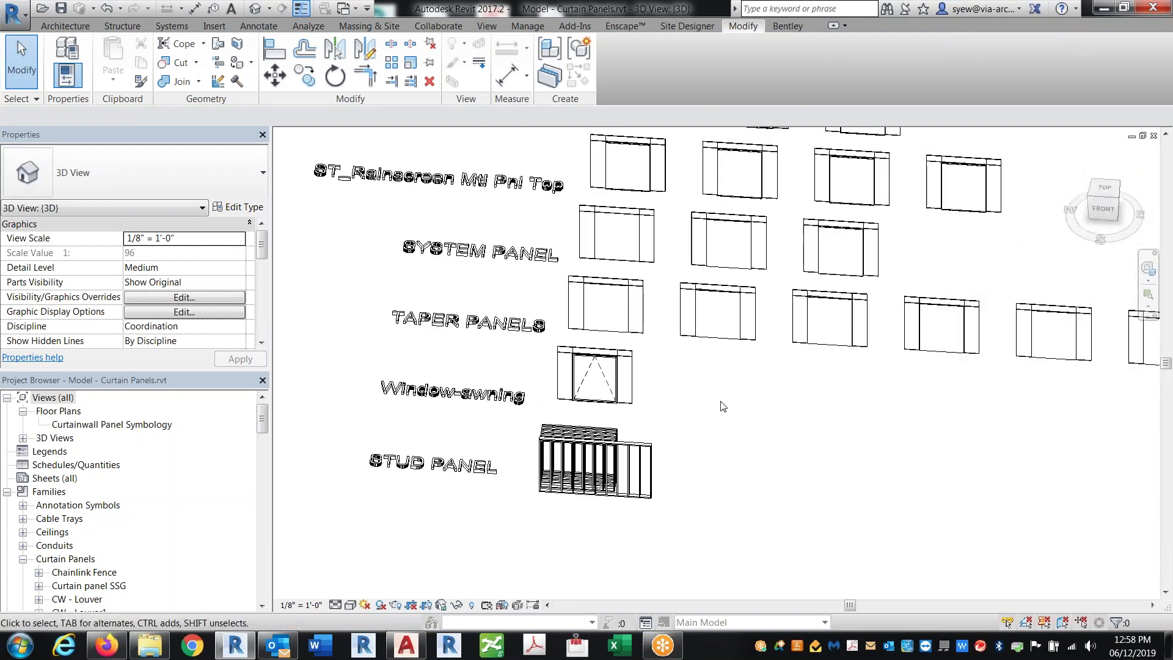
click(619, 487)
key(Escape)
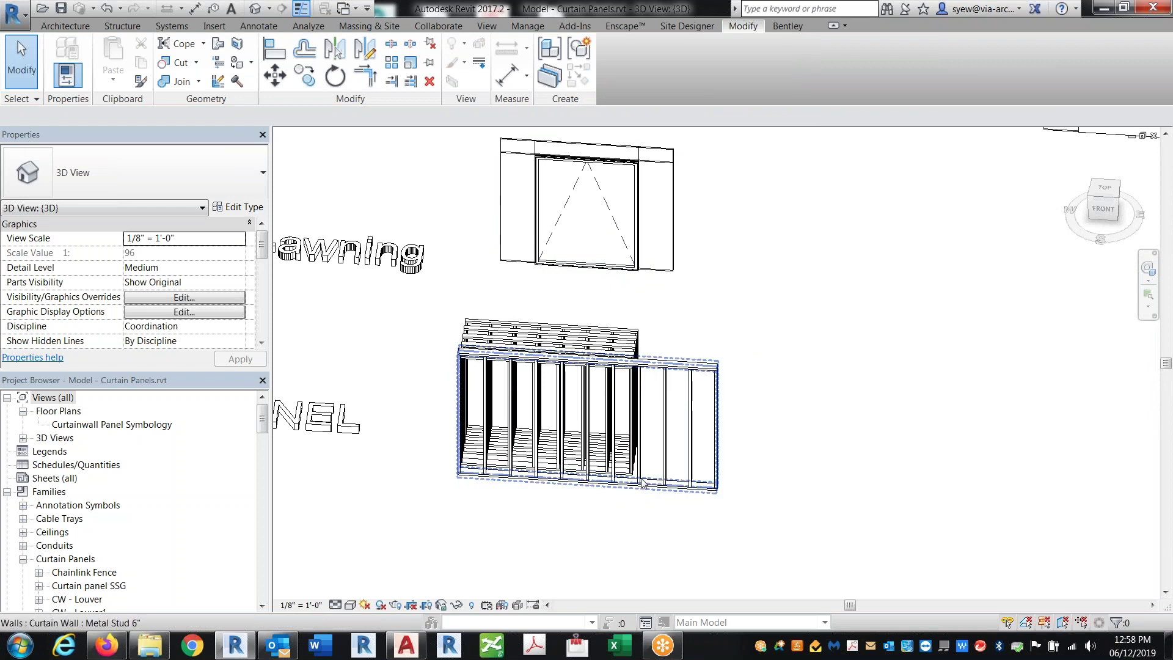
click(672, 483)
scroll(689, 460, up, 3)
key(Escape)
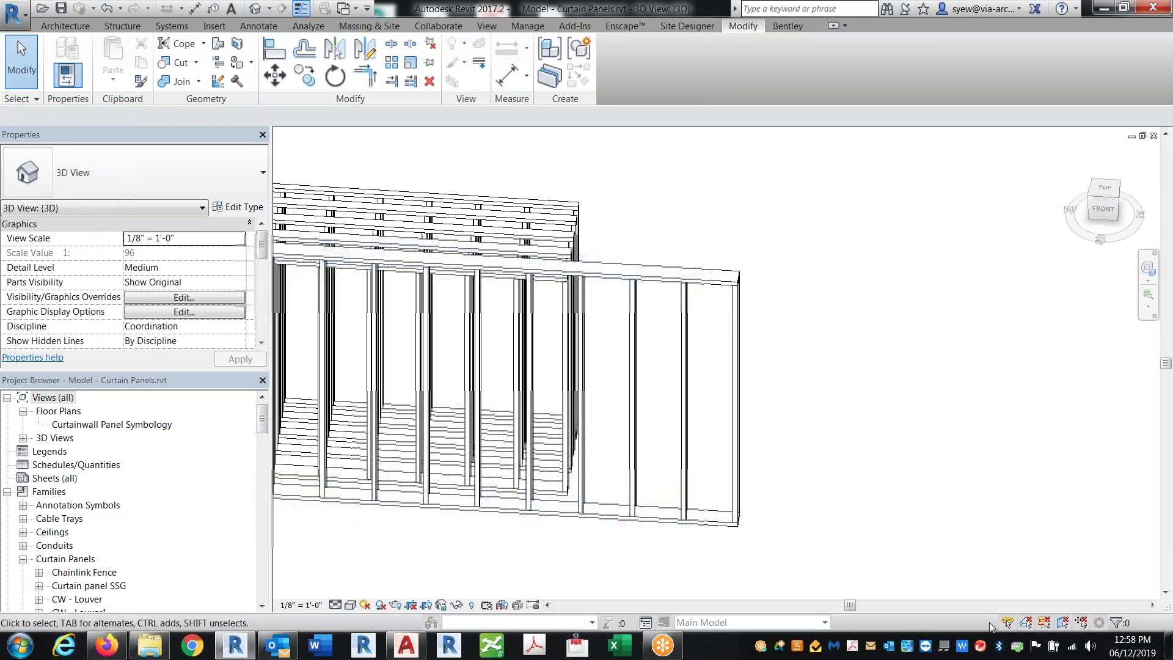
click(729, 492)
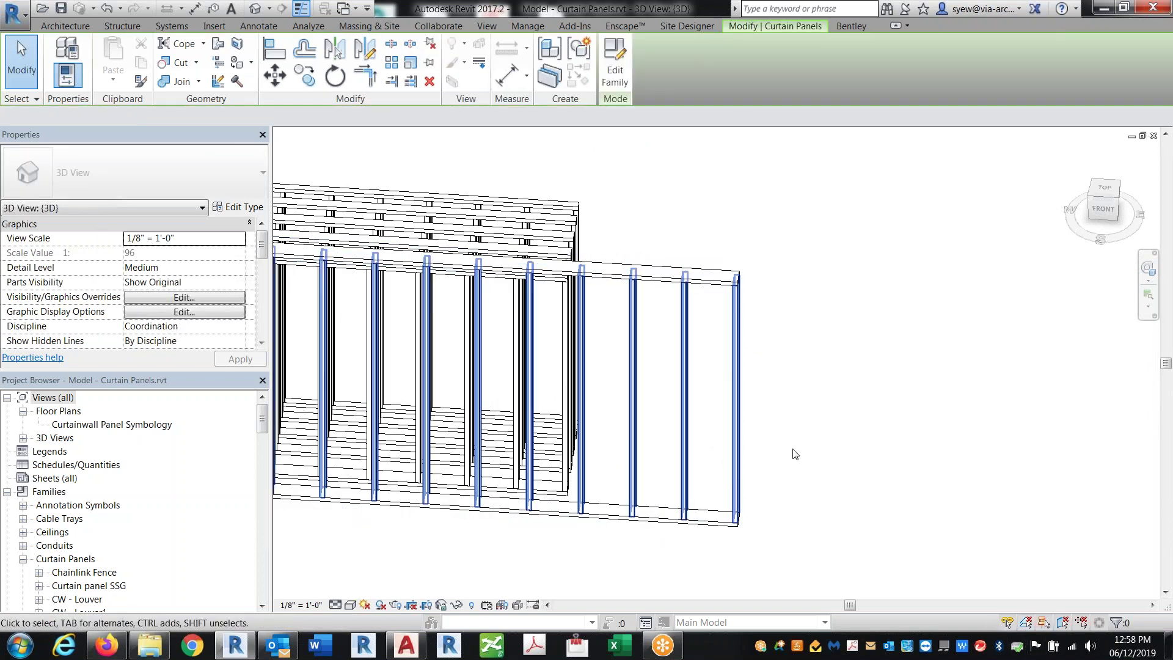
double_click(694, 279)
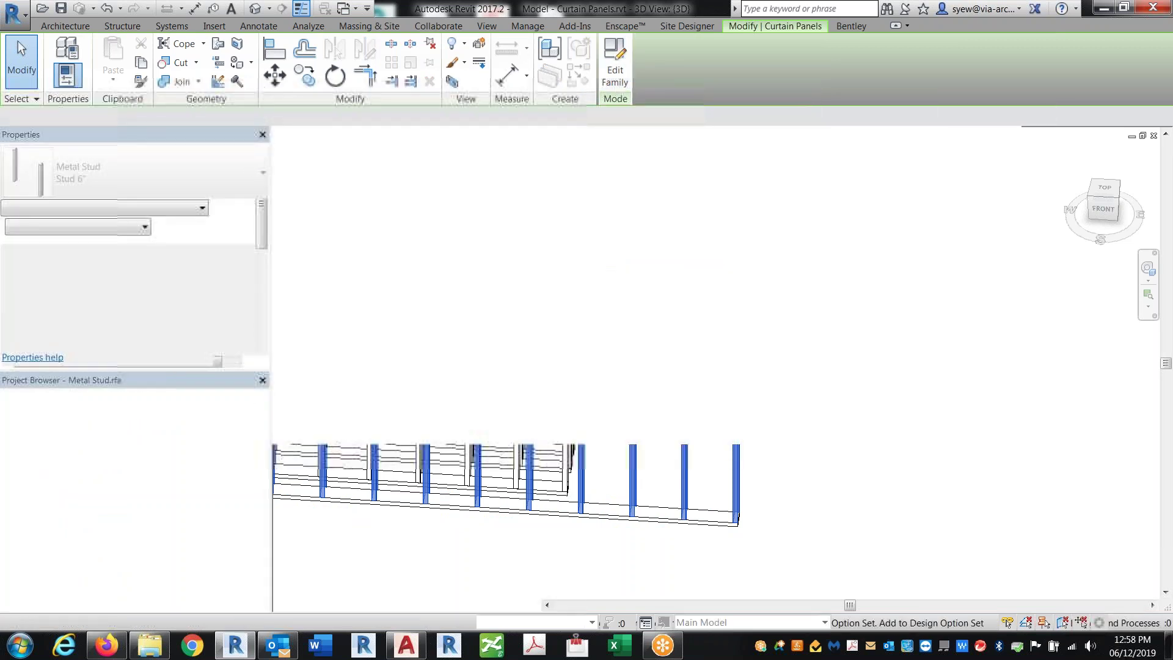
shift+middle_drag(950, 440, 795, 465)
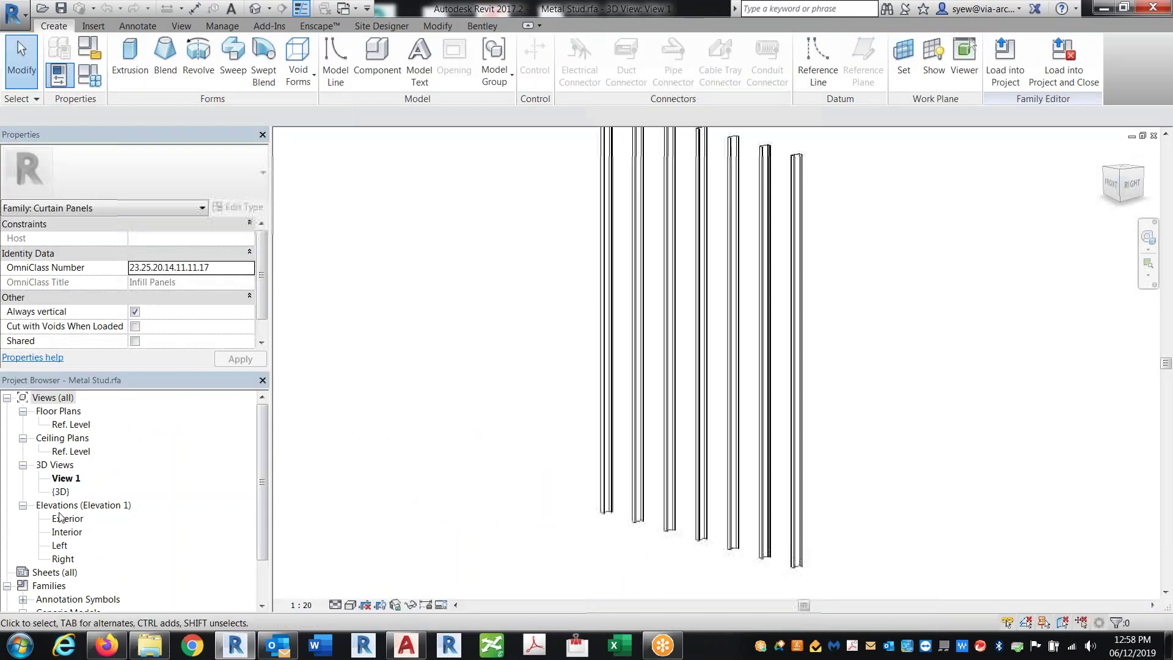
double_click(68, 518)
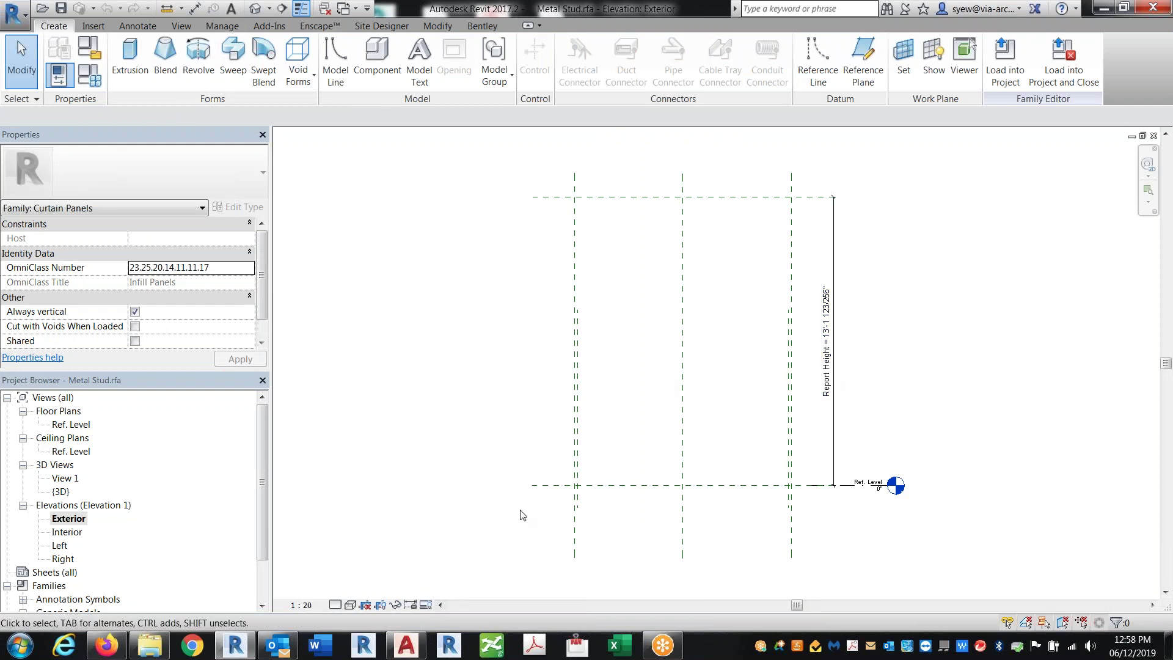
click(255, 8)
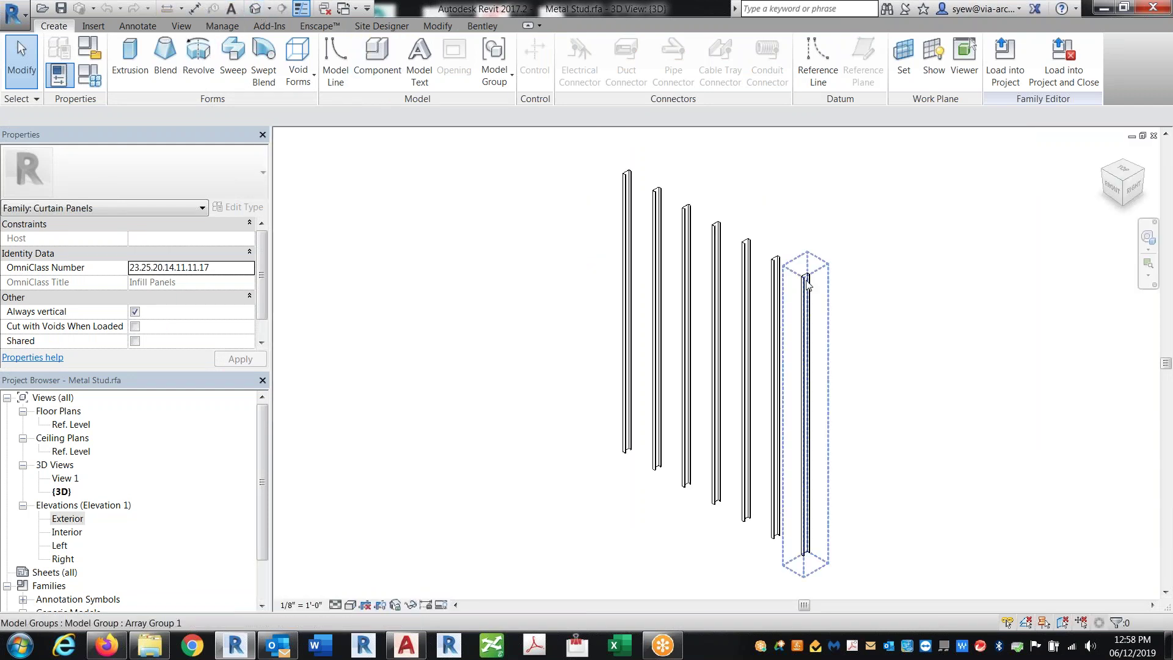
click(806, 282)
click(244, 208)
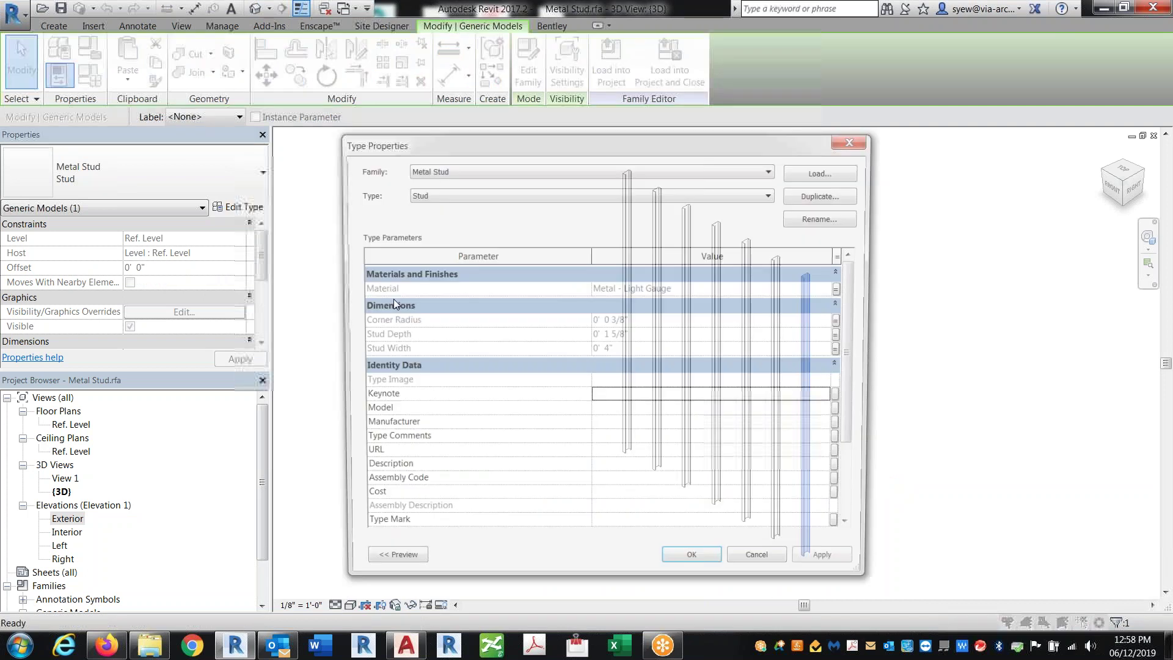
scroll(859, 431, down, 2)
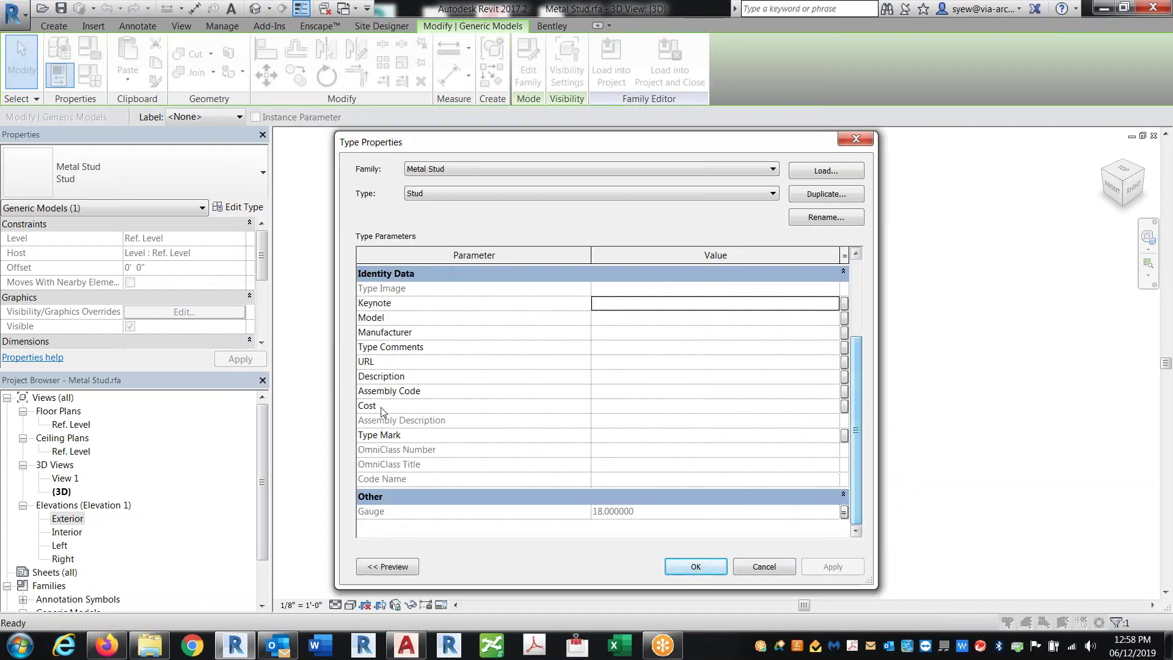
key(Escape)
drag(263, 255, 266, 301)
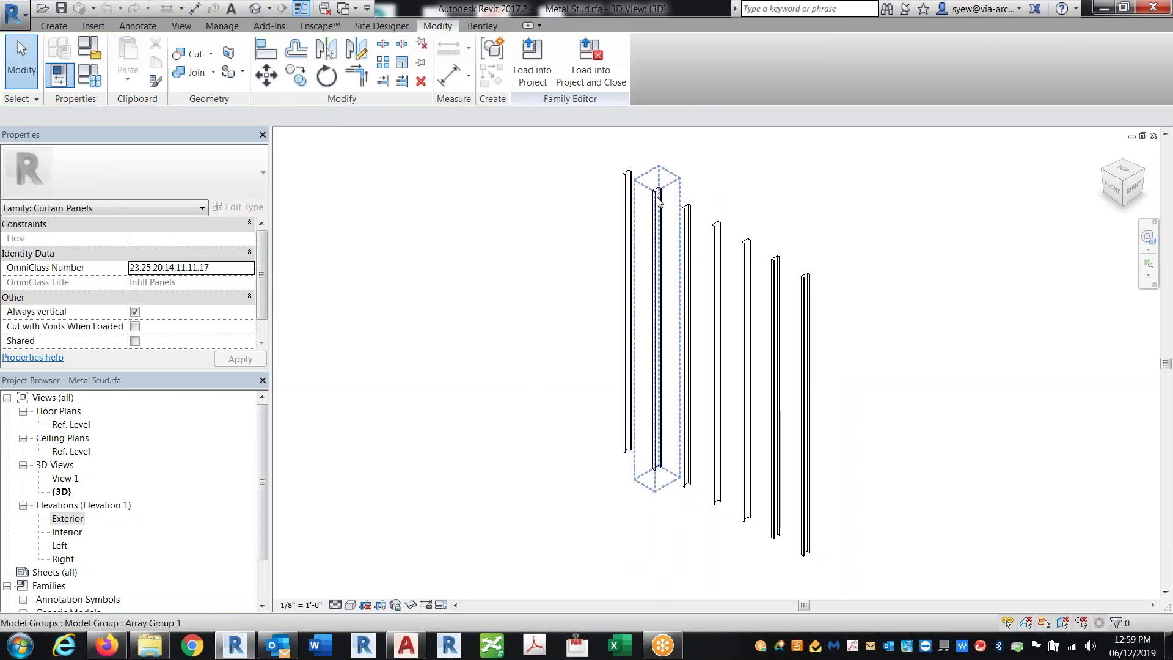
key(Tab)
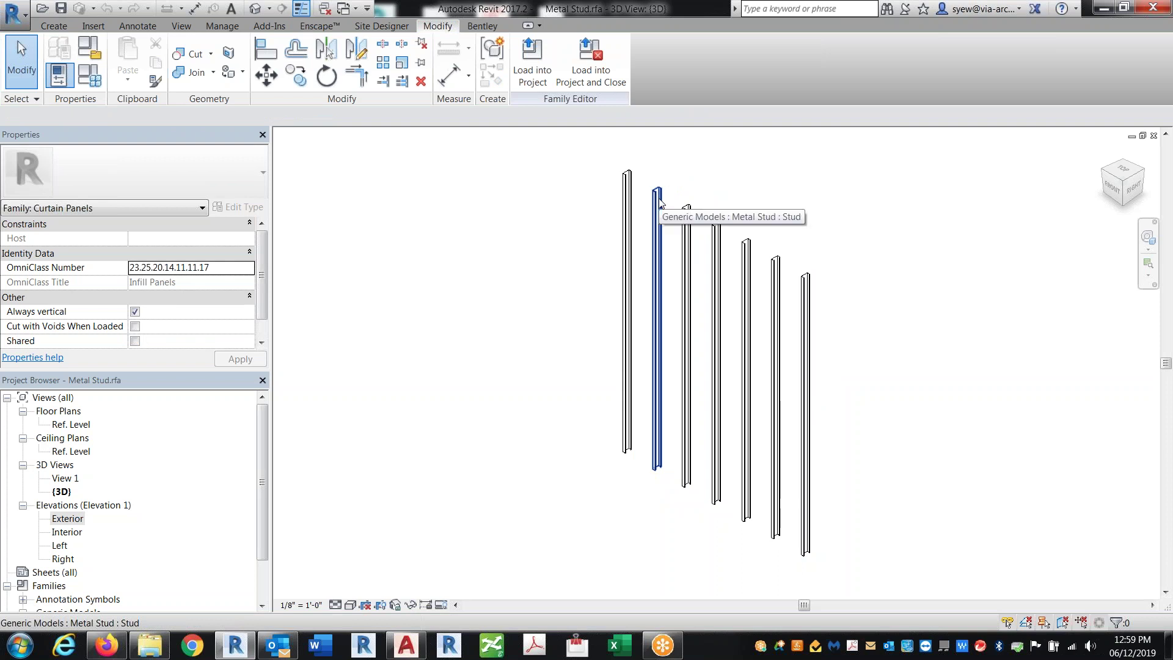
- Select each stud and then the array group, comparing them between the exterior elevation and 3D view
click(658, 201)
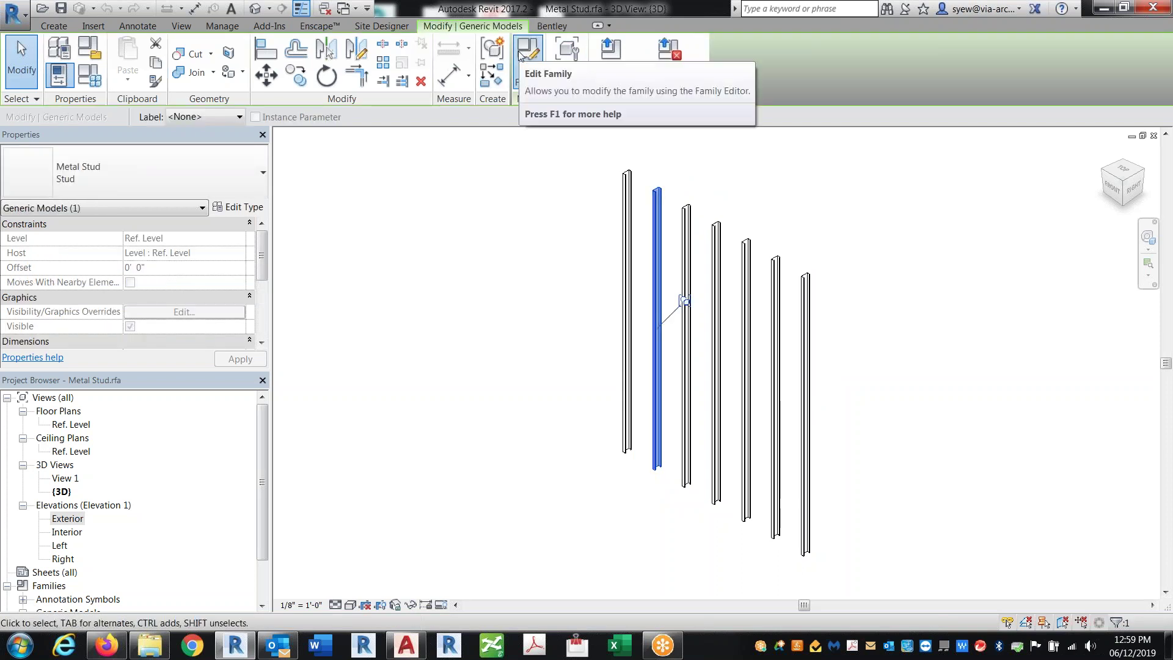
key(ctrl+Tab)
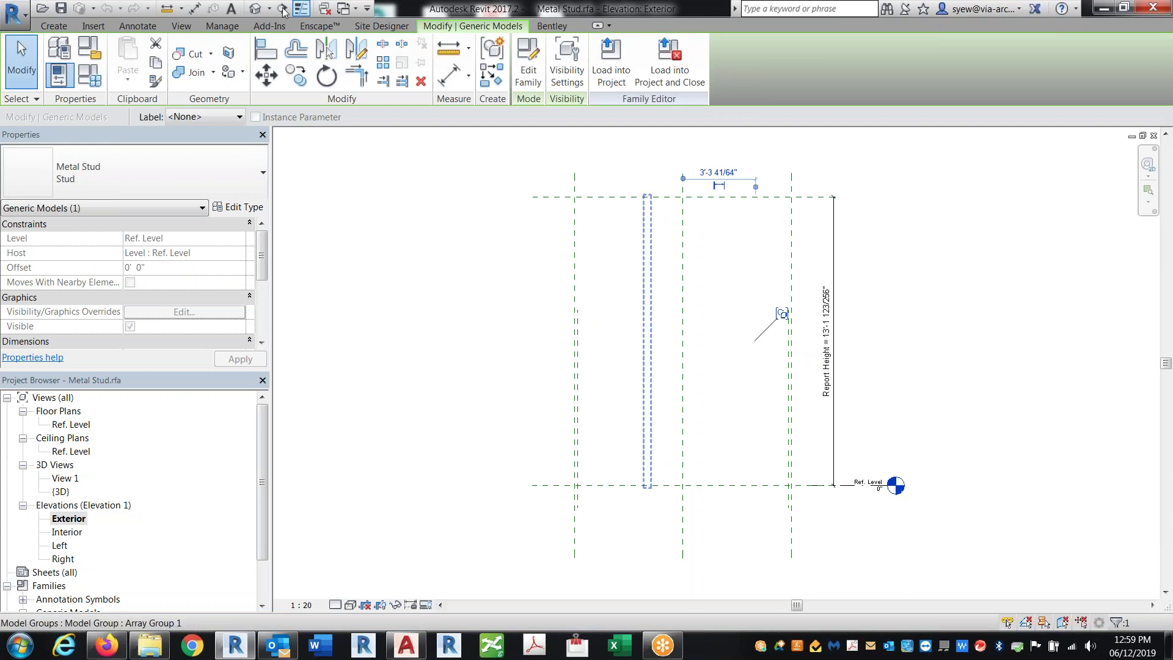
click(256, 8)
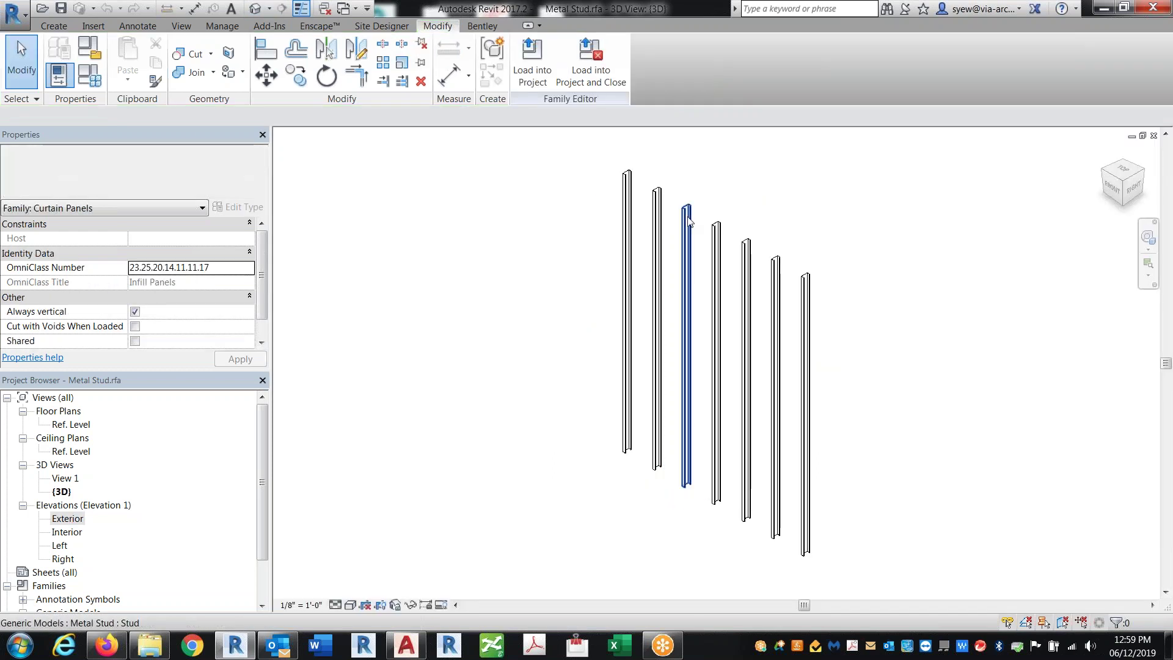
click(688, 221)
key(ctrl+Tab)
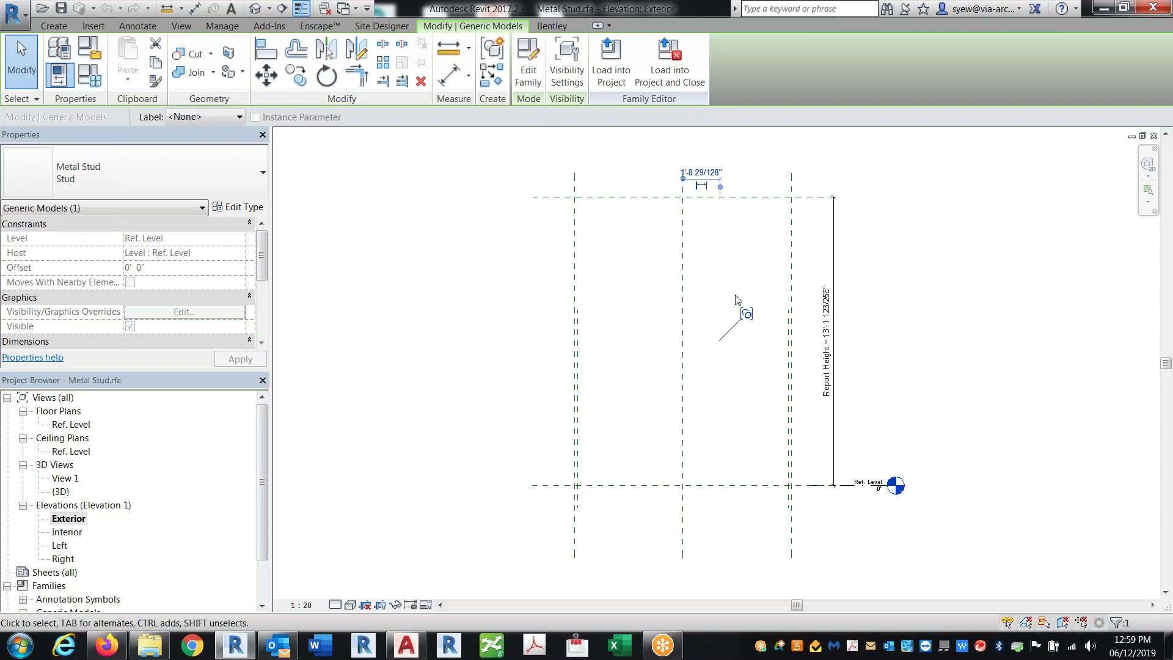
click(256, 9)
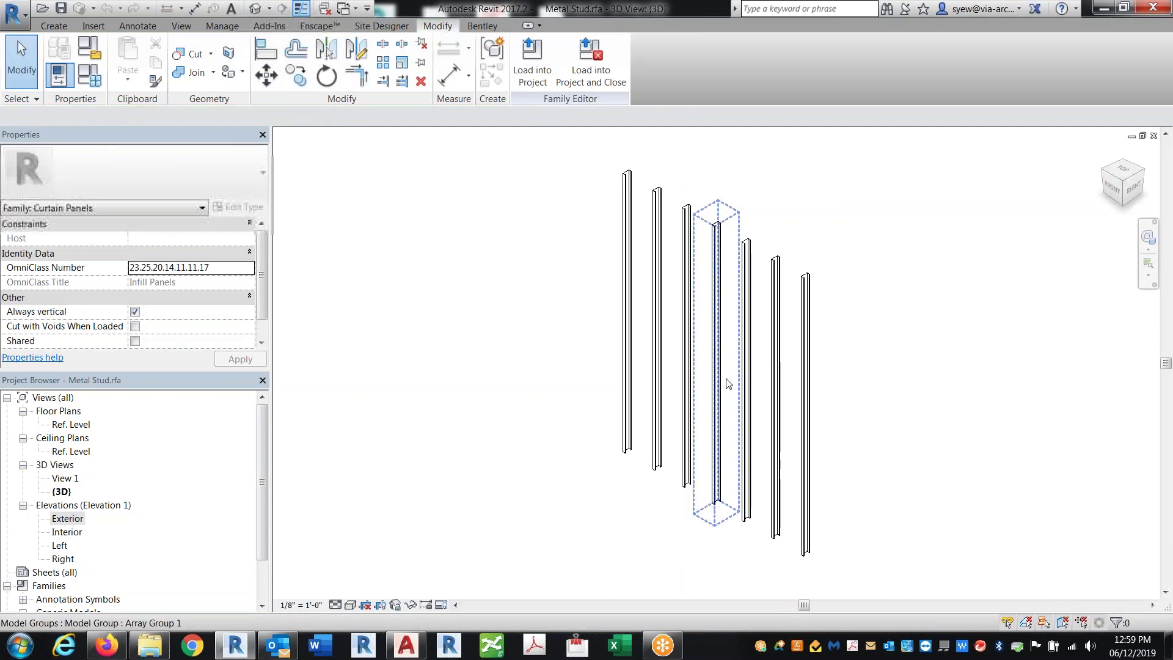
click(813, 361)
- Rename the Metal Stud family under Generic Models to 'Family Metal Stud'
click(61, 600)
scroll(61, 587, down, 1)
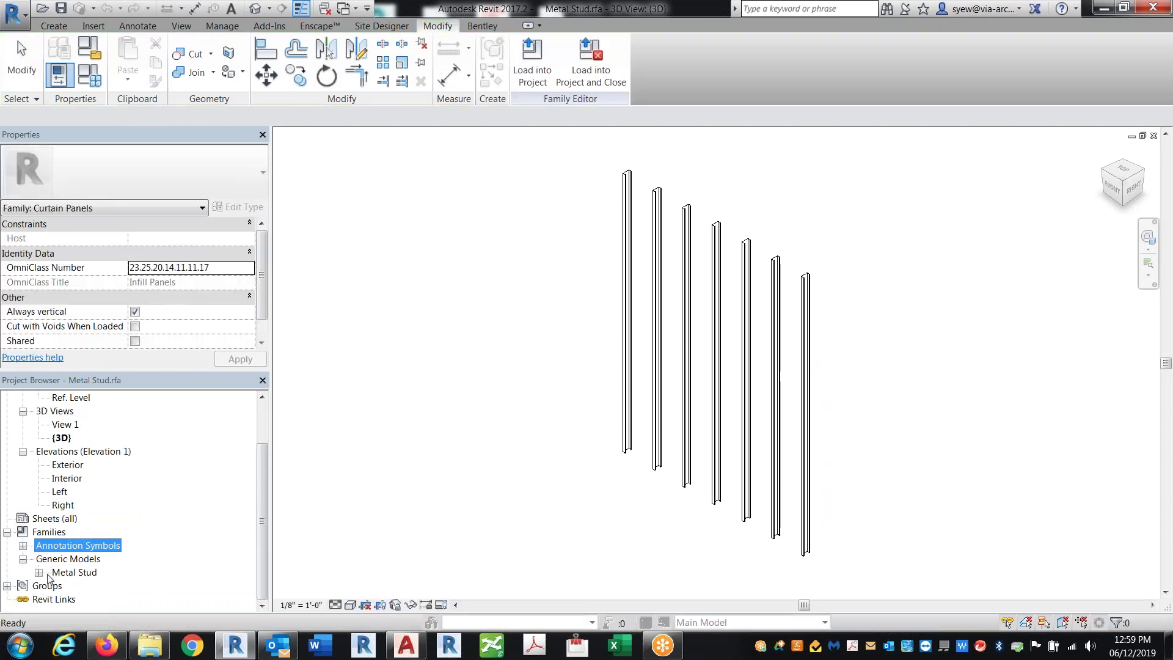
click(78, 586)
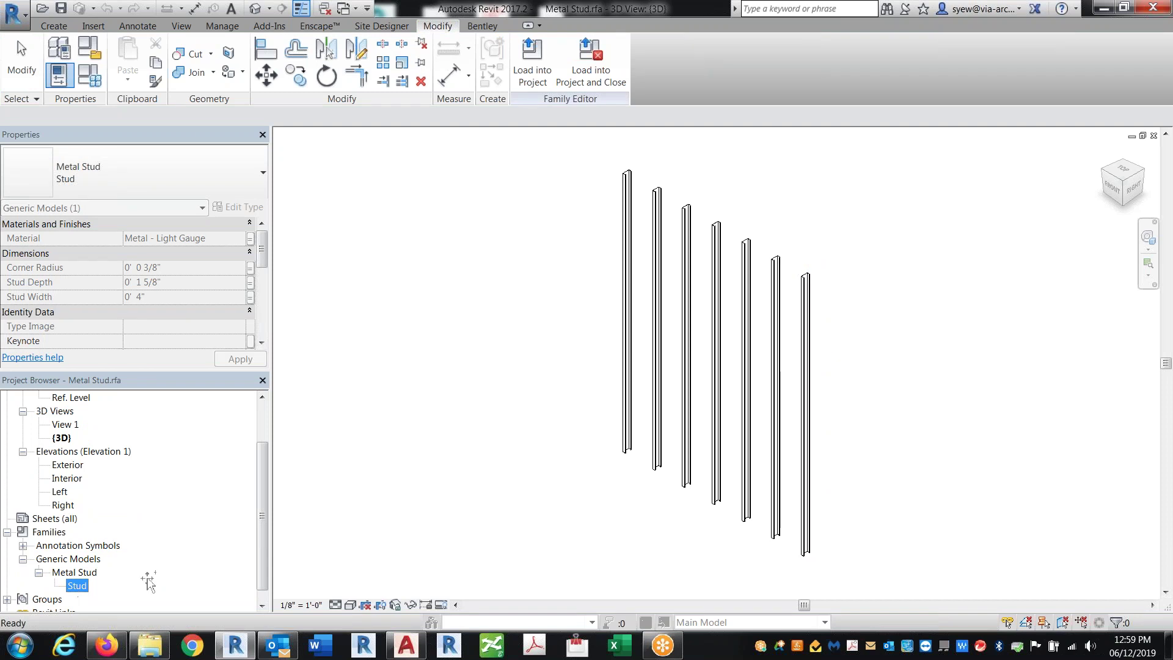
click(75, 573)
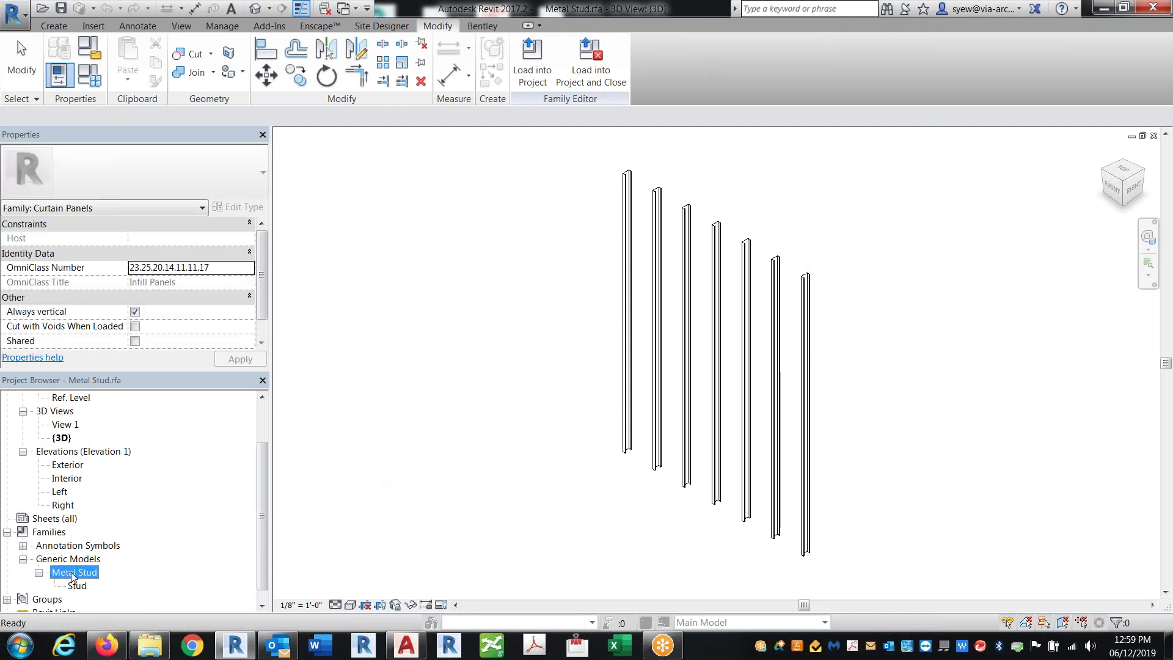
right_click(74, 572)
click(104, 515)
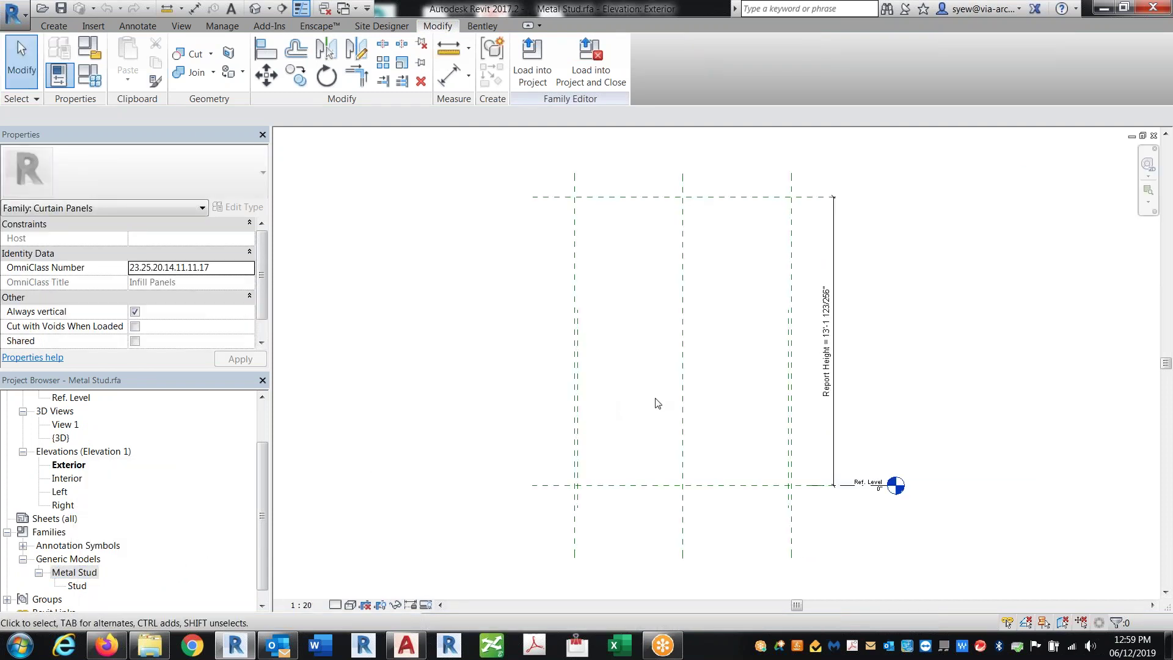
right_click(85, 572)
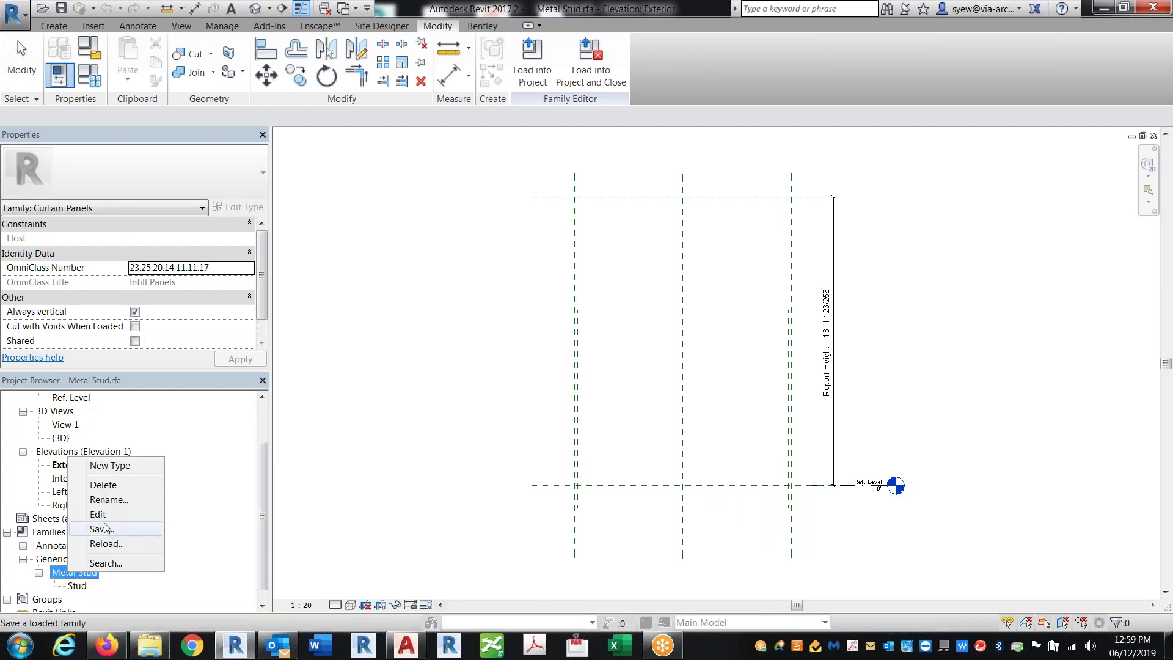
click(116, 507)
click(54, 573)
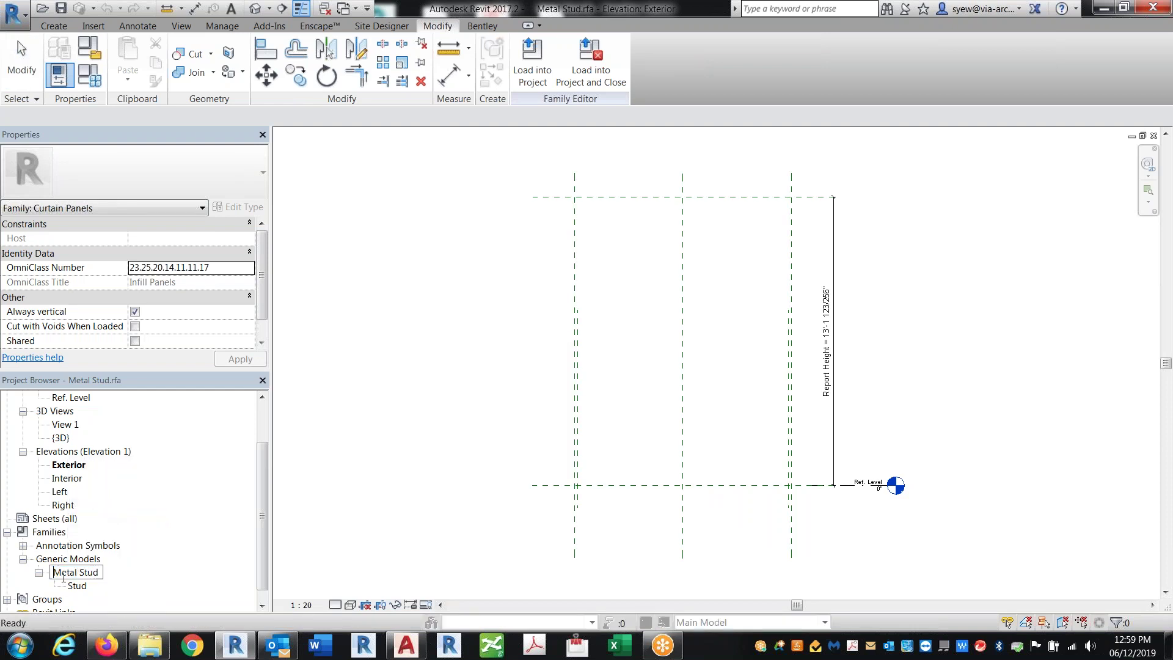
text(Family)
key(Return)
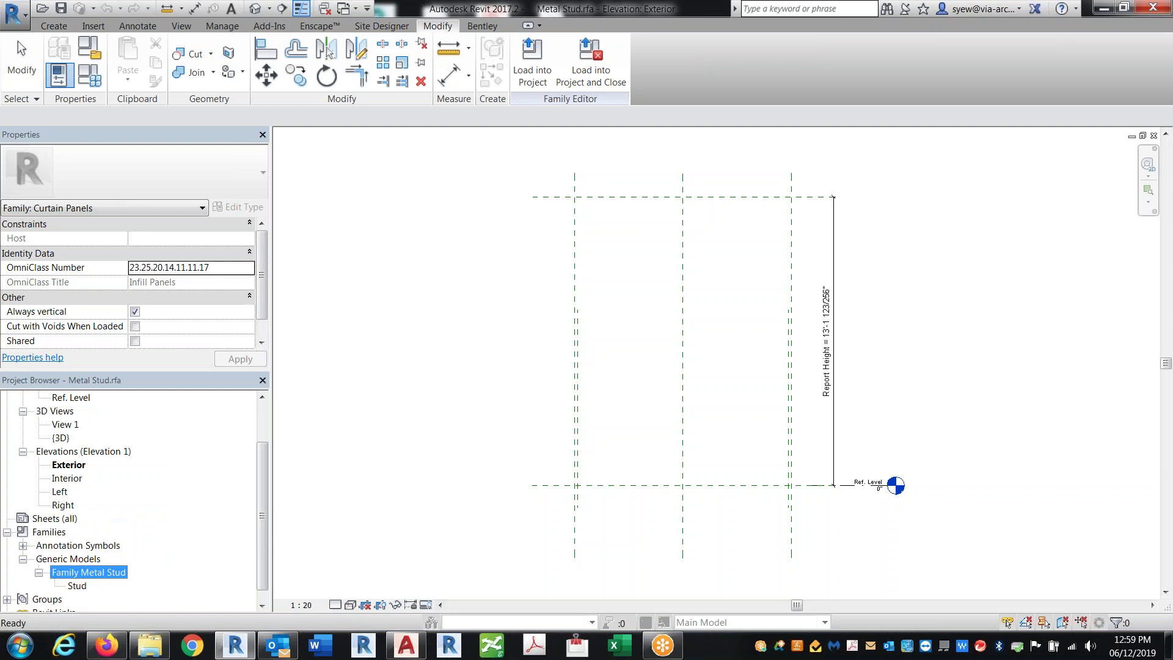
- Open Family Metal Stud for editing and orbit to an angled view of the stud
right_click(108, 576)
click(135, 516)
shift+middle_drag(933, 478, 605, 489)
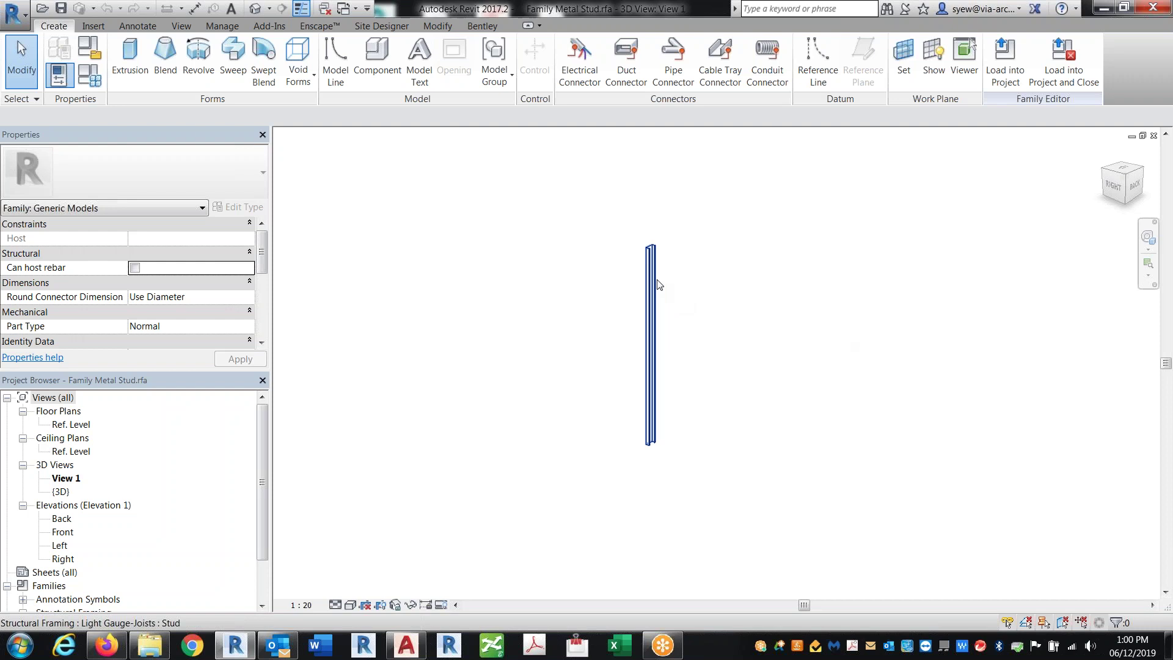
- Inspect the stud's properties, then open the family's Front elevation and clear the selection
click(657, 283)
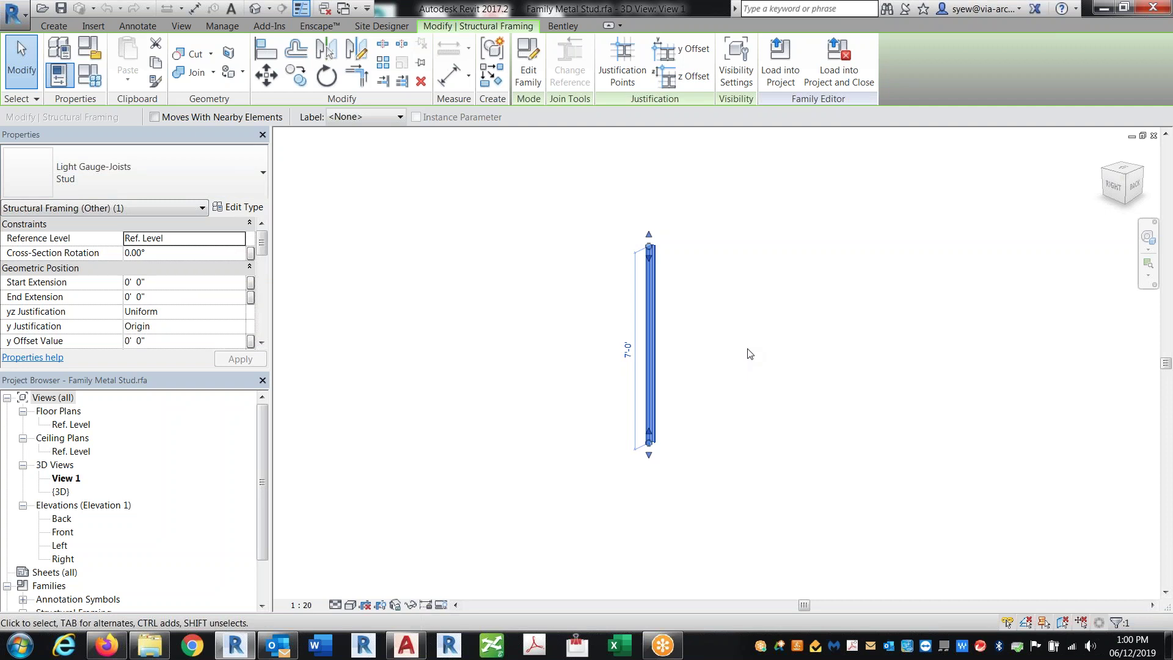
double_click(61, 531)
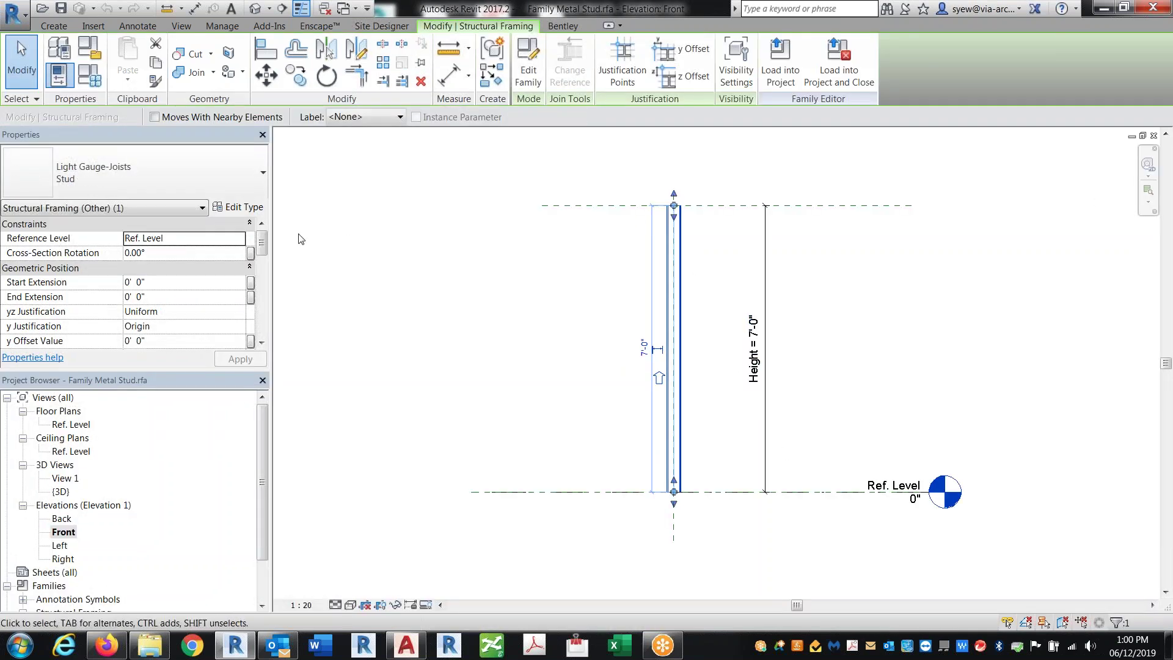
click(775, 374)
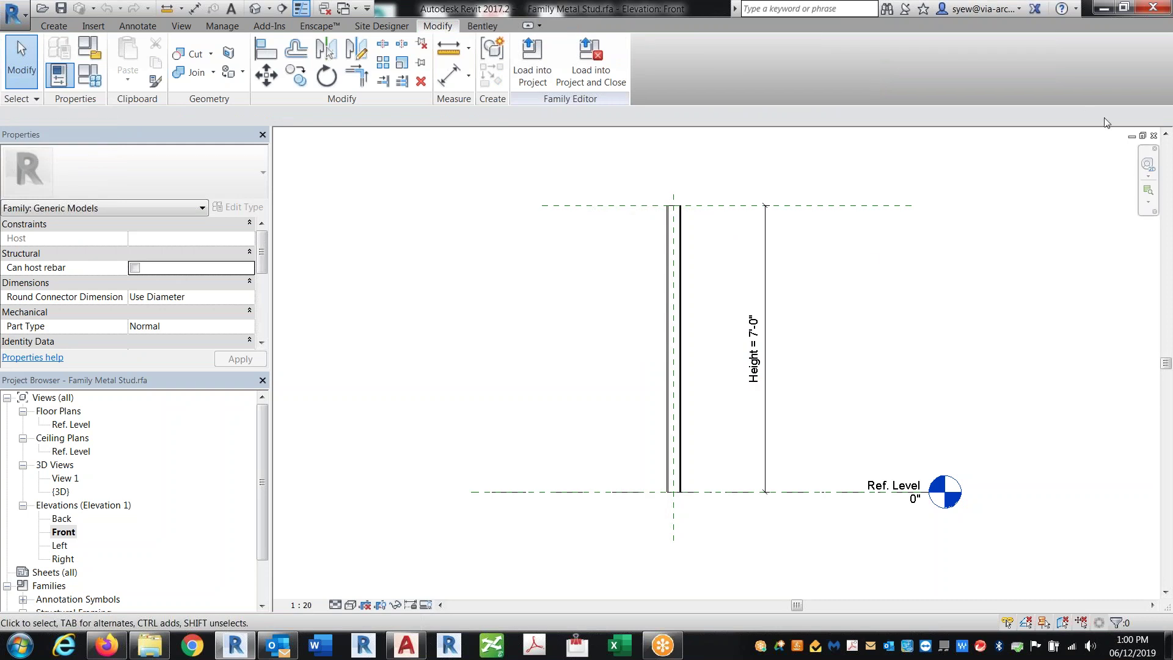
- Close Family Metal Stud without saving and return to the panel family's default 3D view
click(1153, 135)
click(1153, 136)
click(648, 332)
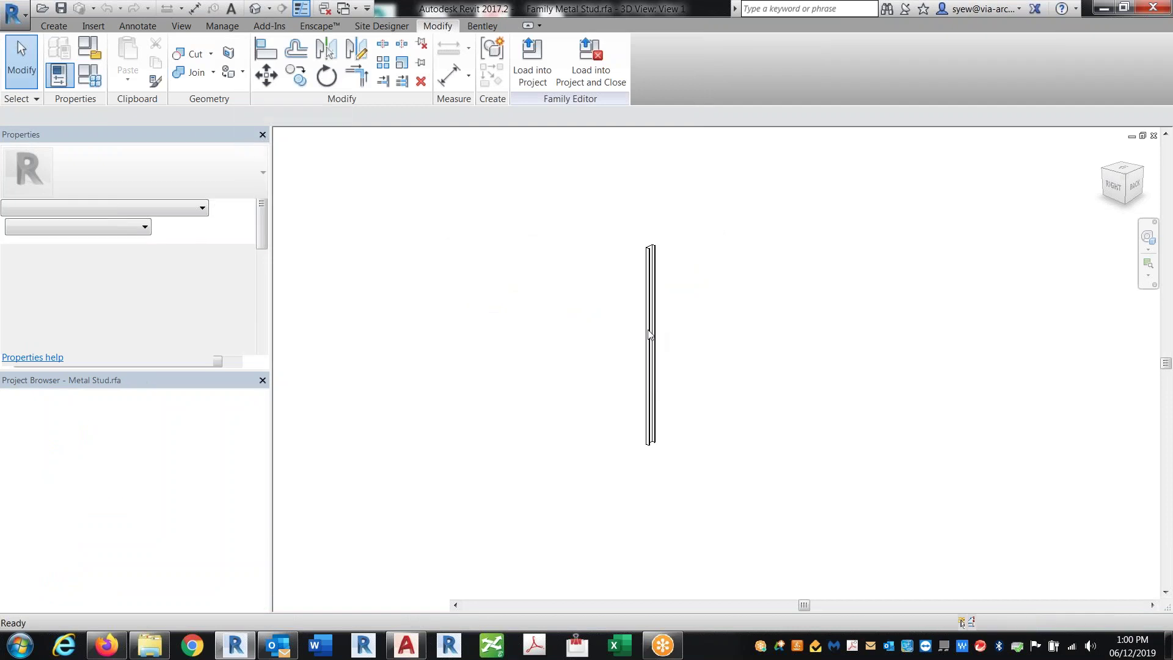
click(284, 7)
click(256, 7)
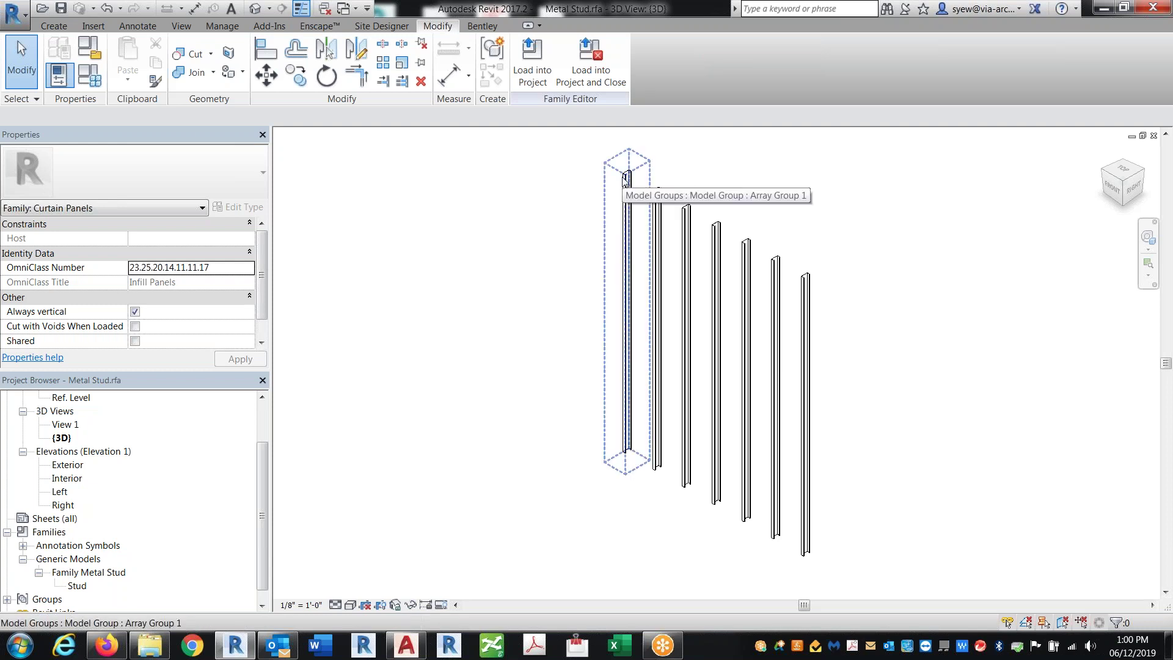
key(Tab)
click(625, 179)
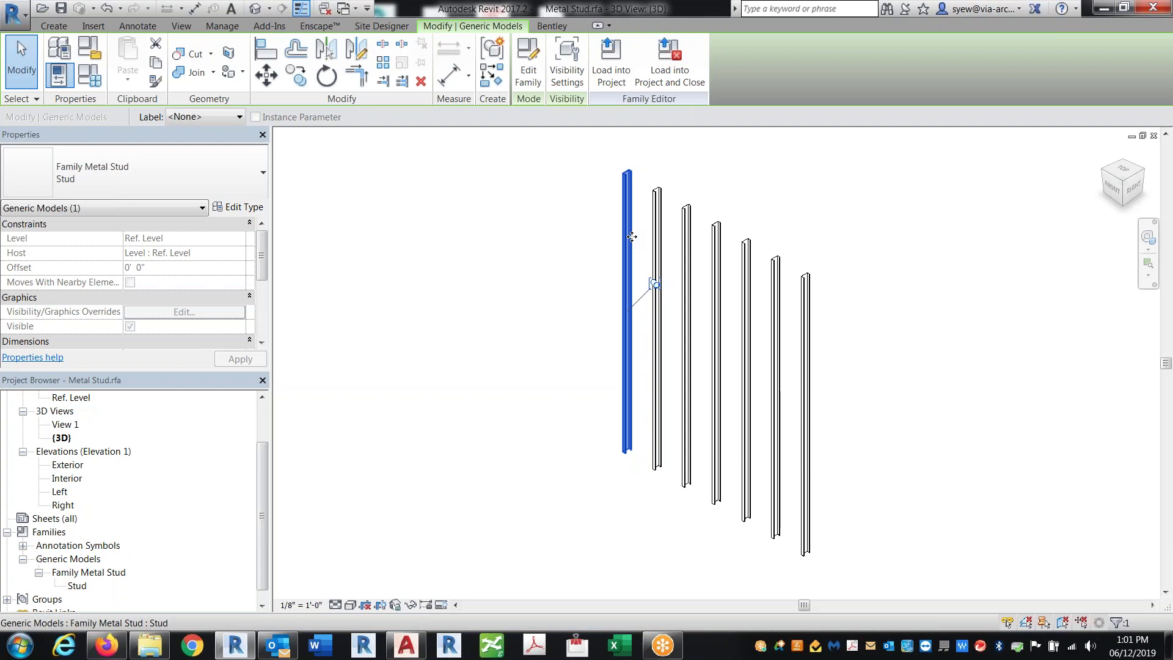
key(ctrl+Tab)
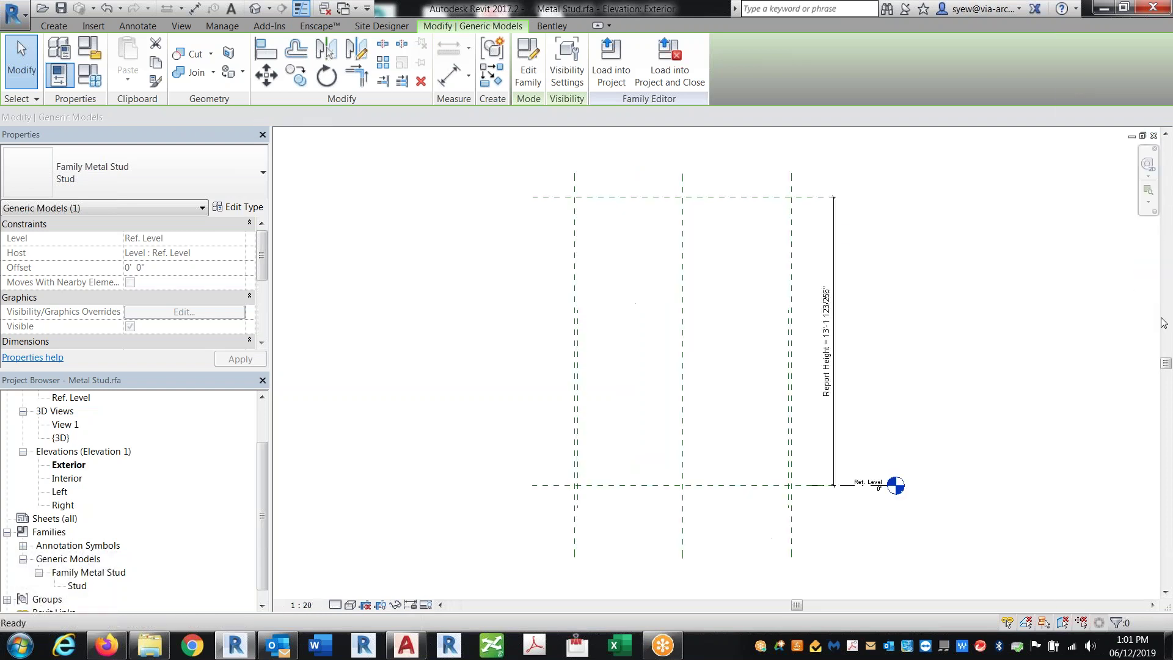